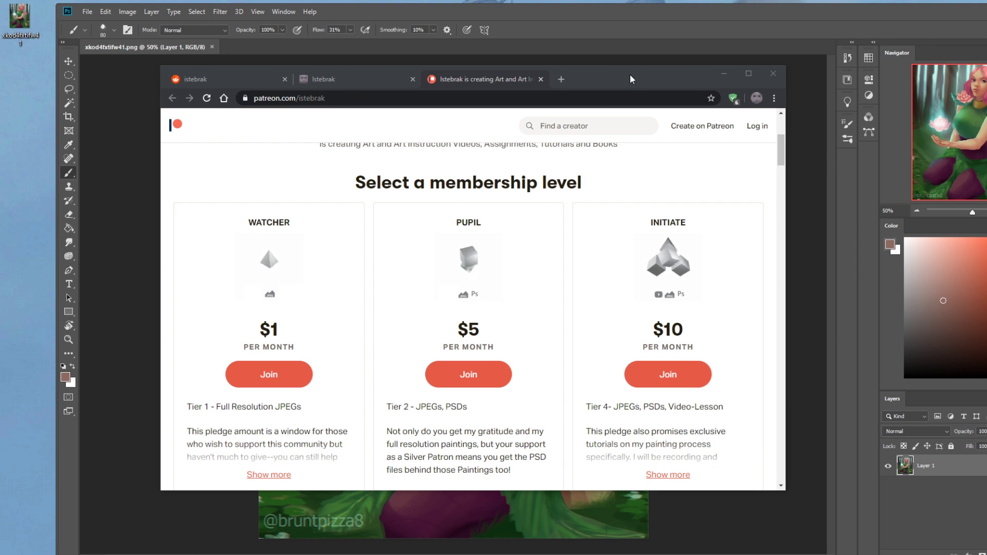
Step: Move the Patreon browser window higher on the screen
left_click(957, 554)
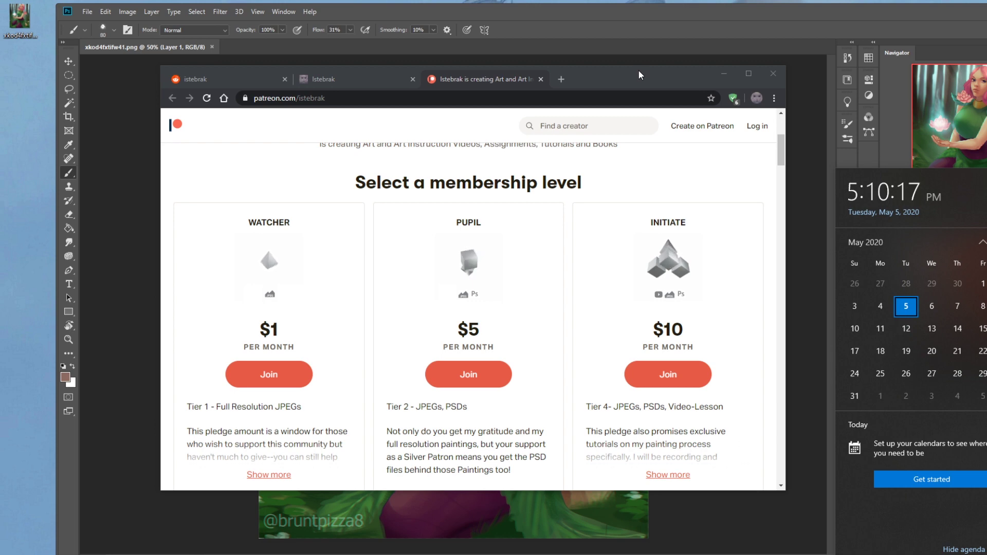
left_click_drag(638, 72, 646, 49)
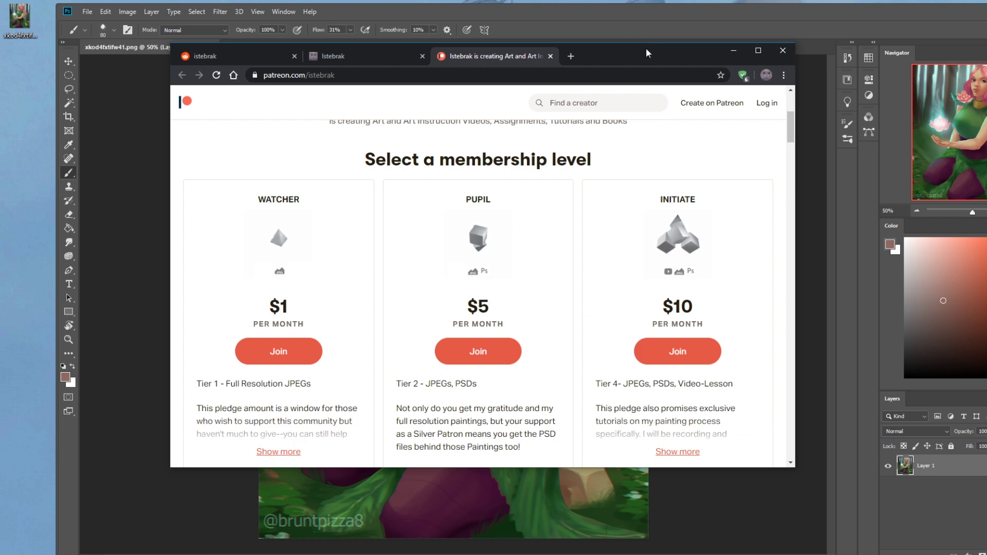
mouse_move(650, 51)
left_mouse_down()
mouse_move(650, 43)
mouse_move(666, 42)
left_mouse_up()
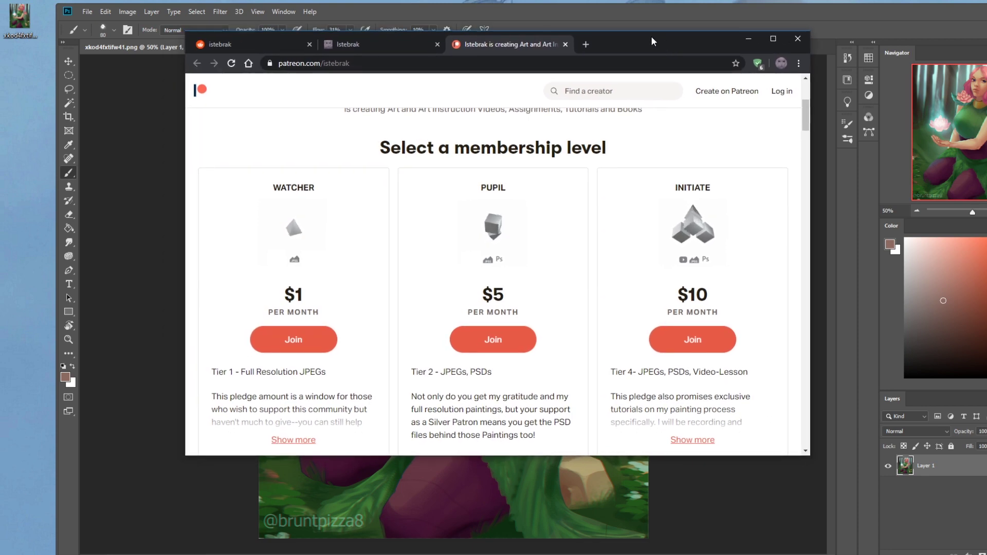
Step: Open the Reddit community linked from the istebrak.com site and close the old Reddit tab
left_click(350, 38)
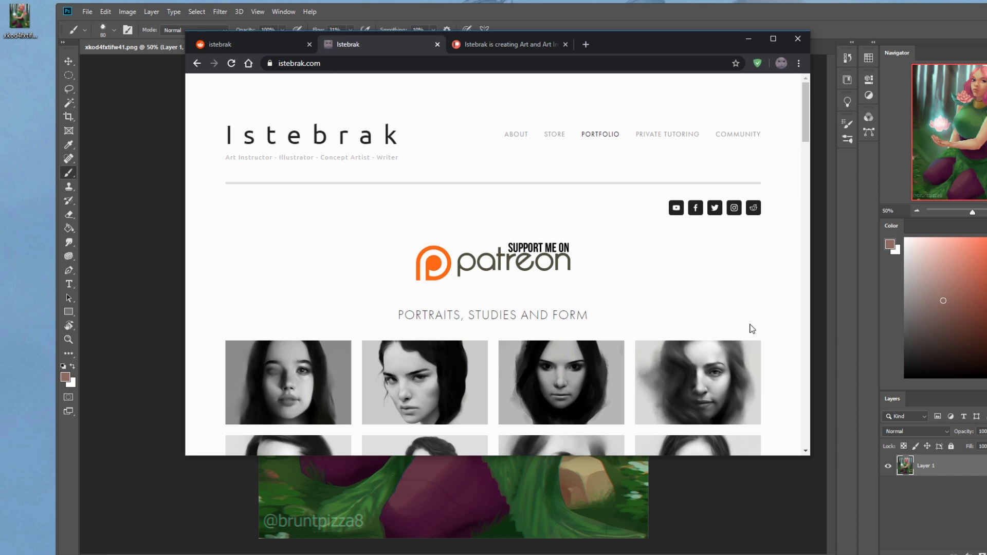
left_click(754, 209)
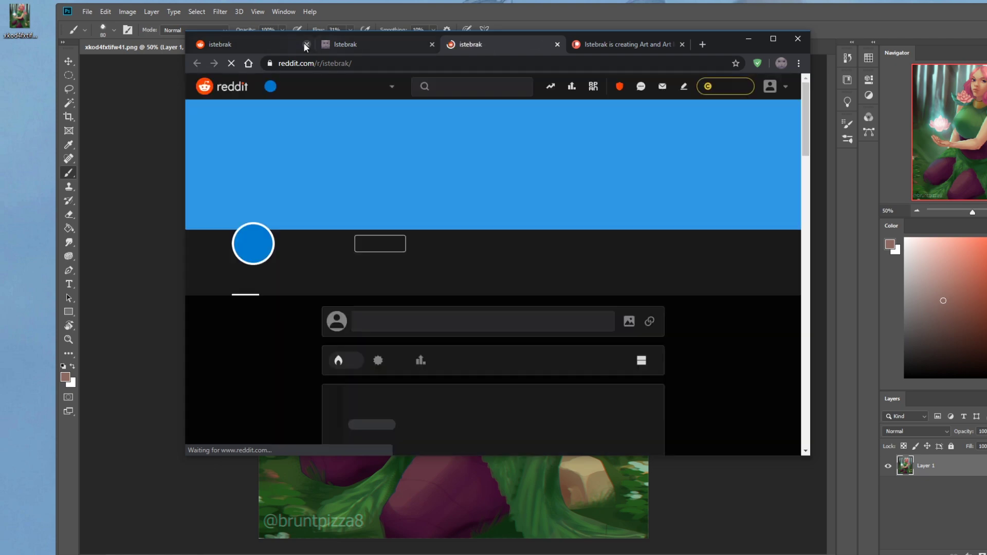
left_click(306, 43)
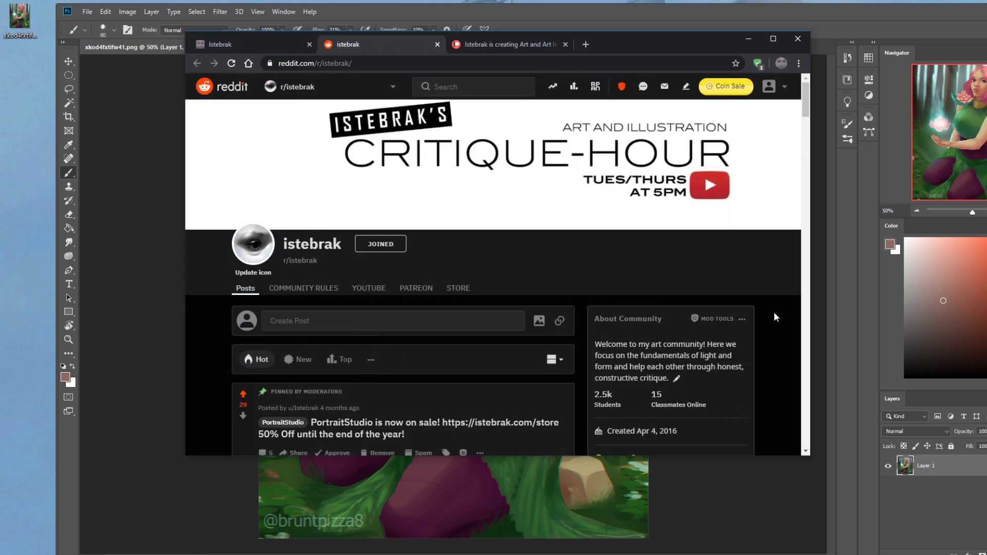
Step: Browse the posts submitted to r/istebrak, including the 14 Day Challenge entries, and return to the community header
scroll(774, 312, "down", 10)
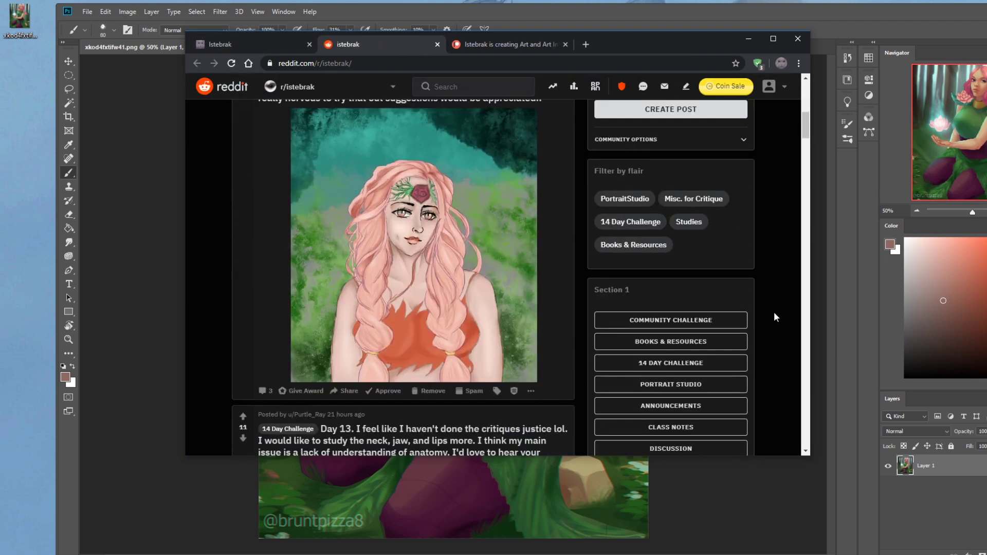
scroll(774, 313, "down", 10)
scroll(774, 312, "down", 6)
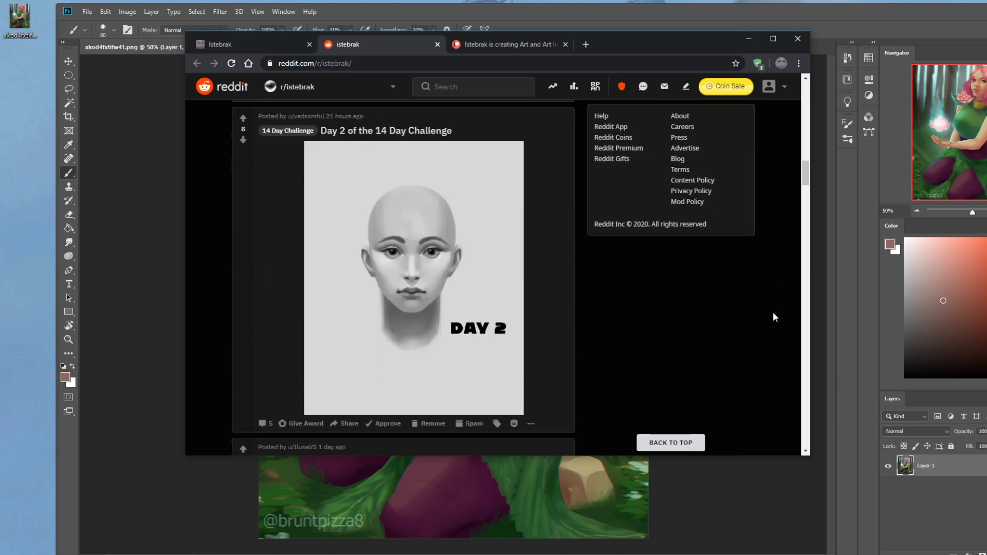
scroll(773, 312, "up", 4)
scroll(772, 312, "up", 2)
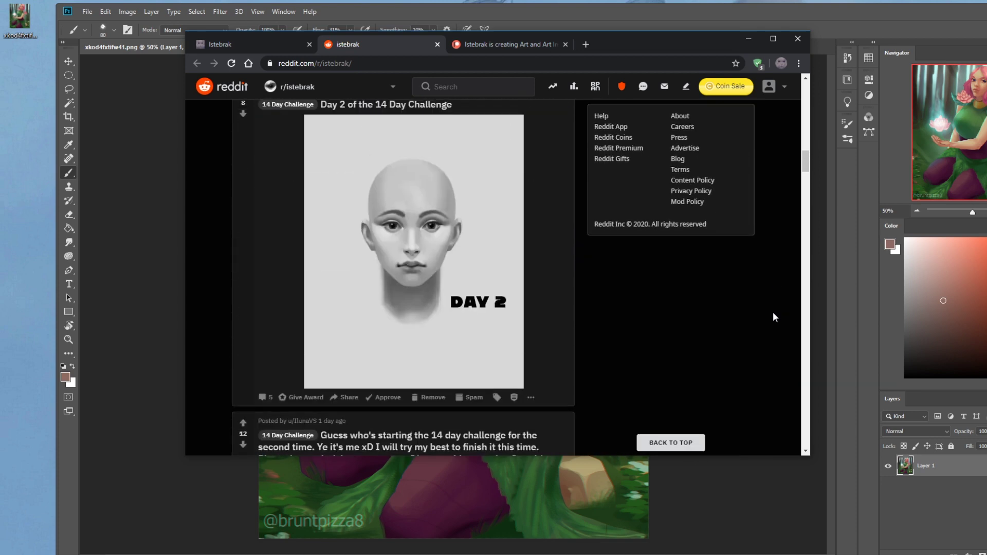
scroll(773, 312, "up", 5)
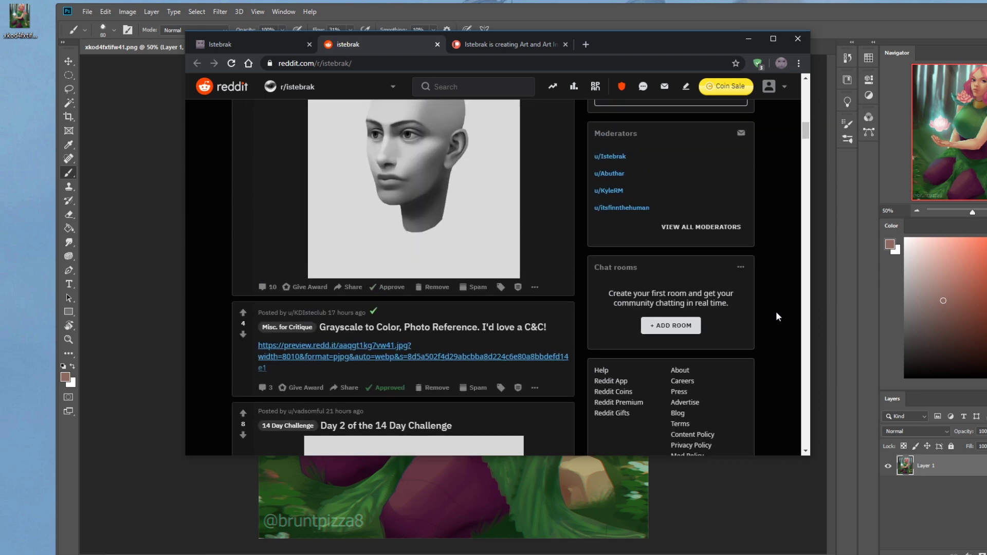
scroll(776, 311, "up", 2)
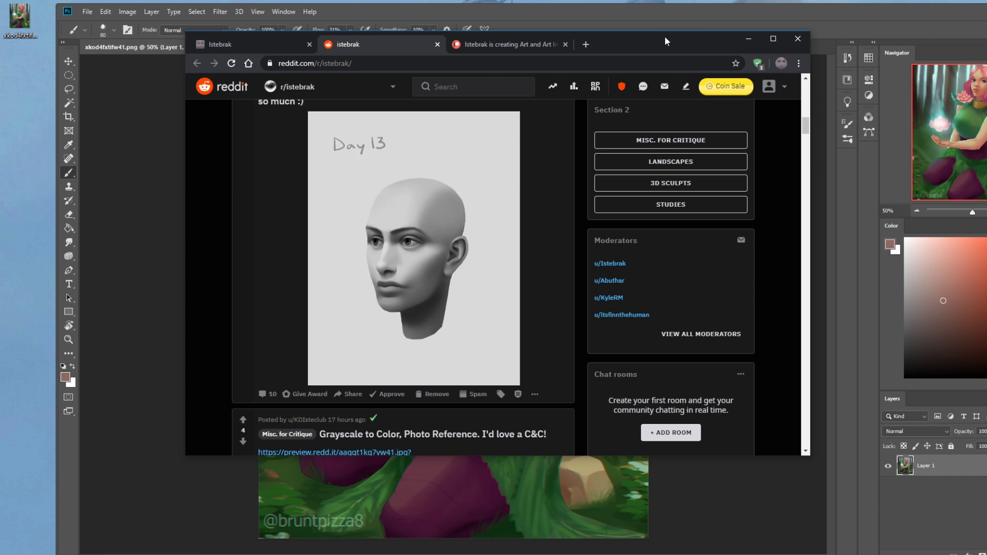
scroll(777, 284, "up", 5)
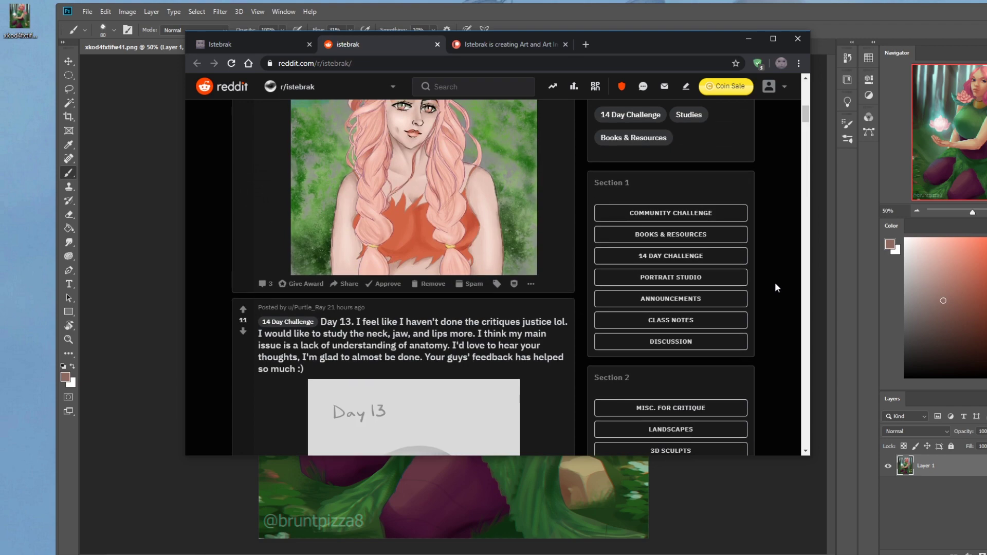
scroll(775, 283, "up", 6)
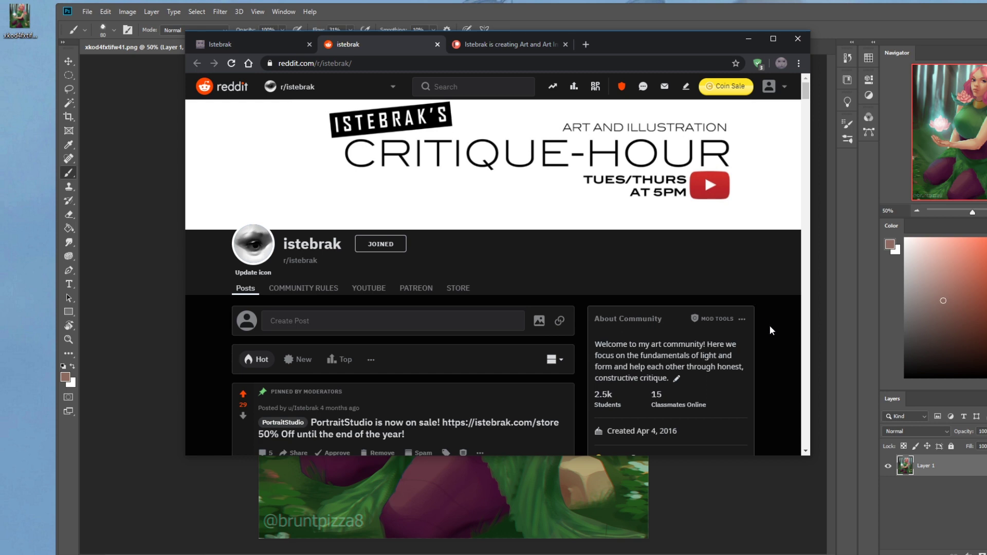
Step: Examine the About Community details of r/istebrak and highlight the student count
scroll(770, 327, "down", 3)
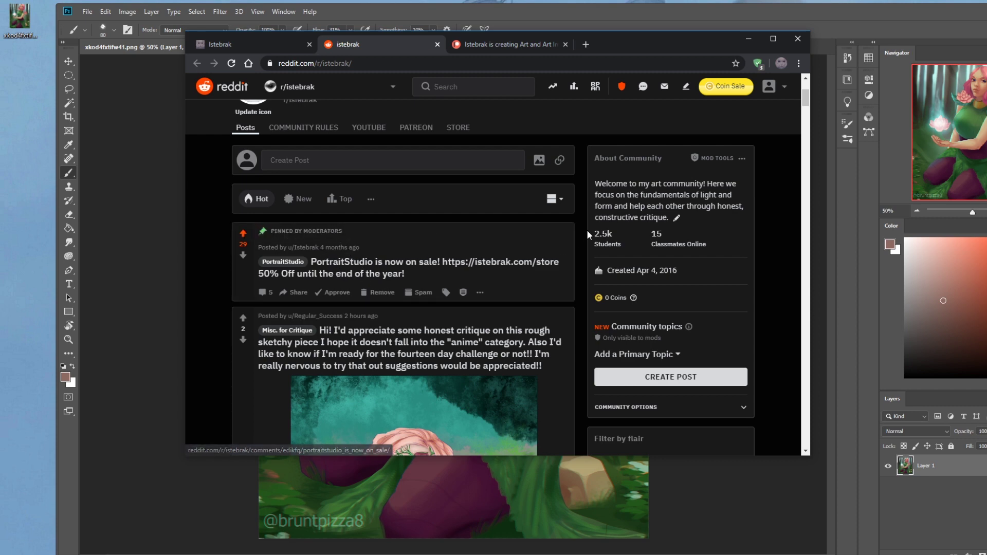
mouse_move(616, 240)
left_click_drag(612, 234, 584, 233)
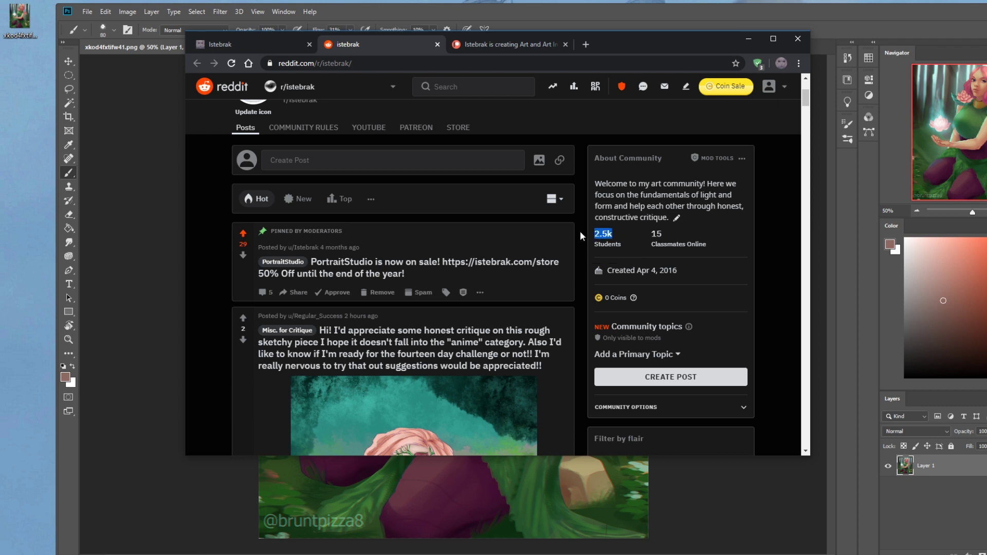
left_click(577, 235)
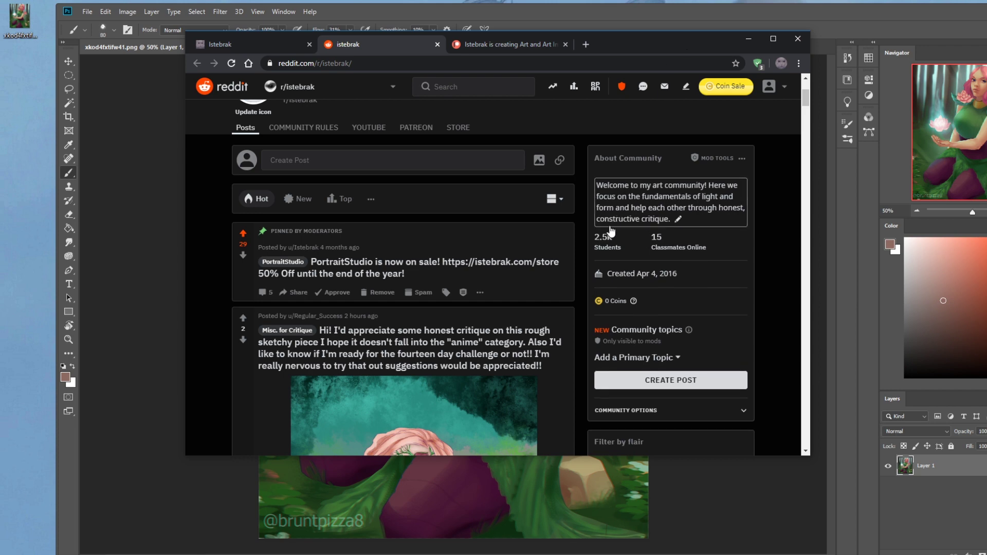
left_click_drag(613, 234, 594, 234)
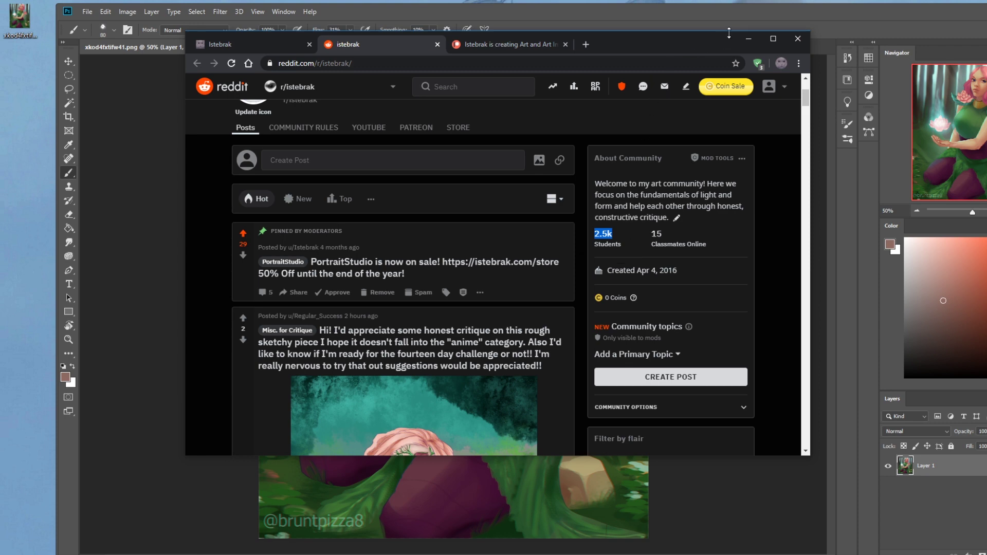
Step: Minimize the browser and reposition the Photoshop window so the forest character painting can be worked on
left_click(750, 40)
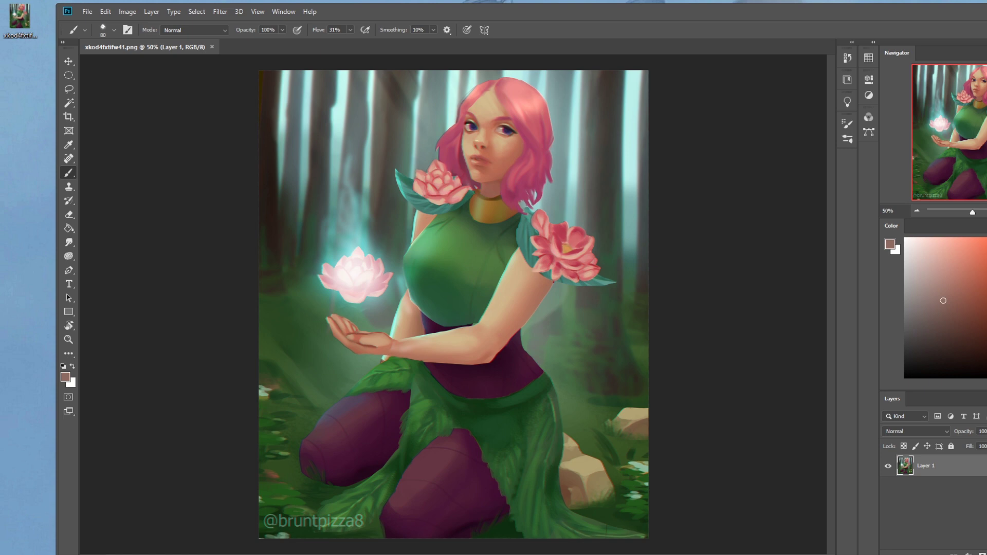
left_click_drag(889, 17, 860, 13)
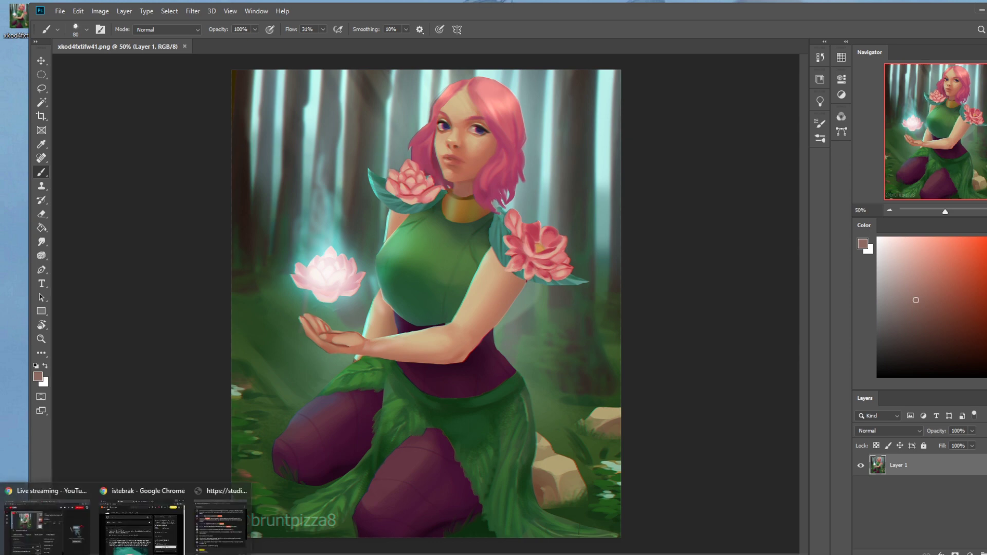
left_click(713, 241)
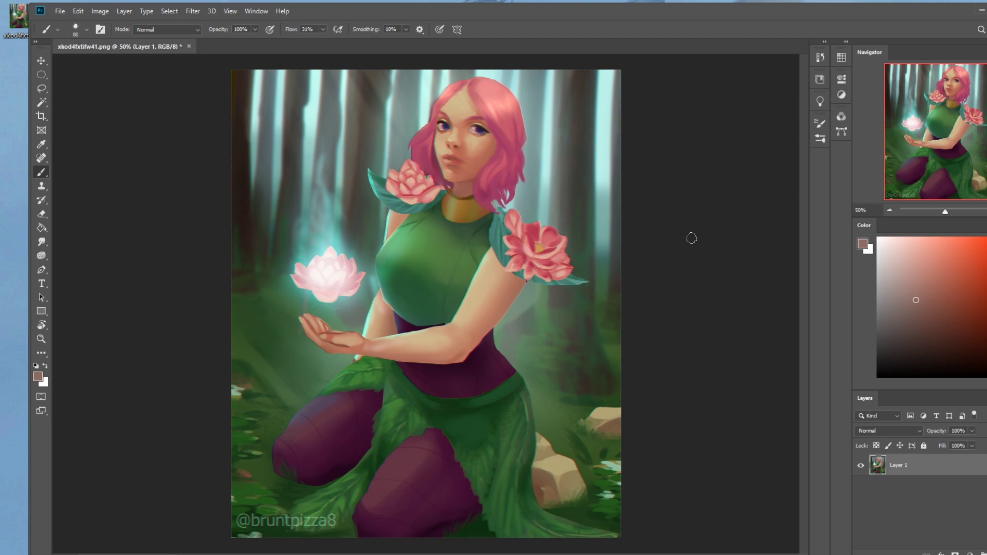
Step: Choose a large soft brush from the brush presets and sample a dark brown tone from the forest background
key("ctrl+minus")
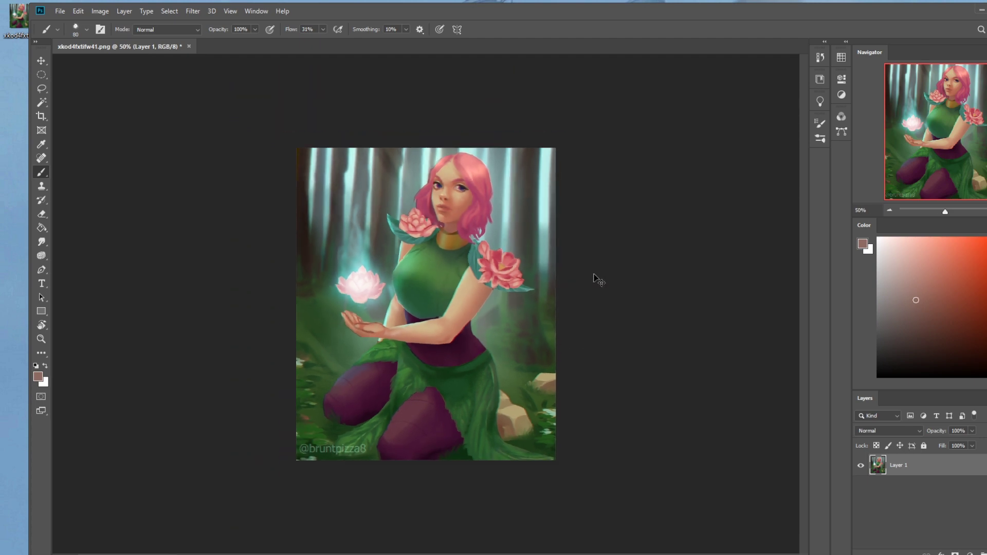
right_click(470, 258)
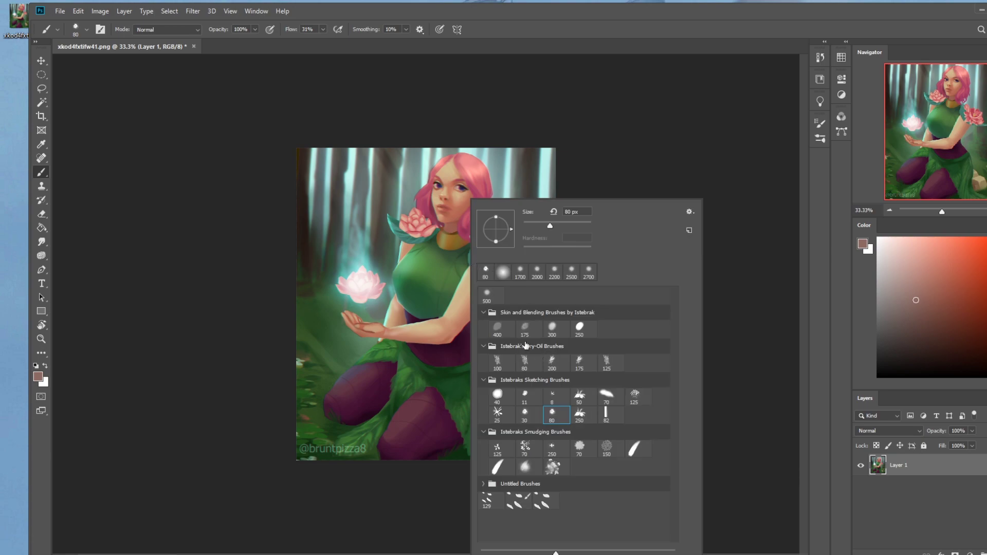
left_click(486, 294)
key("Return")
key("bracketright")
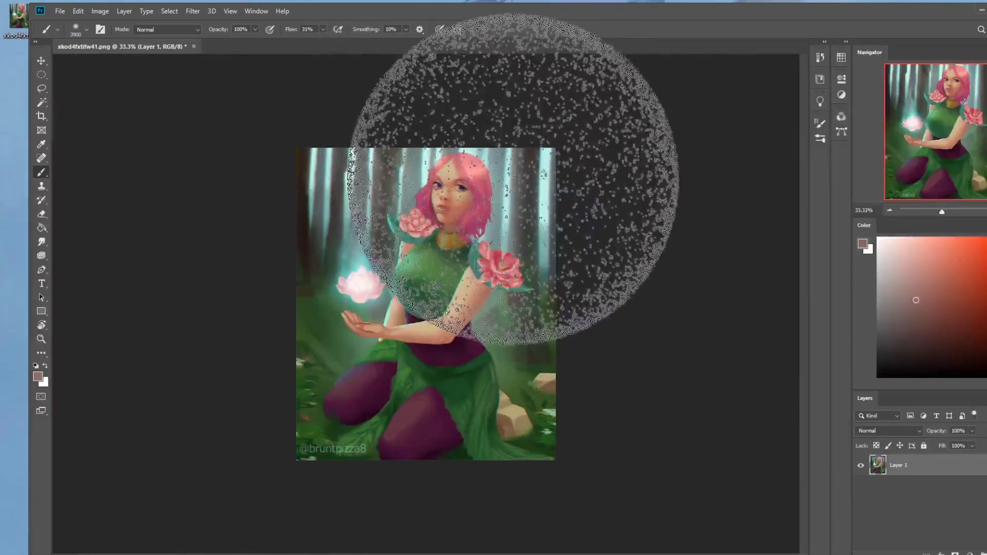
left_click(511, 202, "alt")
Step: Reduce the brush to 2600 px and darken the bright upper forest background with the sampled tone
key("bracketleft")
key("bracketleft")
key("bracketleft")
key("bracketleft")
key("bracketleft")
key("bracketleft")
key("bracketleft")
key("bracketleft")
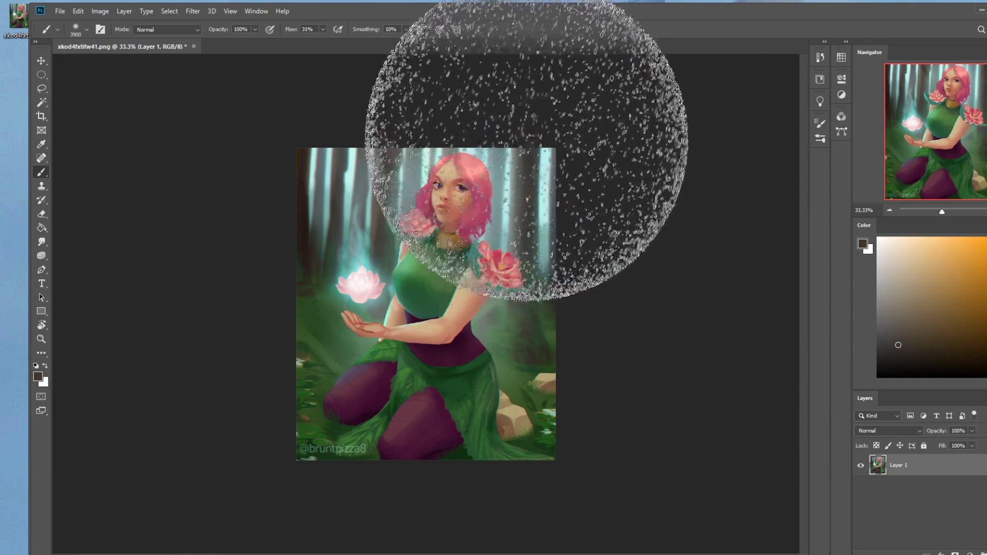
key("bracketleft")
key("bracketleft")
key("bracketleft")
key("bracketleft")
key("bracketleft")
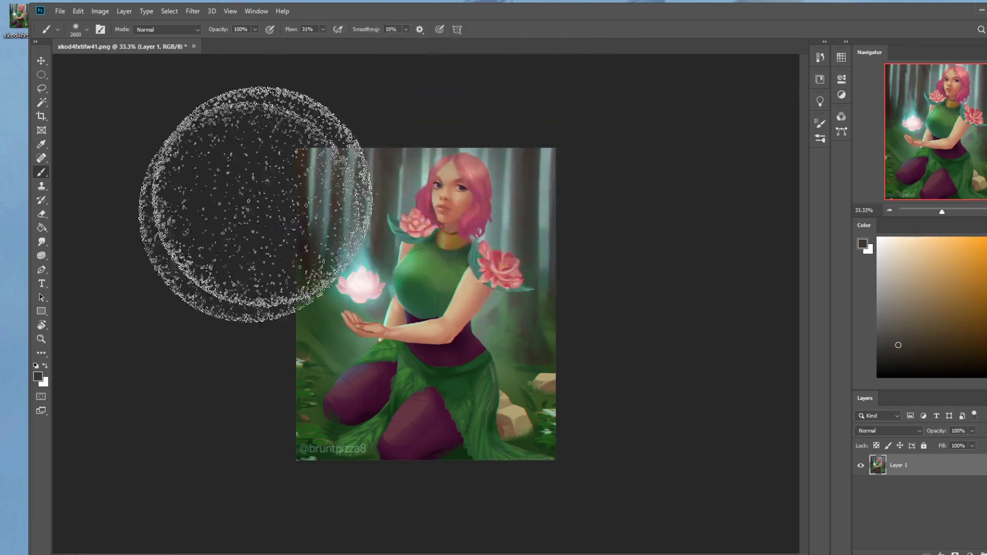
Step: Deepen the shadows among the trees around the figure, varying the brush size between 1000 and 1600 px
key("ctrl+minus")
key("bracketleft")
key("bracketleft")
key("bracketleft")
key("bracketleft")
key("bracketleft")
key("bracketleft")
key("bracketleft")
key("bracketleft")
key("bracketleft")
key("bracketleft")
key("bracketleft")
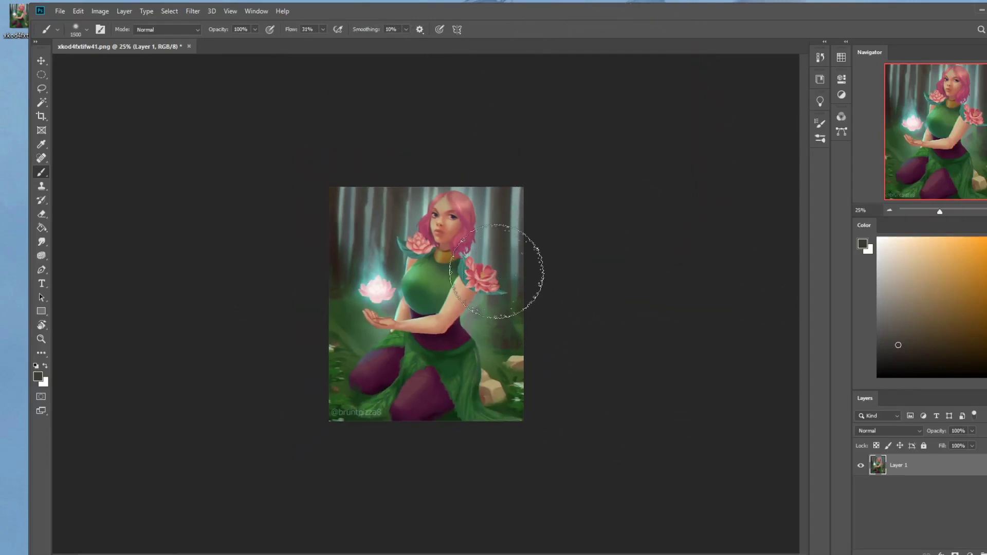
key("bracketleft")
key("bracketleft")
key("bracketleft")
key("bracketleft")
key("bracketleft")
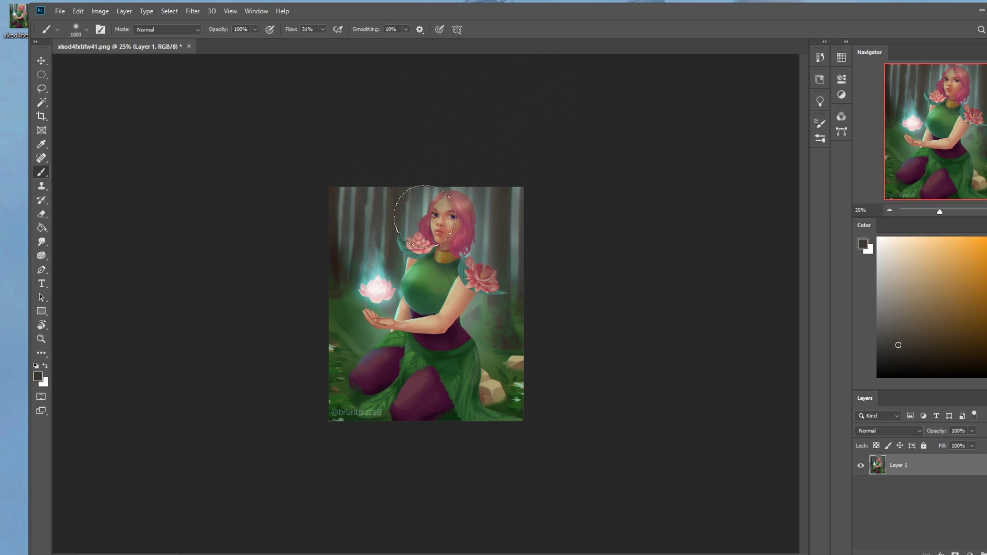
key("bracketright")
key("bracketright")
key("bracketright")
key("bracketright")
key("bracketright")
key("bracketright")
Step: Restore the original painting from its history snapshot and paste a copy of the darkened version above it as a new layer
key("ctrl+a")
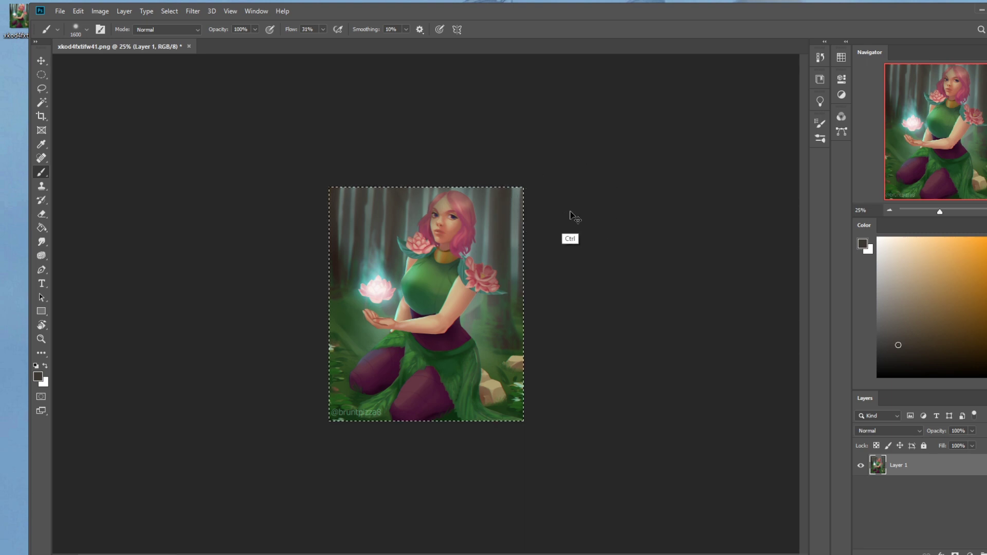
left_click(820, 58)
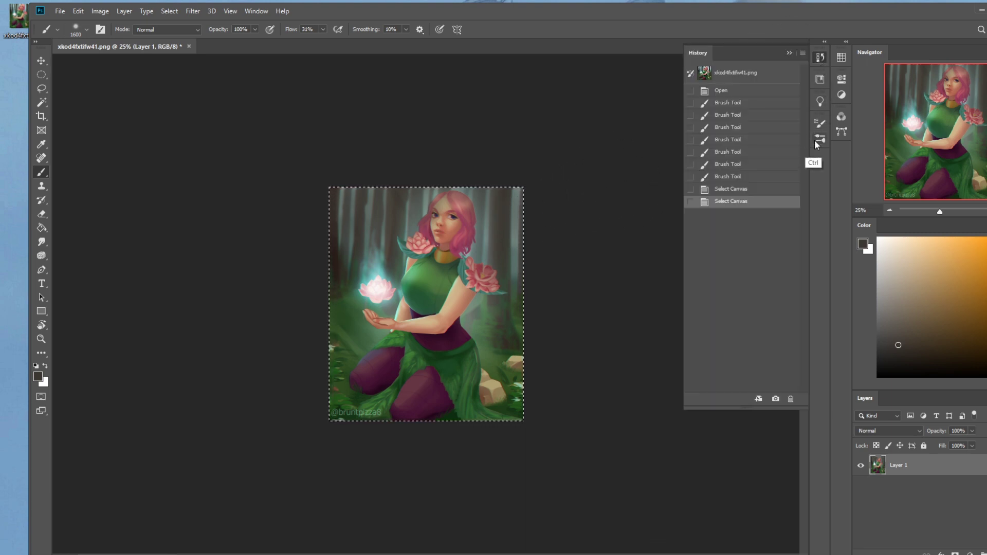
left_click(752, 75)
key("ctrl+v")
left_click(790, 53)
Step: Erase the darkening over the woman's face and hair on Layer 2 with the 125 px Eraser
key("e")
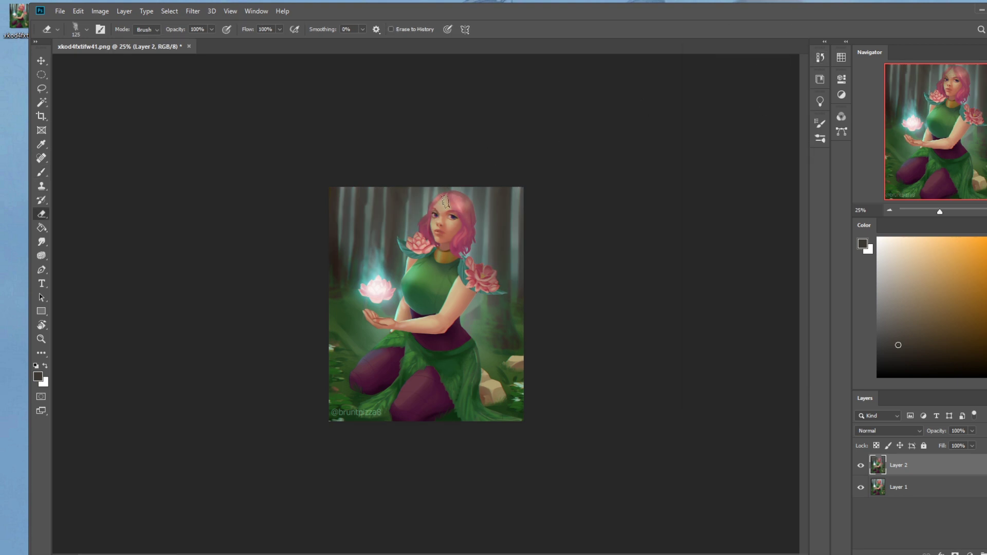
mouse_move(446, 209)
left_mouse_down()
mouse_move(434, 233)
mouse_move(448, 222)
left_mouse_up()
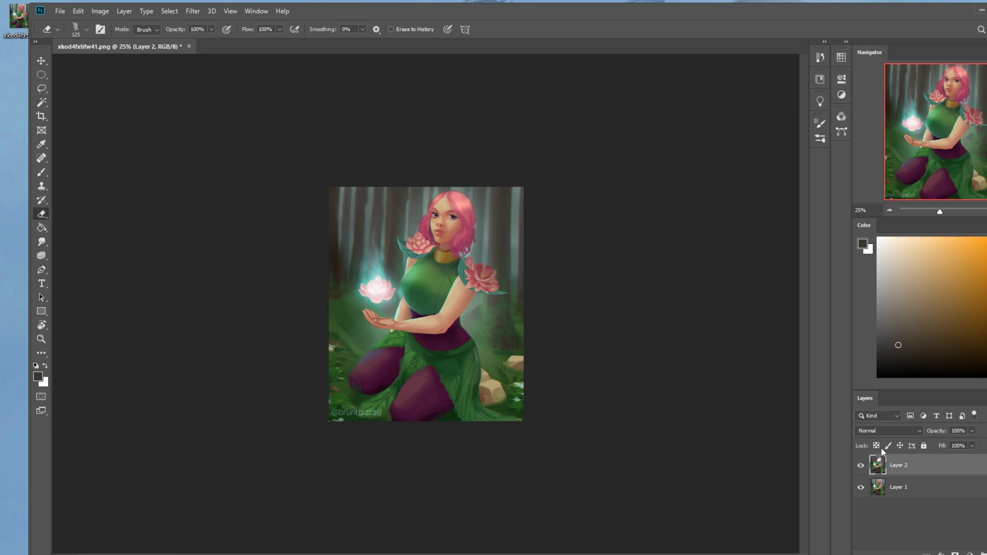
left_click(861, 466)
Step: Lower Layer 2's fill to 89% and compare the painting with and without that layer
left_click(973, 446)
left_click_drag(974, 457, 964, 457)
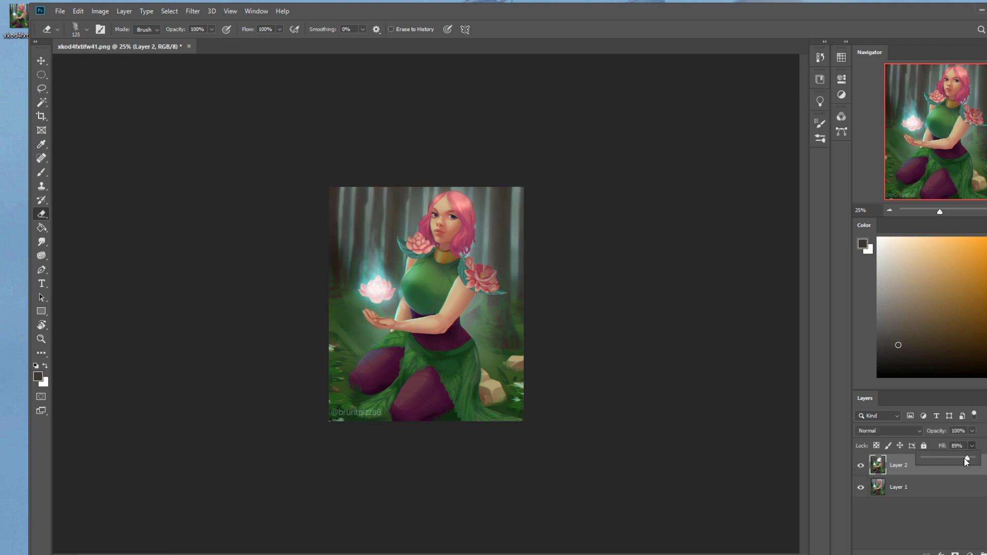
left_click(860, 466)
left_click(860, 465)
left_click(860, 466)
Step: Erase the darkening over the shoulder flower and glowing lotus on Layer 2 with a soft eraser brush between 900 and 700 px
right_click(476, 257)
left_click(500, 293)
left_click(635, 132)
key("bracketright")
key("bracketright")
key("bracketright")
key("bracketright")
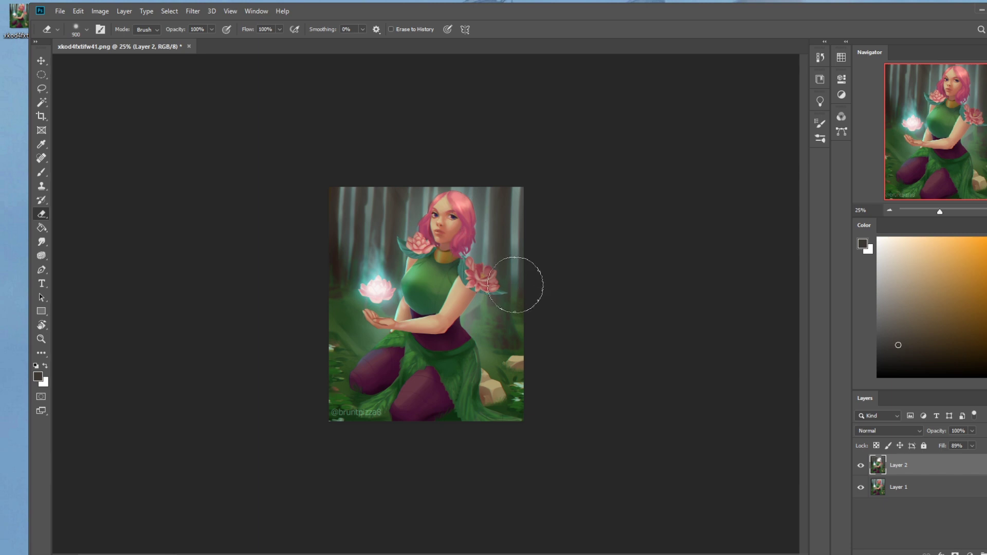
key("bracketright")
key("bracketright")
key("bracketright")
key("bracketleft")
key("bracketleft")
key("bracketleft")
key("bracketleft")
key("bracketleft")
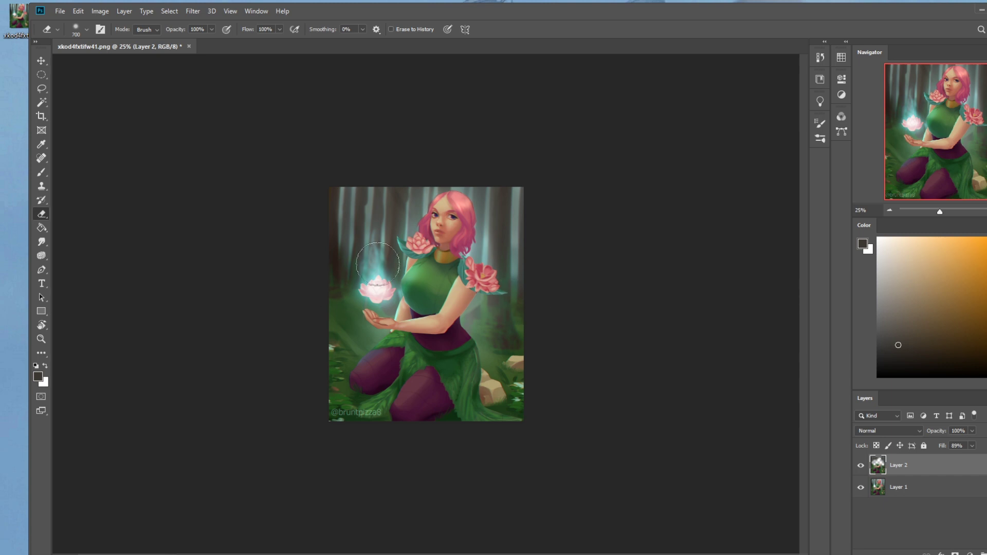
Step: Toggle Layer 2's visibility repeatedly to compare the darkened background with the original at thumbnail size
left_click(861, 465)
left_click(860, 467)
left_click(861, 467)
left_click(860, 468)
left_click(861, 466)
left_click(860, 467)
key("ctrl+minus")
key("ctrl+minus")
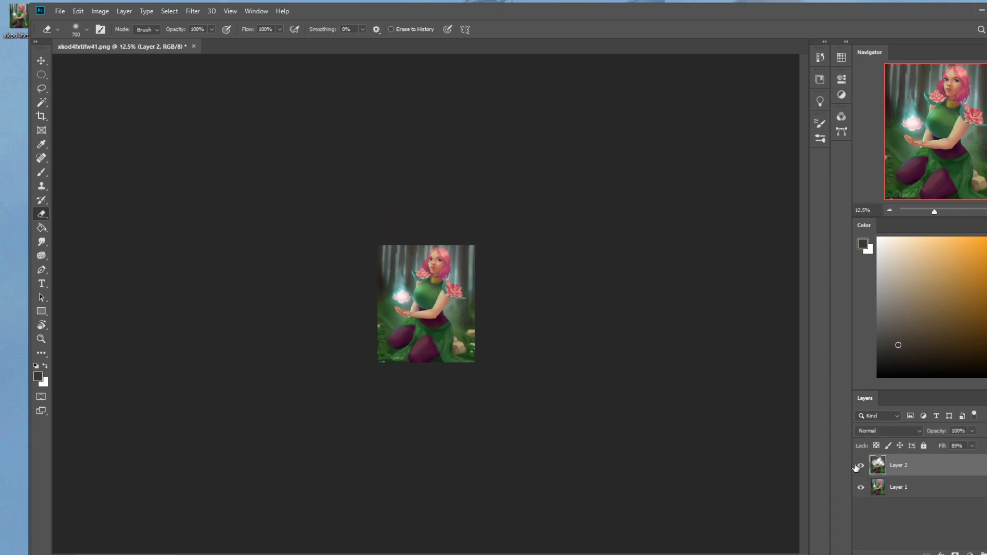
Step: Compare the thumbnail-size painting once more with and without the darkening on Layer 2
left_click(860, 466)
left_click(861, 467)
Step: Set up the Brush with a very dark green color, a size of 3300 px and Darken mode
key("b")
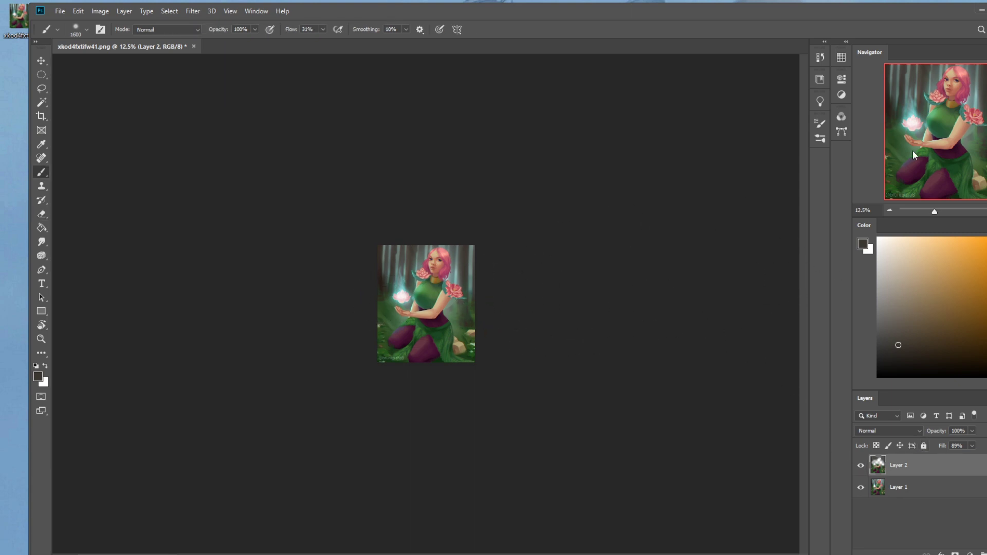
double_click(914, 14)
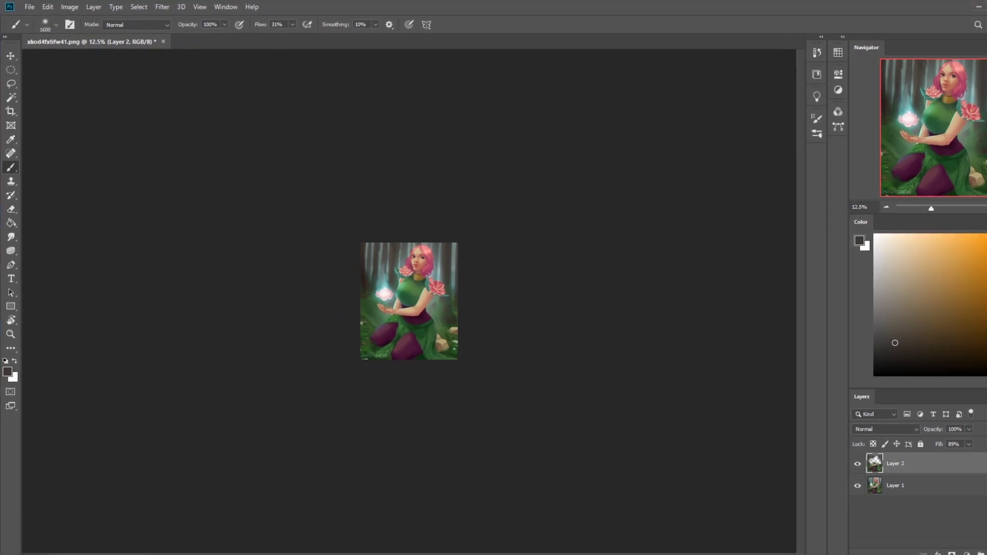
left_click_drag(896, 343, 907, 349)
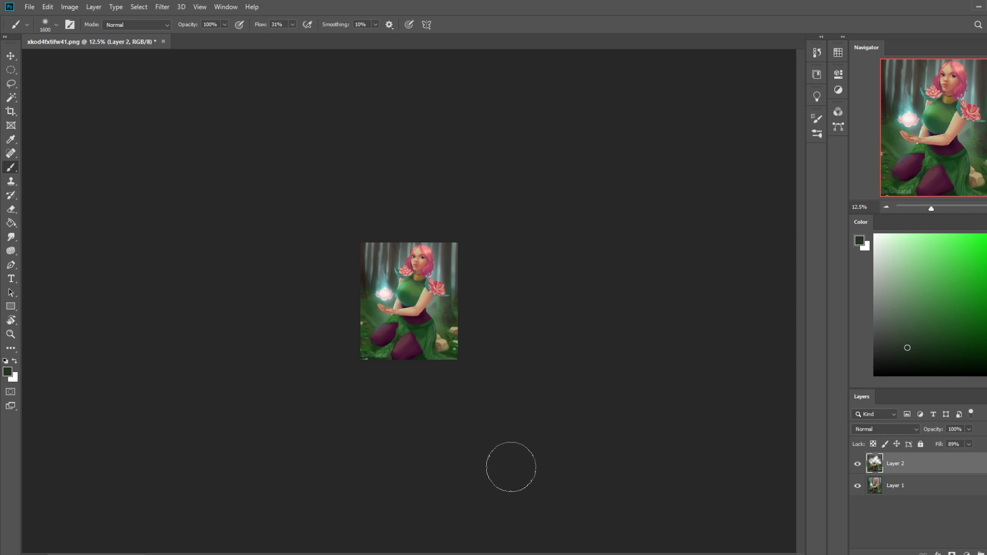
key("bracketright")
key("bracketright")
key("bracketright")
key("bracketright")
key("bracketright")
key("bracketright")
key("bracketright")
key("bracketright")
key("bracketright")
key("bracketright")
key("bracketright")
key("bracketright")
key("bracketright")
key("bracketright")
key("bracketright")
key("bracketright")
key("bracketright")
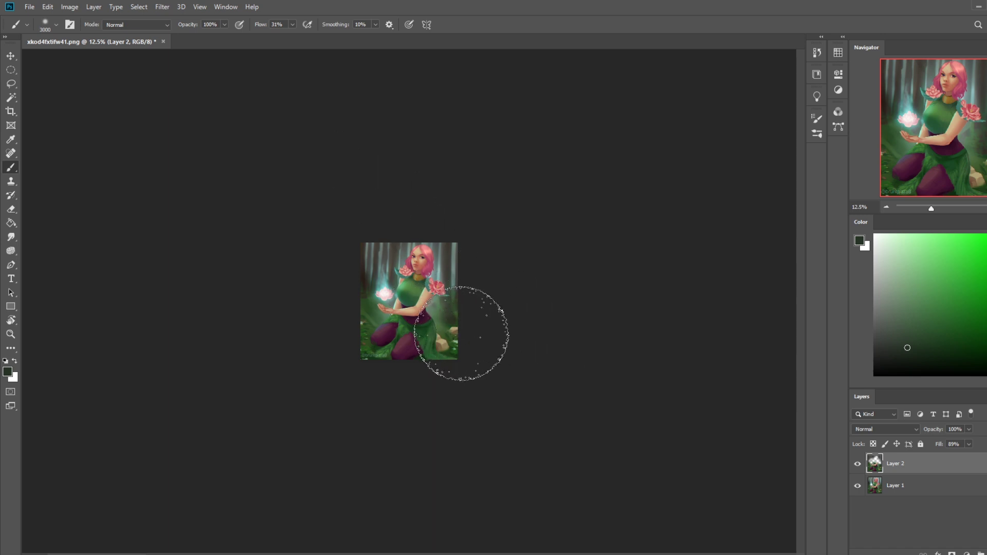
left_click_drag(908, 349, 918, 358)
left_click(143, 26)
left_click(146, 59)
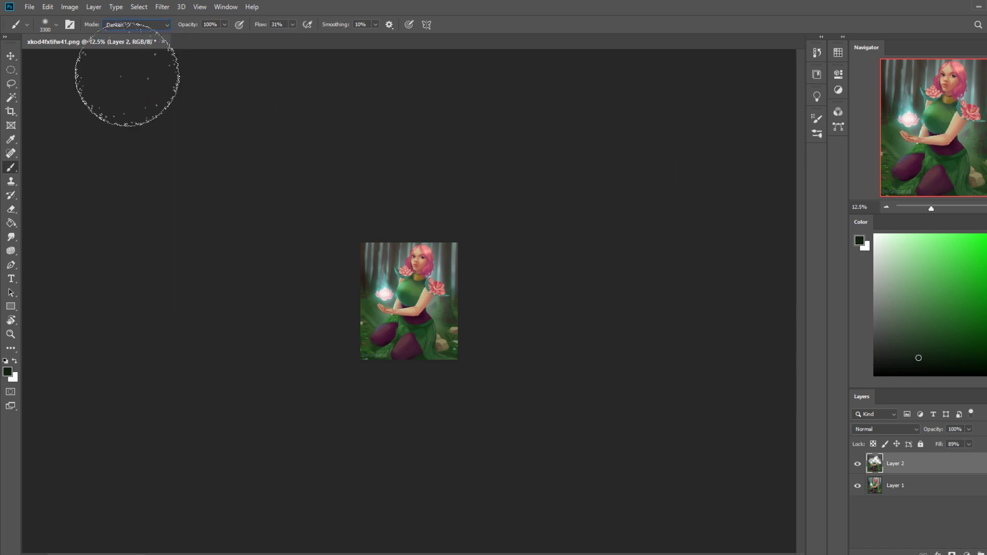
Step: Merge Layer 2 down into Layer 1 and darken the lower part of the painting, undoing the last stroke
right_click(923, 463)
left_click(918, 336)
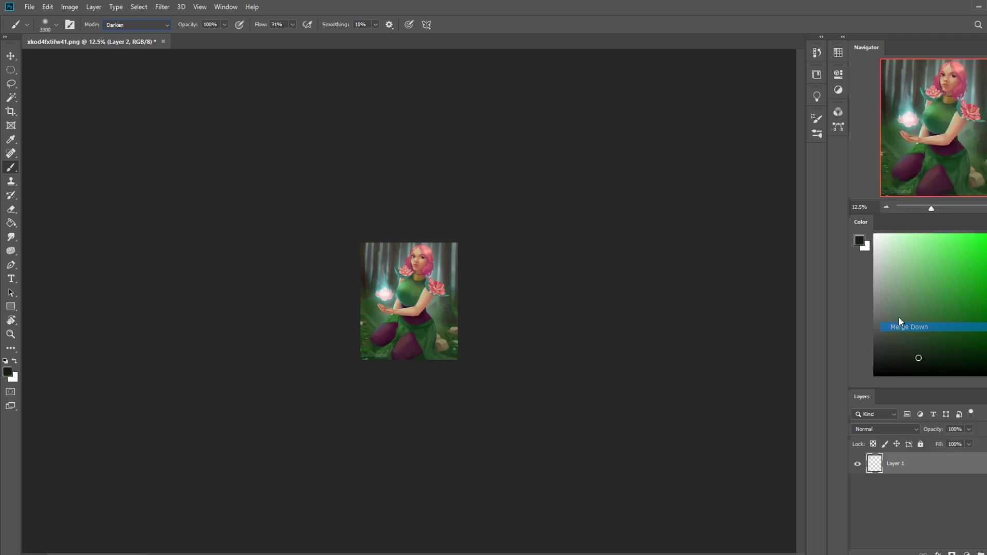
left_click(441, 346)
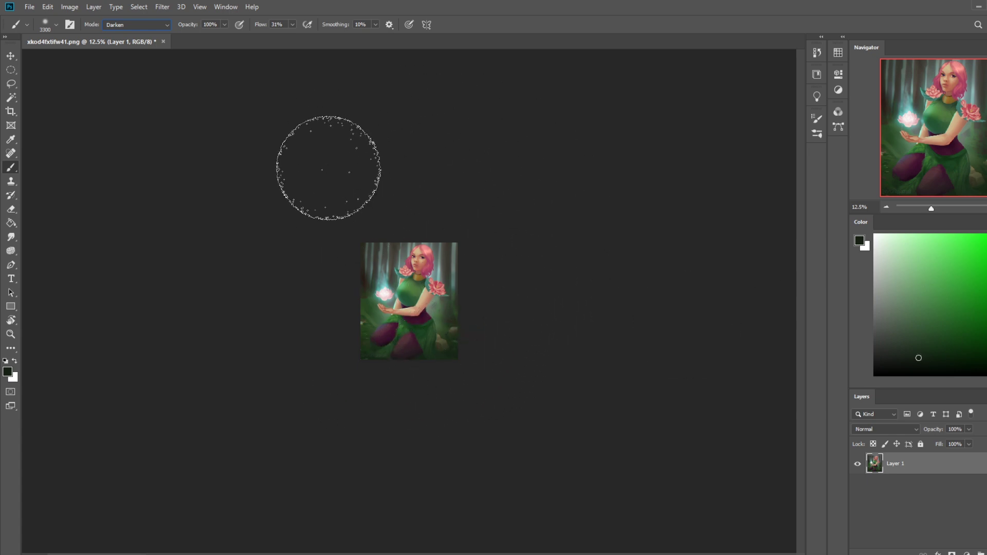
key("ctrl")
key("ctrl+z")
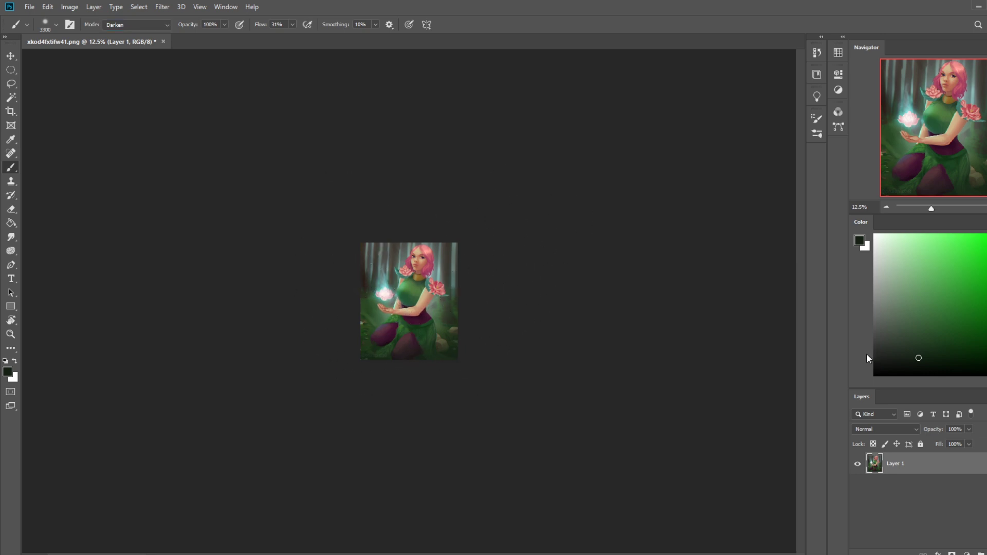
key("ctrl+a")
key("ctrl+plus")
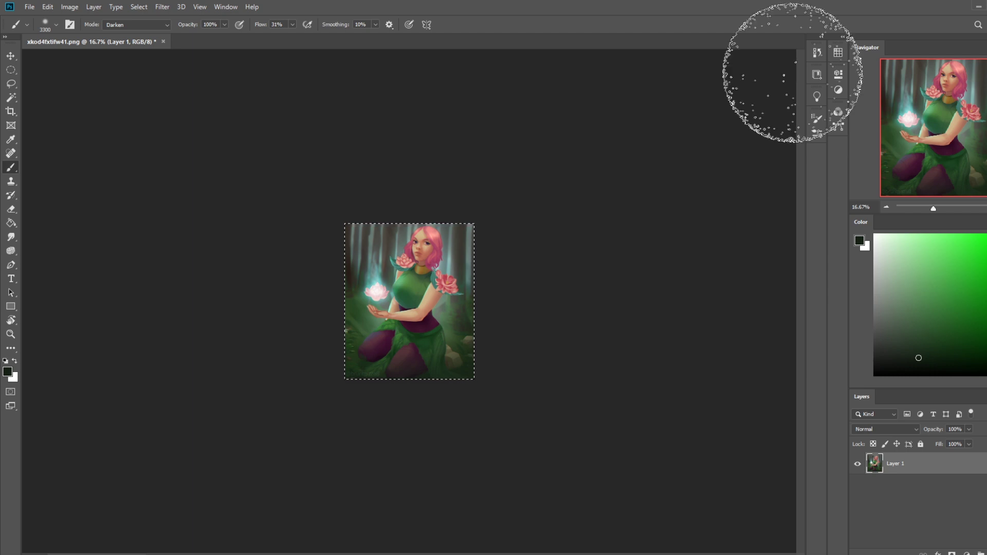
key("bracketleft")
key("bracketleft")
key("bracketleft")
key("bracketleft")
key("bracketleft")
key("bracketleft")
key("bracketleft")
key("bracketleft")
key("bracketleft")
key("bracketleft")
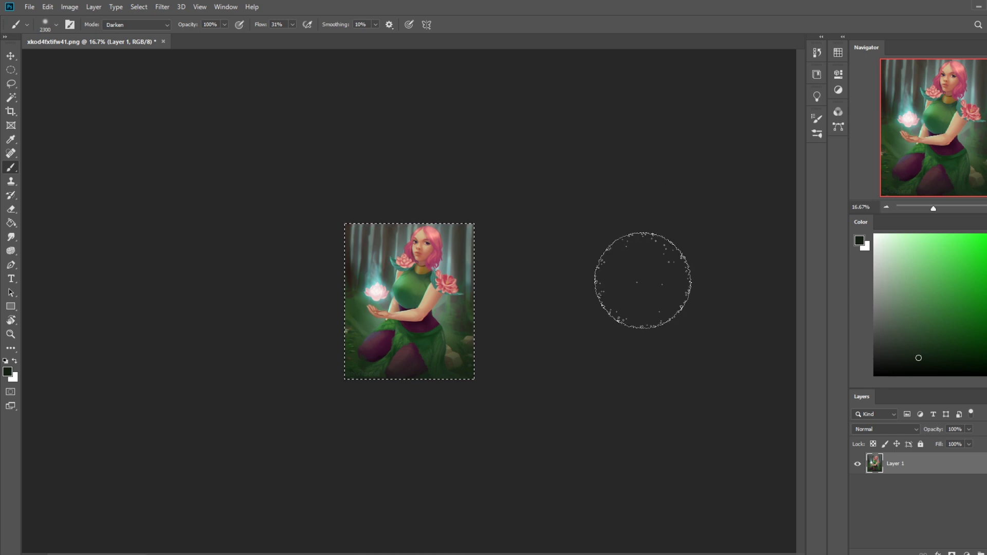
key("m")
right_click(418, 277)
left_click(489, 282)
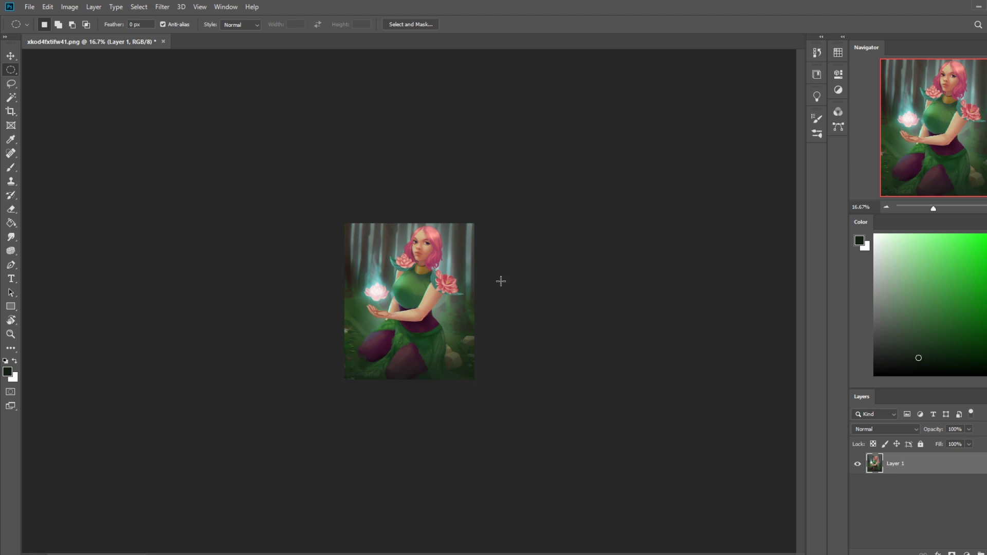
Step: Copy the whole darkened painting, revert the document to its opening history state and paste the copy as a new layer
key("ctrl+plus")
key("ctrl+a")
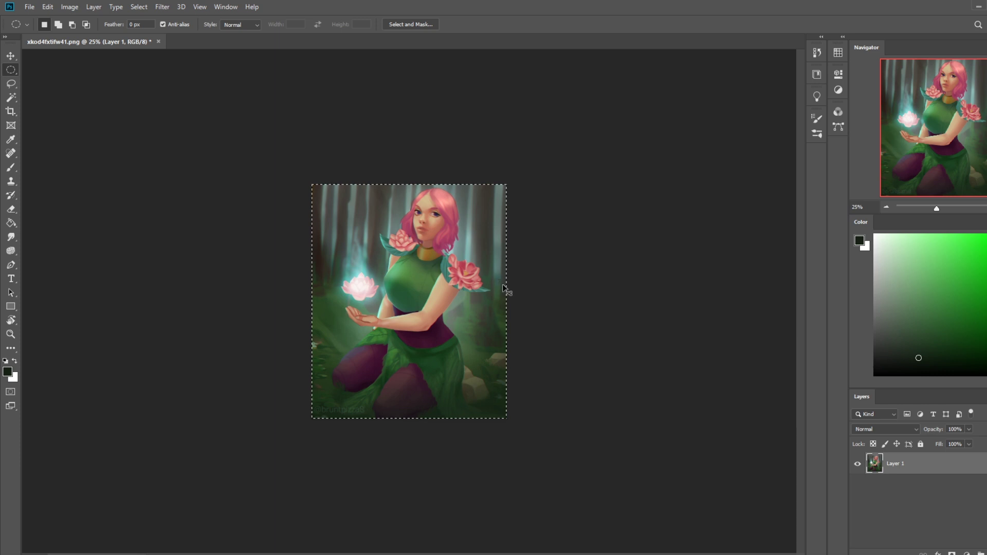
left_click(820, 50)
scroll(800, 328, "up", 10)
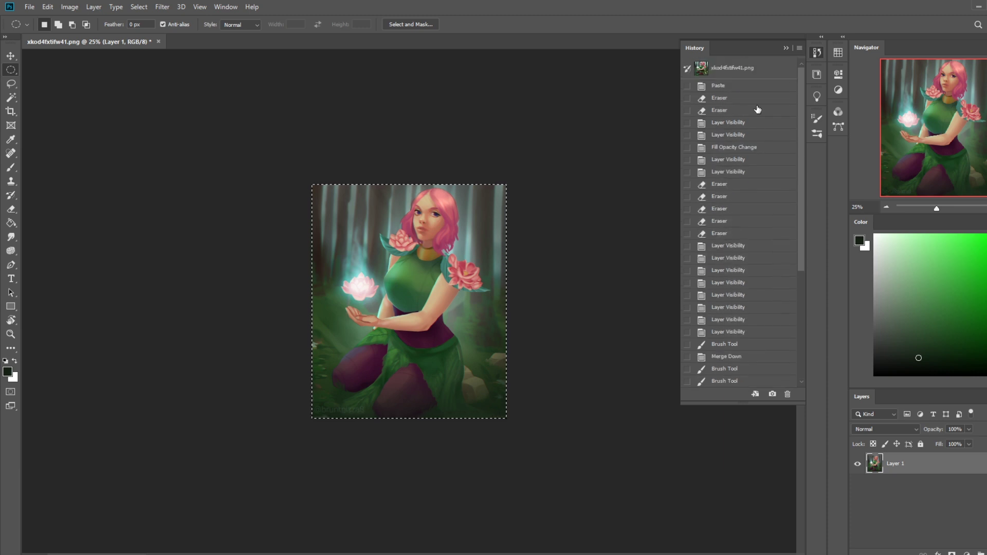
left_click(740, 68)
key("ctrl+v")
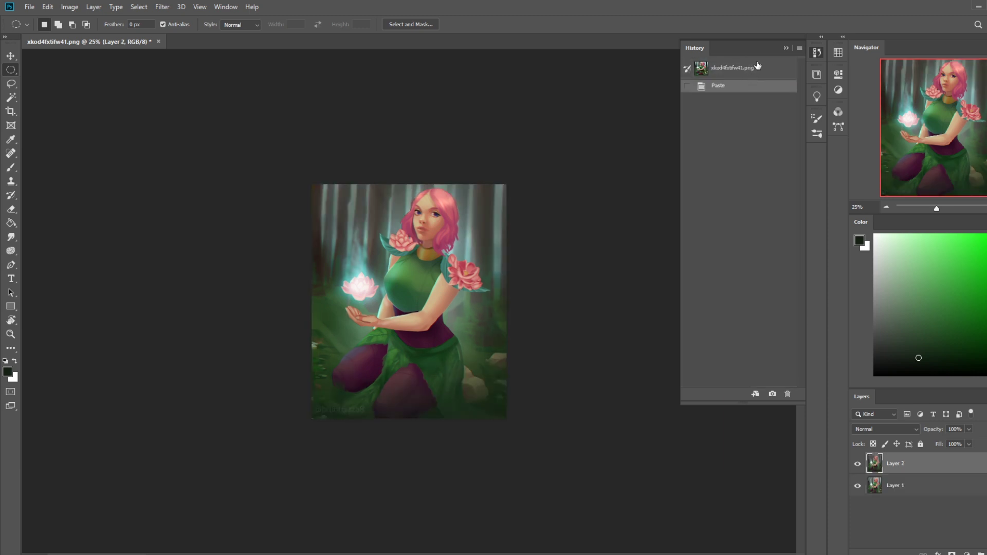
left_click(785, 48)
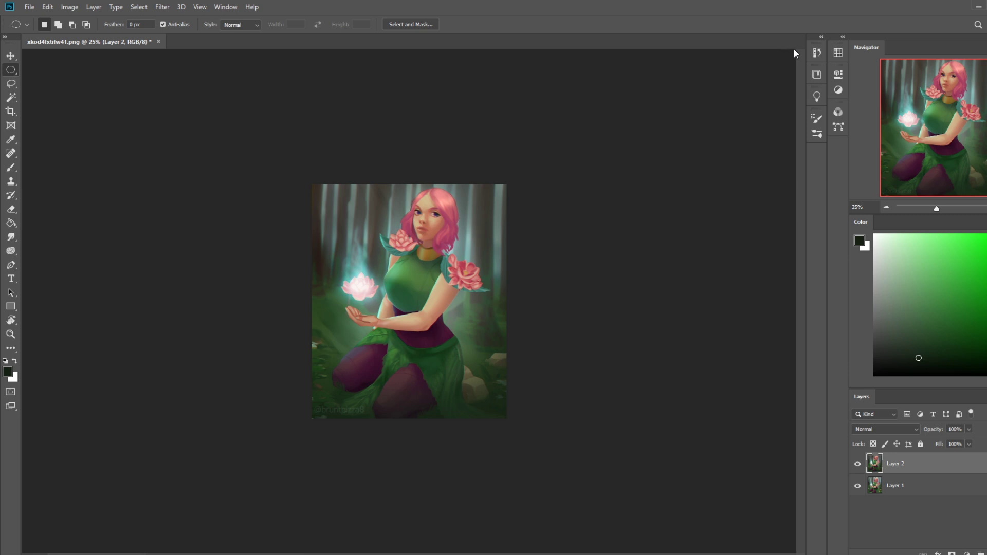
left_click(817, 54)
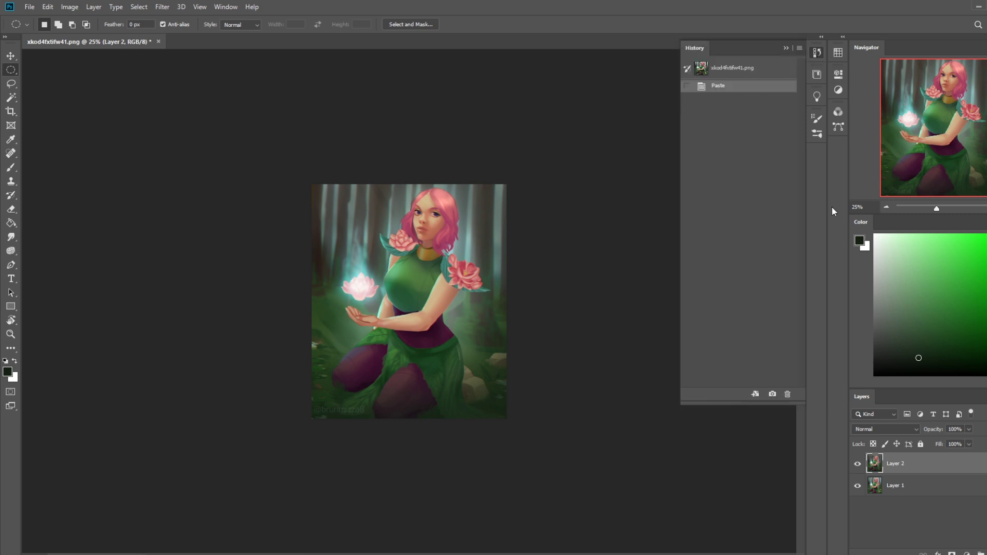
left_click(786, 48)
Step: Add an empty layer above Layer 2 and set its blend mode to Soft Light
left_click(938, 551)
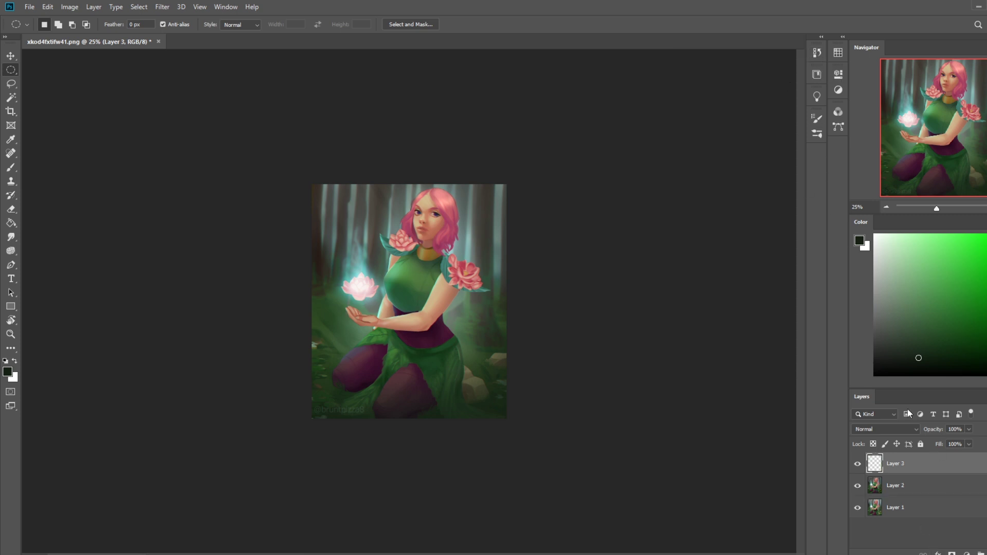
left_click(899, 429)
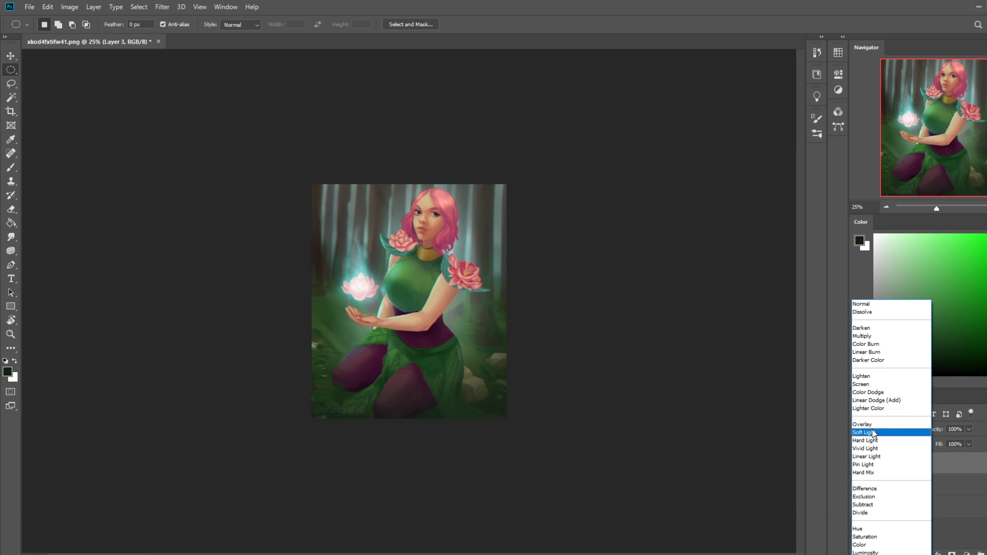
left_click(874, 433)
Step: Sample the glowing lotus's pale pink as the brush color and reduce the brush to 700 px
key("b")
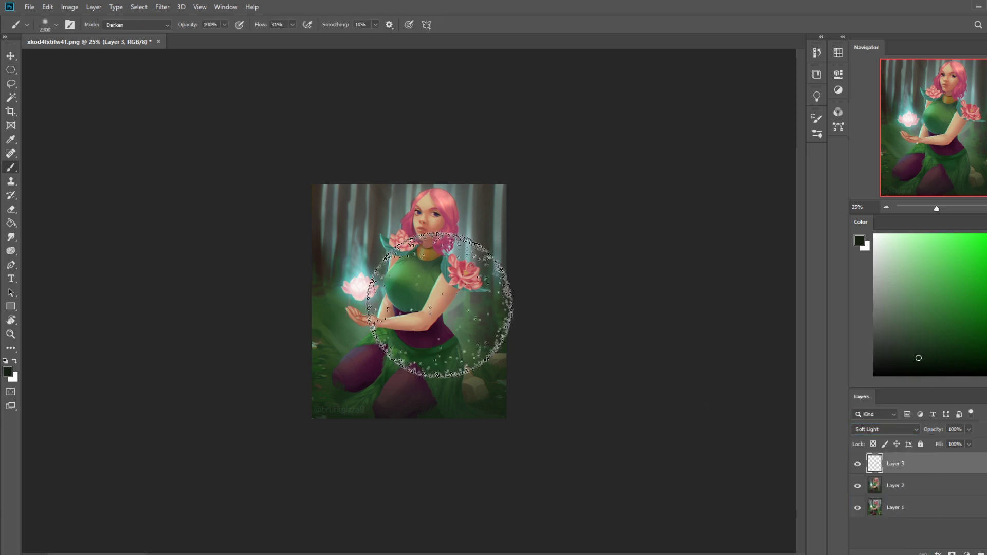
left_click(365, 280, "alt")
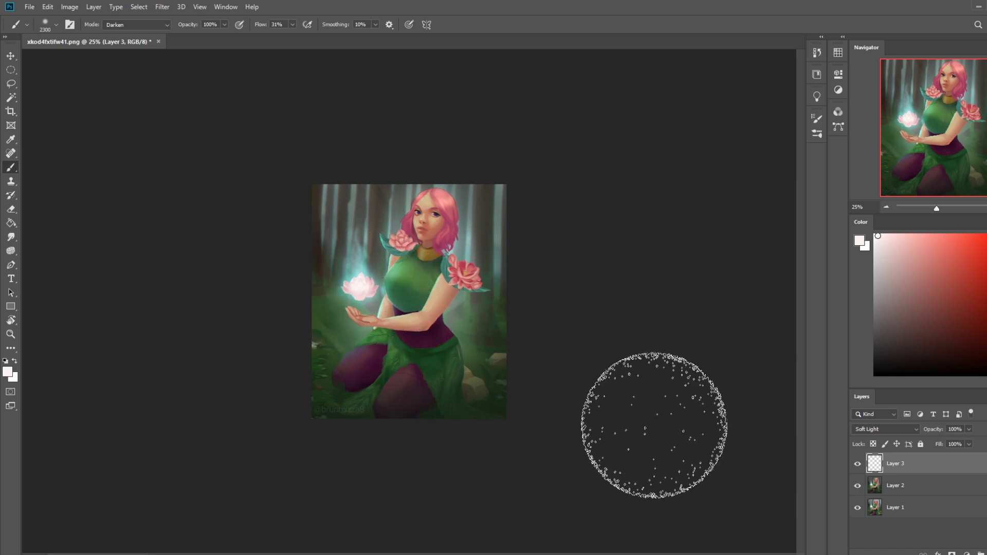
key("bracketleft")
key("bracketleft")
key("bracketleft")
key("bracketleft")
key("bracketleft")
key("bracketleft")
key("bracketleft")
key("bracketleft")
key("bracketleft")
key("bracketleft")
key("bracketleft")
key("bracketleft")
key("bracketleft")
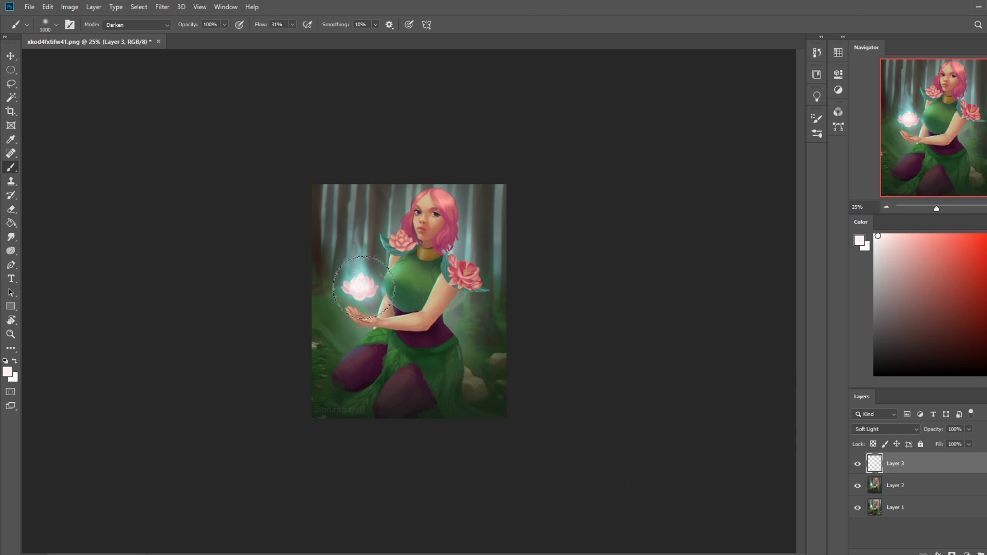
key("bracketleft")
key("bracketleft")
key("bracketleft")
Step: Add another layer in Normal mode and paint a soft pale glow on the lower torso, starting with a 900 px brush
key("ctrl+shift+alt+n")
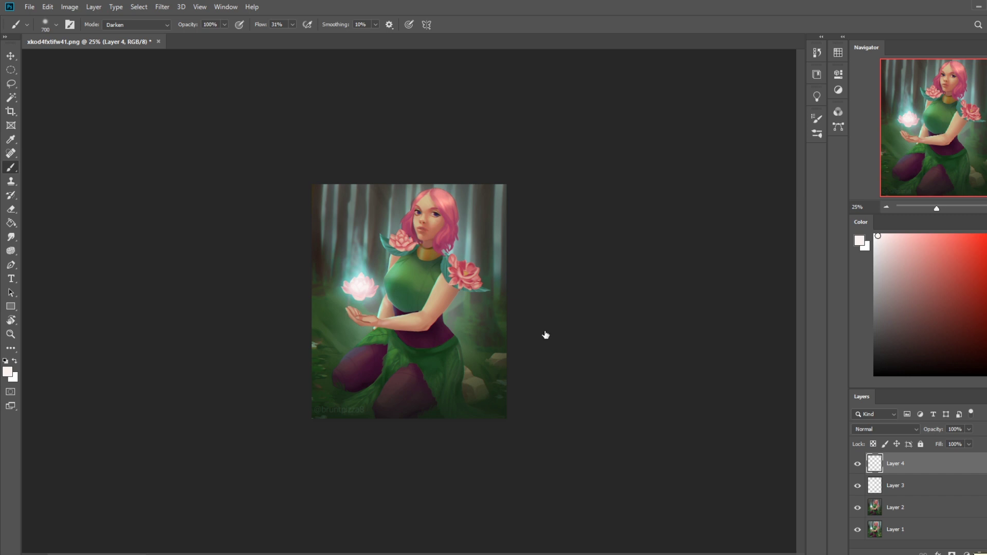
key("bracketright")
key("bracketright")
mouse_move(397, 303)
left_mouse_down()
mouse_move(411, 310)
mouse_move(464, 282)
mouse_move(384, 284)
mouse_move(406, 306)
left_mouse_up()
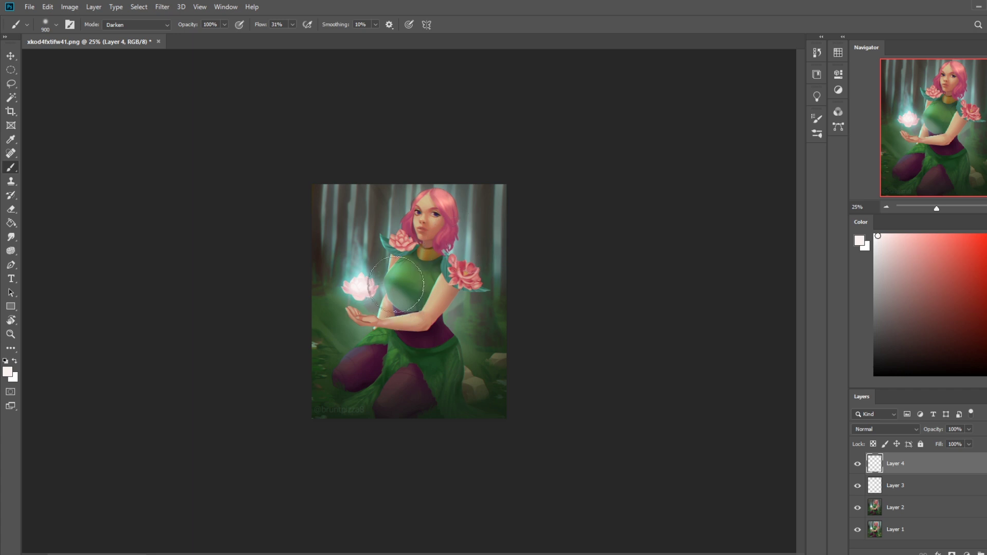
key("bracketleft")
key("bracketleft")
left_click_drag(418, 316, 387, 316)
Step: Resample the lotus color and brush faint highlights over the purple thighs at 600 px and 35% opacity
left_click(367, 285, "alt")
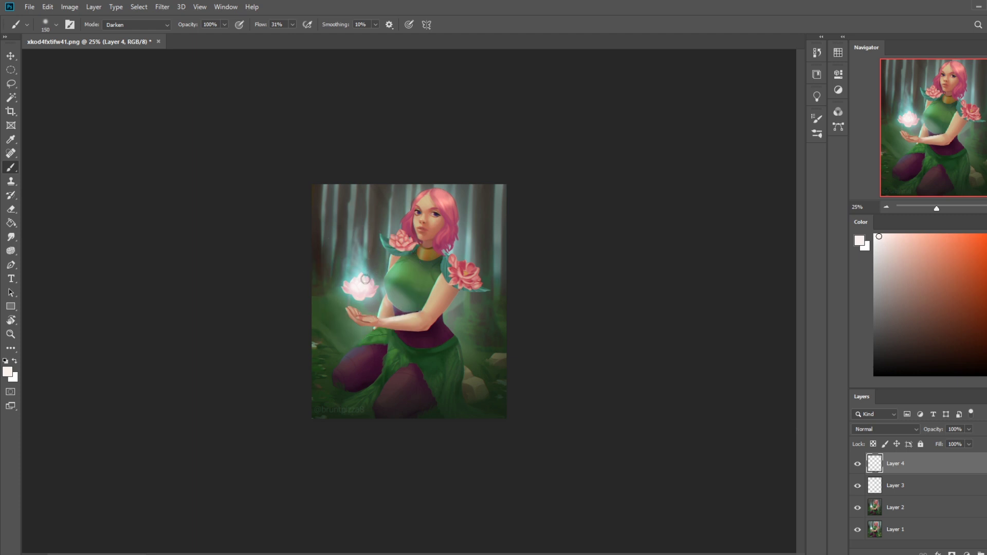
left_click(371, 283, "alt")
key("bracketright")
key("bracketright")
key("bracketright")
key("bracketright")
key("bracketright")
left_click_drag(223, 26, 193, 37)
left_click(343, 371)
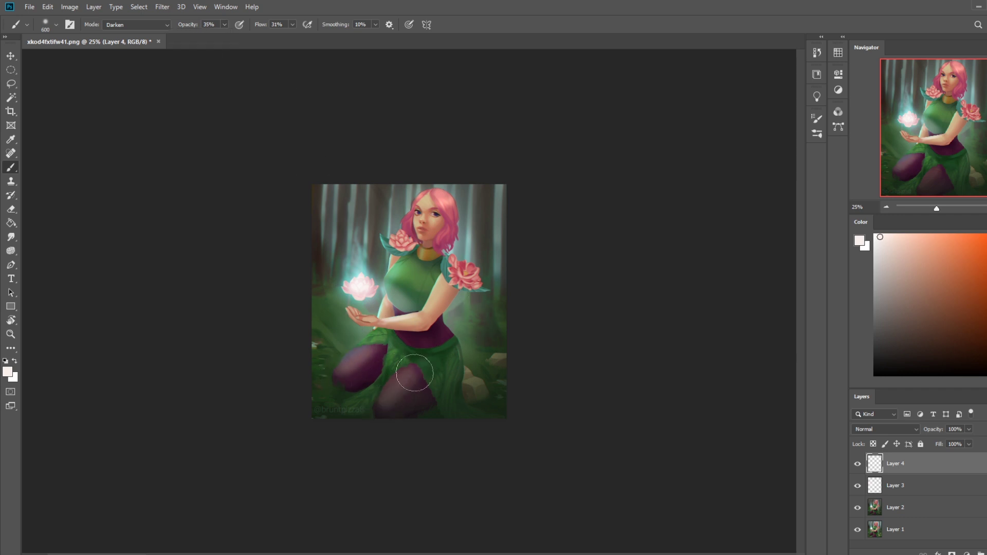
key("ctrl")
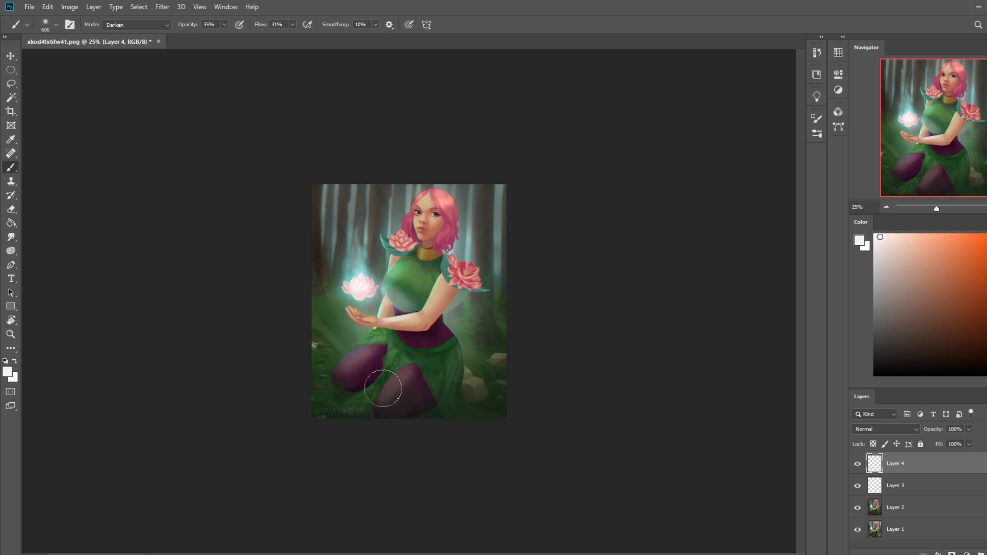
Step: Erase the excess glow around the skirt between the thighs on Layer 4 with a small textured eraser brush
key("e")
right_click(483, 247)
left_click(492, 362)
left_click(588, 157)
key("bracketleft")
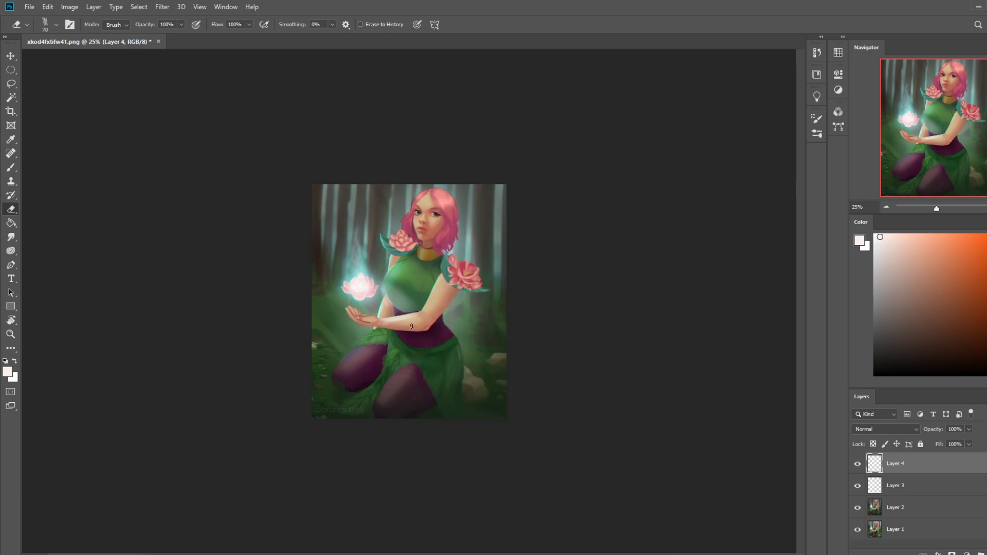
left_click_drag(394, 364, 384, 379)
left_click_drag(422, 347, 401, 363)
Step: Refine the pale glow on the lower torso with the 600 px Brush, the 60 px Eraser and the Smudge tool at 11% strength
key("b")
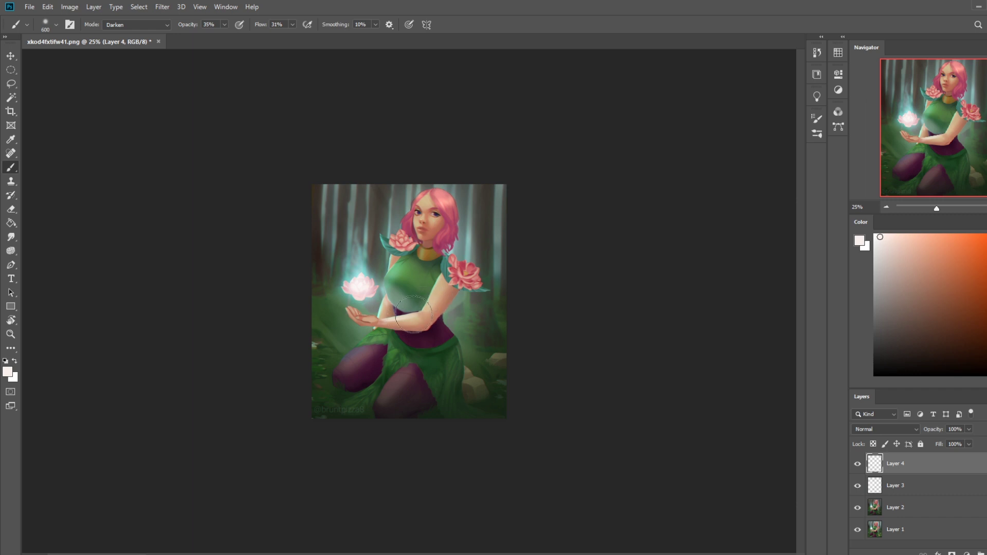
key("e")
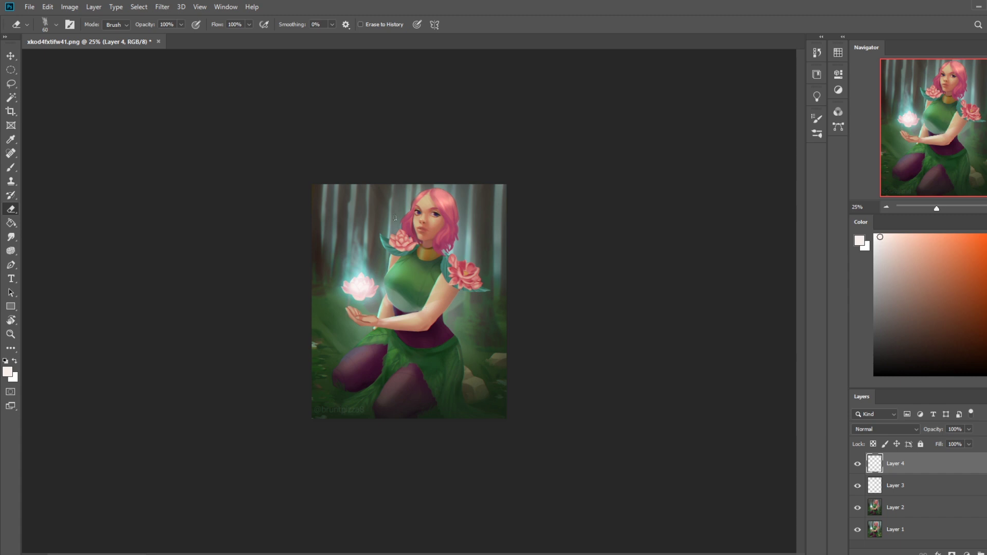
key("r")
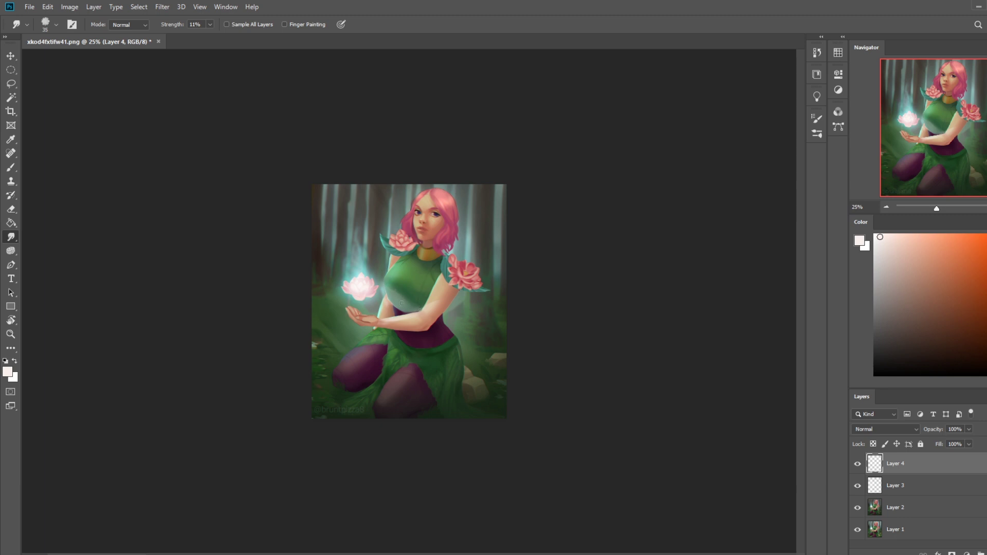
key("ctrl+minus")
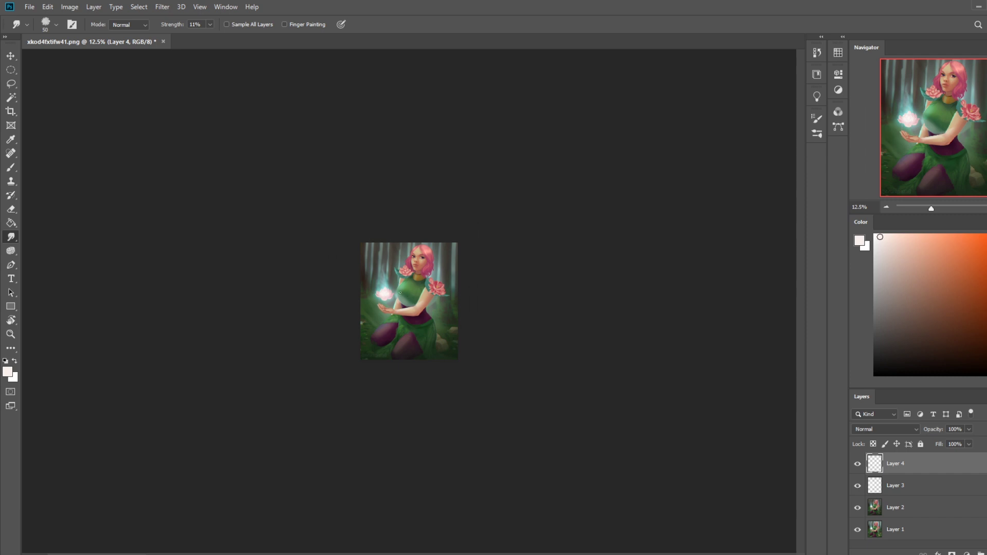
Step: Pick a near-white color and brush a soft glow onto the neck under the chin at 35% opacity, starting from a 600 px brush
key("b")
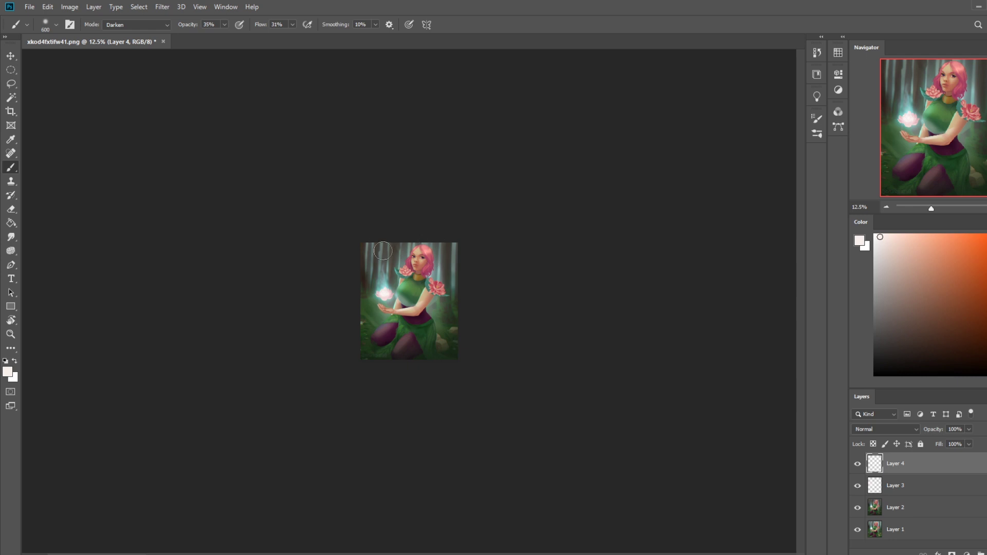
left_click_drag(892, 248, 874, 234)
key("e")
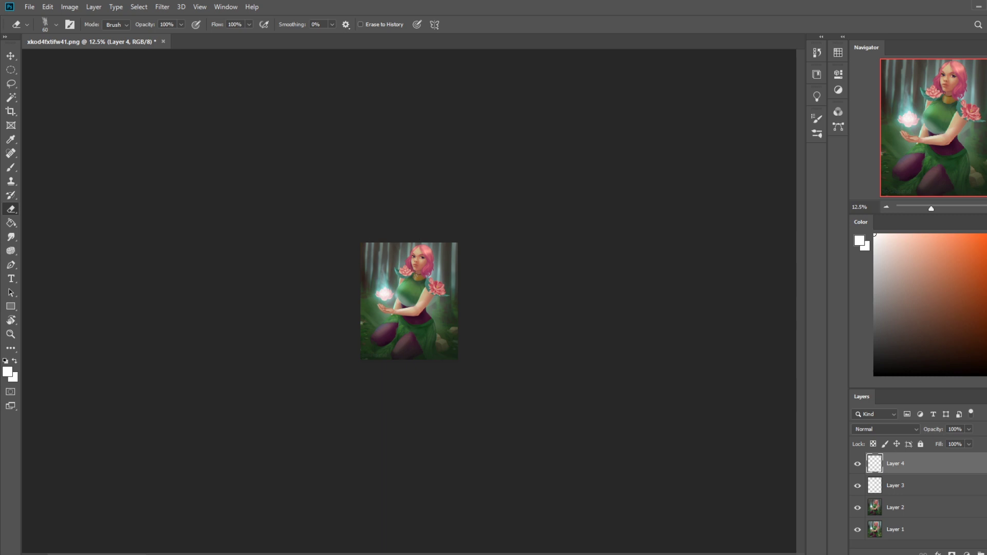
key("b")
left_click_drag(414, 272, 426, 176)
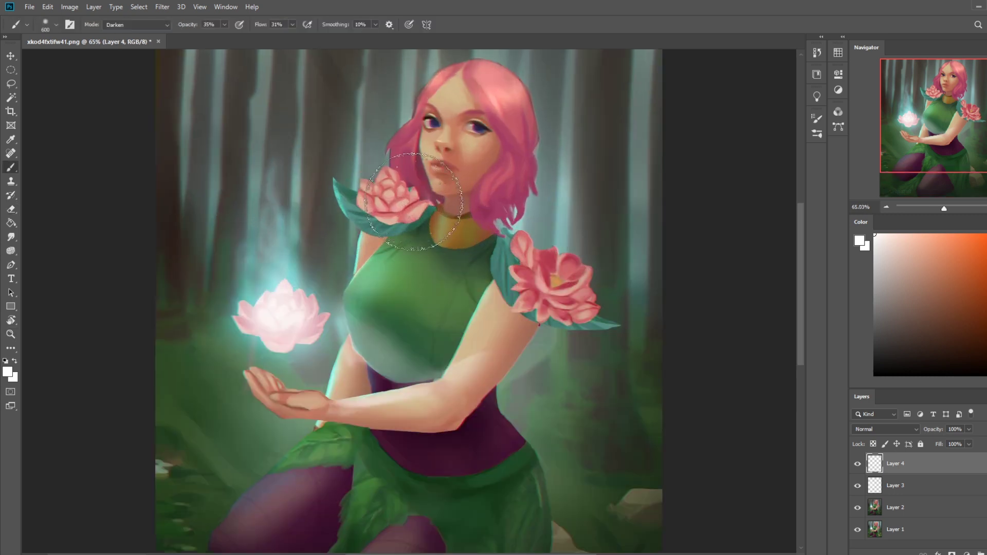
key("bracketleft")
key("bracketleft")
key("bracketleft")
key("bracketleft")
key("bracketleft")
key("bracketleft")
Step: Erase the excess glow around the neck and chin on Layer 4 with a small textured eraser, 60 px and below
key("e")
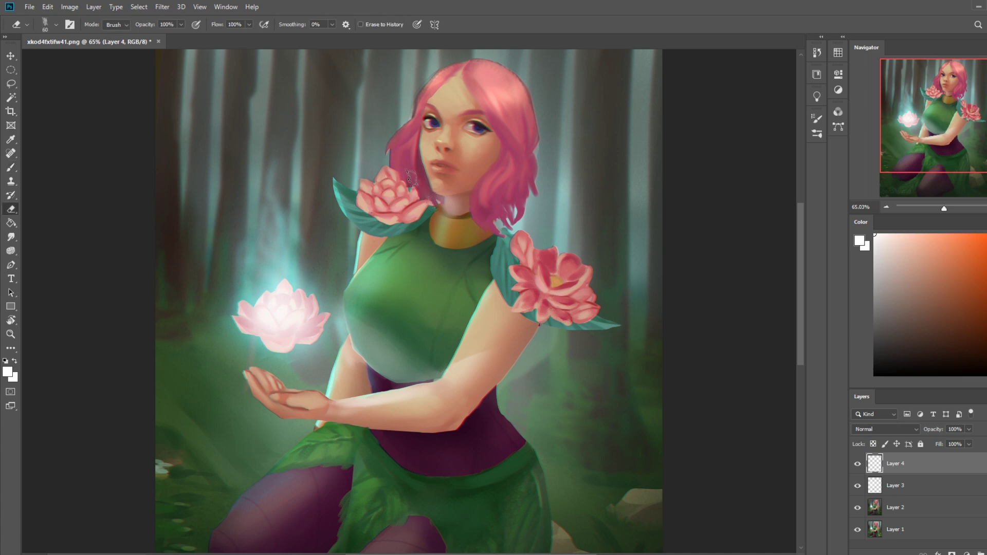
key("bracketleft")
key("bracketleft")
key("bracketleft")
key("bracketleft")
key("bracketleft")
key("bracketright")
key("bracketright")
key("bracketleft")
key("bracketleft")
key("bracketright")
key("bracketright")
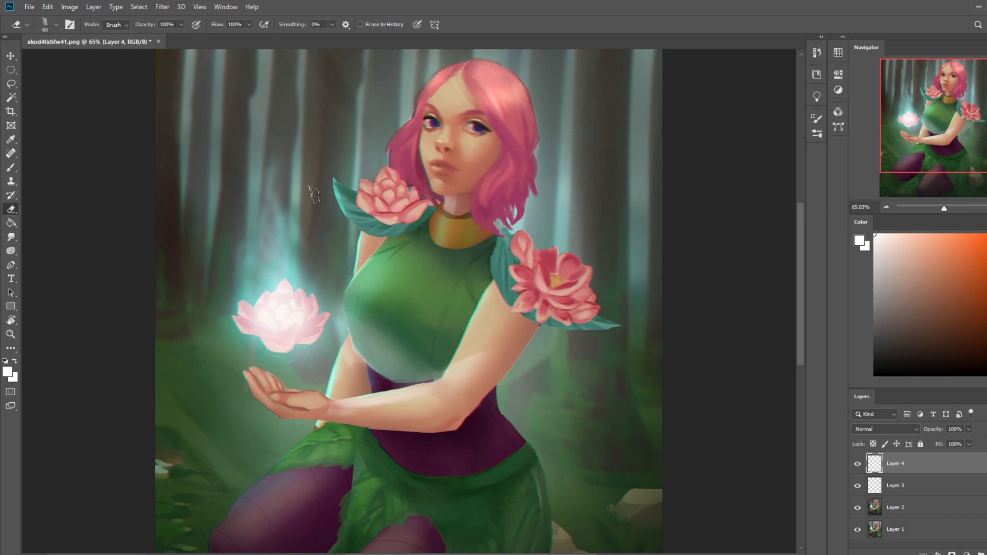
Step: Blend the neck glow with the Smudge tool at 11% strength and resample the lotus's pale color
left_click(11, 237)
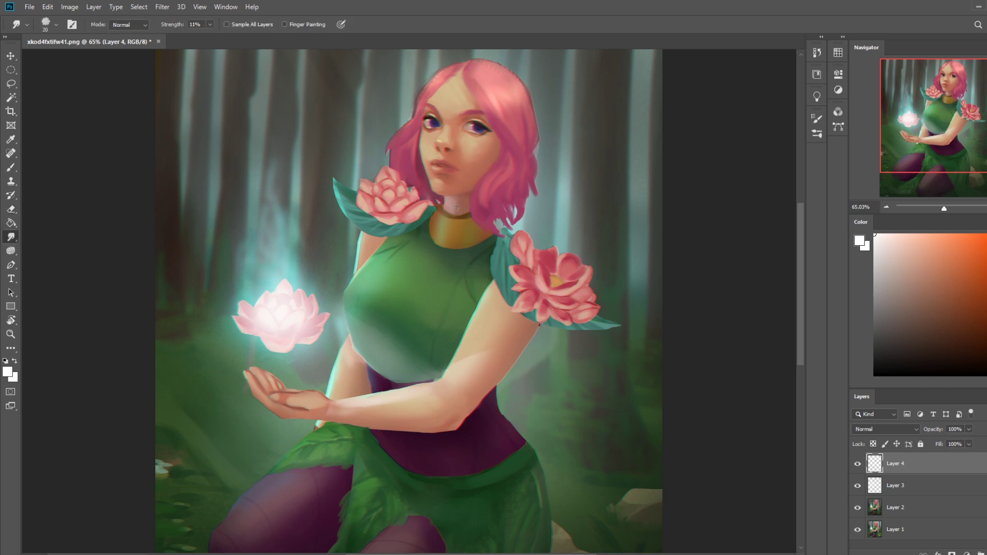
key("b")
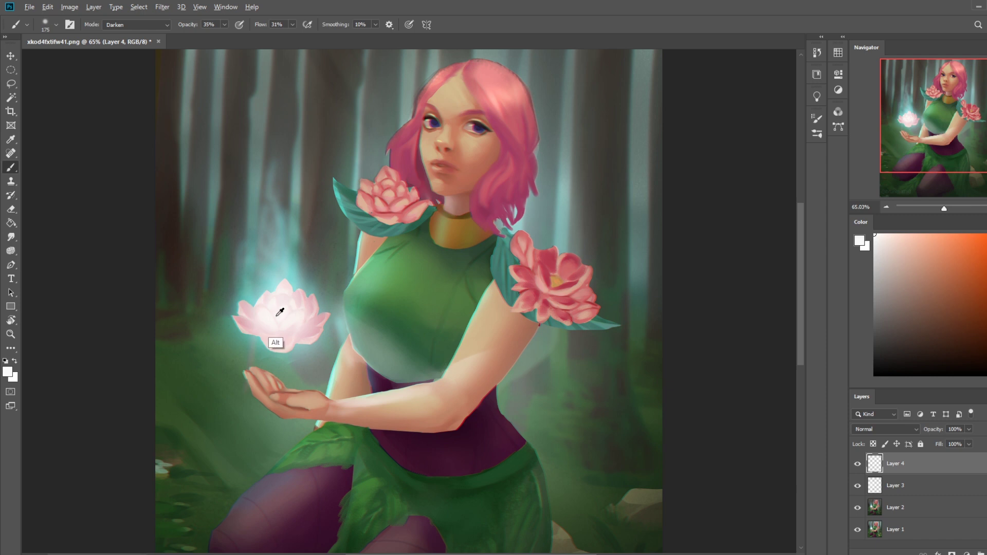
left_click(277, 329, "alt")
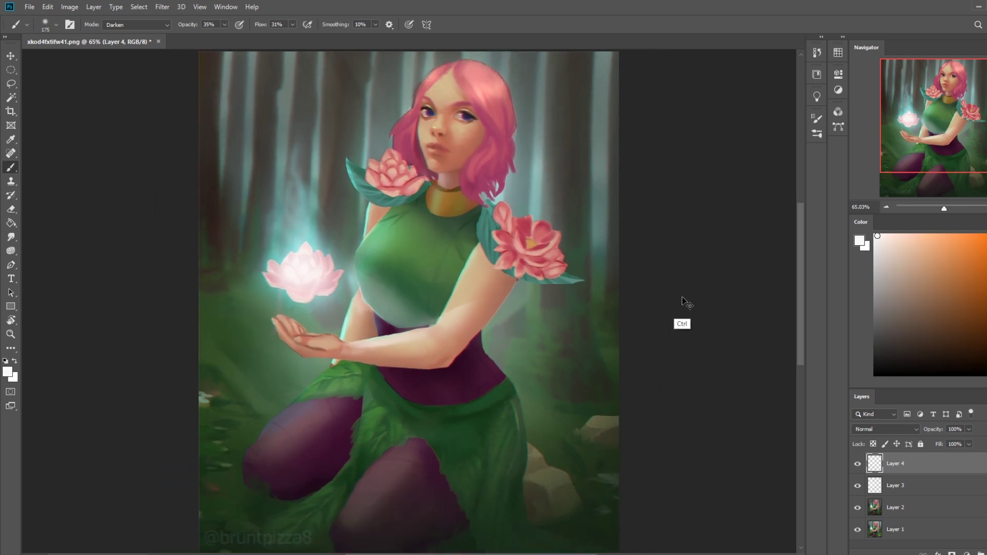
key("ctrl+minus")
key("ctrl+minus")
key("ctrl+minus")
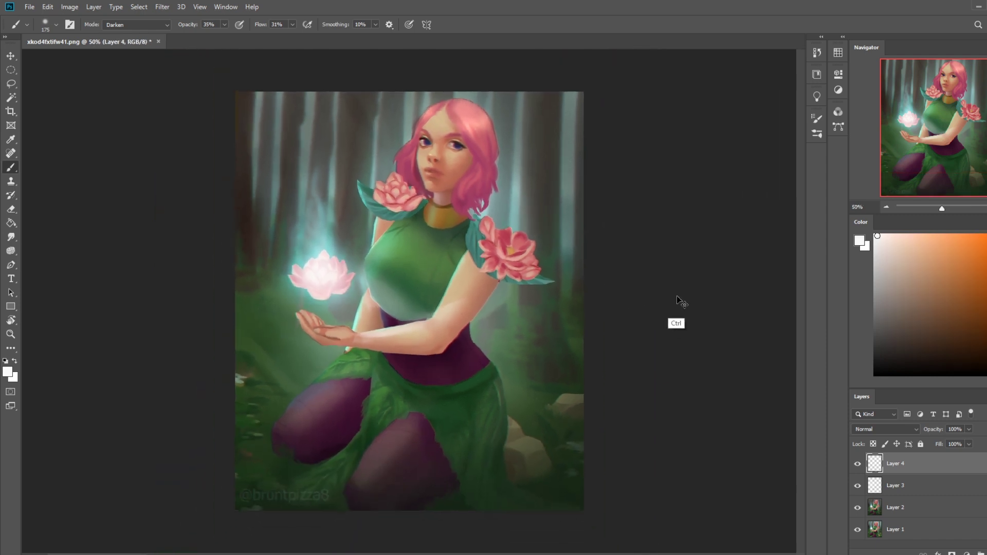
left_click(10, 238)
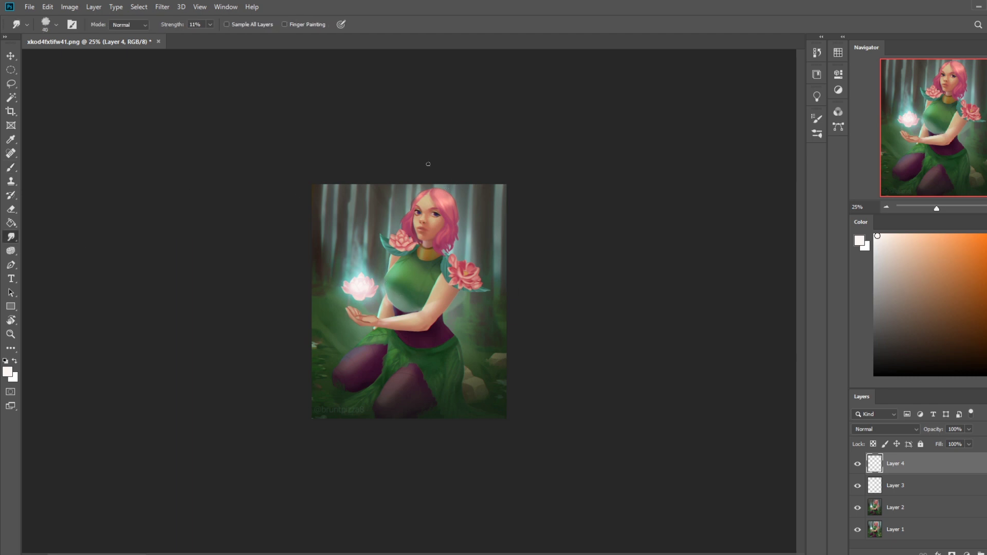
Step: Shift the paint color to pale blue and brush faint light onto the face with the Brush around 175 px at 35% opacity
left_click(876, 235)
left_click_drag(882, 238, 889, 230)
key("b")
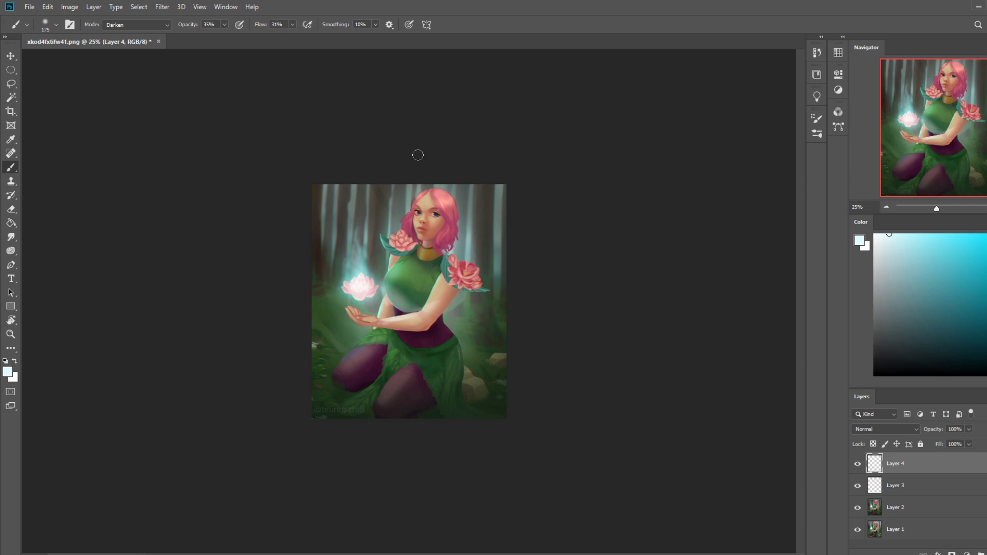
key("bracketright")
key("bracketright")
key("bracketright")
key("bracketright")
key("bracketleft")
key("bracketleft")
key("bracketleft")
key("bracketleft")
key("bracketleft")
key("bracketleft")
key("bracketleft")
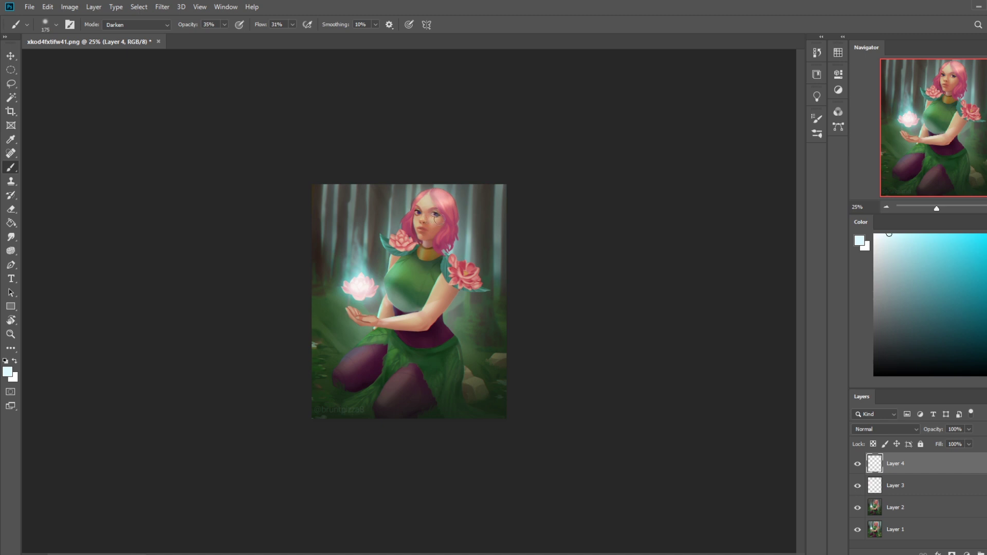
key("bracketleft")
key("bracketleft")
key("bracketleft")
key("bracketright")
key("bracketright")
key("bracketright")
key("bracketright")
key("bracketright")
key("bracketright")
key("bracketright")
key("bracketright")
key("bracketright")
key("bracketright")
Step: Change the paint color to pale cream and brush soft light over the face on Layer 4, varying the brush size
left_click_drag(910, 237, 894, 235)
key("bracketleft")
key("bracketleft")
key("bracketleft")
key("bracketleft")
key("bracketleft")
key("bracketleft")
key("bracketleft")
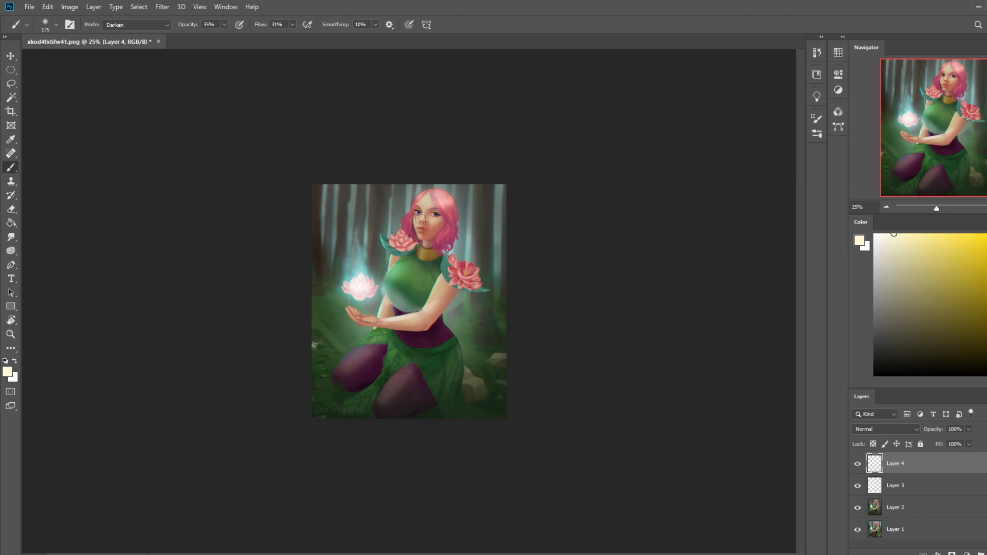
key("bracketright")
key("bracketright")
key("bracketright")
key("bracketright")
key("bracketright")
key("bracketleft")
key("bracketleft")
key("bracketleft")
Step: Refine the face light by alternating the 30 px textured Eraser with the 400 px Brush at 35% opacity
key("e")
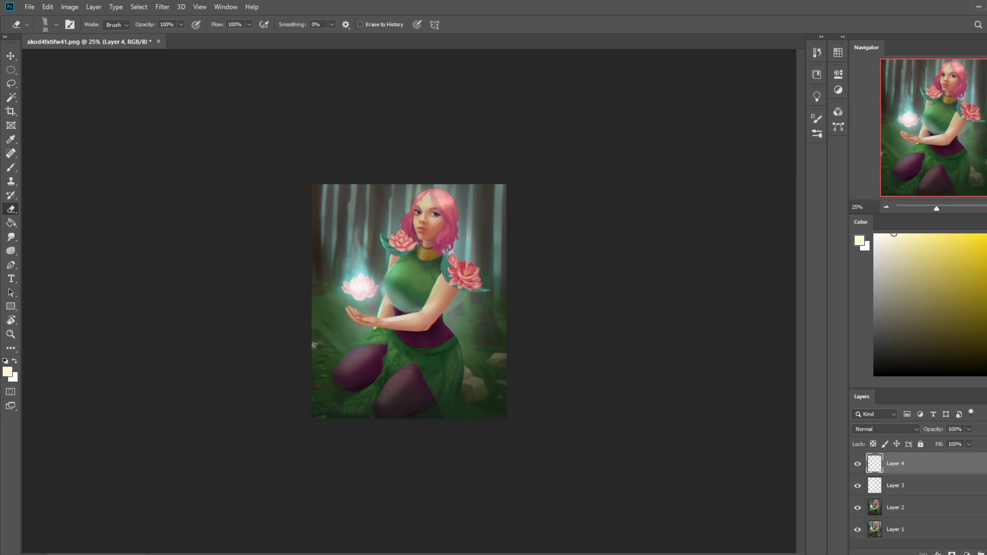
key("b")
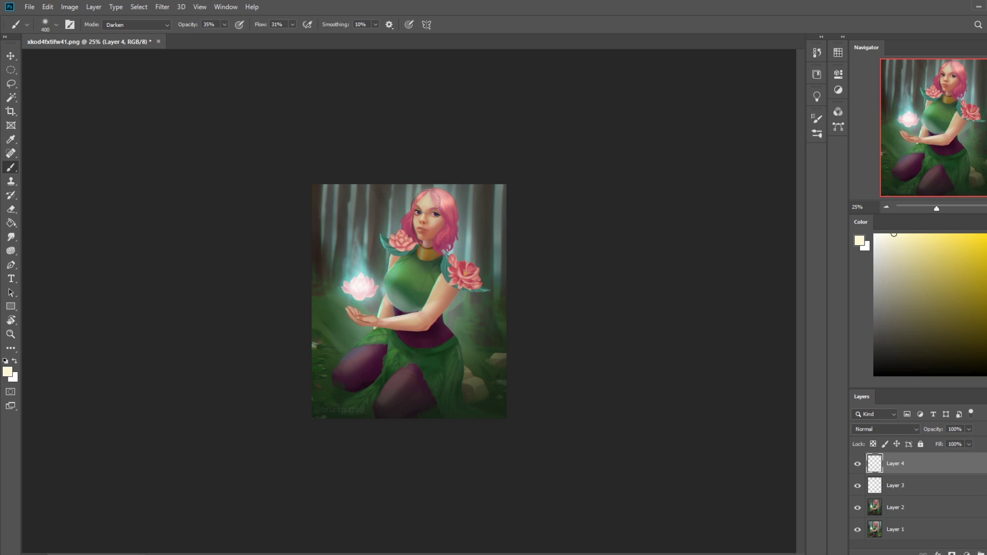
key("e")
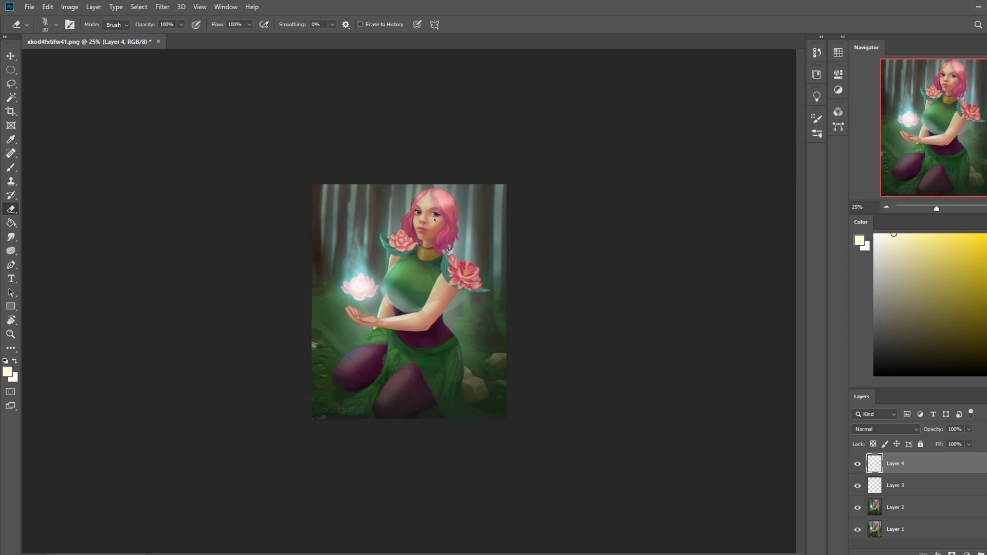
key("b")
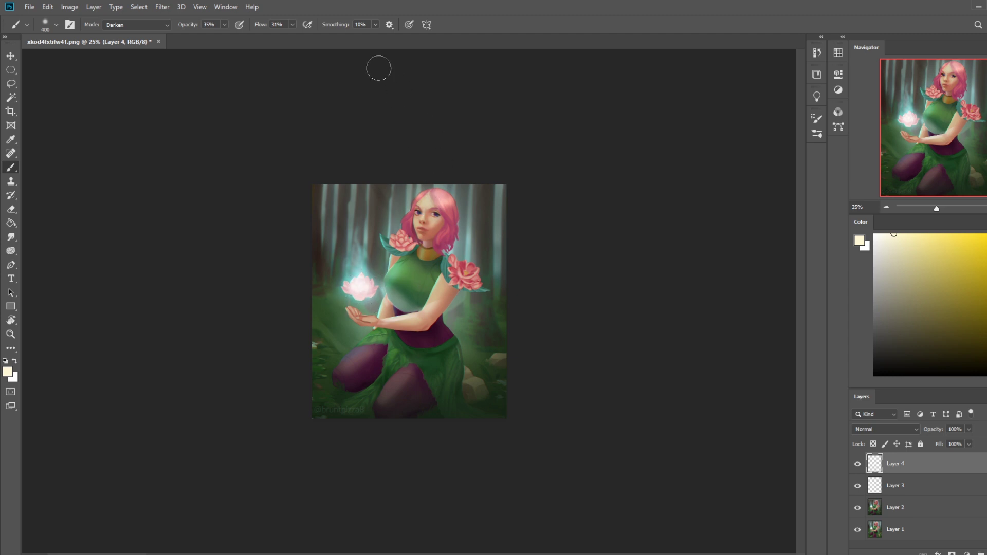
Step: Compare the whole painting with and without Layer 4 at a small view size
key("ctrl+minus")
key("ctrl+minus")
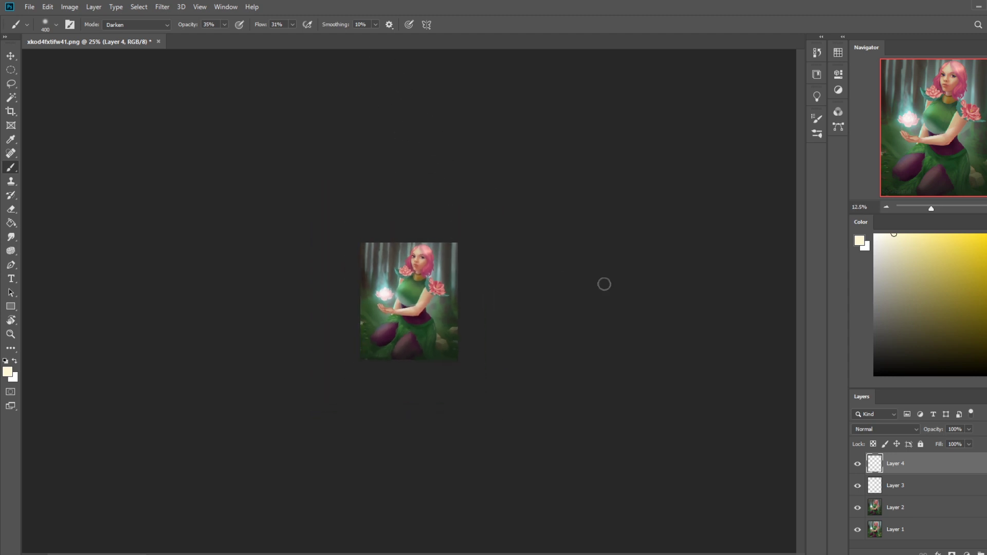
left_click(858, 464)
left_click(858, 465)
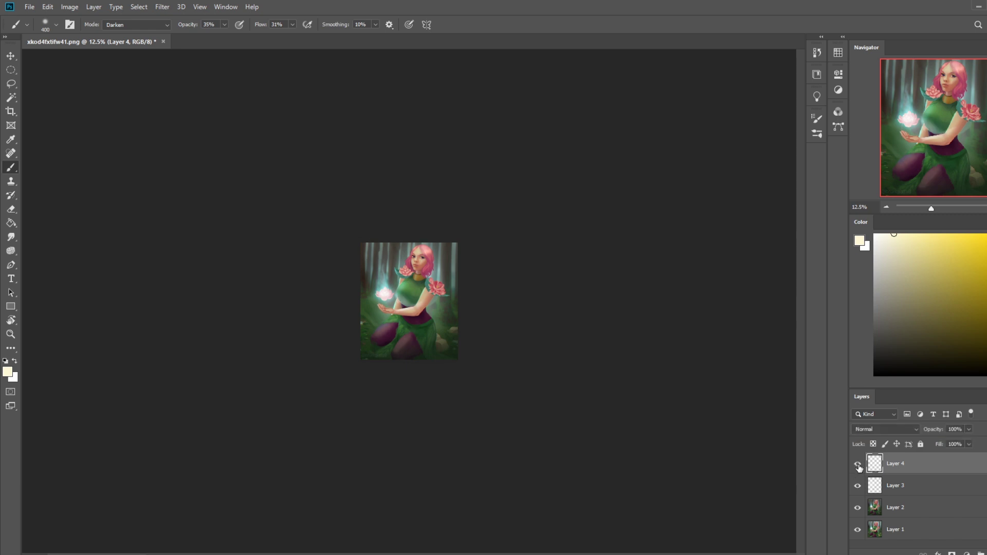
left_click(858, 464)
left_click(858, 464)
left_click(857, 464)
left_click(857, 465)
left_click(857, 464)
left_click(857, 464)
Step: Trim the excess face light on Layer 4 with the textured Eraser, reducing it from 175 px to 45 px
key("e")
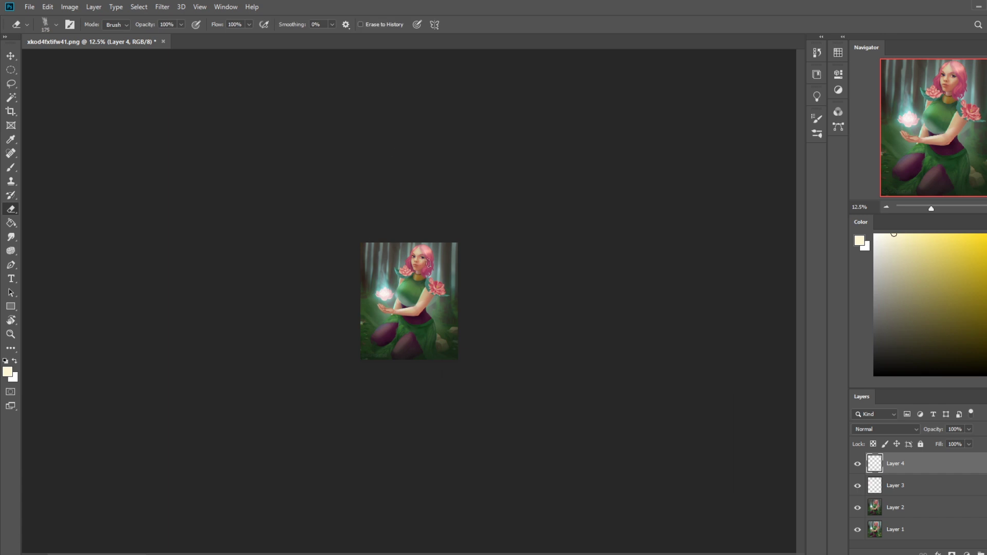
scroll(420, 268, "up", 3)
key("bracketleft")
key("bracketleft")
key("bracketleft")
key("bracketleft")
key("bracketleft")
key("bracketleft")
key("bracketleft")
key("bracketleft")
key("bracketleft")
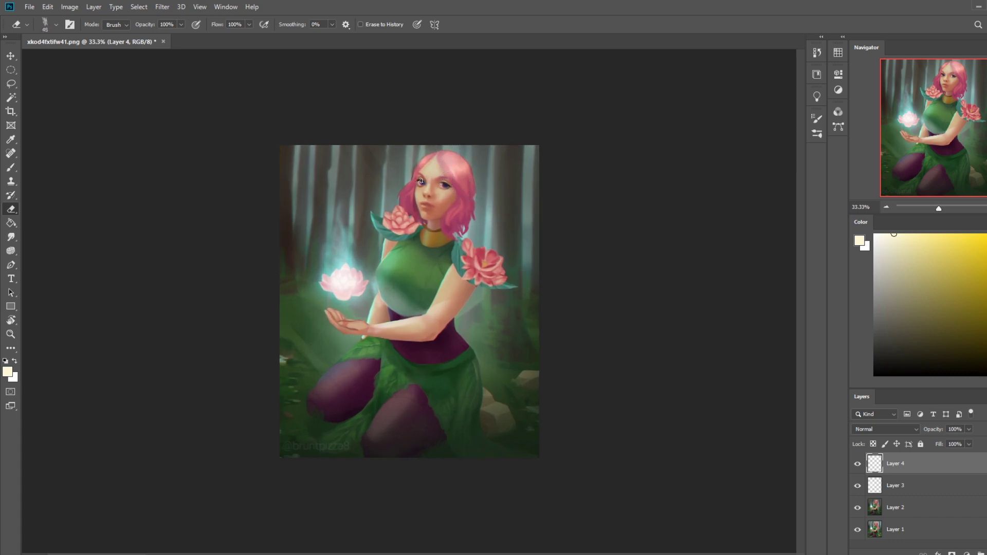
Step: Examine how Layer 4 changes the figure's lighting by hiding and showing it, both close up and from a distance
left_click(857, 464)
left_click(857, 464)
left_click(858, 463)
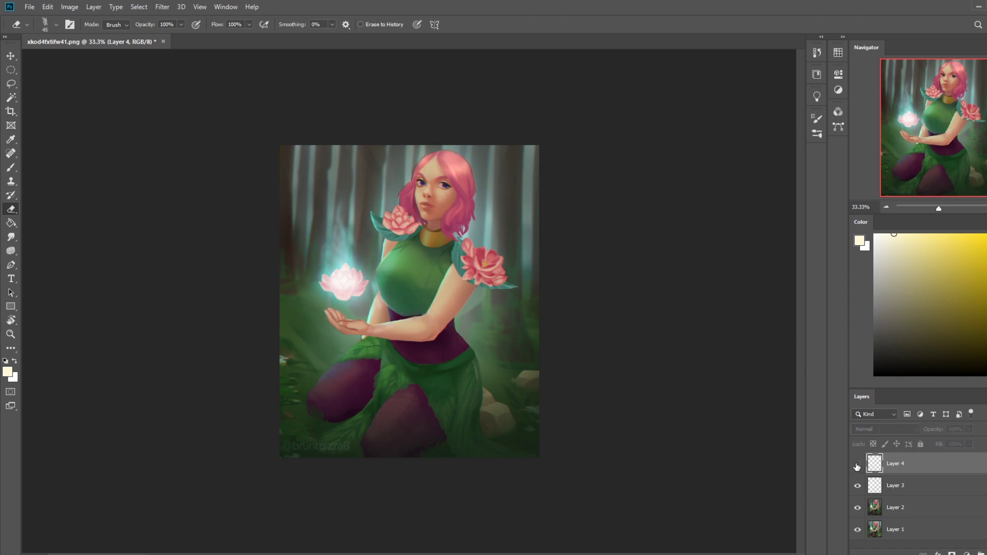
left_click(858, 464)
left_click(858, 465)
left_click(859, 464)
key("bracketleft")
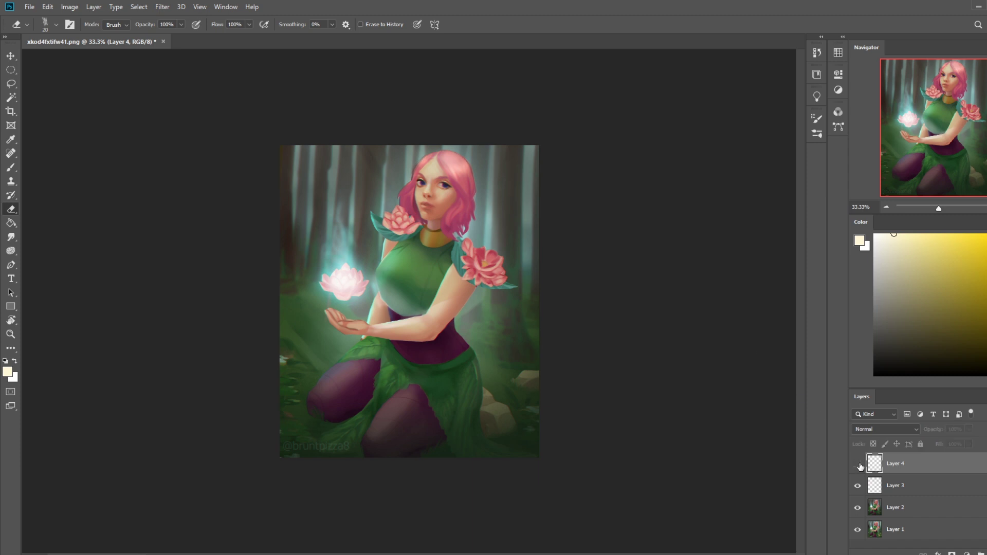
key("ctrl+minus")
key("ctrl+minus")
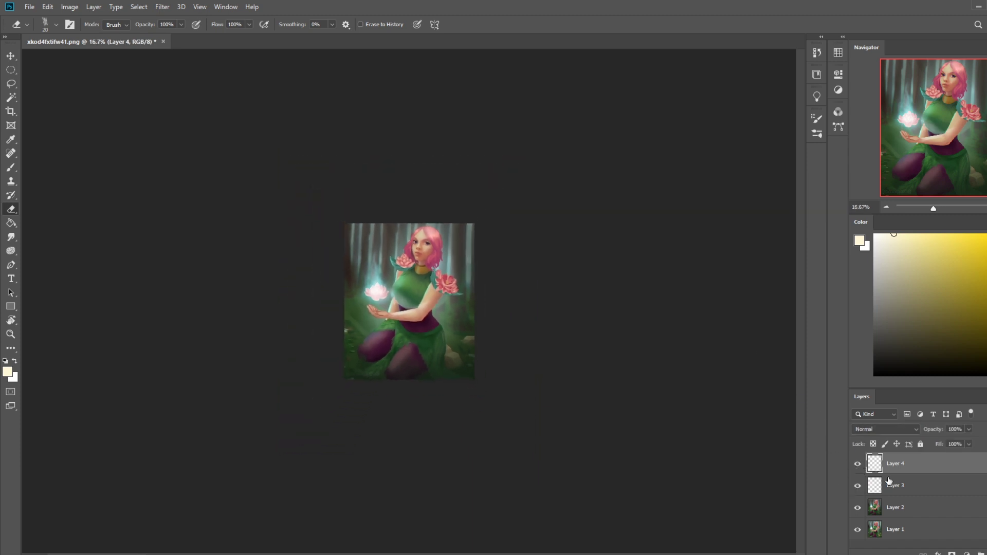
left_click(861, 465)
left_click(861, 466)
left_click(860, 467)
left_click(858, 466)
Step: Switch the Eraser to a soft round tip at 800 px, fade the glow on Layer 4 and check it against the hidden layer
right_click(448, 282)
left_click(465, 289)
left_click(579, 152)
key("bracketleft")
key("bracketright")
key("bracketright")
key("bracketright")
key("bracketright")
left_click(858, 464)
left_click(858, 464)
Step: Sample the lotus's pale pink, add a new layer and paint a soft glow on the open palm, reducing the brush to 90 px
key("b")
key("alt")
left_click(378, 288, "alt")
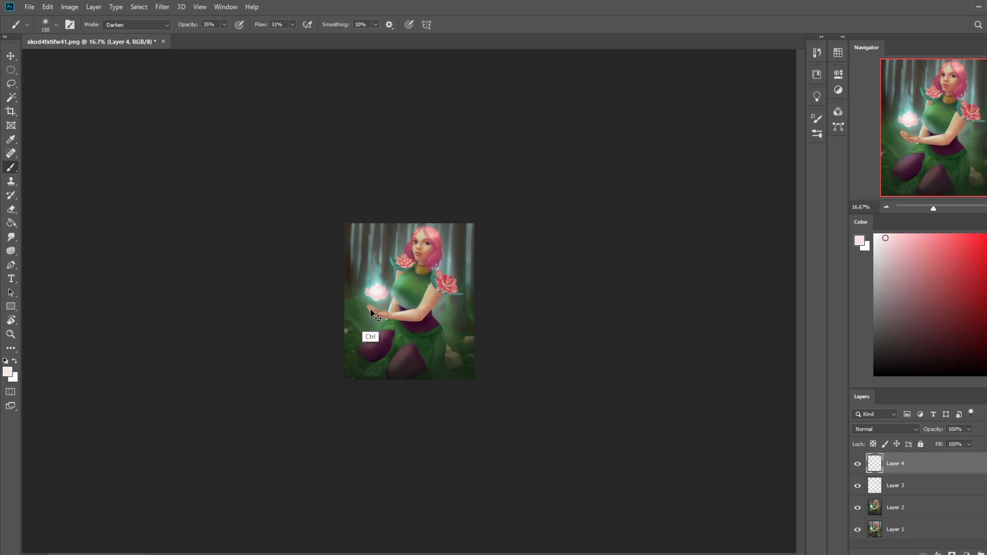
key("ctrl+plus")
key("ctrl+plus")
key("ctrl+plus")
key("ctrl+shift+alt+n")
key("bracketleft")
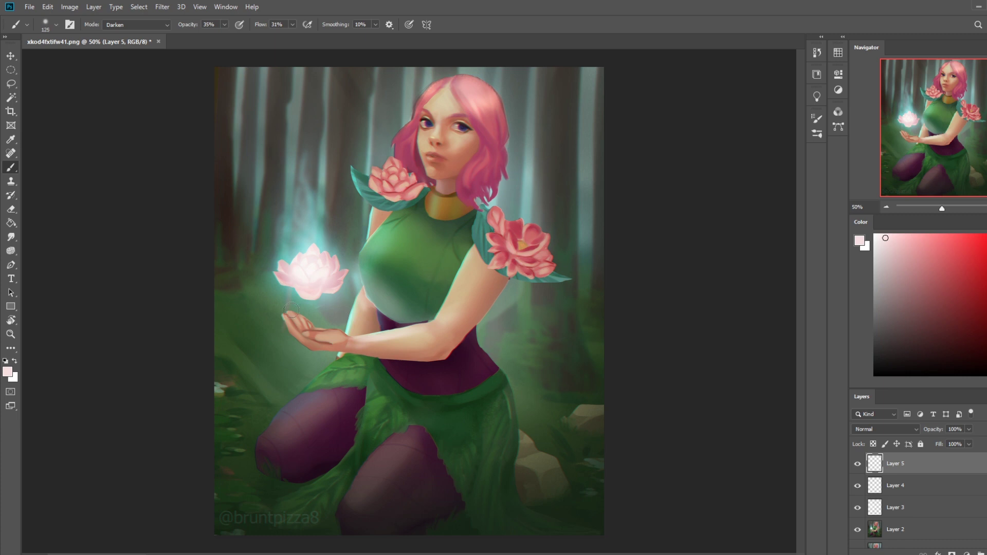
key("bracketleft")
key("bracketleft")
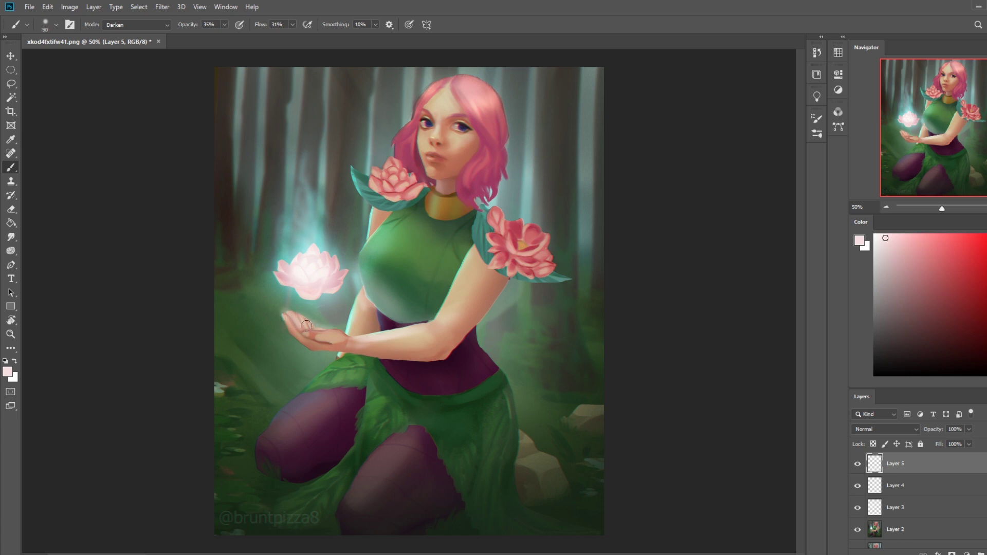
Step: Erase the excess pink glow around the hand on Layer 5 with the textured 80 px tip, reducing its size
key("e")
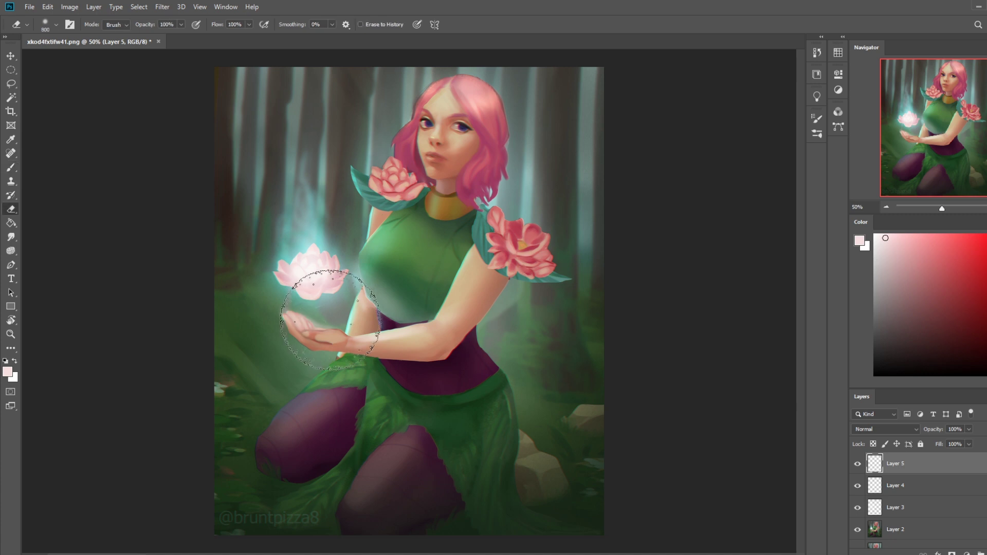
right_click(388, 311)
double_click(435, 362)
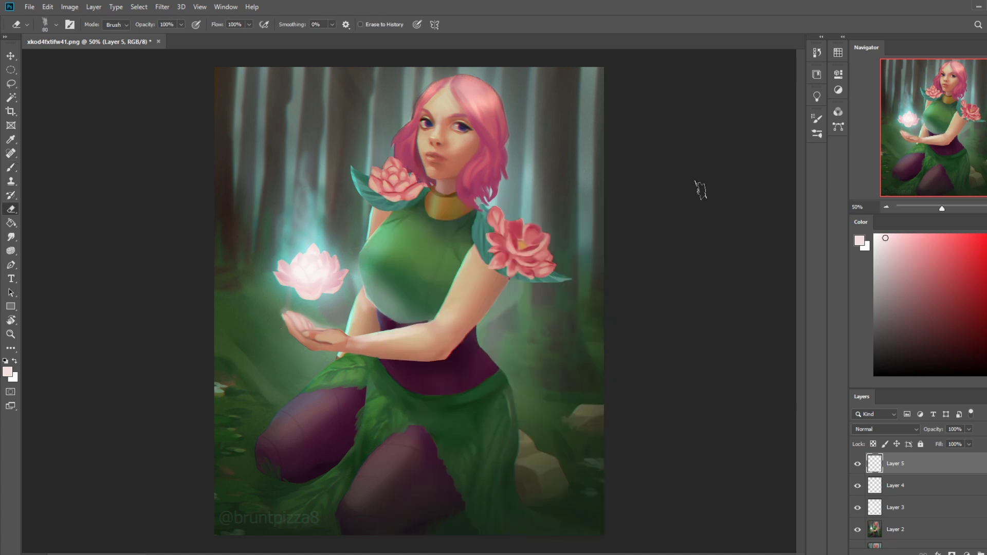
key("bracketleft")
key("bracketleft")
key("bracketleft")
key("bracketleft")
Step: Choose a near-white paint color and the 30 px brush from the Istebraks Sketching Brushes set
key("b")
left_click_drag(888, 239, 874, 235)
right_click(535, 300)
left_click(497, 413)
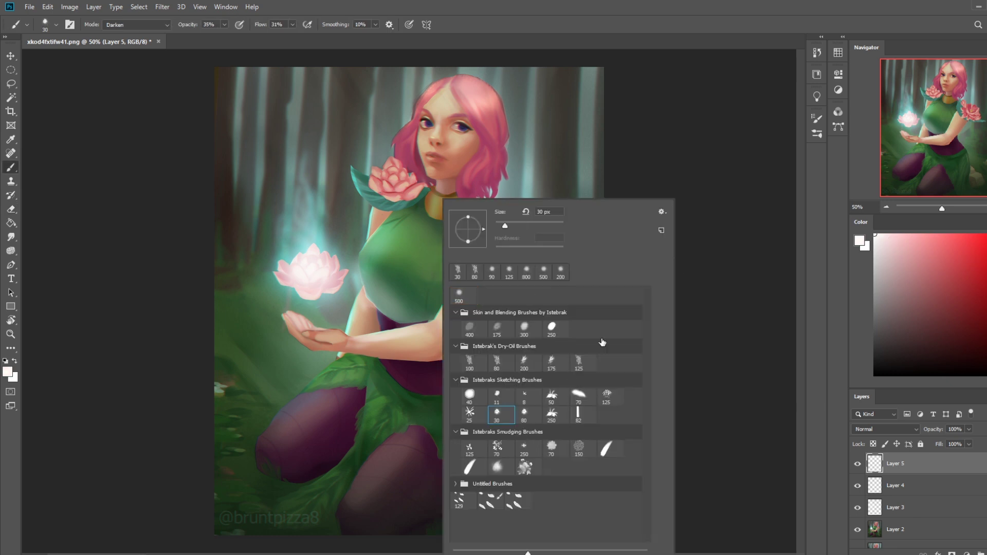
key("Return")
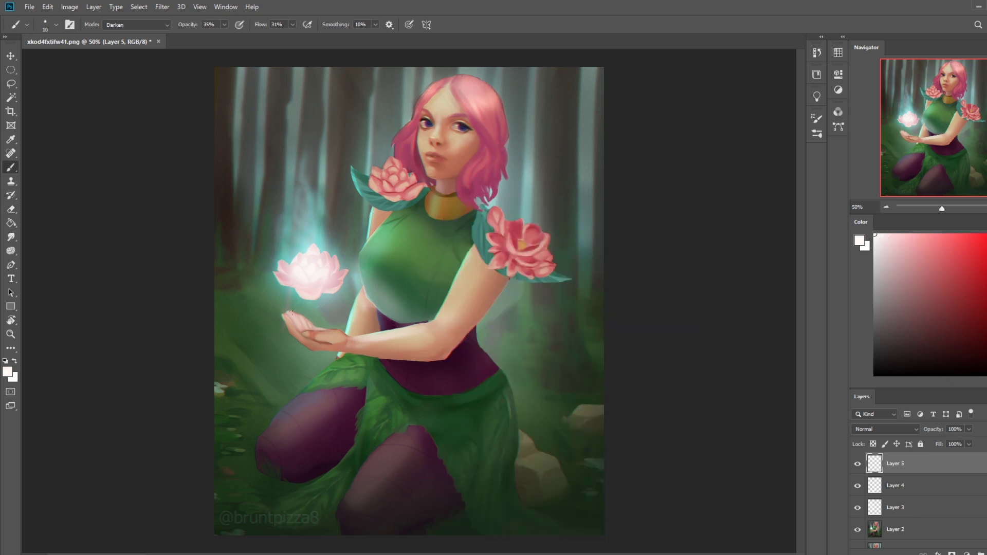
Step: Set the Brush to Normal mode at 59% opacity and paint crisp near-white highlights on the fingers at 15 px
left_click(137, 25)
left_click(118, 30)
left_click(224, 24)
left_click_drag(225, 37, 236, 36)
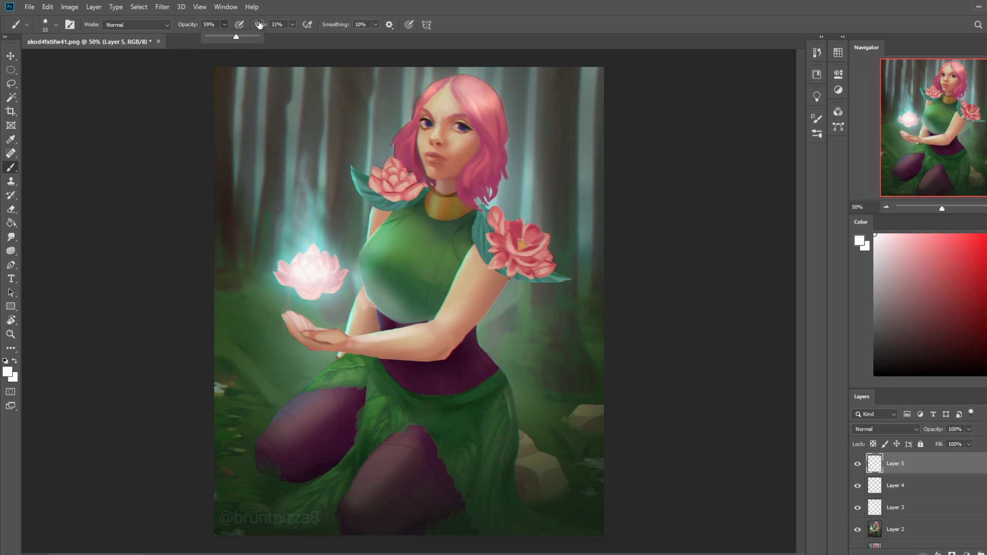
left_click(303, 316)
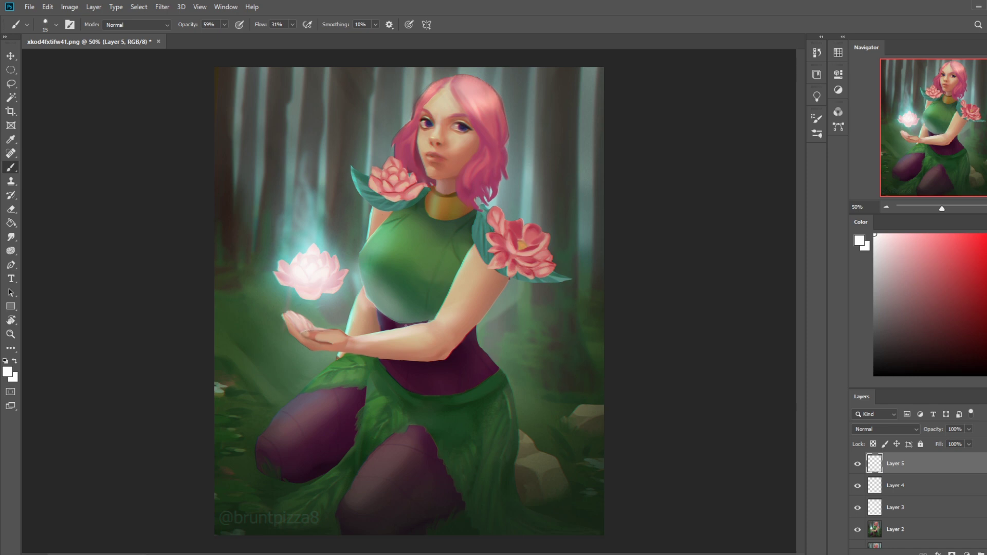
key("ctrl+minus")
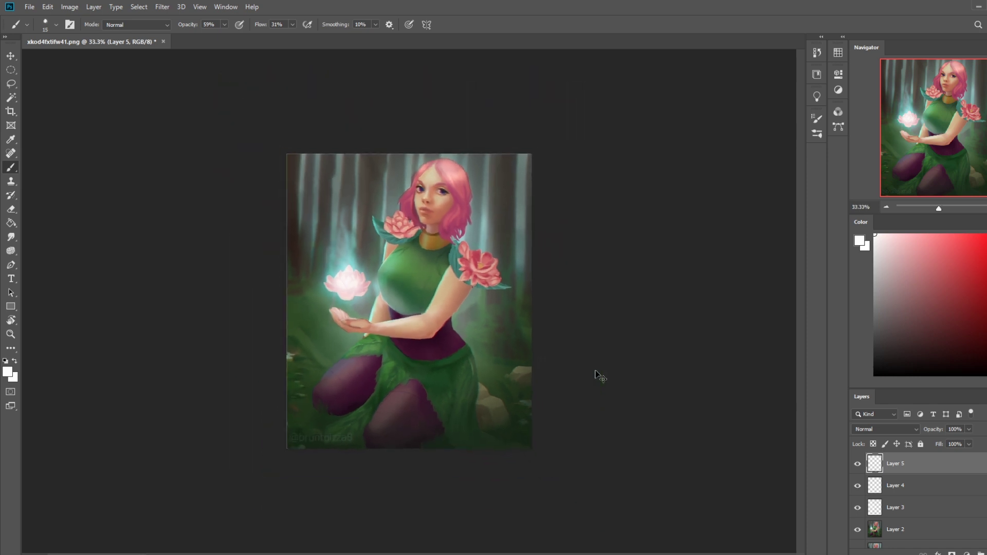
key("ctrl+minus")
key("ctrl")
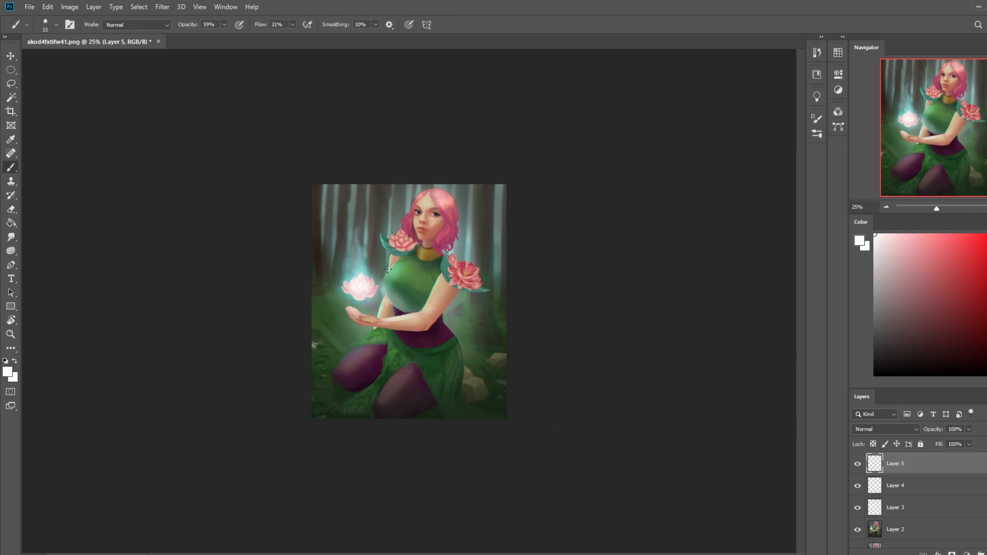
Step: Compare the painting with the upper layers hidden and shown, and merge Layers 3, 4 and 5 down into Layer 2
key("ctrl+space")
left_click_drag(388, 269, 423, 266)
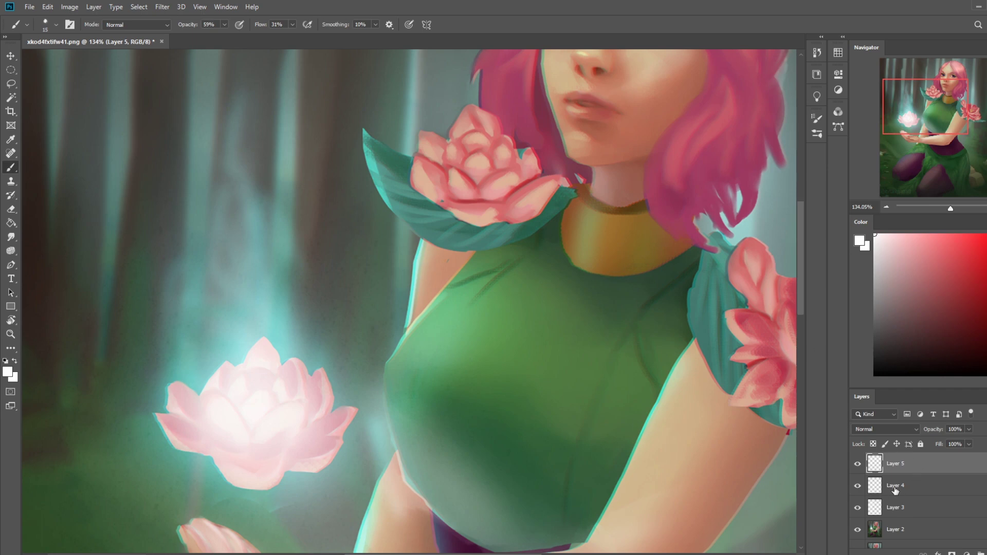
left_click(858, 508)
left_click(859, 507)
right_click(894, 509)
left_click(884, 372)
right_click(894, 479)
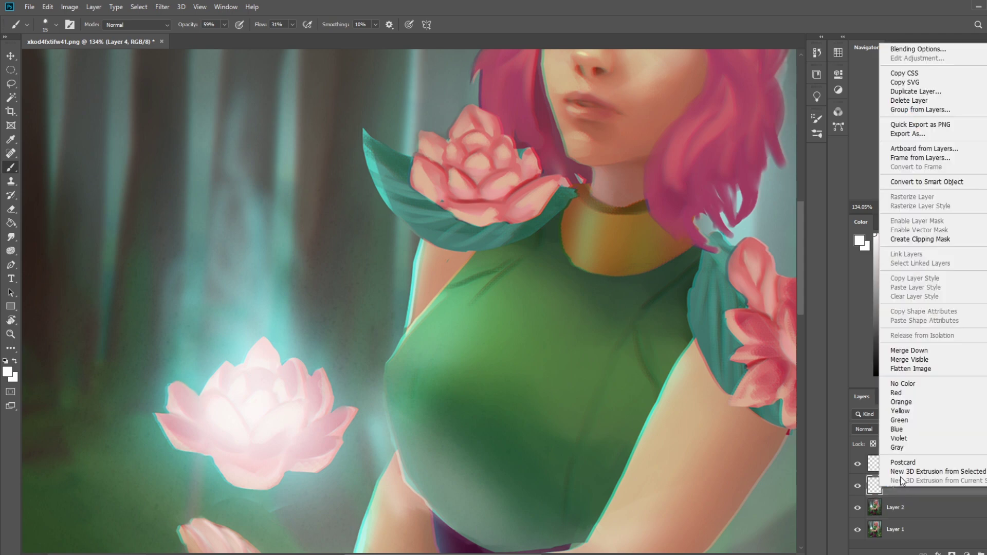
left_click(903, 349)
left_click(858, 464)
left_click(858, 463)
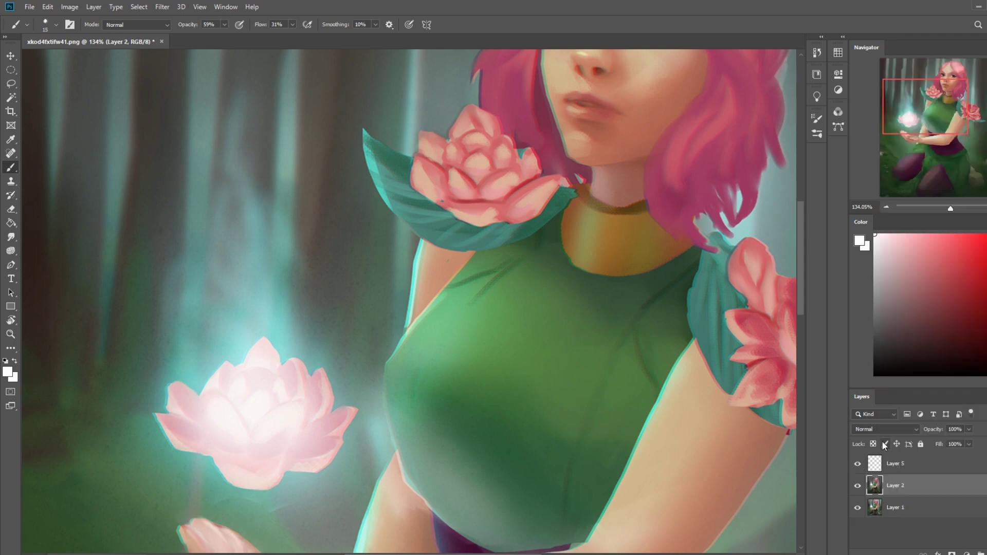
right_click(897, 466)
left_click(909, 327)
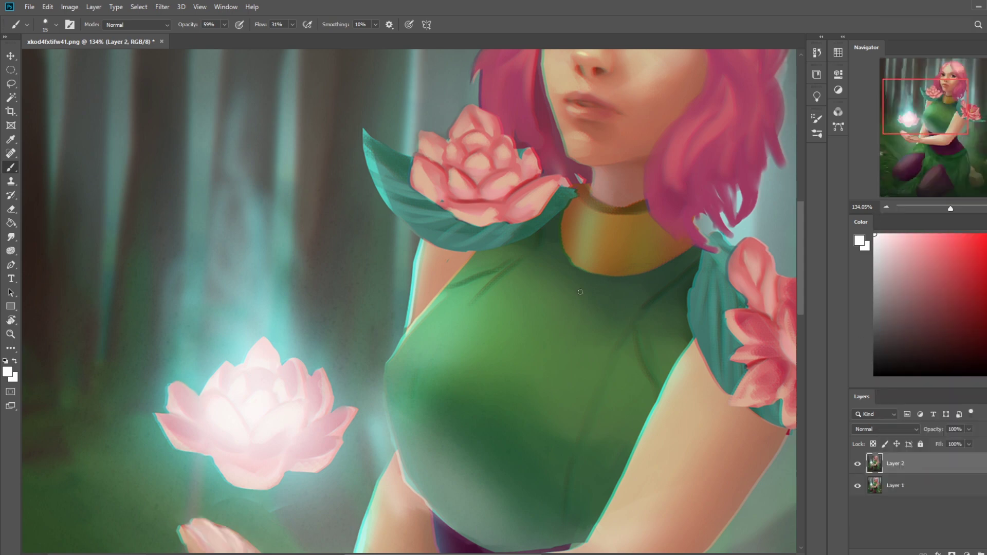
Step: Choose the 80 px tip from Istebrak's Dry-Oil Brushes, sample the dark grey-brown of the trees and reduce the brush to 25 px
key("alt")
right_click(402, 261)
left_click(448, 360)
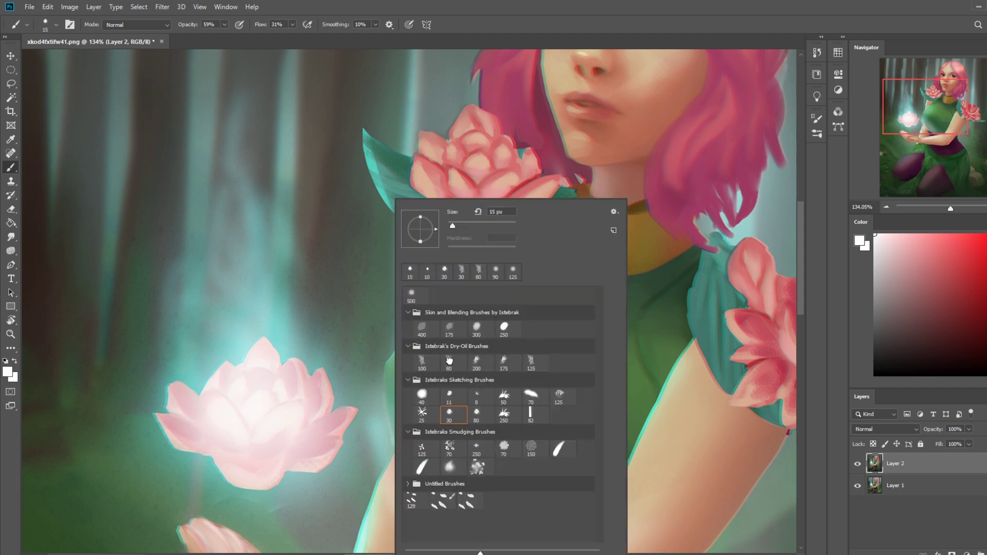
left_click(341, 91, "alt")
key("bracketleft")
key("bracketleft")
key("bracketleft")
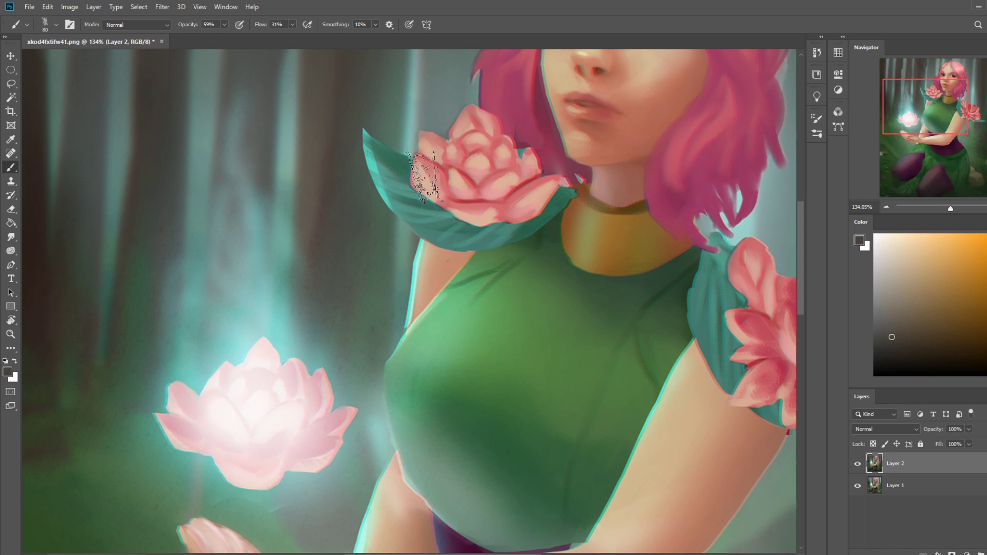
key("bracketleft")
key("bracketleft")
key("bracketleft")
key("bracketleft")
key("bracketleft")
scroll(426, 278, "down", 2)
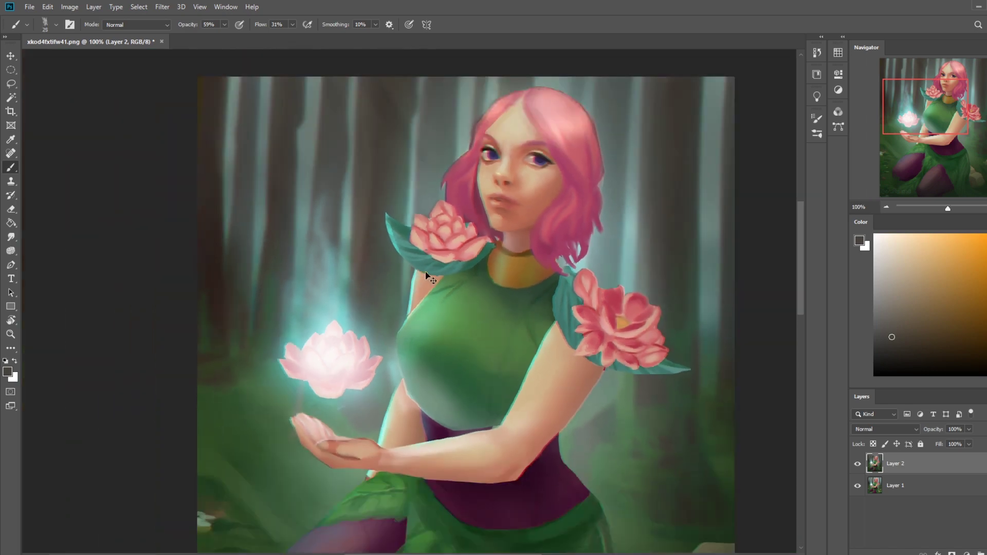
Step: Sample the far arm's skin tone and paint over its cyan rim light at 100% opacity with a 10 to 20 px brush
left_click(424, 280, "alt")
mouse_move(224, 24)
left_mouse_down()
mouse_move(231, 37)
mouse_move(336, 68)
mouse_move(421, 278)
left_mouse_up()
key("bracketleft")
key("bracketleft")
key("bracketleft")
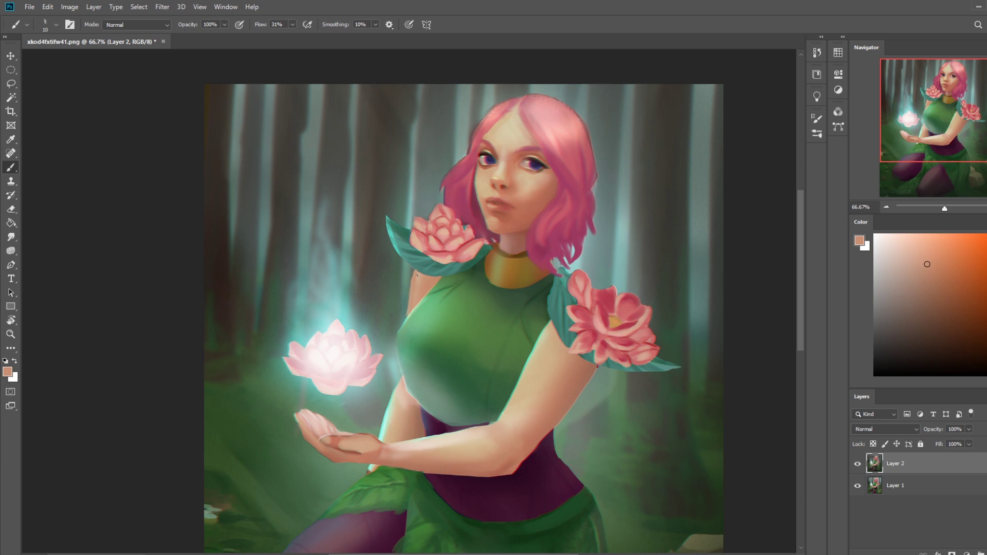
key("bracketright")
key("bracketleft")
left_click_drag(397, 400, 385, 432)
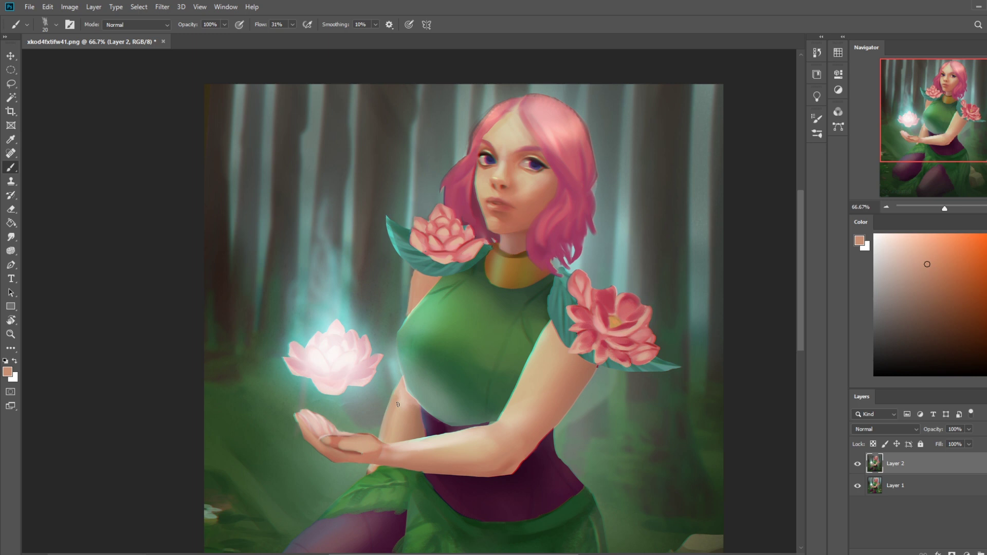
key("ctrl+minus")
key("ctrl+minus")
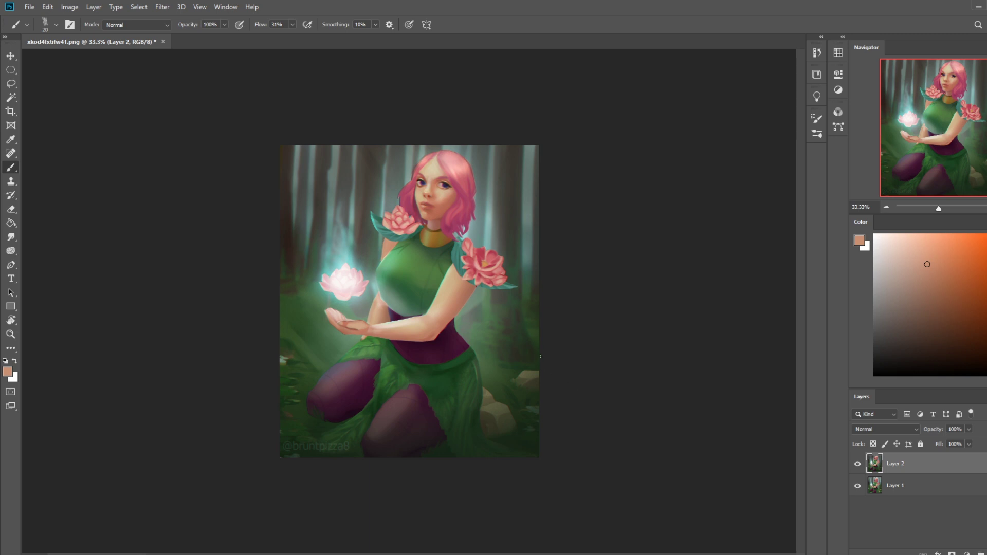
Step: Lasso around the character's head and shoulders and apply Hue/Saturation with hue at -4 and reduced saturation
key("l")
left_click_drag(461, 143, 353, 195)
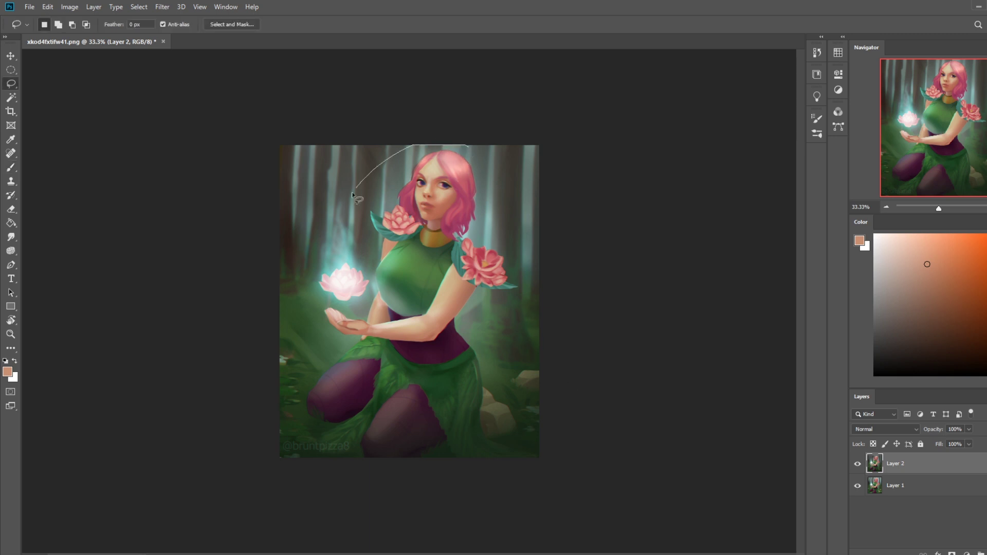
mouse_move(371, 242)
left_mouse_down()
mouse_move(414, 295)
mouse_move(340, 360)
mouse_move(557, 355)
mouse_move(427, 143)
left_mouse_up()
key("ctrl+u")
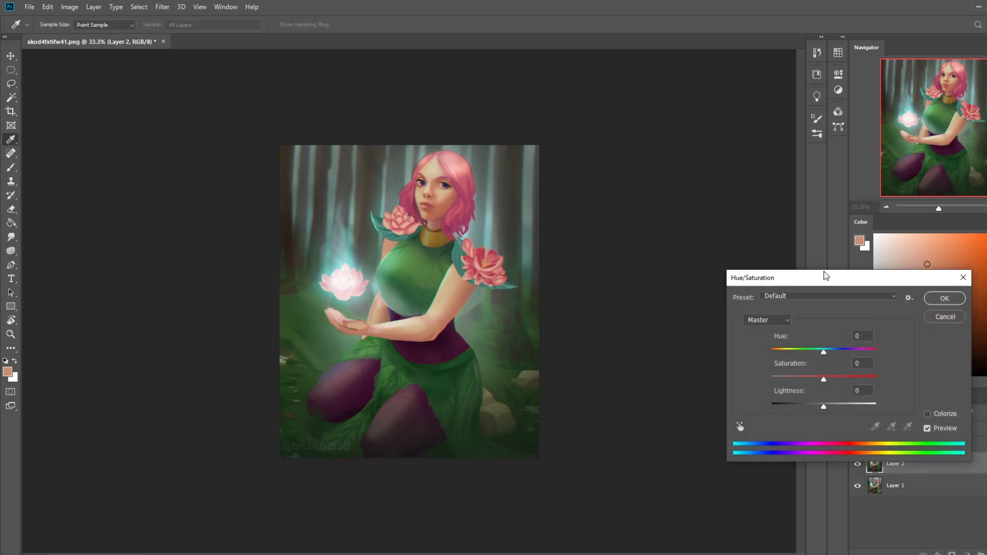
mouse_move(824, 352)
left_mouse_down()
mouse_move(838, 354)
mouse_move(826, 356)
left_mouse_up()
left_click(824, 354)
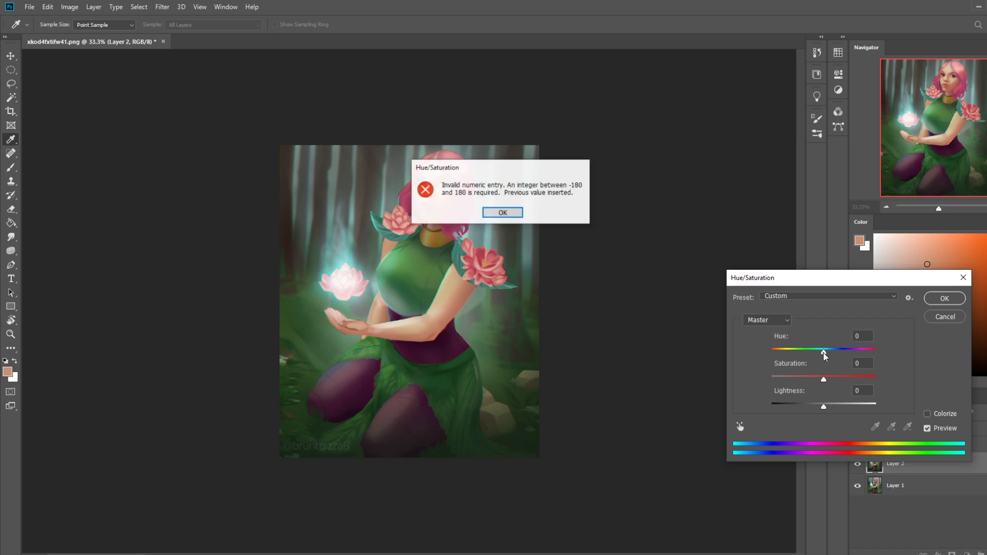
left_click(517, 212)
left_click_drag(826, 381, 818, 384)
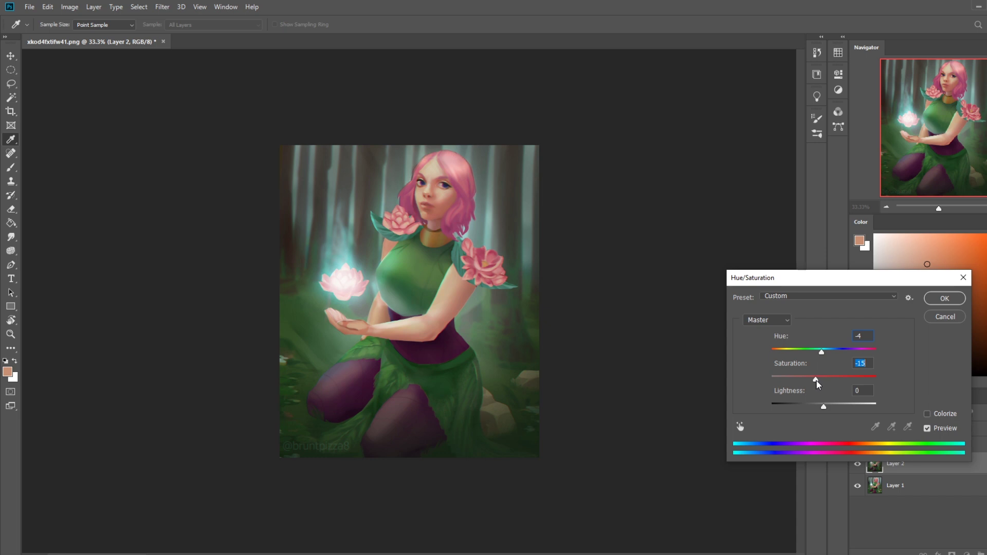
mouse_move(818, 384)
left_mouse_down()
mouse_move(809, 384)
mouse_move(820, 382)
left_mouse_up()
left_click(945, 299)
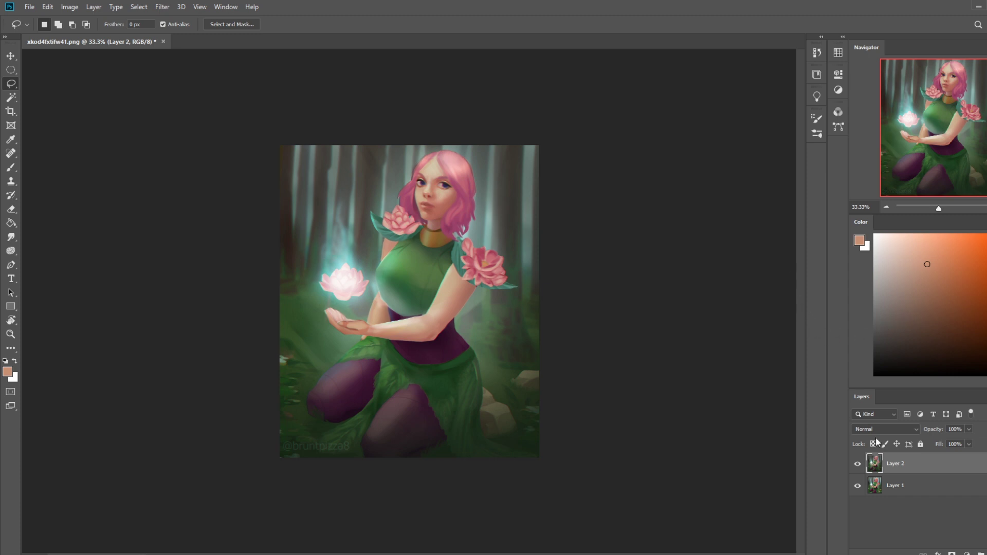
Step: Compare Layer 2 hidden and shown, and merge it down into Layer 1
left_click(858, 464)
left_click(858, 464)
right_click(902, 464)
left_click(907, 328)
Step: Sample greens from the shirt and paint darker shading on its side next to the near arm
key("b")
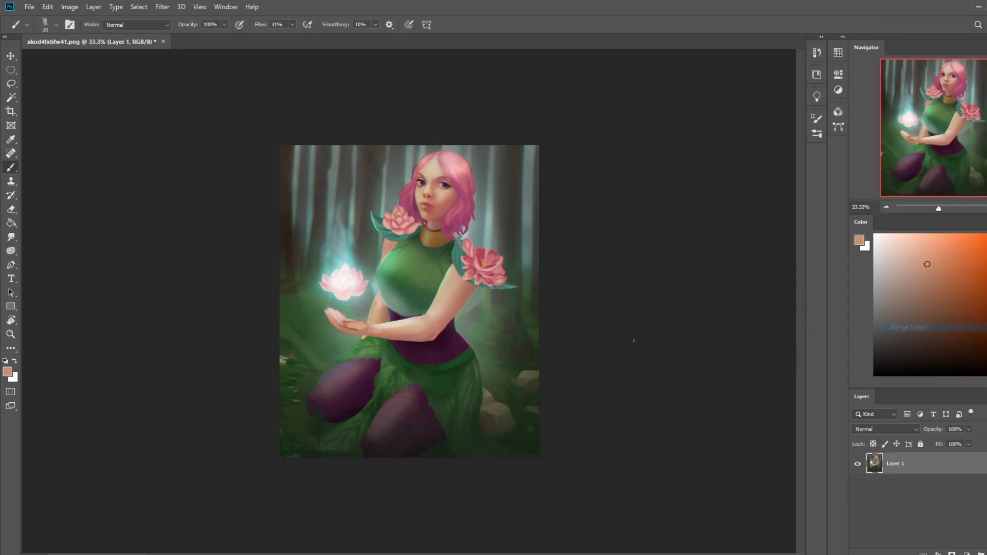
left_click(411, 322, "alt")
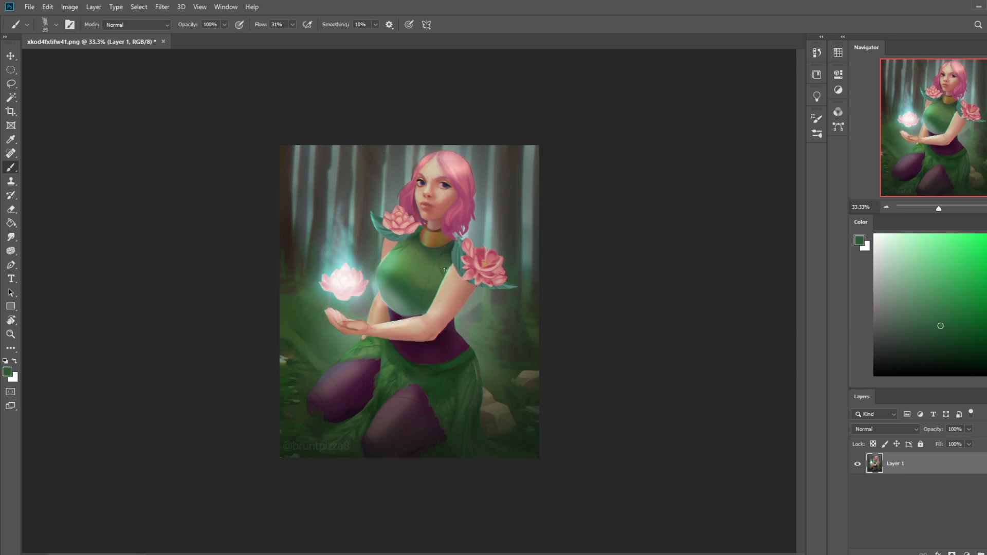
left_click_drag(444, 268, 428, 290)
left_click_drag(442, 272, 426, 301)
left_click(416, 284, "alt")
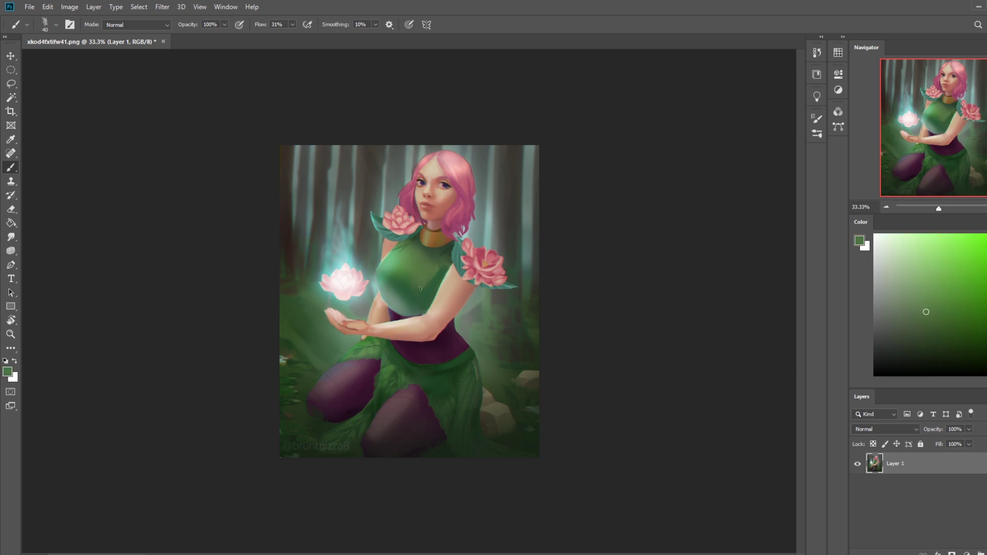
left_click(418, 284, "alt")
Step: Clear the selection and refine the shirt's shading beside the near arm with freshly sampled greens
key("m")
right_click(440, 263)
left_click(440, 265)
key("b")
left_click(421, 268, "alt")
left_click(418, 293, "alt")
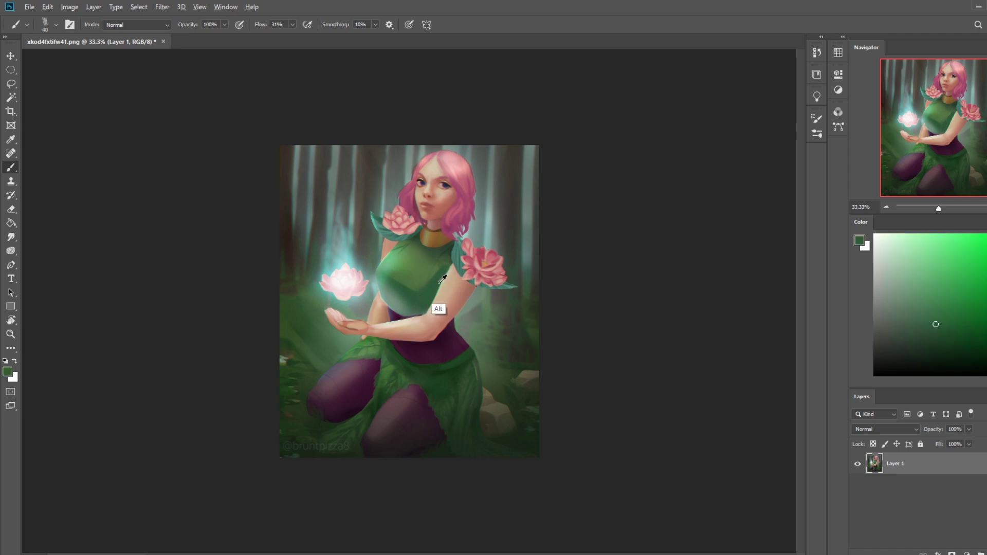
left_click(441, 284, "alt")
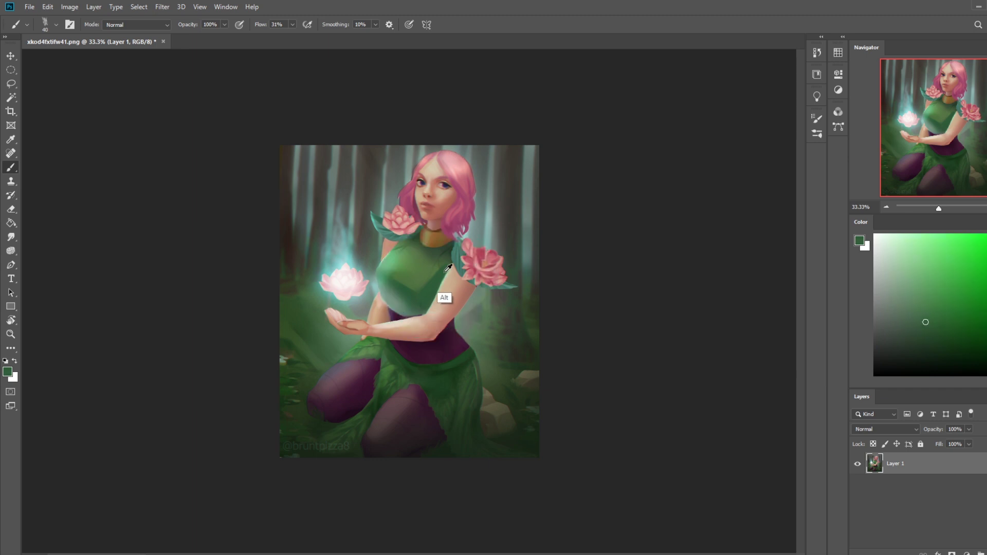
Step: Touch up the near upper arm's edge with sampled skin tones, and smudge the shirt shading at 11% strength with a 45 px tip
left_click(450, 272, "alt")
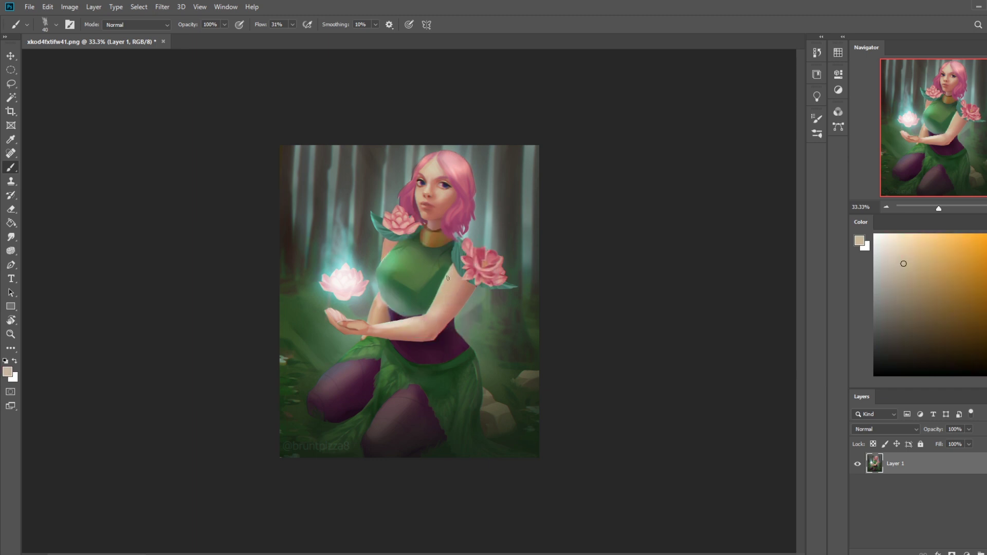
left_click(452, 270, "alt")
left_click(11, 237)
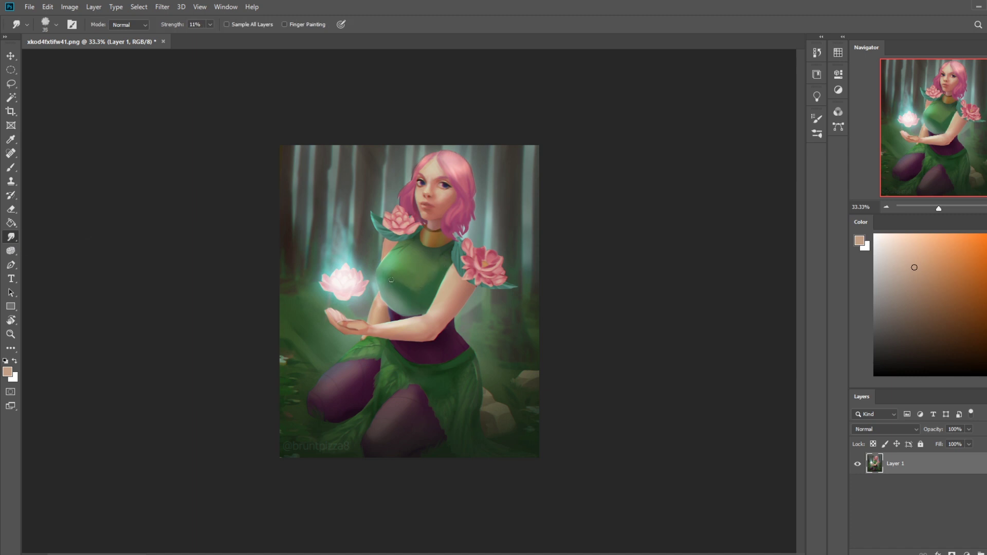
key("bracketright")
Step: Examine the whole painting from a distance and up close to judge the lighting and the pose
key("ctrl")
key("ctrl+minus")
key("ctrl+minus")
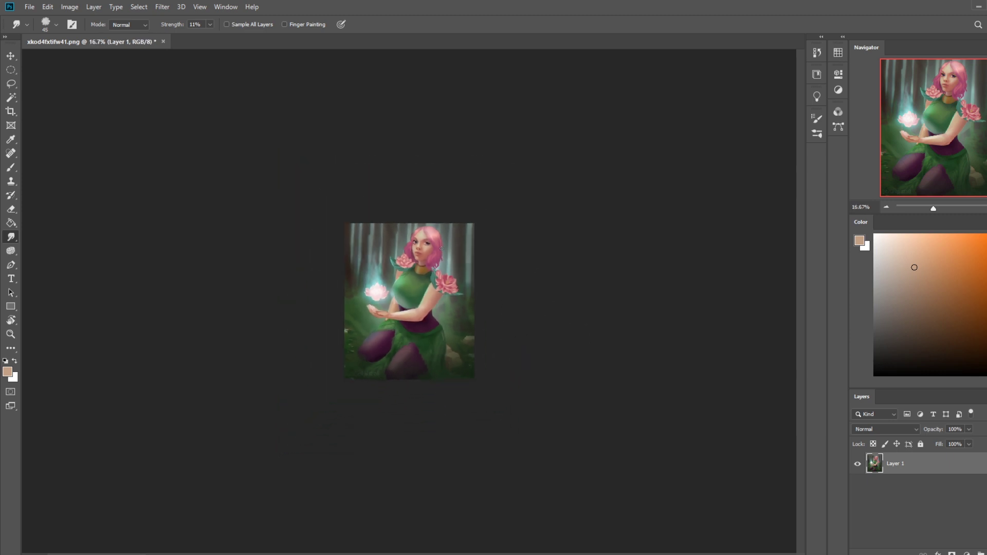
key("z")
left_click_drag(329, 223, 540, 399)
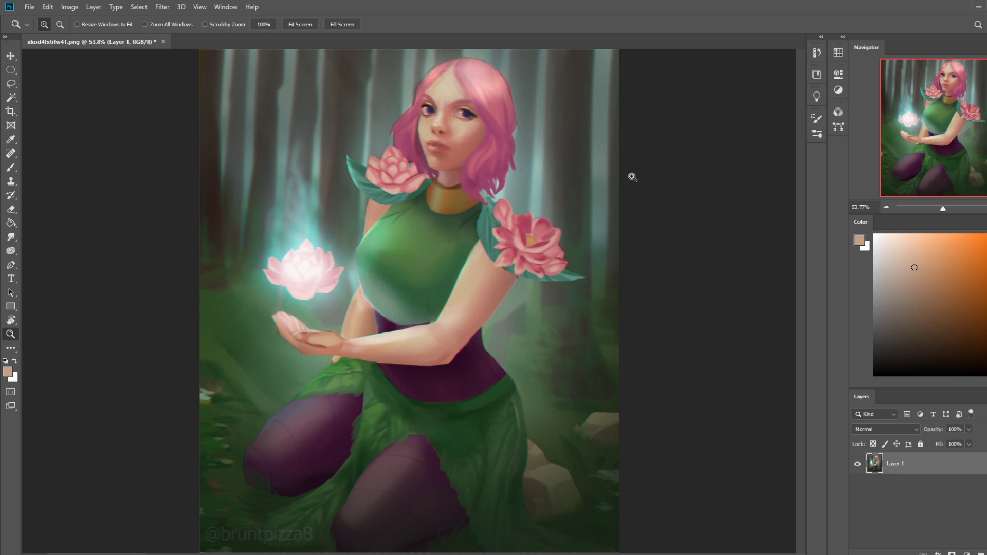
left_click(383, 234, "alt")
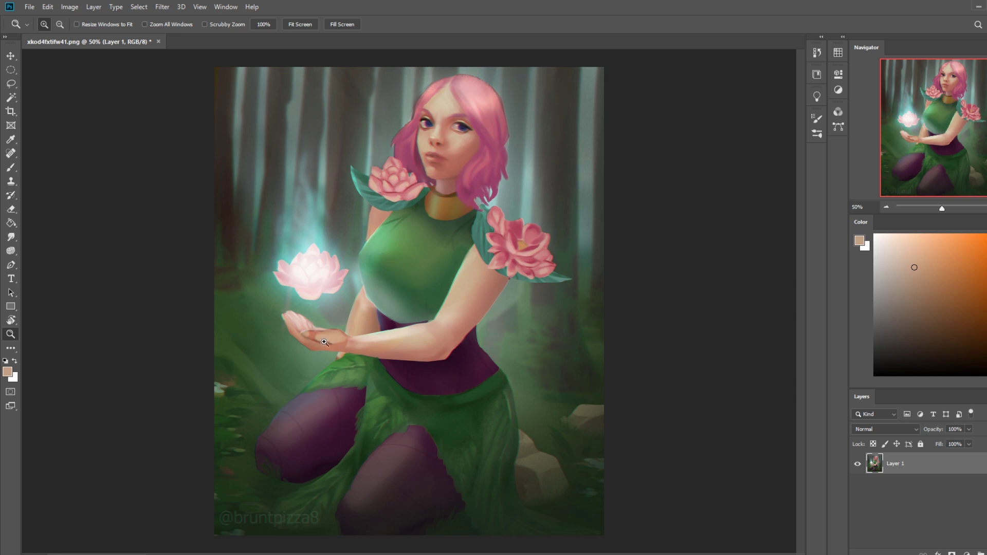
key("b")
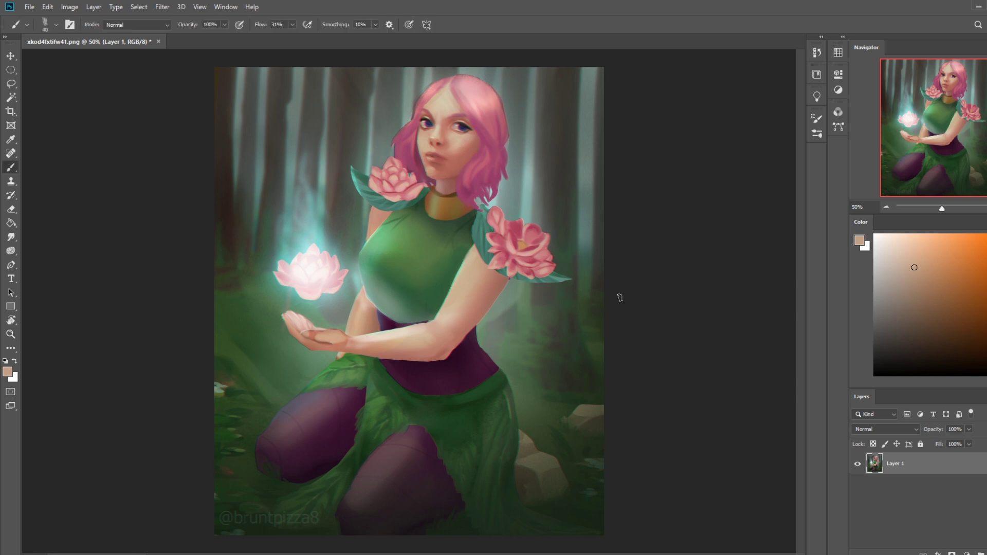
key("ctrl+minus")
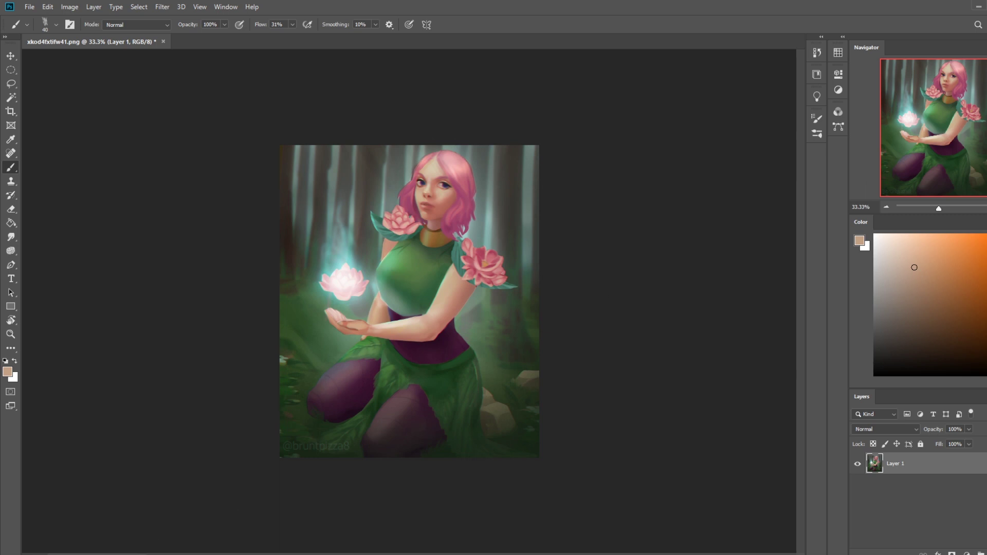
Step: Switch to PortraitStudio and delete the woman bust from the scene
key("super")
left_click(149, 530)
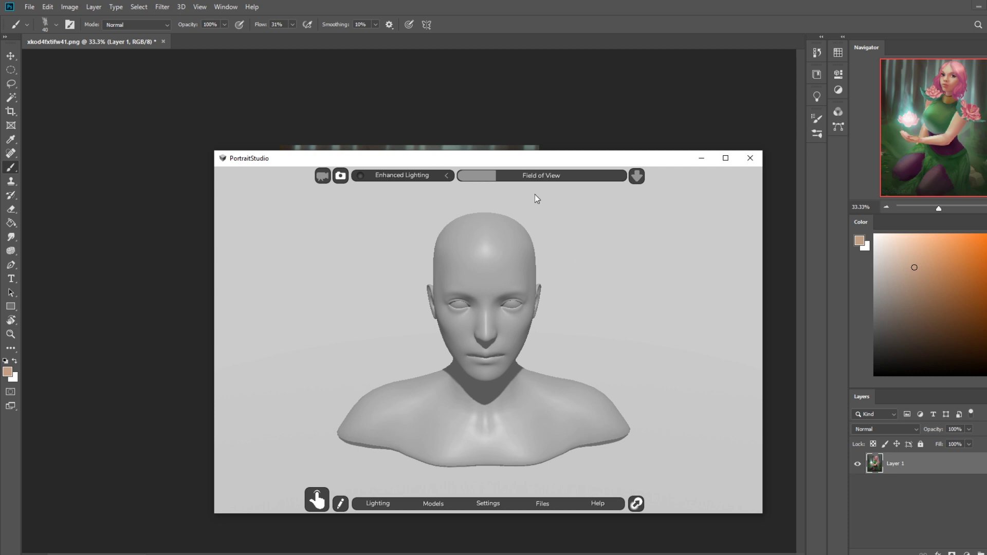
left_click(433, 505)
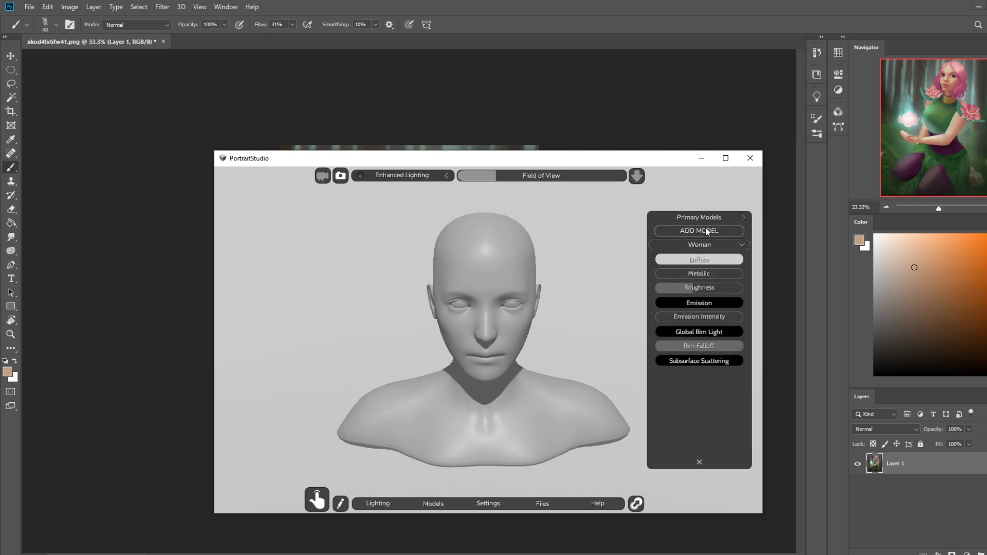
left_click(501, 292)
key("Delete")
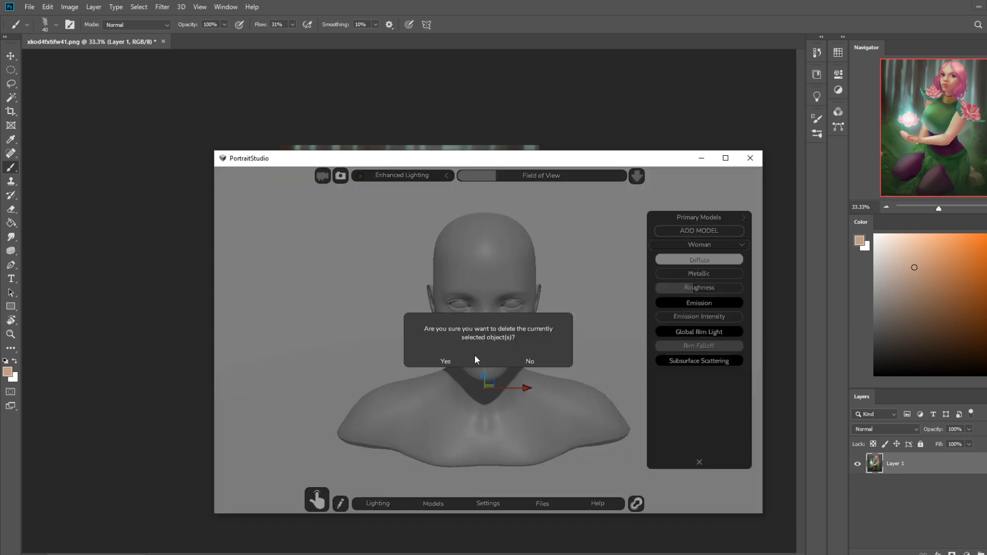
left_click(445, 361)
key("Delete")
left_click(447, 361)
Step: Add the female full-body model from the Figures category and maximize the PortraitStudio window
left_click(726, 232)
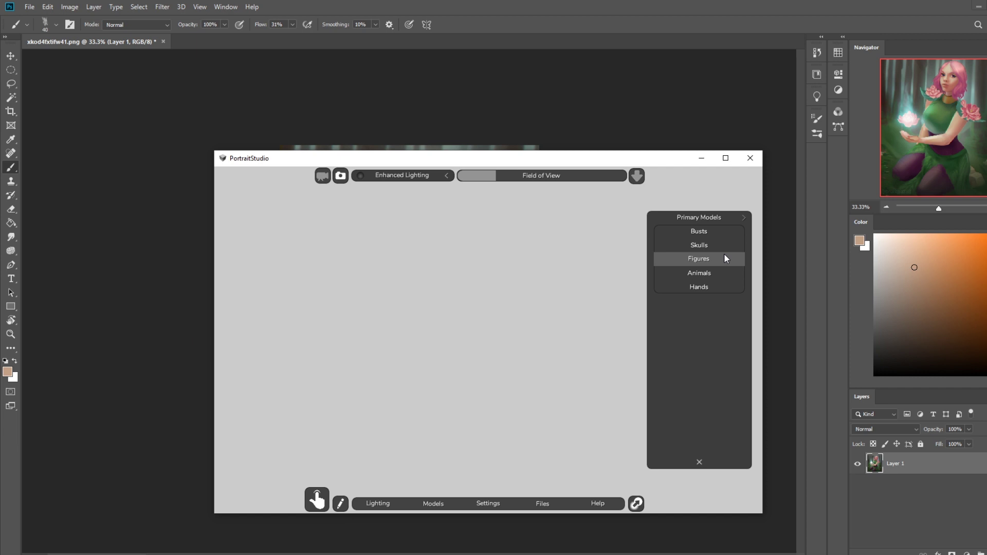
left_click(724, 255)
left_click(691, 233)
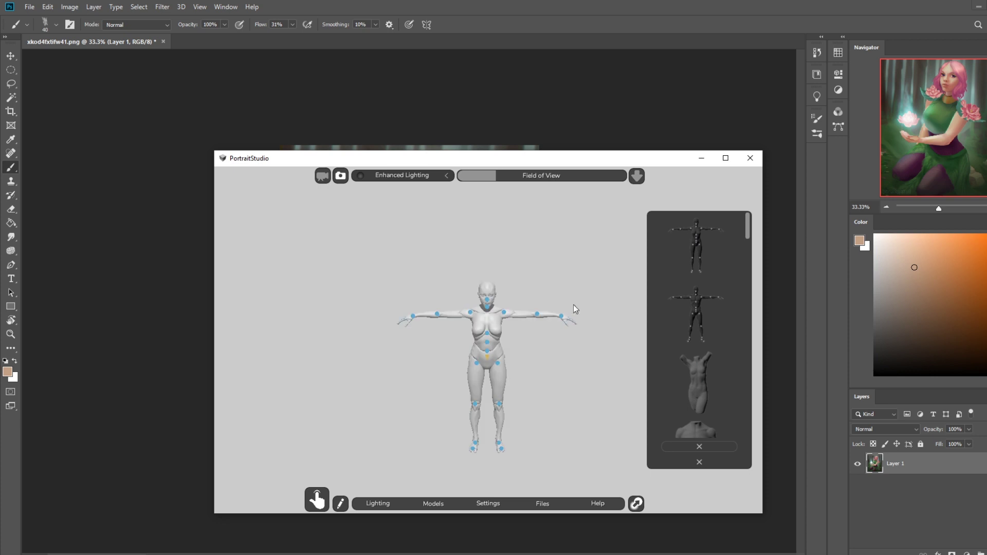
left_click(725, 158)
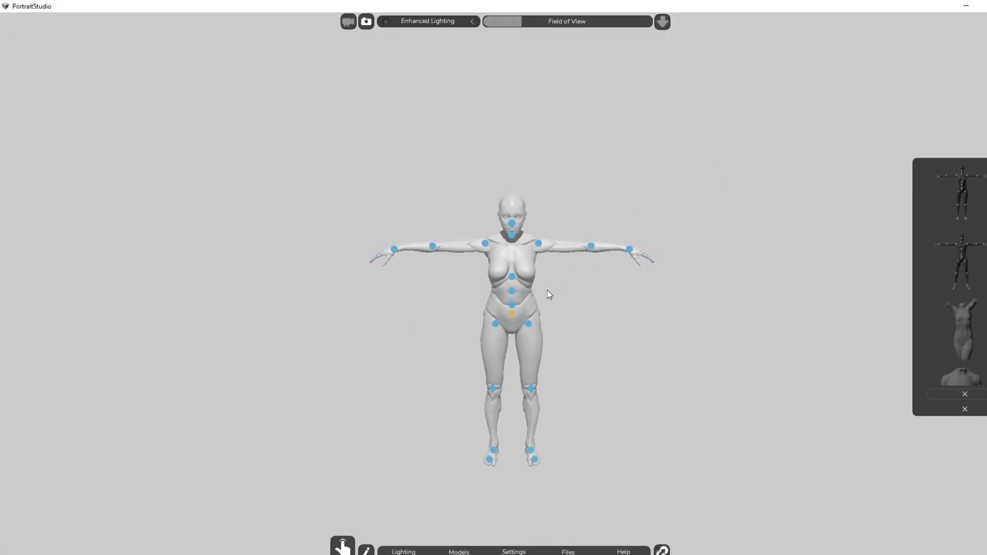
Step: Raise the figure's right thigh at the hip joint and bend the lower leg back at the knee
left_click(495, 324)
mouse_move(505, 524)
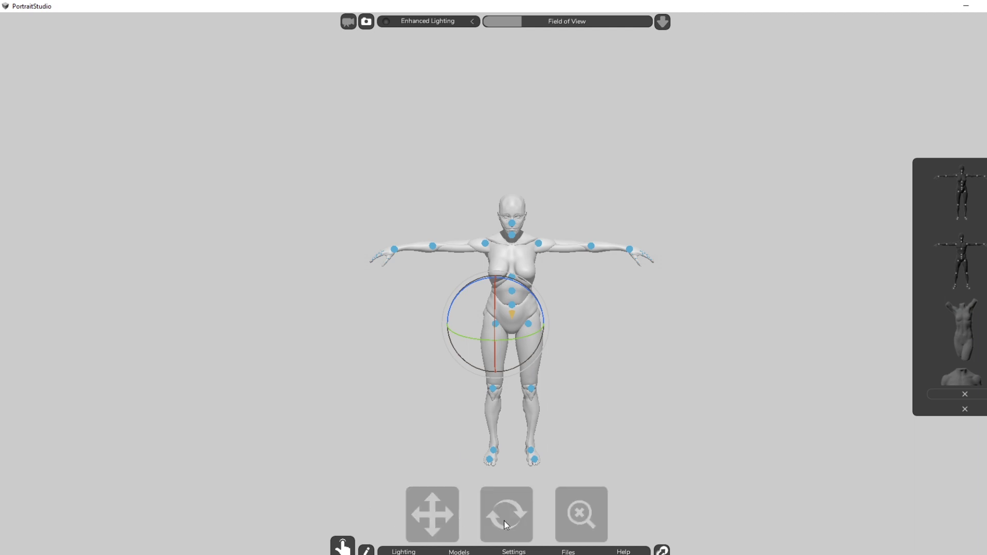
left_click_drag(507, 514, 483, 511)
left_click(453, 310)
left_click_drag(433, 335, 414, 331)
left_click(418, 324)
left_click_drag(410, 282, 446, 416)
Step: Fold the figure's right lower leg further back beneath the raised thigh by rotating the knee joint
left_click(446, 346)
left_click_drag(437, 373, 432, 402)
left_click(638, 315)
left_click(417, 323)
left_click(418, 323)
left_click(393, 321)
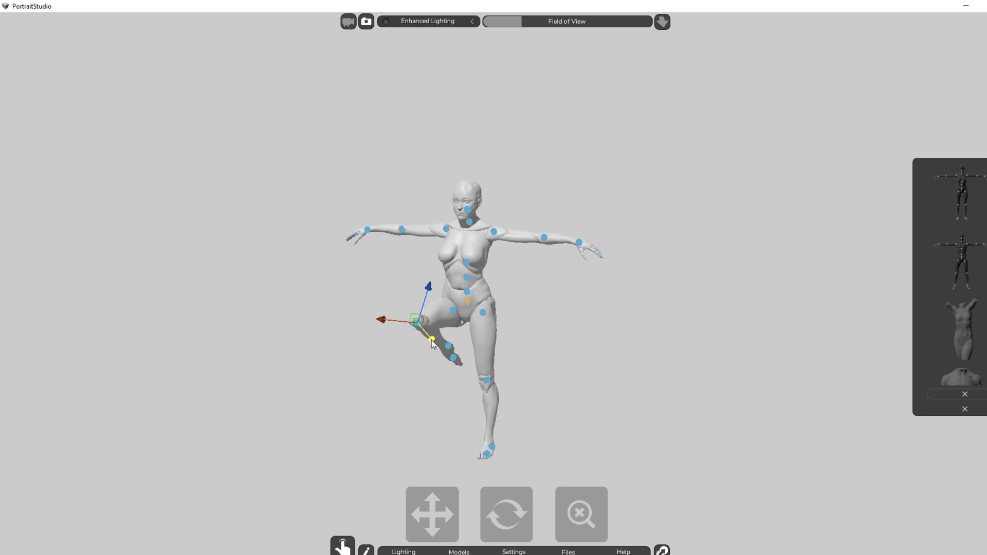
Step: Swing the right thigh outward at the hip joint so the knee points away from the body
left_click(556, 314)
left_click(453, 311)
left_click(453, 315)
left_click_drag(454, 321, 429, 321)
left_click_drag(511, 496, 520, 518)
Step: Raise the left thigh forward at the hip joint and bend the left lower leg back at the knee
left_click(491, 334)
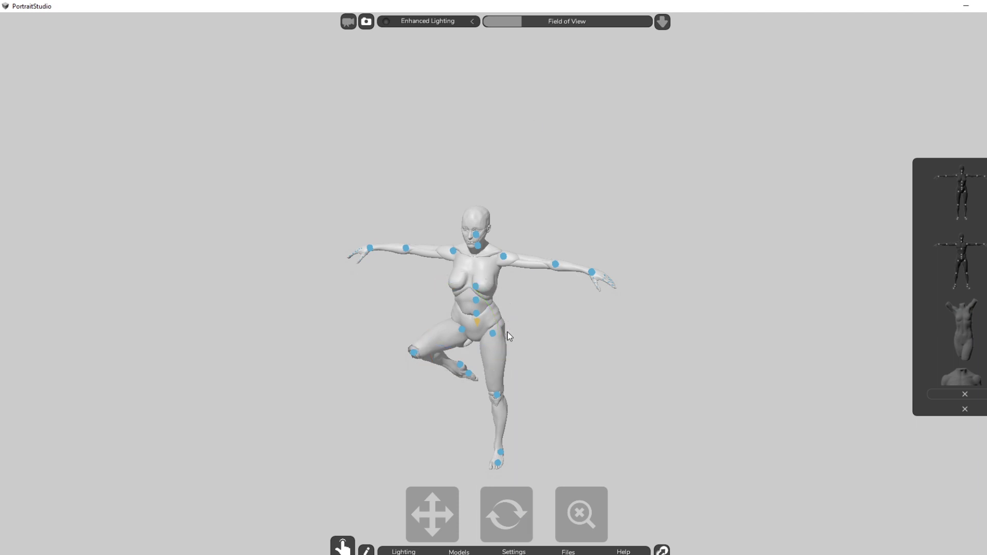
left_click_drag(476, 341, 489, 277)
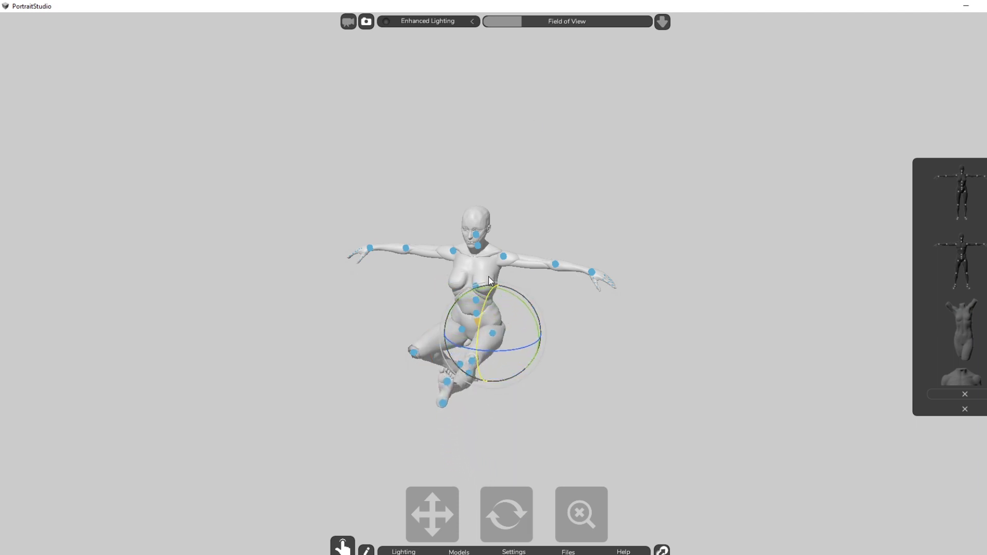
left_click(471, 355)
left_click_drag(472, 356, 446, 446)
key("w")
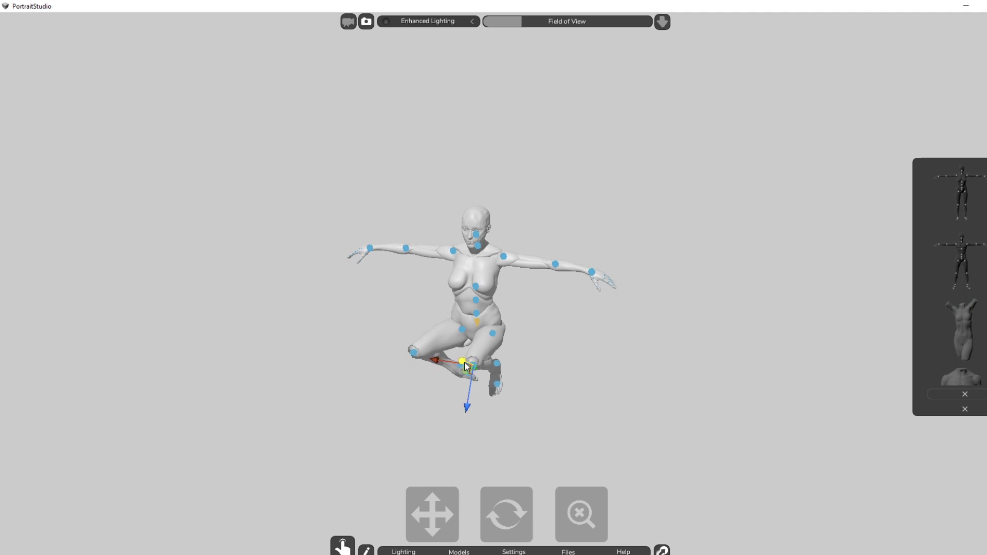
left_click(591, 393)
Step: Rotate the left foot at the ankle to extend it backward and adjust the right lower leg's rotation at the knee
left_click_drag(522, 513, 469, 506)
left_click(439, 343)
key("e")
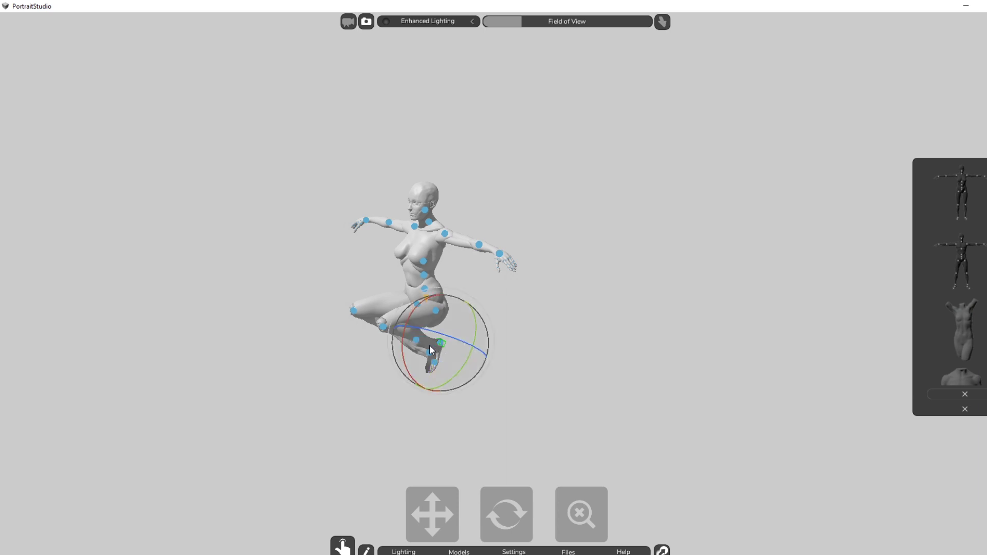
left_click_drag(396, 388, 412, 421)
left_click_drag(521, 533, 569, 552)
left_click(656, 421)
left_click(437, 372)
left_click_drag(433, 371, 425, 352)
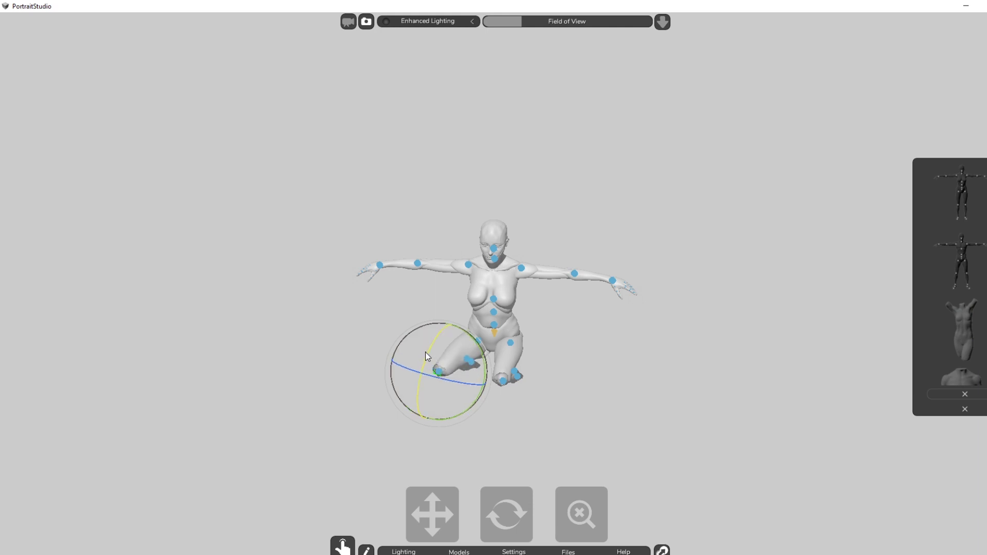
Step: Turn the left thigh slightly outward at the hip joint to widen the kneeling stance
left_click(524, 344)
left_click(511, 342)
left_click_drag(500, 366, 514, 366)
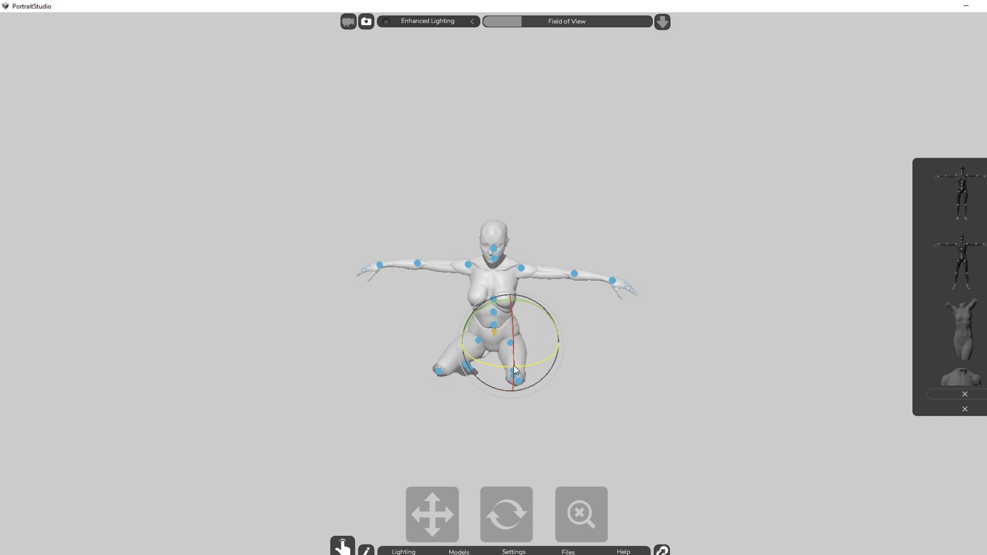
left_click(609, 354)
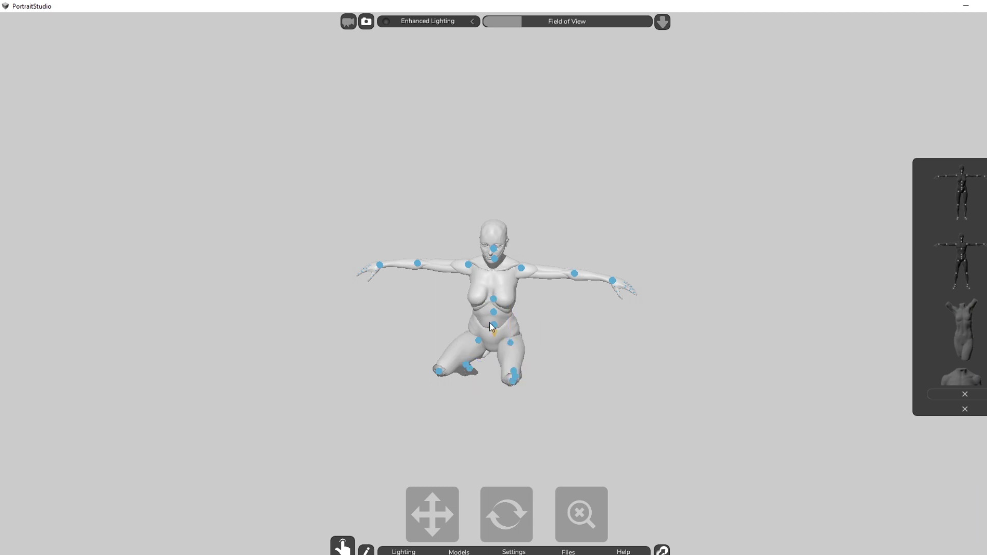
Step: Lean the torso back and twist it slightly at the lowest waist joint
left_click(491, 323)
left_click_drag(487, 325, 493, 319)
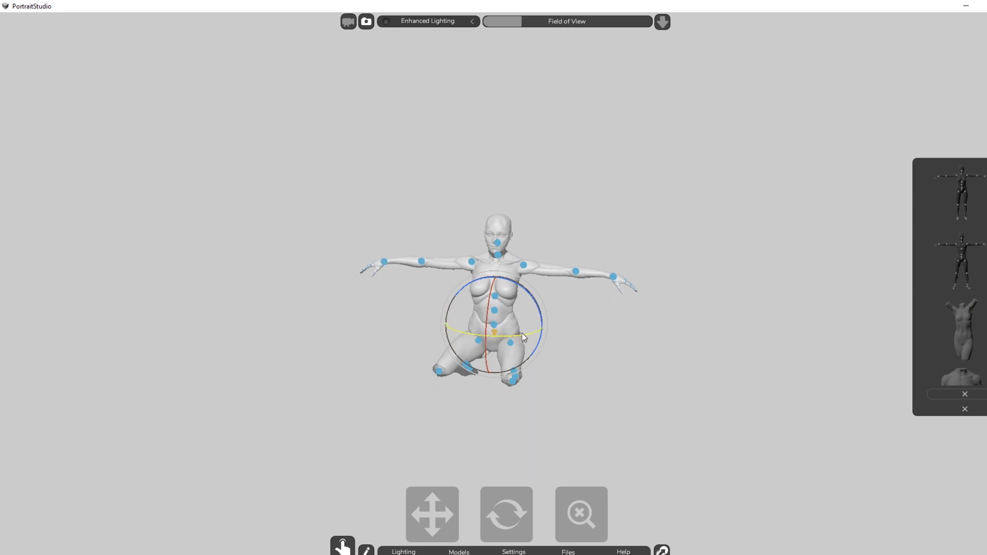
left_click(530, 352)
Step: Increase the camera's field of view to about half of its range and frame the kneeling figure from an angle
left_click_drag(501, 510, 496, 516)
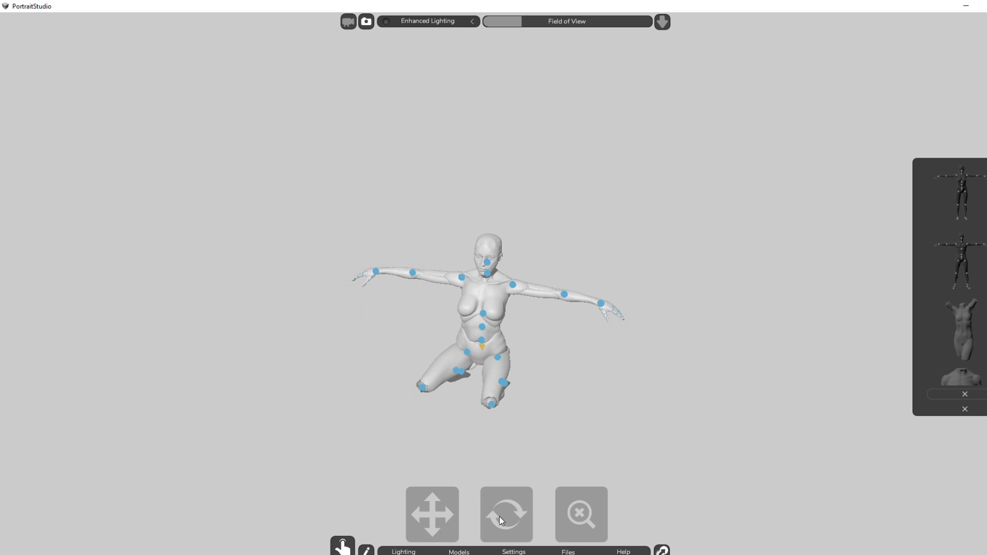
left_click_drag(525, 25, 573, 23)
left_click_drag(589, 520, 600, 525)
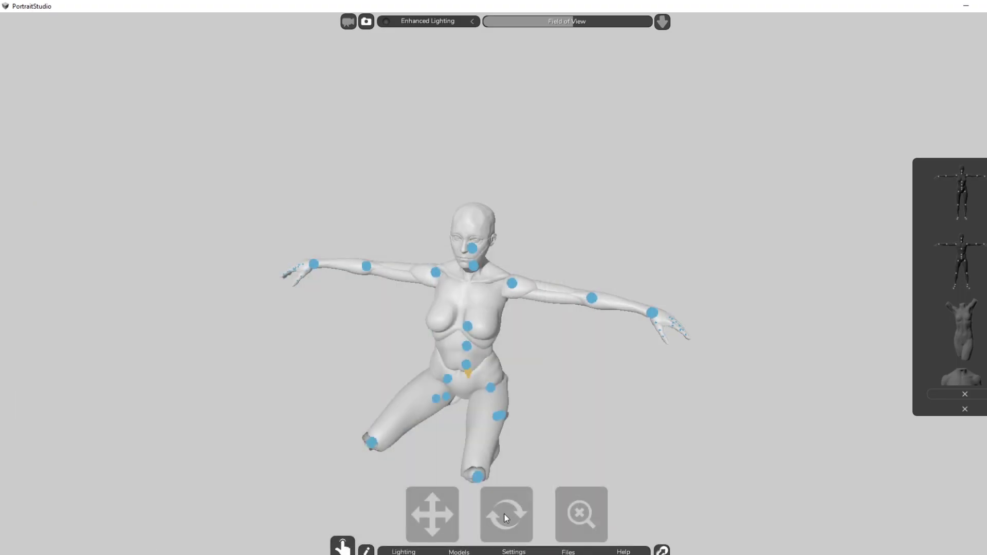
left_click_drag(505, 517, 499, 517)
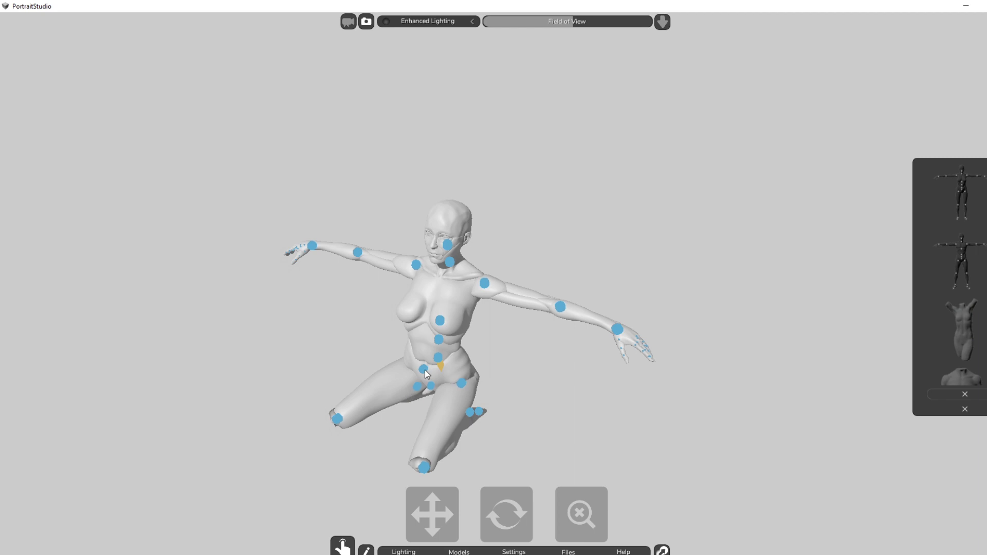
Step: Lower the left thigh at the hip joint and adjust its scale to balance it with the right leg
left_click(464, 384)
left_click(464, 384)
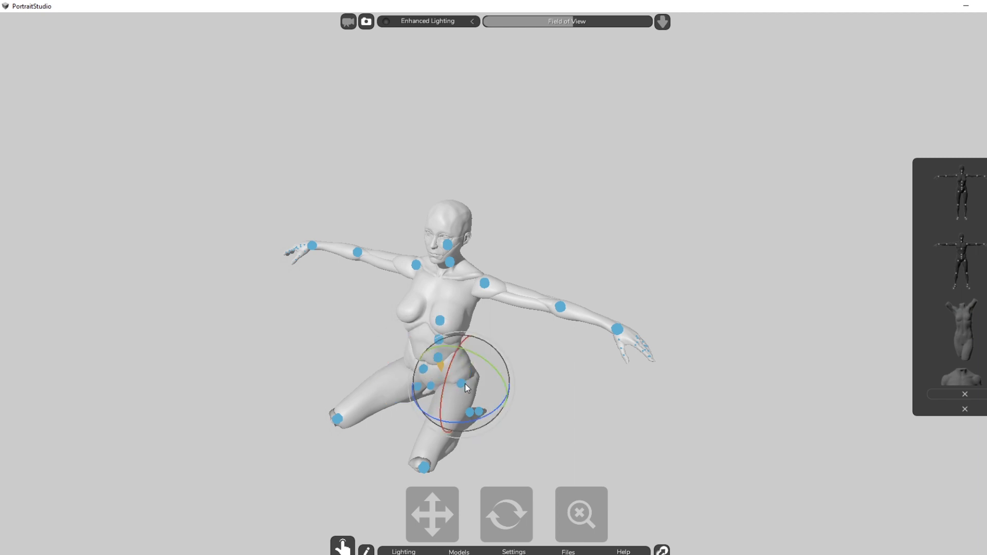
left_click_drag(465, 383, 472, 416)
left_click(472, 416)
left_click_drag(464, 390, 458, 386)
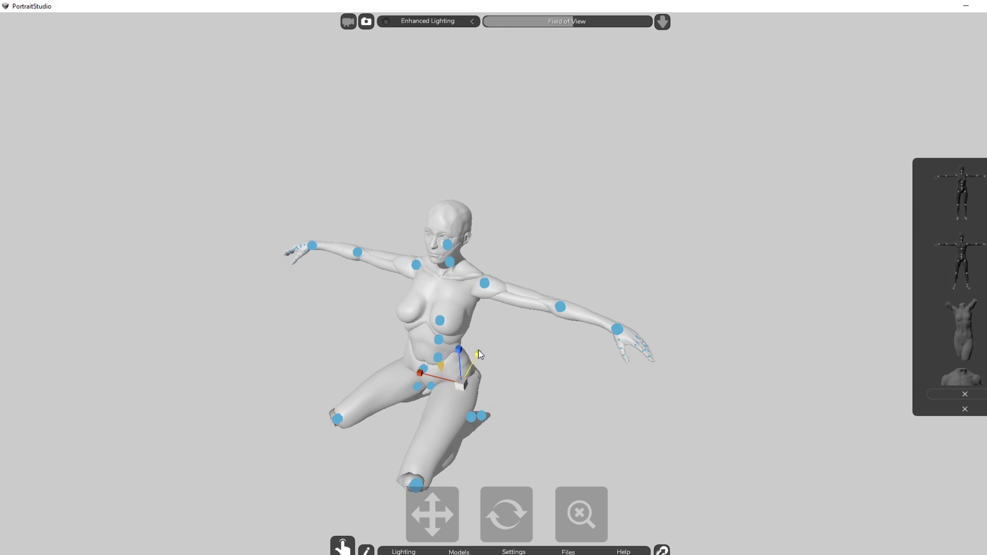
left_click_drag(495, 510, 473, 379)
left_click_drag(464, 340, 459, 339)
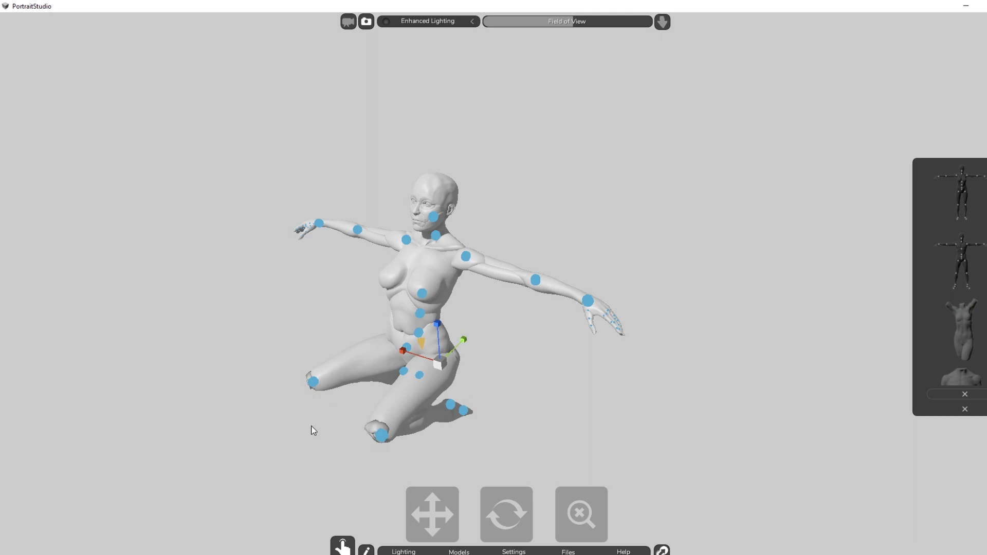
left_click_drag(486, 505, 453, 406)
left_click(476, 381)
left_click_drag(500, 508, 499, 499)
Step: Tilt the head upward and turn it toward the figure's right side
left_click(478, 235)
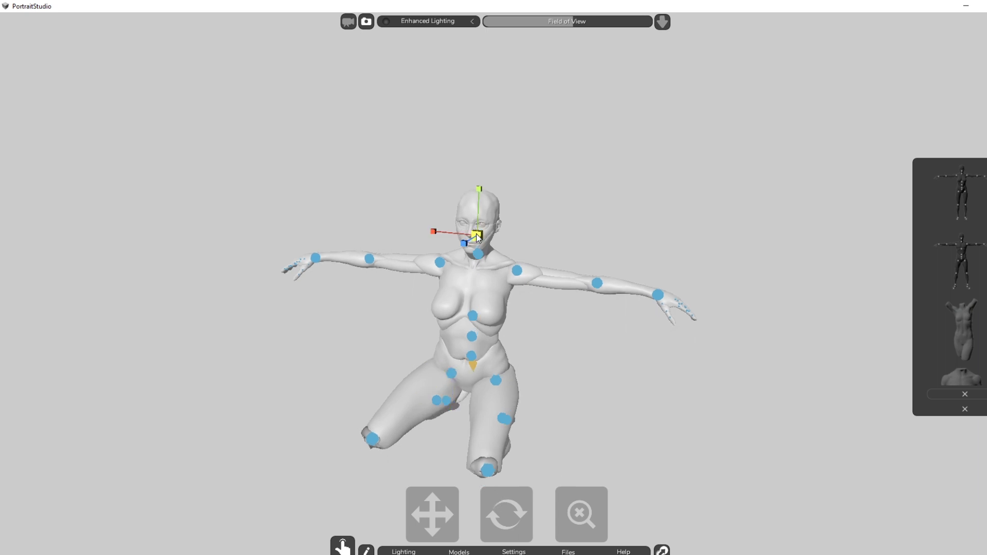
left_click(471, 236)
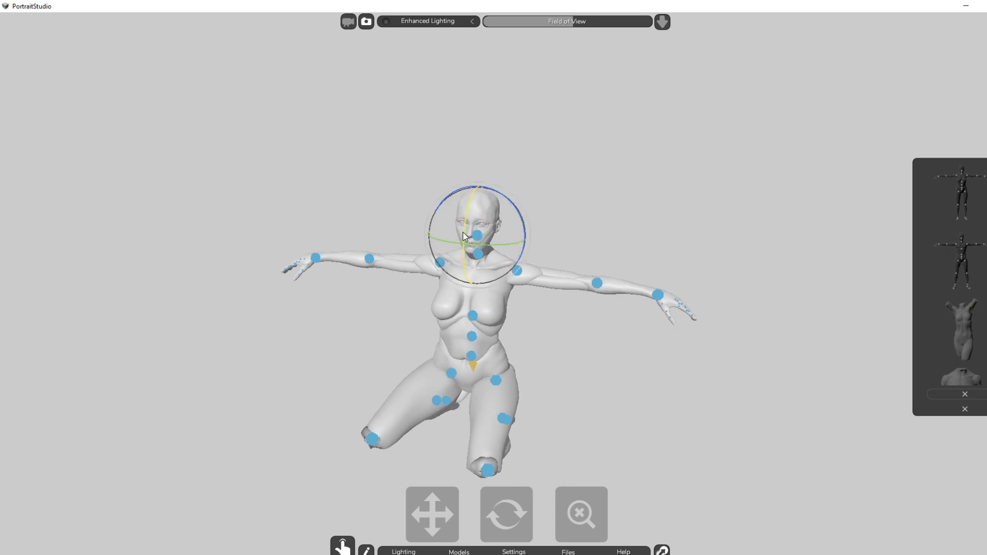
left_click_drag(504, 492, 496, 515)
left_click_drag(498, 226, 457, 209)
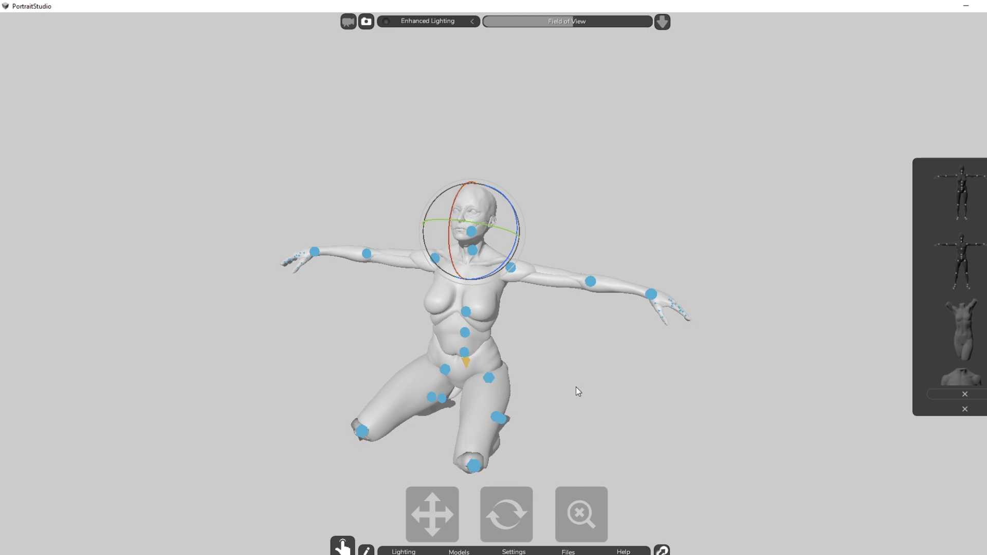
Step: Switch to the painting in Photoshop to compare its character's pose with the posed figure
mouse_move(130, 554)
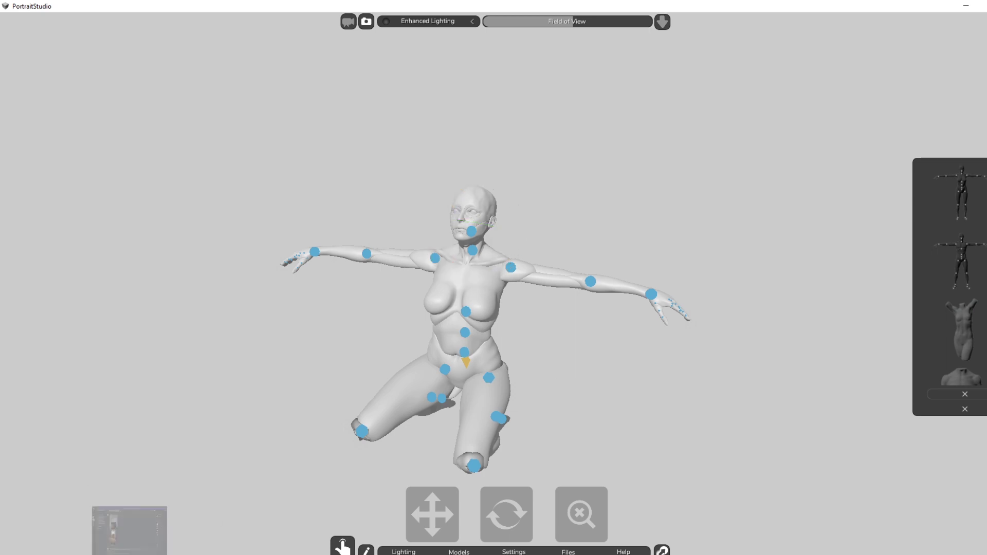
mouse_move(52, 554)
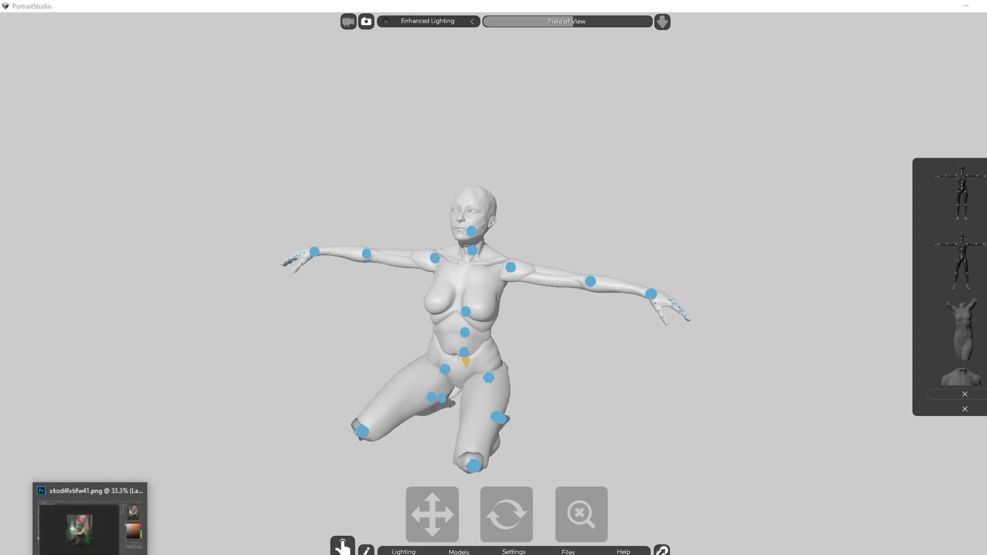
left_click(87, 554)
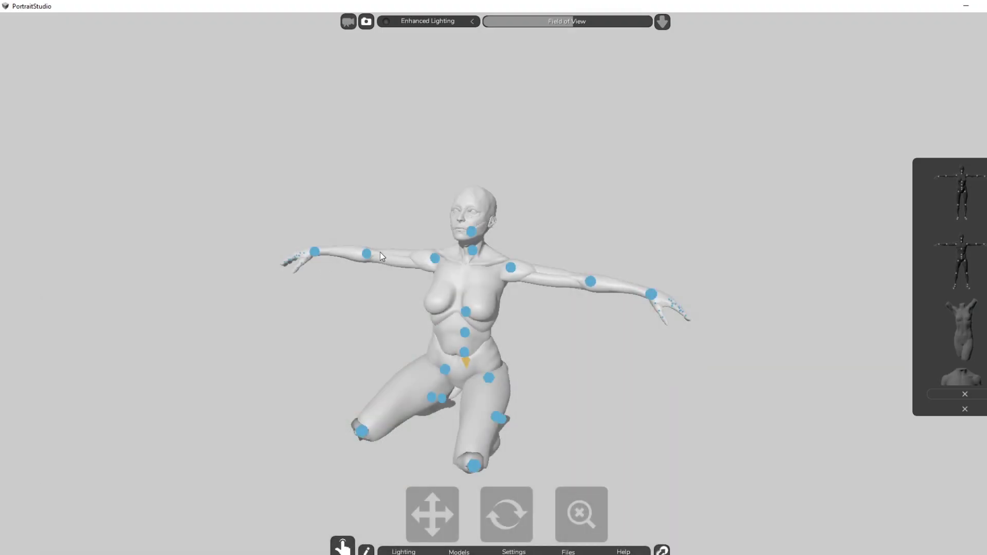
Step: Lower the right arm beside the body at the shoulder and rotate the forearm at the elbow
left_click(436, 256)
left_click_drag(428, 210, 267, 159)
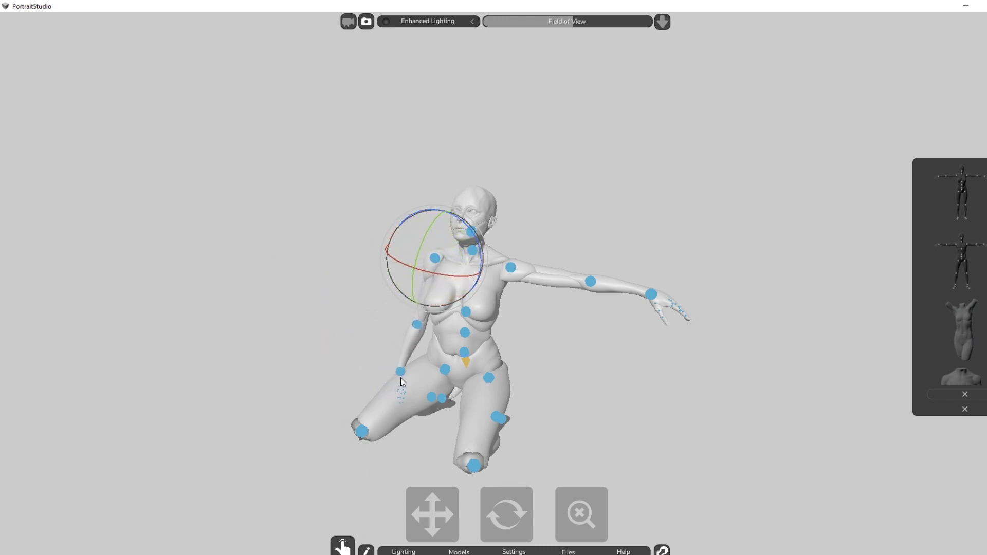
left_click(418, 327)
left_click_drag(451, 295, 420, 304)
left_click(319, 423)
Step: Rotate the right hand outward at the wrist joint
left_click(386, 367)
left_click_drag(503, 510, 483, 474)
left_click_drag(455, 398, 433, 367)
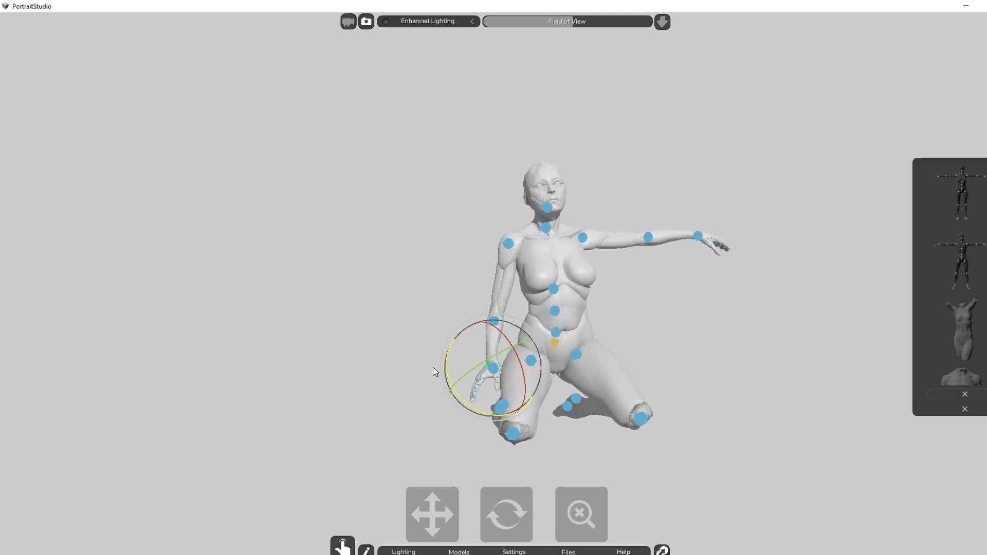
left_click(437, 325)
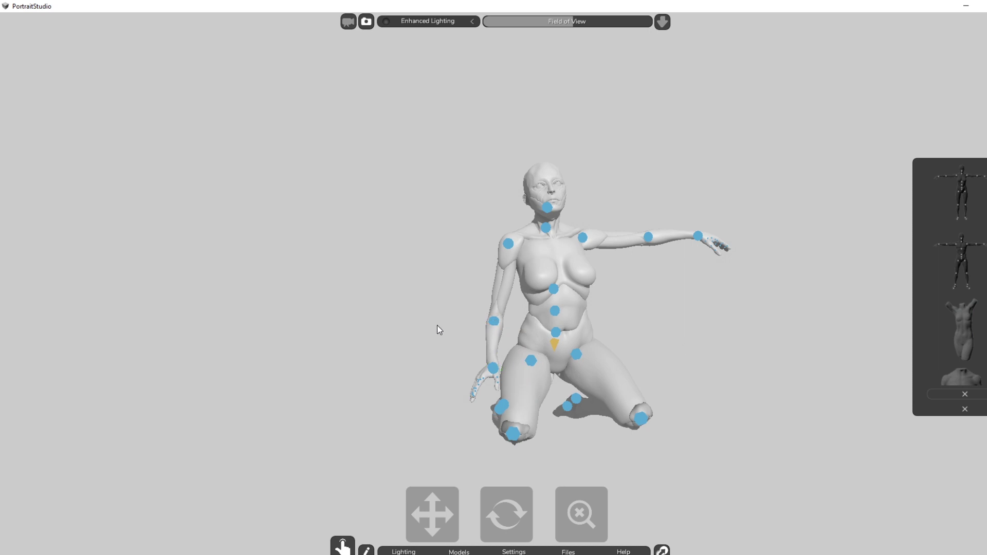
Step: Rotate the right forearm slightly, and lift the right upper arm away from the torso at the shoulder
left_click(493, 322)
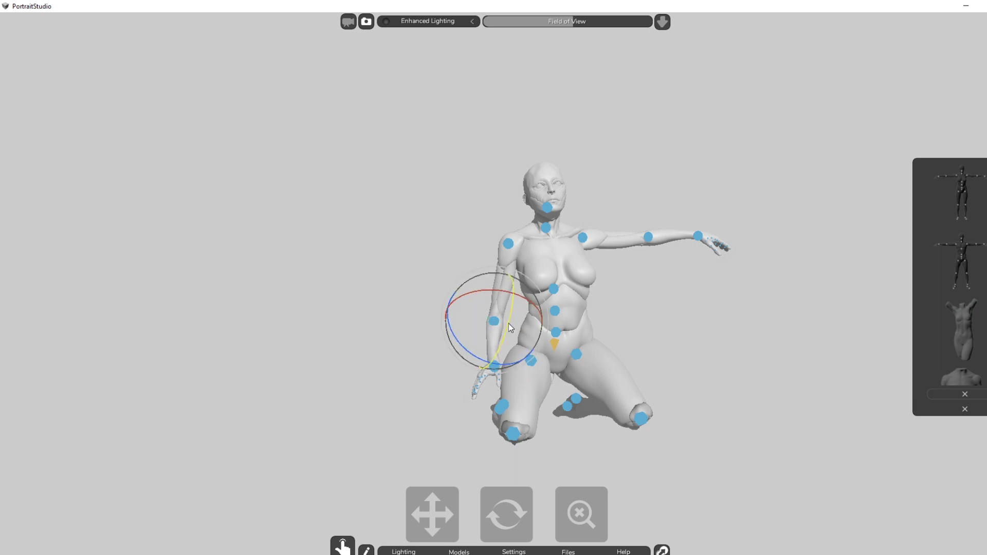
left_click(509, 244)
left_click_drag(521, 518, 464, 549)
left_click_drag(436, 253, 434, 253)
mouse_move(531, 513)
left_mouse_down()
mouse_move(548, 500)
mouse_move(544, 509)
left_mouse_up()
left_click_drag(435, 273, 502, 283)
left_click(595, 370)
Step: Adjust the right forearm's angle at the elbow and bend the right hand downward at the wrist
left_click(394, 318)
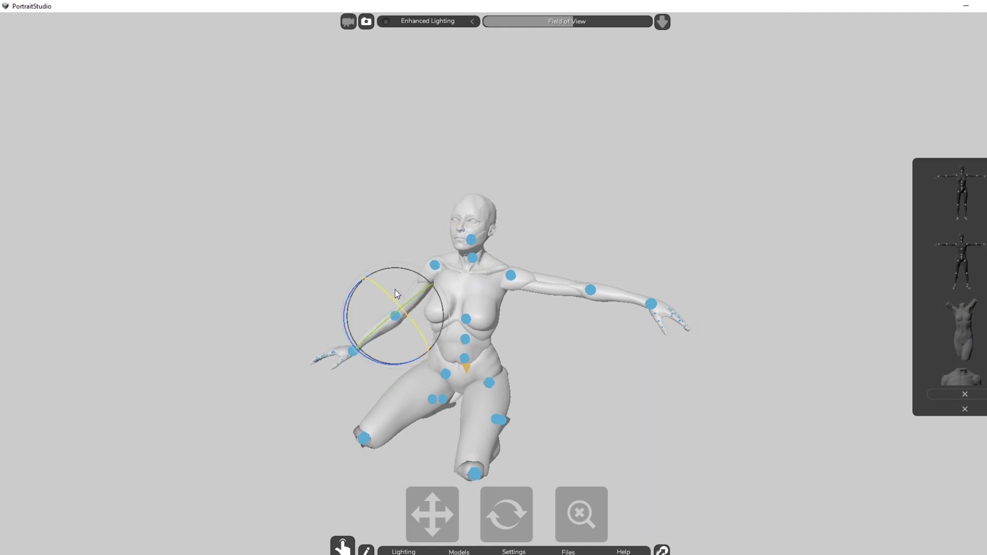
left_click_drag(384, 294, 359, 285)
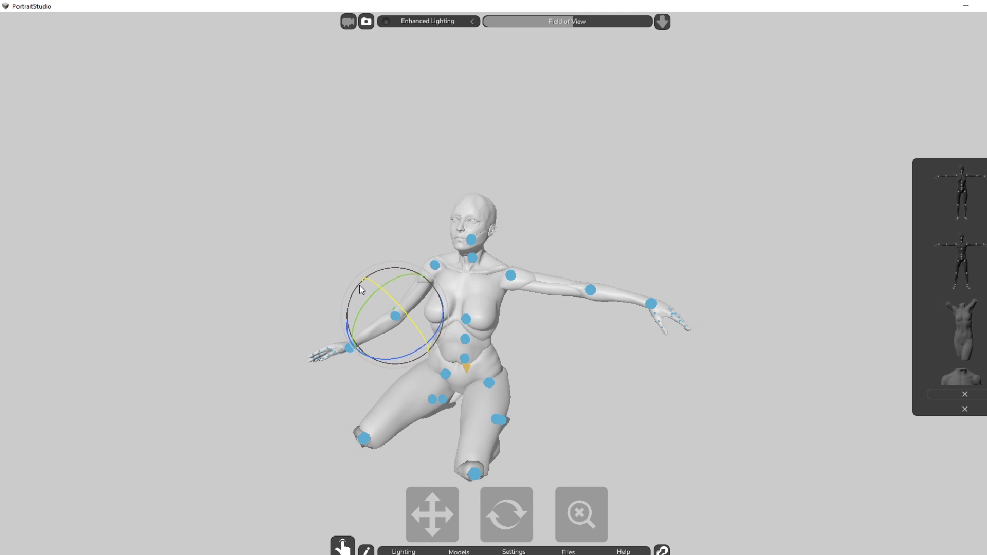
left_click_drag(397, 357, 413, 355)
left_click(331, 449)
left_click(361, 354)
left_click_drag(407, 365, 618, 346)
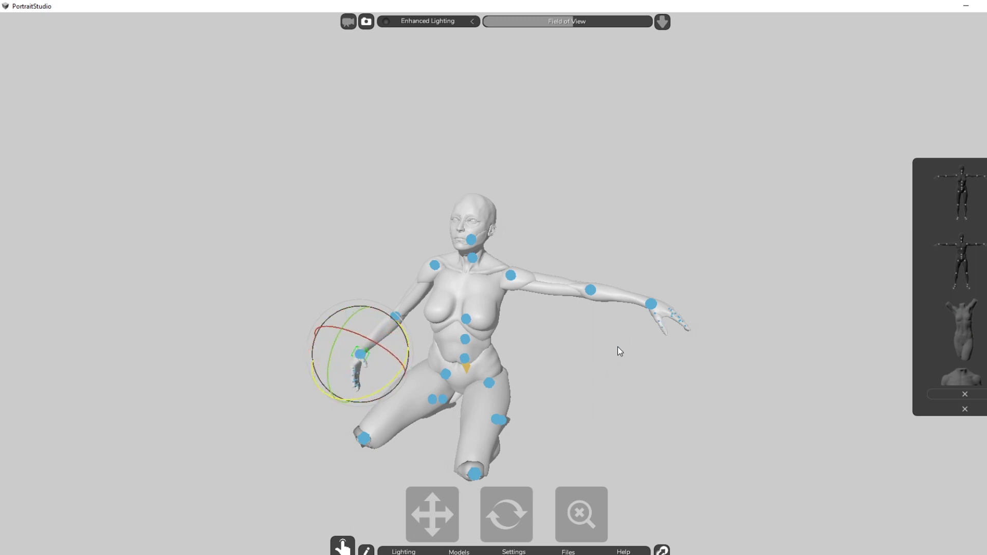
Step: Bring the right upper arm closer to the torso at the shoulder and fine-tune the forearm at the elbow
left_click(435, 265)
left_click_drag(424, 267, 591, 370)
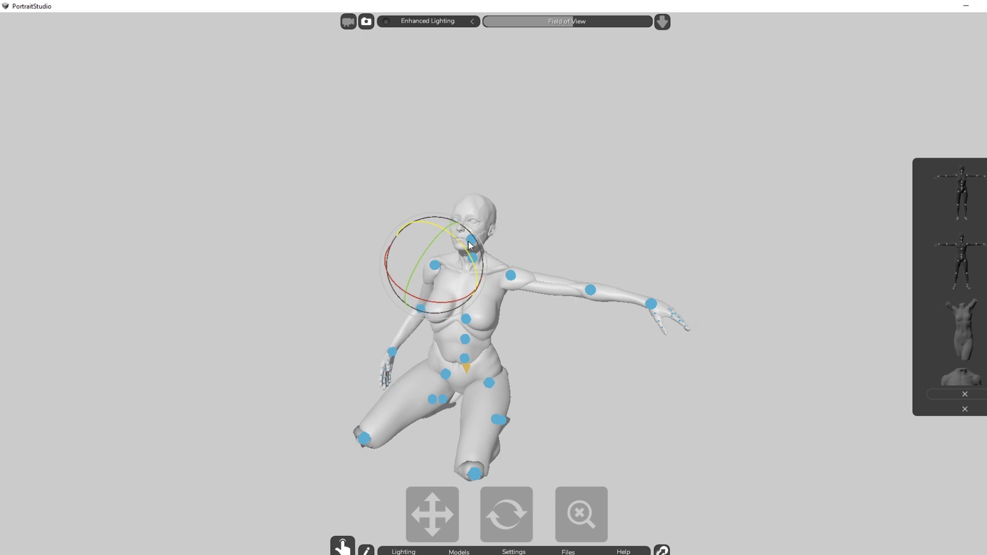
left_click(415, 308)
left_click_drag(418, 308, 412, 283)
Step: Lower the left arm beside the body at the shoulder and swing it forward along the left thigh
left_click(511, 277)
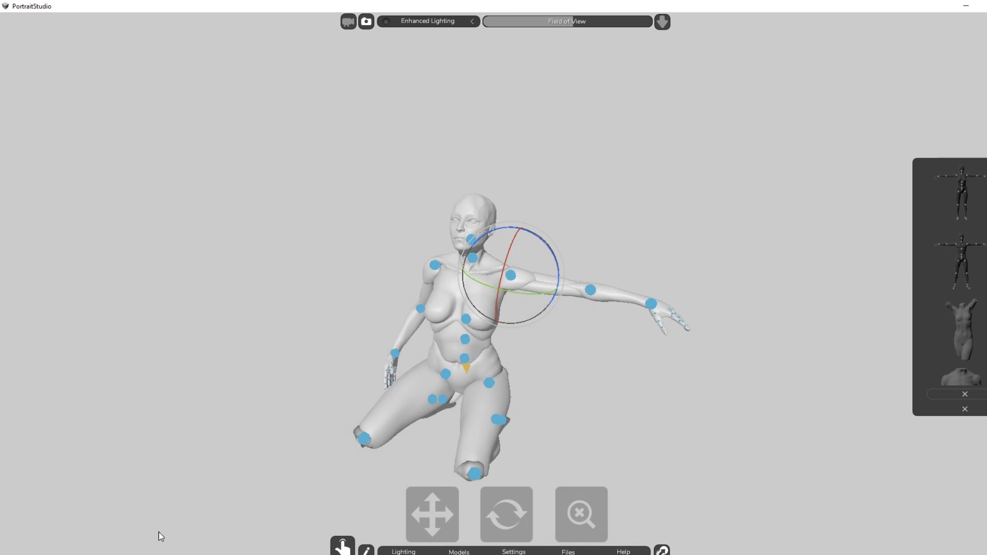
left_click(700, 410)
left_click(513, 274)
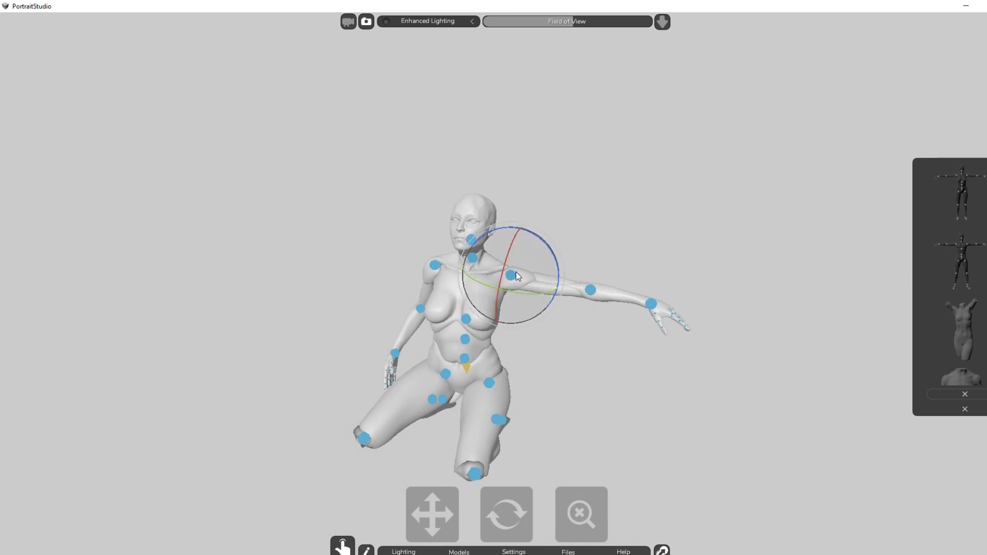
left_click(501, 517)
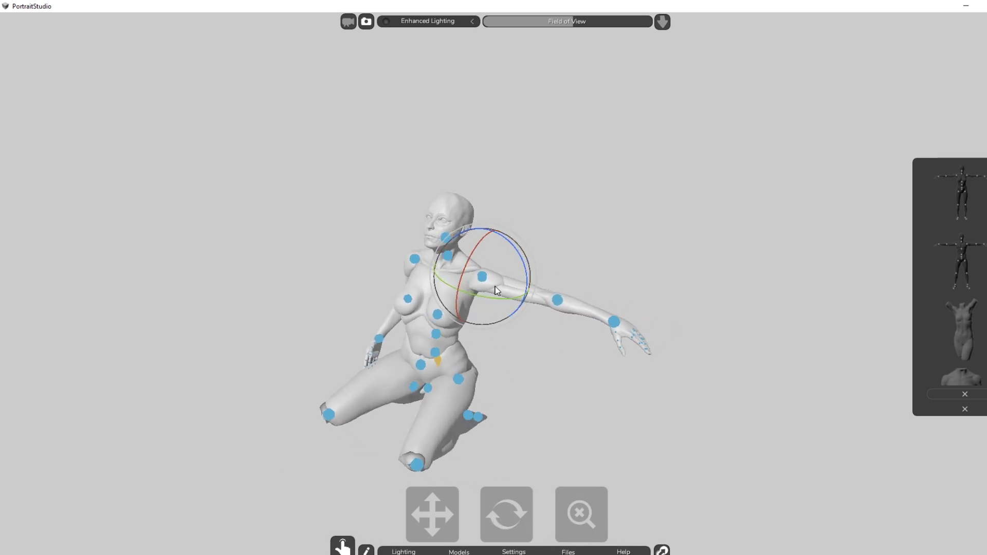
left_click_drag(516, 248, 546, 383)
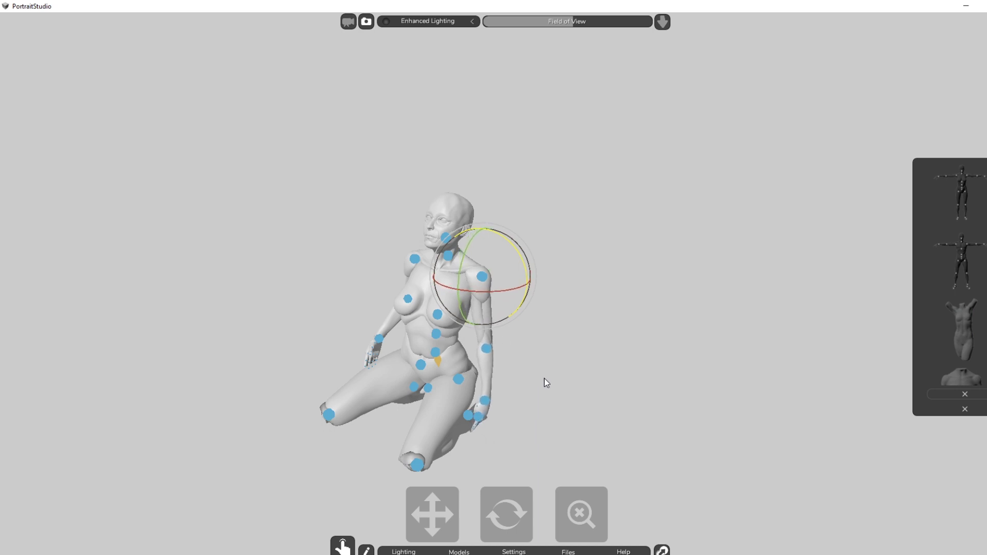
left_click_drag(464, 259, 497, 214)
left_click_drag(459, 270, 454, 291)
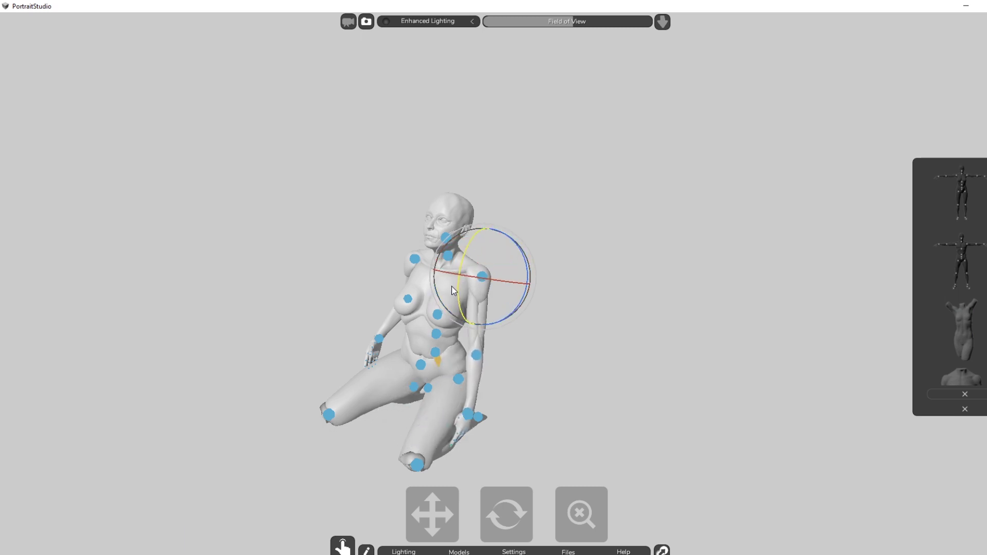
left_click_drag(488, 520, 527, 517)
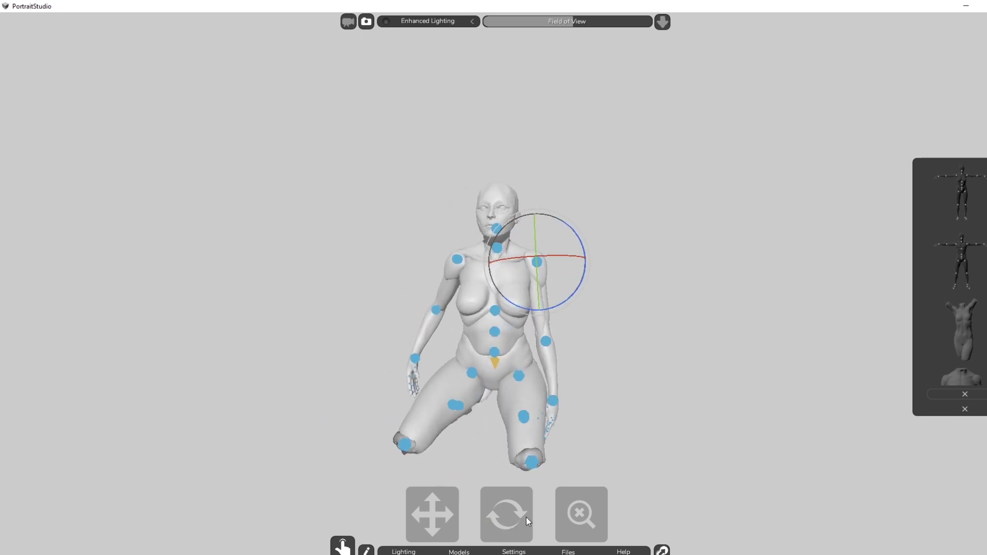
Step: Bend the left forearm inward at the elbow so the hand rests across the left thigh
left_click(546, 341)
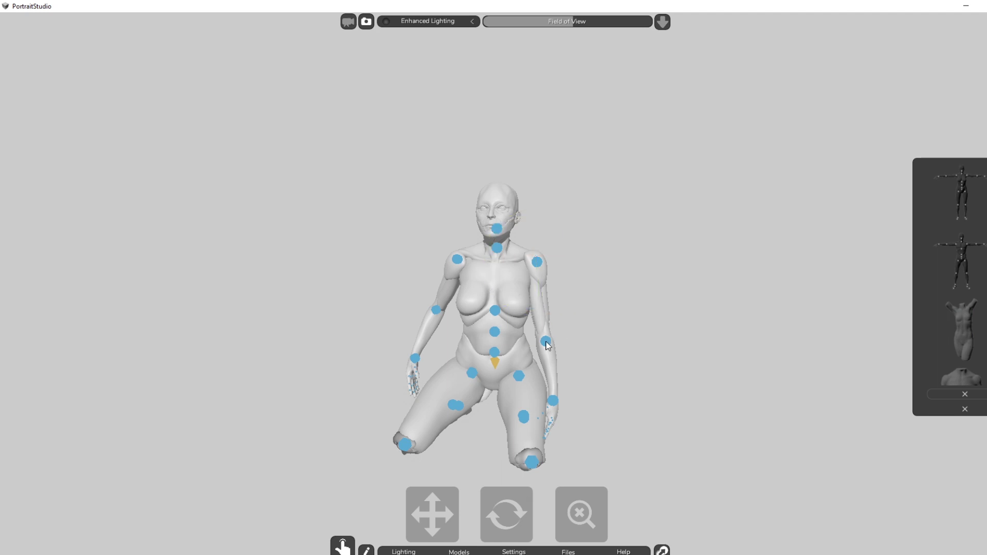
left_click_drag(547, 328, 541, 285)
left_click_drag(500, 515, 500, 508)
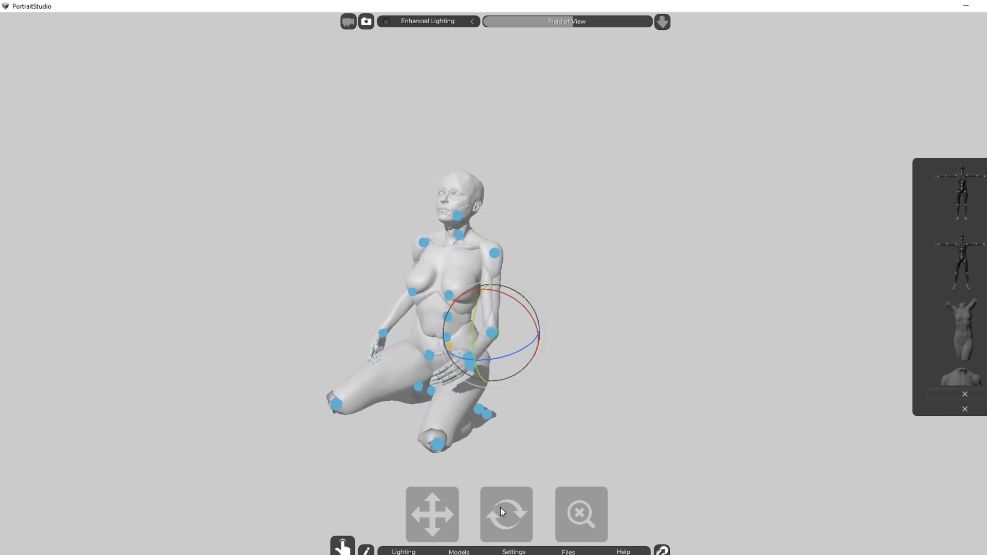
Step: Shift the left shoulder joint slightly outward and fine-tune its position along each axis
left_click(496, 252)
left_click(496, 252)
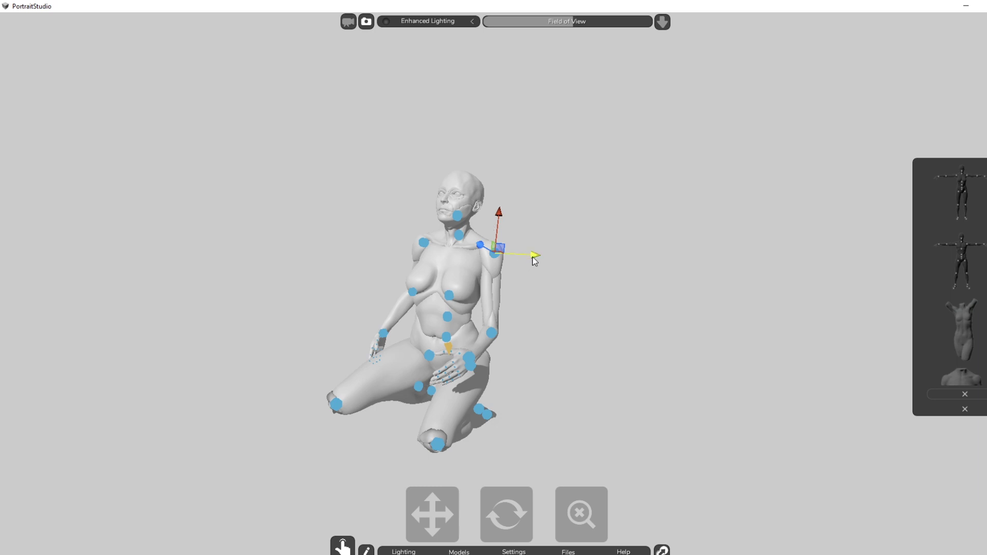
left_click_drag(534, 258, 539, 260)
left_click_drag(482, 248, 480, 245)
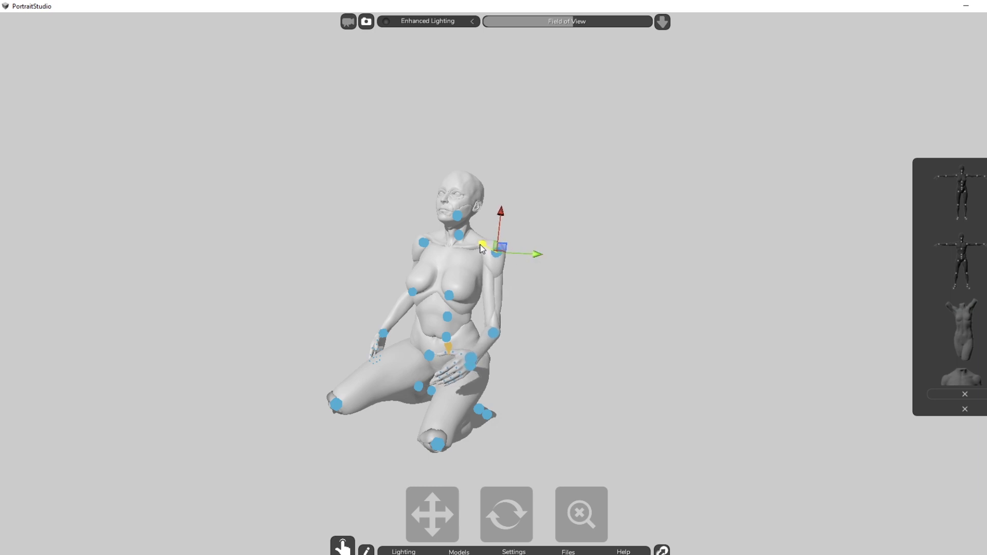
left_click_drag(522, 516, 513, 542)
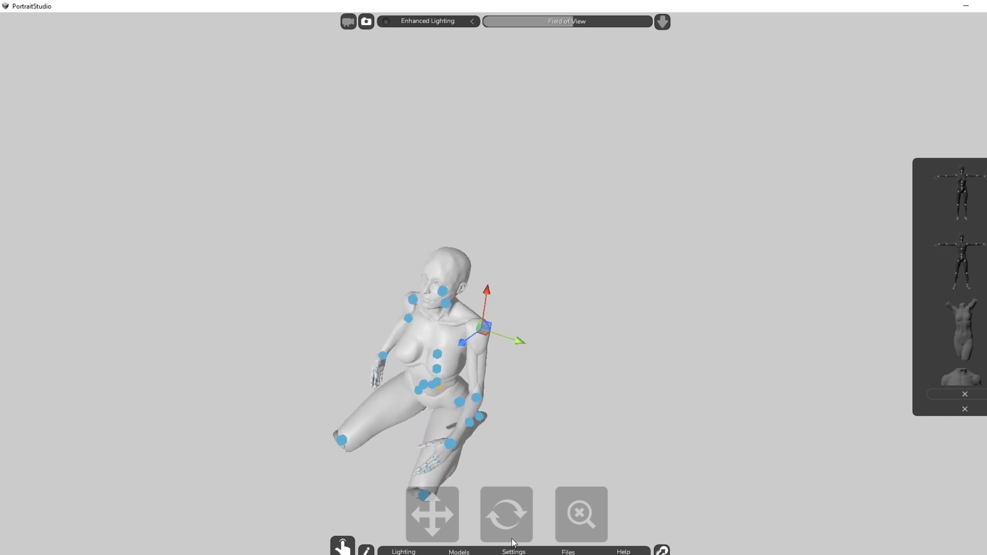
left_click_drag(464, 346, 470, 338)
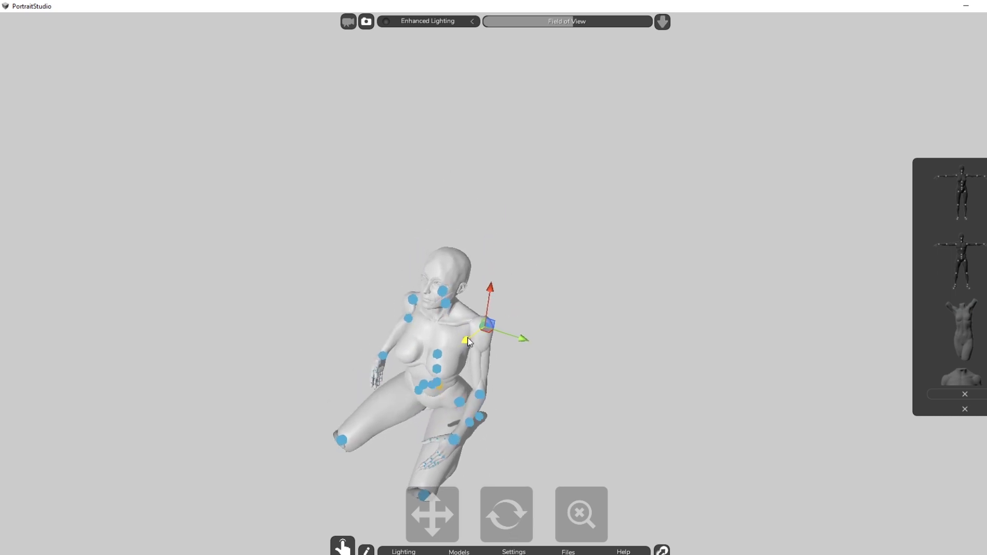
left_click_drag(490, 293, 490, 295)
left_click_drag(529, 348, 523, 342)
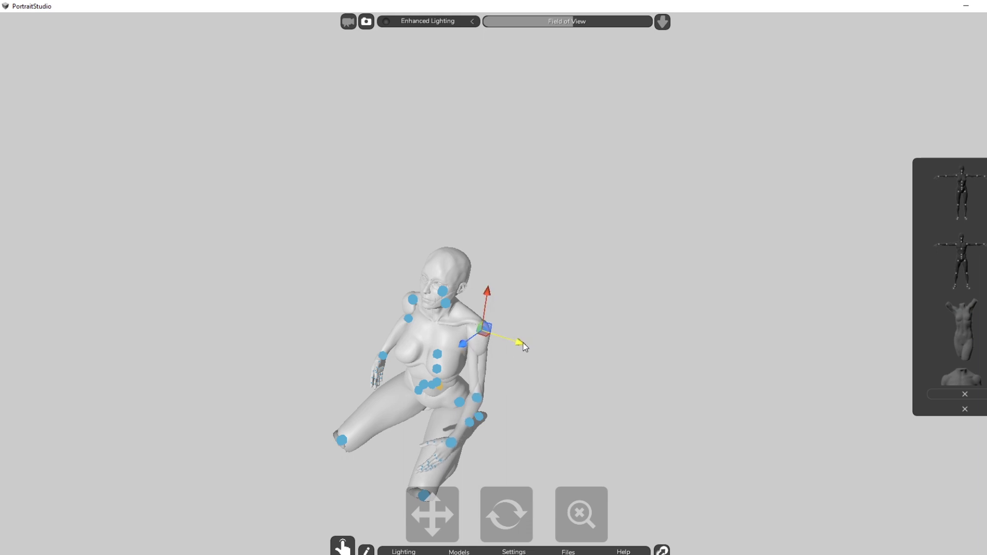
left_click_drag(509, 495, 511, 483)
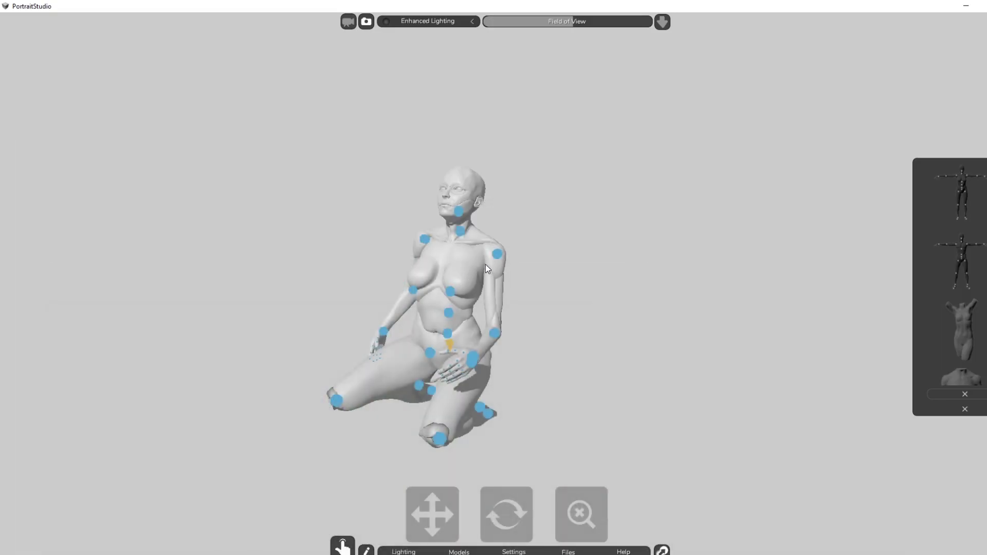
Step: Rotate the left upper arm slightly forward at the shoulder and raise the forearm horizontally across the torso at the elbow
left_click(485, 259)
left_click_drag(482, 257, 472, 235)
left_click(595, 311)
left_click(482, 320)
left_click_drag(486, 320, 464, 319)
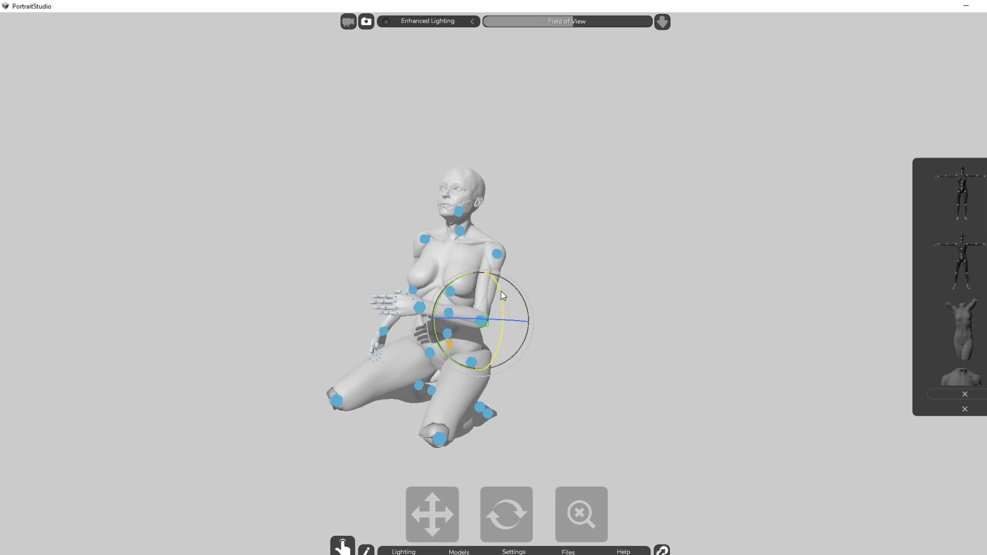
Step: Compare the arm with the painting in Photoshop, and roll the left forearm and hand in PortraitStudio to match its upturned palm
key("alt+Tab")
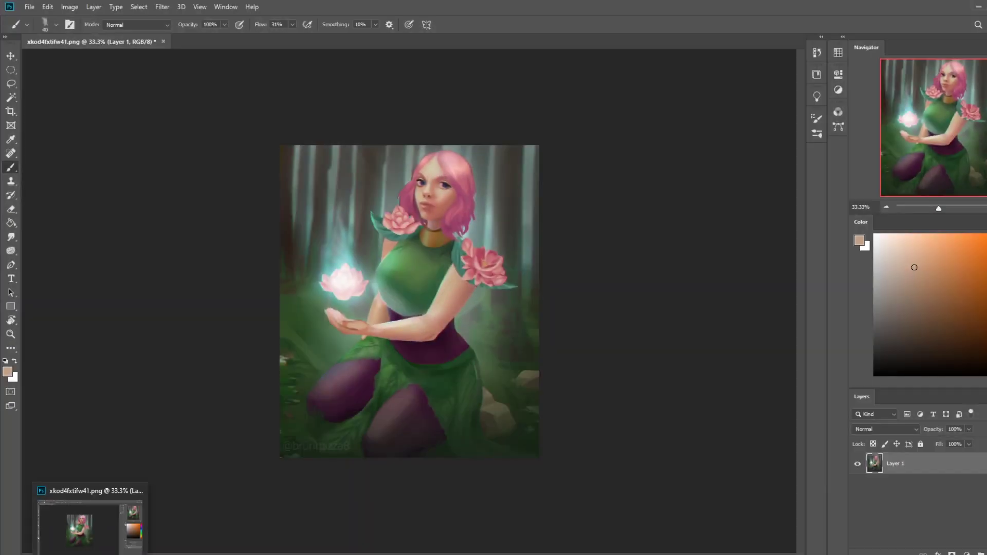
key("alt+Tab")
left_click_drag(505, 309, 529, 367)
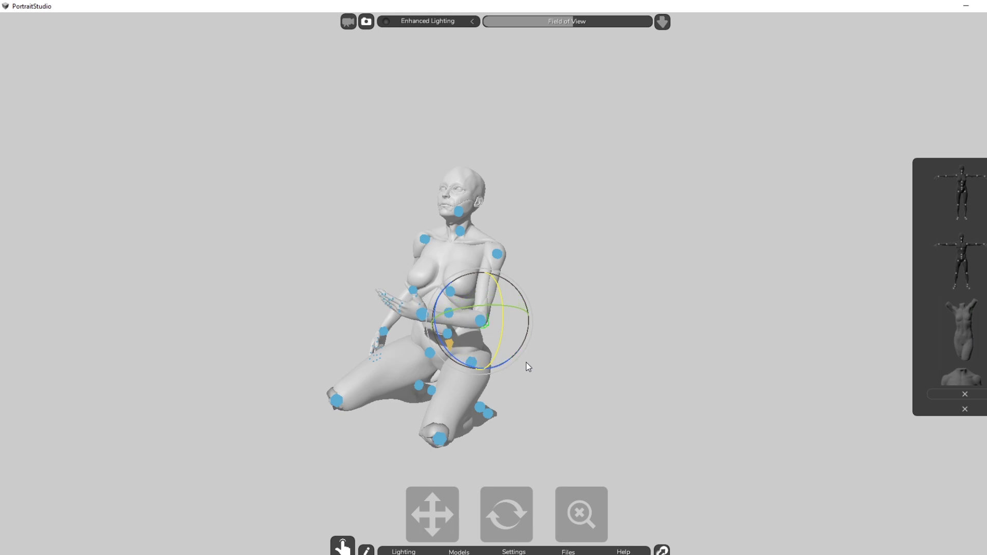
left_click(422, 313)
mouse_move(441, 283)
left_mouse_down()
mouse_move(452, 298)
mouse_move(424, 302)
left_mouse_up()
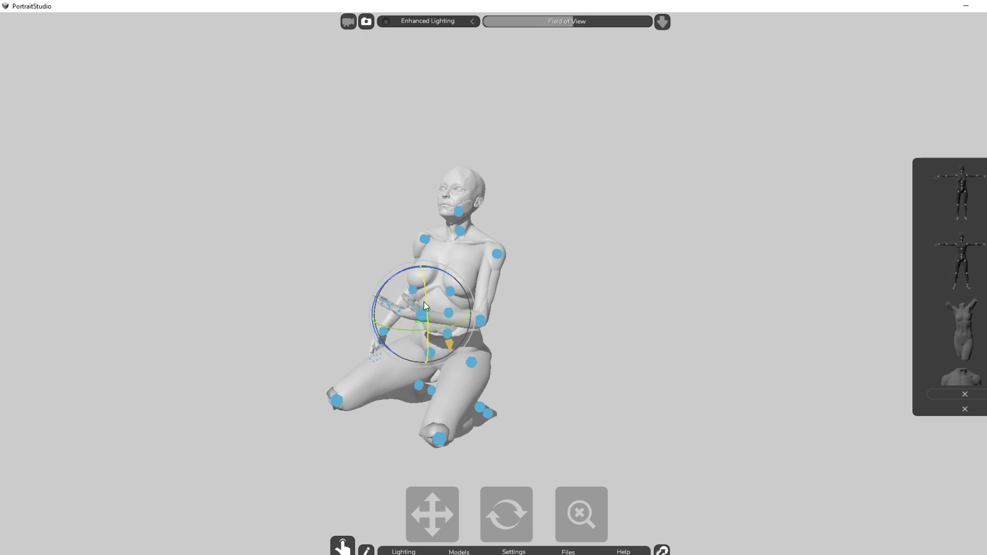
Step: Rotate the head slightly at the head joint
left_click(574, 186)
left_click(459, 211)
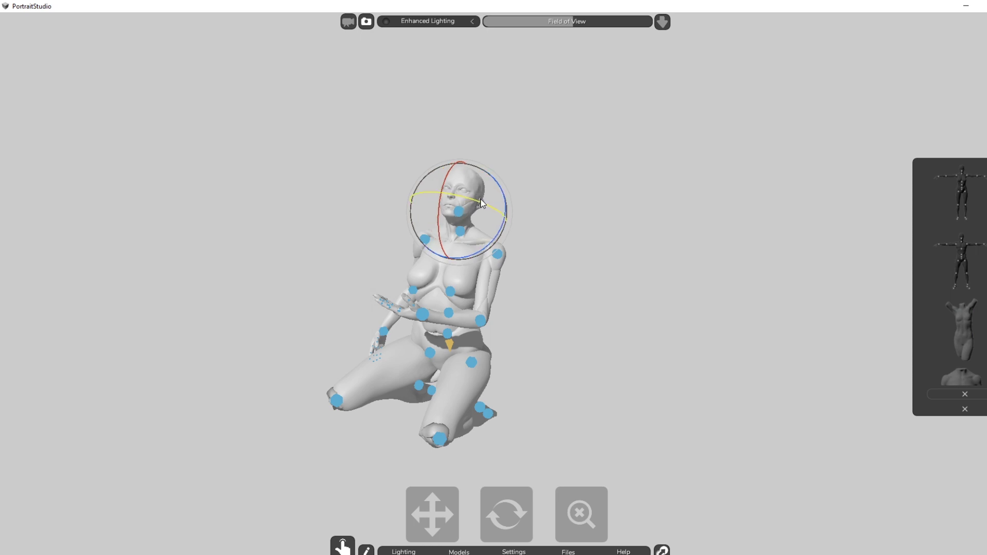
left_click_drag(449, 176, 449, 180)
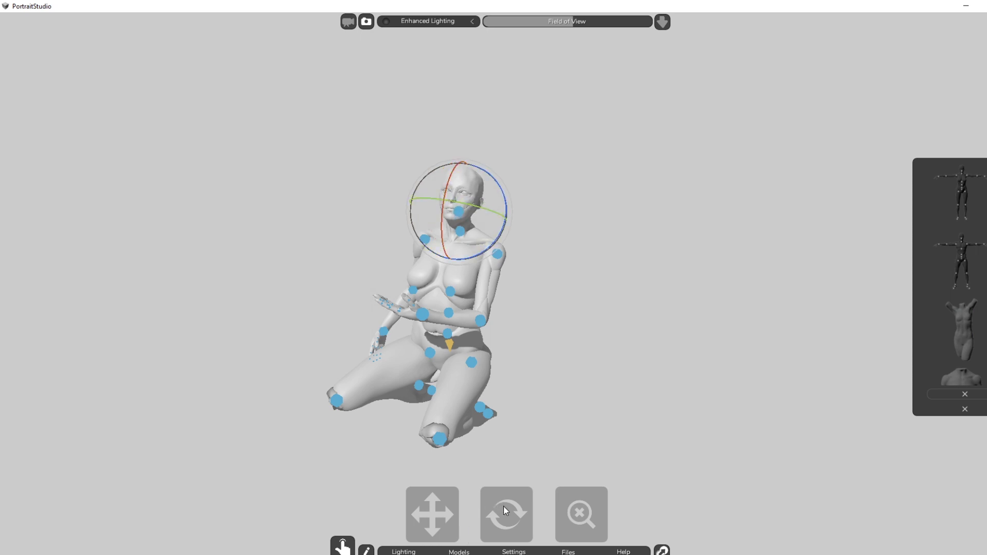
left_click_drag(506, 512, 508, 524)
left_click(221, 479)
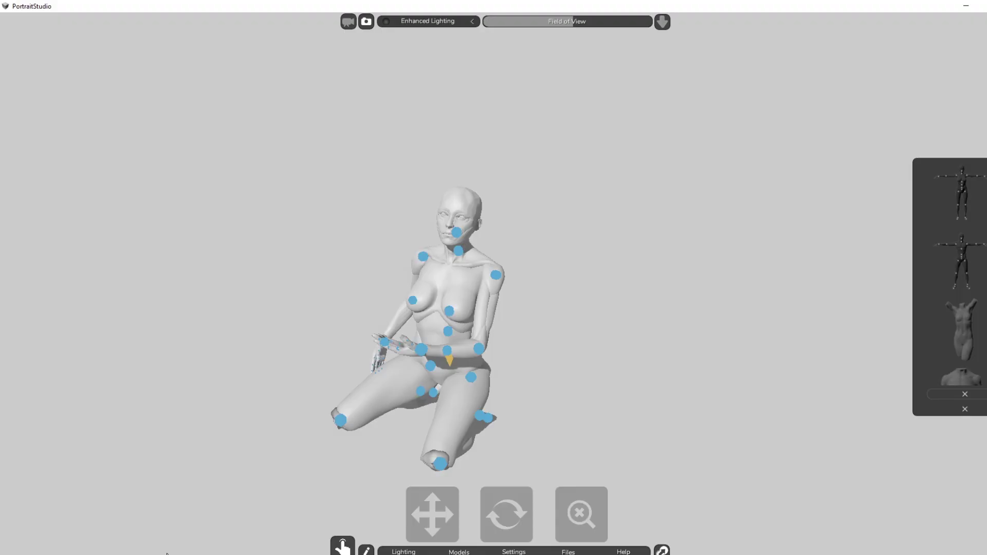
Step: Rotate the left hand at the wrist to refine the direction of the palm
left_click(431, 365)
left_click_drag(443, 372, 435, 376)
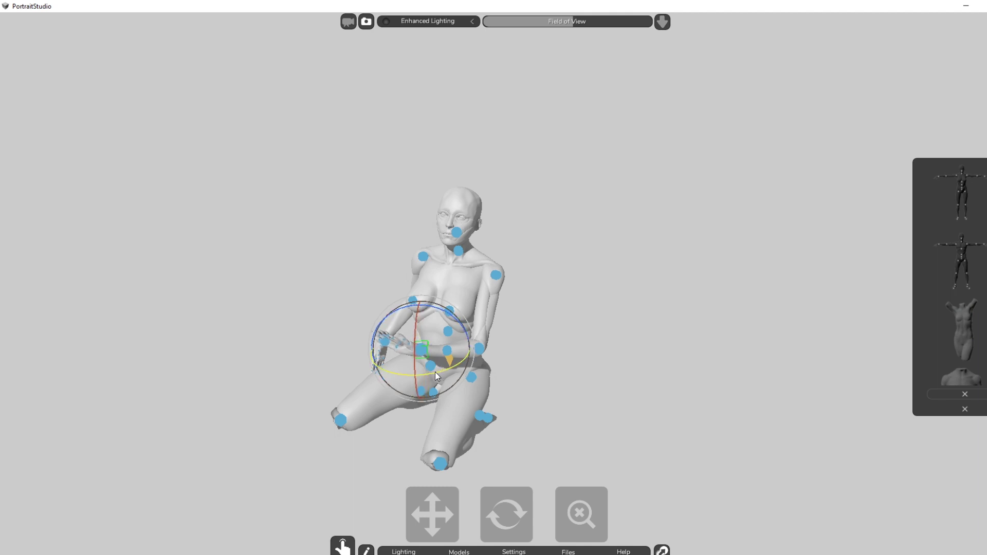
left_click_drag(435, 371, 421, 356)
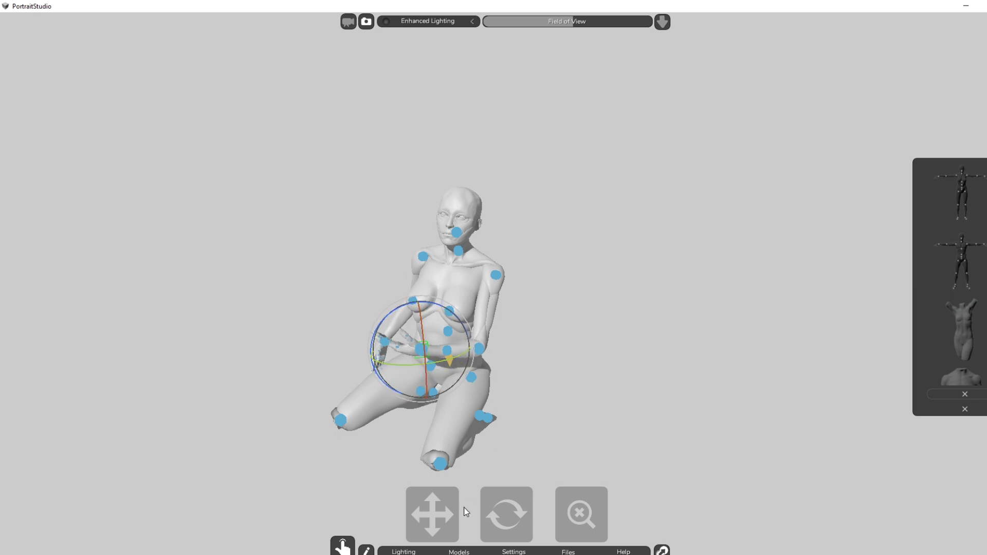
left_click(540, 411)
Step: Swing the left forearm at the elbow and tilt the left hand downward at the wrist
left_click_drag(498, 517, 501, 505)
left_click(480, 308)
left_click_drag(469, 289, 435, 287)
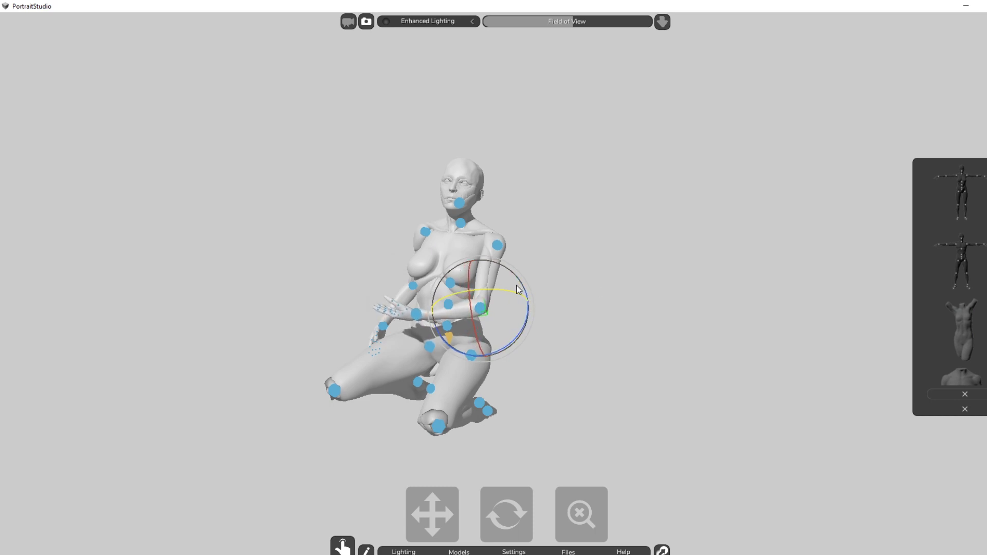
left_click(418, 313)
mouse_move(424, 307)
left_mouse_down()
mouse_move(418, 312)
mouse_move(434, 301)
left_mouse_up()
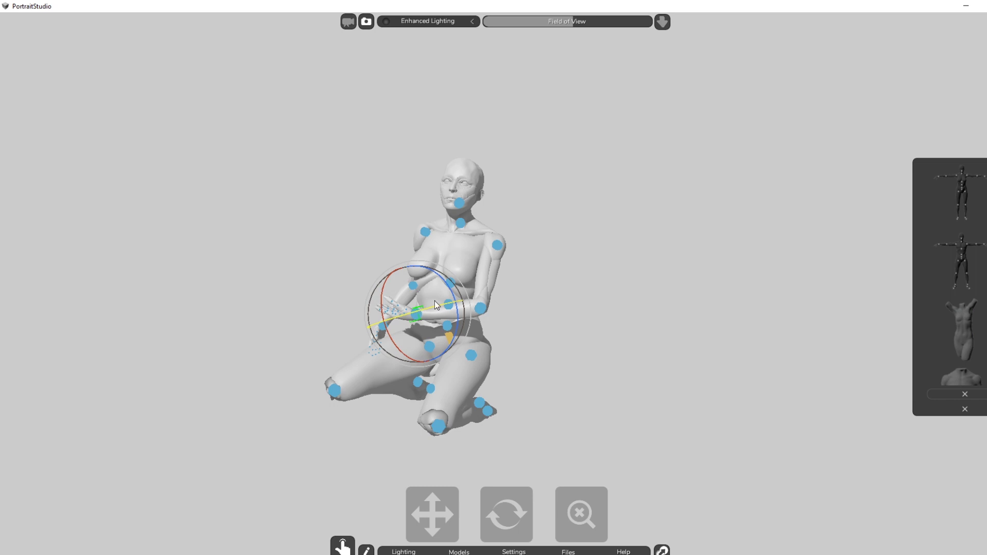
Step: Increase the camera's field of view and bring the kneeling figure closer to fill the frame
left_click_drag(573, 22, 607, 22)
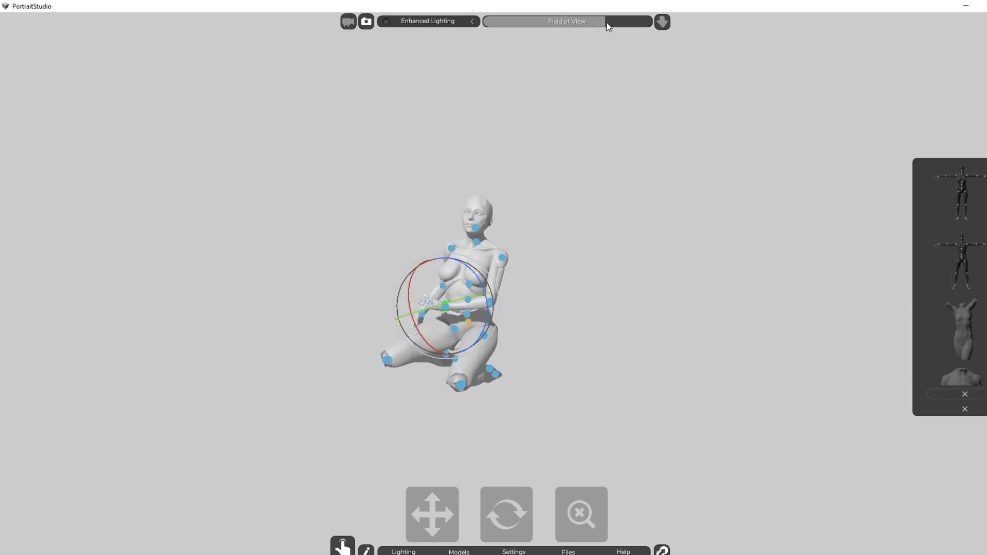
left_click(594, 513)
left_click(595, 515)
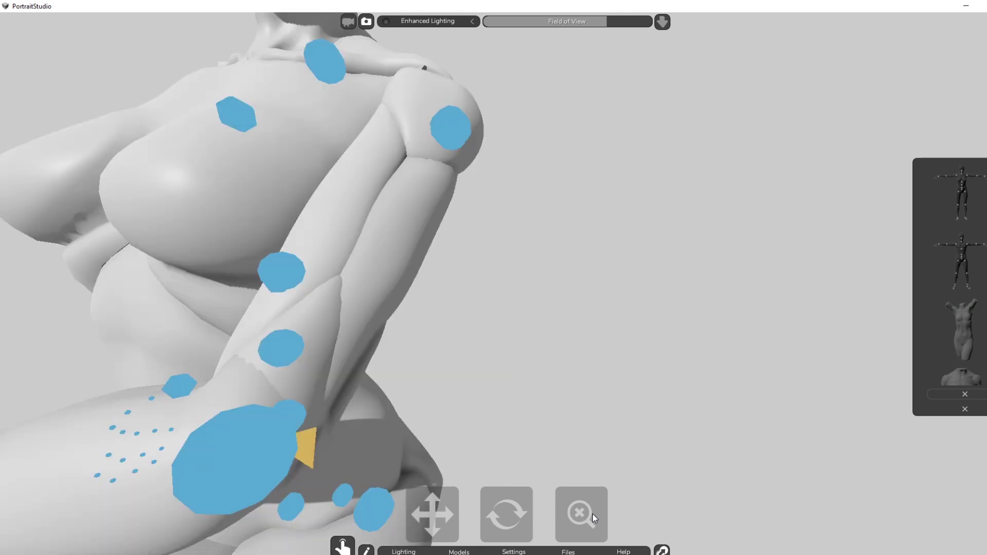
left_click(591, 513)
left_click_drag(516, 519, 521, 515)
mouse_move(442, 509)
left_mouse_down()
mouse_move(445, 489)
mouse_move(453, 495)
left_mouse_up()
mouse_move(507, 522)
left_mouse_down()
mouse_move(499, 535)
mouse_move(510, 532)
left_mouse_up()
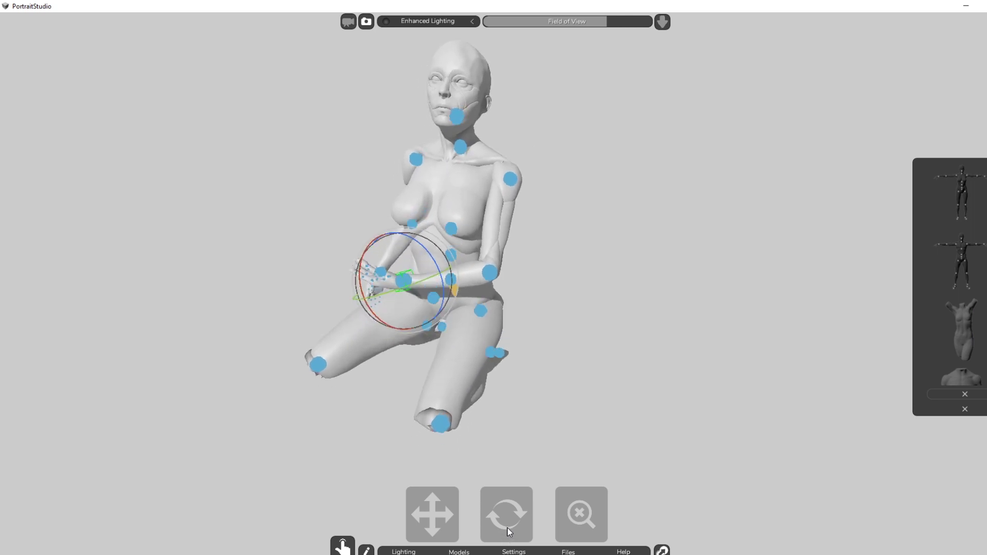
Step: Reduce the field of view and try different camera distances for the kneeling figure
left_click_drag(608, 26, 588, 24)
left_click(582, 503)
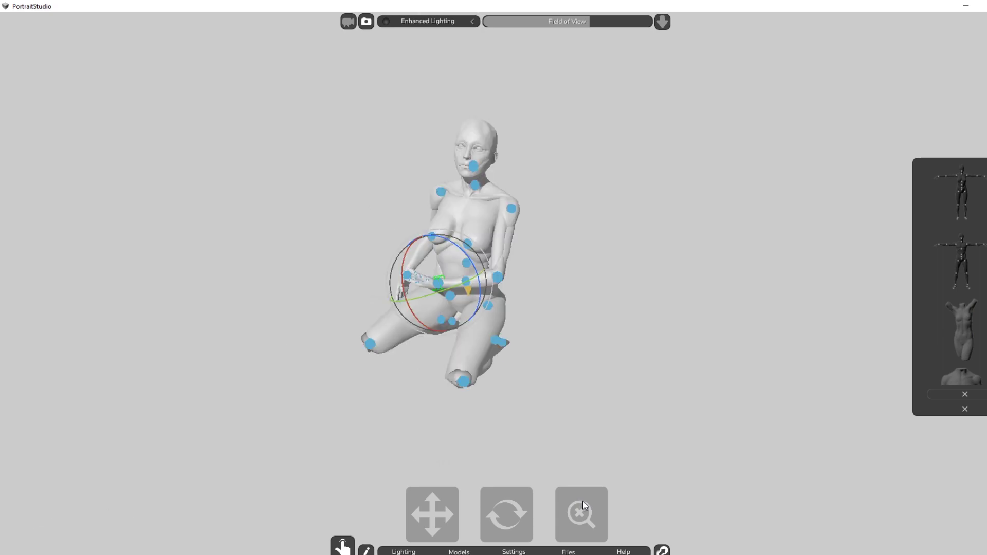
left_click(587, 504)
left_click(588, 504)
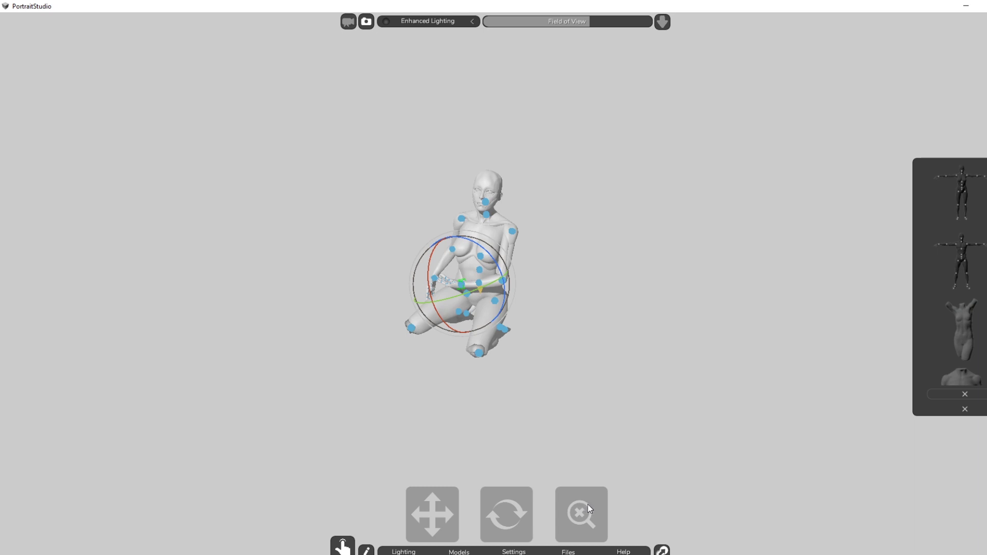
left_click(594, 506)
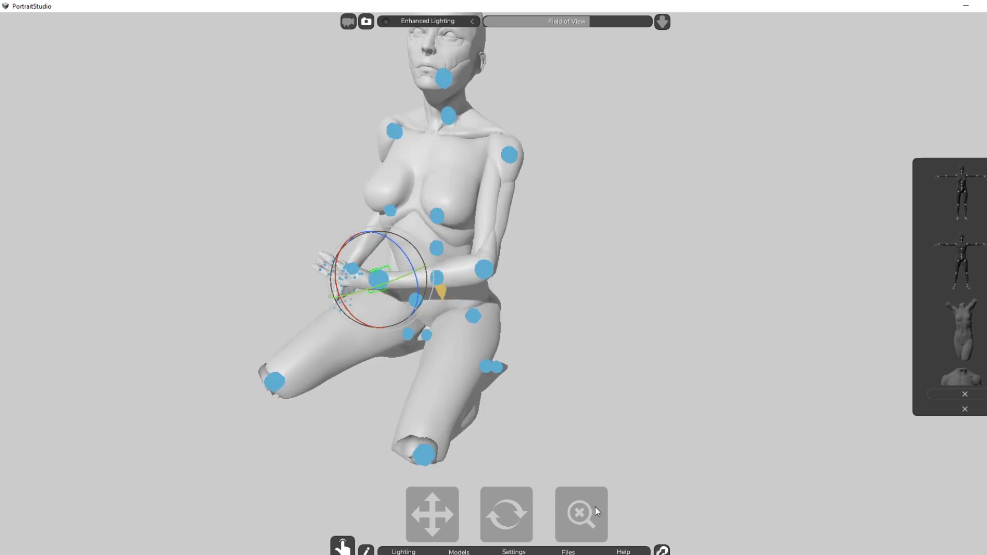
left_click(591, 506)
left_click_drag(596, 507, 601, 511)
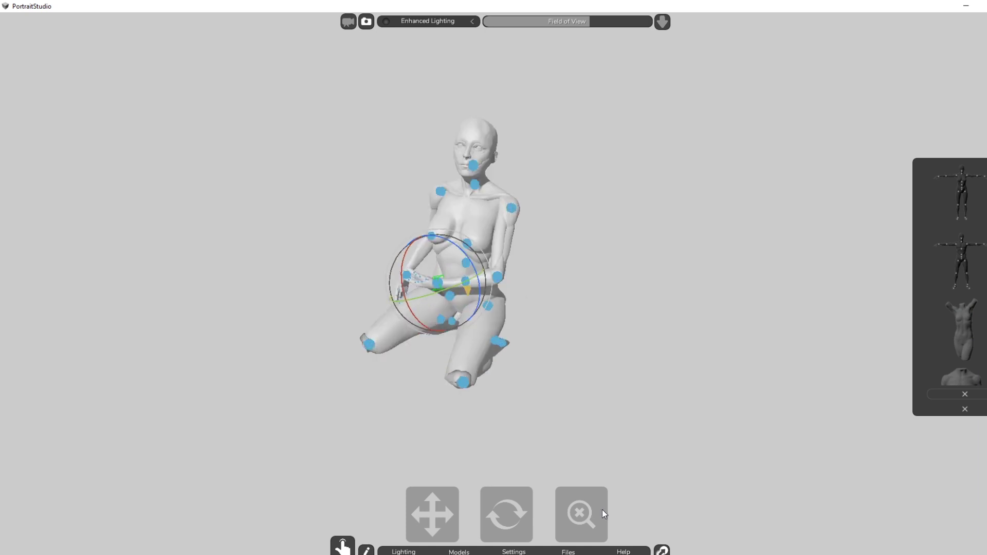
left_click_drag(520, 515, 516, 512)
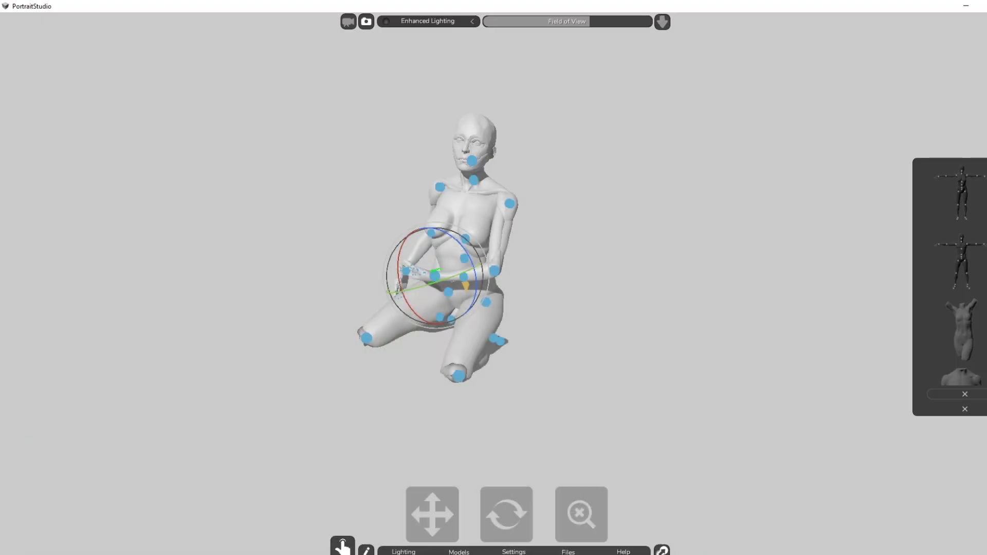
left_click(584, 513)
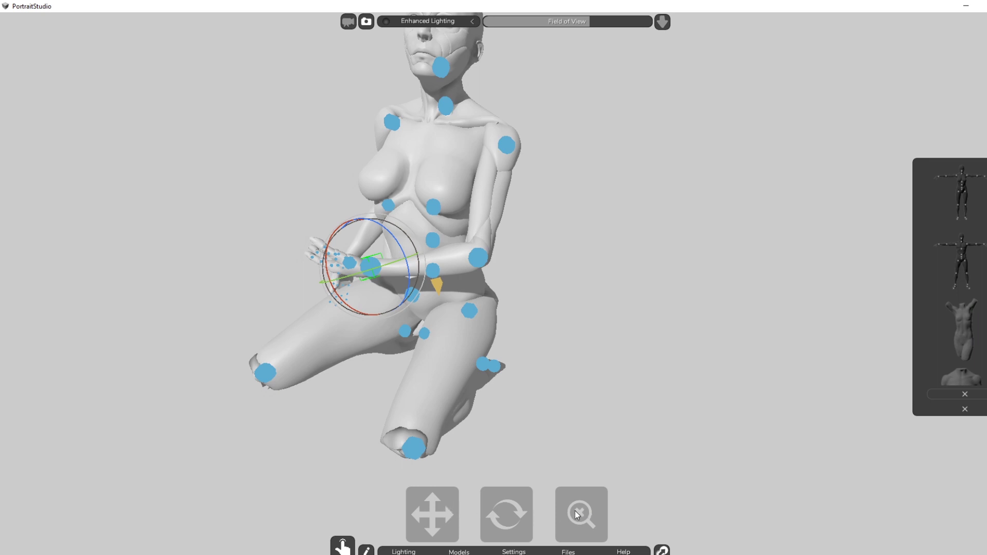
Step: Lower the field of view slightly more and reframe the whole figure
mouse_move(589, 20)
left_mouse_down()
mouse_move(616, 16)
mouse_move(586, 20)
left_mouse_up()
left_click(575, 499)
left_click(574, 498)
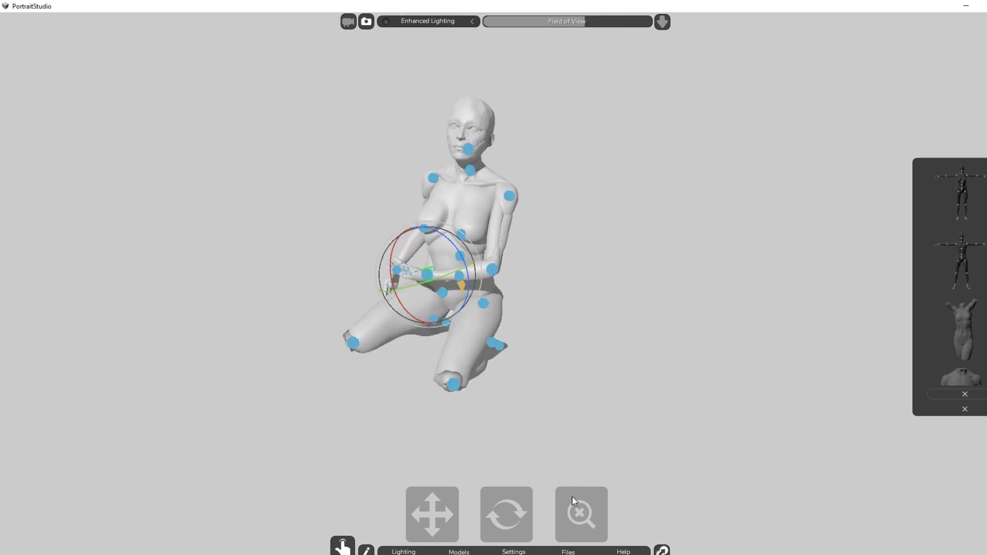
mouse_move(439, 501)
left_mouse_down()
mouse_move(434, 531)
mouse_move(433, 519)
left_mouse_up()
Step: Fine-tune the head's sideways turn and frame the figure at the painting's viewing angle
left_click(456, 193)
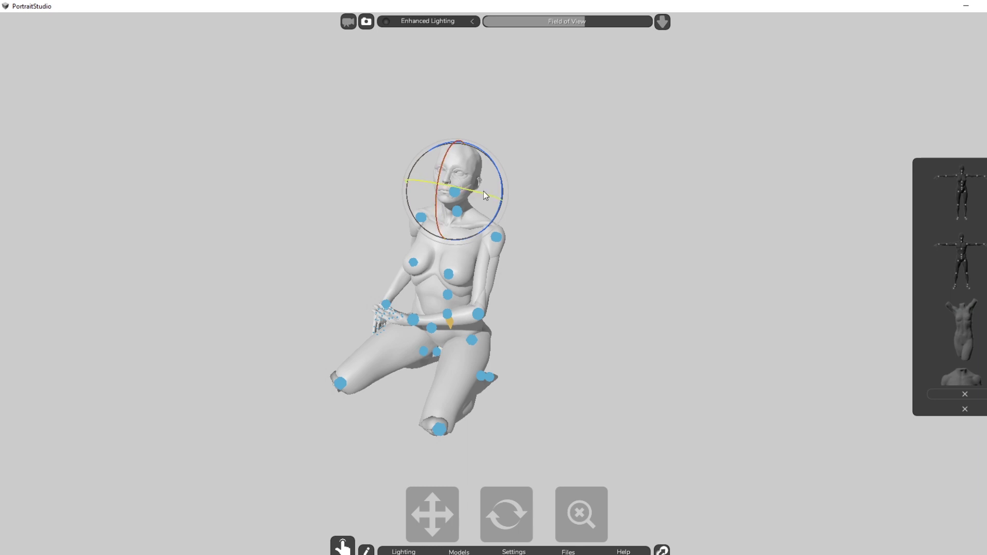
left_click(616, 238)
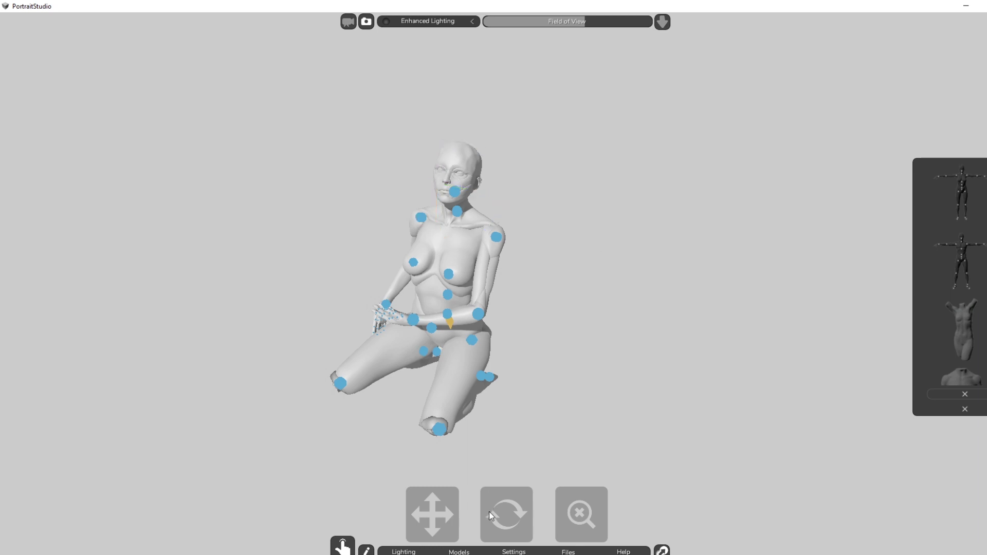
left_click(574, 509)
left_click_drag(577, 509, 580, 511)
left_click_drag(502, 512, 509, 507)
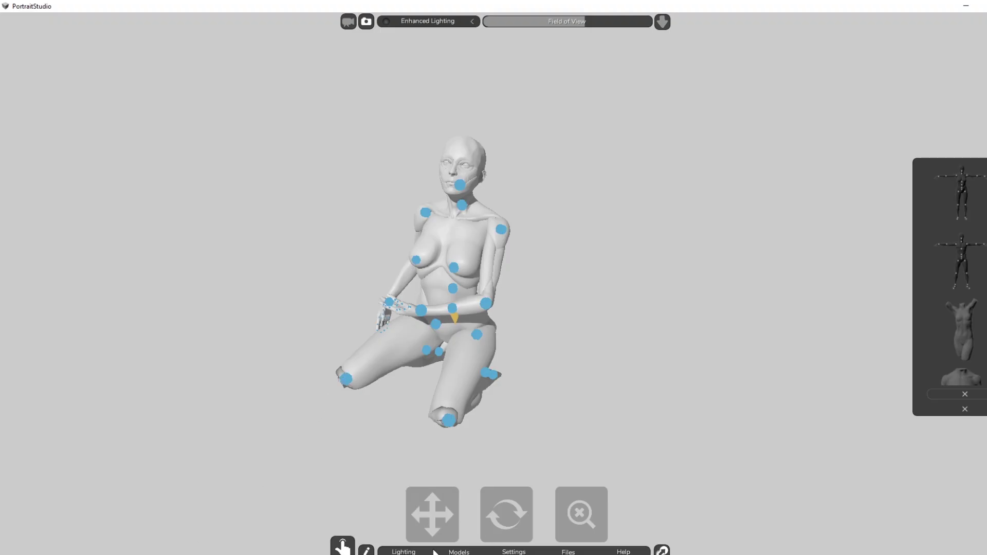
Step: Turn off Directional Light and turn on Point Light 1 in the scene lighting
left_click(395, 552)
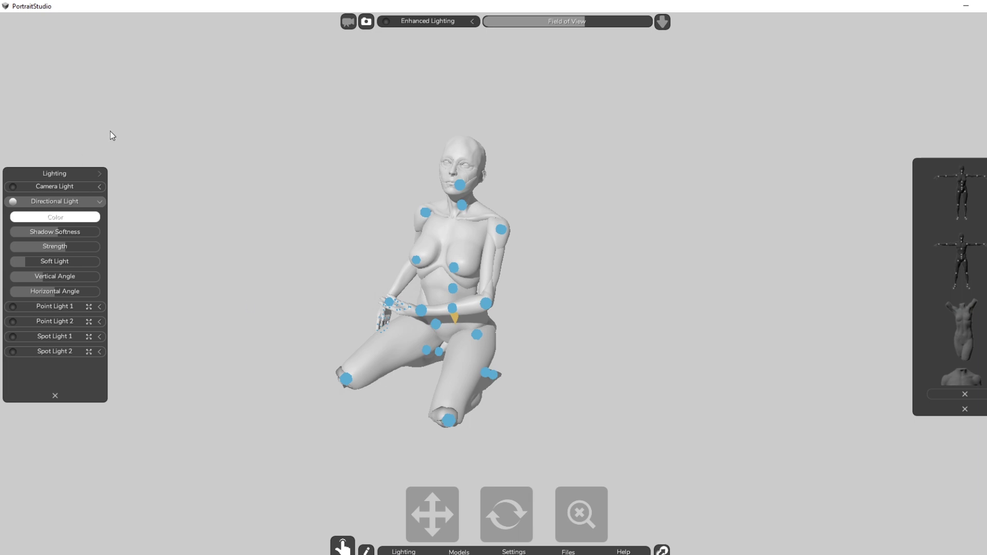
left_click(13, 202)
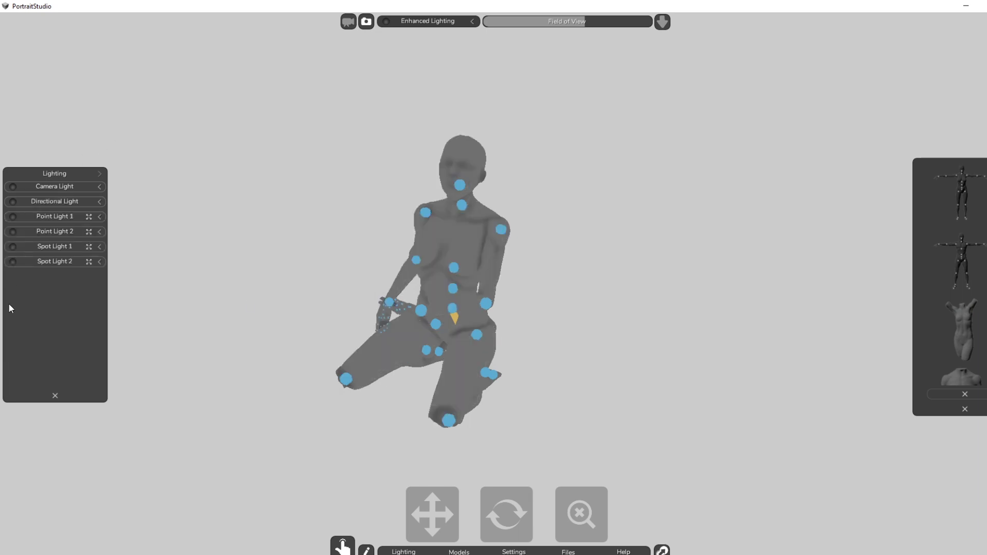
left_click(12, 218)
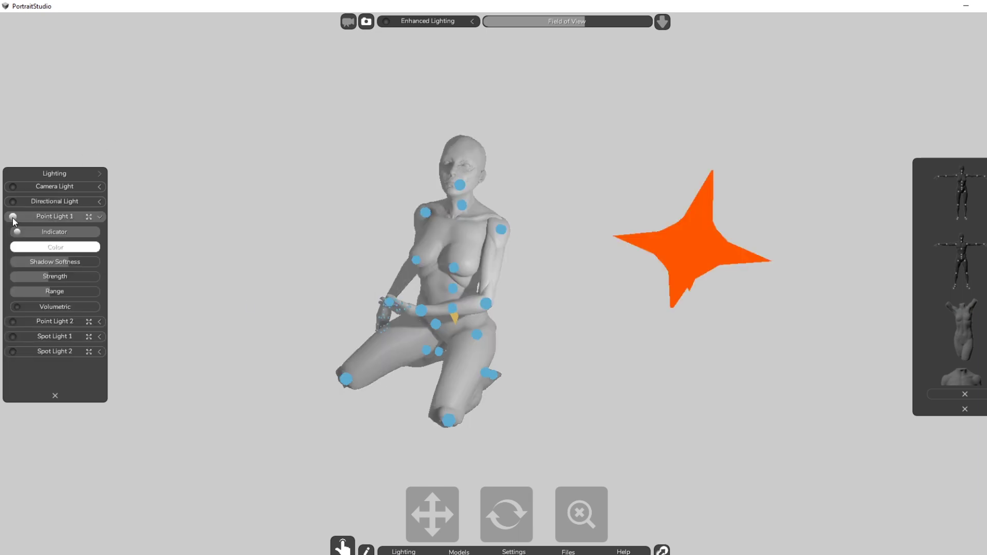
Step: Move Point Light 1 beside the figure's raised hand and reduce its strength
left_click(719, 253)
left_click(730, 264)
left_click_drag(734, 259, 340, 267)
left_click_drag(46, 277, 30, 275)
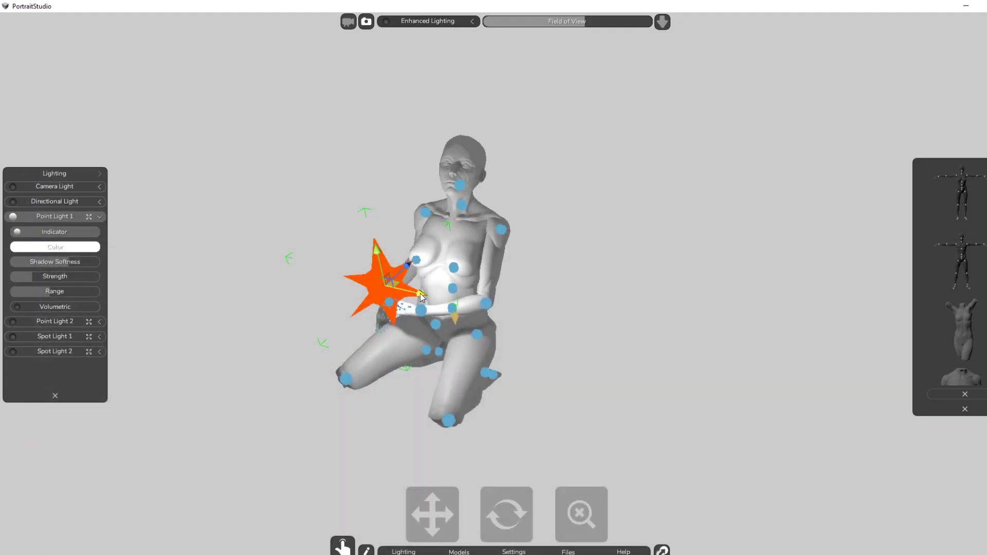
left_click_drag(423, 293, 448, 292)
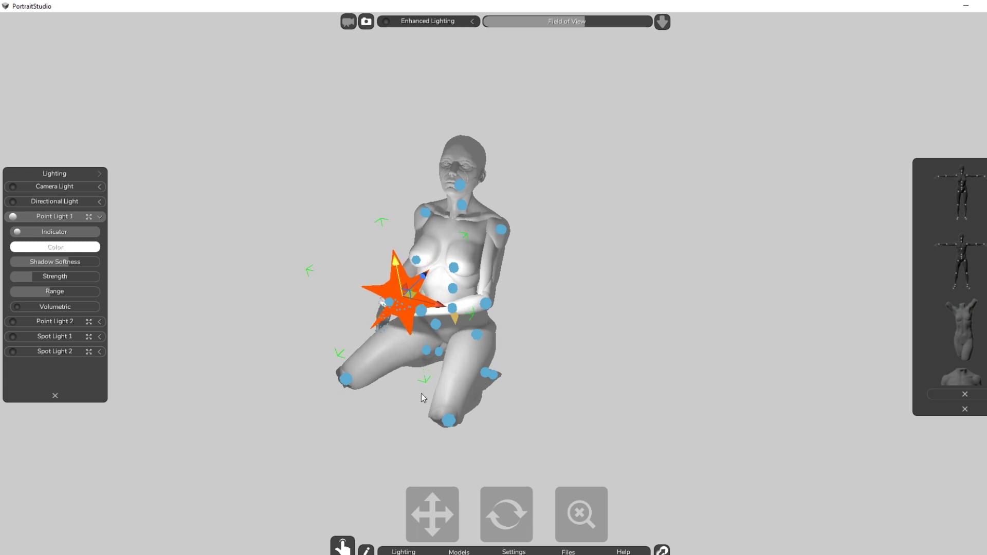
Step: Move Point Light 1 in depth so it sits behind the raised hand near the torso, and lower it slightly
left_click_drag(508, 515, 564, 541)
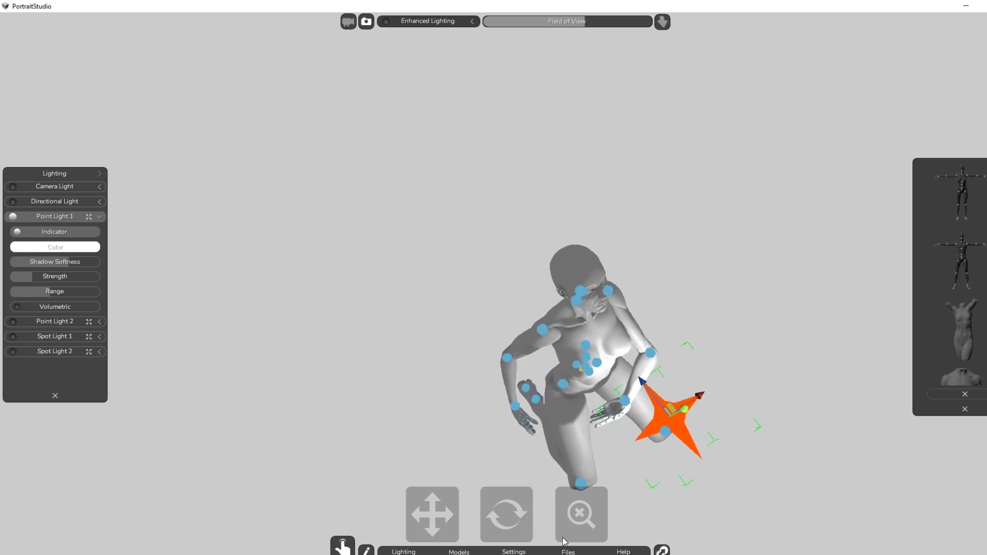
left_click_drag(705, 399, 581, 374)
left_click_drag(526, 526, 445, 469)
left_click_drag(388, 229, 397, 261)
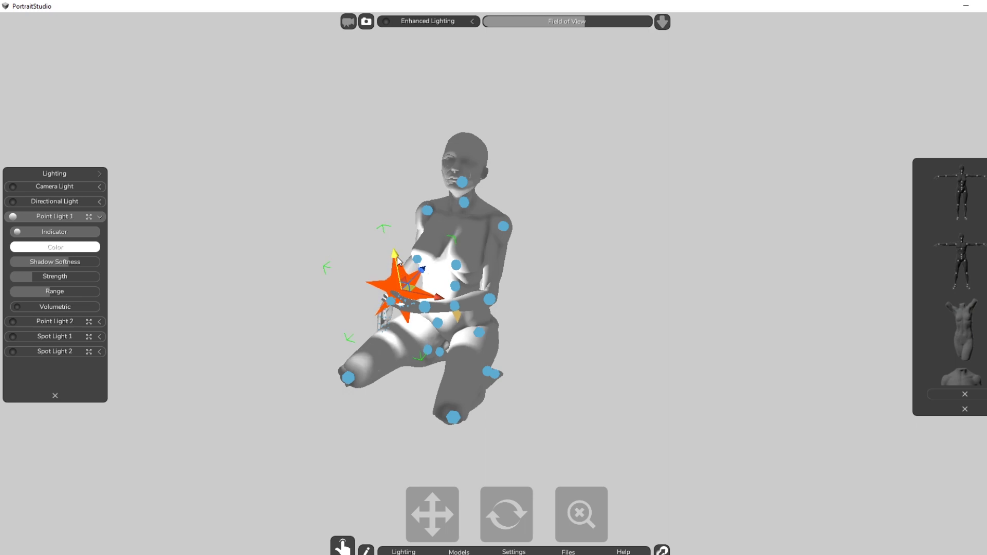
Step: Hide the mannequin's joints and turn off the Point Light 1 indicator
left_click(677, 330)
left_click(964, 194)
right_click(963, 192)
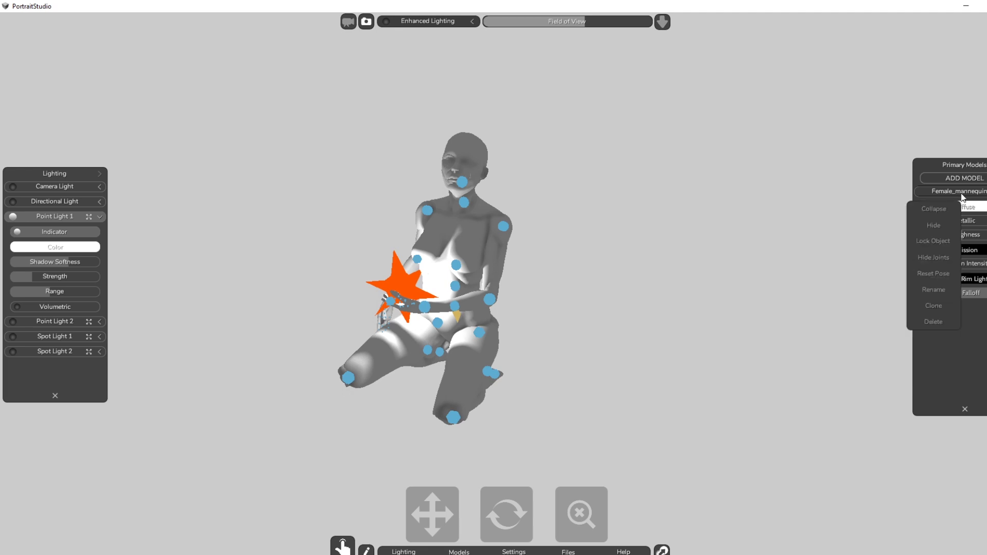
left_click(943, 257)
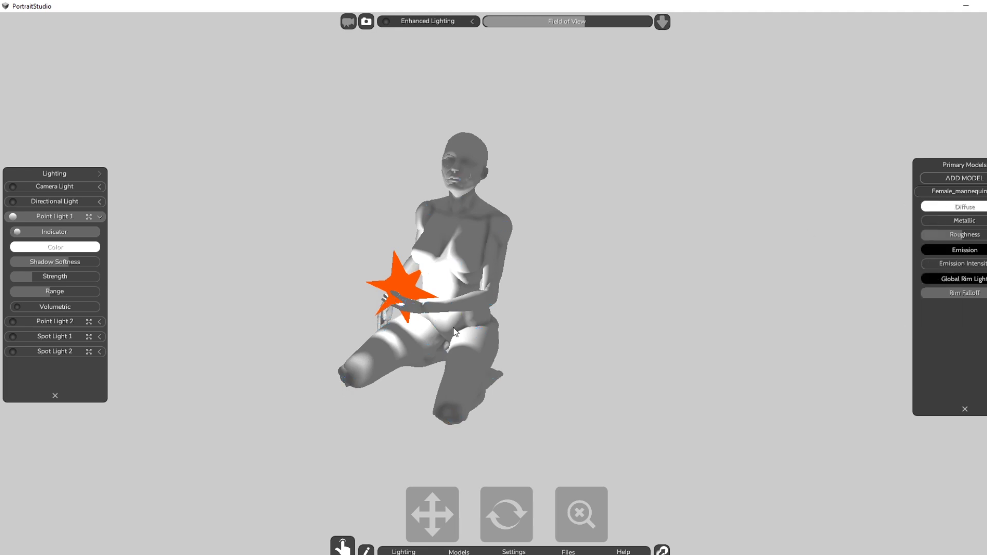
left_click(408, 287)
left_click(18, 232)
left_click(719, 243)
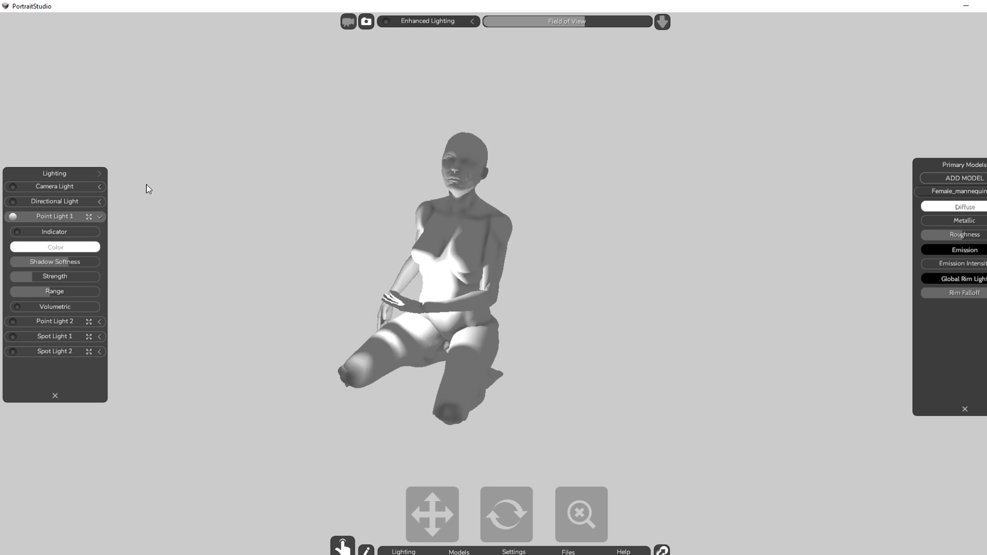
Step: Turn on Directional Light alongside the point light and lower its strength
left_click(11, 203)
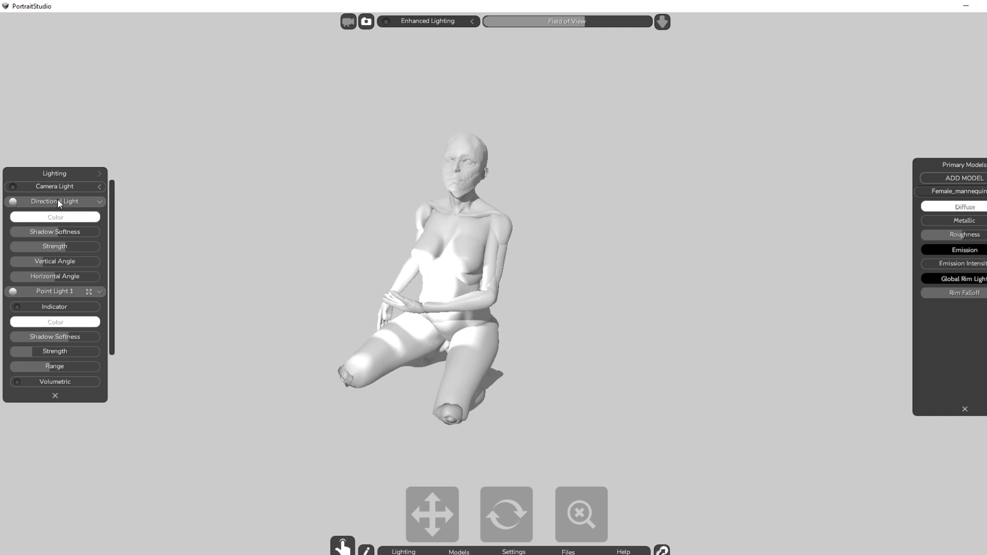
left_click(57, 201)
left_click(12, 202)
left_click_drag(60, 248, 42, 248)
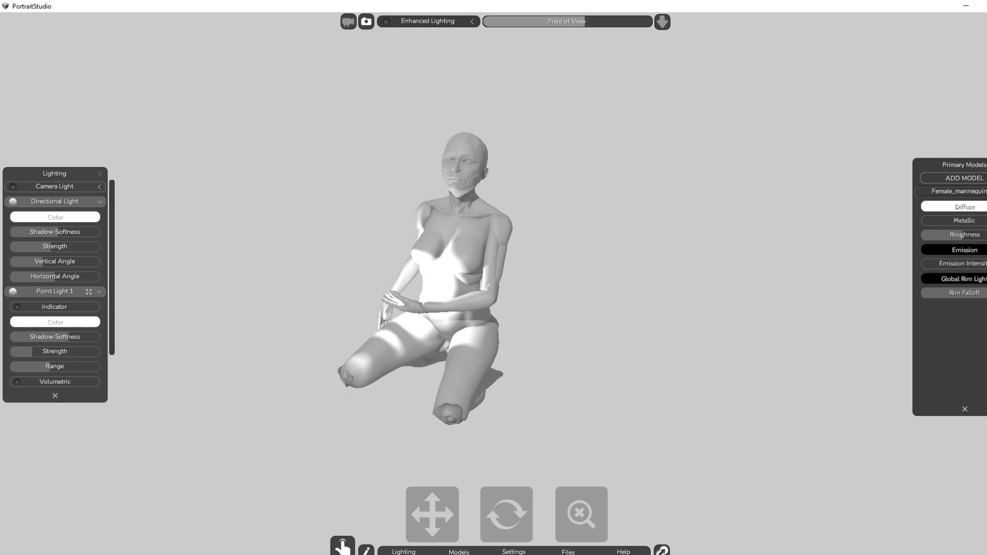
mouse_move(129, 554)
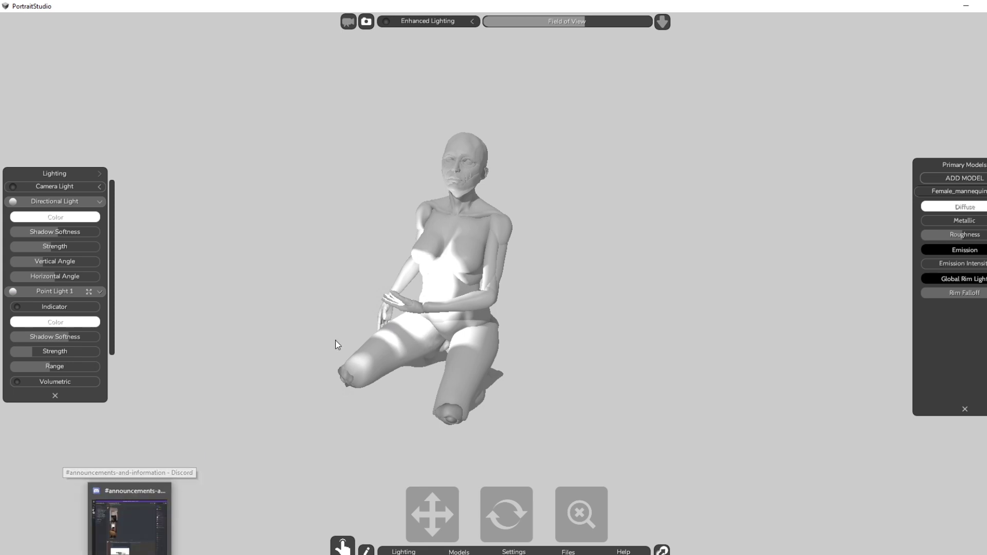
Step: Rotate the raised forearm at the elbow so the hand reaches farther out from the body
left_click(488, 303)
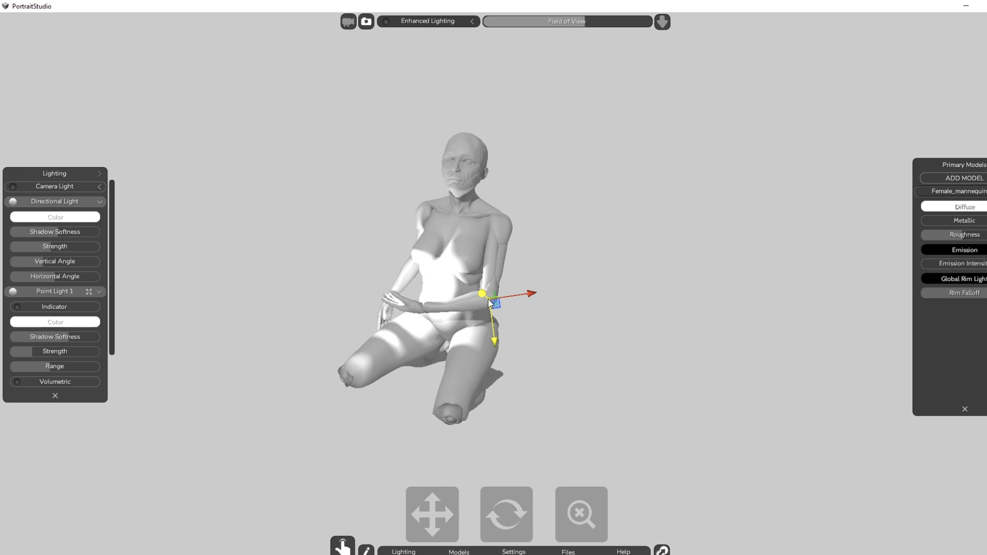
left_click(488, 298)
left_click_drag(488, 299, 493, 291)
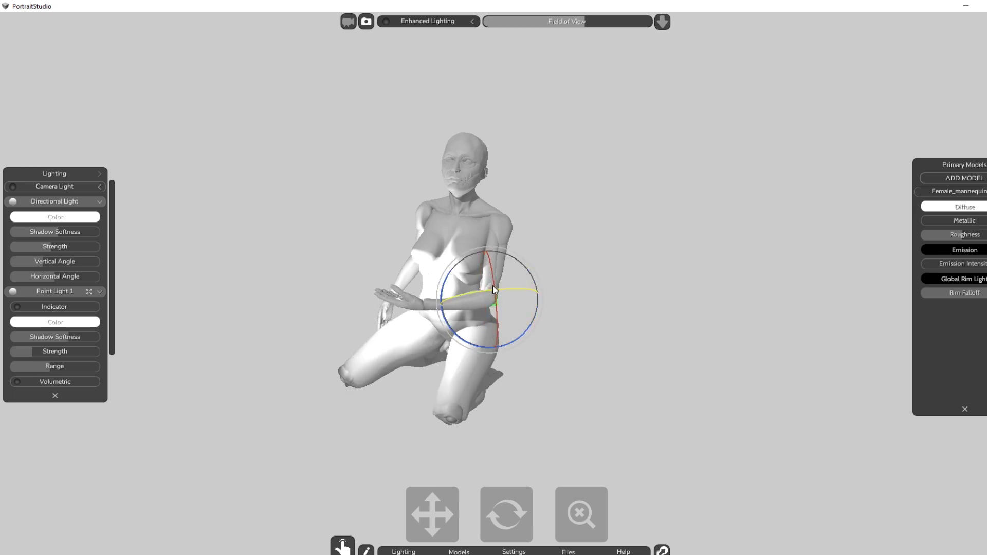
Step: Turn the Point Light 1 indicator back on and shift the light farther out in front of the chest
left_click(418, 290)
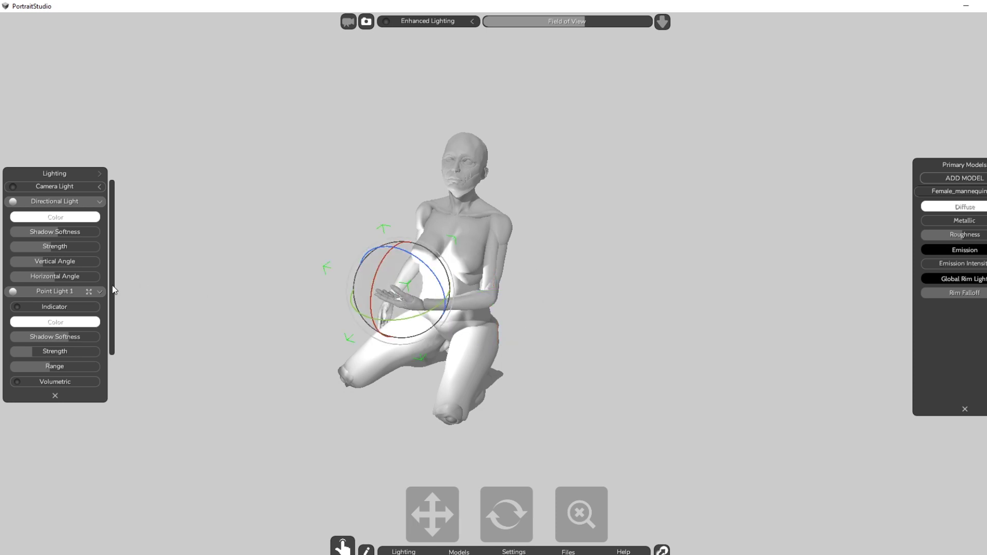
left_click(19, 309)
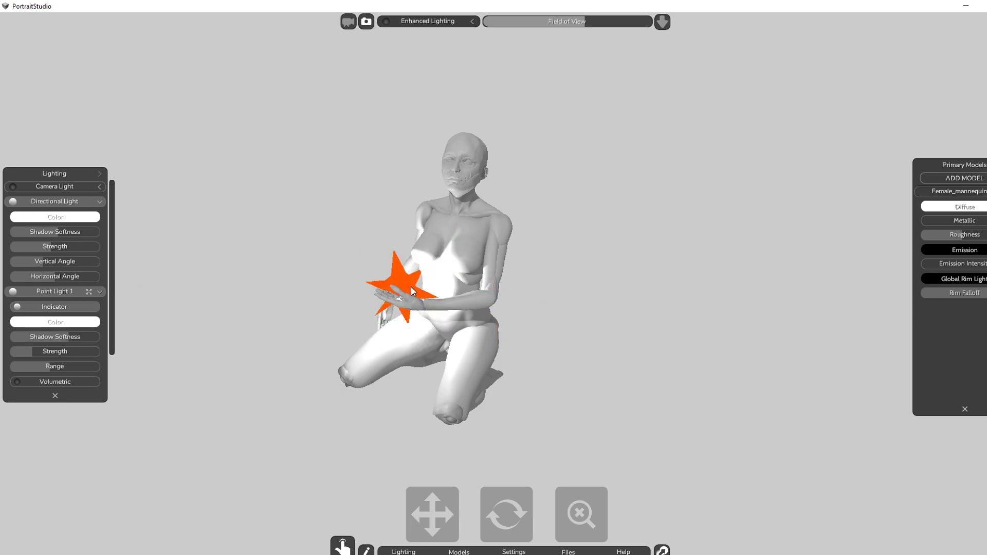
left_click_drag(408, 287, 386, 252)
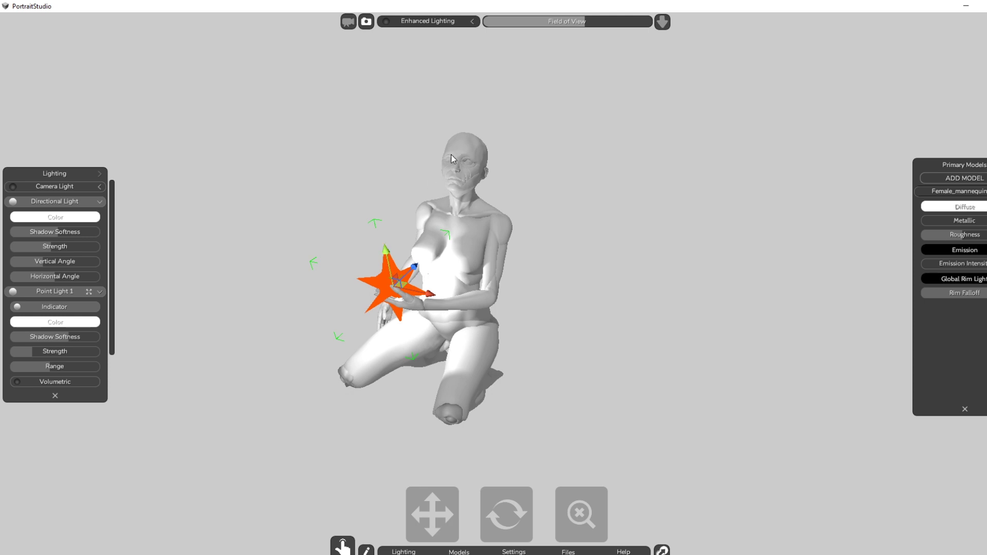
left_click(474, 257)
Step: Switch to Photoshop, paint sampled dark green shading across the top's upper chest, and blend it with the Smudge tool
left_click(132, 514)
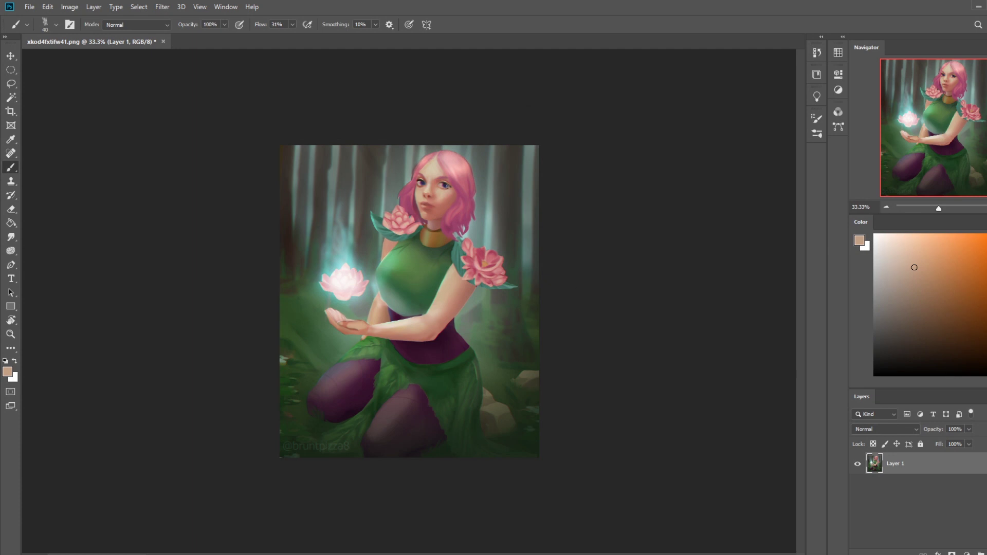
left_click(445, 271, "alt")
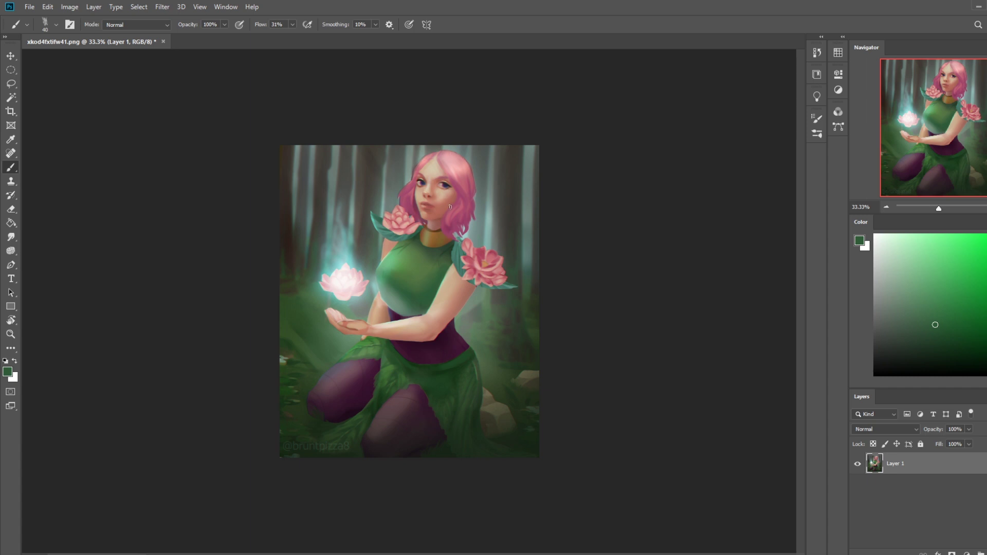
left_click(435, 282, "alt")
left_click_drag(408, 271, 417, 263)
left_click(11, 237)
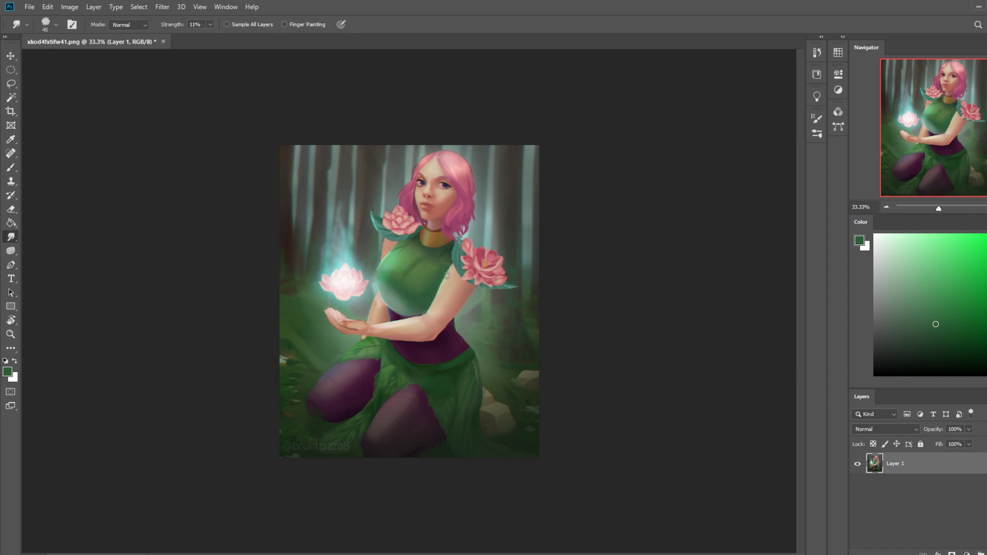
key("bracketleft")
Step: Sample the light green beside the glowing flower, brush a highlight onto the chest, and blend it with the Smudge tool
key("b")
left_click(388, 292, "alt")
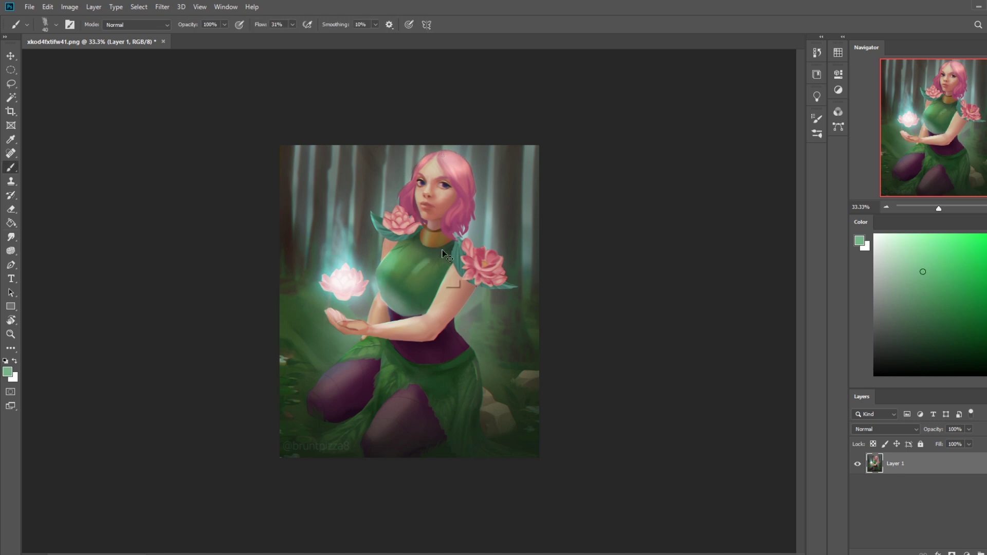
key("ctrl")
left_click_drag(427, 260, 407, 273)
left_click(10, 237)
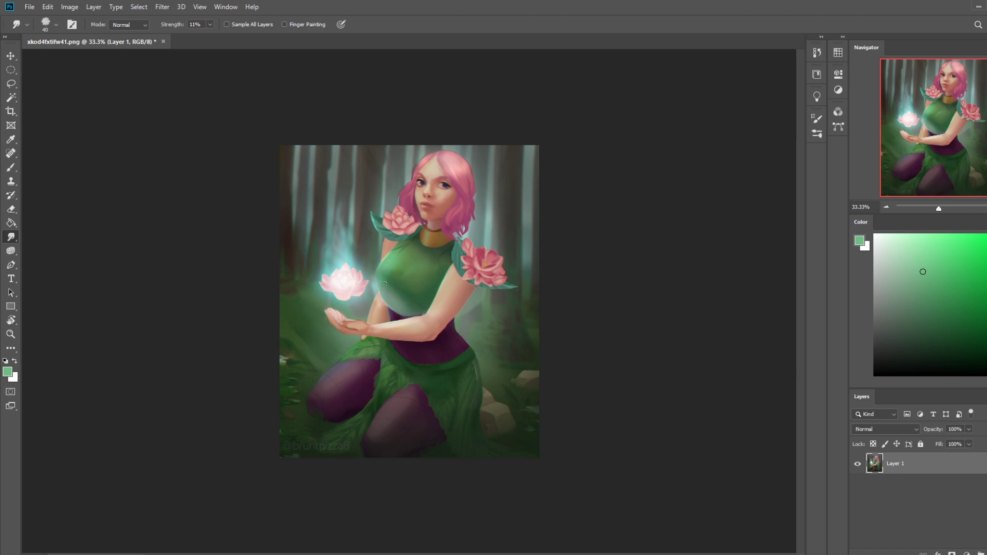
Step: Sample a dark green from the top and paint shadow beside the flowered shoulder
key("b")
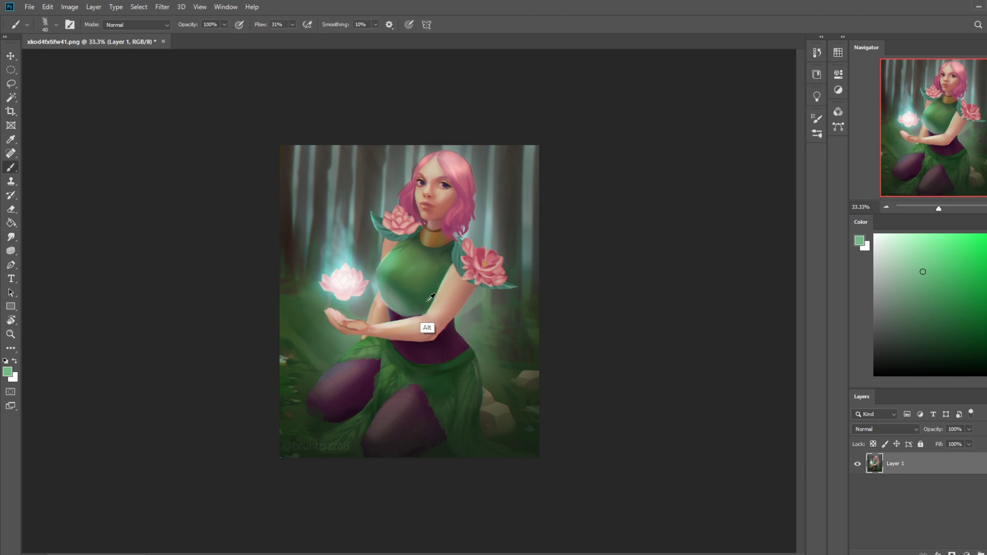
left_click(440, 277, "alt")
left_click_drag(450, 265, 461, 262)
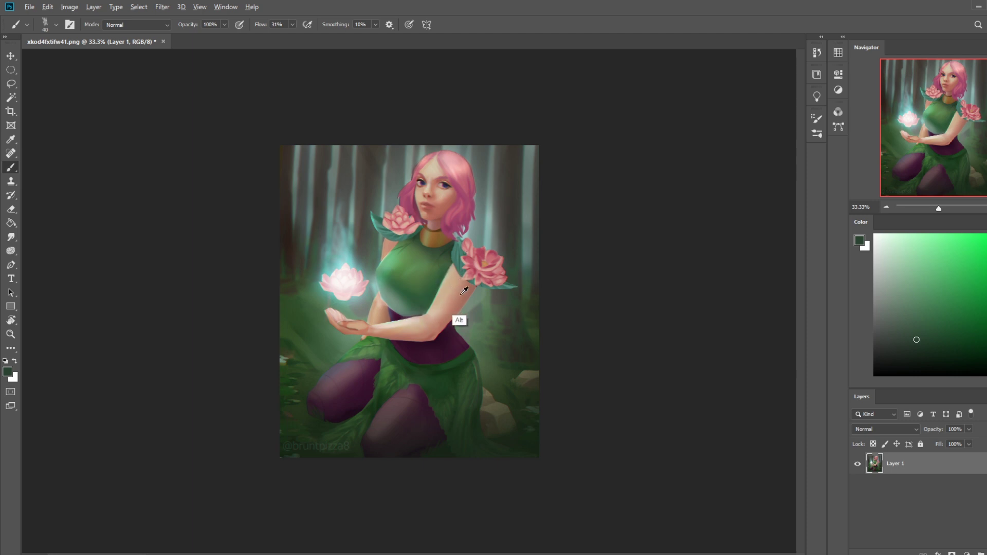
Step: Add a new layer, paint a sampled reddish-brown shadow on the upper arm below the flower, and undo the last stroke
left_click(470, 257, "alt")
key("ctrl+shift+alt+n")
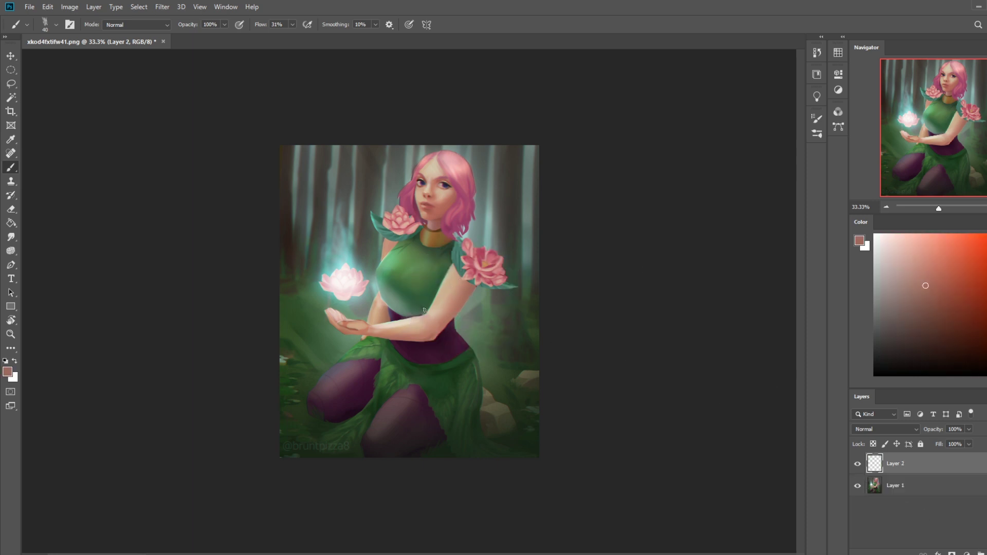
left_click_drag(426, 302, 460, 286)
key("ctrl+z")
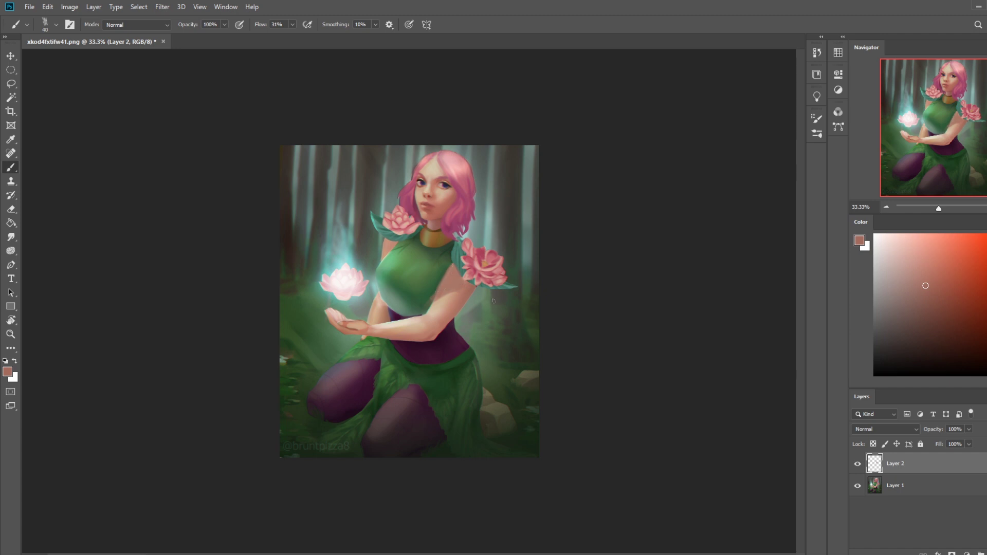
key("ctrl+minus")
key("ctrl+minus")
key("ctrl+minus")
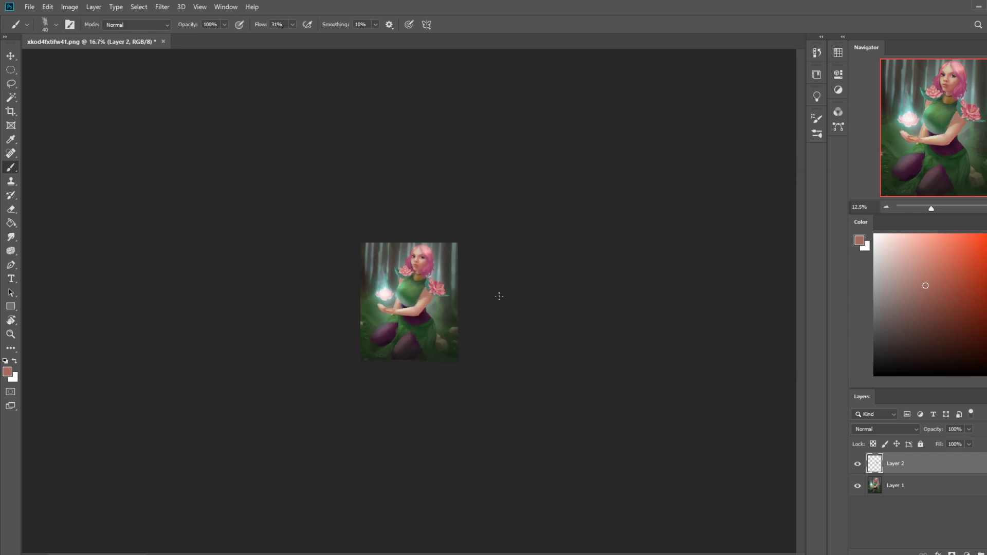
Step: Soften the upper-arm shadow with a soft round eraser, enlarging the eraser to 600 px
key("z")
left_click_drag(333, 246, 459, 359)
key("e")
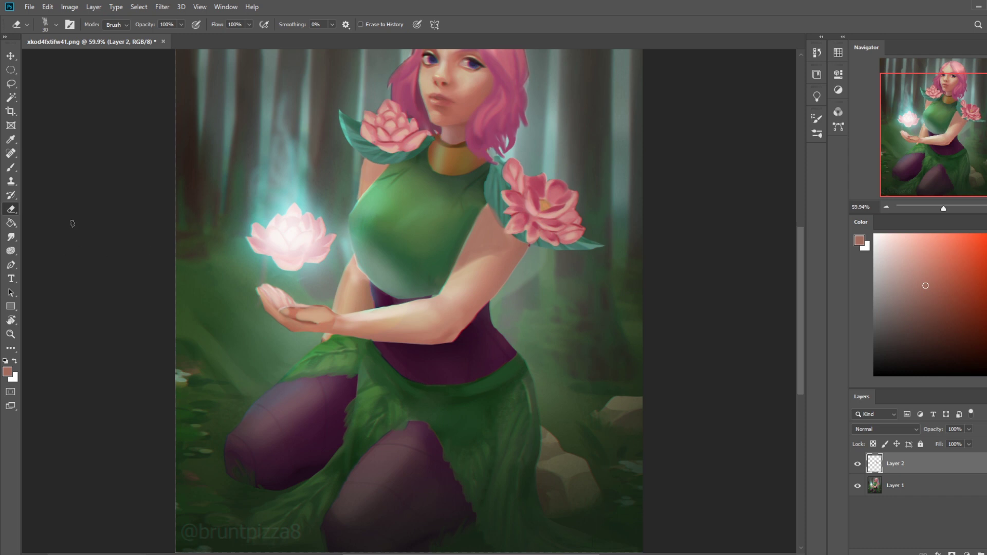
right_click(469, 269)
left_click_drag(540, 214, 663, 213)
key("Return")
key("bracketleft")
key("bracketleft")
key("bracketleft")
key("bracketleft")
key("bracketleft")
key("bracketleft")
key("bracketleft")
key("bracketleft")
key("bracketleft")
key("bracketright")
key("bracketright")
key("bracketright")
key("bracketright")
key("bracketright")
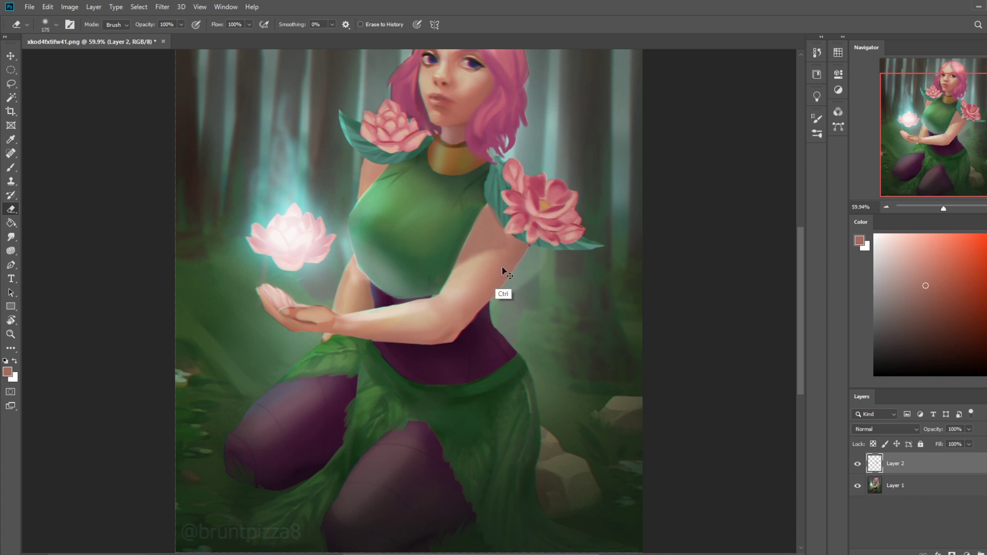
key("ctrl")
key("ctrl+minus")
key("ctrl+minus")
key("ctrl+minus")
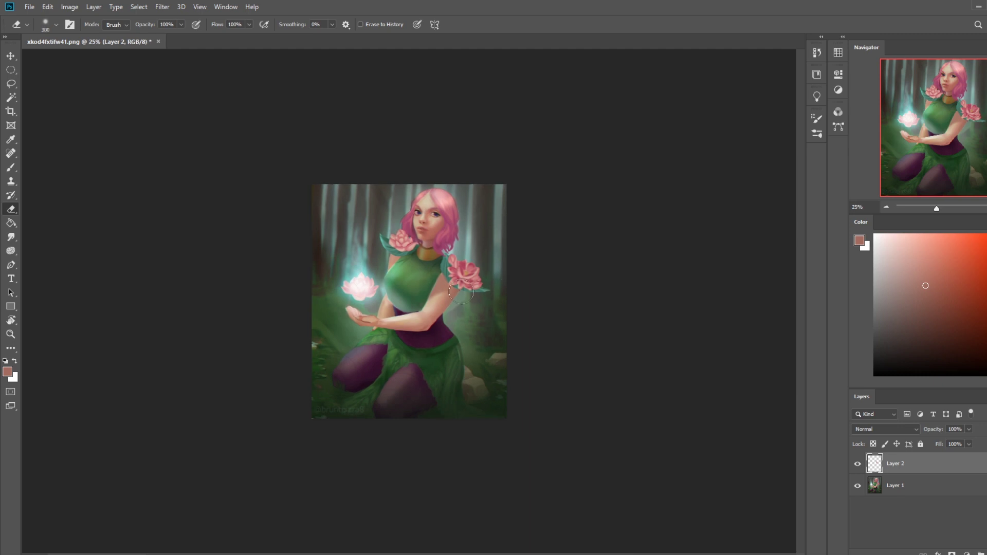
key("bracketleft")
key("bracketleft")
key("bracketleft")
key("bracketleft")
key("bracketright")
key("bracketright")
key("bracketright")
key("bracketright")
Step: Compare the painting's arm and leg shading with the lit figure in PortraitStudio, and return to Photoshop
mouse_move(149, 554)
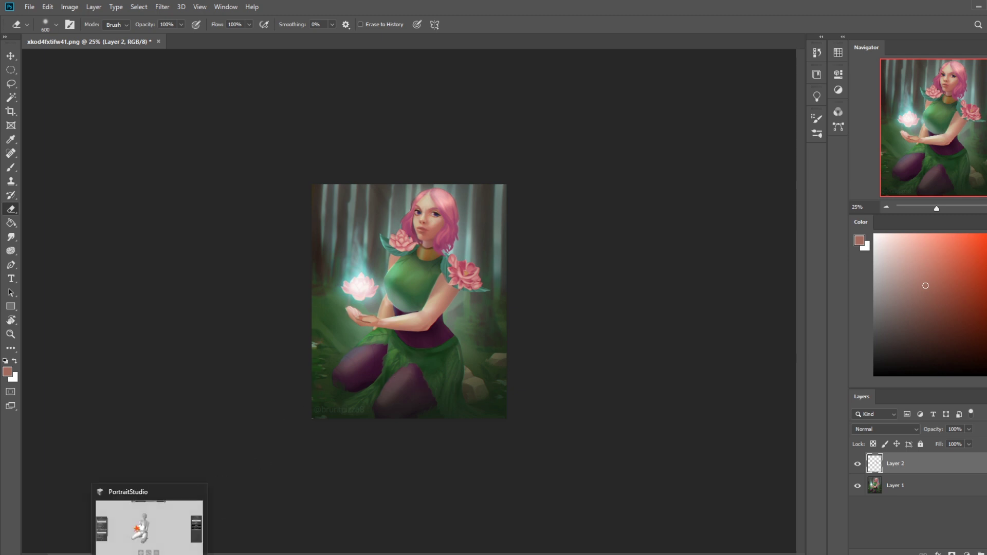
left_click(147, 527)
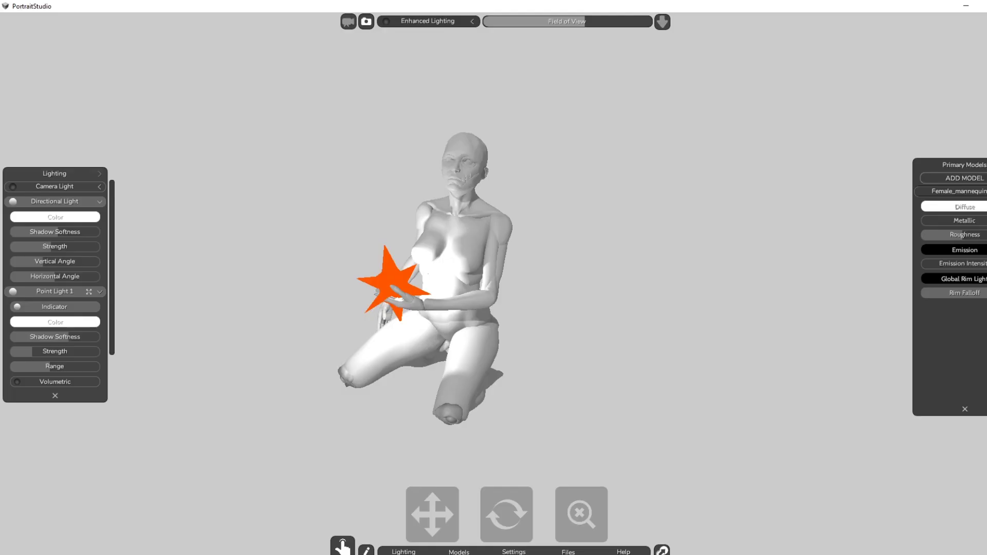
key("alt+Tab")
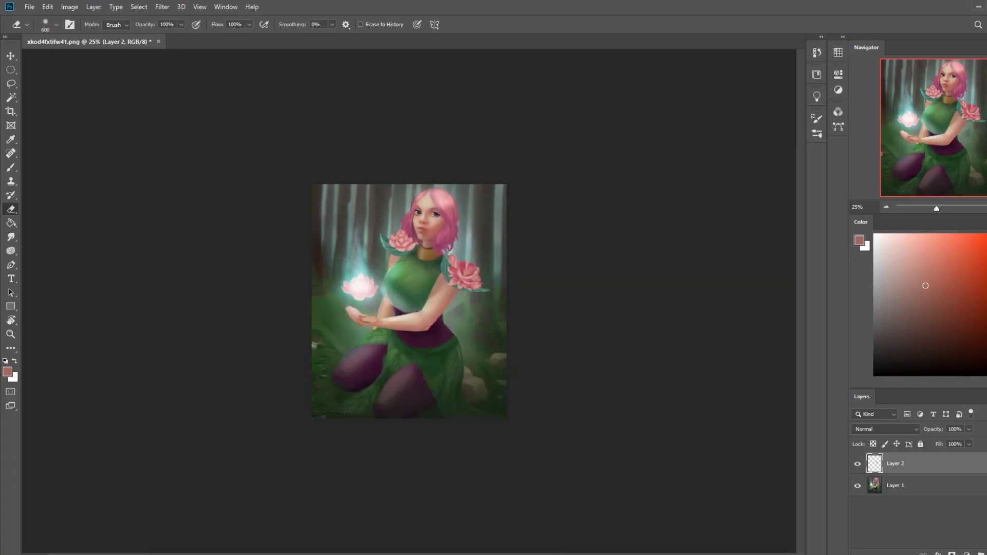
key("alt+Tab")
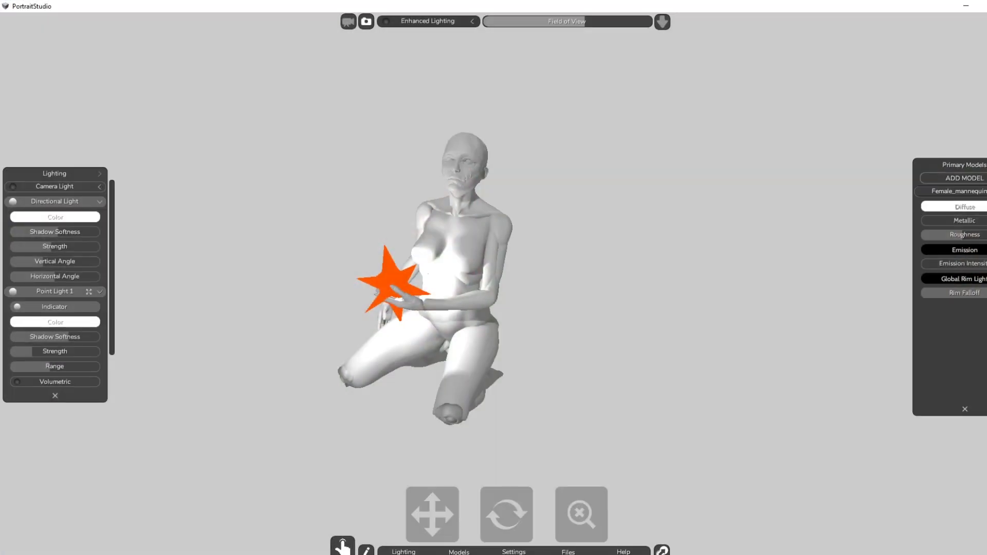
key("alt+Tab")
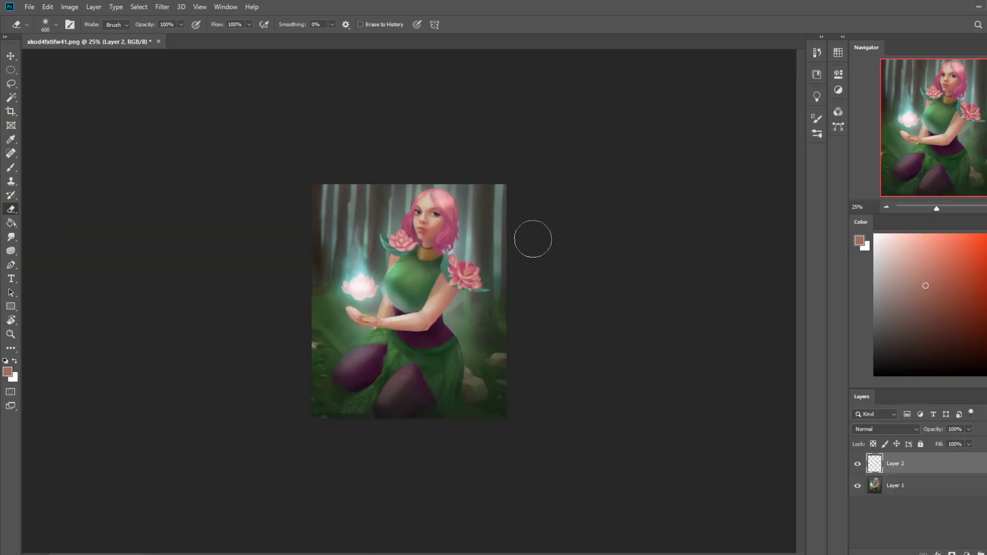
Step: Sample a dark purple from the legs and paint shadow over the purple knee below the open hand
key("b")
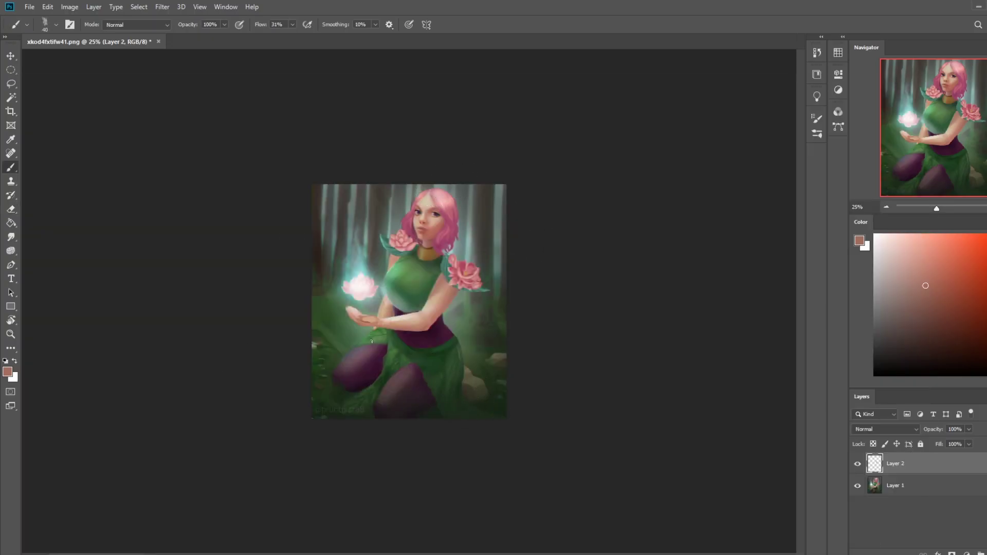
left_click(376, 367, "alt")
key("bracketright")
mouse_move(346, 353)
left_mouse_down()
mouse_move(376, 350)
mouse_move(353, 375)
mouse_move(331, 363)
mouse_move(366, 382)
left_mouse_up()
Step: Soften the knee shadow with a soft eraser enlarged to 800 px, then set the eraser to the 80 px dry-oil brush
key("e")
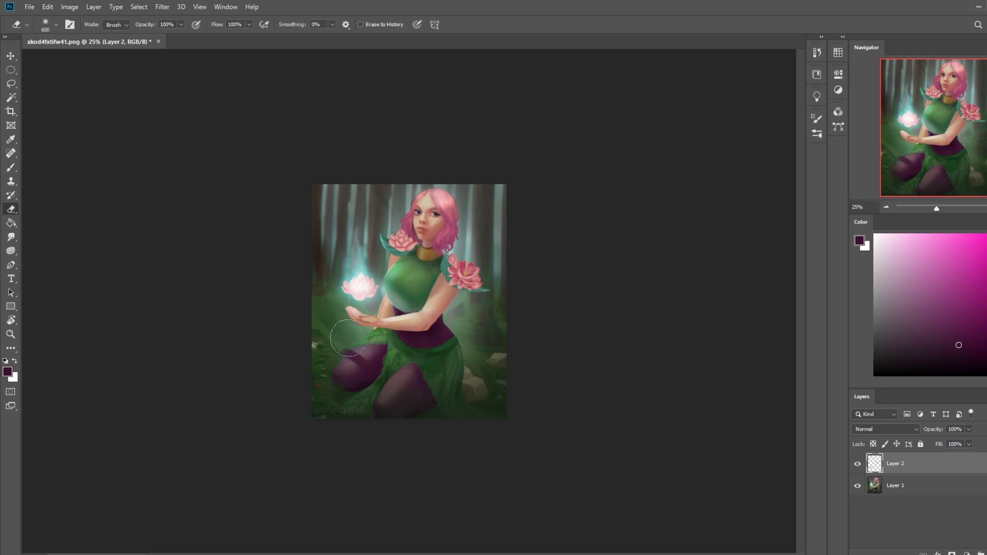
left_click(454, 352)
left_click(657, 285)
key("bracketright")
key("w")
key("e")
right_click(438, 296)
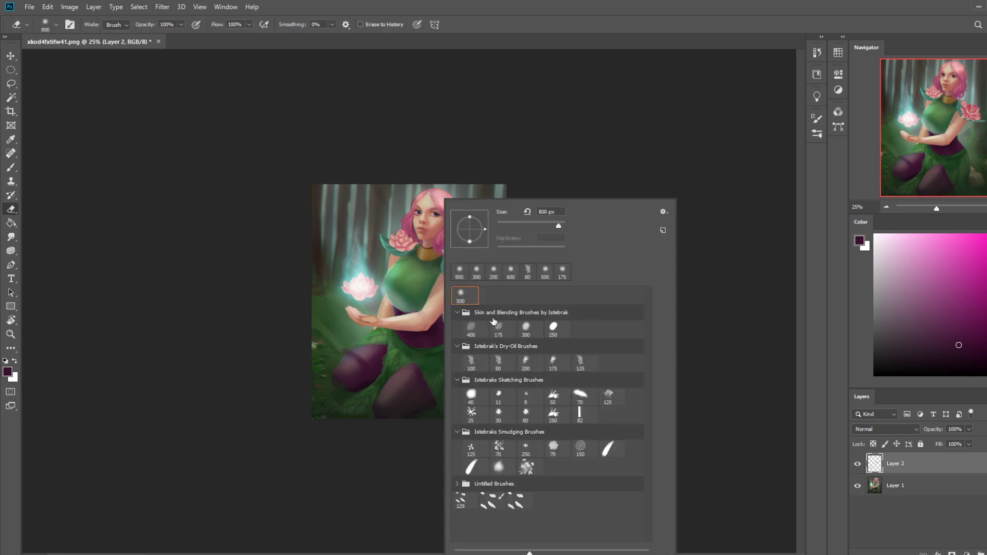
left_click(499, 362)
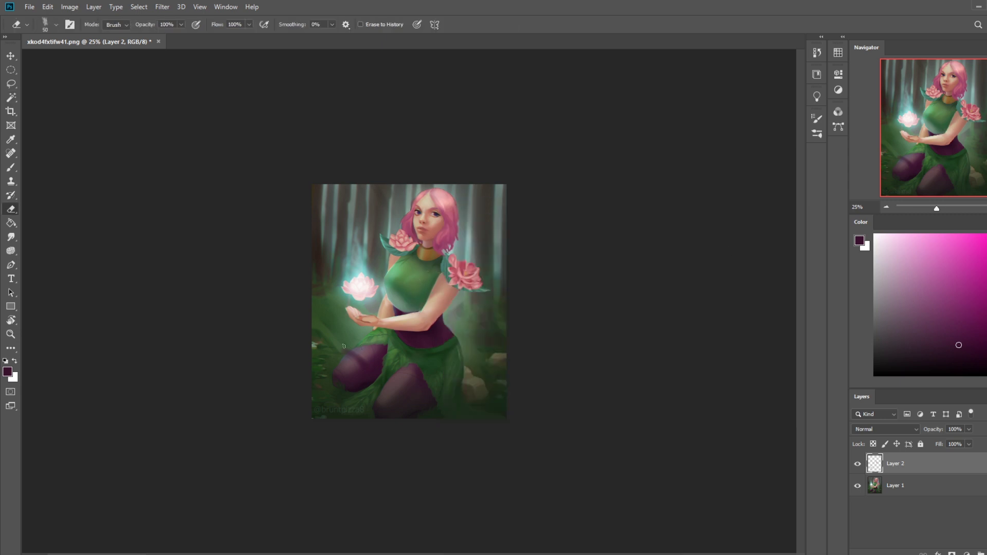
Step: Deepen the shadow across the same knee with a 700 px soft round brush, and set the eraser to a soft 500 px tip
key("b")
right_click(415, 292)
double_click(431, 295)
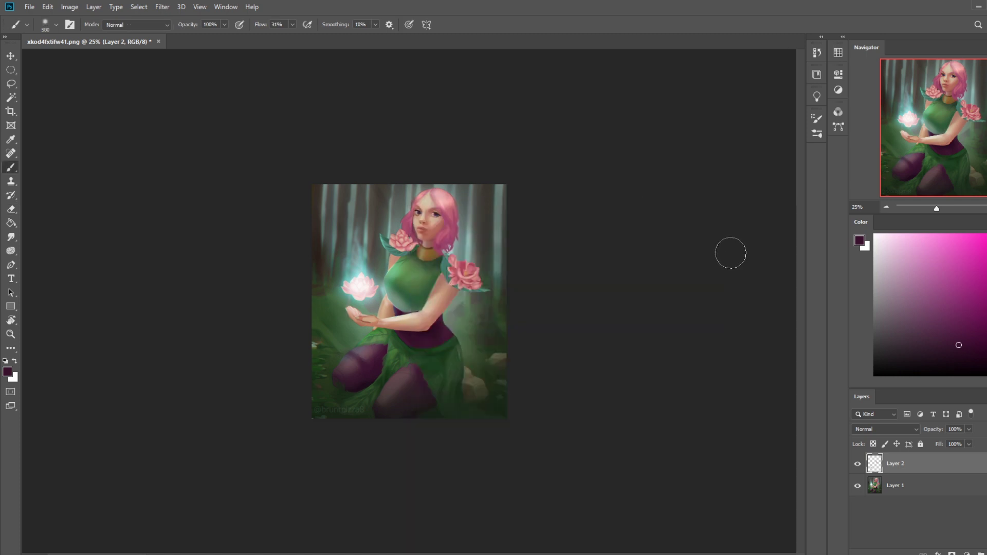
key("bracketright")
key("bracketright")
mouse_move(355, 356)
left_mouse_down()
mouse_move(364, 374)
mouse_move(350, 352)
left_mouse_up()
key("e")
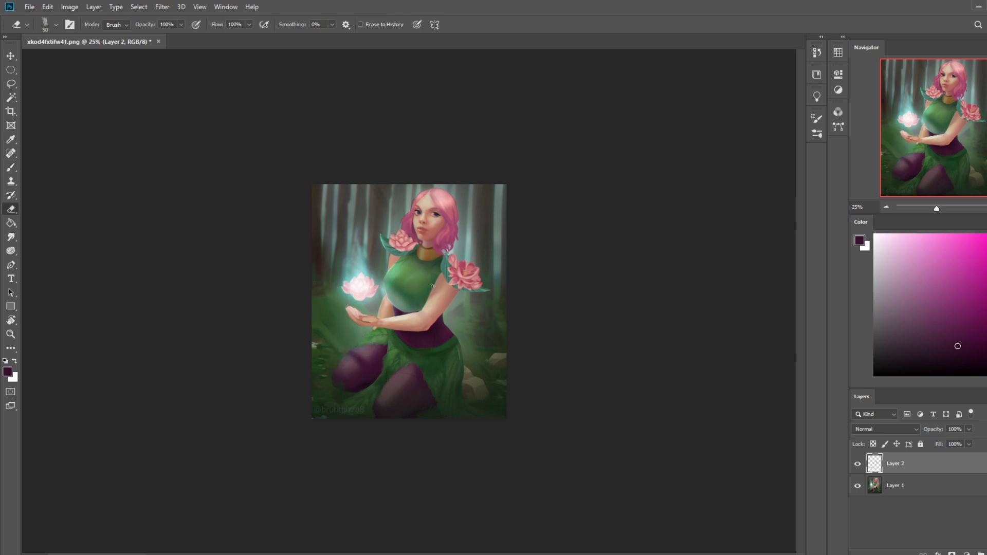
right_click(435, 308)
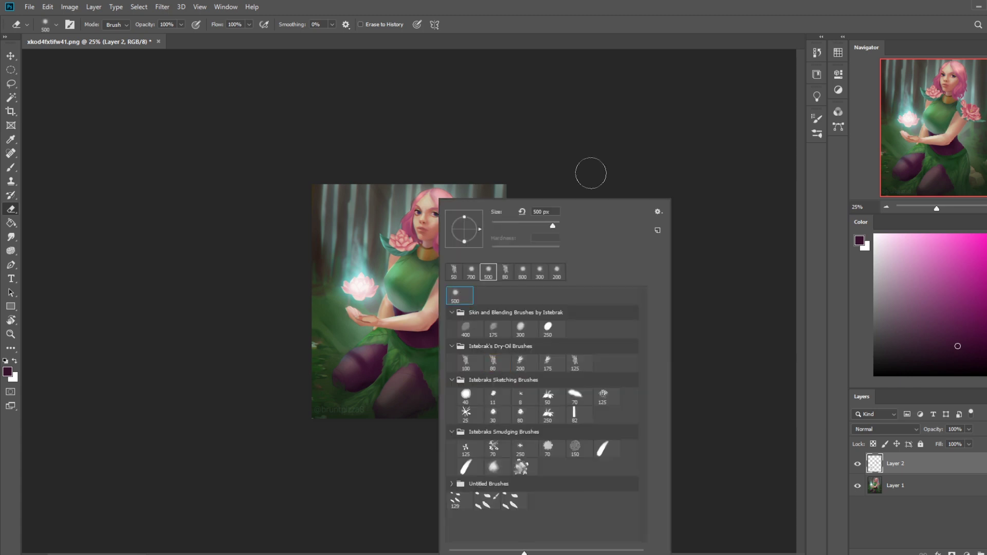
left_click(563, 198)
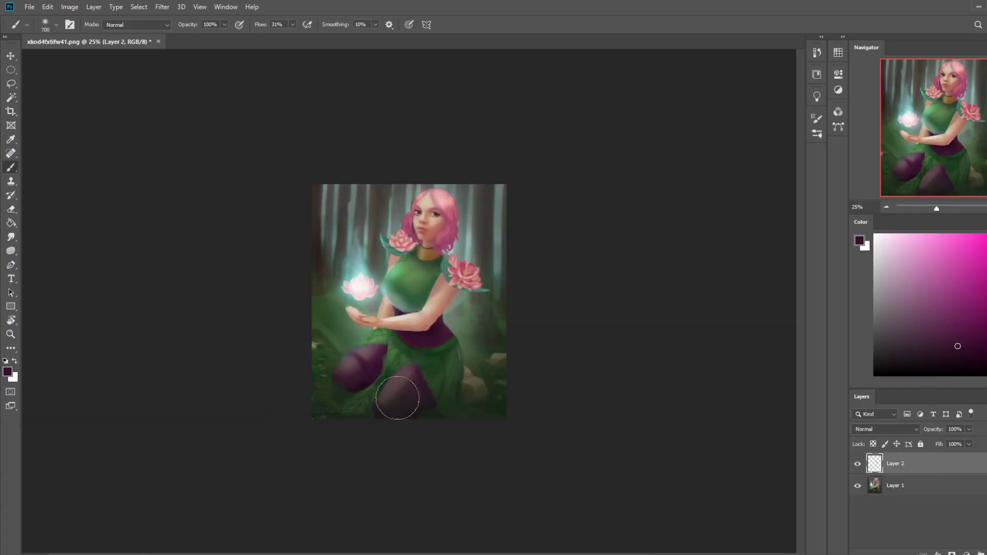
Step: Sample a darker purple, shade the lower part of the front thigh, and clean the edges with the 80 px dry-oil eraser
left_click(408, 378, "alt")
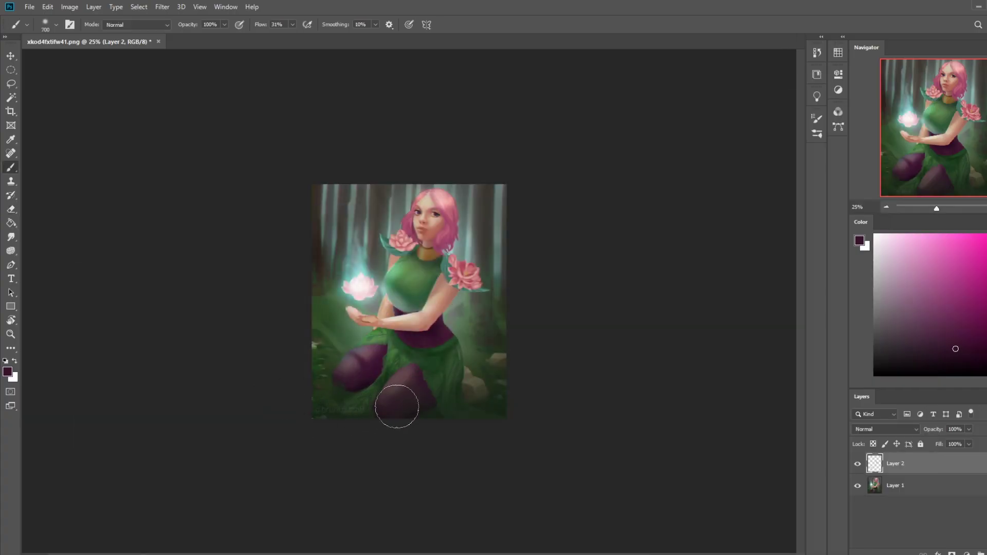
key("e")
right_click(497, 275)
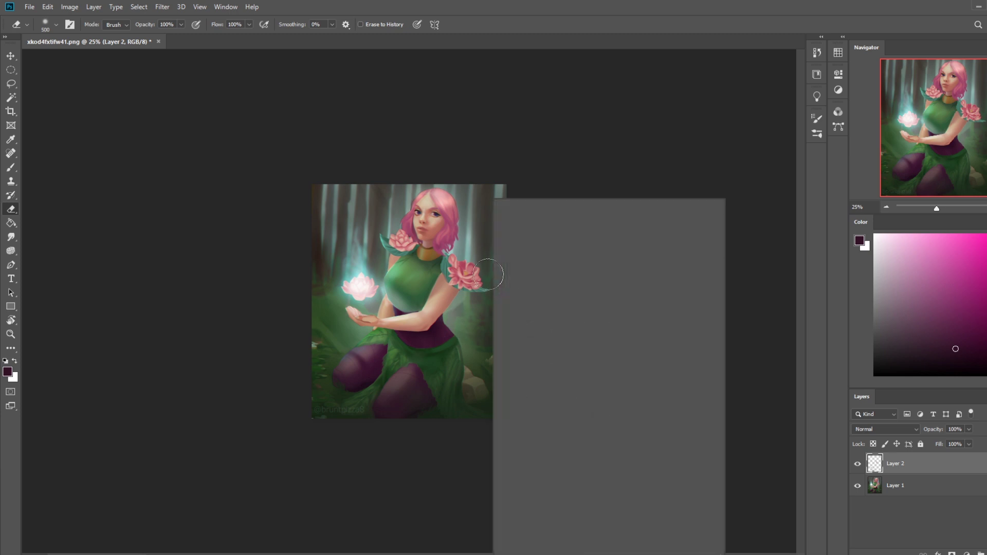
double_click(553, 363)
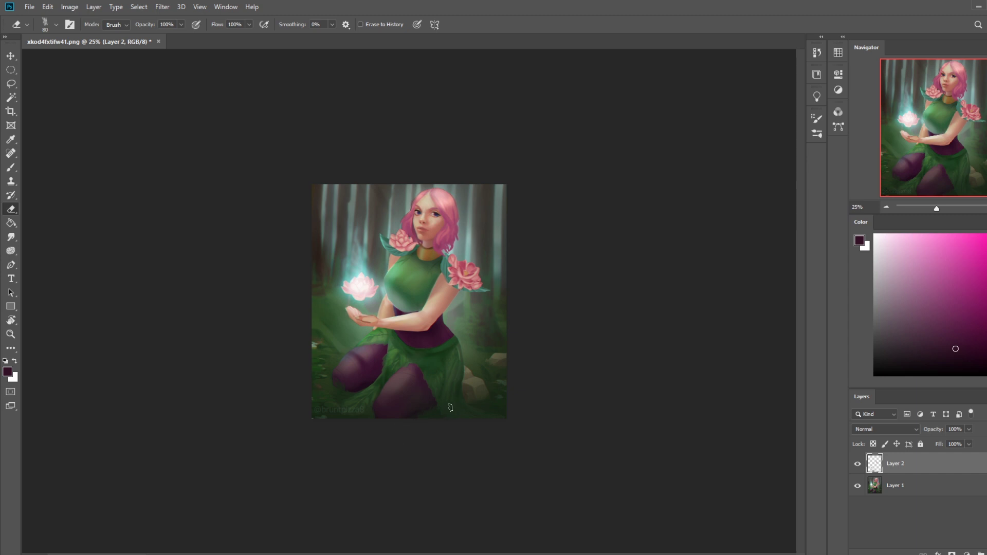
Step: Darken the outer side of the far knee with the 700 px brush, and soften the shading with a 1000 px soft eraser
key("b")
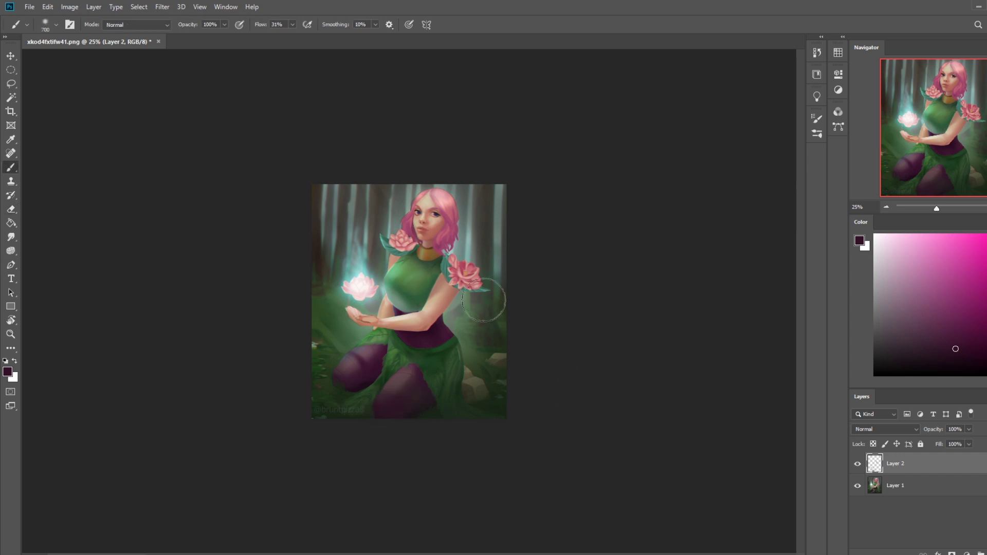
mouse_move(337, 362)
left_mouse_down()
mouse_move(354, 354)
mouse_move(367, 376)
mouse_move(355, 355)
left_mouse_up()
key("e")
right_click(426, 273)
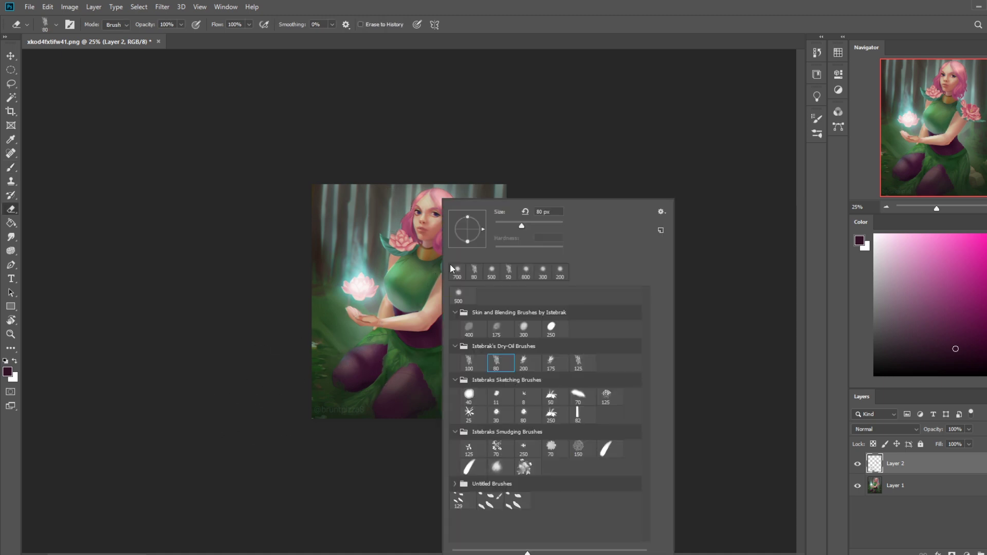
left_click(463, 295)
left_click(643, 144)
key("bracketright")
key("bracketright")
key("bracketright")
key("bracketright")
key("bracketright")
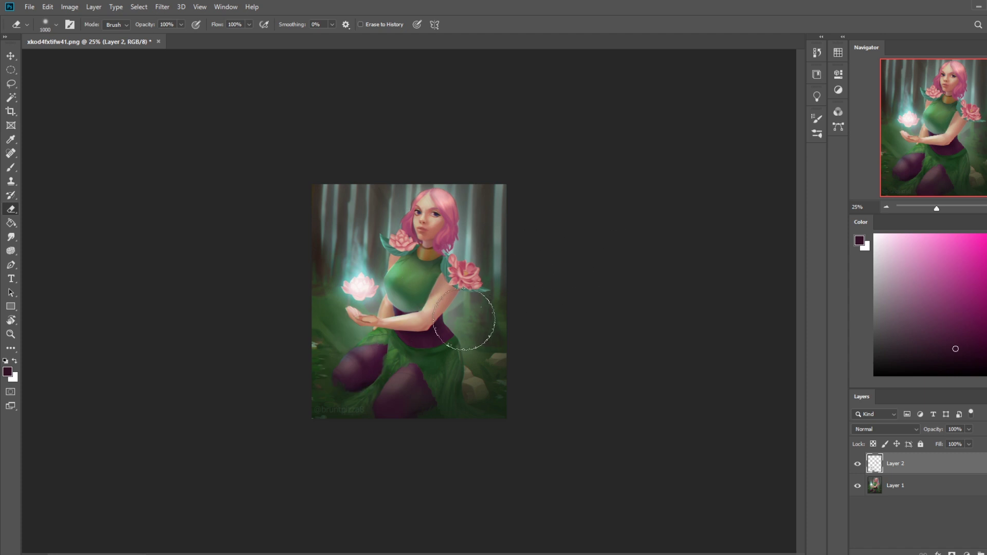
Step: Sample a green near the hip, merge the shading layer into the painting, and add a new layer
key("b")
left_click(460, 358, "alt")
right_click(920, 469)
left_click(921, 329)
left_click(981, 553)
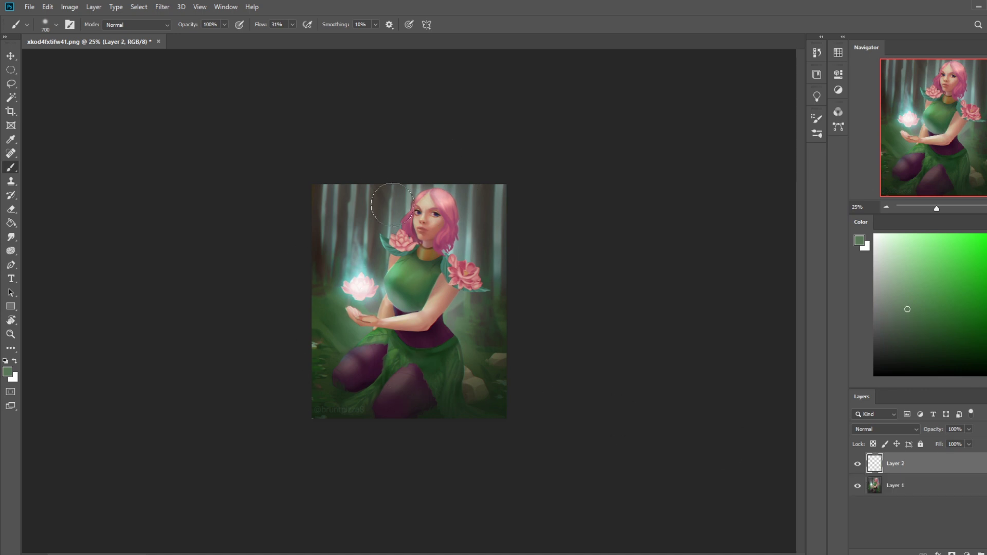
Step: Sample a grey-green beside the arm, paint haze over the hip with a 900 px soft brush, and clean it with a dry-oil eraser
key("alt")
left_click(460, 301, "alt")
key("bracketleft")
key("bracketleft")
key("bracketleft")
key("bracketright")
key("bracketright")
key("bracketright")
key("bracketright")
key("bracketright")
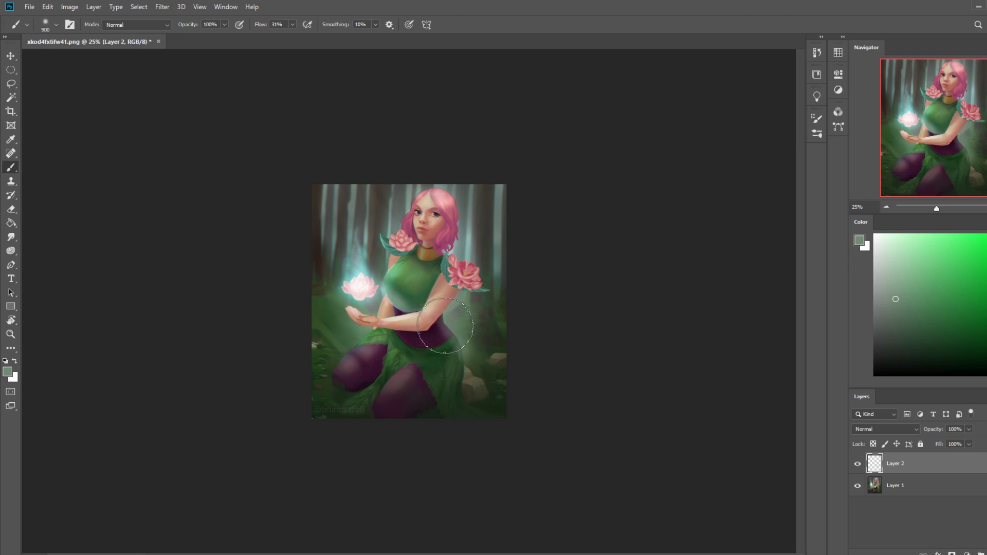
key("e")
right_click(424, 292)
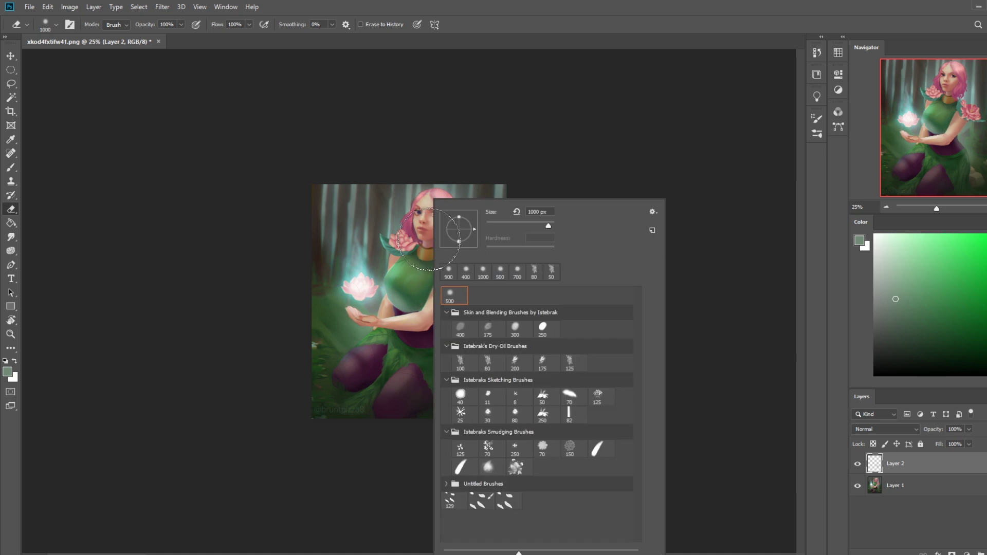
left_click(561, 142)
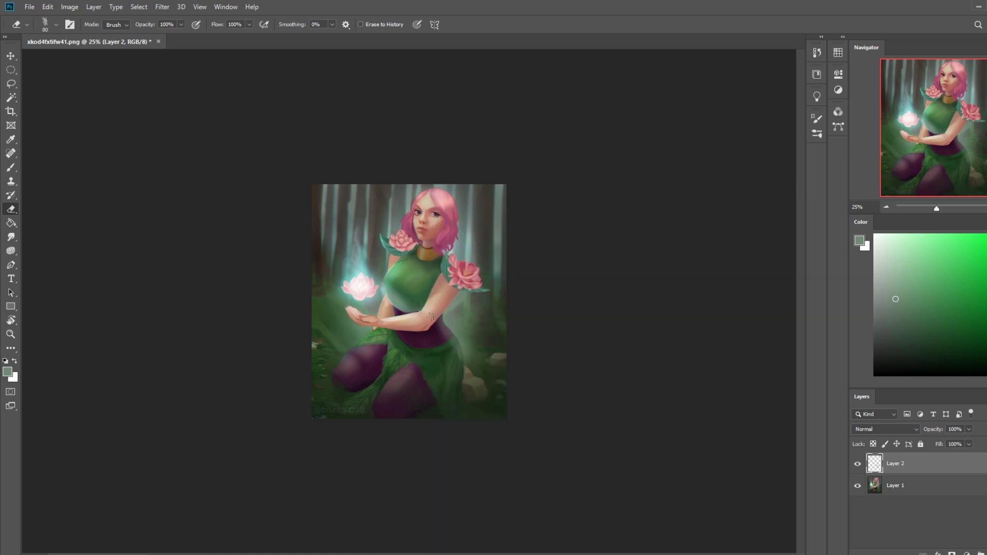
Step: Sample a blue-grey from the forest background to tint the waist edge, erase the excess, and switch to smudging at 11% strength
key("b")
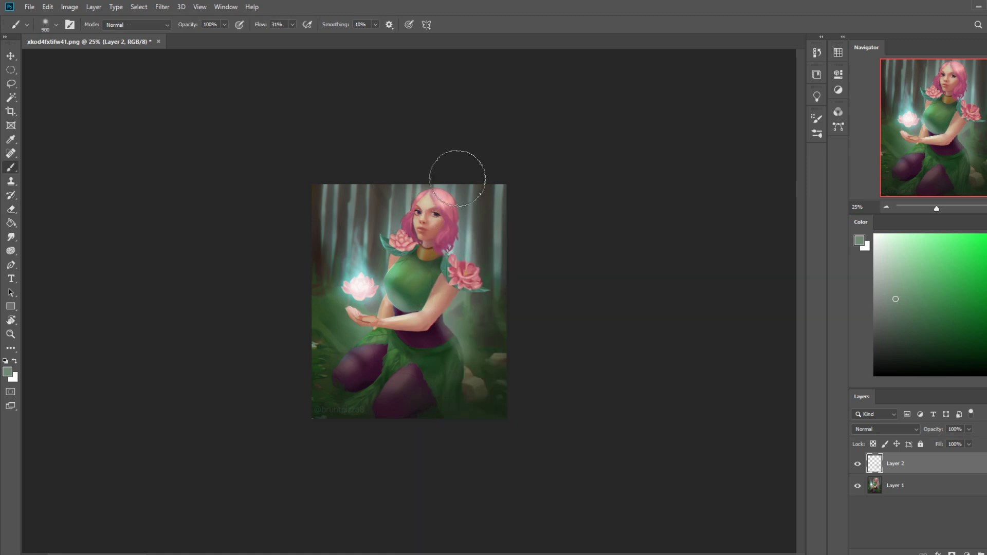
left_click(498, 199, "alt")
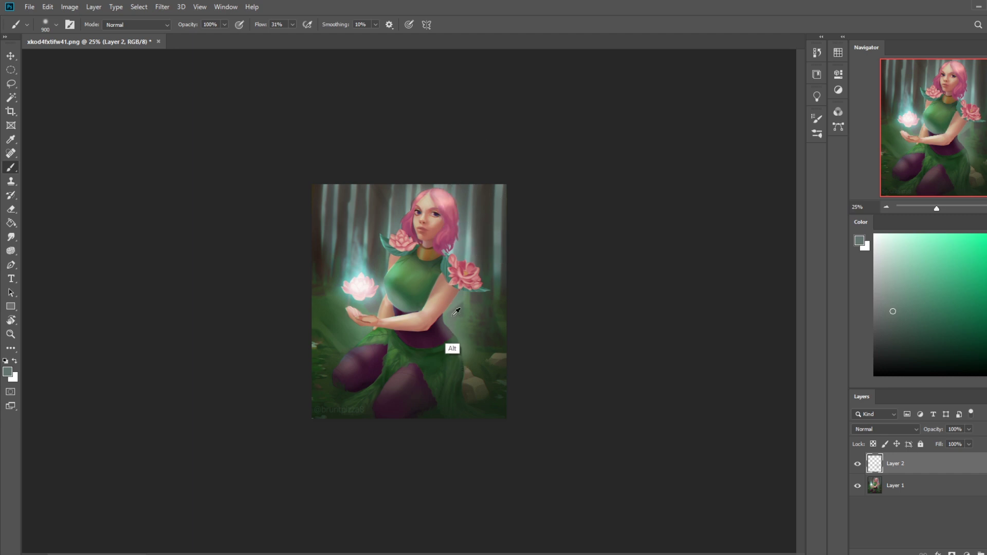
key("e")
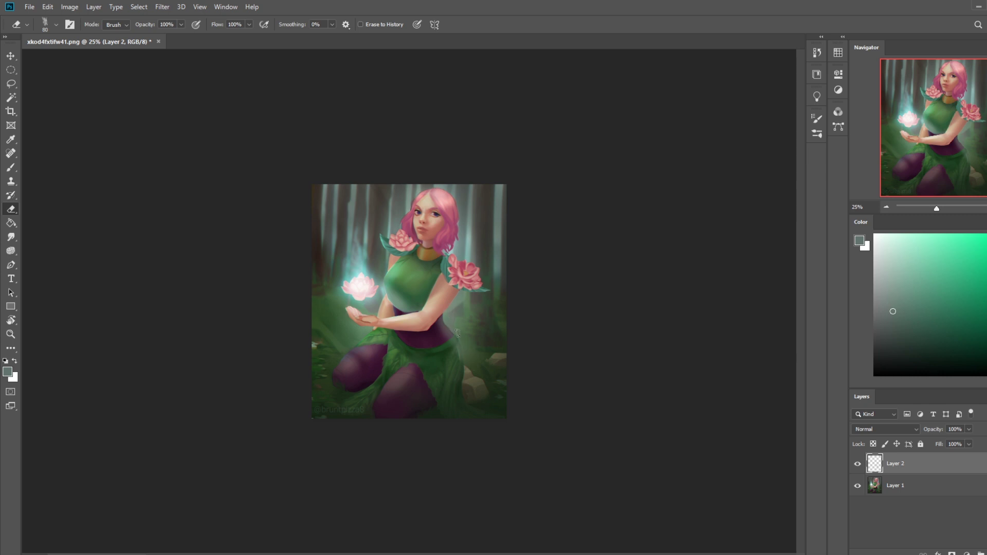
left_click(11, 237)
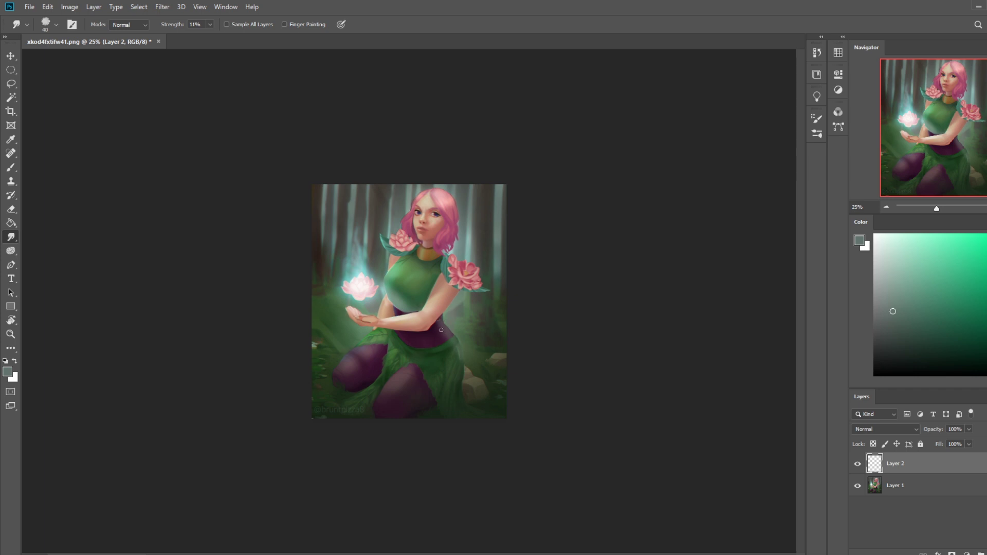
Step: Soften the haze around the waist and hip with a soft round eraser enlarged to 1100 px
key("e")
right_click(487, 291)
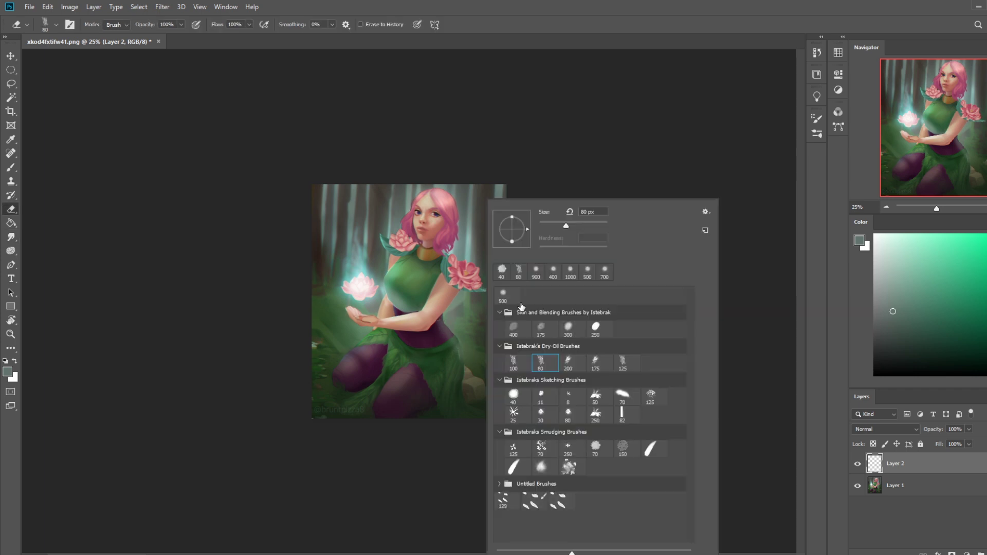
left_click(600, 226)
key("Return")
key("bracketright")
key("bracketright")
key("bracketright")
key("bracketright")
key("bracketright")
key("bracketright")
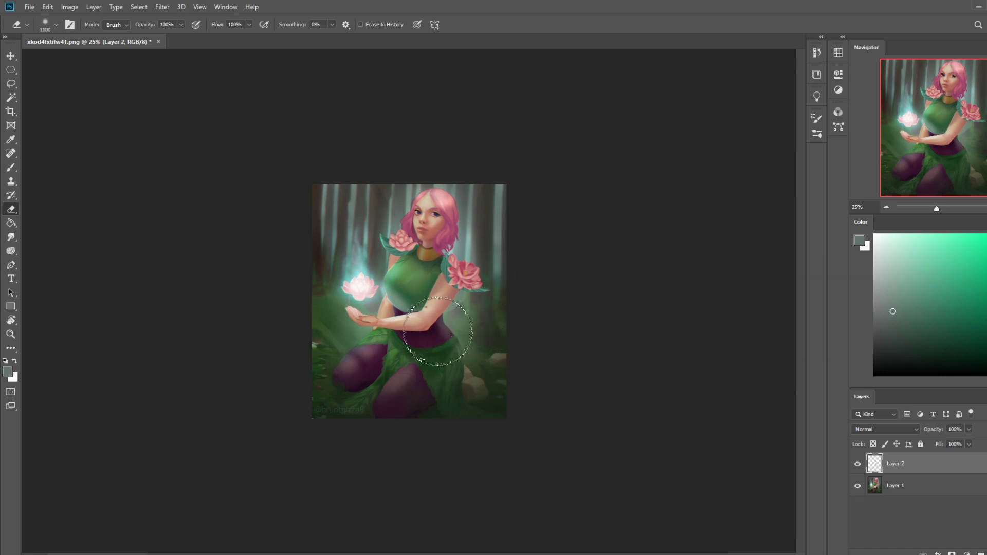
Step: Pick a pale blue from a sampled background tone, paint light along the back of the upper arm, and add a new layer
key("b")
key("alt")
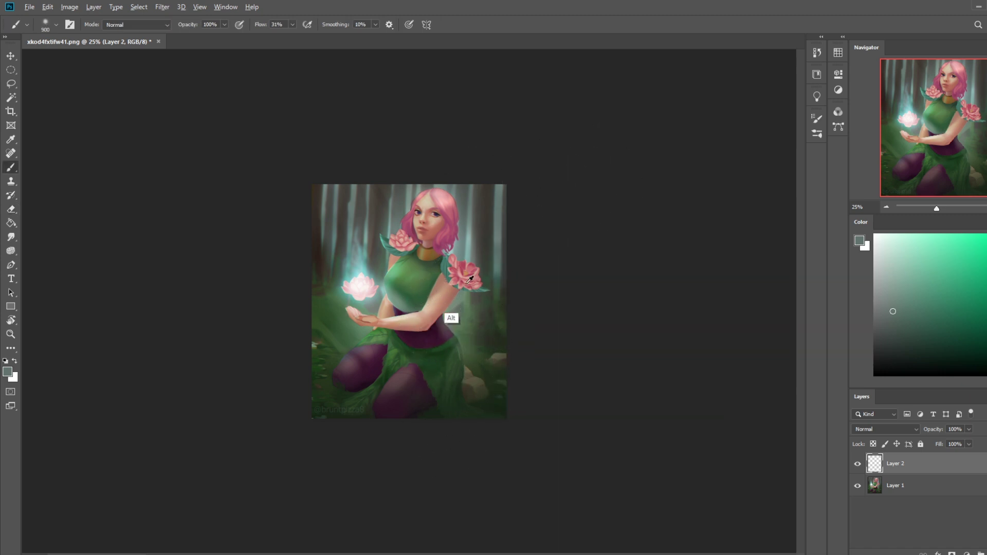
left_click(489, 234, "alt")
left_click(891, 253)
left_click(984, 258)
key("bracketleft")
key("bracketleft")
key("bracketleft")
left_click_drag(454, 295, 435, 324)
key("ctrl+shift+alt+n")
key("bracketright")
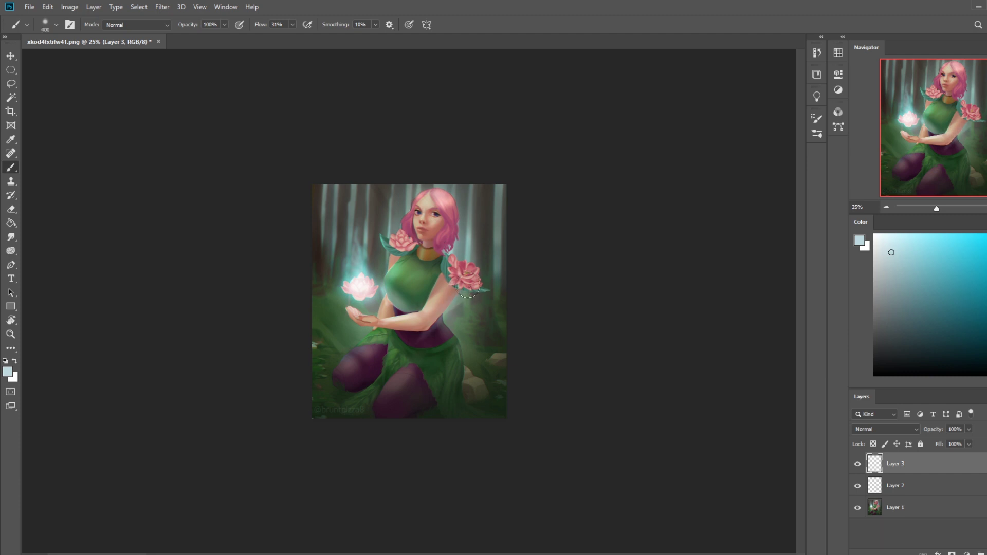
Step: Trim the pale blue light with a dry-oil eraser, and smudge it at 11% strength with a 25 px brush
key("e")
right_click(446, 255)
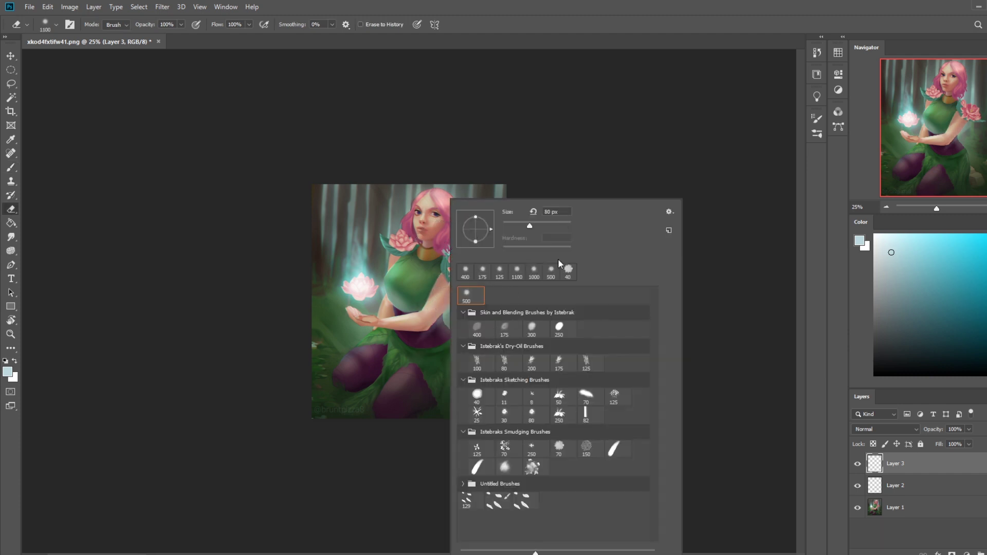
double_click(504, 366)
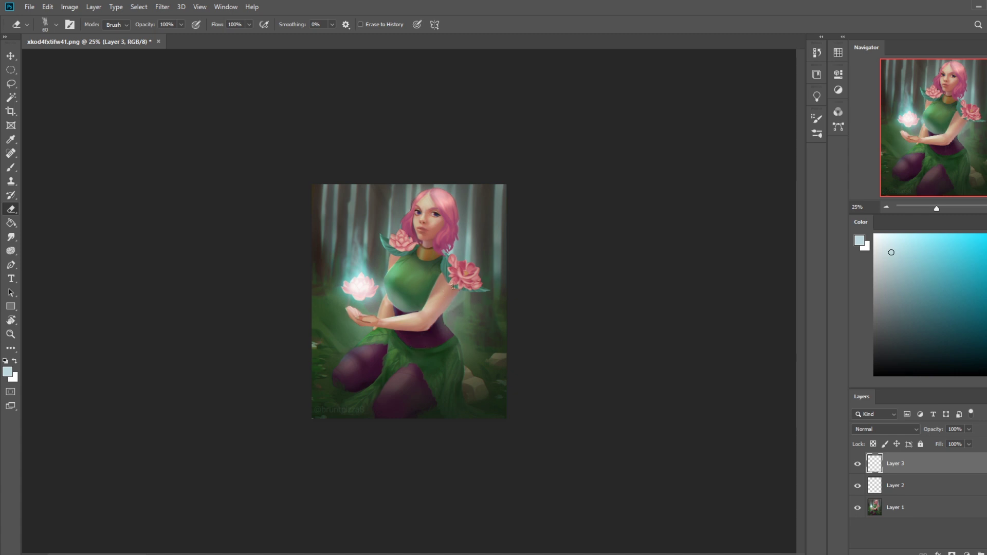
key("r")
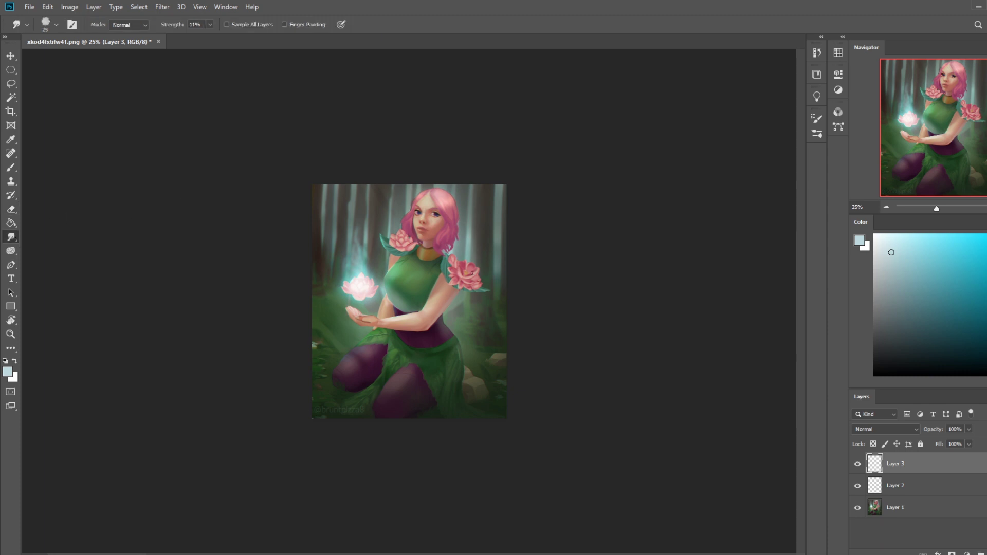
Step: Strengthen the light by duplicating Layer 3 and merging the copy down into it
key("ctrl+j")
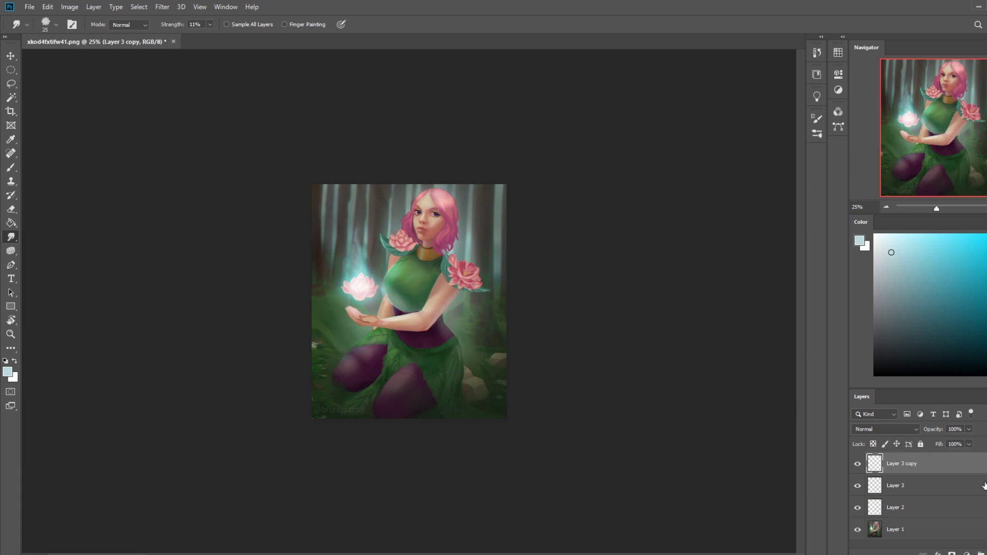
right_click(916, 465)
left_click(879, 324)
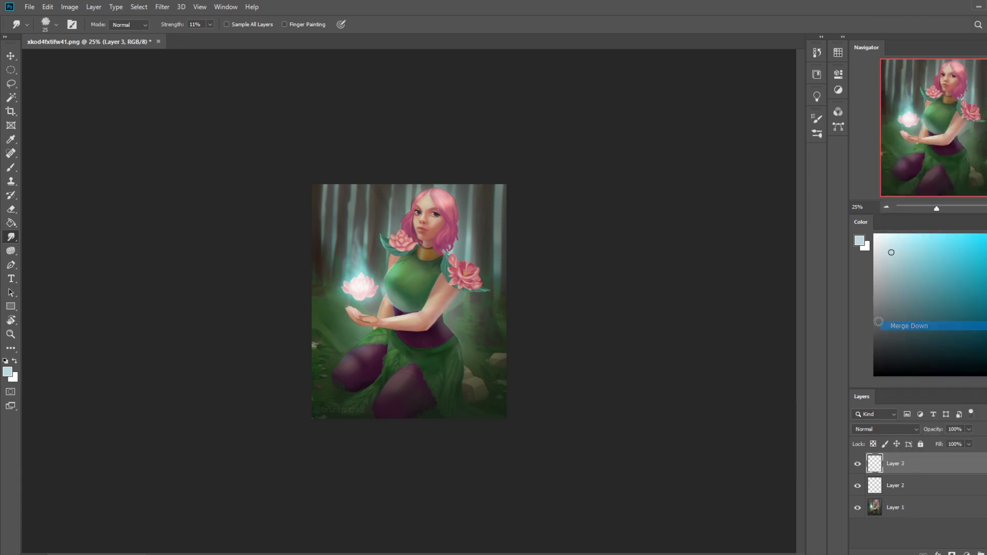
Step: Clean up the strengthened light with the 60 px dry-oil eraser, and compare the painting with Layer 3 hidden and shown
key("e")
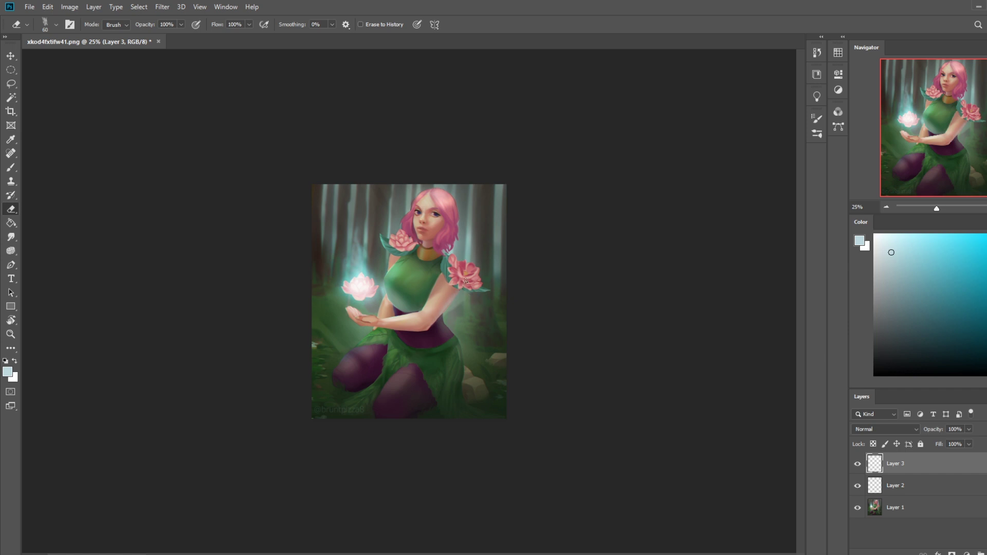
key("b")
left_click(858, 464)
left_click(858, 464)
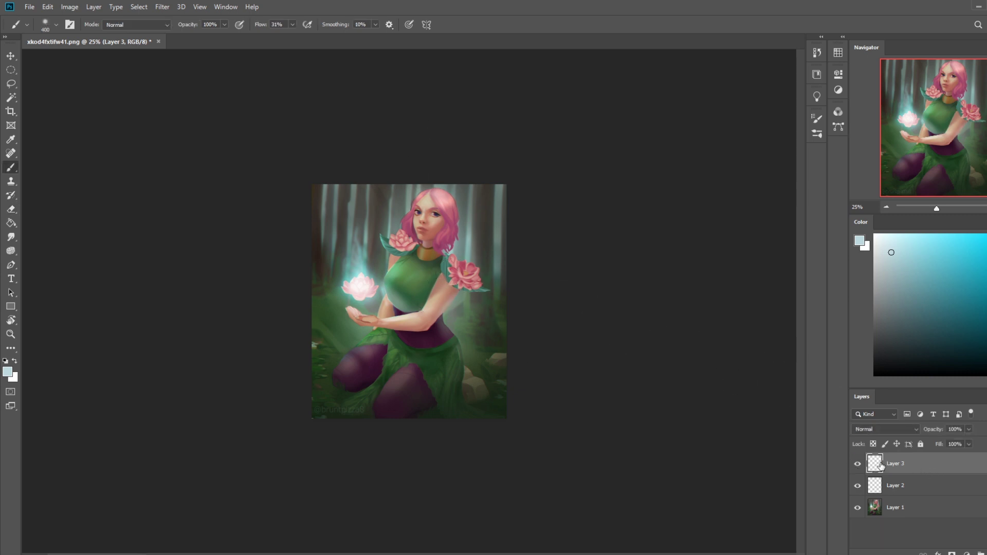
Step: Merge Layer 2 and Layer 3 down into Layer 1
right_click(903, 487)
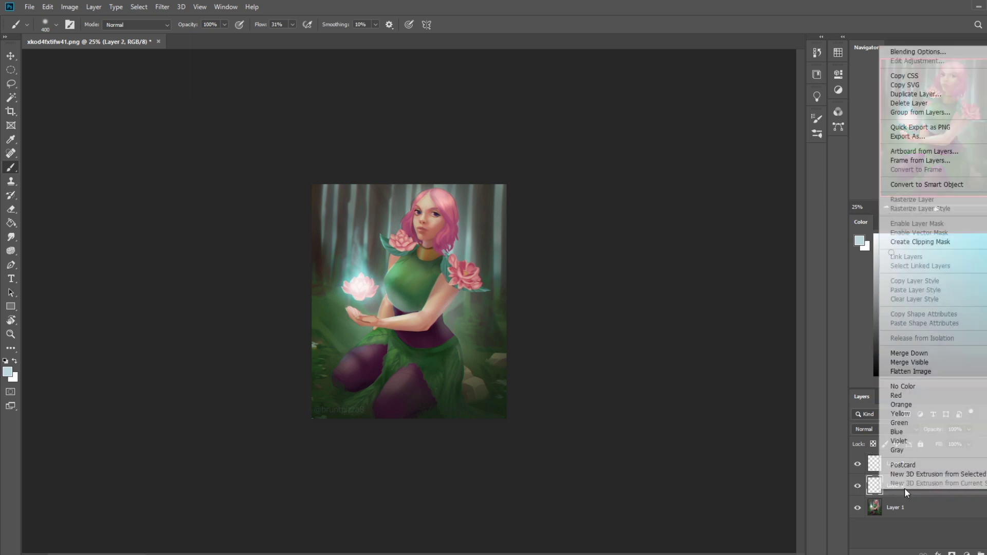
left_click(933, 354)
right_click(905, 473)
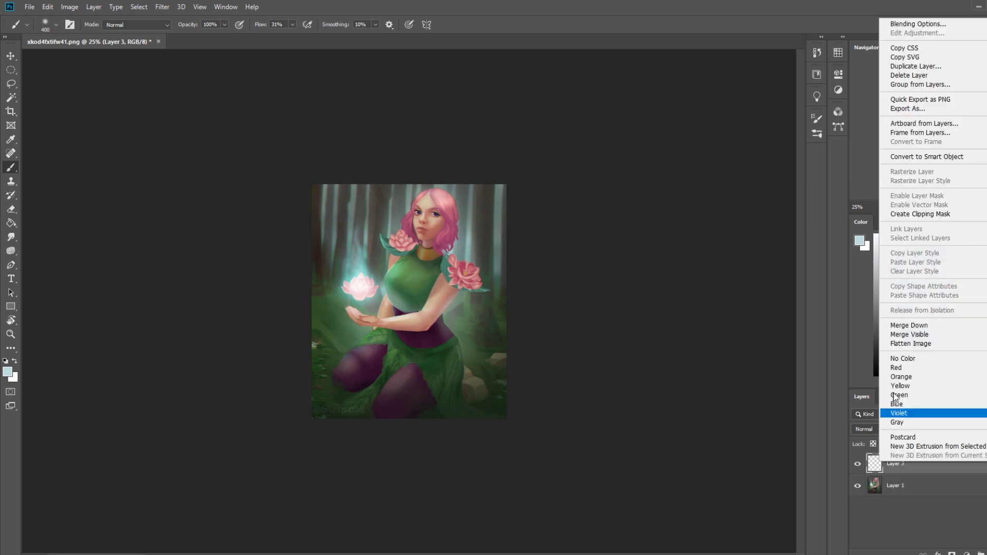
left_click(915, 325)
Step: Sample the light skin tone on the upper arm, brush it softly near the shoulder at 31% flow, and undo the stray eraser stroke
left_click(431, 305, "alt")
key("bracketleft")
key("bracketleft")
key("bracketright")
key("bracketright")
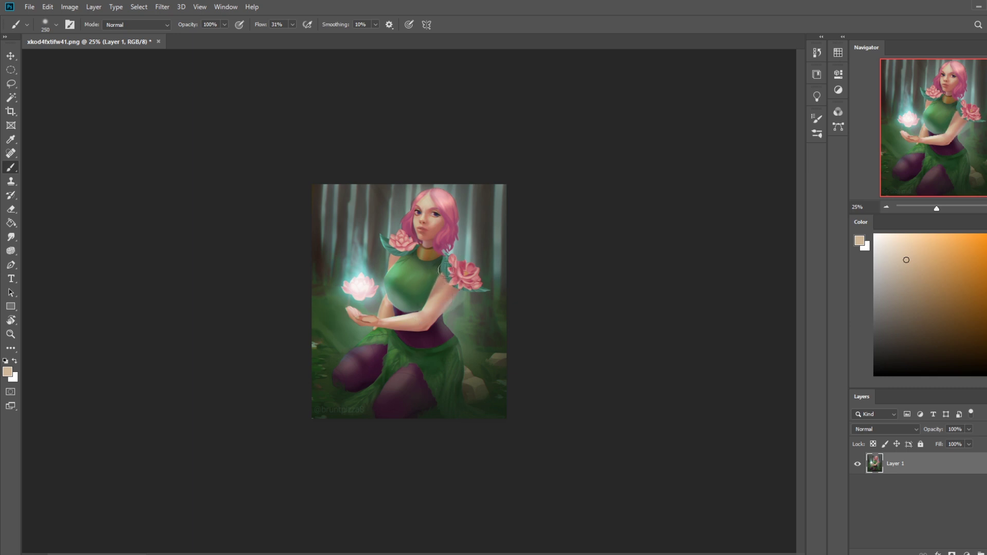
key("e")
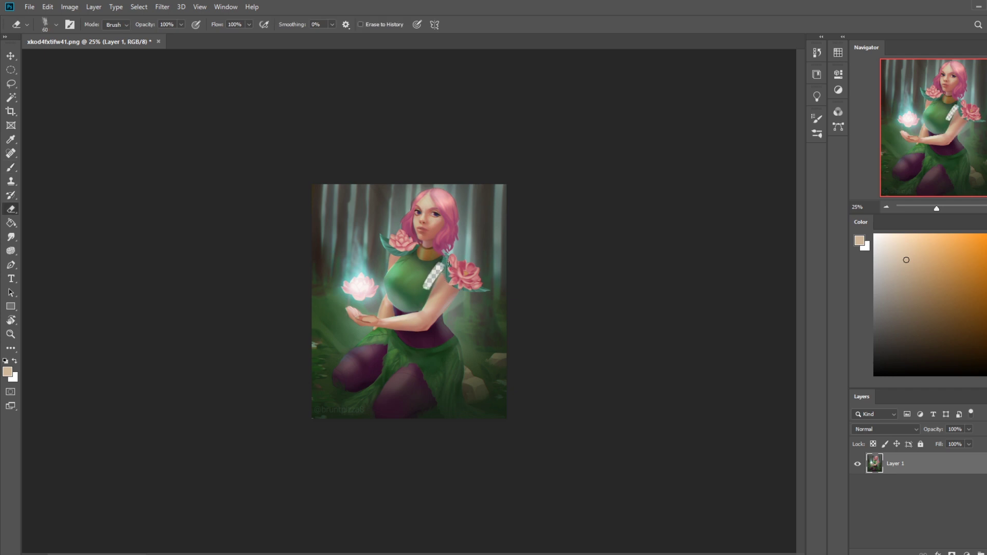
Step: Copy the whole canvas, return the history to the last eraser stroke before the merges, and paste the copy on top
key("ctrl+a")
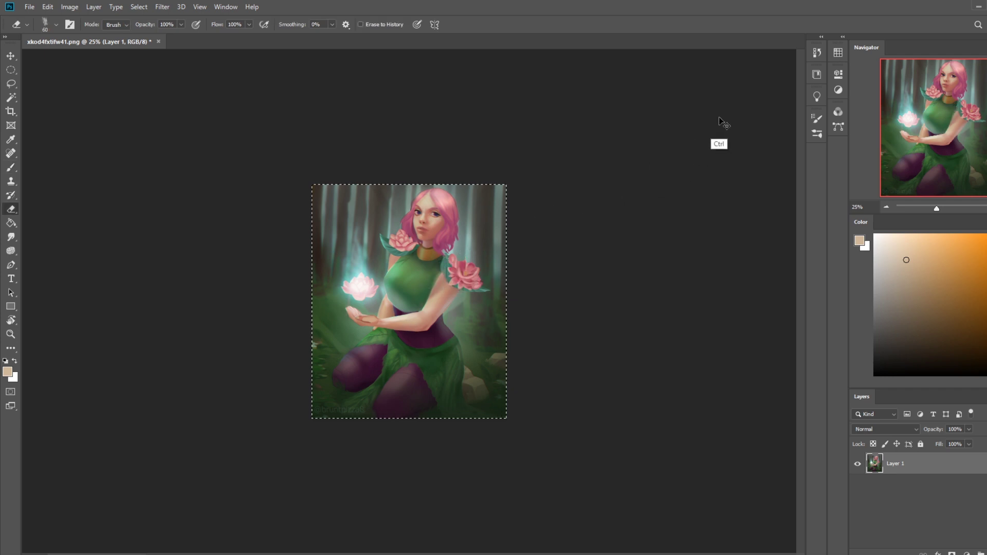
left_click(818, 53)
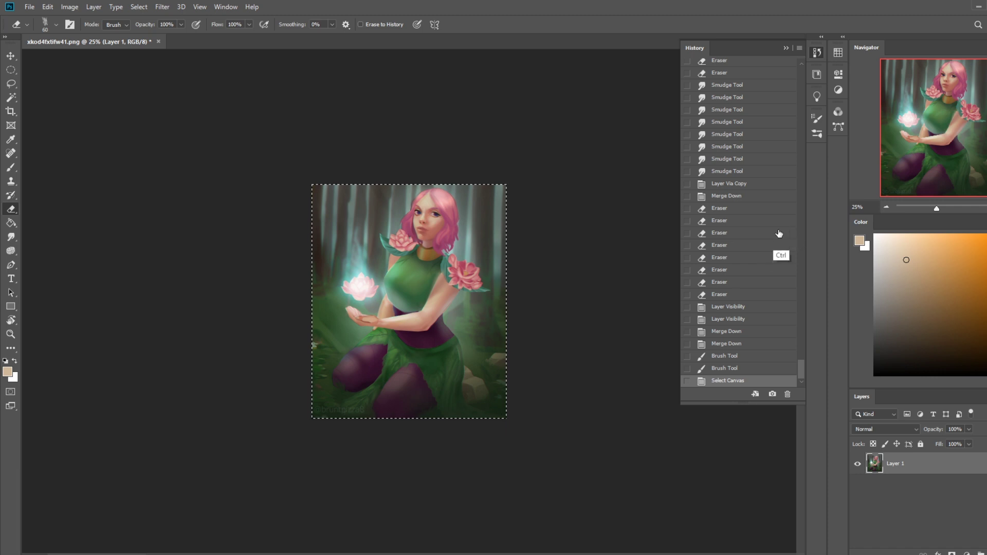
left_click(730, 295)
key("ctrl+v")
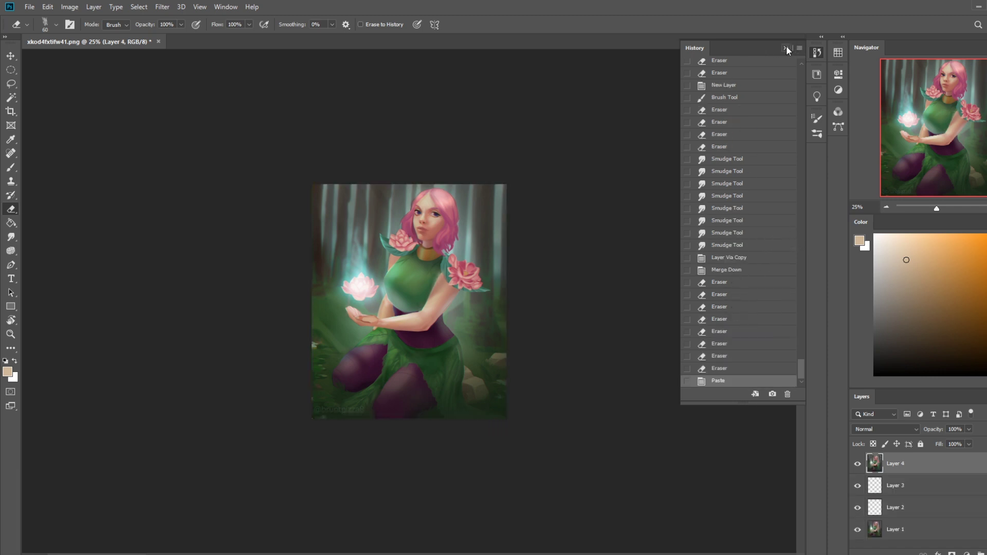
left_click(786, 48)
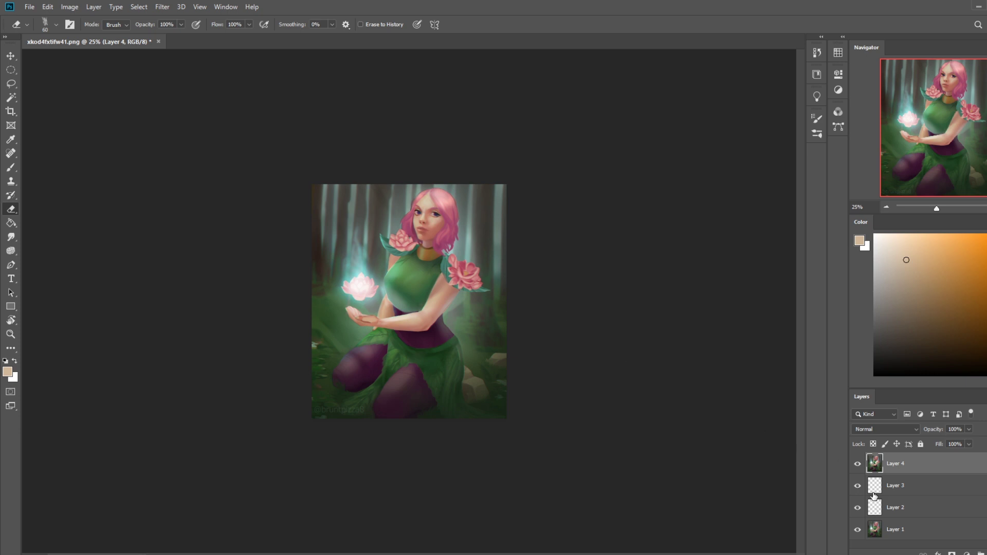
Step: Merge Layer 2, Layer 3 and the pasted Layer 4 down into Layer 1
right_click(904, 508)
left_click(905, 371)
right_click(897, 489)
left_click(908, 354)
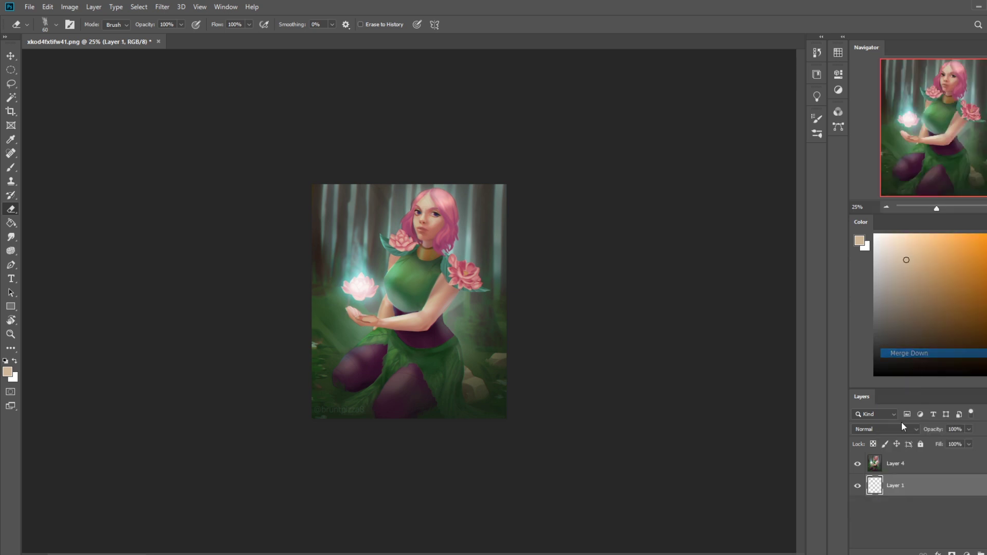
right_click(895, 465)
left_click(911, 331)
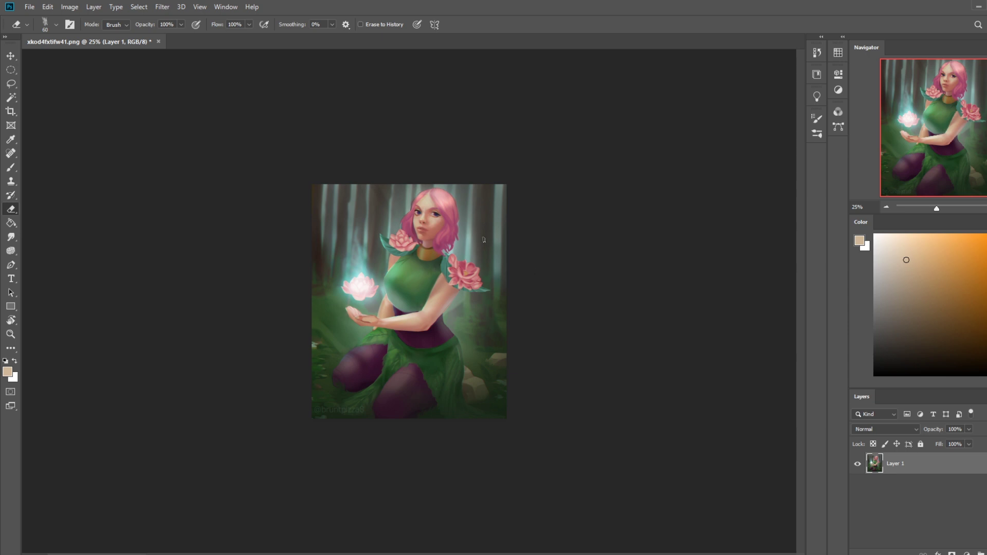
Step: Start the Liquify filter and push the outer side of the face around the far eye inward with a 200 px warp brush
key("b")
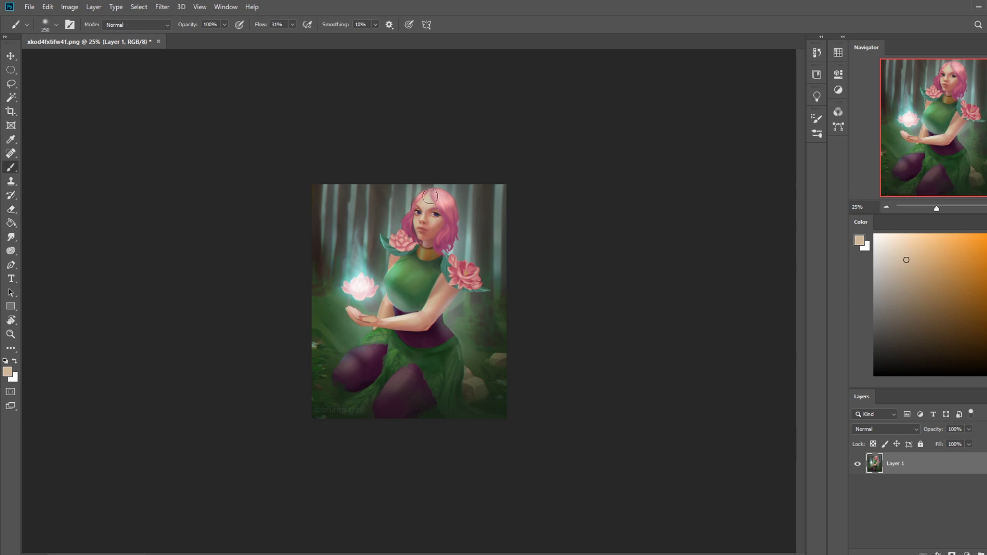
left_click(164, 10)
left_click(200, 90)
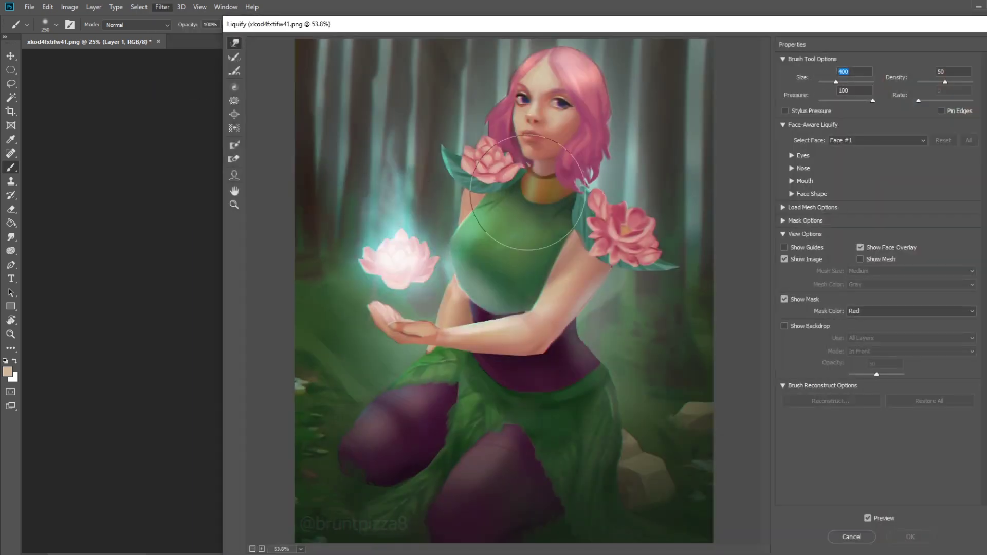
key("bracketleft")
key("bracketleft")
key("bracketleft")
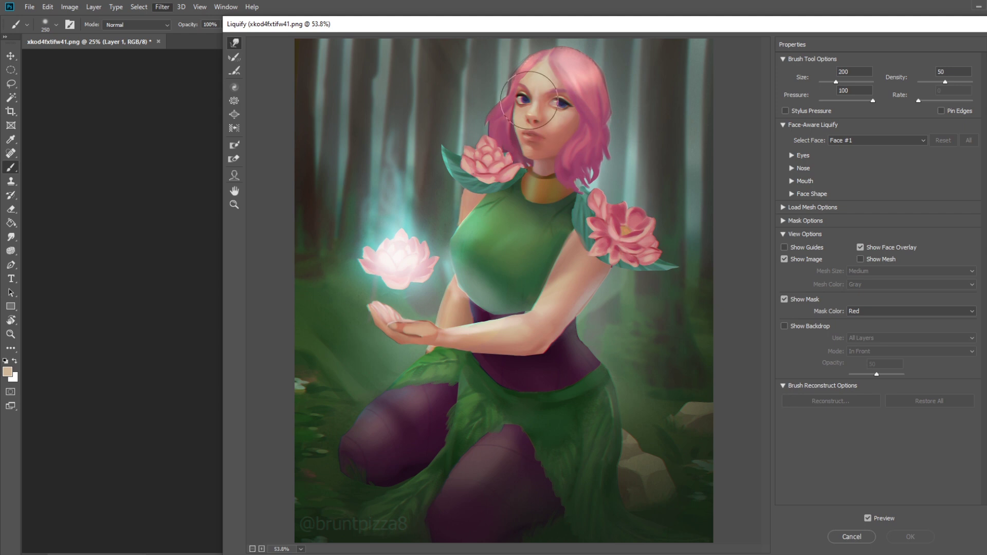
left_click_drag(524, 96, 537, 99)
Step: Refine the far brow and hairline with the Liquify warp brush, varying its size between 70 and 150 px
key("bracketright")
key("bracketright")
key("bracketright")
key("bracketleft")
key("bracketleft")
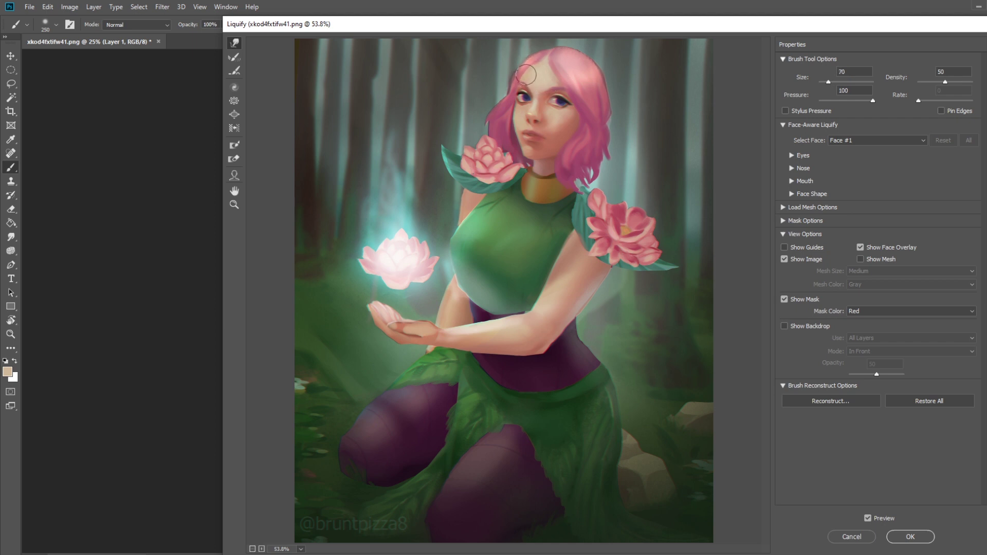
key("bracketright")
key("bracketright")
key("bracketright")
key("bracketright")
key("bracketright")
key("bracketright")
key("bracketright")
key("bracketright")
key("bracketright")
key("bracketright")
key("bracketright")
key("bracketleft")
key("bracketleft")
key("bracketleft")
key("bracketleft")
key("bracketleft")
key("bracketleft")
key("bracketleft")
key("bracketleft")
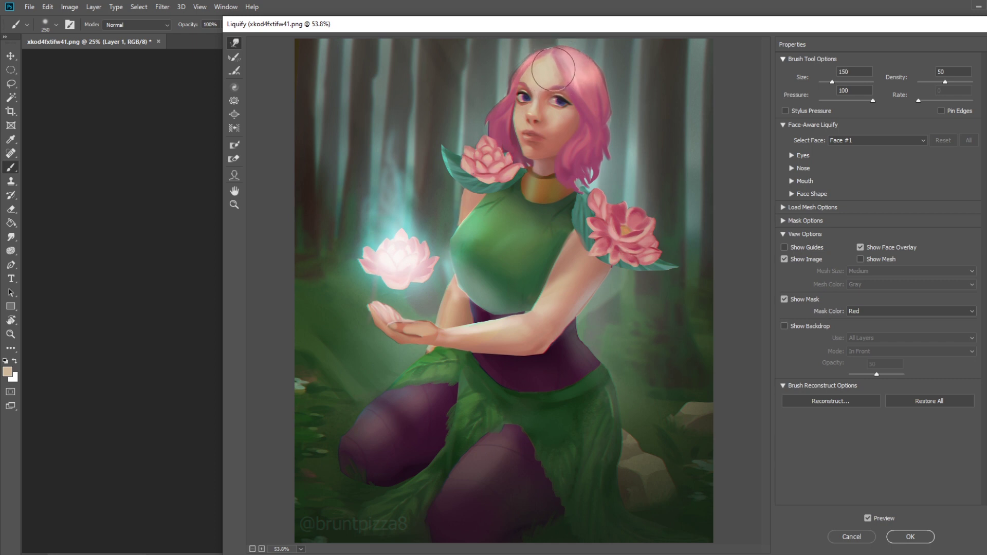
Step: Reshape the near temple and crown of the pink hair with the Liquify warp brush at 300 and 175 px
key("bracketright")
key("bracketright")
key("bracketright")
key("bracketright")
key("bracketright")
key("bracketright")
key("bracketright")
key("bracketright")
key("bracketright")
key("bracketright")
key("bracketright")
key("bracketright")
key("bracketright")
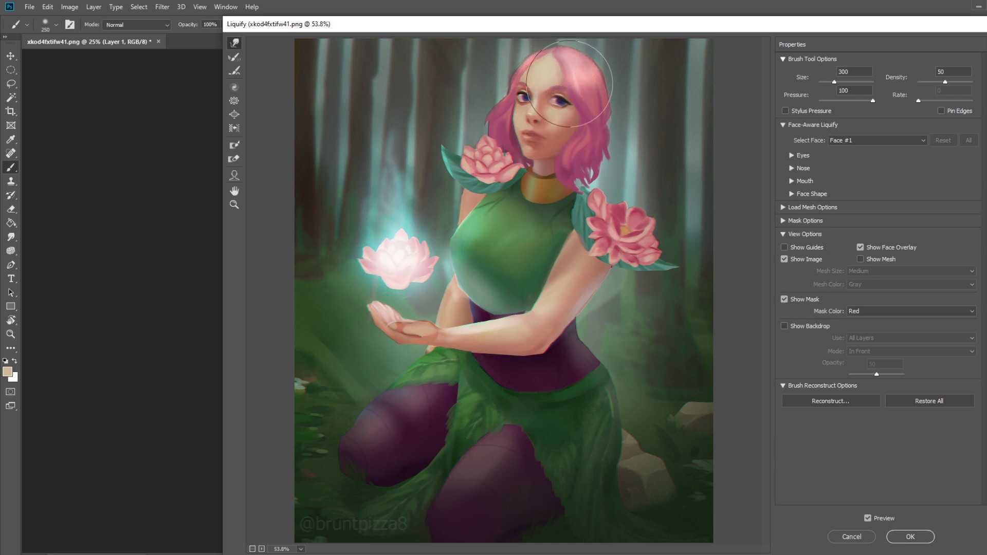
key("bracketleft")
key("bracketleft")
key("bracketleft")
key("bracketleft")
key("bracketleft")
key("bracketleft")
key("bracketleft")
key("bracketleft")
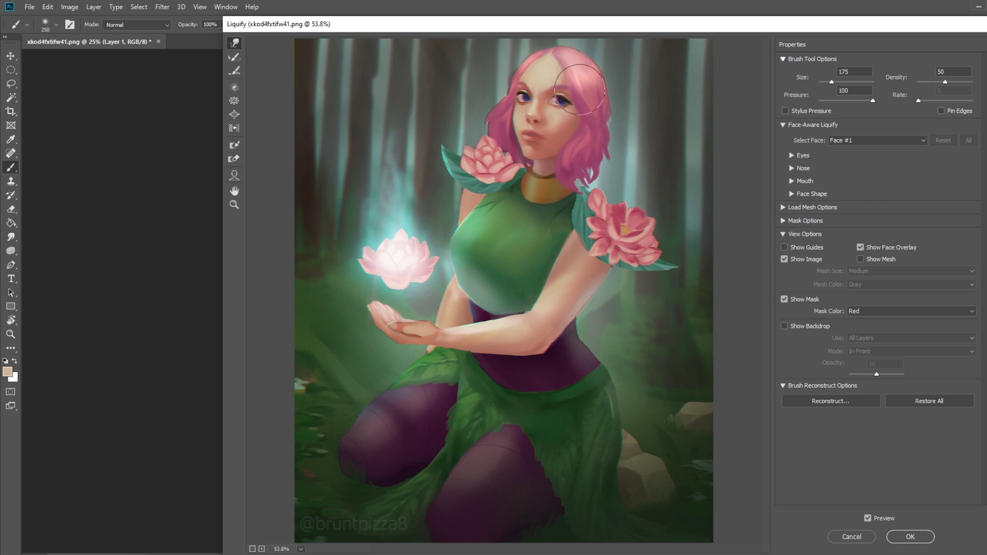
mouse_move(580, 93)
left_mouse_down()
mouse_move(586, 134)
mouse_move(578, 135)
mouse_move(607, 129)
mouse_move(581, 111)
mouse_move(543, 37)
left_mouse_up()
Step: Adjust the near eyebrow with an 80 px warp brush and the forehead with a 150 px one
key("bracketleft")
key("bracketleft")
key("bracketleft")
key("bracketleft")
key("bracketleft")
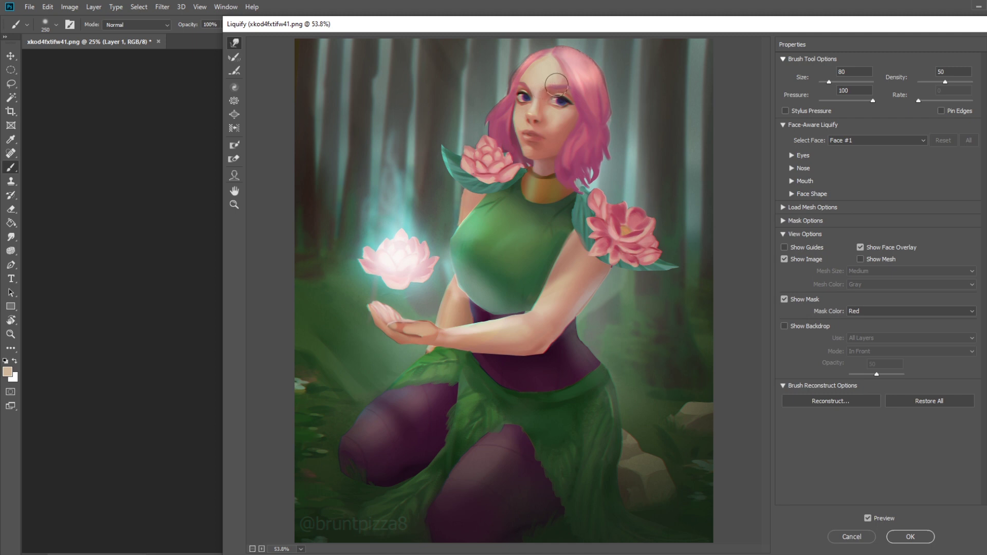
key("bracketleft")
key("bracketleft")
key("bracketright")
key("bracketright")
key("bracketright")
key("bracketright")
key("bracketright")
key("bracketright")
key("bracketright")
key("bracketright")
key("bracketright")
key("bracketright")
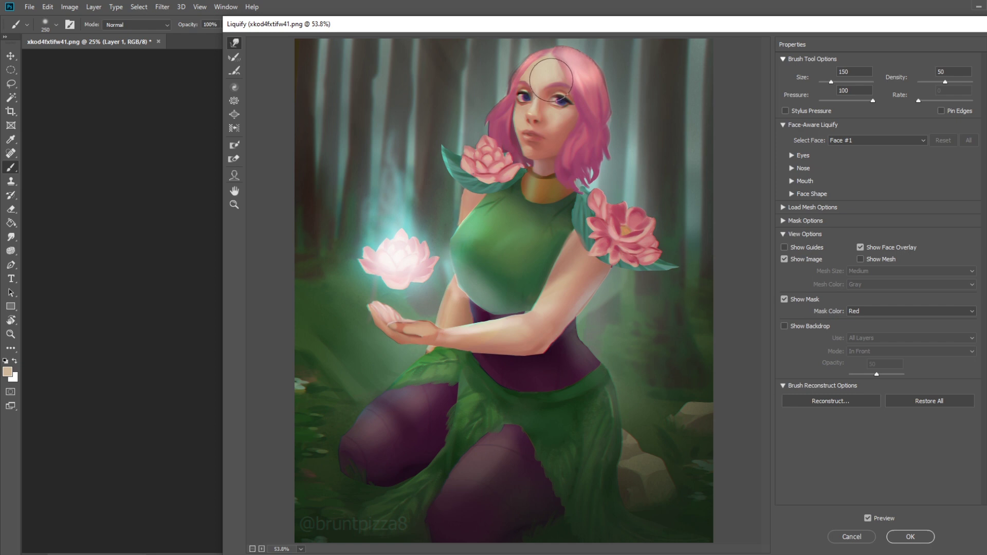
Step: Fine-tune the area between the eyebrows and the lower forehead with an 80 px warp brush
key("bracketleft")
key("bracketleft")
key("bracketleft")
key("bracketleft")
key("bracketleft")
key("bracketleft")
key("bracketleft")
key("bracketleft")
key("bracketleft")
key("bracketleft")
key("bracketleft")
key("bracketleft")
key("bracketright")
key("bracketright")
key("bracketright")
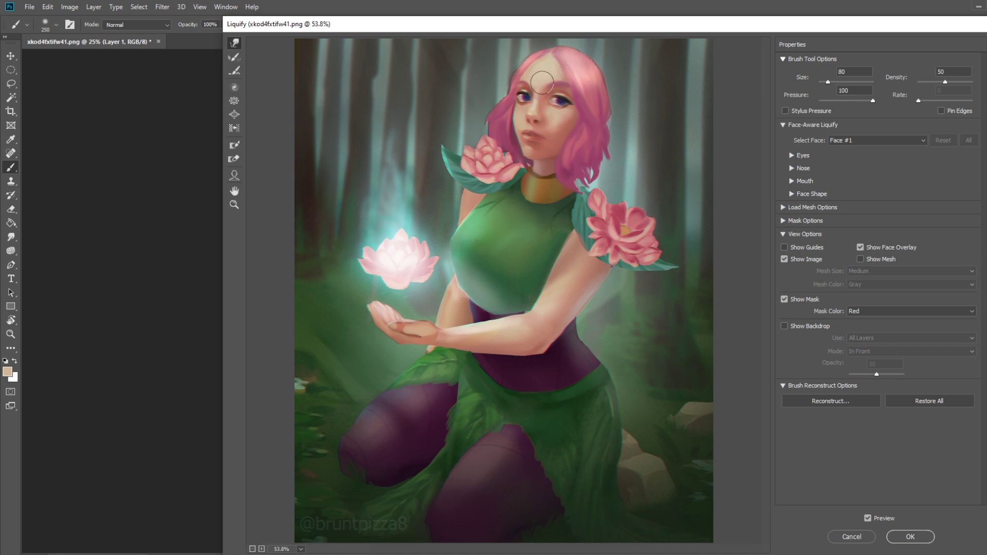
Step: Nudge the area around the mouth with the Liquify warp brush, varying its size
key("bracketleft")
key("bracketleft")
key("bracketleft")
key("bracketright")
key("bracketleft")
key("bracketleft")
key("bracketright")
key("bracketright")
key("bracketright")
key("bracketright")
key("bracketright")
key("bracketright")
key("bracketright")
key("bracketright")
key("bracketright")
key("bracketright")
mouse_move(533, 131)
left_mouse_down()
mouse_move(560, 136)
mouse_move(536, 127)
left_mouse_up()
Step: Try to reshape the lips with a 45 px Liquify warp brush
key("bracketleft")
key("bracketleft")
key("bracketleft")
key("bracketleft")
key("bracketleft")
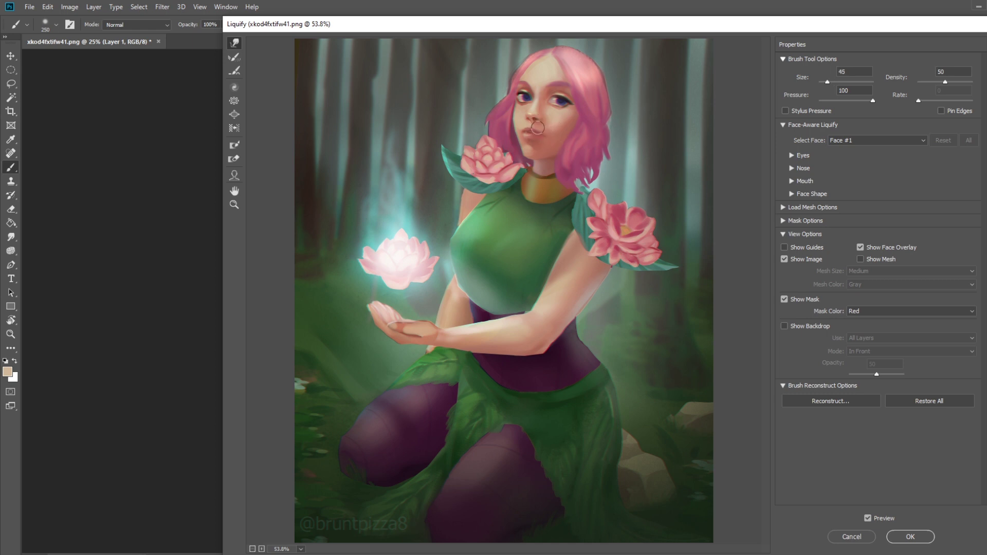
mouse_move(532, 128)
left_mouse_down()
mouse_move(560, 131)
mouse_move(535, 133)
left_mouse_up()
key("ctrl+z")
Step: Push the crown of the pink hair outward with a 175 px Liquify warp brush
key("bracketright")
key("bracketright")
key("bracketright")
key("bracketright")
key("bracketright")
key("bracketright")
key("bracketright")
key("bracketleft")
key("bracketleft")
key("bracketleft")
key("bracketleft")
key("bracketleft")
key("bracketleft")
key("bracketleft")
key("bracketleft")
key("bracketleft")
key("bracketleft")
key("bracketleft")
key("bracketright")
key("bracketright")
key("bracketright")
key("bracketright")
key("bracketright")
key("bracketright")
key("bracketright")
key("bracketright")
key("bracketright")
key("bracketleft")
key("bracketright")
key("bracketright")
key("bracketright")
left_click_drag(562, 72, 579, 51)
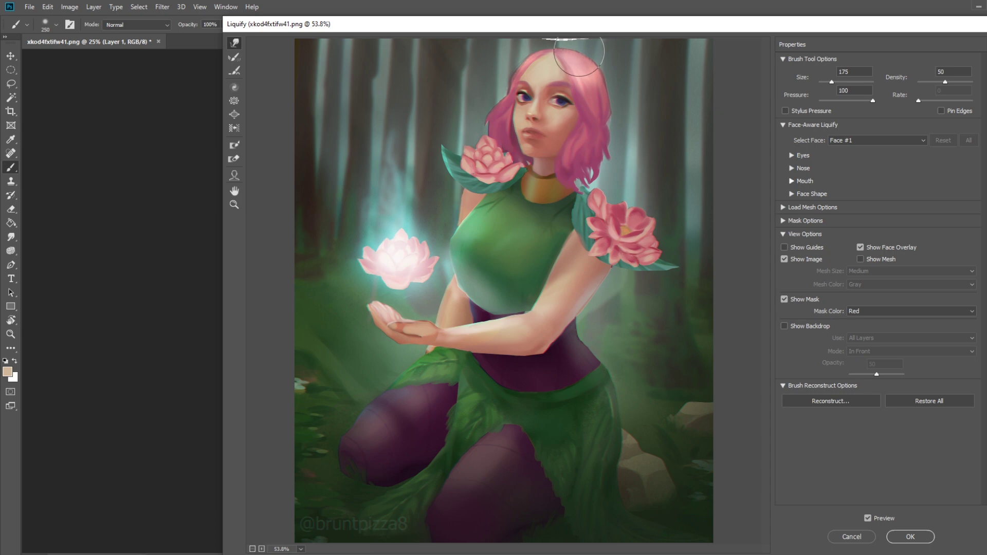
Step: Check the whole figure at a reduced scale and apply the Liquify changes to Layer 1
scroll(592, 92, "up", 2)
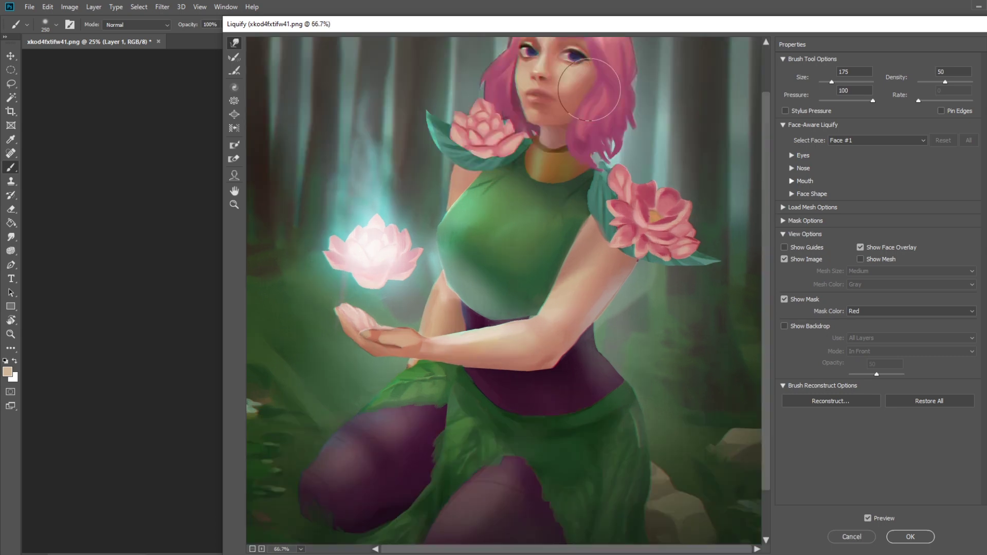
scroll(589, 90, "down", 2)
key("bracketleft")
key("bracketleft")
key("bracketleft")
key("bracketleft")
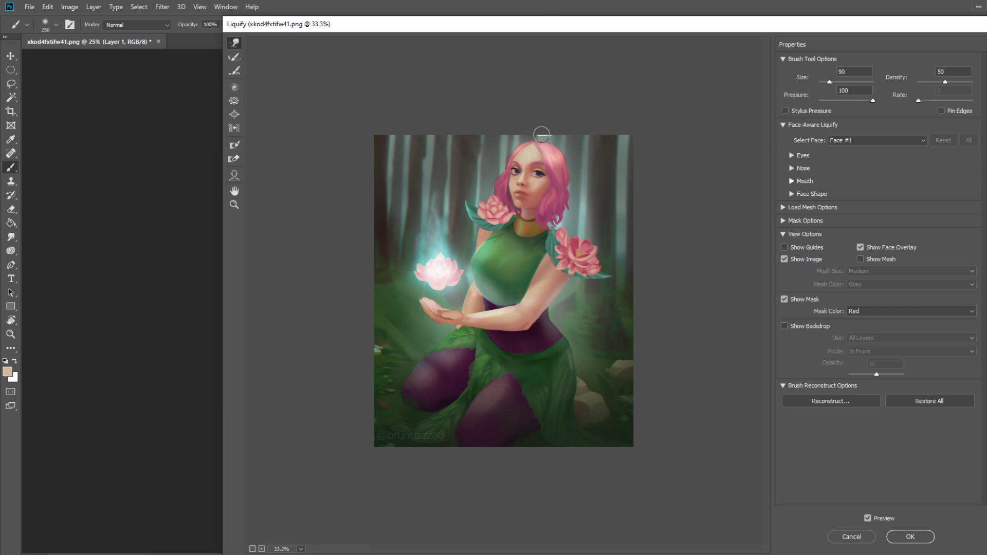
key("bracketright")
key("bracketright")
key("bracketright")
key("bracketright")
key("bracketright")
key("bracketright")
key("bracketright")
key("bracketright")
left_click(909, 537)
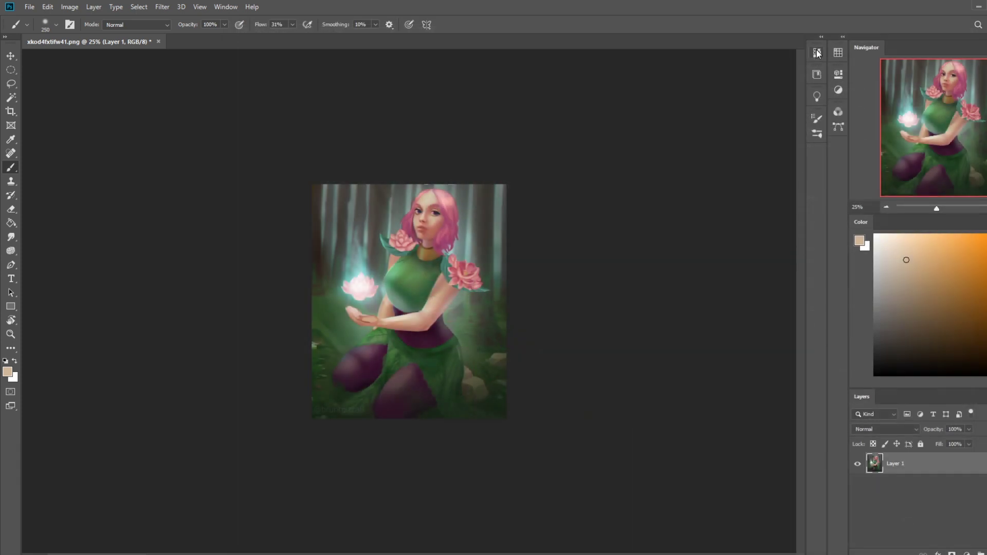
Step: Compare the painting with its last Eraser history state before the merges, and return to the Liquify state
left_click(817, 53)
left_click(733, 332)
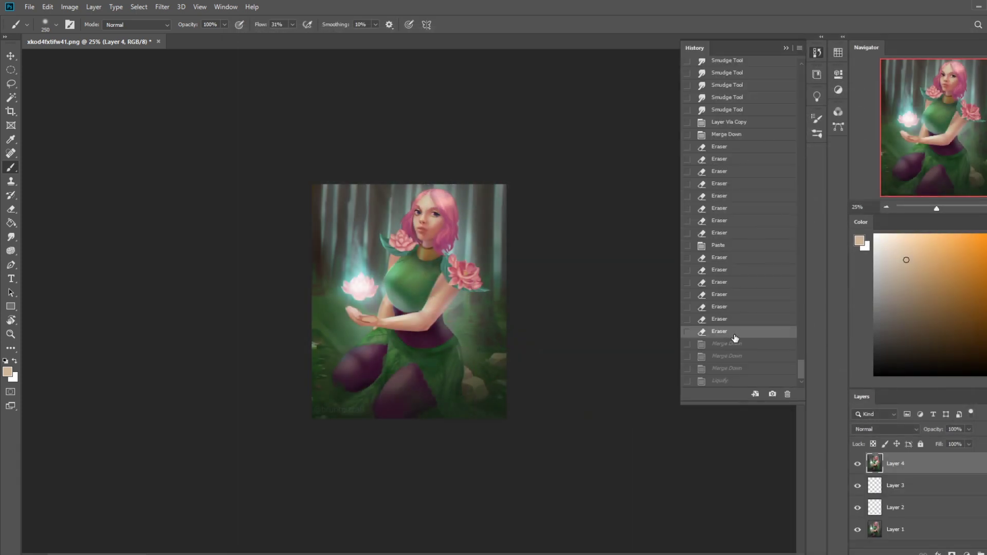
key("ctrl+plus")
key("ctrl+plus")
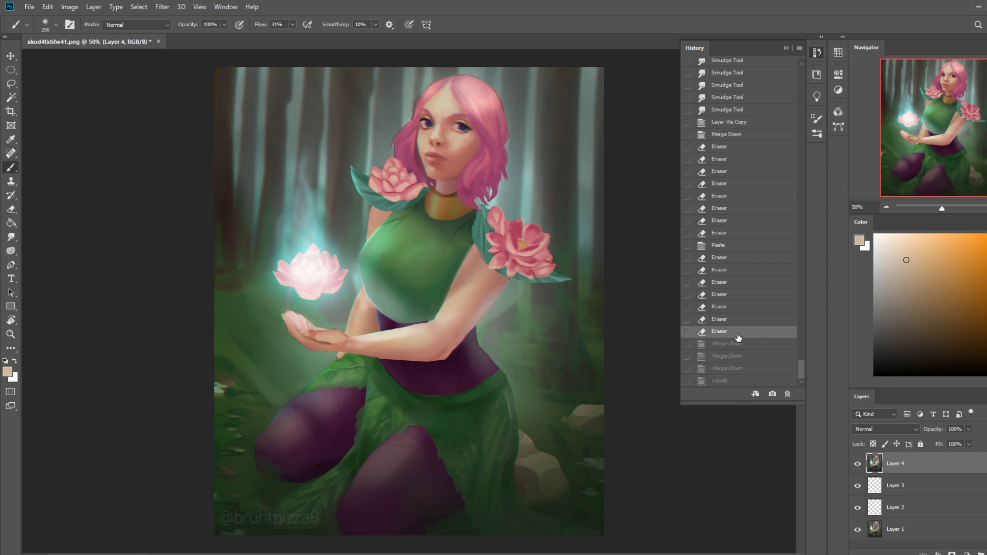
key("ctrl+minus")
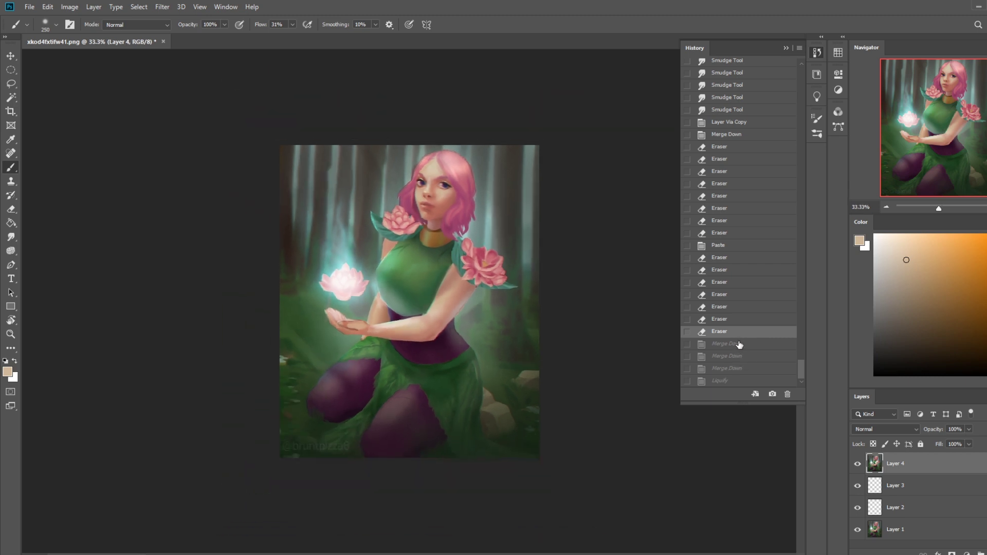
left_click(729, 381)
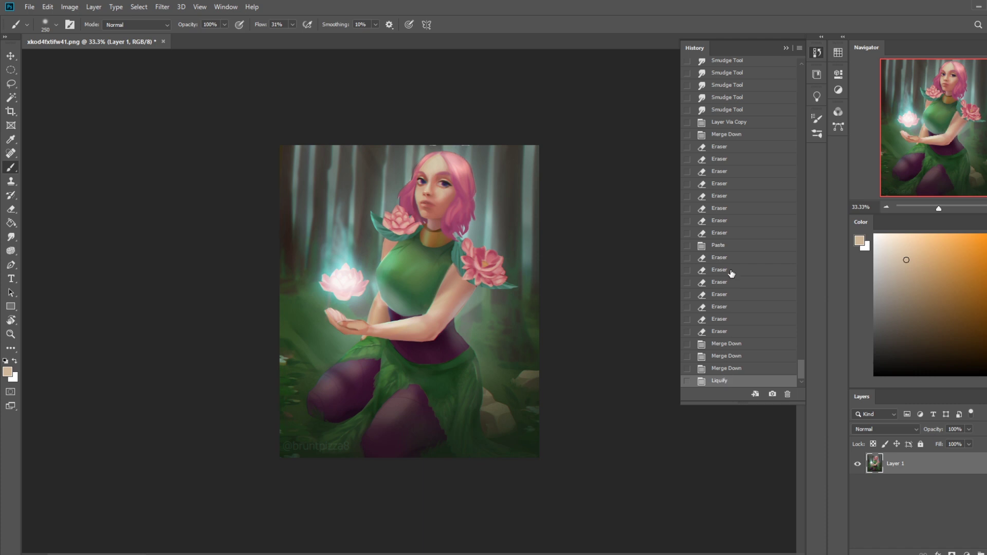
left_click(785, 48)
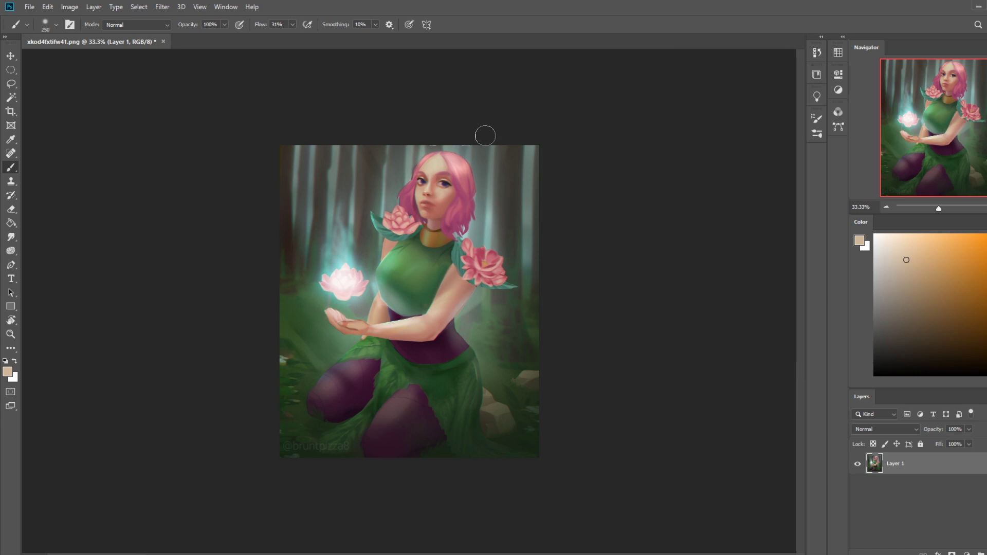
Step: Choose a small textured brush and touch up the hair crown and upper canvas edge with sampled background tones
right_click(507, 213)
double_click(561, 362)
left_click(452, 160, "alt")
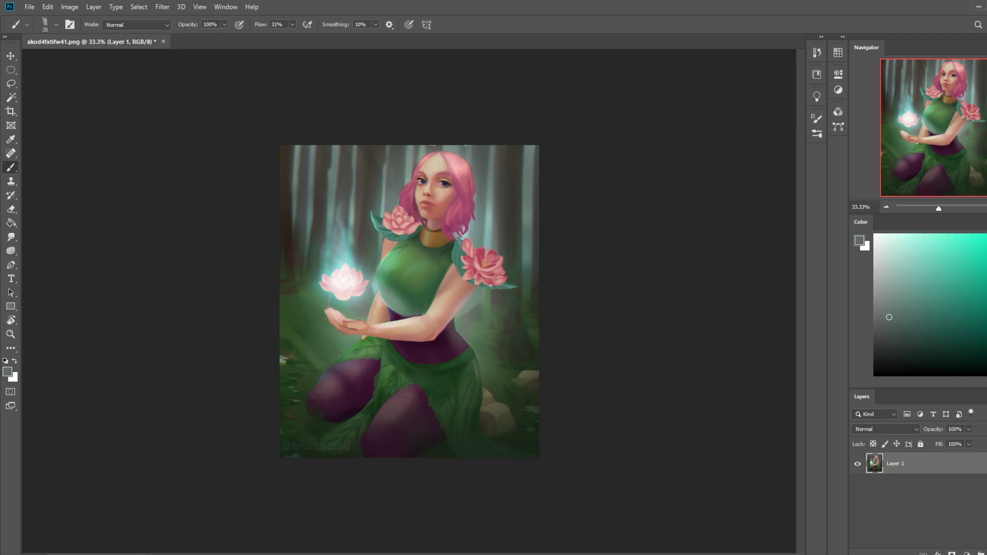
left_click(470, 156, "alt")
left_click(457, 145, "alt")
left_click(438, 145, "alt")
left_click(462, 153, "alt")
Step: Paint over the cyan rim along the far cheek with sampled skin tones using a 15 px brush
key("ctrl+space")
left_click_drag(436, 189, 462, 188)
left_click(436, 164, "alt")
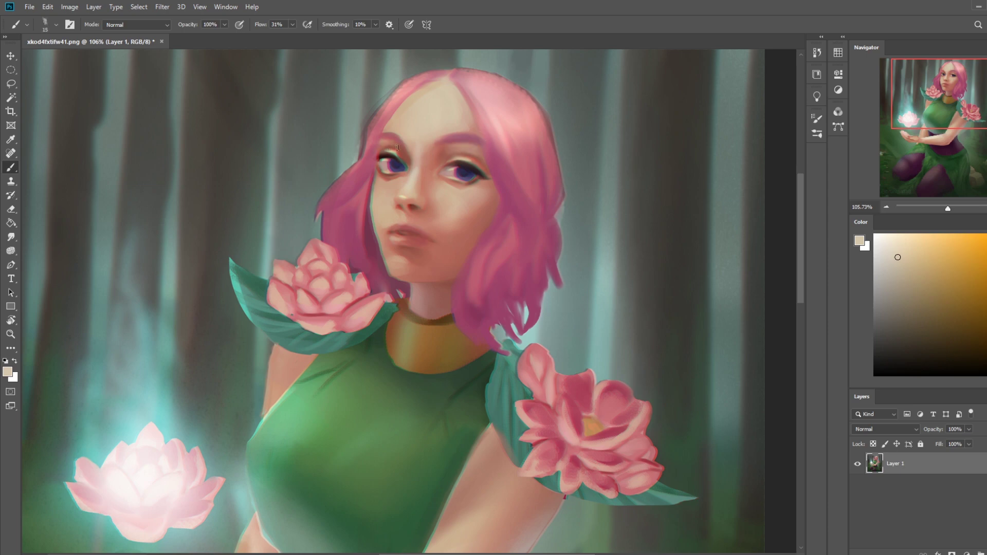
left_click(367, 196, "alt")
left_click(377, 194, "alt")
mouse_move(373, 199)
left_mouse_down()
mouse_move(374, 177)
mouse_move(378, 226)
left_mouse_up()
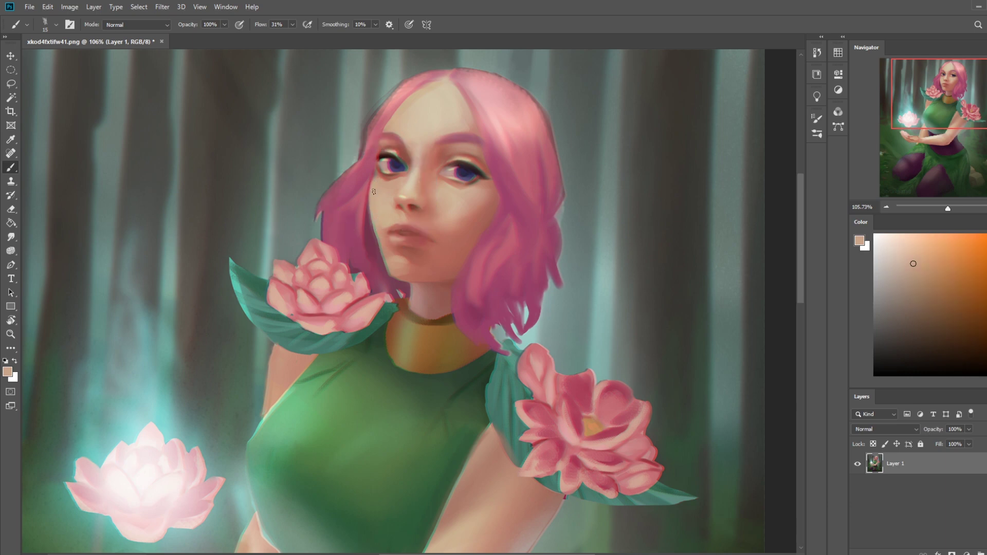
Step: Repaint the hair beside the far cheek with sampled pinks and blend it with the Smudge tool at 11% strength
left_click(371, 215, "alt")
left_click(371, 226, "alt")
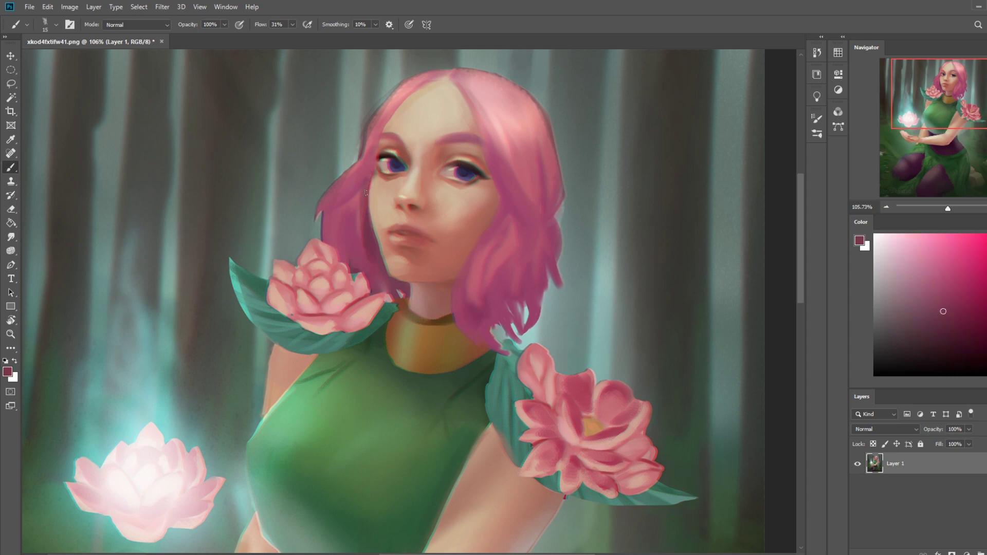
left_click(365, 173, "alt")
left_click(369, 165, "alt")
left_click(11, 236)
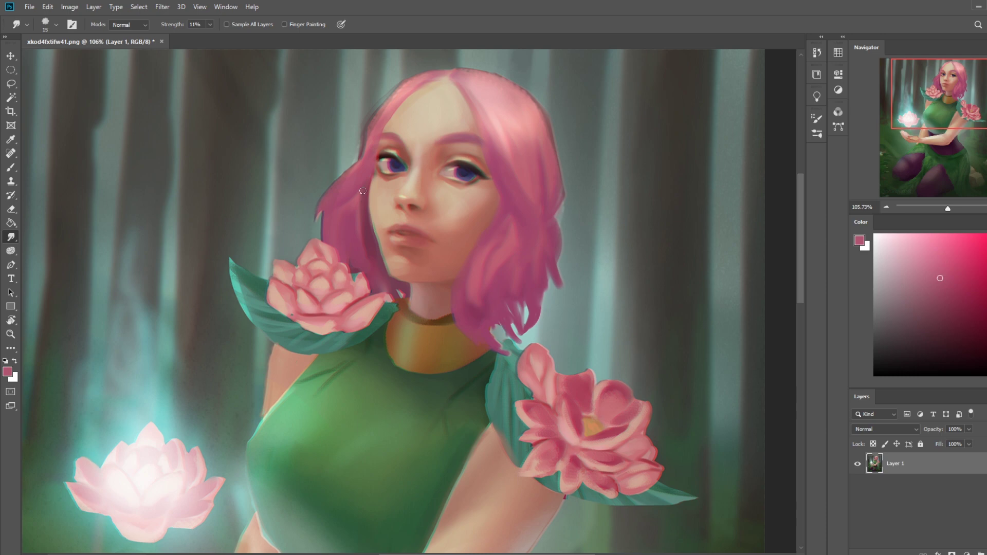
key("bracketleft")
key("b")
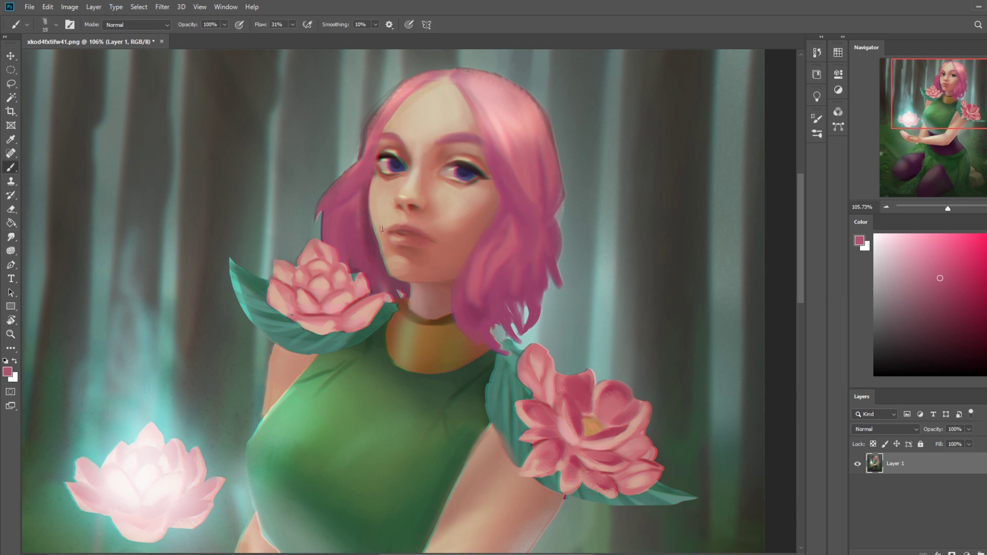
Step: Clean up the far cheek and jaw contour with sampled skin and dark pink hair tones
left_click(379, 243, "alt")
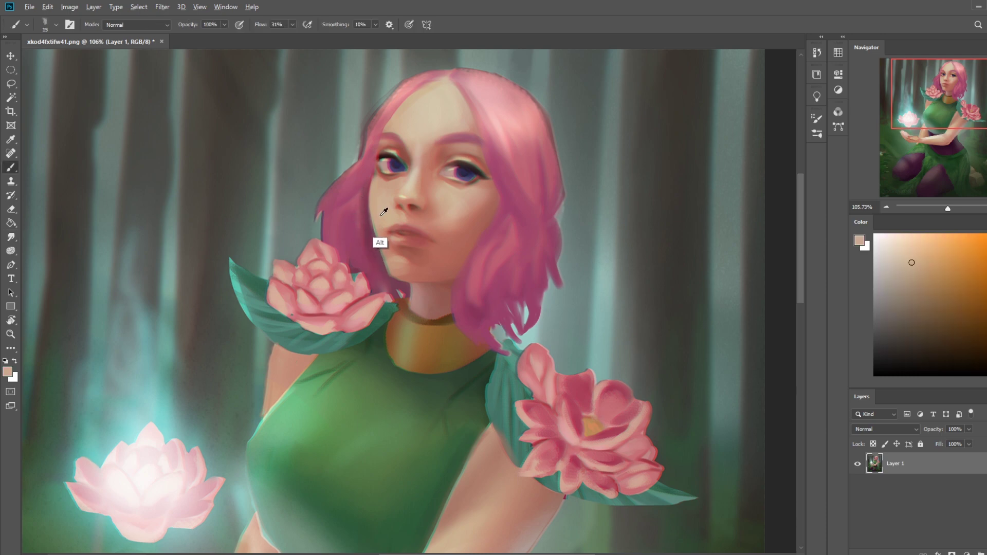
left_click(387, 254, "alt")
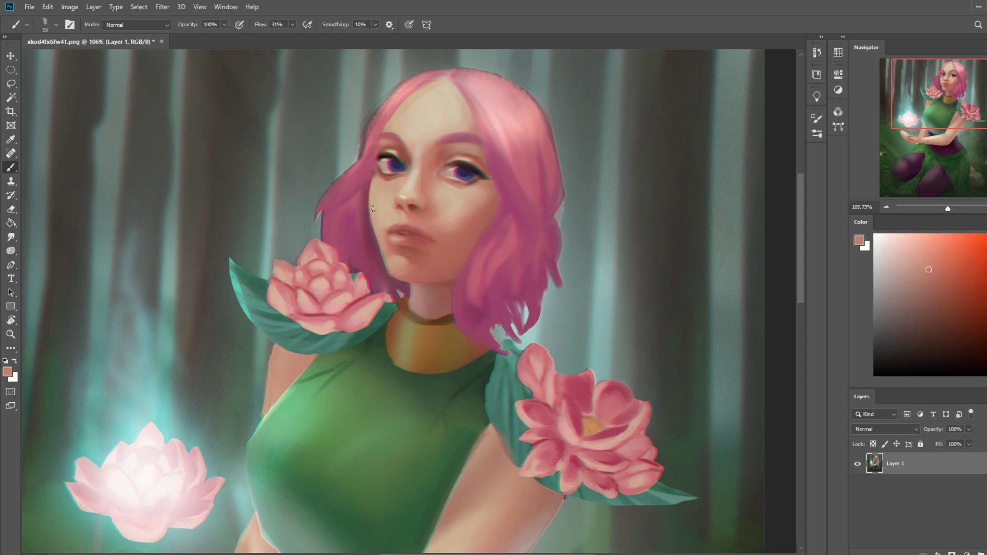
left_click(365, 226, "alt")
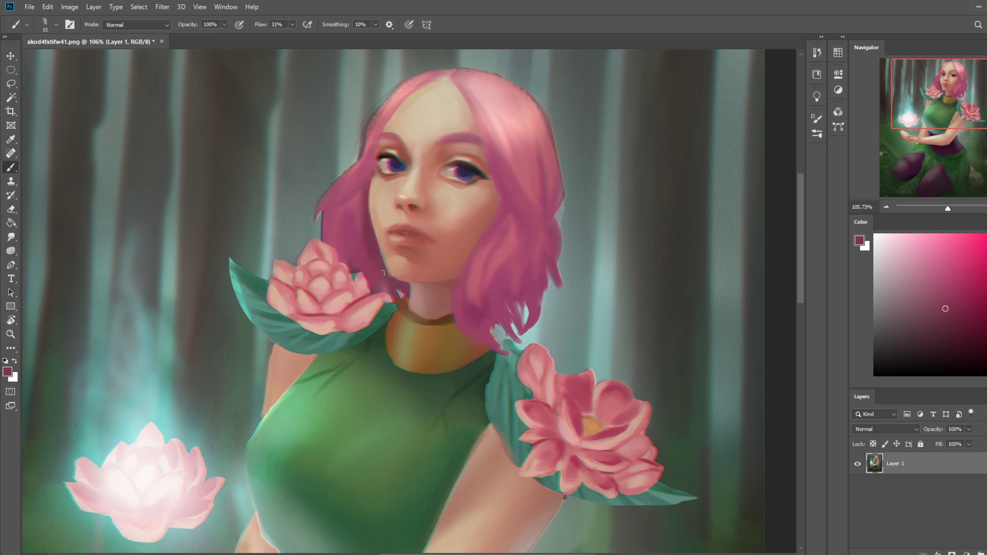
left_click(396, 260, "alt")
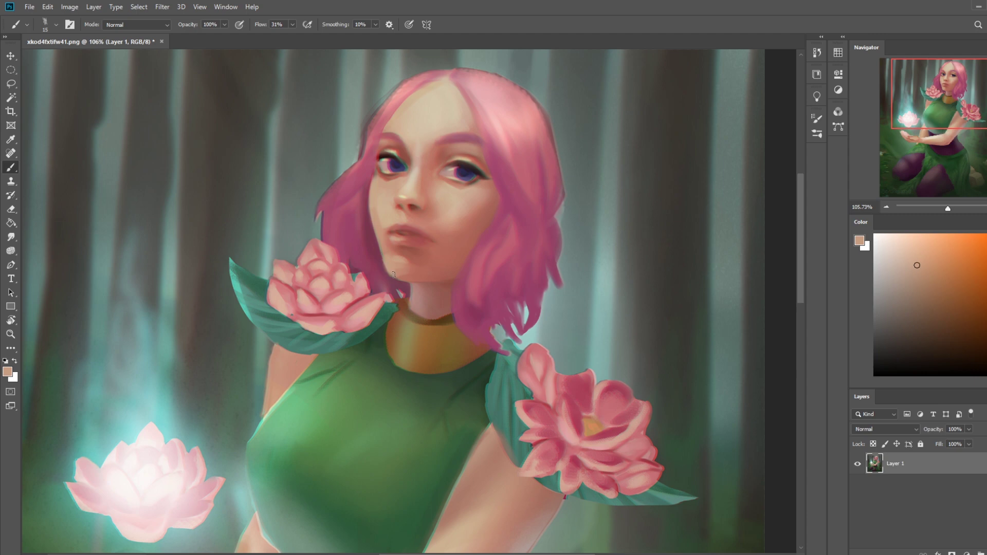
left_click(387, 277, "alt")
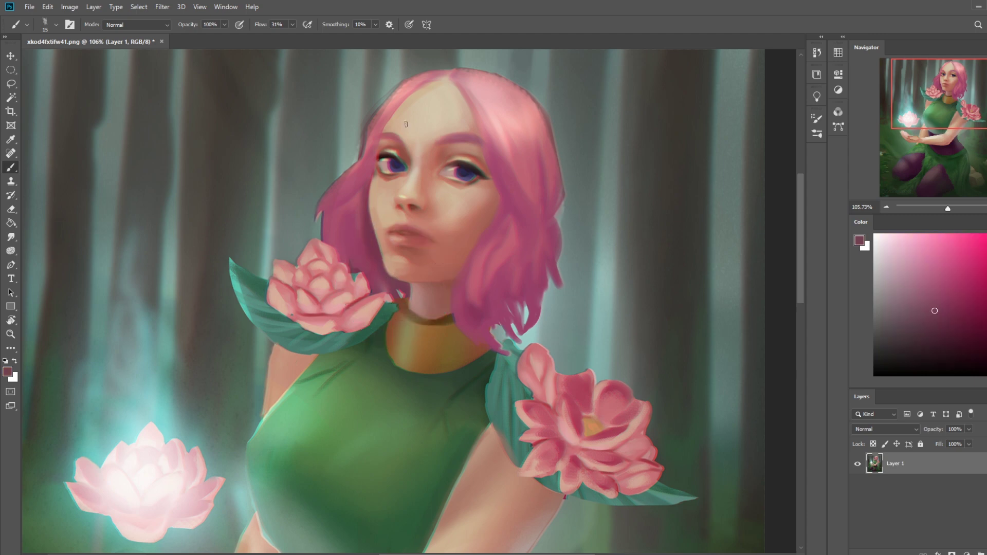
left_click(391, 282, "alt")
Step: Touch up the far brow area with a light skin tone and the near eye's lashes with sampled dark tones
left_click(384, 165, "alt")
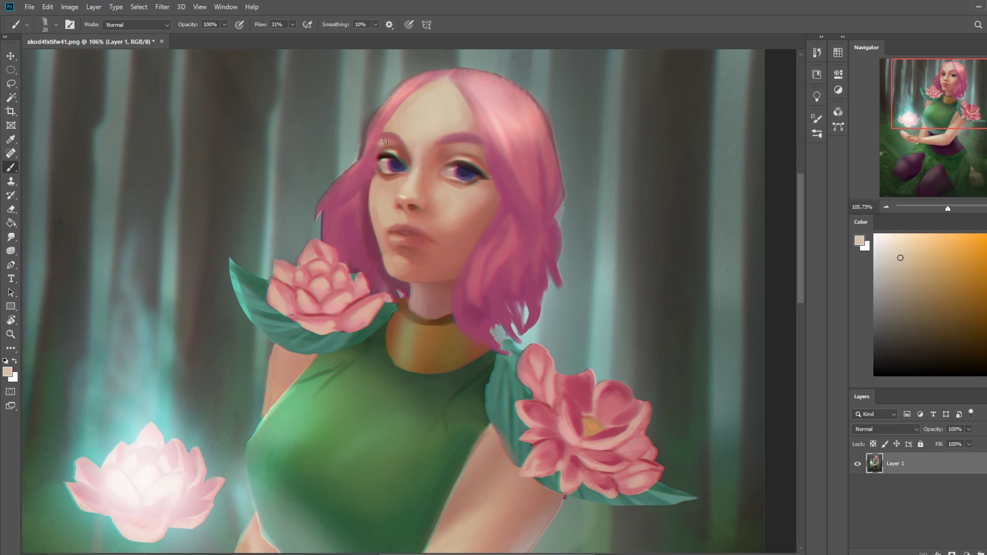
left_click(468, 160, "alt")
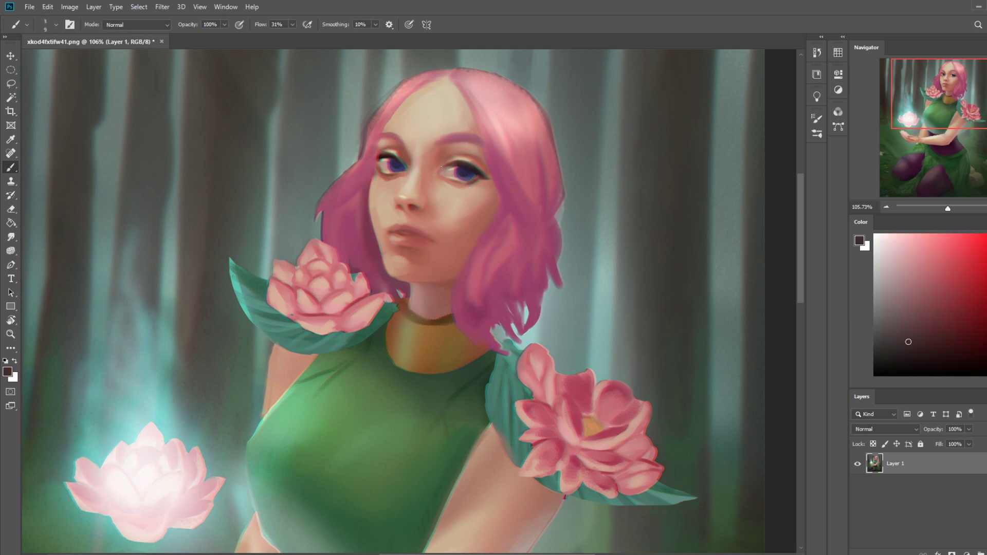
left_click(477, 169, "alt")
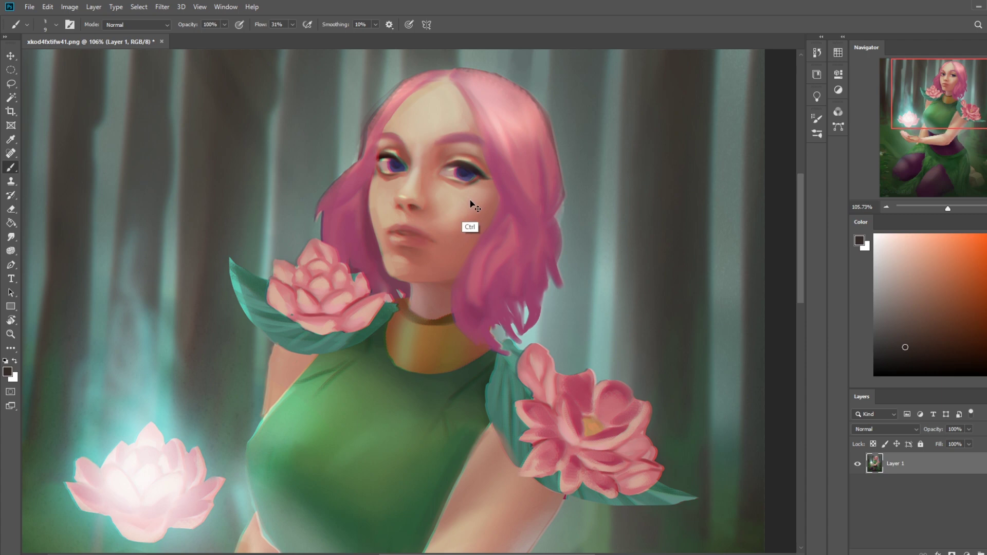
key("ctrl+1")
key("ctrl+minus")
key("ctrl+minus")
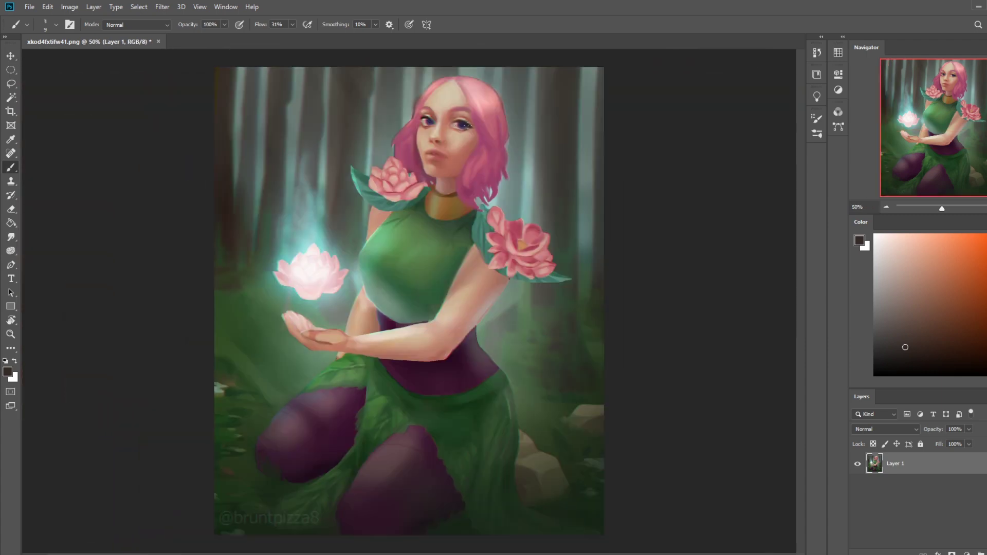
Step: Add sampled light and reddish skin tones to the face and blend them with the Smudge tool
key("alt")
left_click(443, 101, "alt")
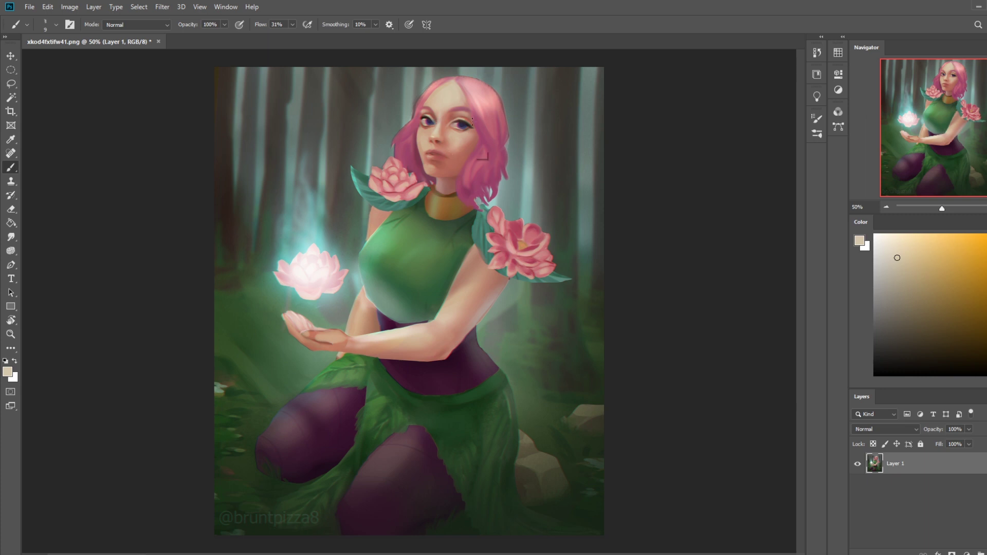
left_click(449, 184, "alt")
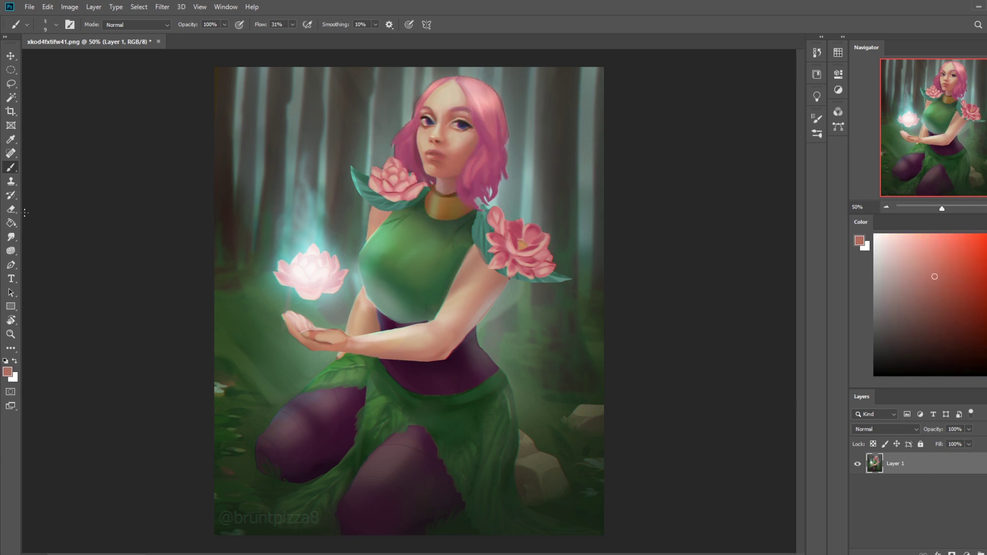
left_click(11, 237)
key("bracketright")
key("bracketright")
key("bracketright")
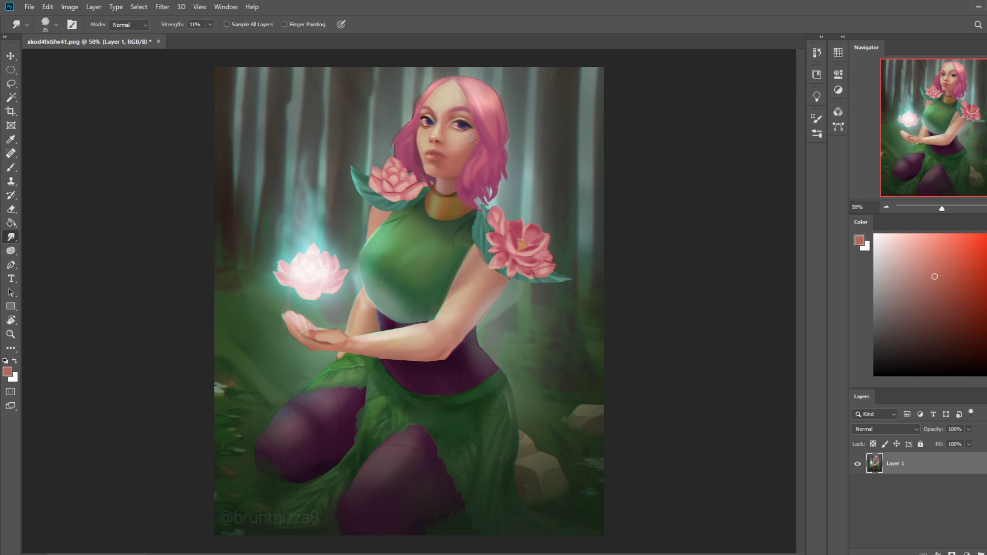
key("bracketleft")
key("bracketleft")
key("bracketleft")
key("bracketleft")
Step: Refine the far eyebrow and inner brow with sampled pink and skin tones at 15 px, then smudge them
key("b")
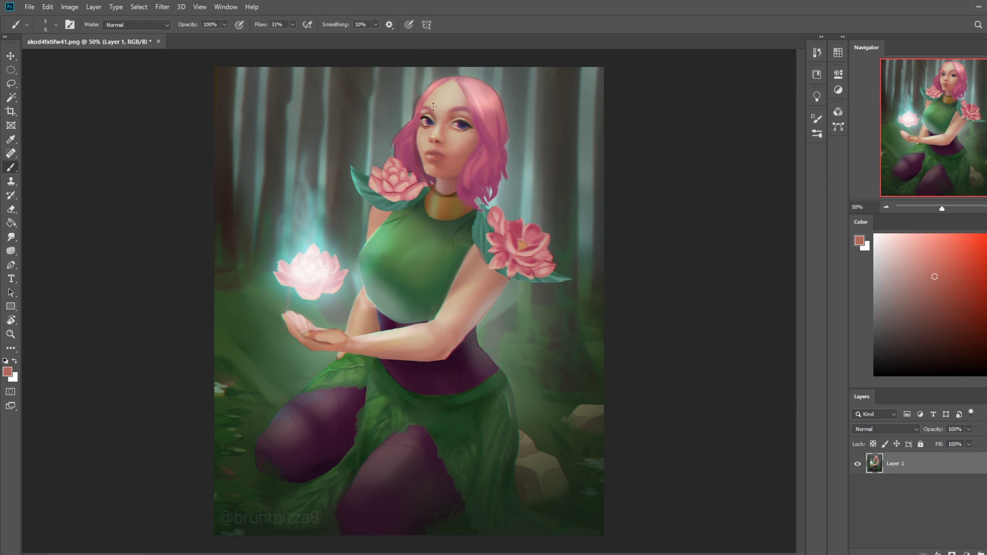
left_click(427, 109, "alt")
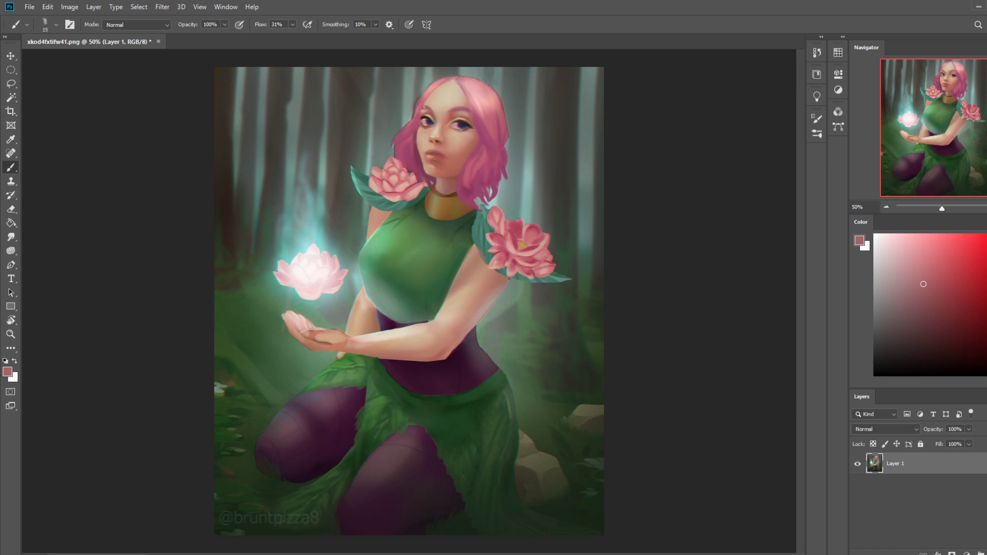
key("alt")
left_click(430, 106, "alt")
left_click(436, 111, "alt")
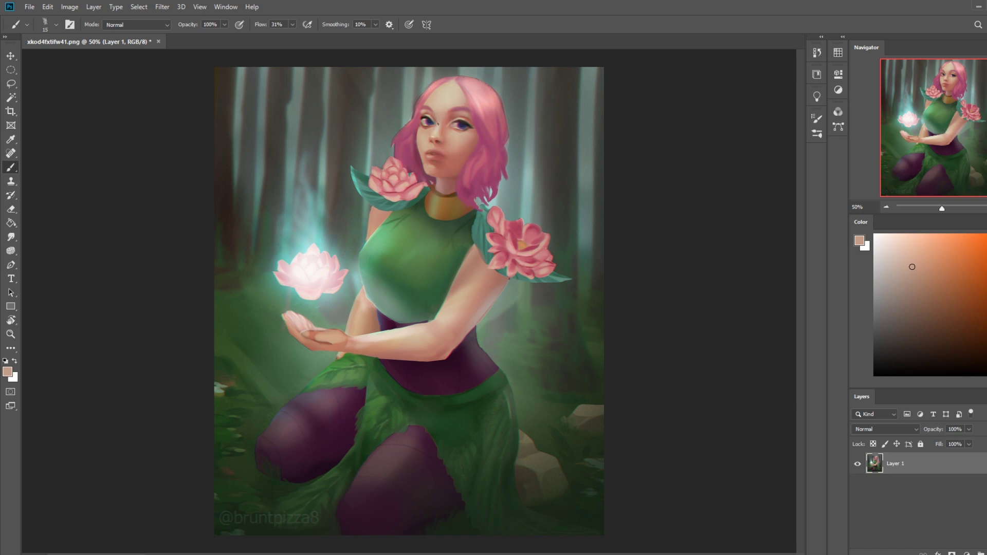
left_click(11, 237)
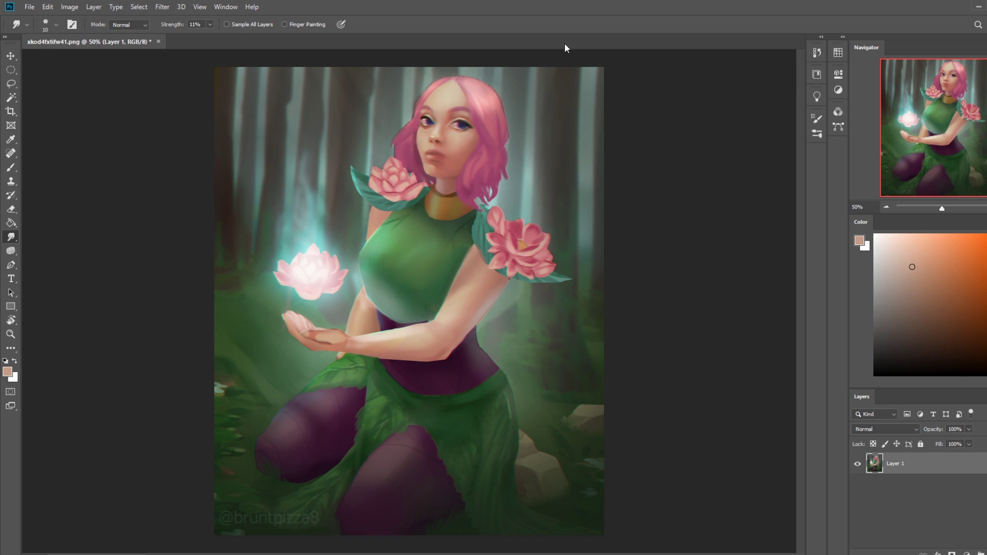
key("bracketright")
key("bracketleft")
Step: Paint sampled light and reddish skin tones around the forehead and inner brow at up to 30 px, and smudge them
key("b")
left_click(452, 108, "alt")
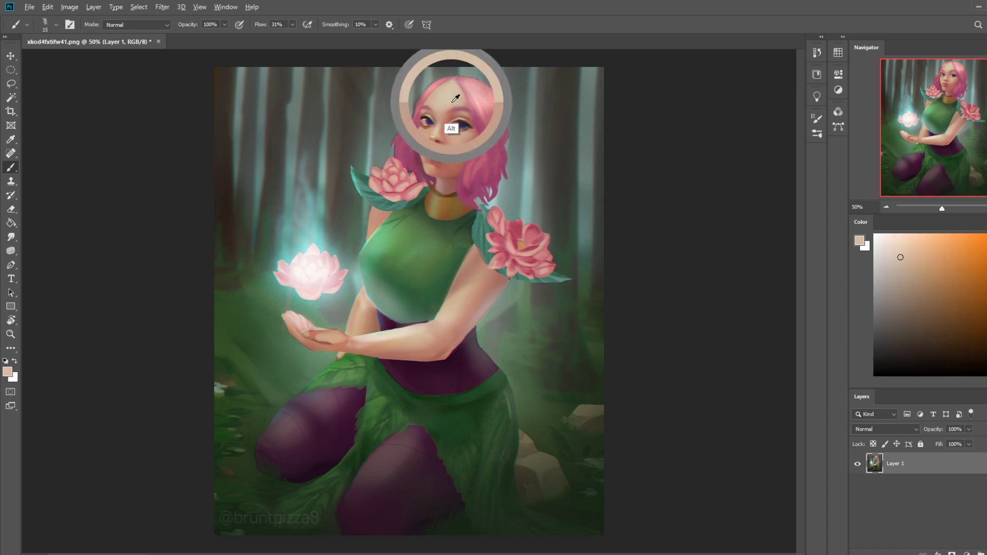
key("bracketright")
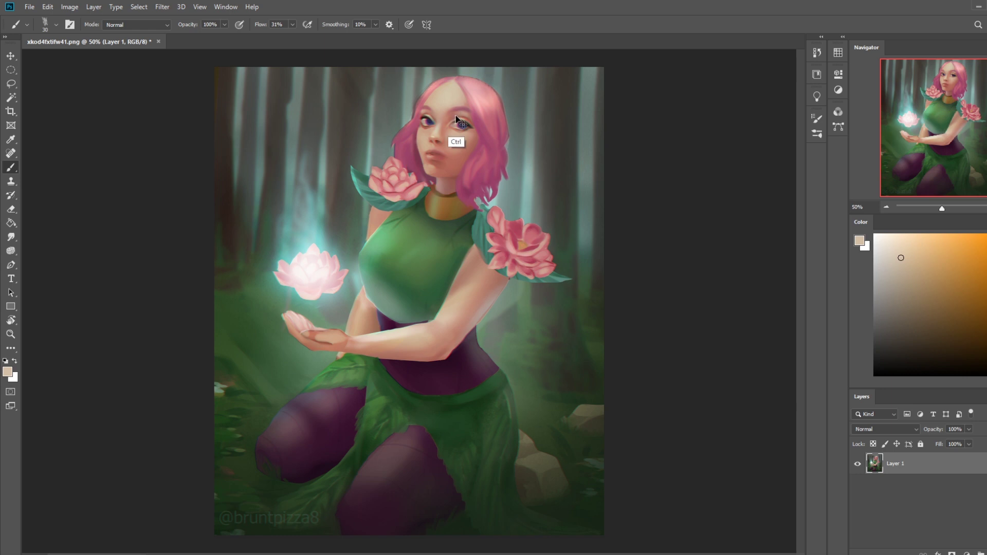
key("alt")
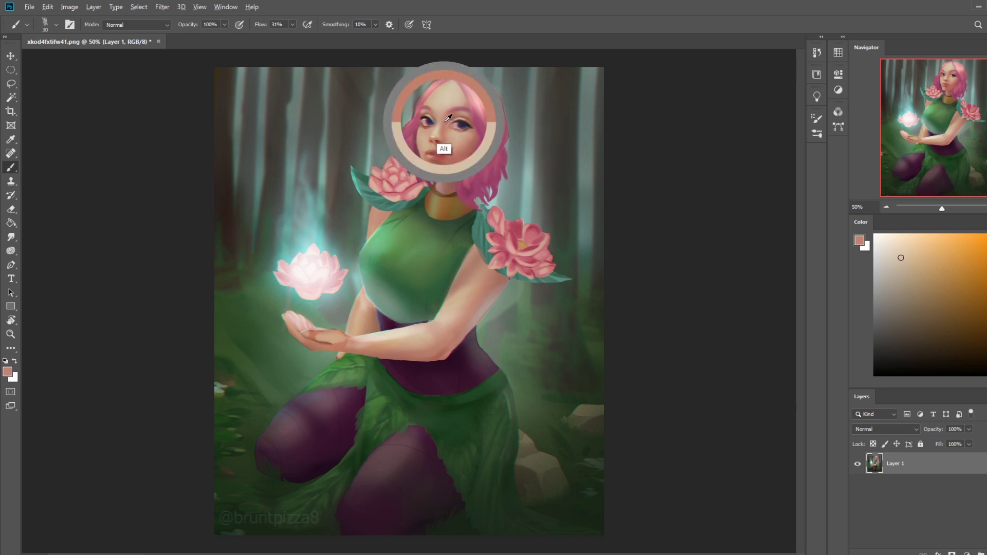
left_click(447, 120, "alt")
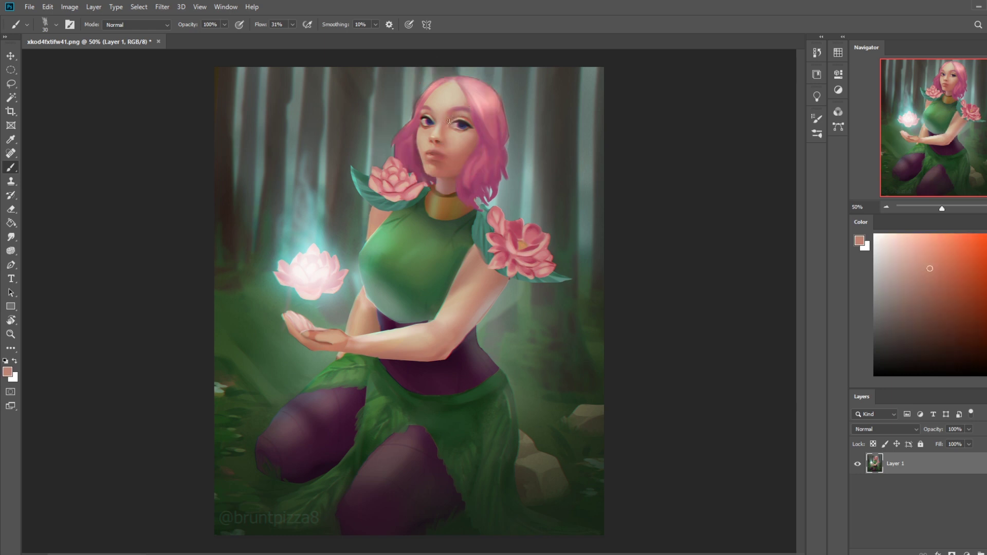
left_click(10, 237)
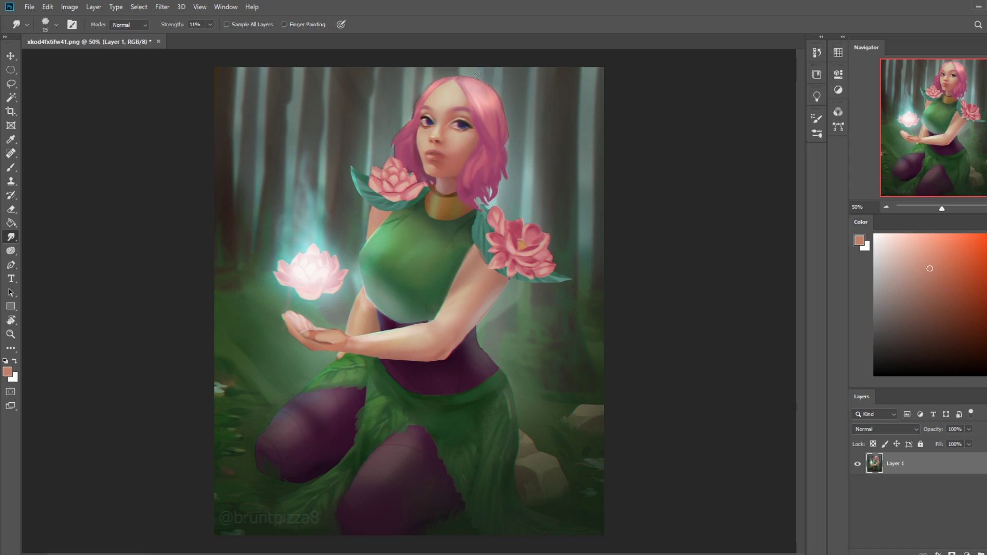
Step: Retouch the forehead and hairline with sampled light skin and dark pink hair tones at 30 px
key("b")
left_click(455, 125, "alt")
left_click(446, 106, "alt")
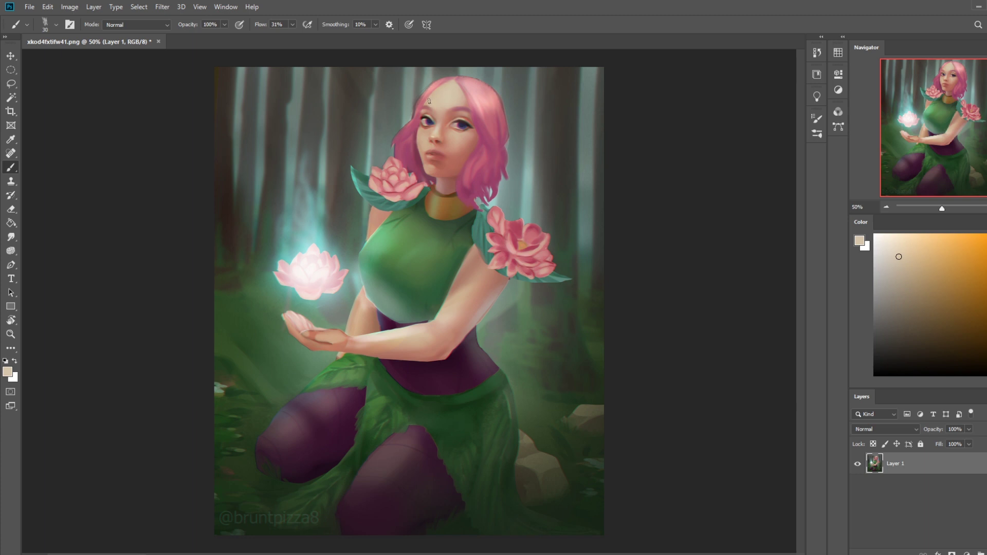
left_click(481, 123, "alt")
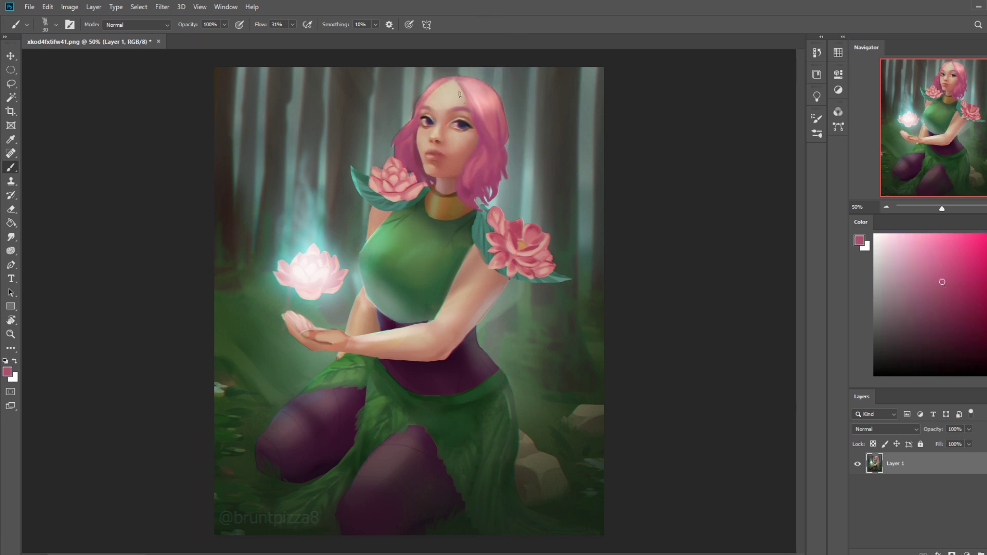
Step: Refine the brow area with a 15 px brush using tones sampled near the far eye, and sample a light pink from the hair
key("bracketleft")
key("bracketleft")
key("bracketright")
left_click(430, 124, "alt")
left_click_drag(436, 110, 473, 114)
left_click_drag(437, 111, 463, 108)
left_click(480, 87, "alt")
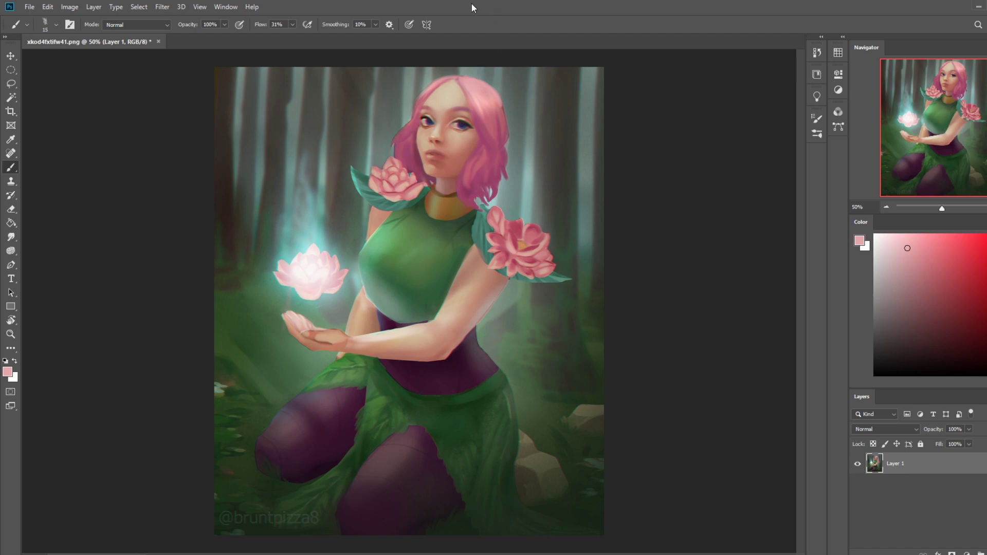
Step: Add highlights to the face with a pale peach lightened from the sampled skin tone, using a brush of about 25 to 30 px
left_click(457, 135, "alt")
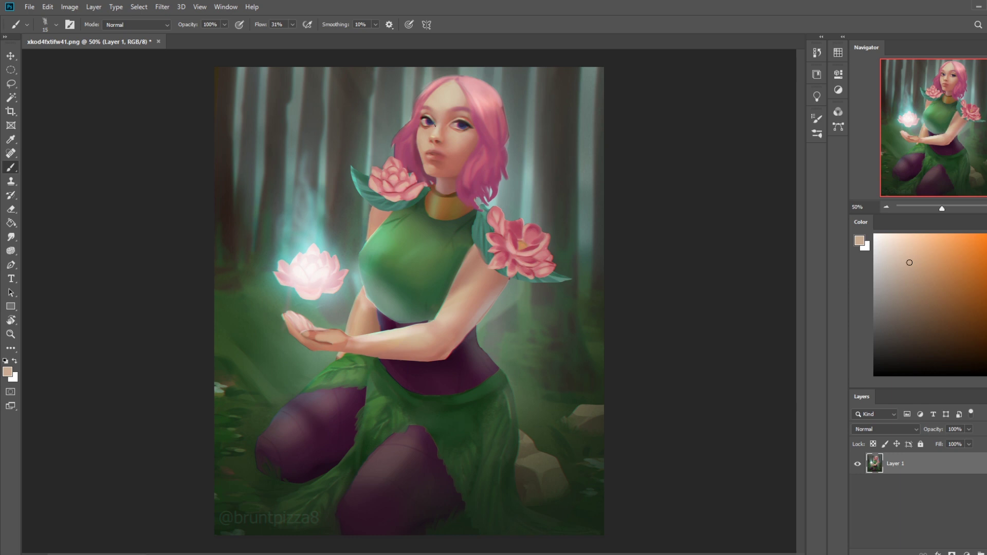
left_click(891, 243)
key("bracketright")
key("bracketleft")
key("bracketright")
key("bracketright")
key("bracketright")
key("bracketleft")
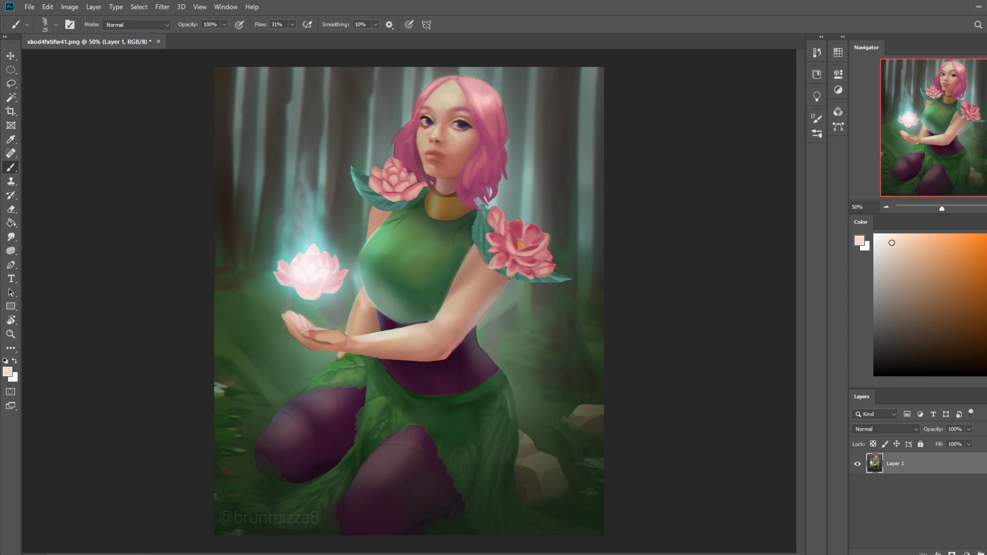
key("bracketright")
key("bracketright")
key("bracketleft")
key("ctrl+minus")
key("ctrl+minus")
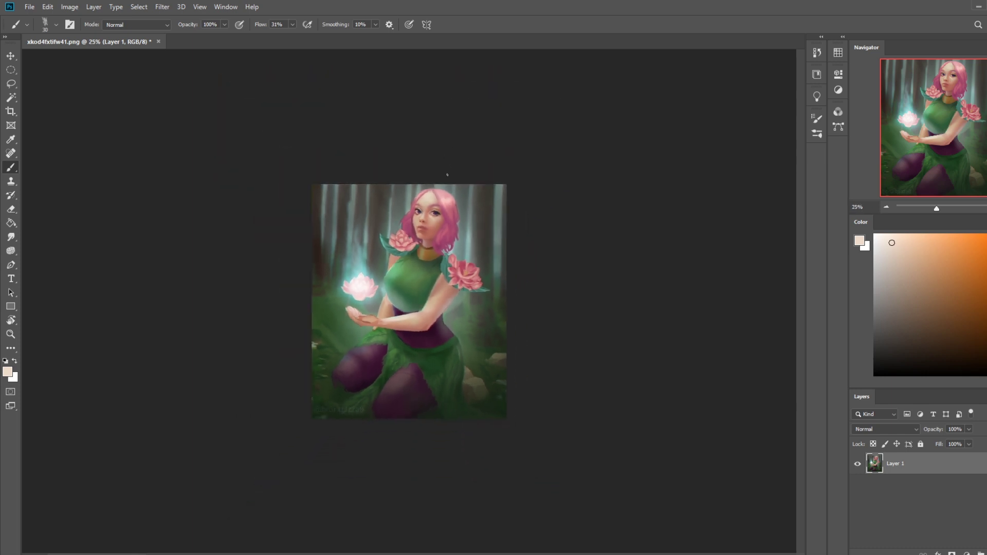
Step: Touch up the corner of the lips with a muted red and a smaller brush, sampling a lip tone
key("bracketleft")
left_click_drag(435, 205, 471, 193)
right_click(470, 192)
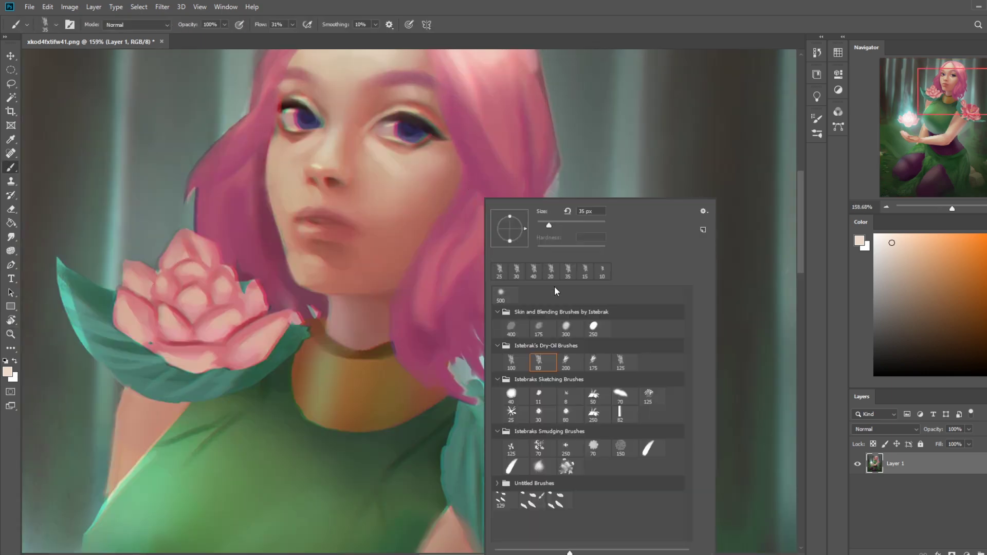
left_click(483, 229, "alt")
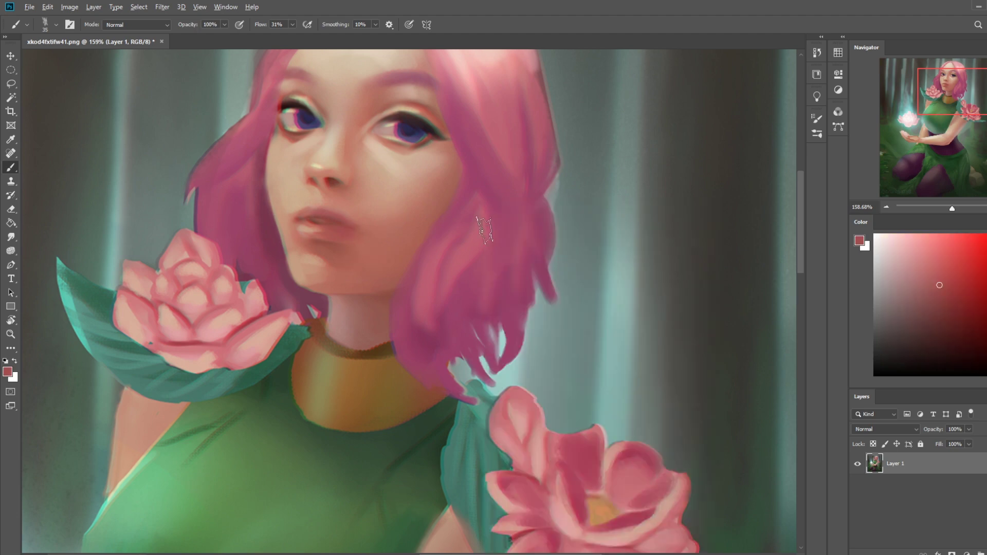
left_click_drag(928, 297, 945, 326)
key("bracketleft")
key("bracketleft")
key("bracketleft")
left_click_drag(354, 228, 362, 233)
left_click(325, 212, "alt")
scroll(360, 230, "down", 3)
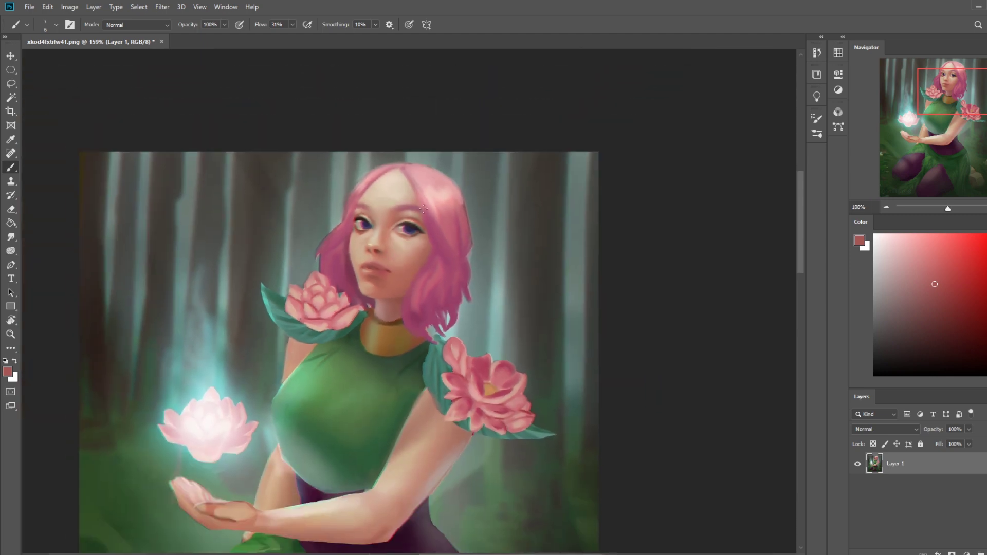
Step: Flatten the image into a single background layer and save the file
left_click(15, 237)
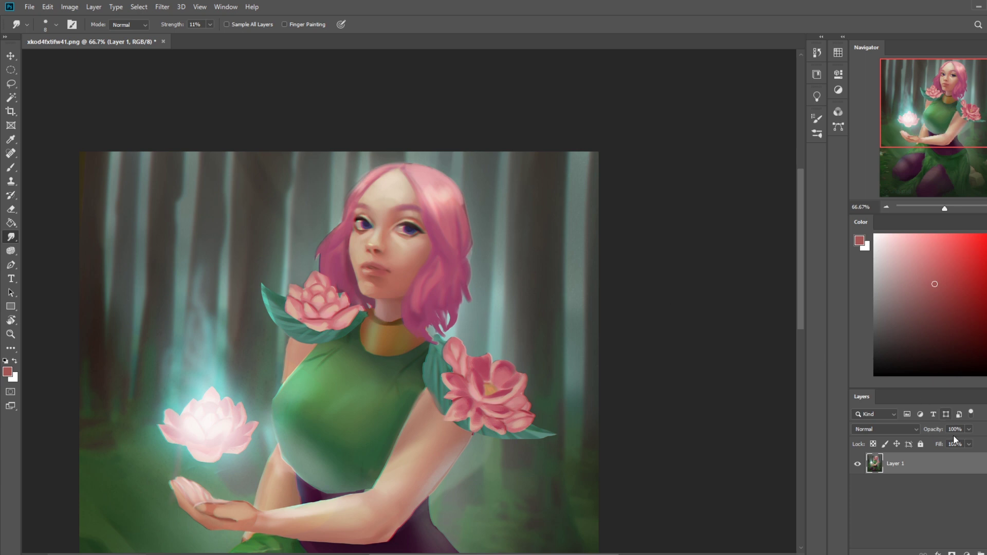
right_click(939, 463)
left_click(949, 354)
key("ctrl+s")
right_click(926, 470)
key("Escape")
key("b")
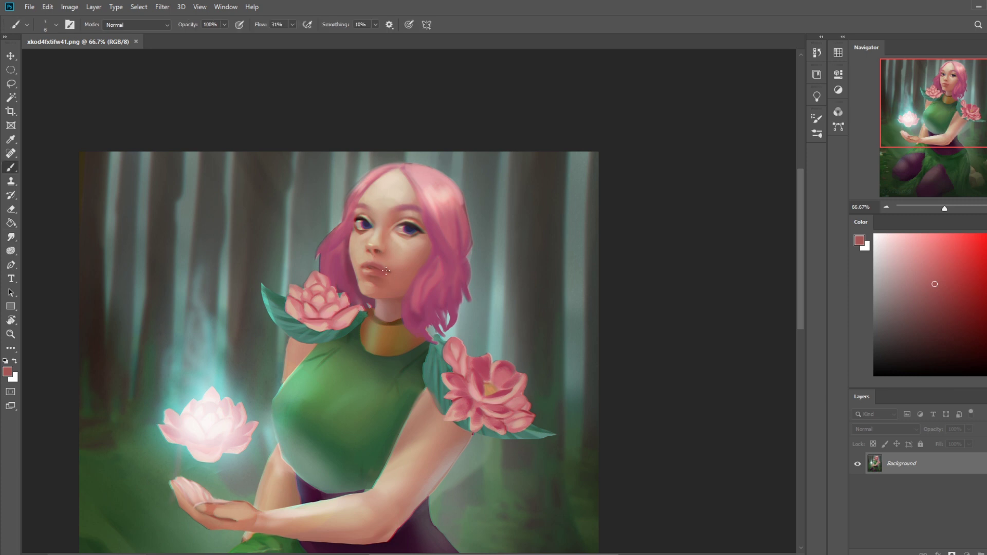
Step: Try to saturate the lips with a smaller Sponge tool at 10% flow, and undo back to the unflattened state
left_click(11, 237)
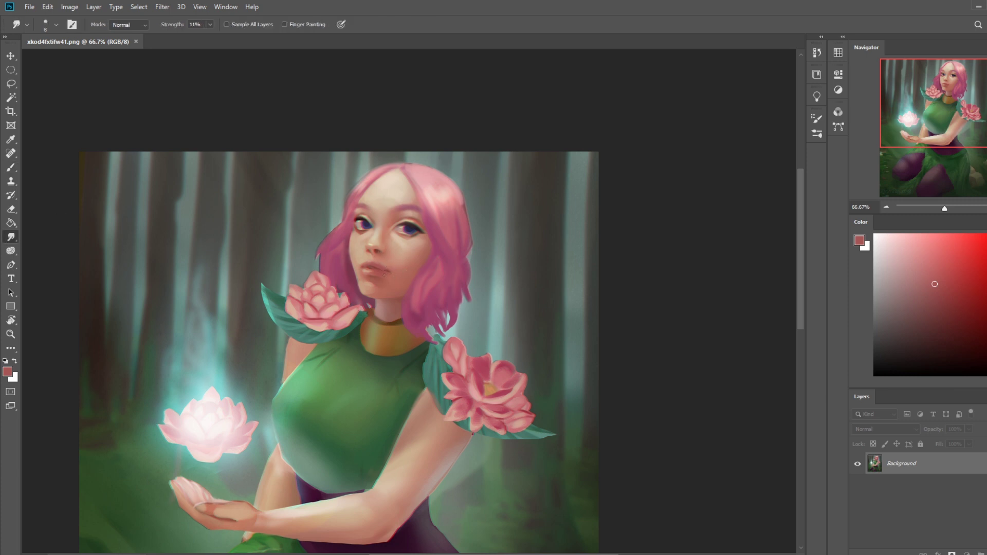
key("o")
key("bracketleft")
key("bracketleft")
key("bracketleft")
key("bracketleft")
key("bracketleft")
key("bracketleft")
key("bracketleft")
key("bracketleft")
key("bracketleft")
mouse_move(370, 270)
left_mouse_down()
mouse_move(360, 264)
mouse_move(382, 272)
left_mouse_up()
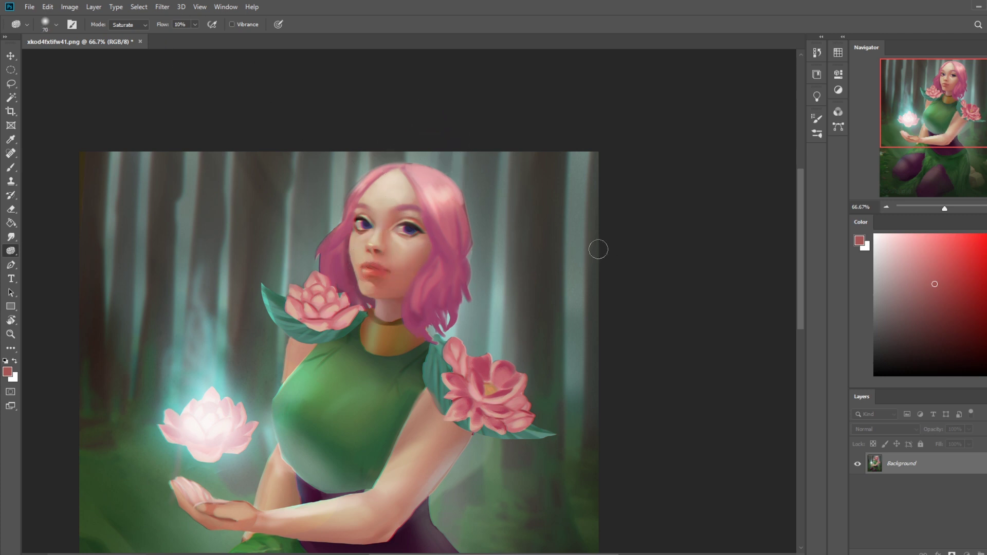
key("ctrl")
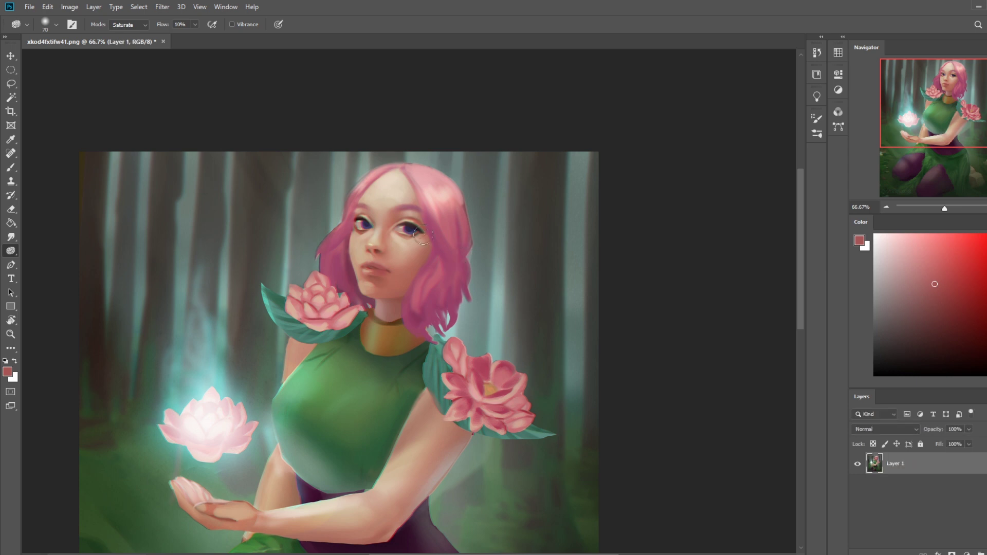
Step: Choose the soft 500 px brush, set its mode to Color, and sample a pink from the hair beside the cheek
key("b")
right_click(444, 233)
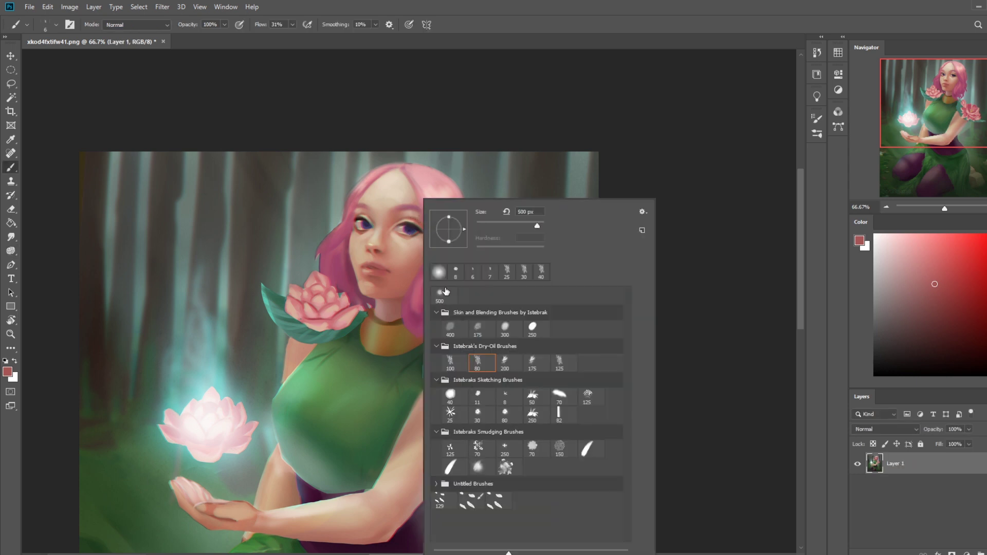
double_click(440, 293)
left_click(144, 25)
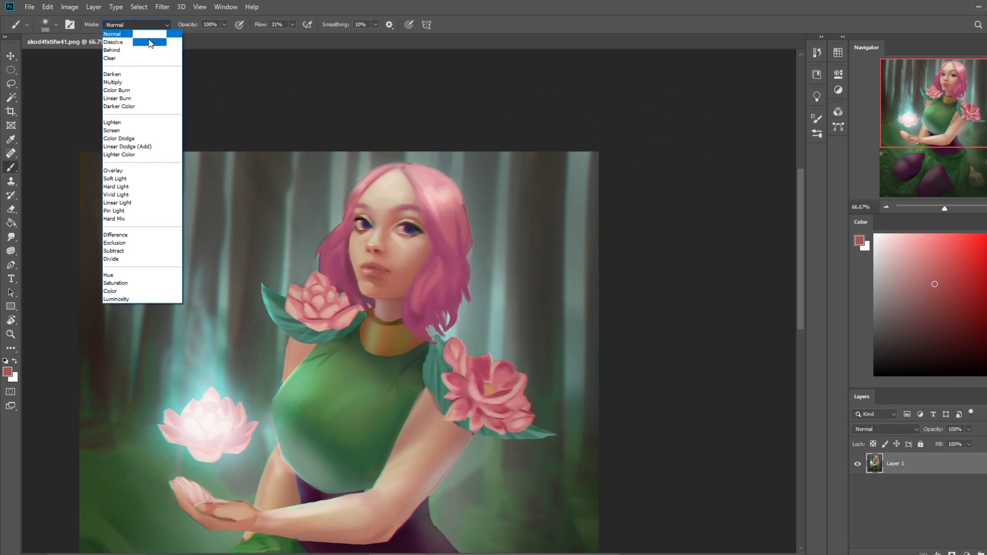
left_click(142, 291)
left_click(432, 256, "alt")
Step: Tint the lips and face with the sampled pink, using reduced brush sizes between 125 and 200 px
key("bracketleft")
key("bracketleft")
key("bracketleft")
key("bracketleft")
key("bracketleft")
key("bracketleft")
key("bracketleft")
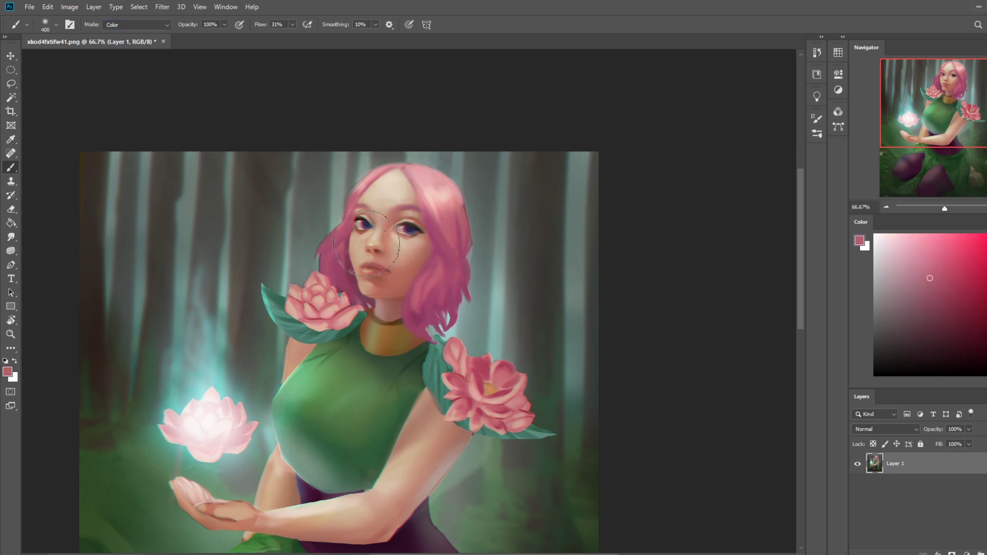
left_click(225, 25)
key("ctrl+minus")
key("ctrl+minus")
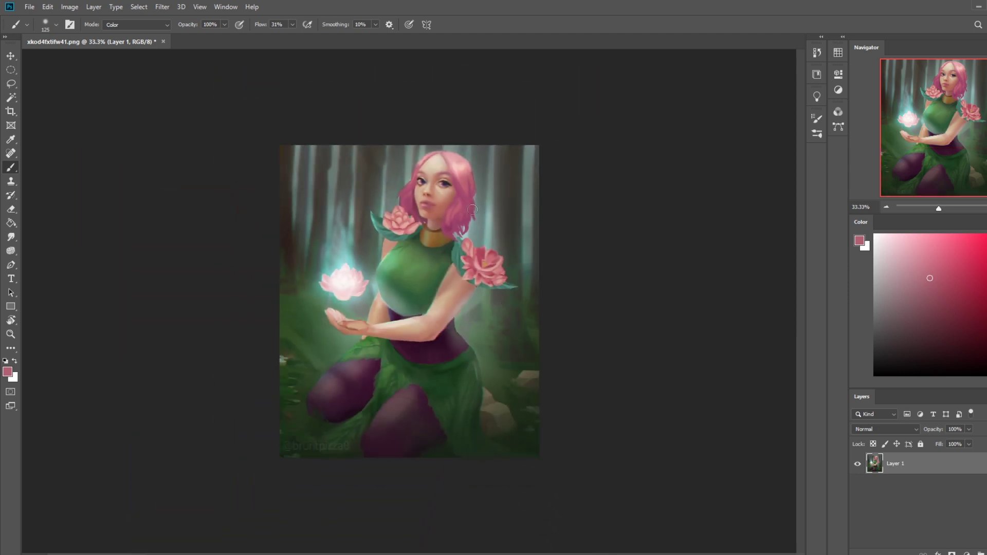
key("bracketright")
key("bracketright")
key("ctrl+plus")
key("ctrl+plus")
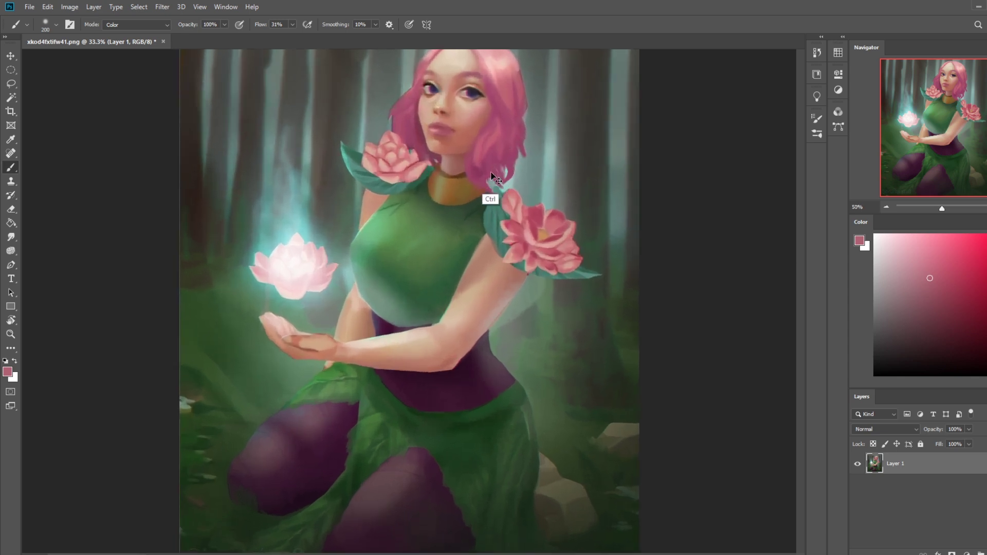
scroll(400, 157, "up", 3)
mouse_move(401, 157)
left_mouse_down()
mouse_move(426, 221)
mouse_move(478, 221)
mouse_move(494, 207)
left_mouse_up()
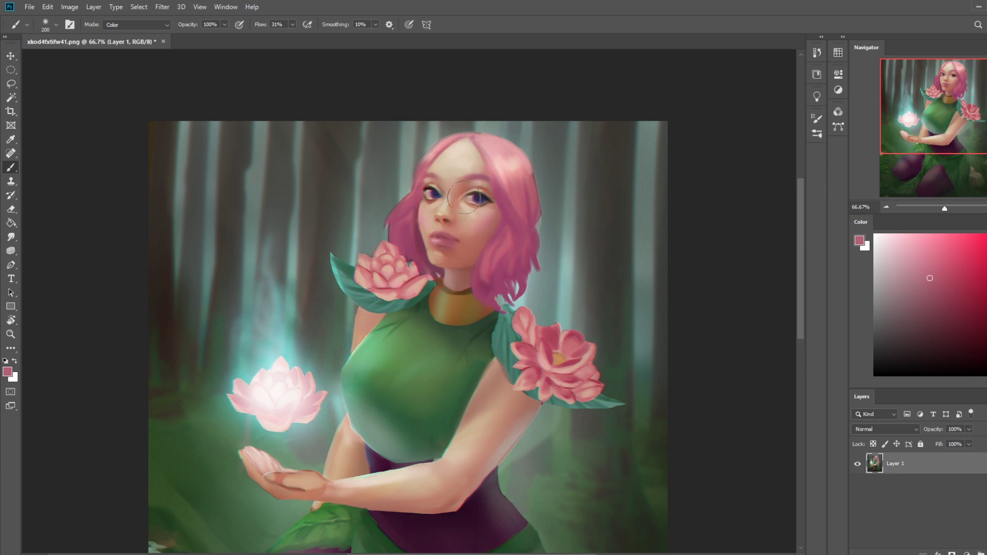
Step: Refine the lip tint with a smaller brush and soften the lips using the Smudge tool at 11% strength
key("bracketleft")
key("bracketleft")
key("bracketleft")
key("bracketleft")
key("bracketleft")
key("bracketleft")
key("bracketright")
key("bracketright")
key("bracketright")
left_click(11, 237)
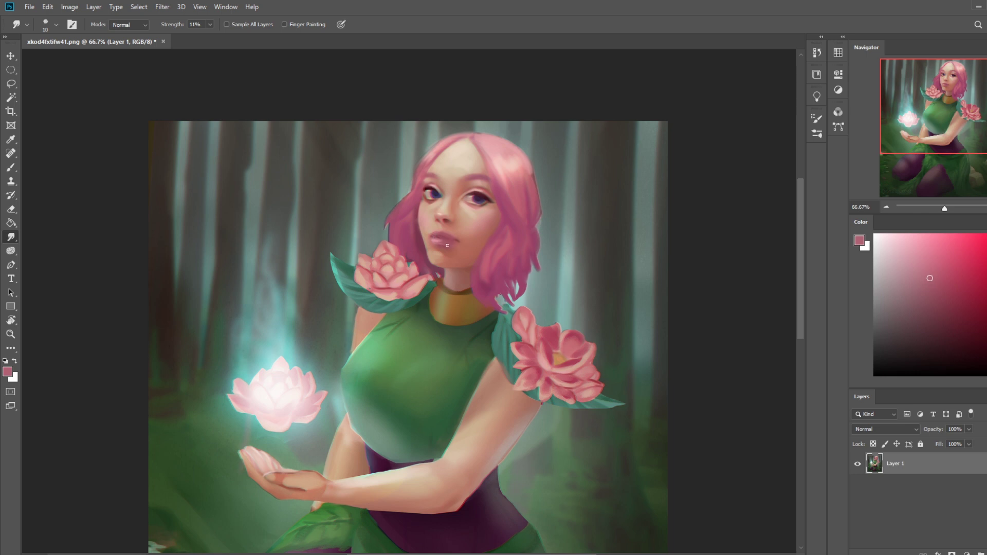
Step: Switch the brush to Normal mode and paint sampled light tones as highlights on the lips and lower cheek
key("b")
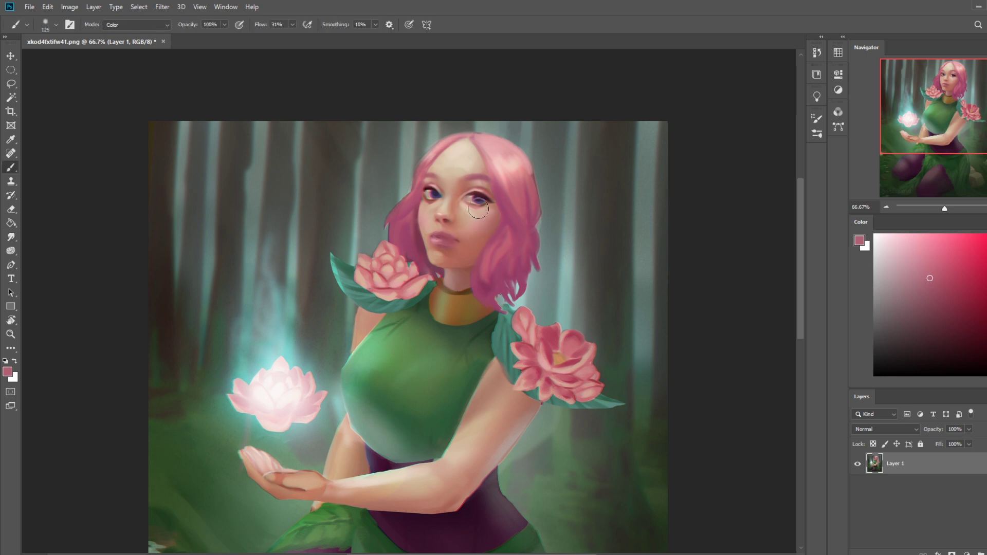
left_click(463, 216, "alt")
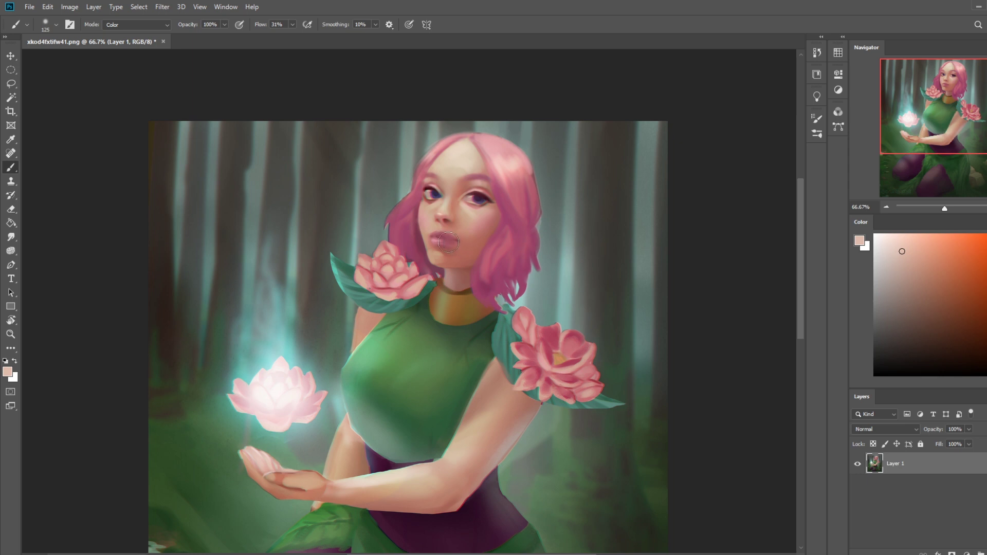
left_click(136, 24)
left_click(133, 30)
key("bracketleft")
left_click(463, 149, "alt")
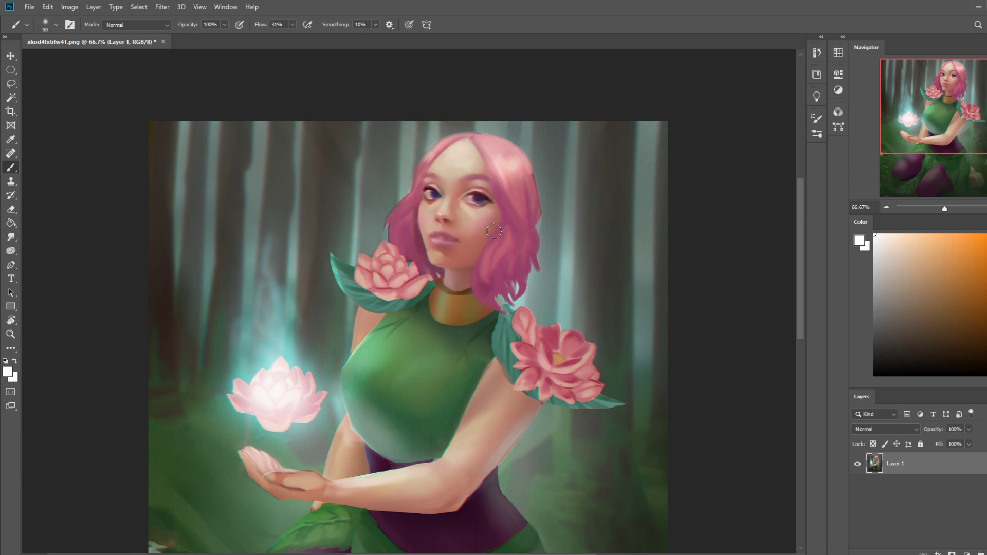
left_click_drag(460, 257, 470, 231)
Step: Choose a dark maroon and darken the line between the lips with a small brush
left_click(488, 171, "alt")
left_click_drag(959, 312, 963, 340)
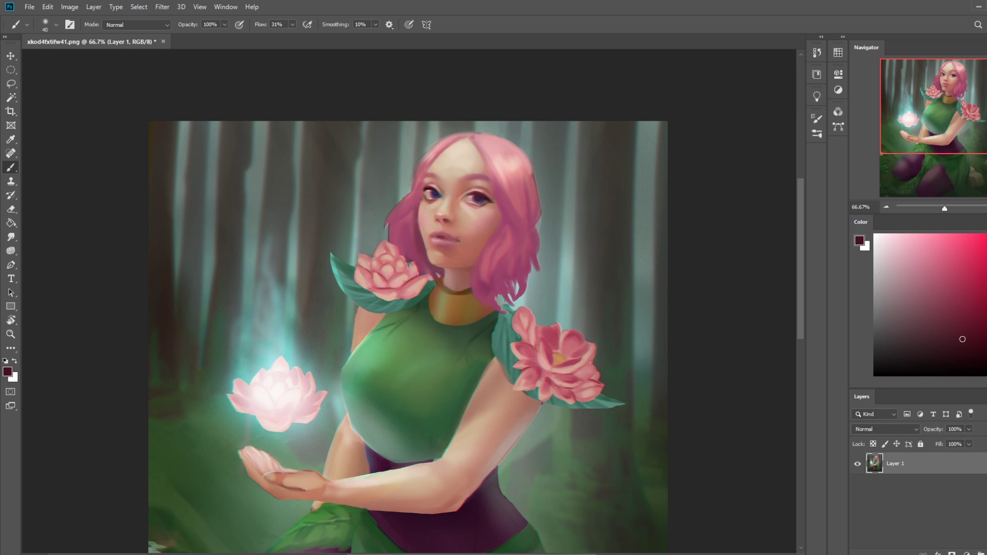
scroll(458, 240, "up", 3)
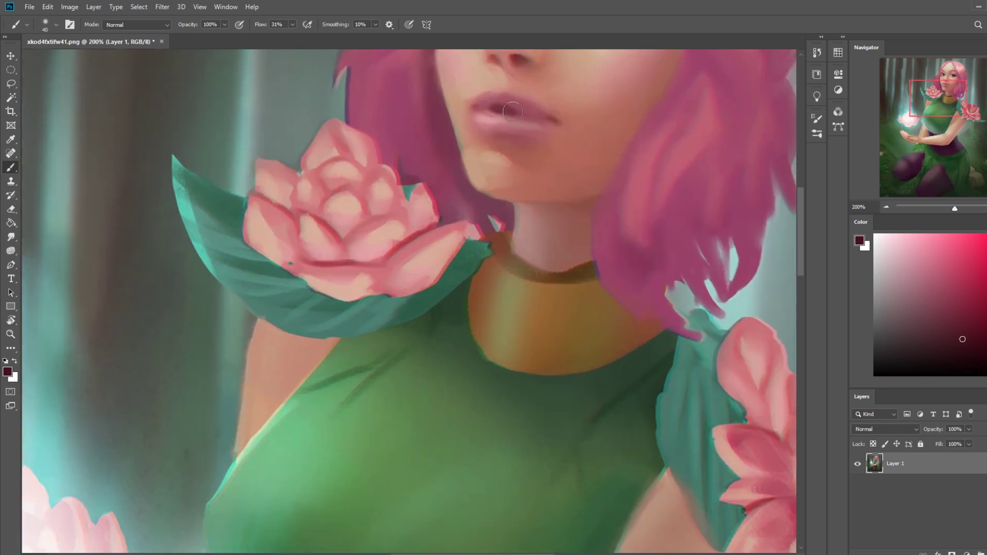
left_click_drag(513, 112, 527, 118)
scroll(547, 159, "down", 5)
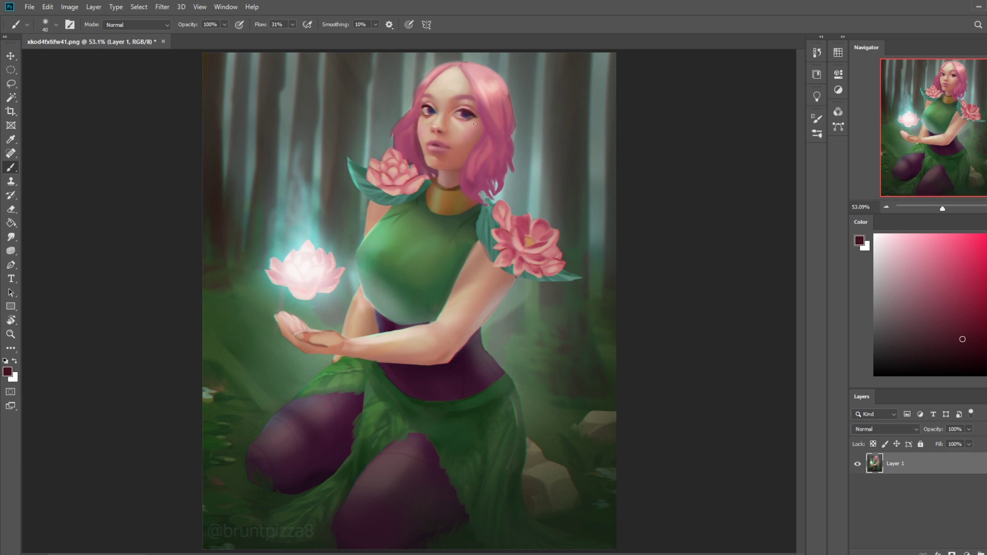
Step: Shade the face using a sampled reddish skin tone and a dark purple, varying the brush size
left_click(460, 172, "alt")
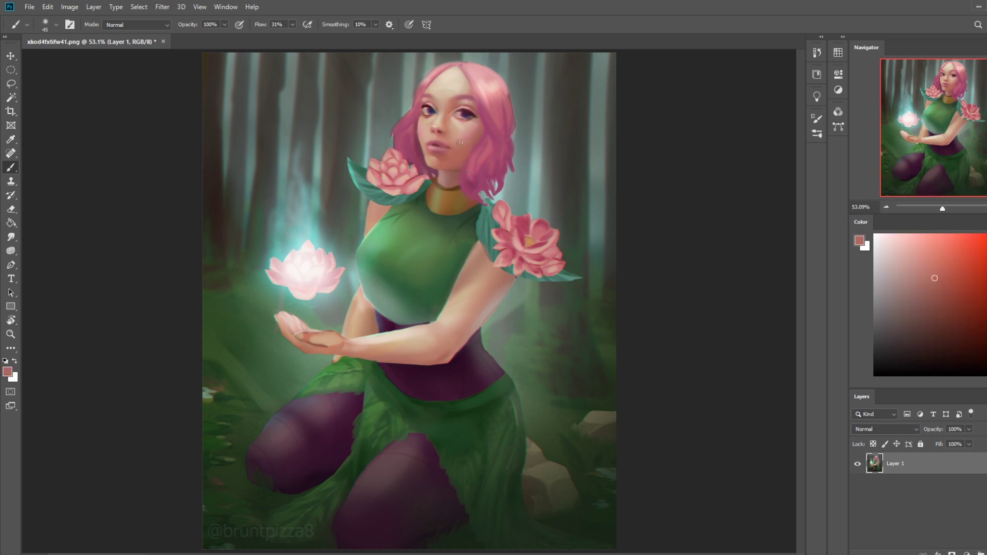
key("bracketright")
key("bracketright")
key("bracketright")
left_click(136, 25)
key("Escape")
left_click(963, 322)
key("bracketright")
key("bracketright")
key("bracketleft")
key("bracketleft")
key("bracketleft")
key("bracketleft")
key("bracketleft")
key("bracketleft")
key("bracketleft")
key("bracketleft")
key("bracketleft")
key("bracketleft")
key("bracketleft")
key("bracketleft")
key("bracketright")
key("bracketright")
key("bracketright")
key("bracketright")
key("bracketright")
key("bracketright")
key("bracketright")
key("bracketright")
Step: Blend the face shading using the Smudge tool at about 25 px and 11% strength
left_click(11, 236)
key("bracketright")
key("bracketright")
key("bracketright")
key("bracketright")
key("bracketright")
key("bracketright")
key("bracketleft")
key("bracketleft")
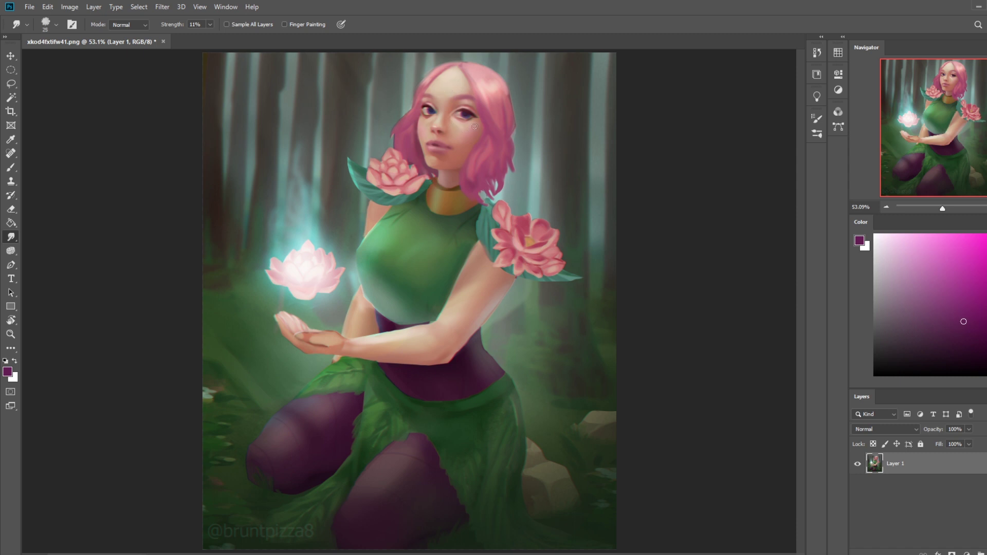
Step: Sample a reddish skin tone, set the brush mode to Darken, and shade the face with a smaller soft brush
key("b")
left_click(470, 174, "alt")
left_click(136, 24)
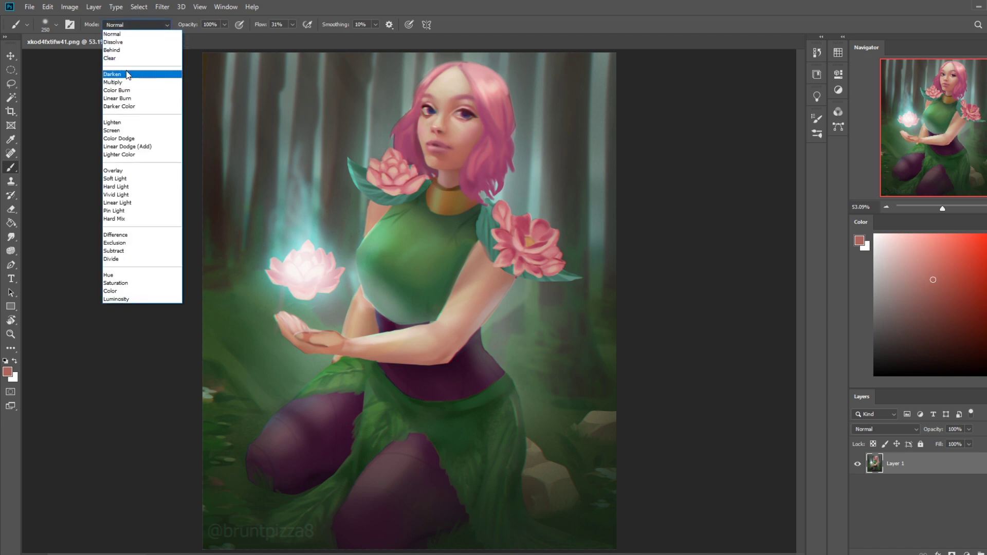
left_click(126, 71)
key("bracketleft")
key("bracketleft")
key("bracketleft")
key("bracketleft")
key("bracketleft")
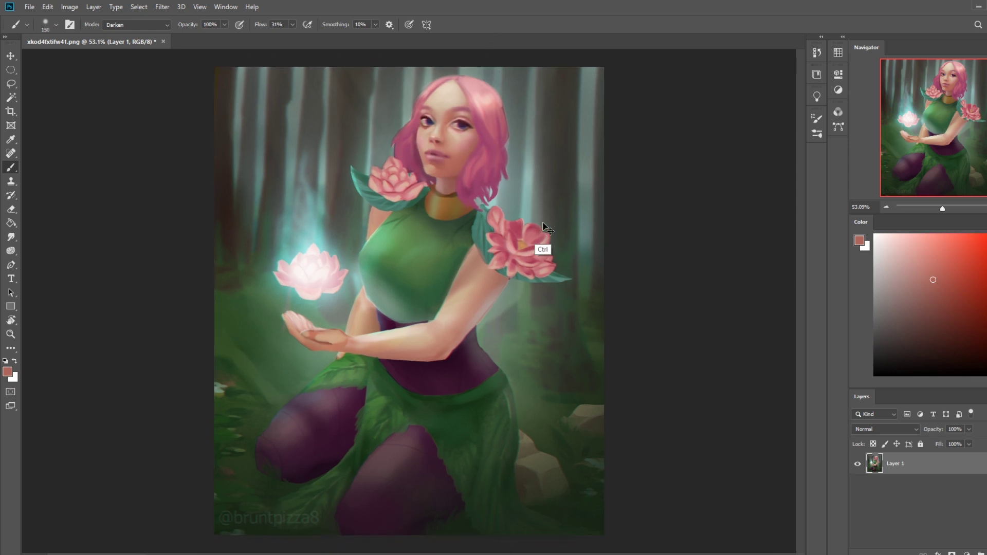
Step: Lasso the hair and cheek edge beside the jaw and copy it to a new layer
key("ctrl+minus")
key("ctrl+minus")
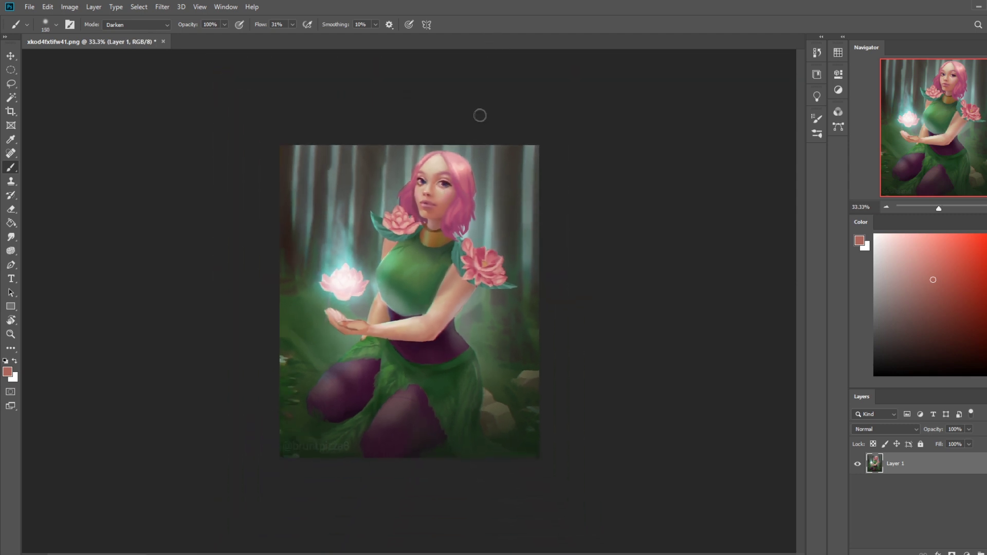
key("ctrl+minus")
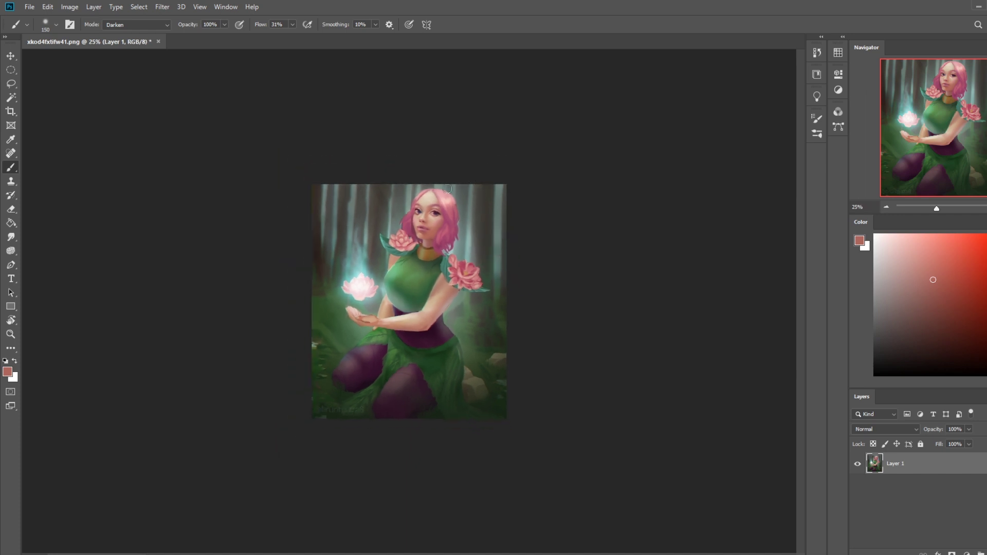
key("l")
mouse_move(446, 217)
left_mouse_down()
mouse_move(434, 241)
mouse_move(442, 229)
left_mouse_up()
key("ctrl+j")
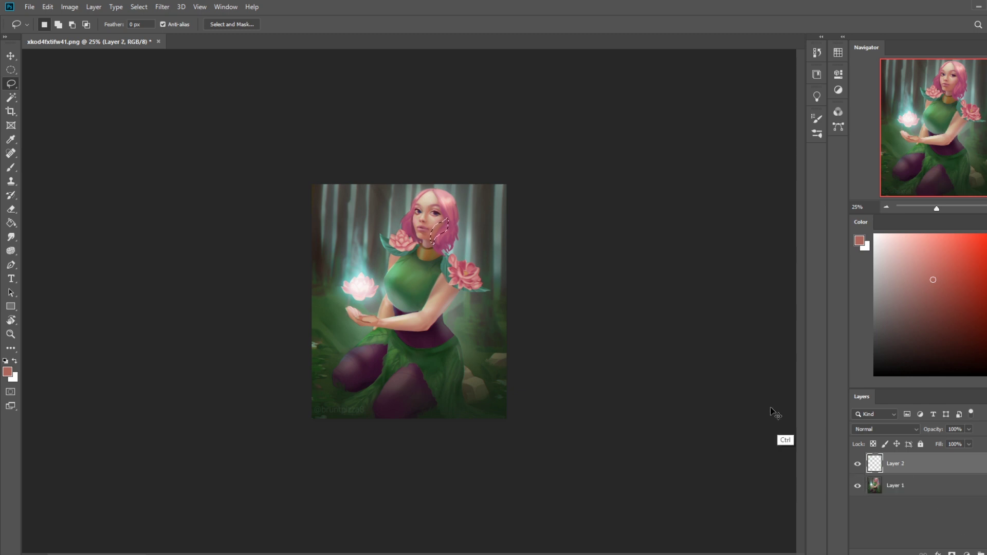
Step: Paint the hair edge beside the cheek with the 80 px dry-oil brush in a sampled hair pink, and merge the layer down
key("b")
right_click(439, 203)
double_click(502, 366)
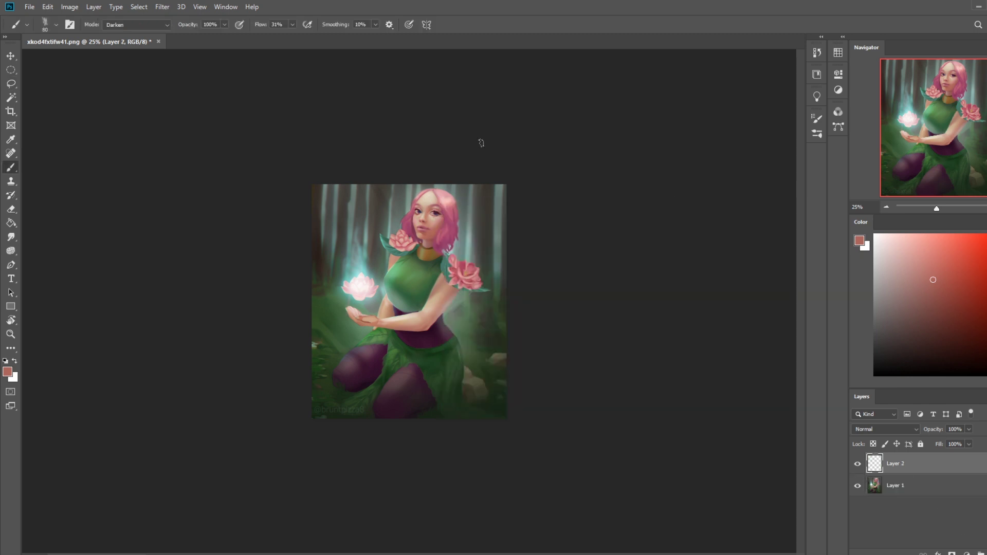
left_click(450, 230, "alt")
left_click(445, 239, "alt")
right_click(909, 468)
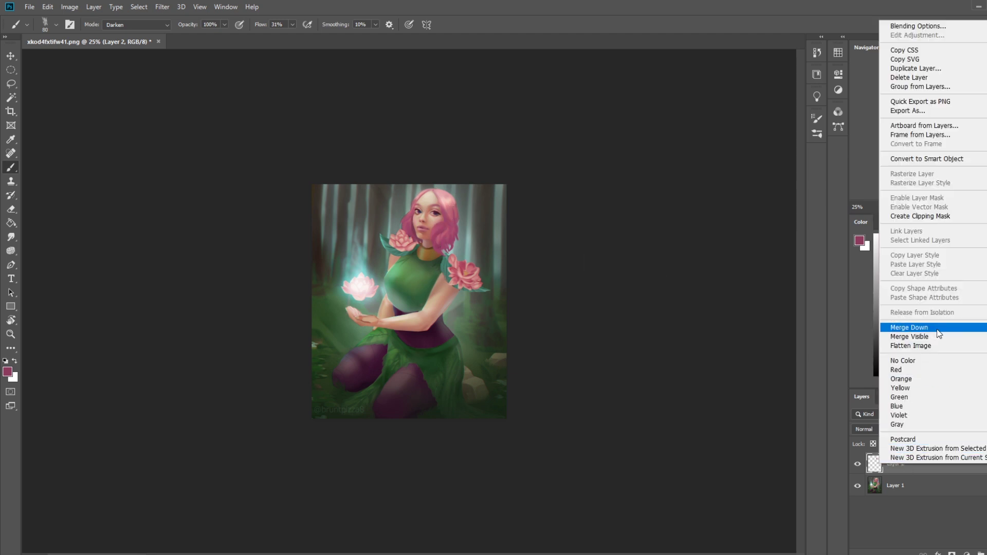
left_click(883, 326)
Step: Lasso the outer side of the hair, copy it to a new layer, and nudge it to the right to widen the hair
key("l")
mouse_move(448, 184)
left_mouse_down()
mouse_move(451, 254)
mouse_move(476, 234)
mouse_move(483, 187)
left_mouse_up()
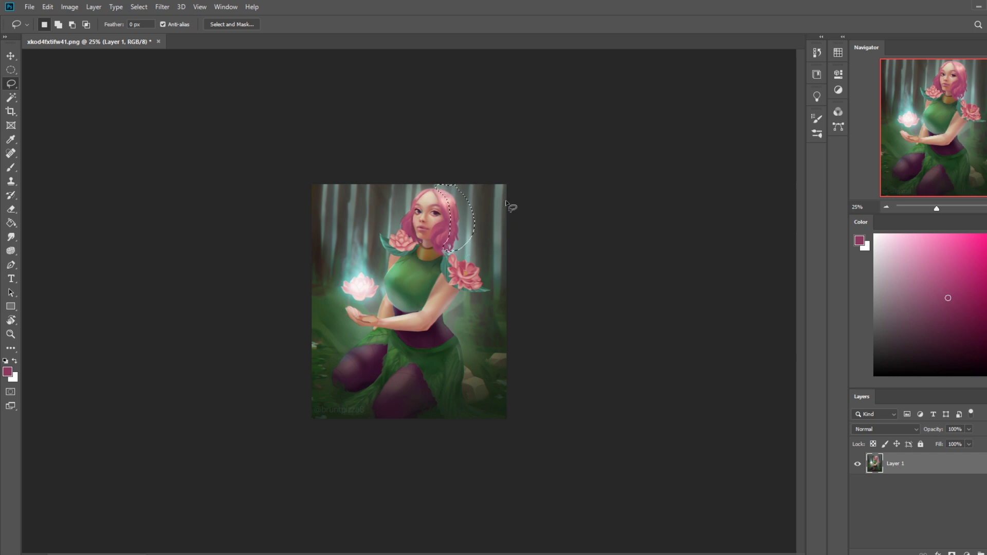
key("ctrl+j")
key("v")
key("shift+Right")
key("shift+Right")
key("shift+Right")
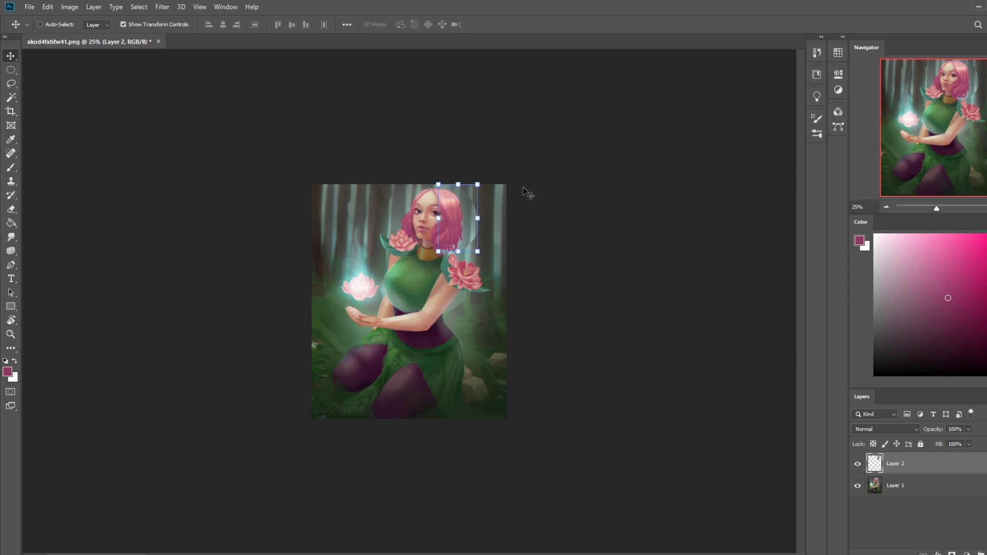
Step: Erase the excess background around the shifted hair piece and merge it down into the painting
key("e")
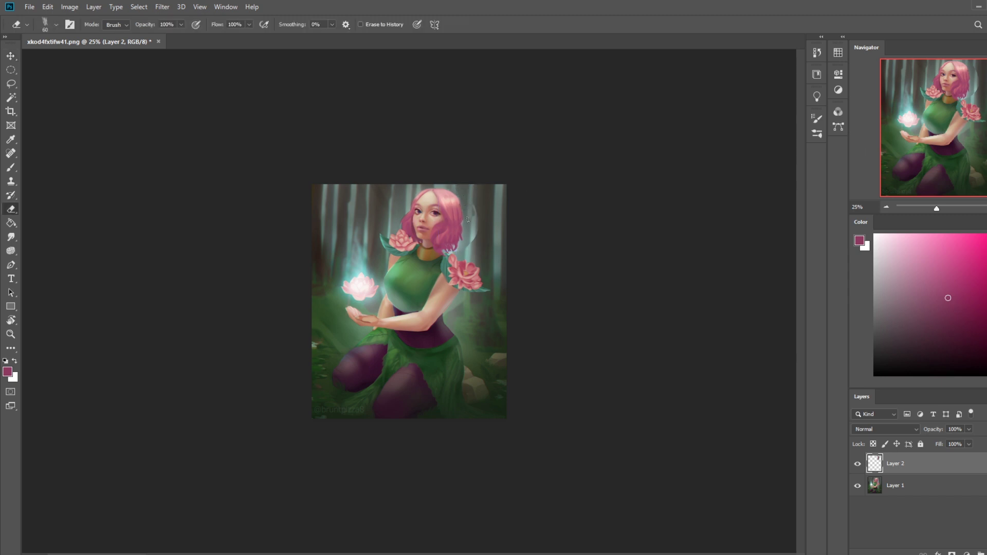
left_click_drag(465, 224, 472, 207)
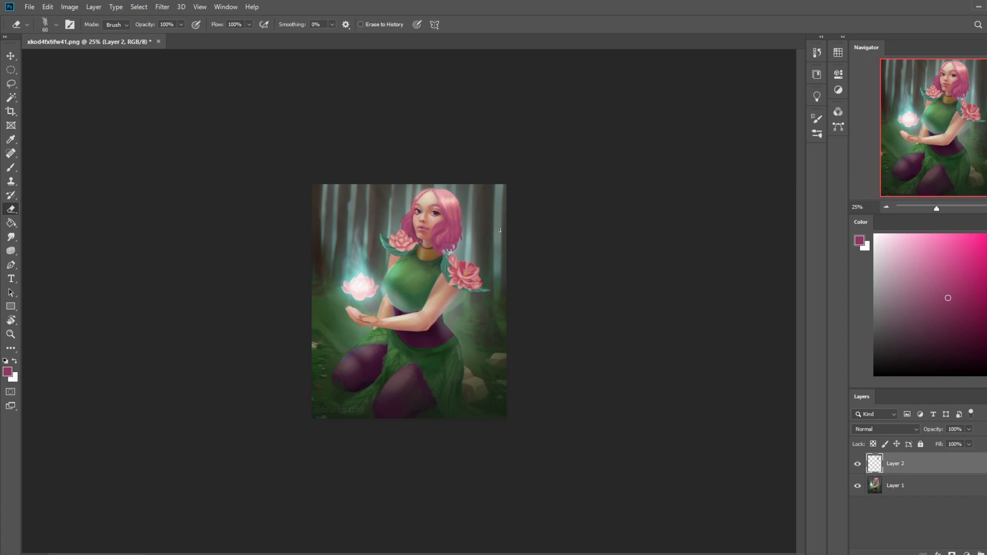
right_click(896, 451)
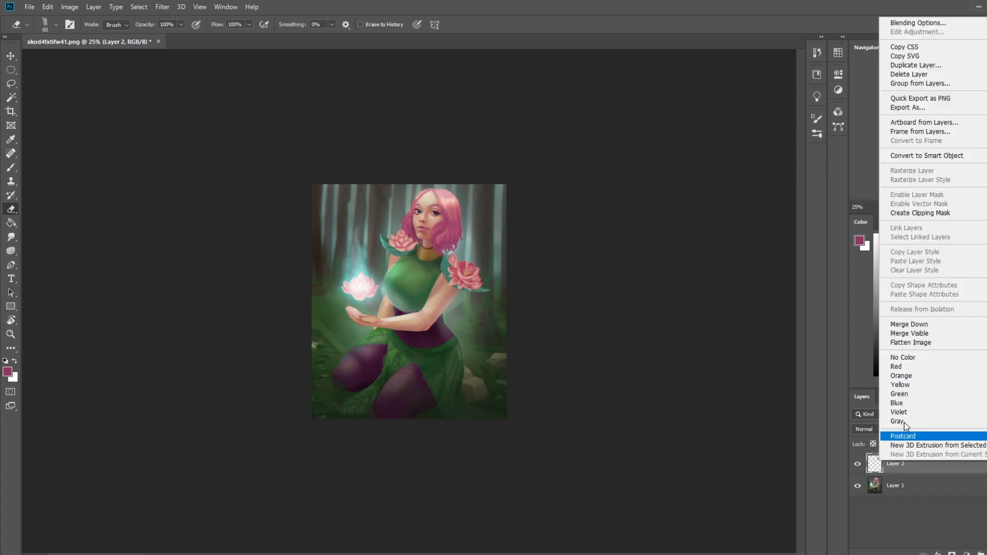
left_click(925, 324)
key("ctrl+minus")
key("ctrl+minus")
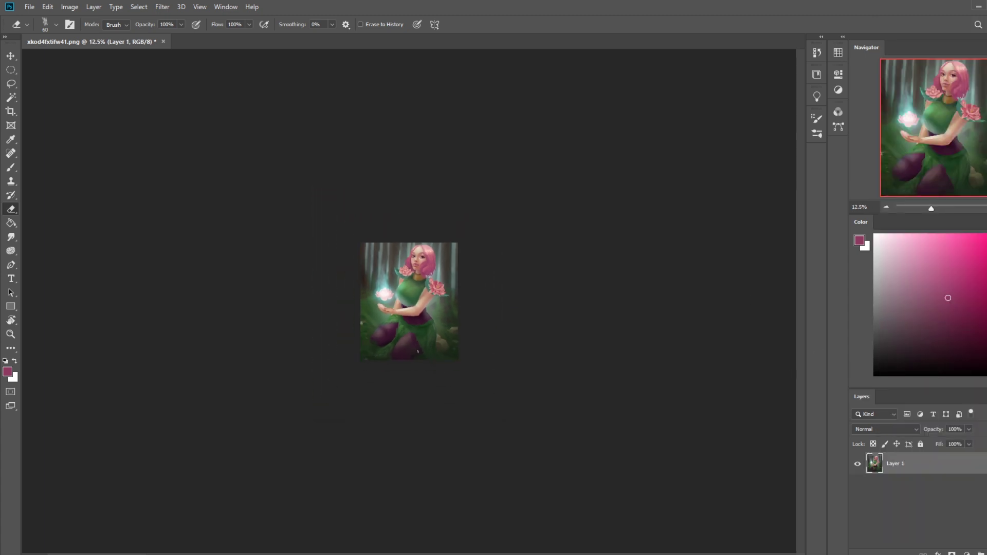
key("b")
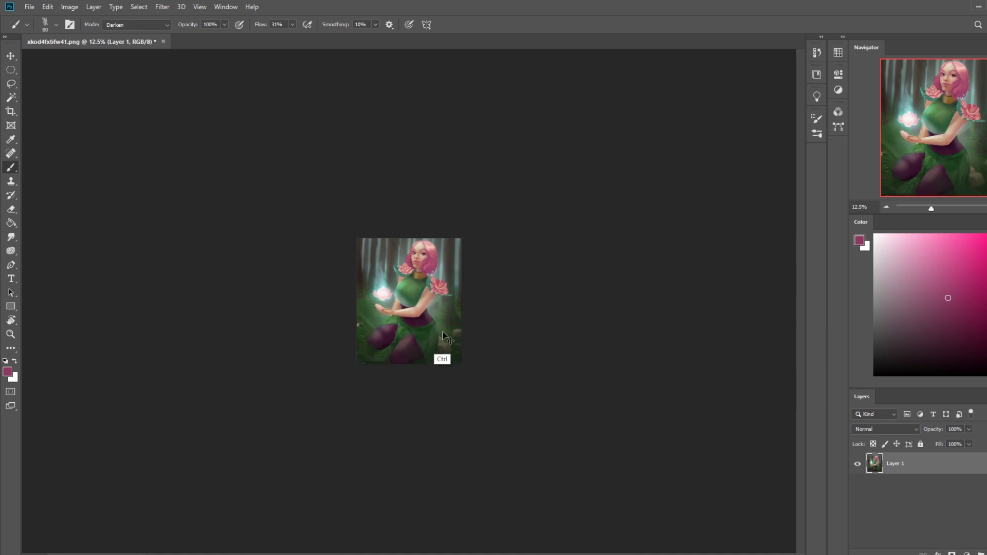
key("ctrl+plus")
key("ctrl+plus")
key("l")
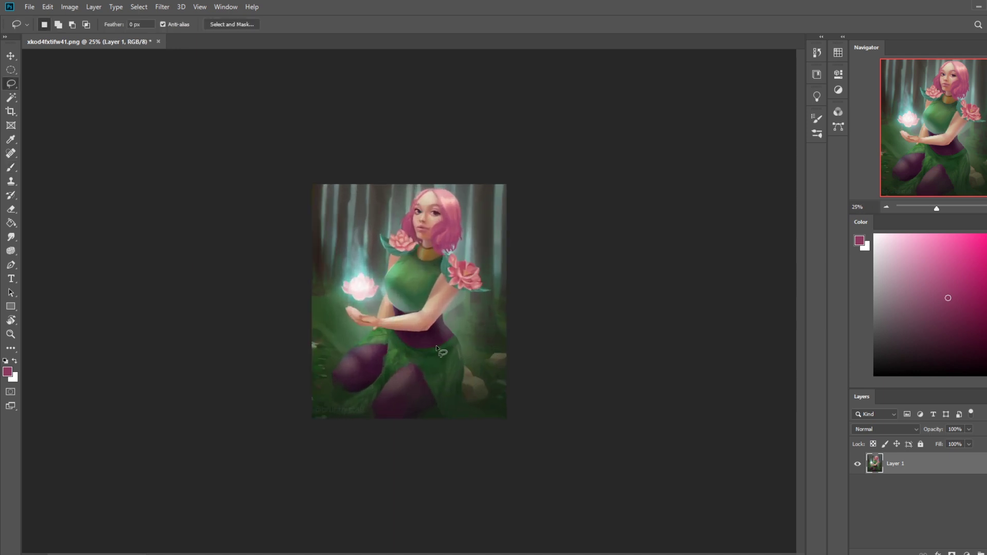
Step: Lasso the purple leg below the glowing lotus, copy it to a new layer, and rotate the copy 11.14°
mouse_move(378, 386)
left_mouse_down()
mouse_move(336, 340)
mouse_move(382, 333)
left_mouse_up()
key("ctrl+j")
key("v")
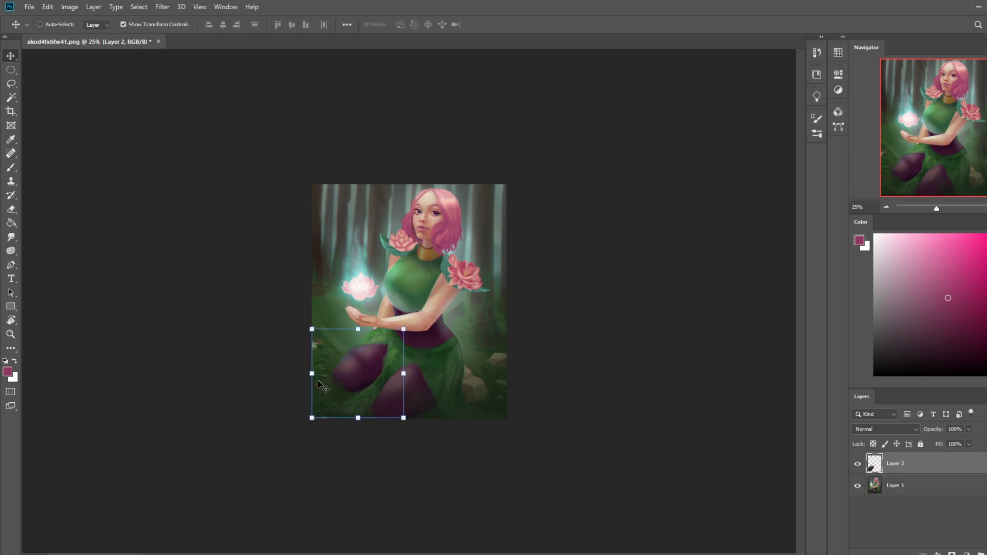
left_click_drag(424, 322, 433, 335)
left_click_drag(368, 371, 364, 369)
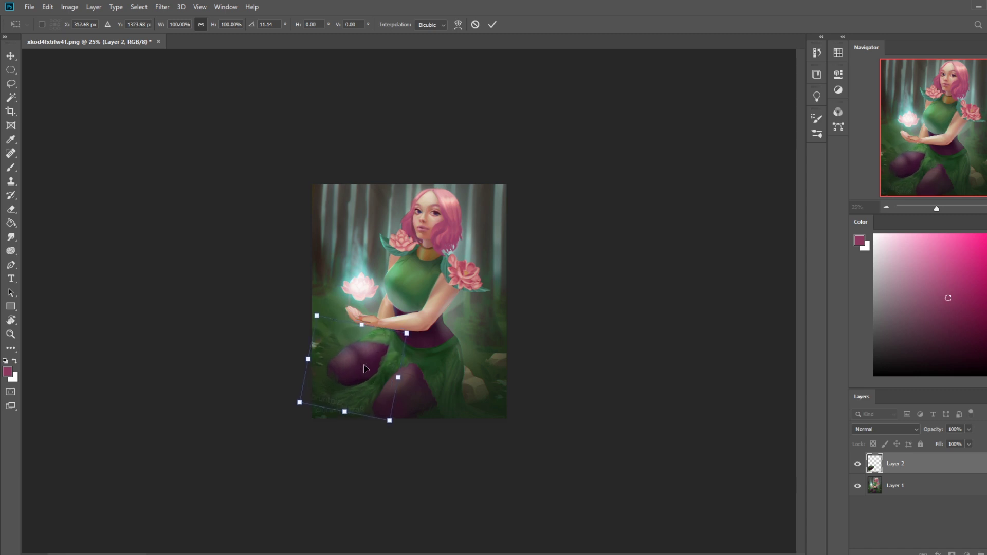
left_click(492, 24)
key("e")
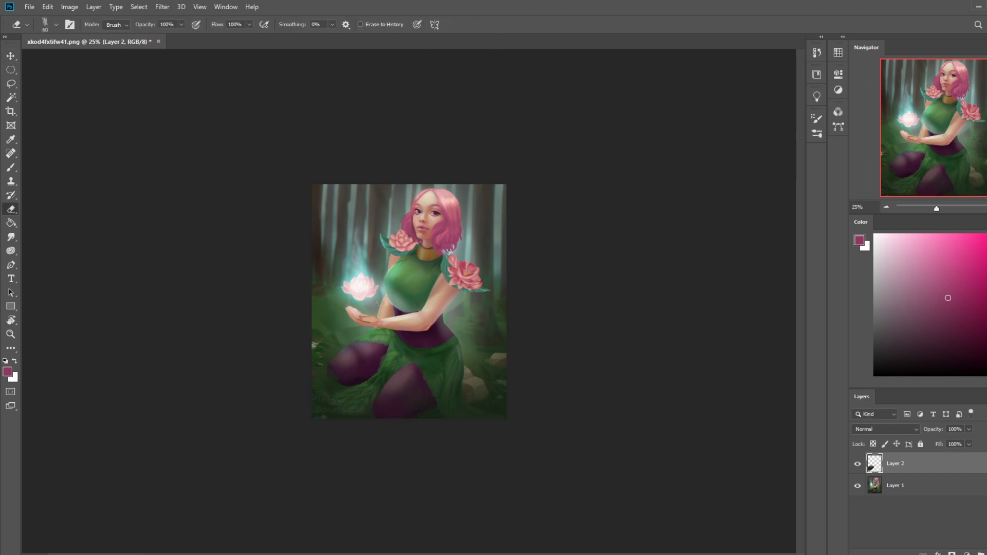
Step: Enlarge the copied leg to about 110% width and 112% height, rotate it 4.10°, and shift it outward
key("ctrl+t")
left_click_drag(302, 408, 293, 419)
left_click_drag(412, 321, 391, 353)
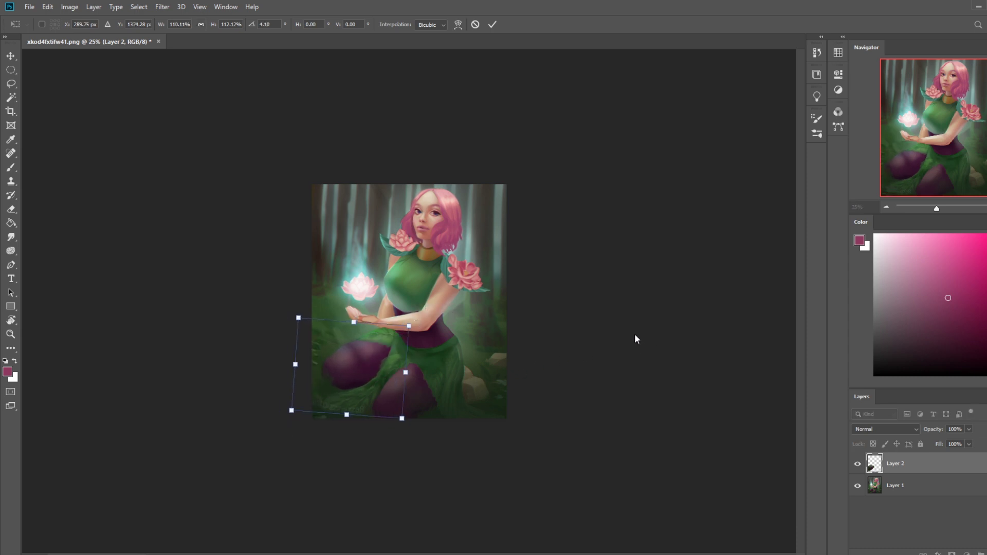
left_click(491, 23)
key("e")
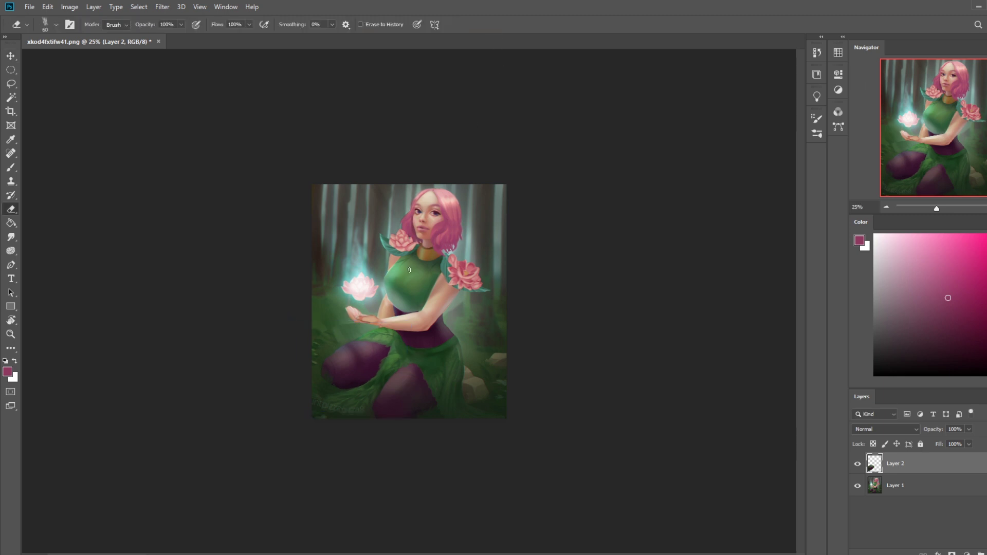
Step: Erase the edges of the copied leg piece with a soft eraser reduced to 175 px to blend it in
right_click(415, 199)
key("bracketleft")
key("bracketleft")
key("bracketleft")
key("bracketleft")
key("bracketleft")
mouse_move(307, 344)
left_mouse_down()
mouse_move(310, 434)
mouse_move(326, 425)
mouse_move(335, 434)
mouse_move(298, 355)
mouse_move(304, 401)
left_mouse_up()
key("bracketleft")
key("bracketleft")
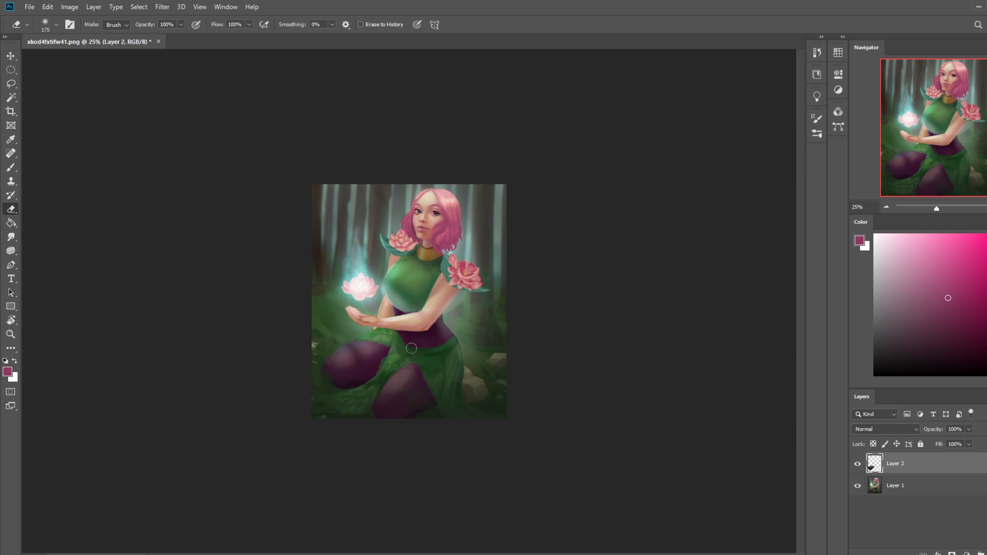
Step: Lasso the front purple leg and skirt, merge the first leg layer down, and copy the selection to a new layer
key("l")
mouse_move(477, 339)
left_mouse_down()
mouse_move(385, 390)
mouse_move(506, 381)
mouse_move(478, 339)
left_mouse_up()
right_click(929, 463)
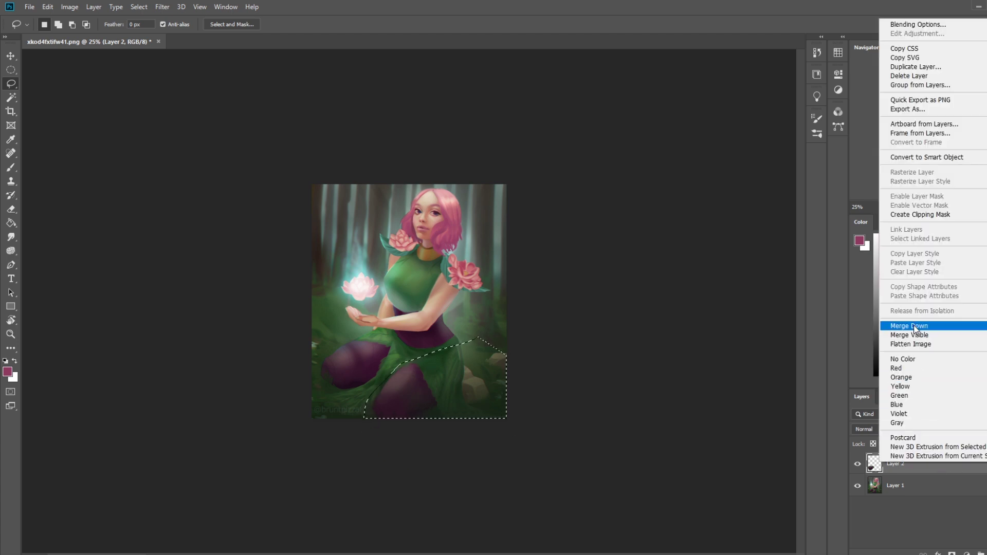
key("Escape")
key("ctrl+d")
Step: Rotate the copied front leg -9.46°, shift it slightly, and merge it down into the painting
key("v")
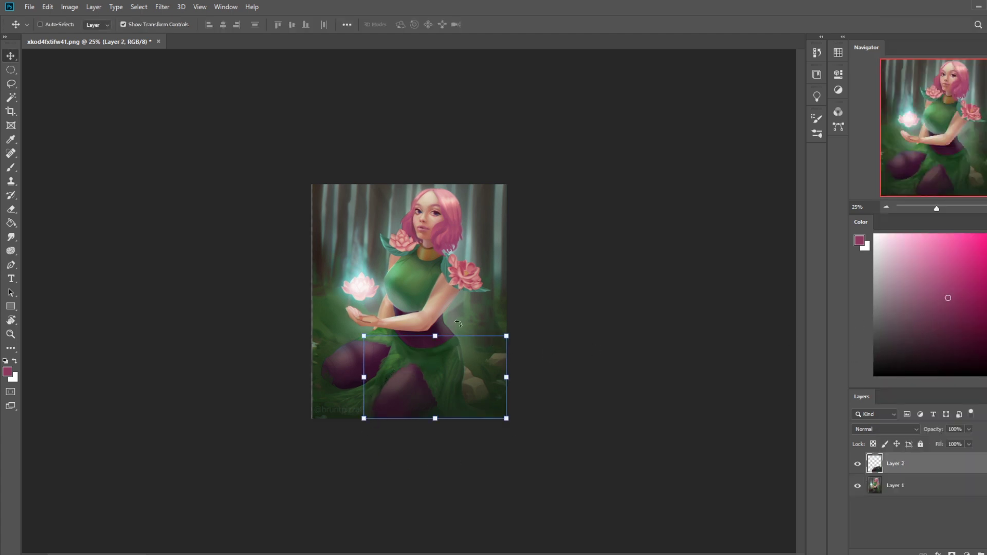
left_click_drag(459, 324, 452, 320)
mouse_move(417, 402)
left_mouse_down()
mouse_move(433, 395)
mouse_move(424, 397)
left_mouse_up()
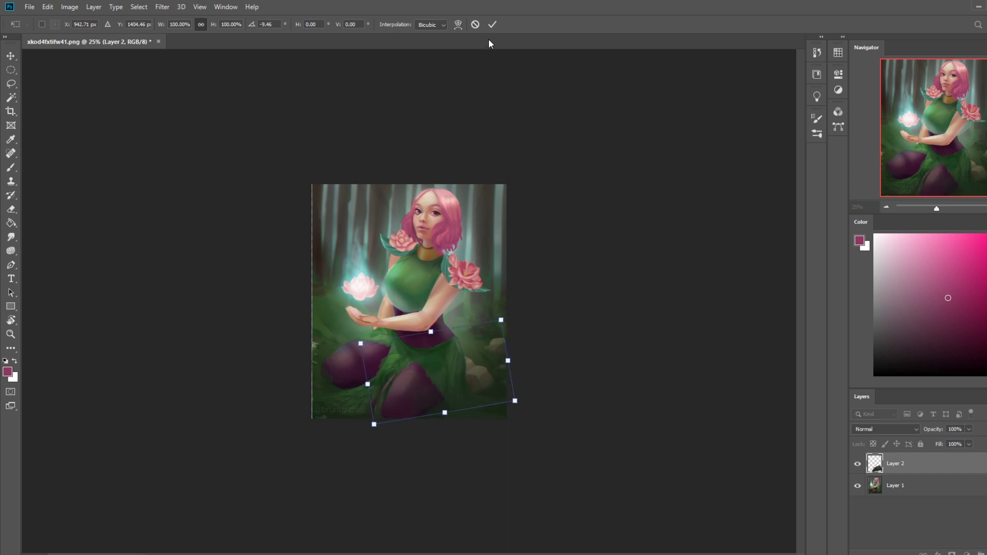
left_click(493, 25)
key("b")
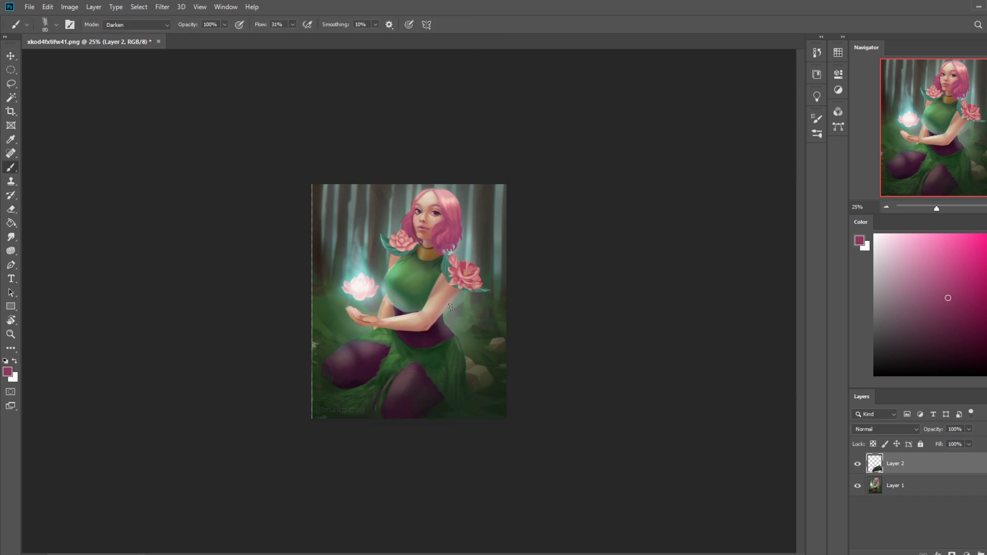
right_click(451, 307)
left_click(647, 156)
right_click(909, 464)
left_click(925, 323)
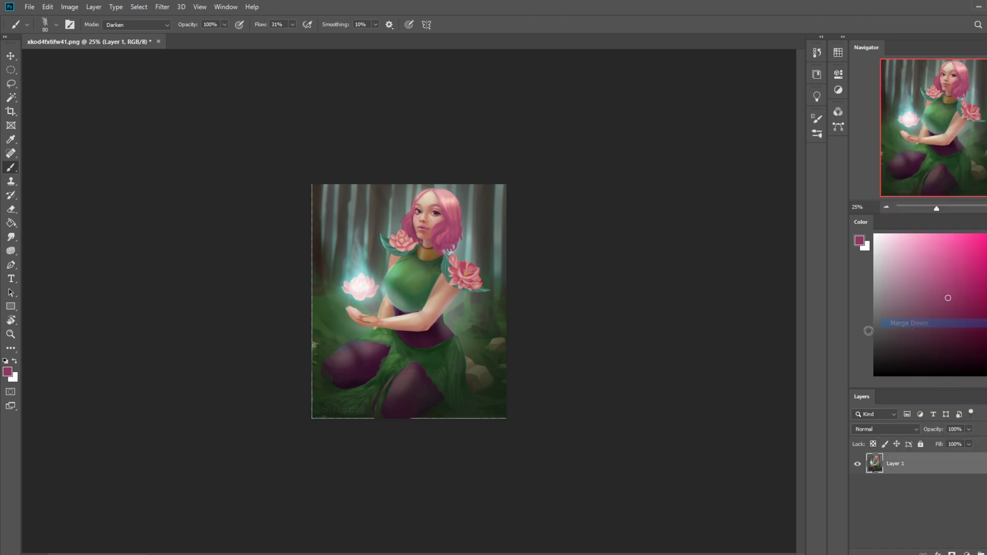
Step: Paint over the seam between the two legs with a 30 px Normal-mode brush in sampled skirt greens
left_click(386, 382, "alt")
left_click(393, 375, "alt")
left_click(150, 27)
left_click(154, 26)
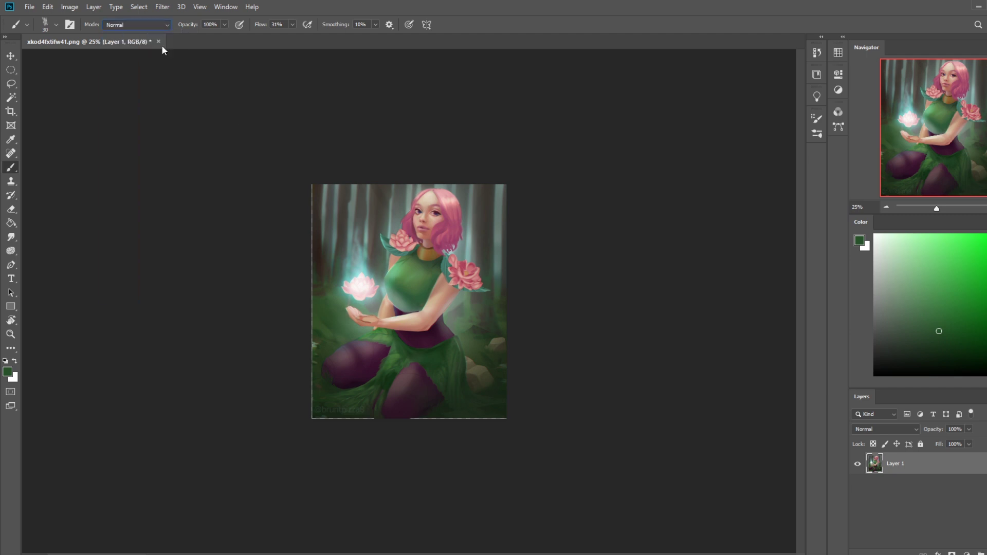
left_click(379, 411, "alt")
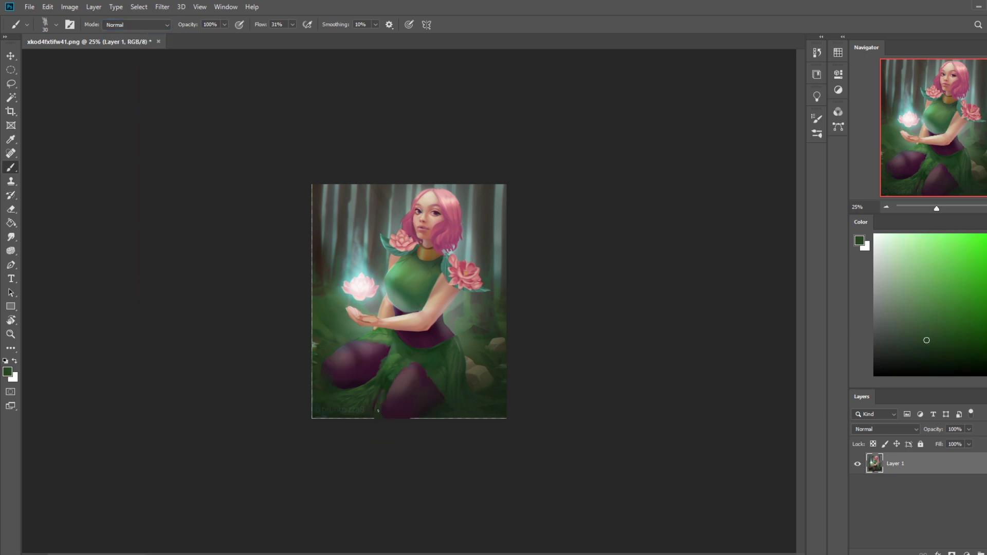
left_click(384, 395, "alt")
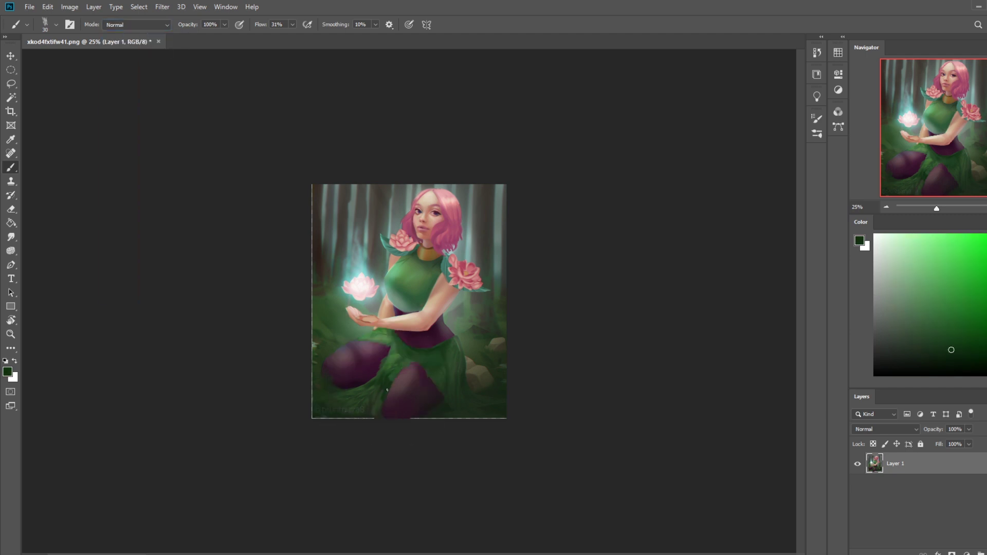
Step: Repaint the edge between the purple waistband and the skirt with sampled dark purples and greens
left_click(399, 346, "alt")
left_click(399, 333, "alt")
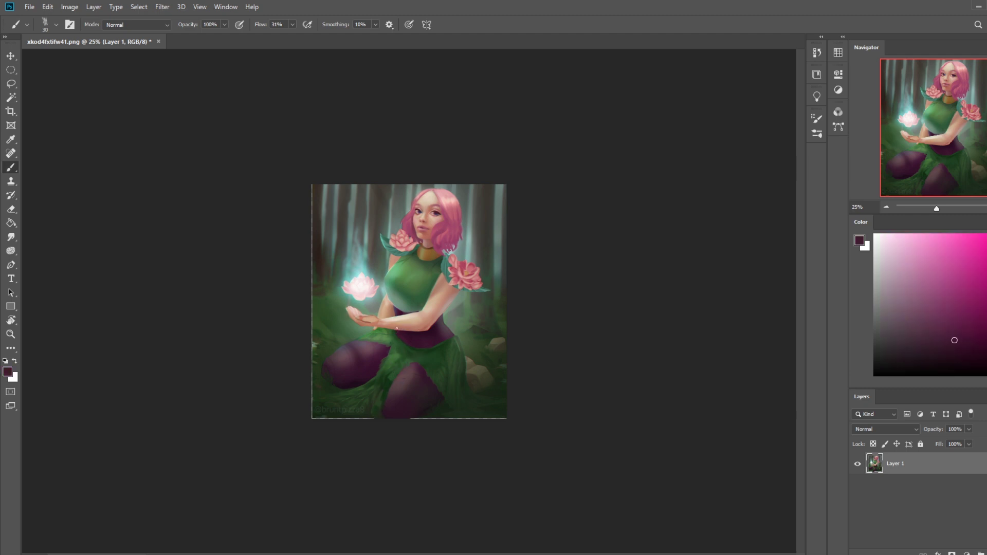
left_click(388, 328, "alt")
left_click(412, 344, "alt")
left_click(420, 350, "alt")
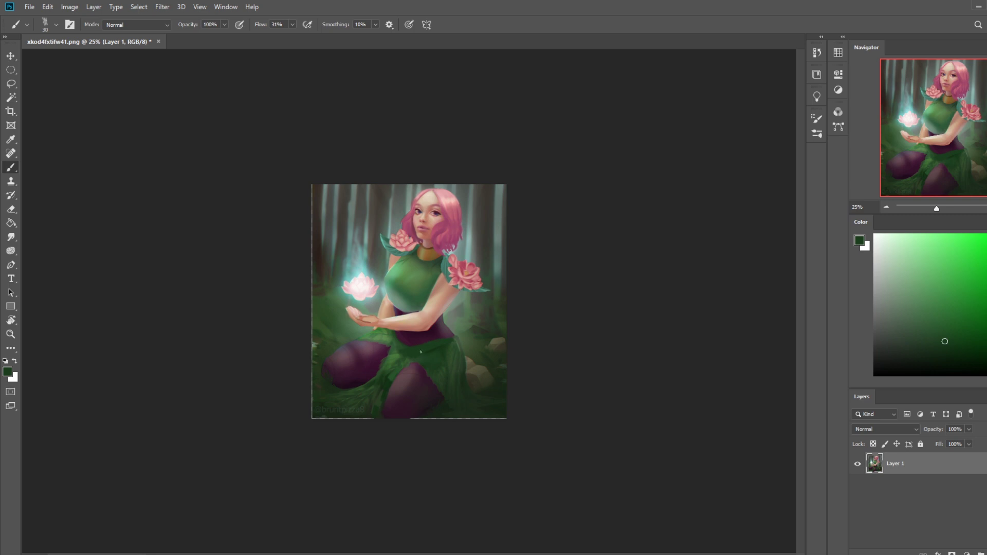
left_click(450, 351, "alt")
Step: Crop the painting to its current canvas bounds to discard the pixels overhanging the edges
key("c")
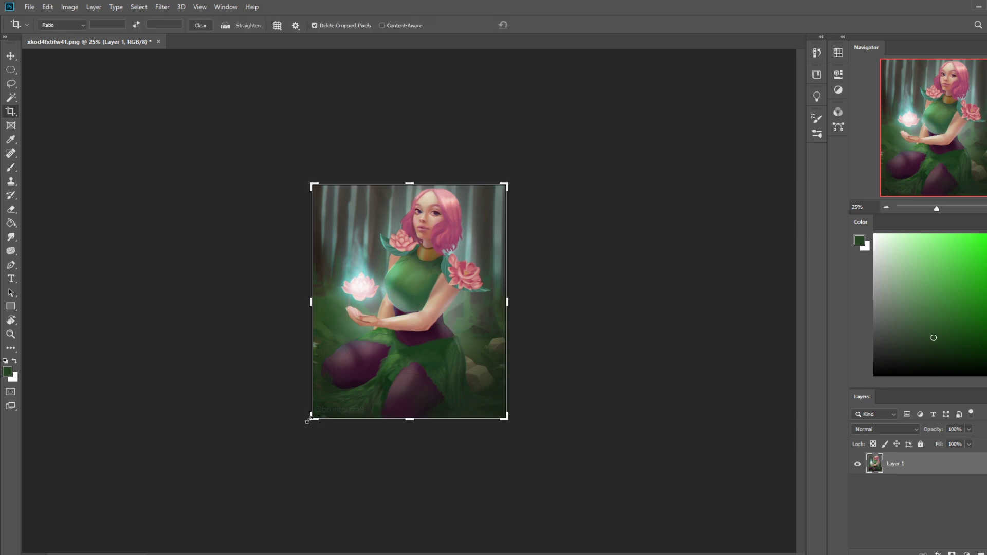
left_click(344, 413)
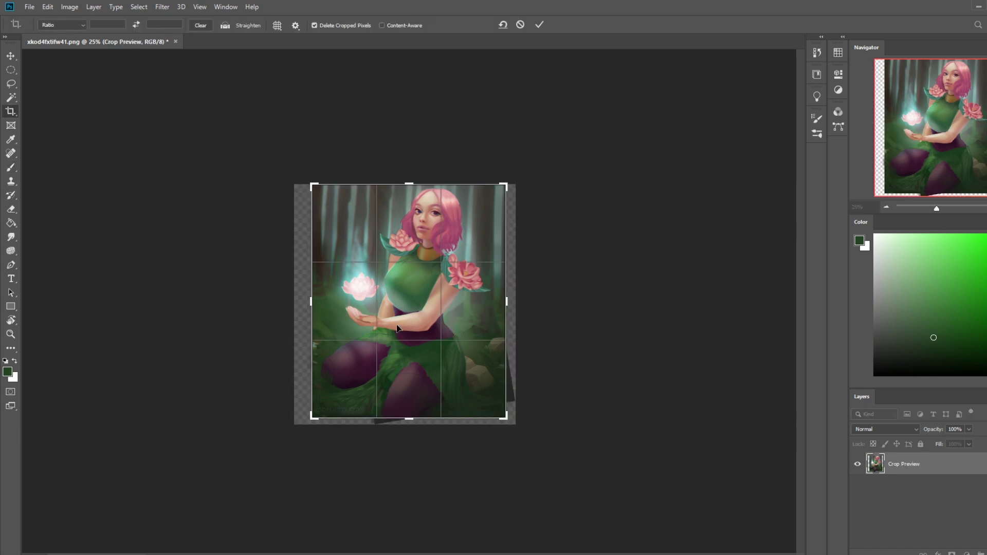
left_click(538, 24)
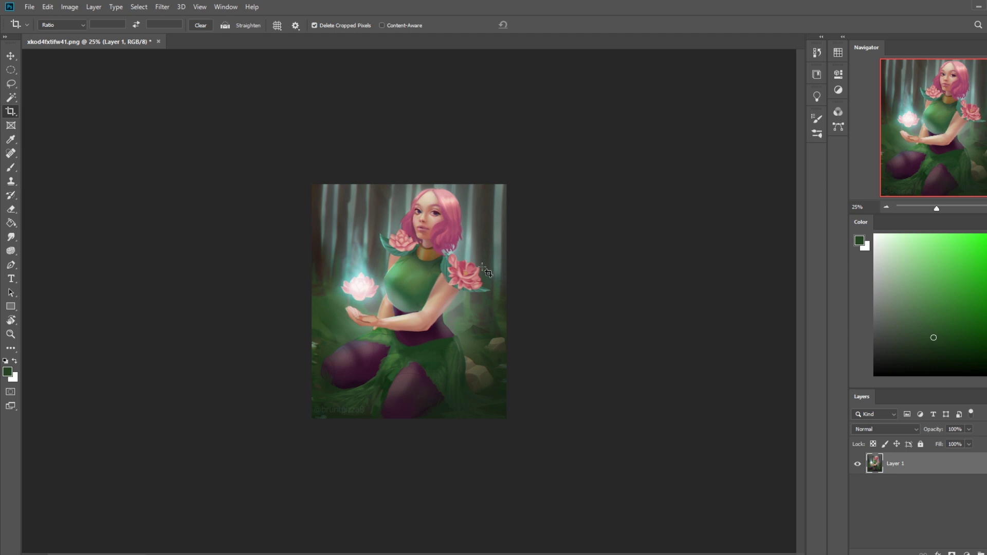
Step: Try to saturate the gold collar with the Sponge tool at 125 px, Saturate mode and 10% flow
left_click_drag(11, 251, 37, 251)
left_click(37, 251)
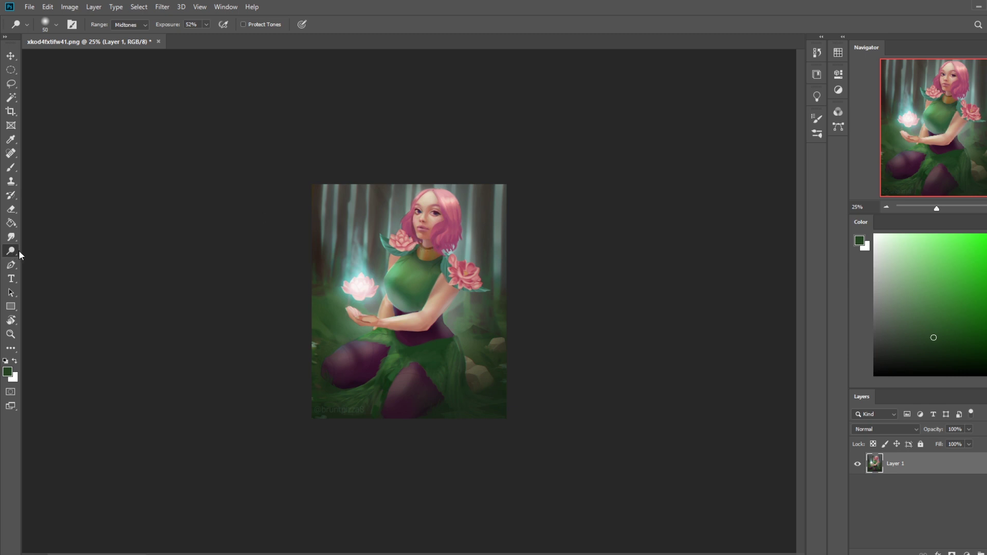
left_click_drag(19, 250, 47, 271)
key("bracketright")
key("bracketright")
key("bracketright")
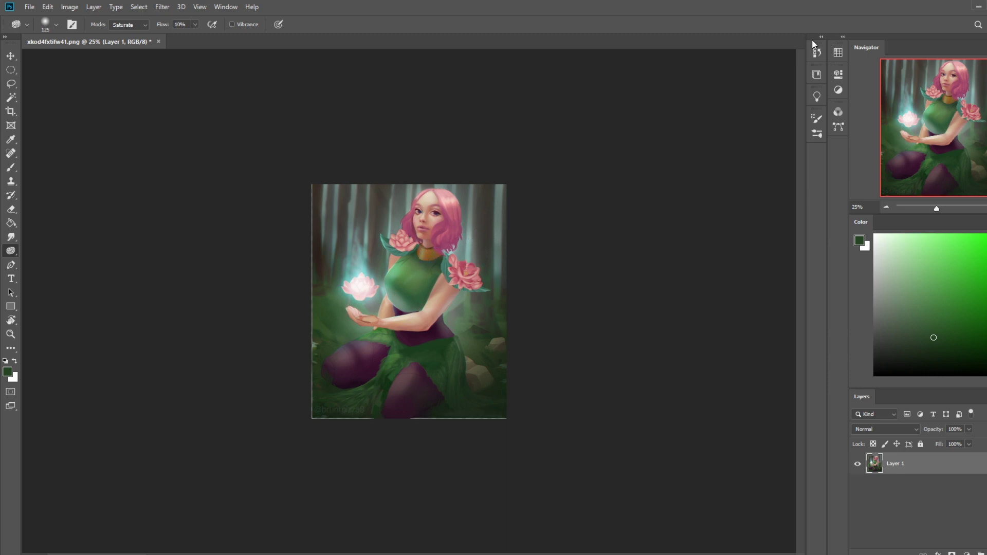
Step: Revert the sponge strokes by returning to the Crop state in the history
left_click(817, 52)
left_click(703, 355)
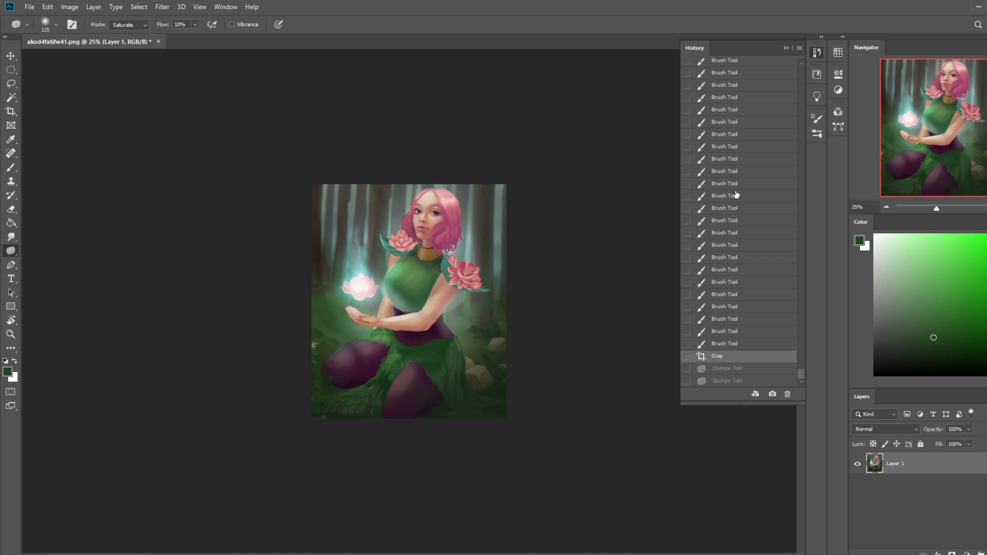
key("ctrl+shift+z")
key("ctrl+shift+z")
left_click(786, 47)
Step: Add a new layer above the painting and set its blend mode to Color
left_click(952, 554)
left_click(885, 429)
left_click(869, 539)
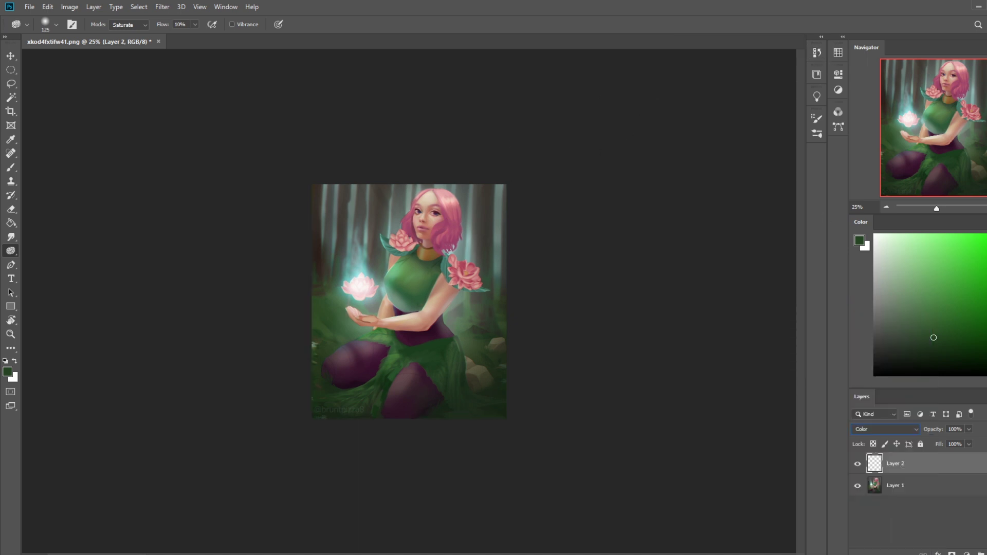
Step: Paint the collar golden yellow on the Color layer with the 60 px brush, and merge the layer down
left_click_drag(941, 256, 984, 216)
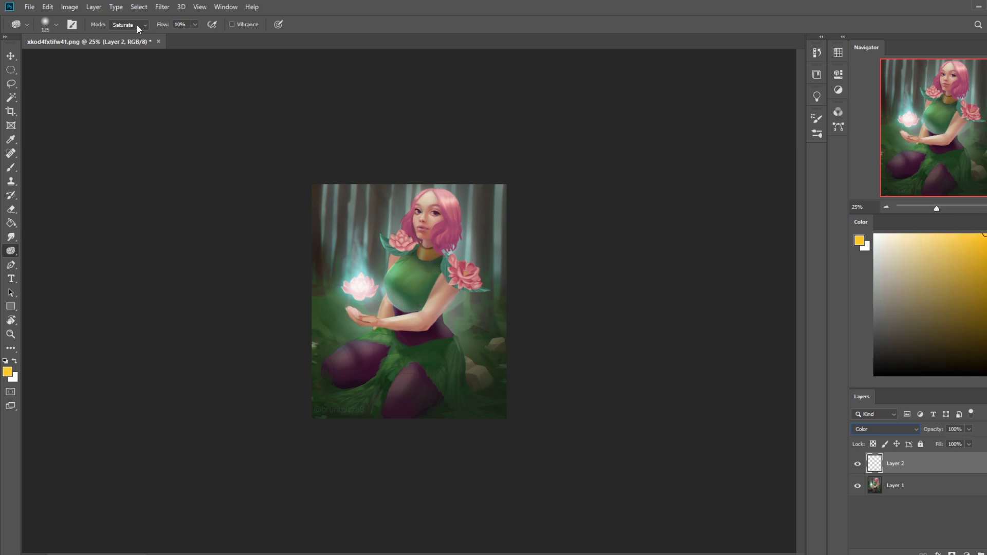
left_click(11, 170)
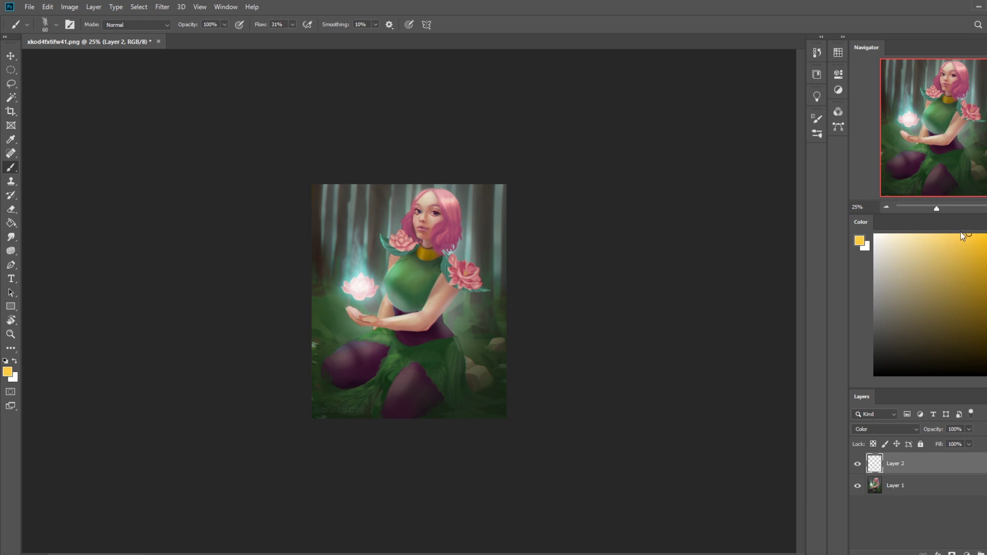
right_click(907, 465)
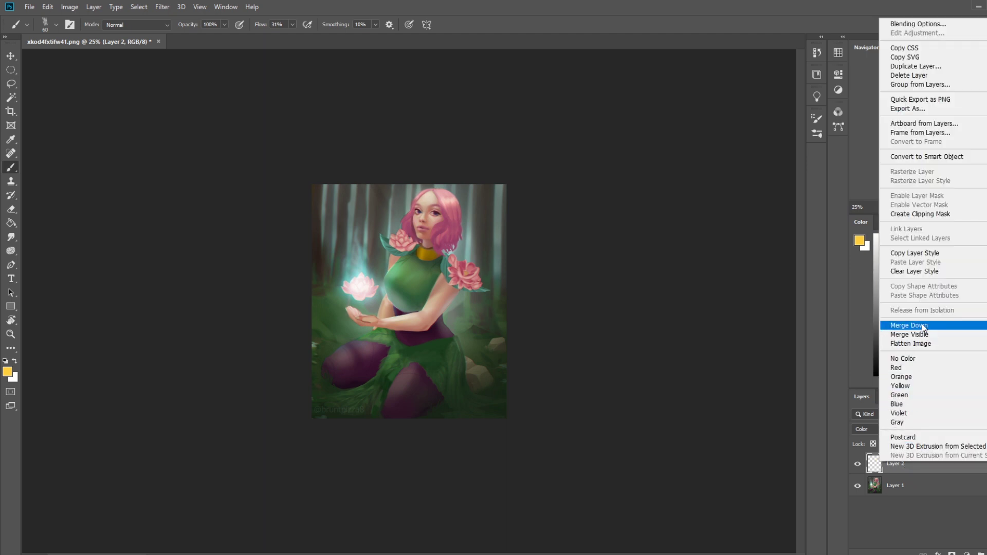
left_click(894, 325)
Step: Tint the gold collar with the brush in Color mode, and brighten it with an enlarged Dodge tool
left_click(167, 25)
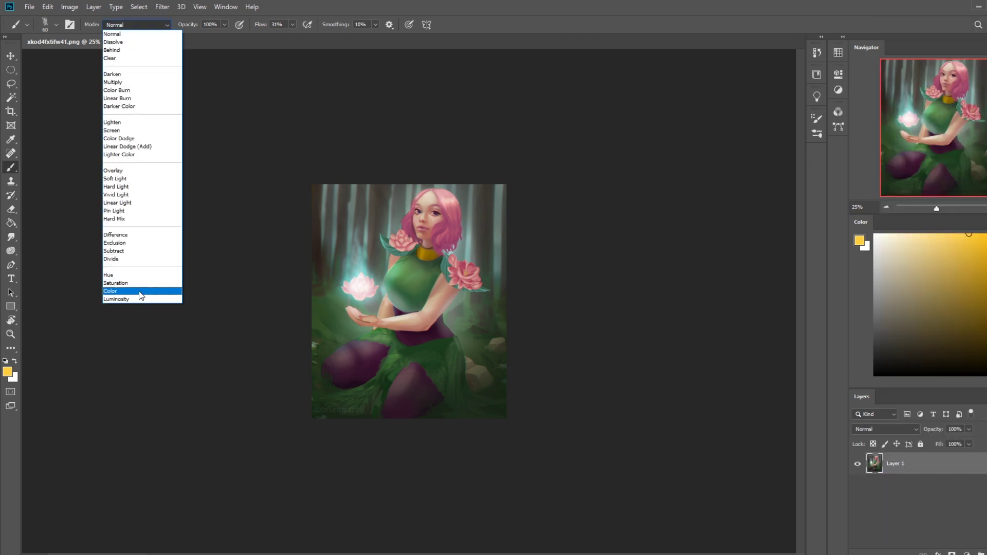
left_click(143, 294)
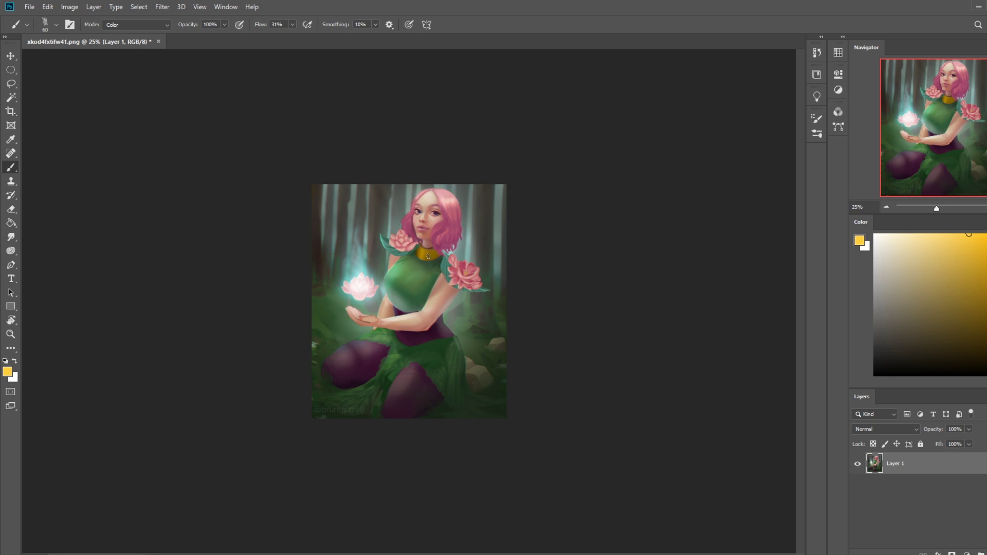
left_click(11, 251)
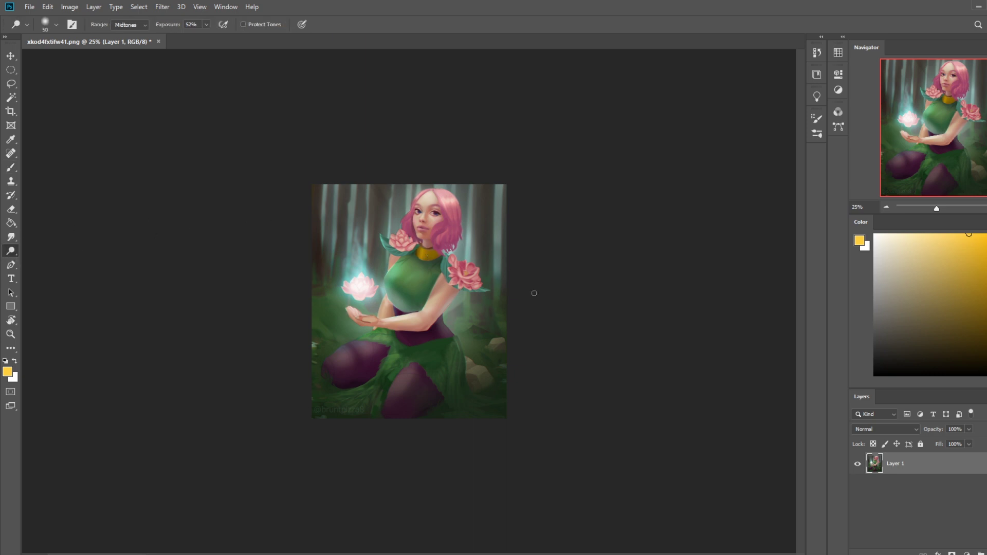
key("bracketright")
key("bracketright")
key("bracketright")
left_click(143, 24)
left_click(131, 48)
Step: Sample a pale pink from the glowing lotus and set up the soft brush at 300 px in Normal mode
key("b")
left_click(369, 307, "alt")
right_click(369, 308)
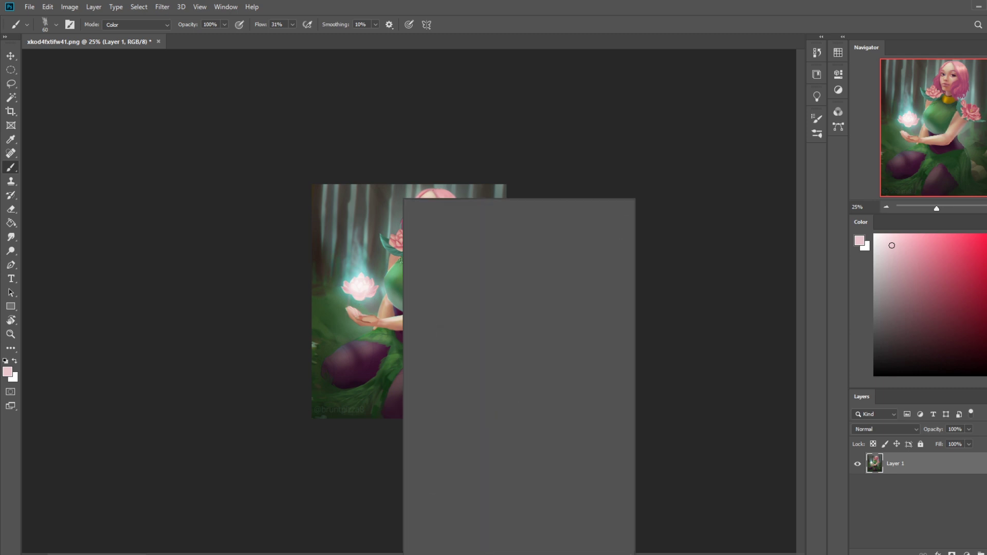
double_click(420, 295)
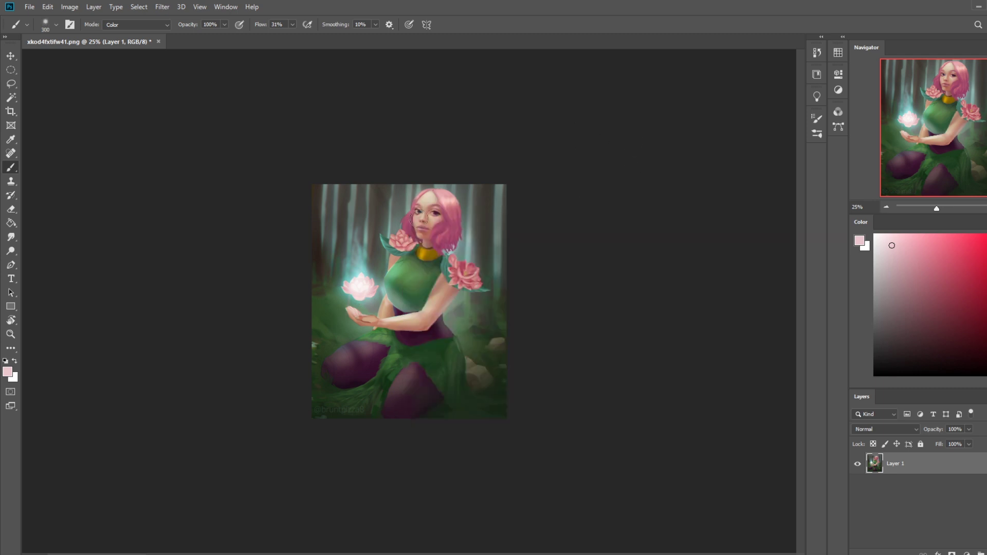
left_click(160, 25)
left_click(118, 33)
Step: Add soft brush touches around the figure, sampling a pale teal from the mist beside the shoulder flower
key("bracketright")
key("bracketright")
key("bracketright")
key("bracketright")
left_click(468, 260, "alt")
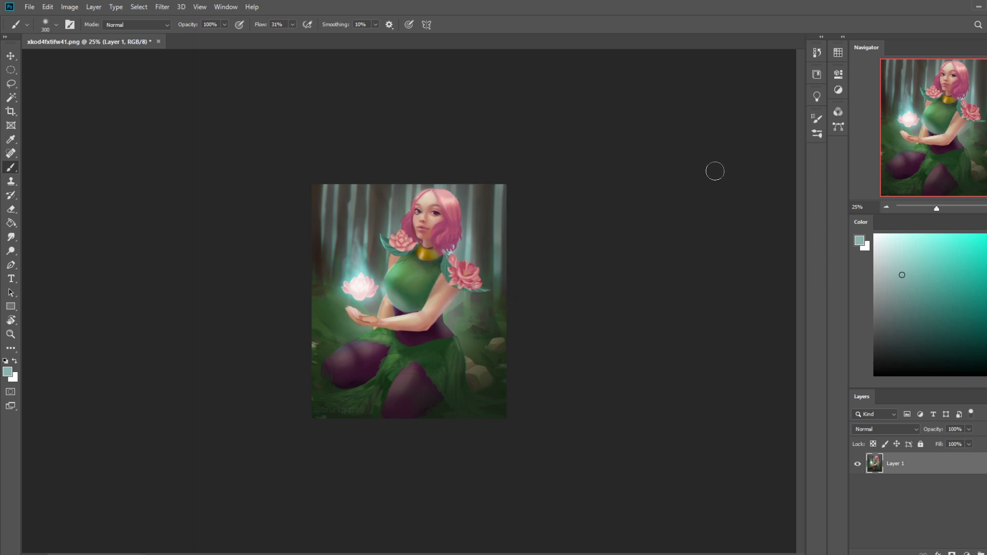
Step: Try erasing across the neck above the collar with a dry-oil brush tip
key("e")
right_click(436, 238)
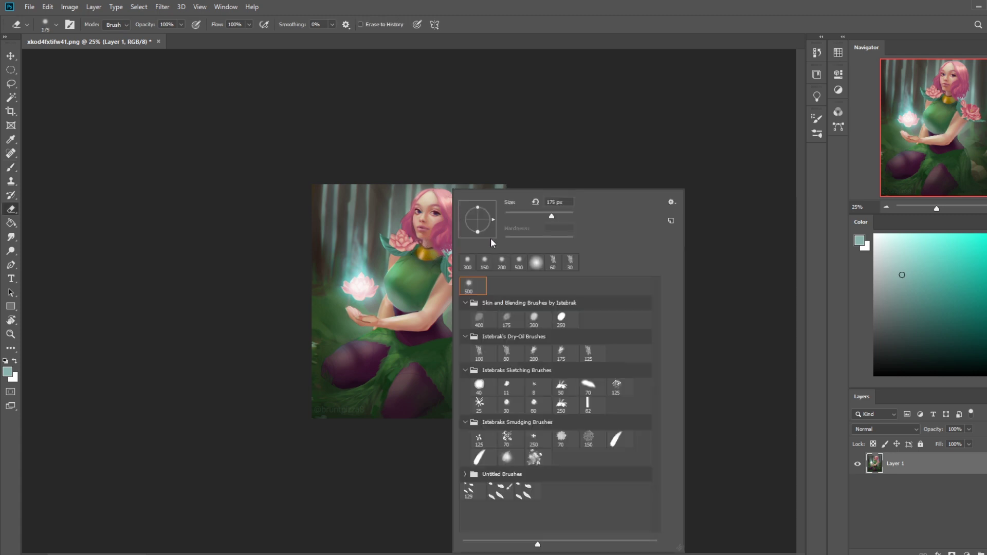
left_click(509, 352)
key("Return")
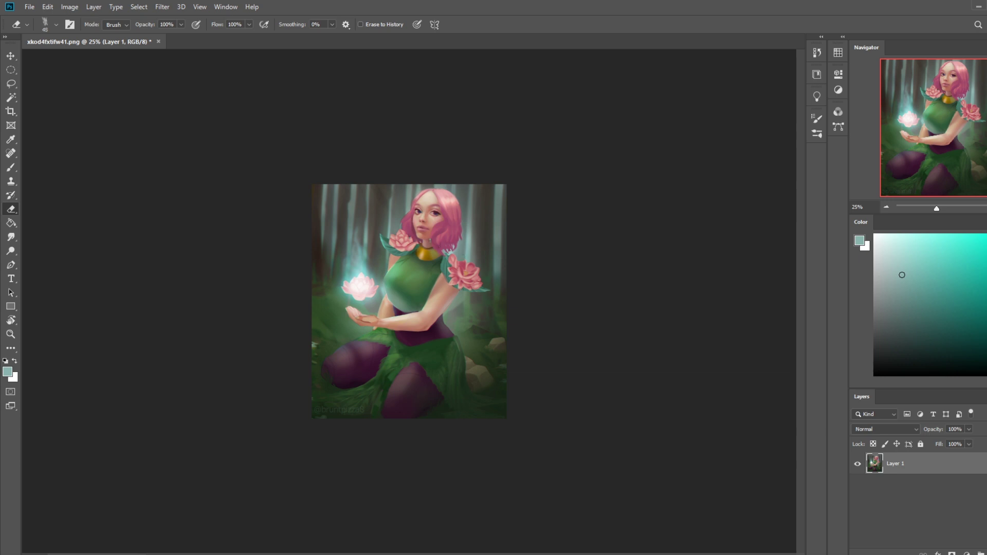
left_click_drag(421, 244, 437, 246)
Step: Paste a copy of the whole current canvas over the earlier Merge Down history state and merge it into the painting layer
key("ctrl+z")
key("ctrl+a")
left_click(817, 53)
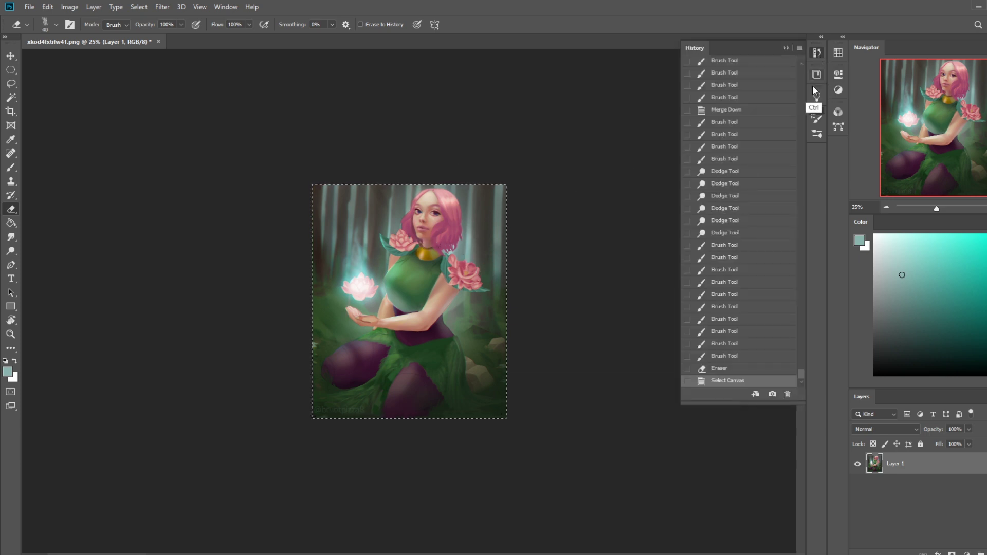
key("ctrl+c")
key("ctrl+v")
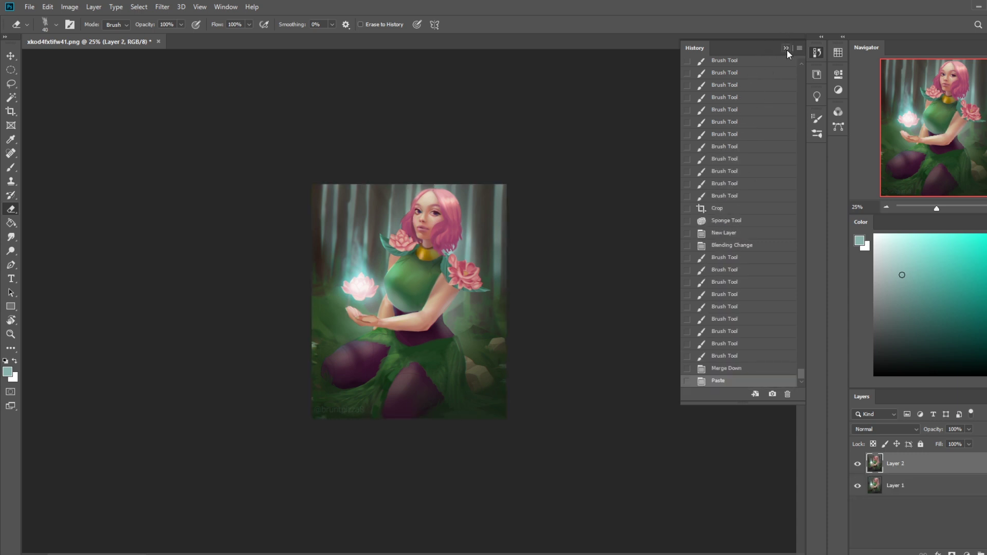
left_click(786, 48)
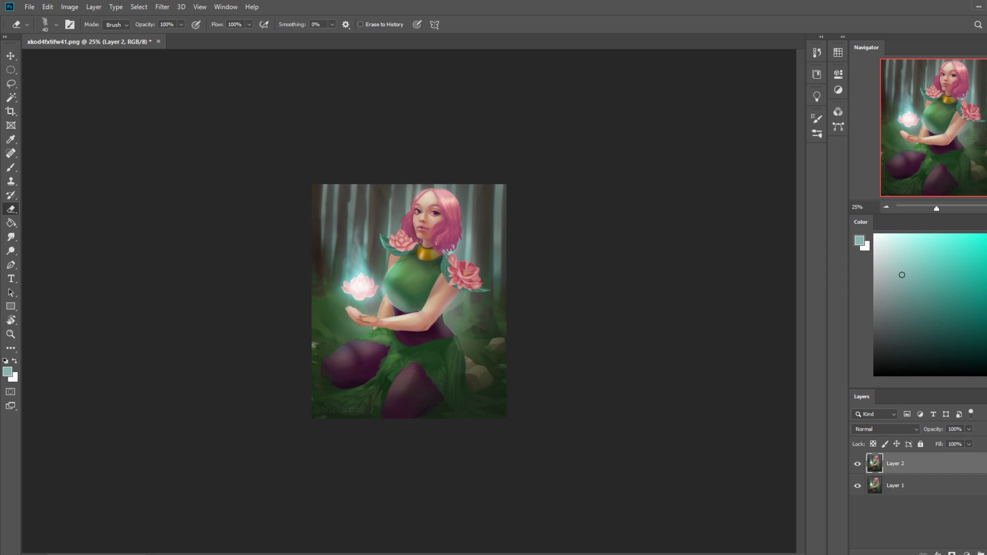
right_click(896, 473)
left_click(910, 338)
Step: Set the brush to Color mode, sampling the pink of the hair and the green of the top
key("b")
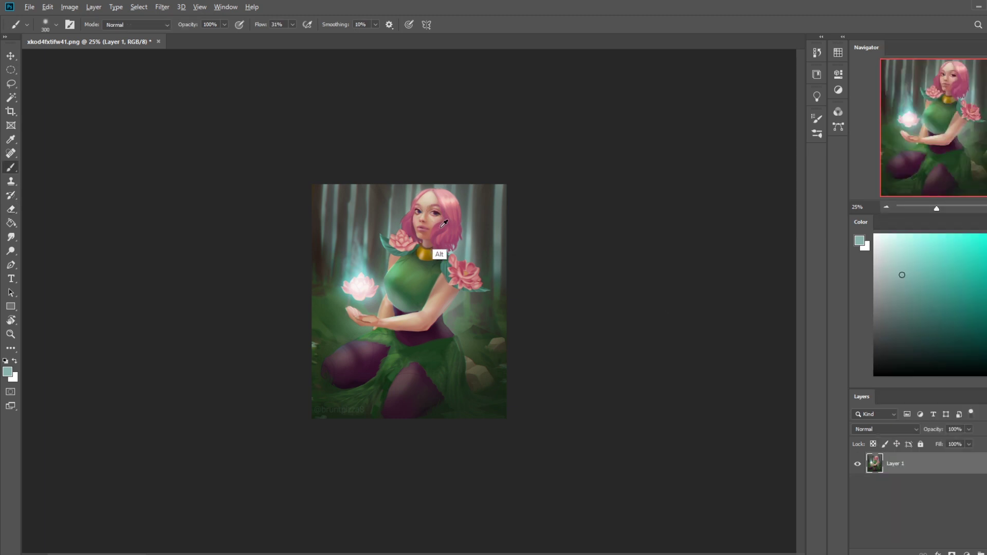
left_click(444, 223, "alt")
left_click(136, 25)
left_click(123, 295)
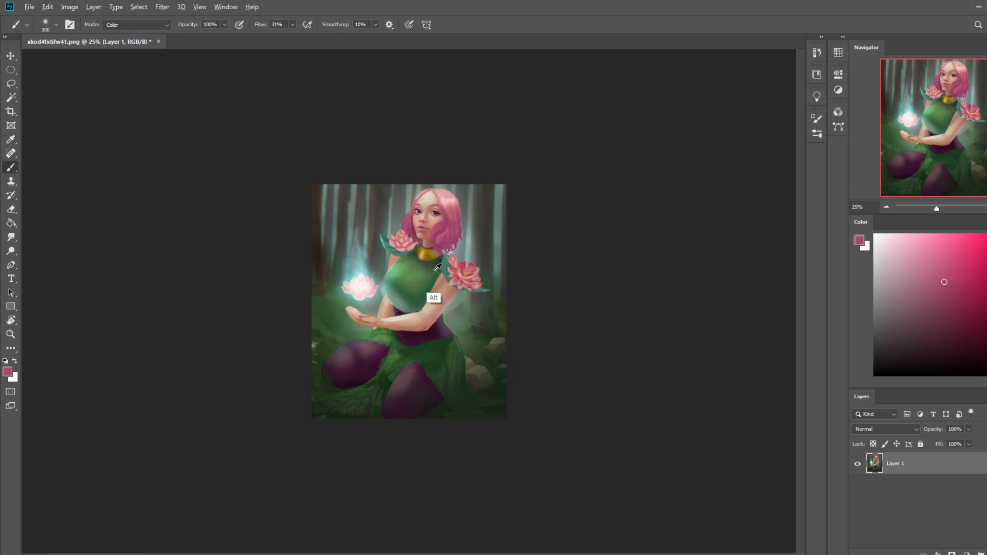
left_click(430, 302, "alt")
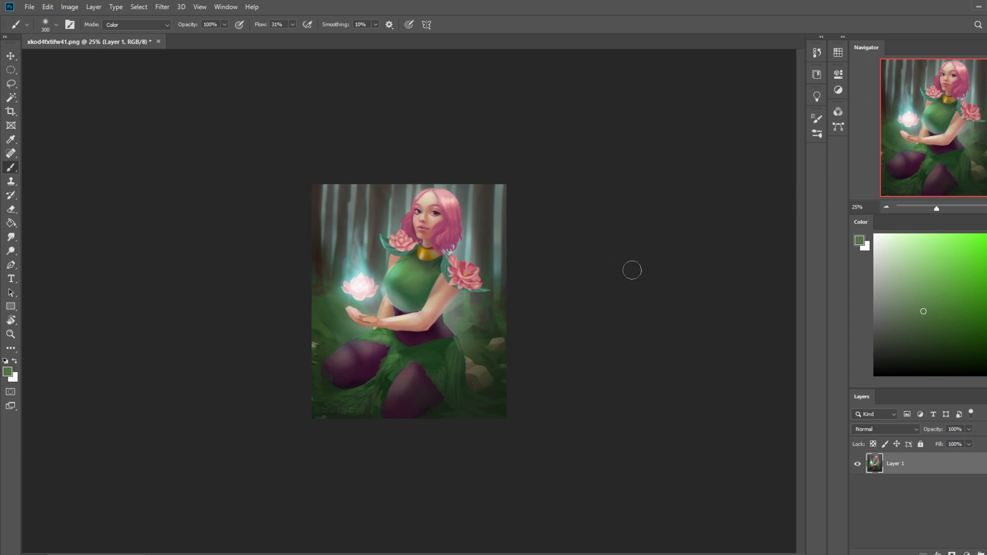
Step: Add a new layer, sample a dark tone from the lower part of the figure, and enlarge the soft brush to 2700 px
key("ctrl+minus")
key("ctrl+minus")
key("ctrl+shift+alt+n")
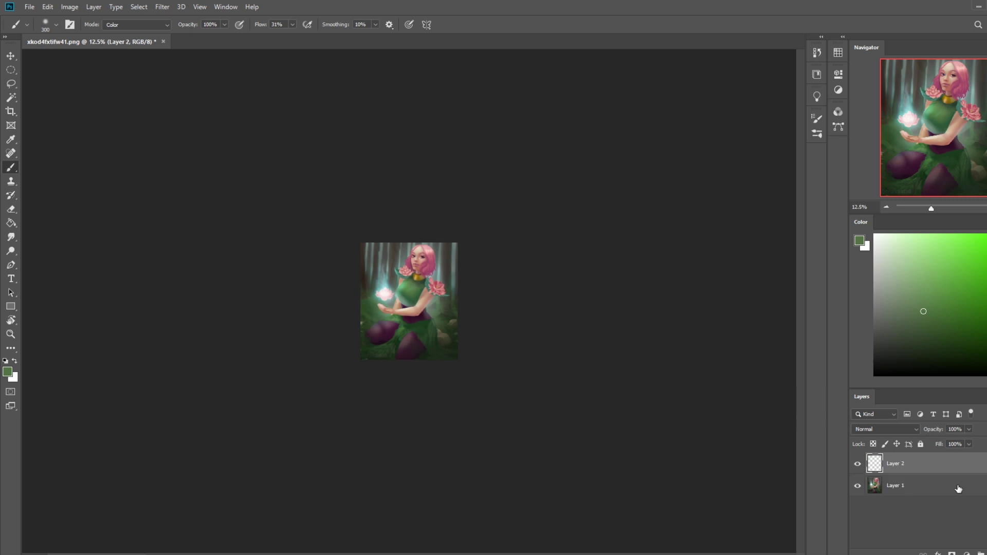
left_click(424, 346, "alt")
right_click(419, 280)
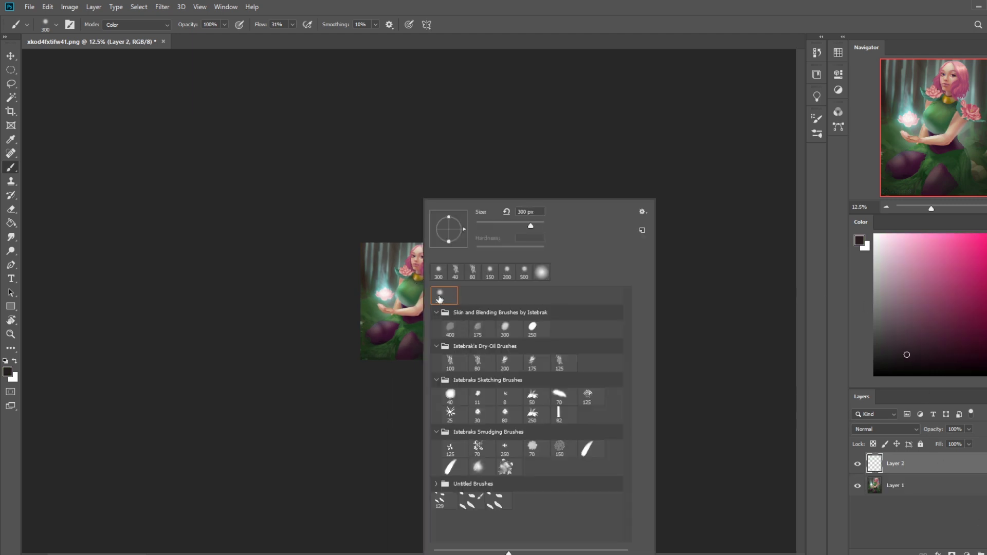
left_click(595, 176)
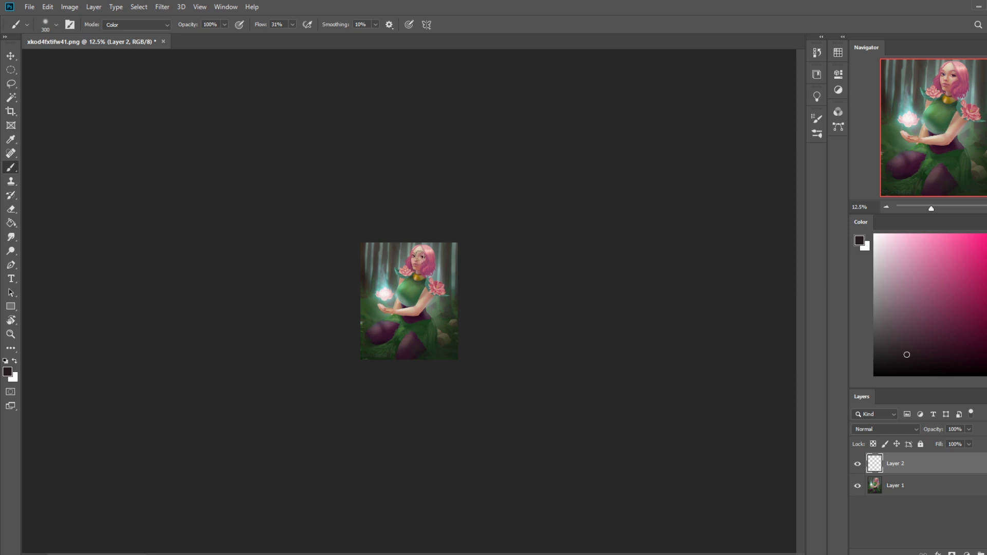
key("bracketright")
key("bracketright")
key("bracketright")
key("bracketright")
key("bracketright")
key("bracketright")
key("bracketright")
key("bracketright")
key("bracketright")
key("bracketright")
key("bracketright")
key("bracketright")
key("bracketright")
key("bracketright")
key("bracketright")
key("bracketright")
key("bracketright")
key("bracketright")
key("bracketright")
key("bracketright")
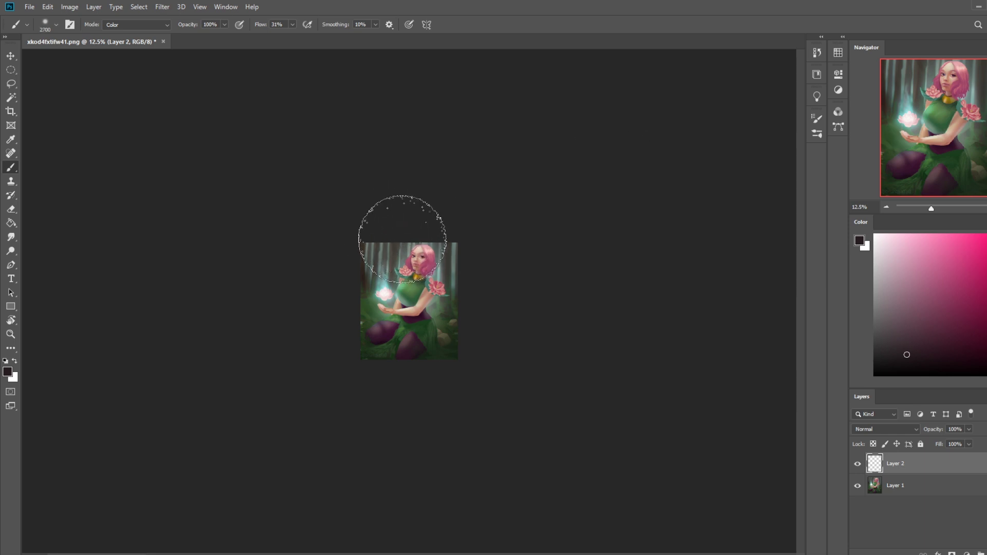
Step: Darken the upper part of the painting with a very large soft brush in Normal mode
left_click(167, 25)
left_click(118, 37)
key("bracketright")
key("bracketright")
key("bracketright")
key("bracketright")
key("bracketright")
key("bracketright")
mouse_move(452, 249)
left_mouse_down()
mouse_move(392, 203)
mouse_move(536, 297)
mouse_move(409, 205)
mouse_move(441, 230)
mouse_move(408, 187)
mouse_move(434, 169)
mouse_move(470, 221)
mouse_move(429, 254)
mouse_move(454, 262)
mouse_move(419, 255)
left_mouse_up()
Step: Erase the dark tint from the face using a soft eraser reduced to 300 px
key("e")
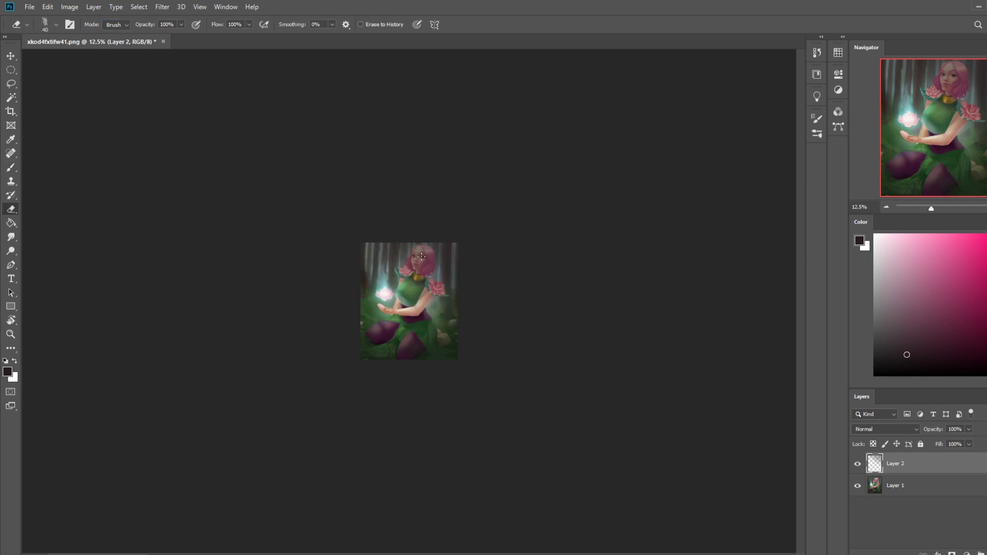
right_click(398, 239)
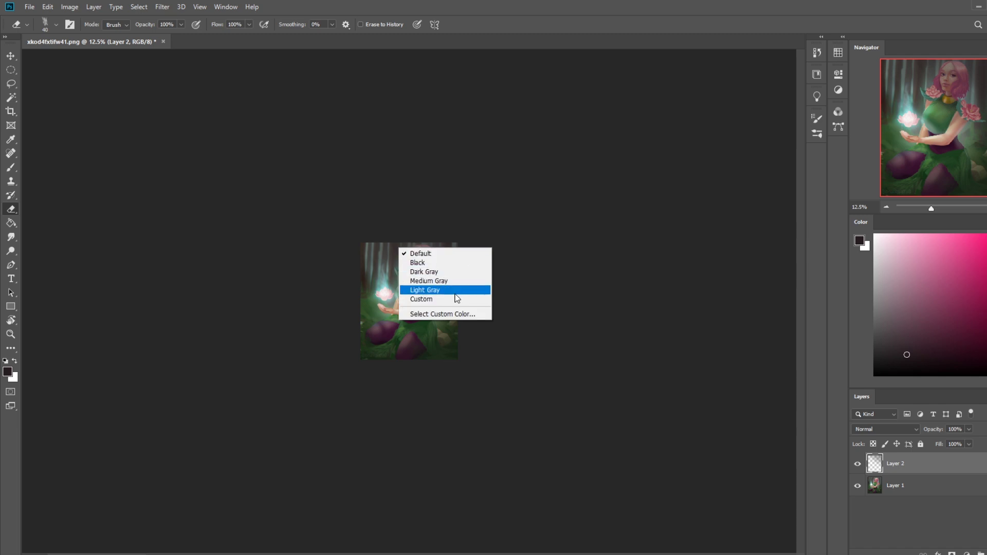
left_click(419, 273)
right_click(396, 273)
left_click(432, 289)
left_click(551, 188)
key("ctrl+plus")
key("ctrl+plus")
key("bracketright")
key("bracketright")
key("bracketright")
key("bracketleft")
key("bracketleft")
key("bracketleft")
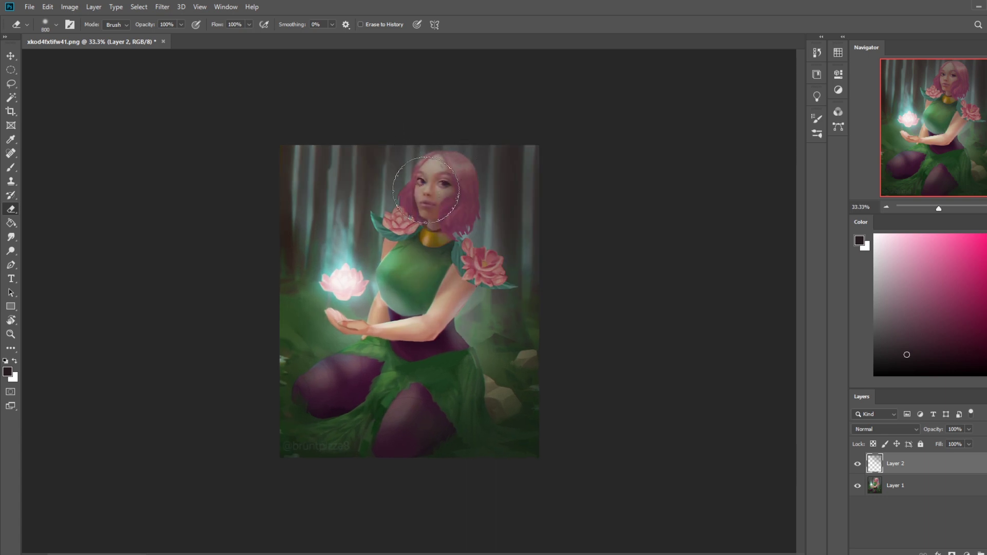
key("bracketleft")
key("bracketleft")
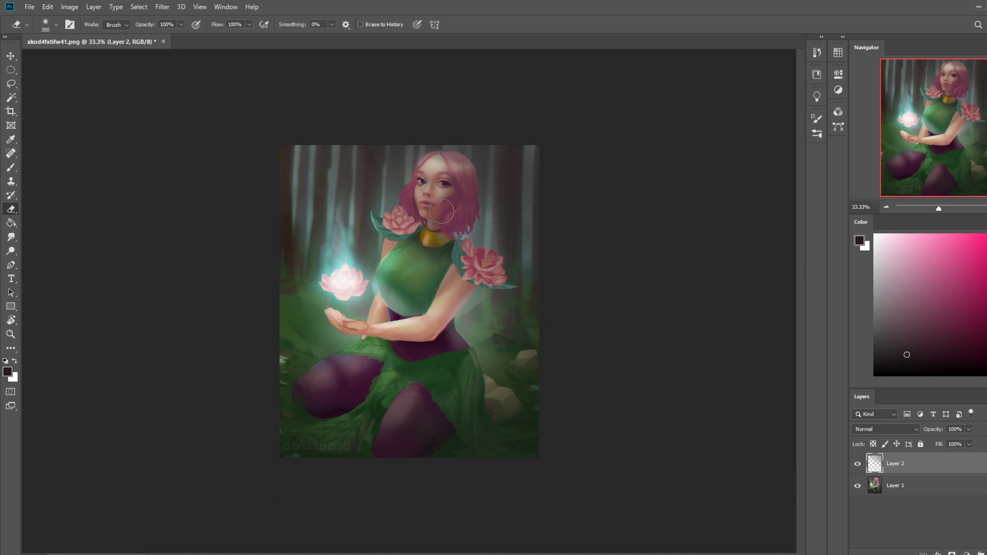
key("ctrl+plus")
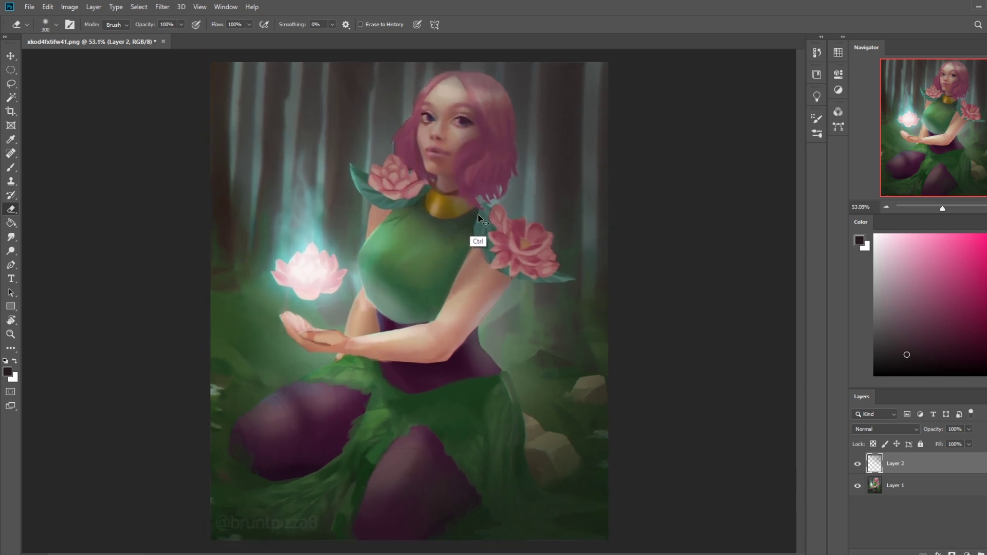
Step: Compare the painting with the darkening layer hidden and shown, and delete that layer
key("ctrl+minus")
key("ctrl+minus")
left_click(858, 464)
left_click(857, 464)
left_click(858, 464)
left_click(858, 464)
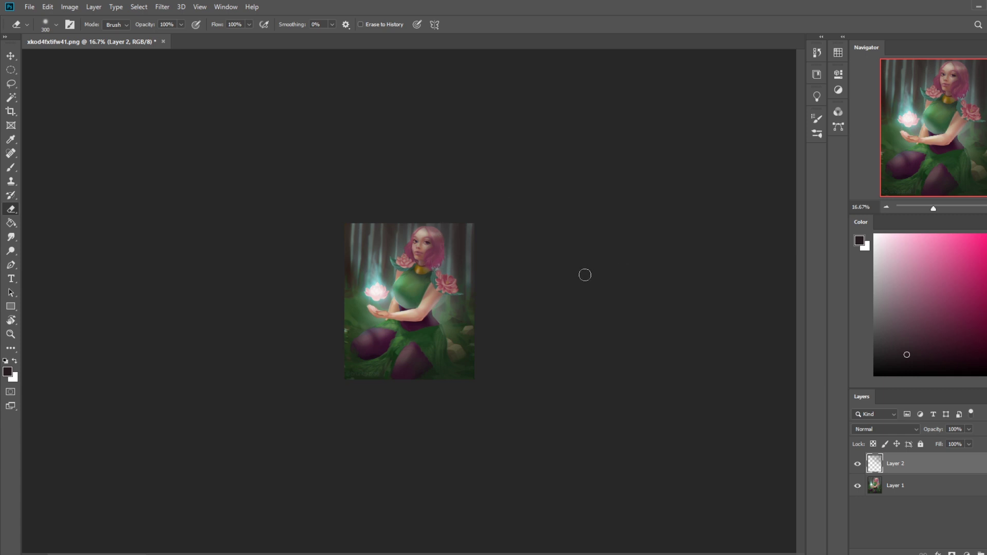
left_click(858, 464)
left_click(858, 464)
left_click(858, 464)
left_click(858, 464)
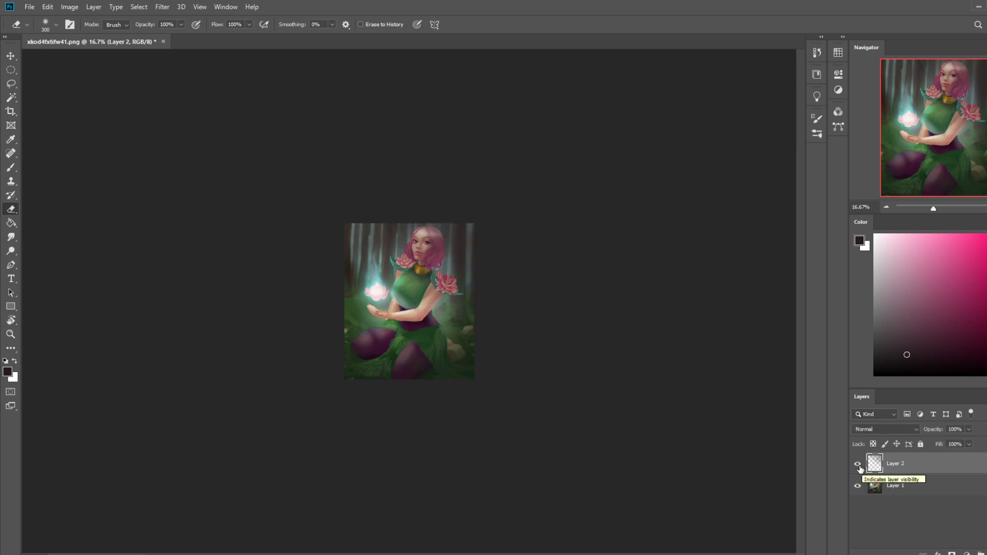
left_click(859, 465)
left_click(858, 466)
left_click(858, 465)
key("Delete")
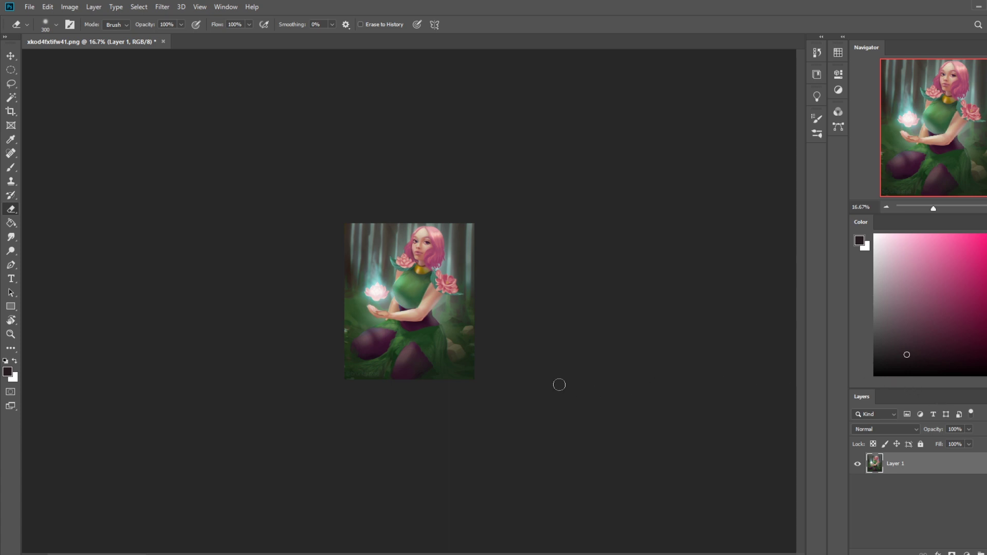
Step: Extend the canvas upward with the Crop tool to add an empty strip above the head
key("c")
left_click_drag(476, 225, 477, 214)
left_click(538, 23)
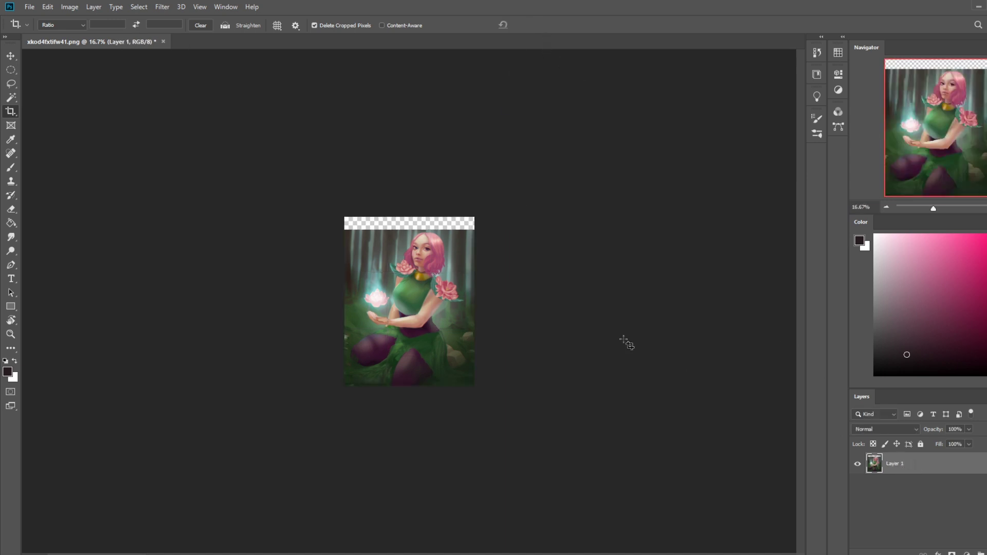
Step: Copy the lassoed upper background around the head to a new layer and extend it over the empty strip
key("l")
mouse_move(437, 225)
left_mouse_down()
mouse_move(472, 278)
mouse_move(351, 192)
mouse_move(346, 273)
mouse_move(468, 214)
left_mouse_up()
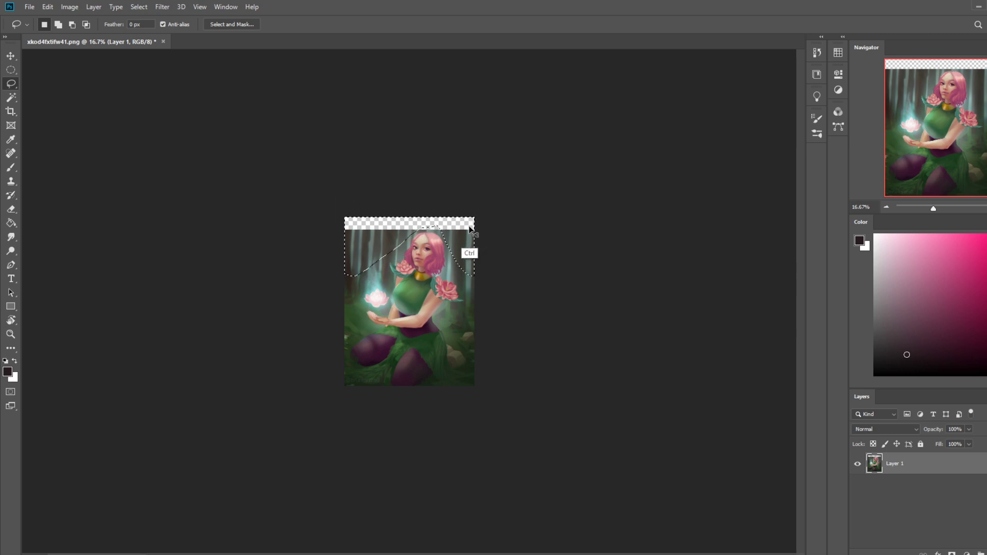
key("ctrl+j")
key("v")
left_click_drag(409, 223, 410, 217)
key("Return")
key("ctrl+z")
left_click(492, 24)
key("e")
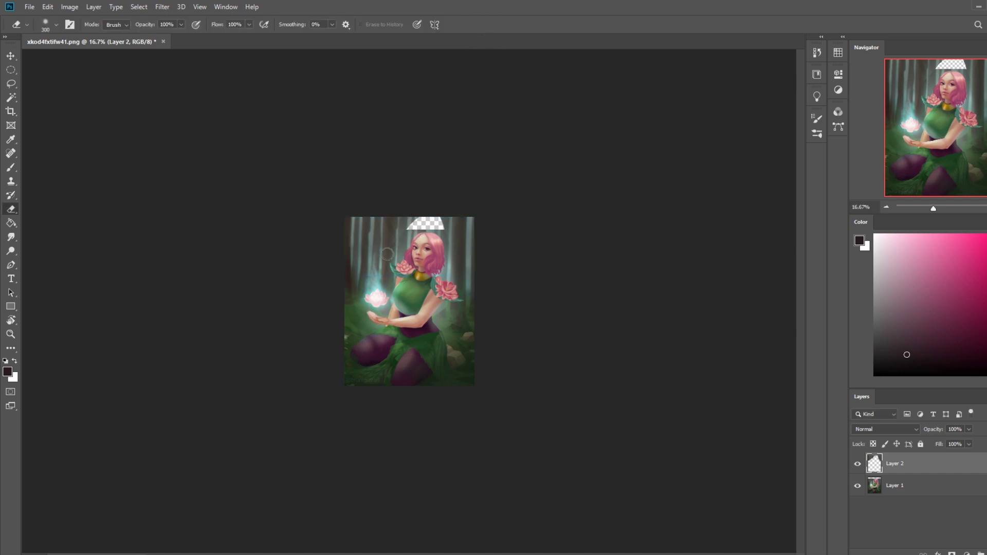
Step: Add a new layer beneath the painting and fill it with a grey-teal sampled from the background beside the head
left_click(933, 488)
key("ctrl+shift+alt+n")
key("ctrl+bracketleft")
key("b")
right_click(431, 202)
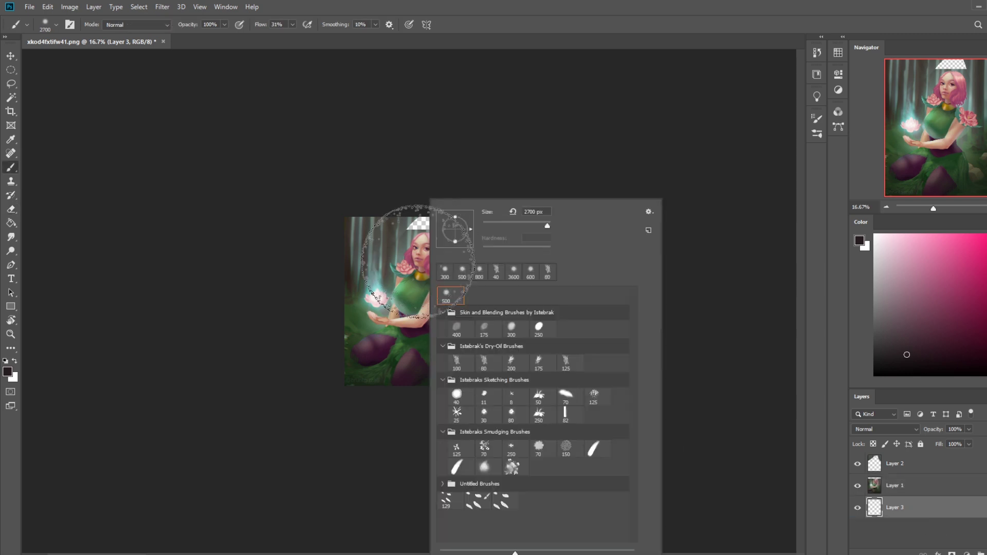
left_click(585, 167)
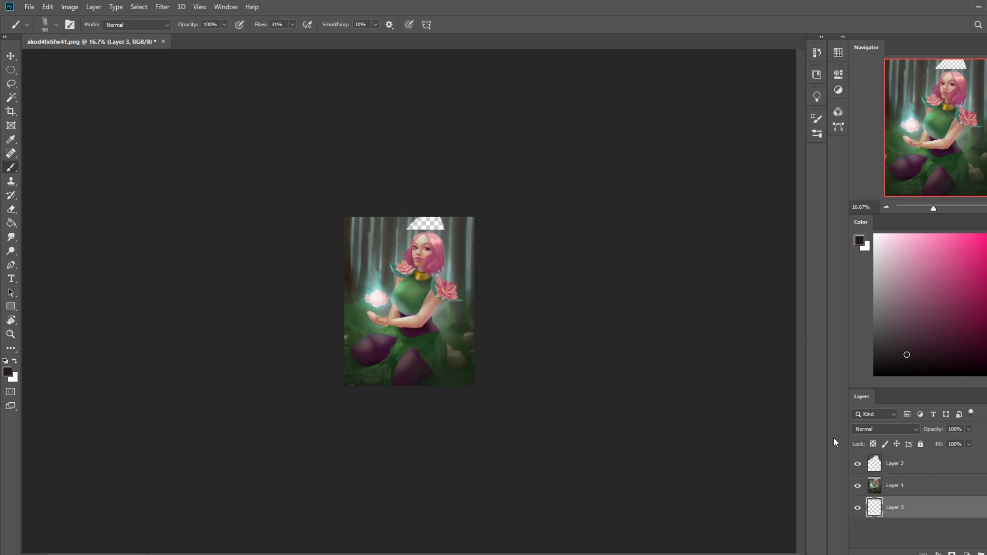
key("g")
key("alt")
left_click(444, 227, "alt")
left_click(437, 229)
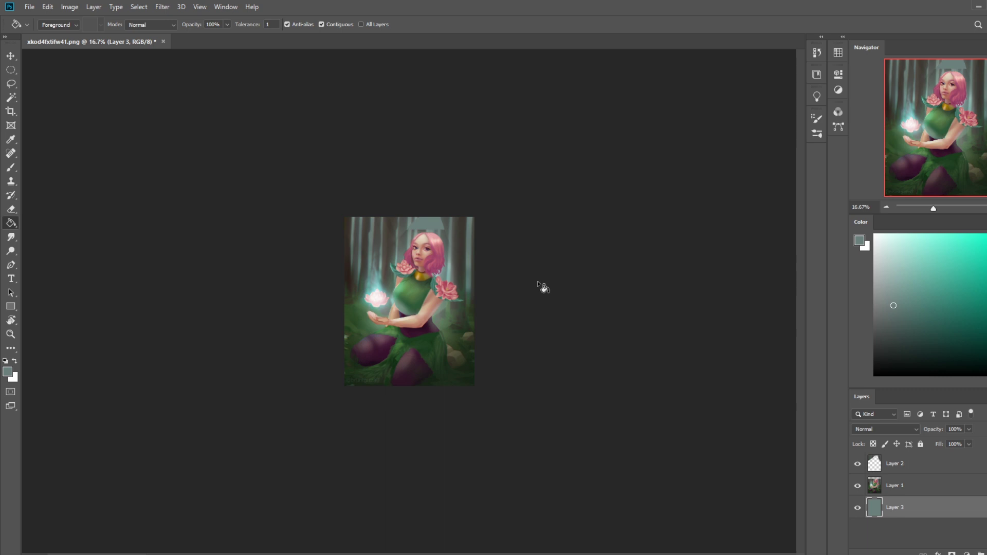
Step: Set up a small dry-oil brush with sampled background greys and add a new layer at the top of the stack
key("b")
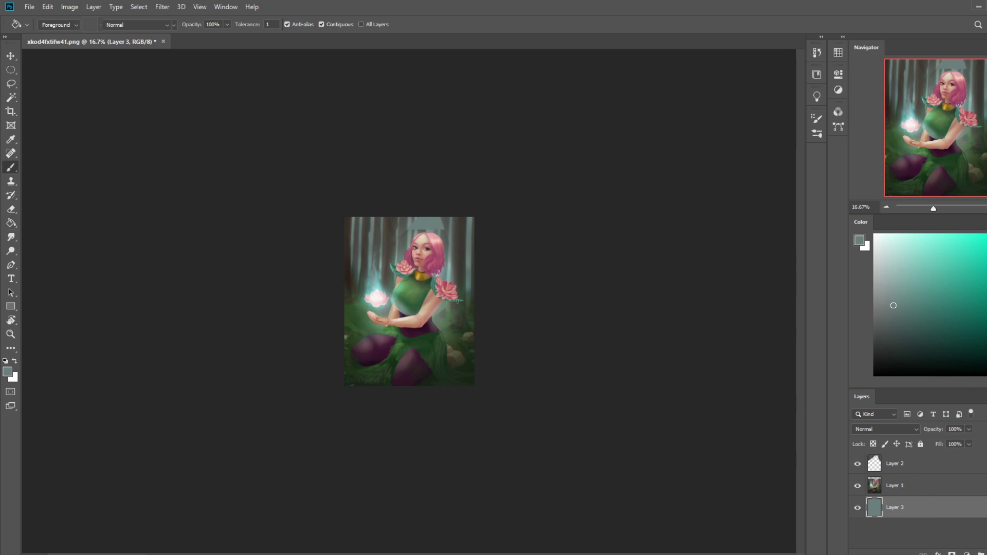
key("alt")
left_click(418, 217, "alt")
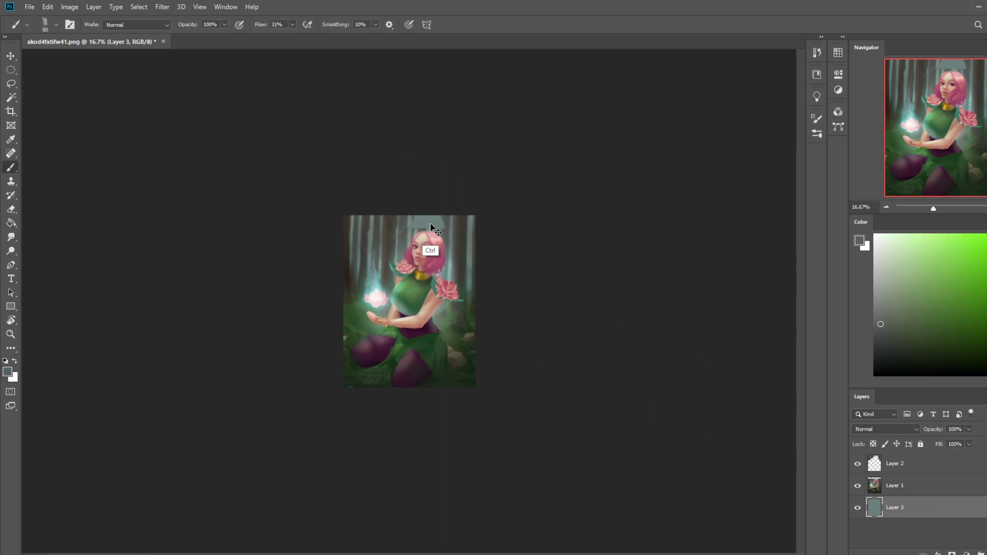
key("ctrl+plus")
key("bracketleft")
key("bracketleft")
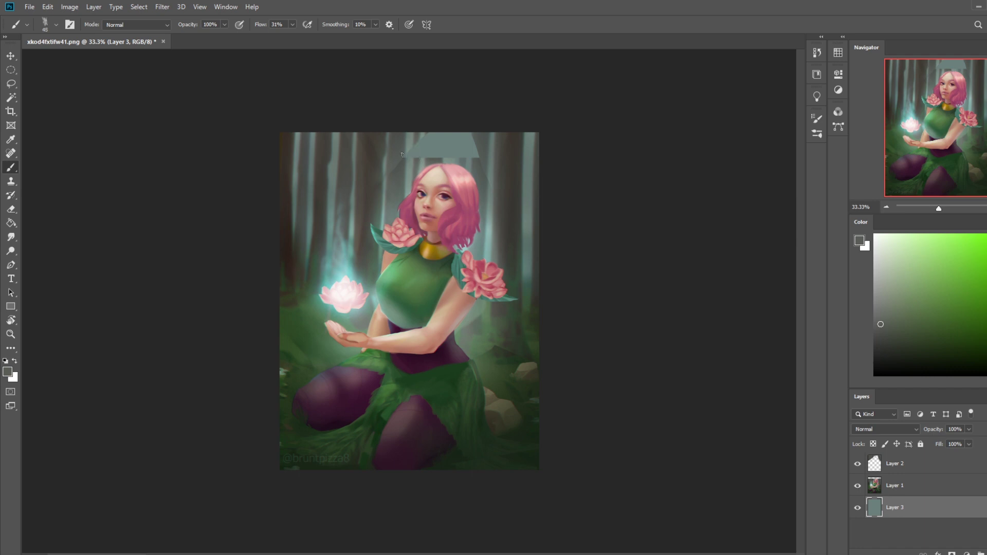
left_click(400, 165, "alt")
left_click(904, 469)
left_click(981, 552)
Step: Paint tree trunks over the left half of the flat patch above the head, sampling the neighbouring greys with the dry-oil brush
left_click(404, 177, "alt")
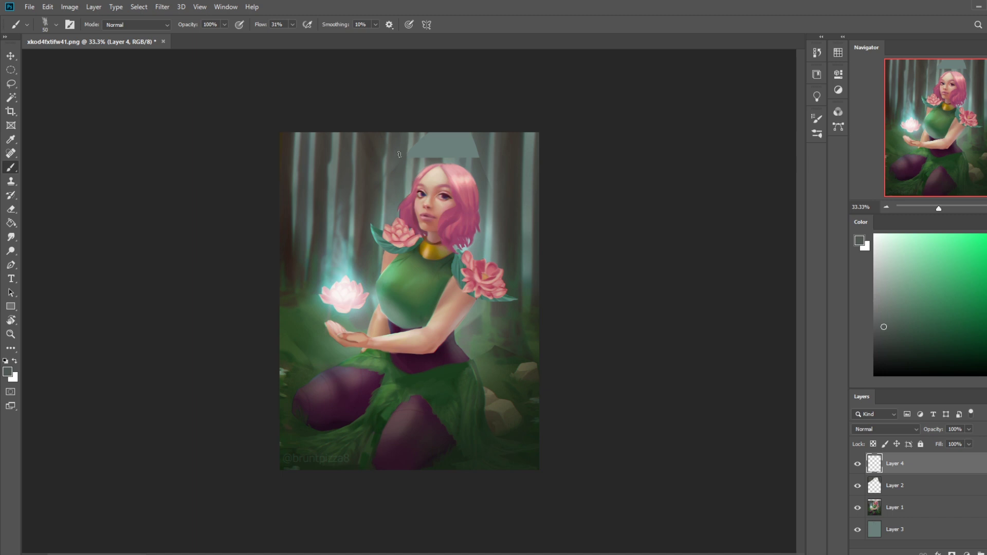
left_click(412, 164, "alt")
left_click(417, 149, "alt")
left_click(424, 193, "alt")
left_click(435, 157, "alt")
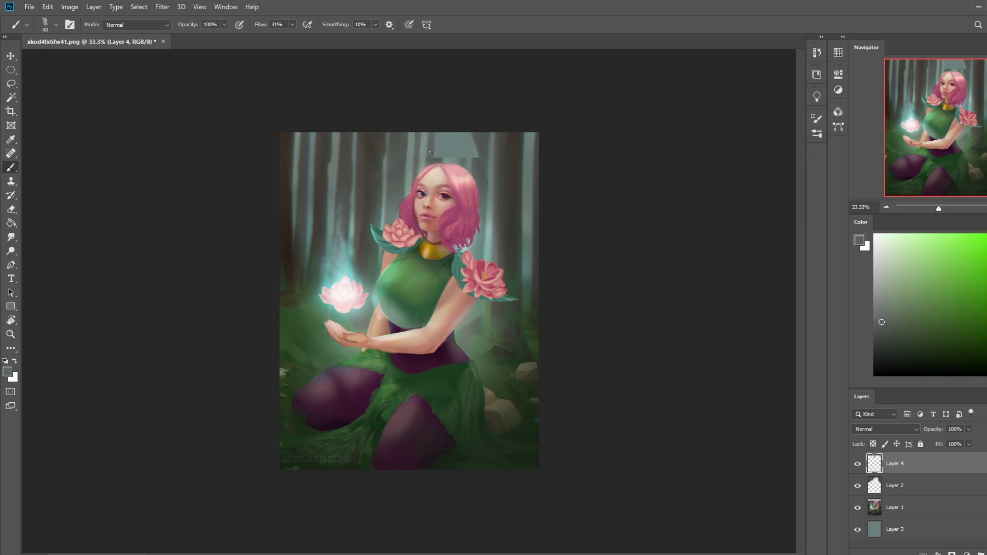
left_click_drag(439, 134, 438, 162)
left_click(448, 160, "alt")
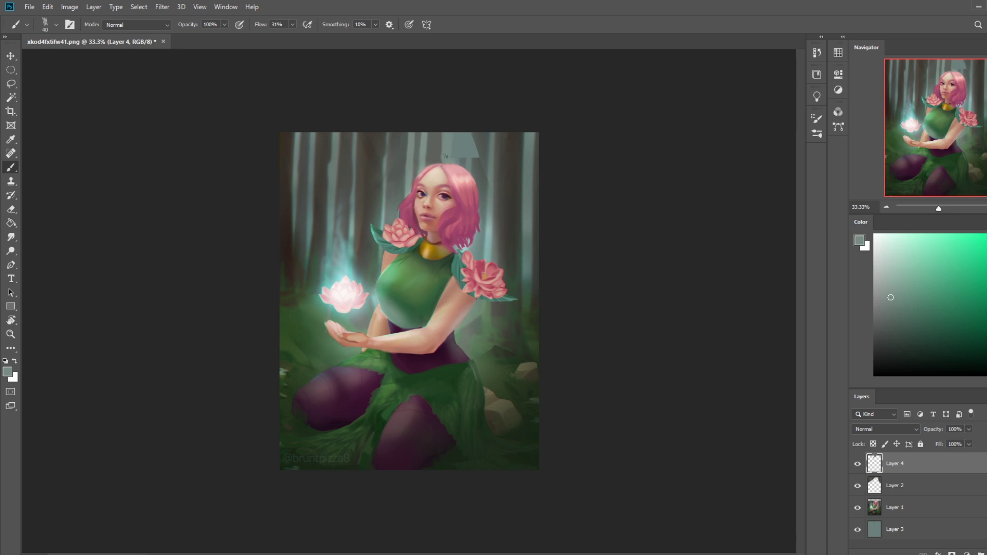
Step: Cover the remaining right half of the flat patch above the hair with trunks in sampled grey-teal tones
left_click(469, 152, "alt")
left_click(476, 165, "alt")
left_click(467, 150, "alt")
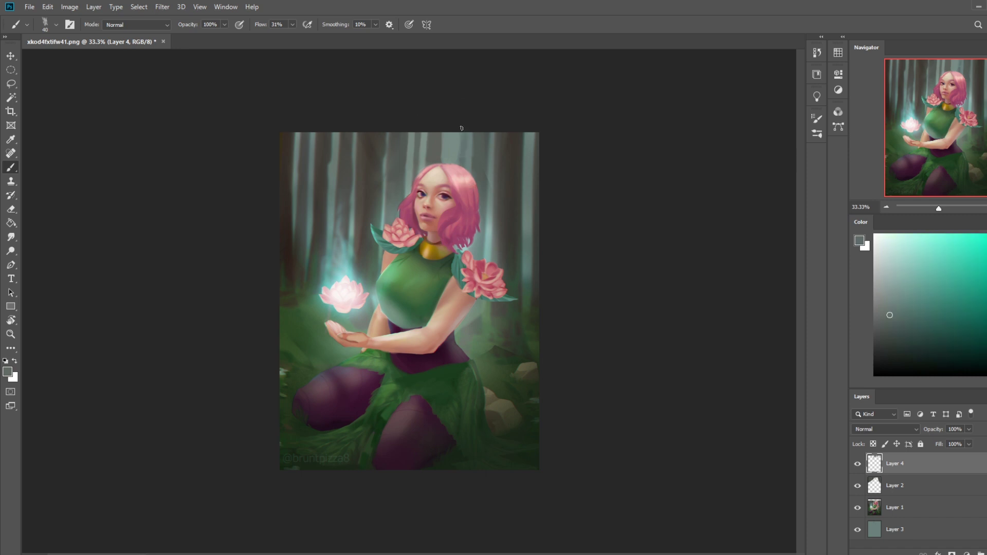
left_click_drag(471, 154, 458, 135)
left_click(447, 135, "alt")
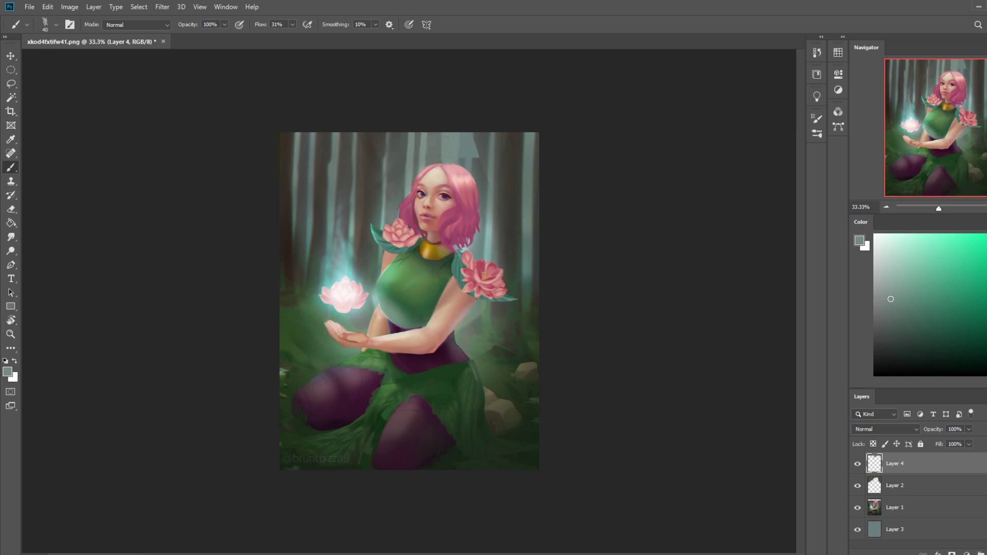
left_click(464, 156, "alt")
left_click(478, 174, "alt")
mouse_move(477, 157)
left_mouse_down()
mouse_move(477, 128)
mouse_move(474, 161)
left_mouse_up()
Step: Blend the new trunks into the trees to the right of the head with sampled background tones at 40 px
left_click(474, 136, "alt")
left_click(492, 142, "alt")
left_click(481, 154, "alt")
left_click(385, 166, "alt")
left_click(491, 172, "alt")
key("shift")
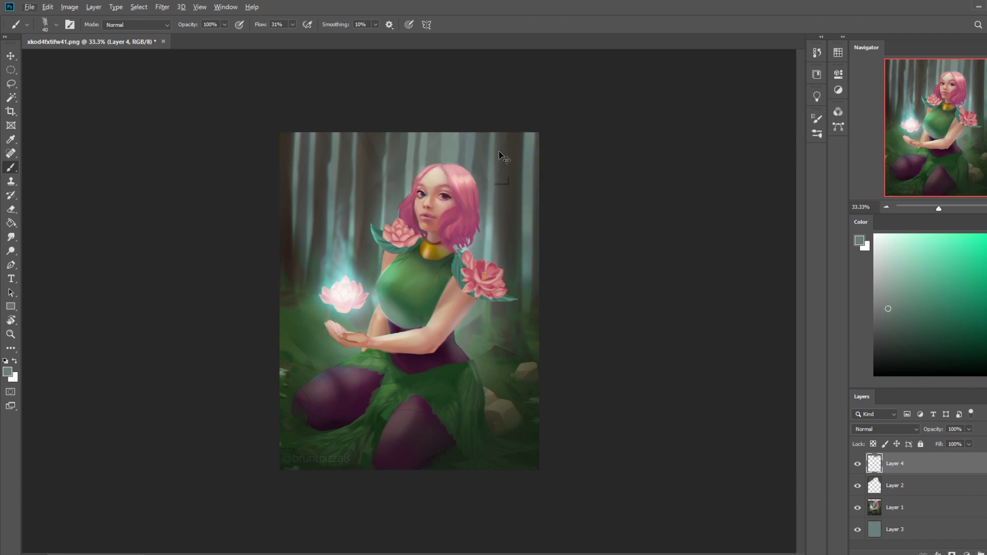
Step: Touch up the tree trunks to the right of the head with sampled background tones
left_click(491, 168, "alt")
key("shift")
left_click(486, 154, "alt")
left_click(493, 169, "alt")
key("shift")
Step: Paint vertical trunk streaks just left of the face in sampled dark and grey-green tones with the dry-oil brush
left_click(373, 190, "alt")
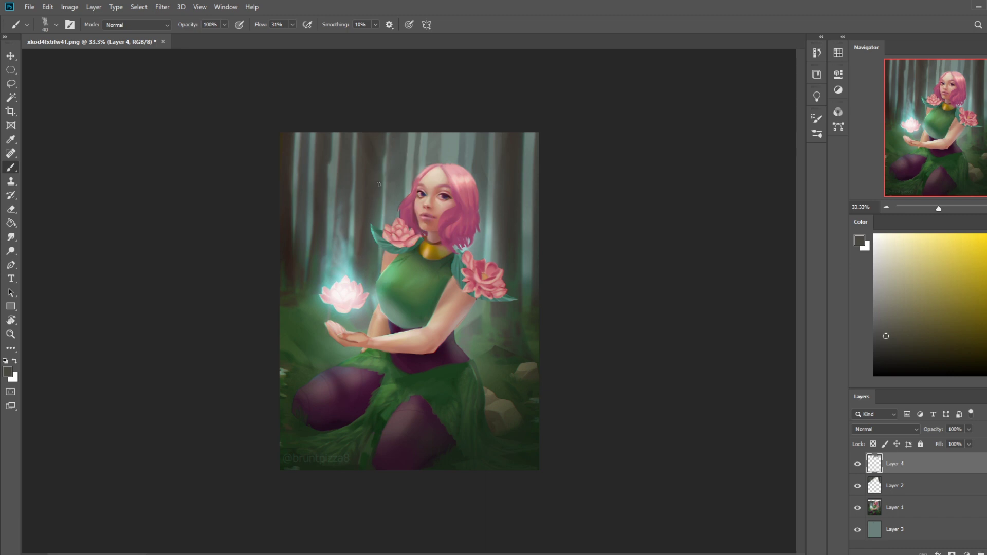
left_click(401, 128, "alt")
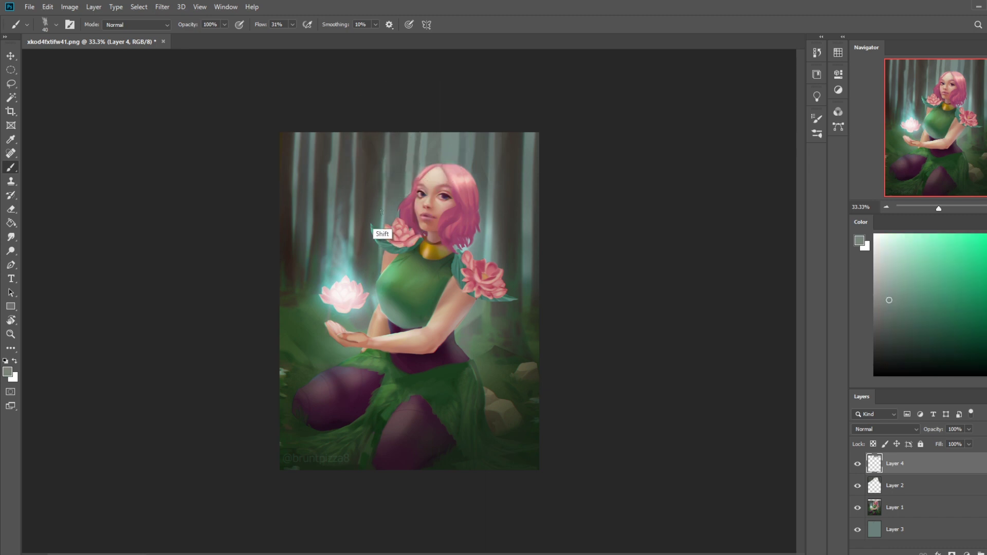
left_click_drag(382, 145, 385, 177)
left_click_drag(386, 137, 386, 199)
left_click(384, 124, "alt")
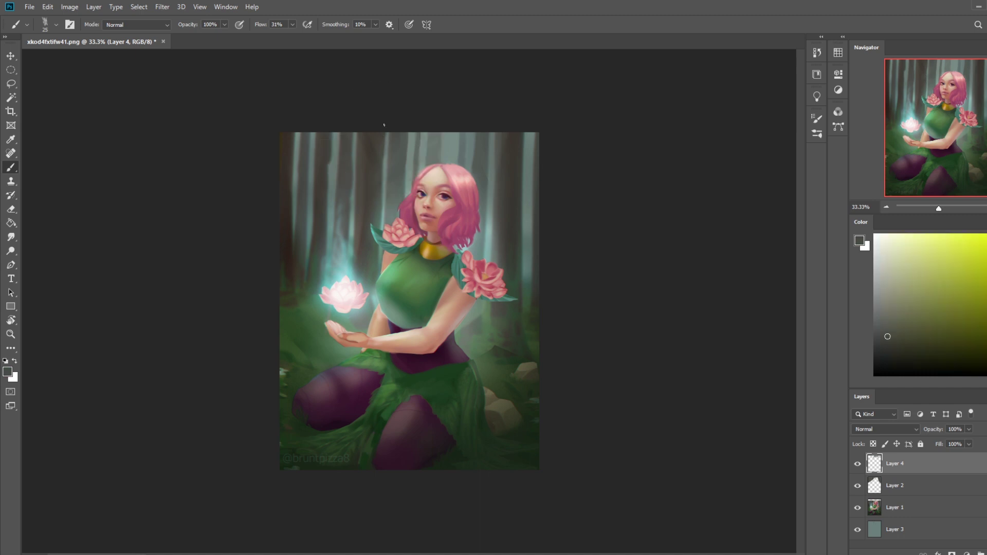
Step: Rework the trunks along the painting's upper right edge with a larger brush and sampled brown and grey-teal tones
key("r")
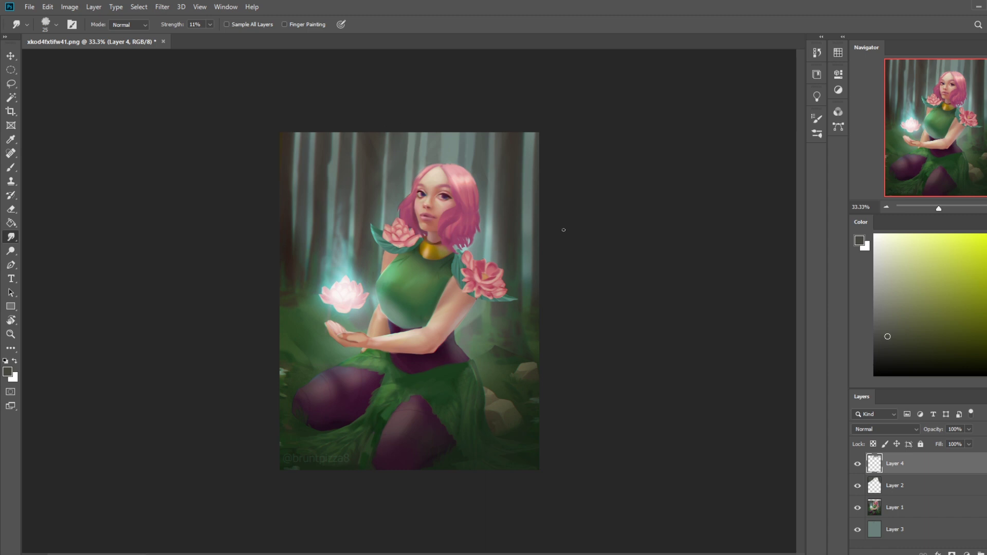
key("ctrl+minus")
key("ctrl+minus")
key("b")
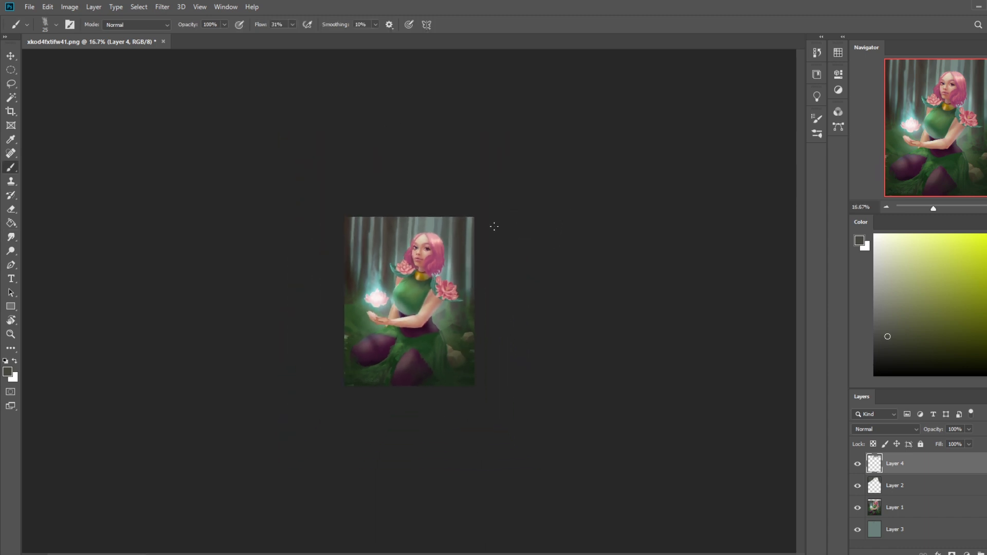
left_click(464, 225, "alt")
key("bracketleft")
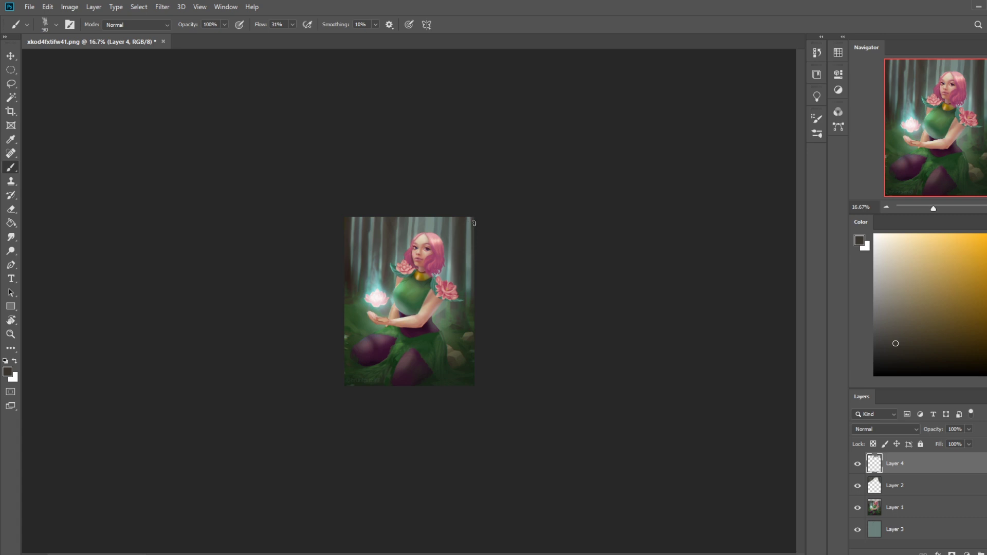
key("ctrl")
left_click(471, 255, "alt")
Step: Brush over the trunks left of the head with sampled grey-teal and dark brown tones, discarding the first stroke
left_click_drag(360, 220, 358, 247)
key("ctrl+z")
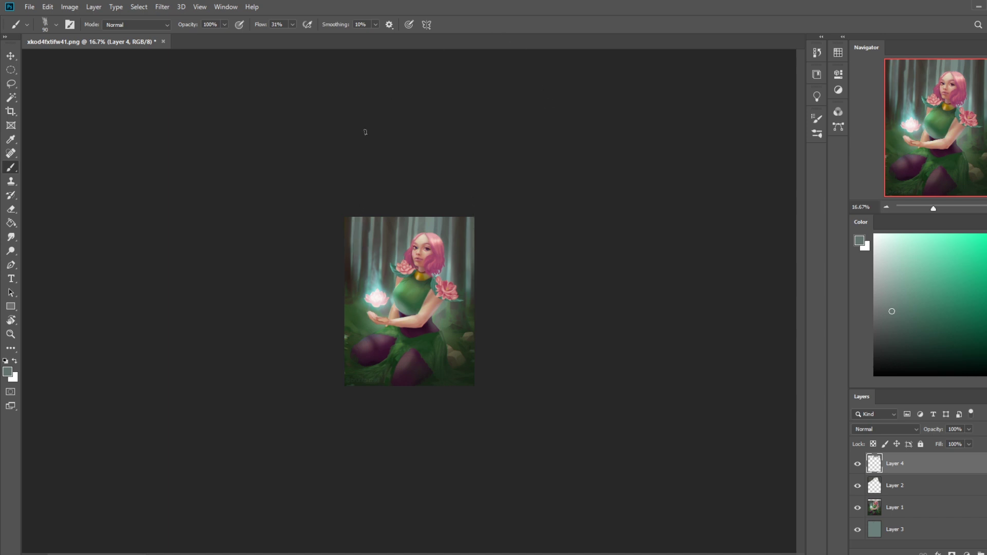
left_click_drag(377, 221, 373, 270)
left_click(459, 288, "alt")
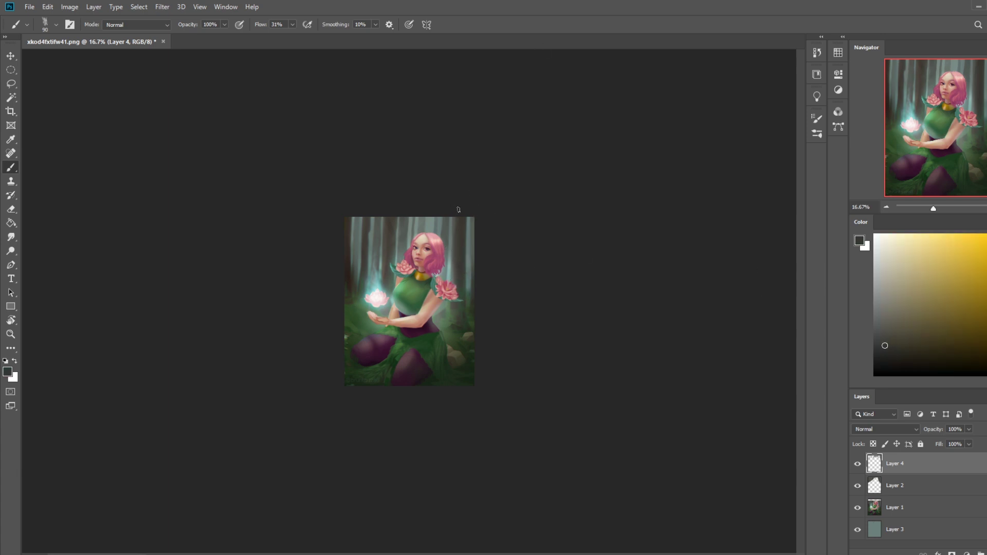
left_click_drag(458, 220, 524, 211, "alt")
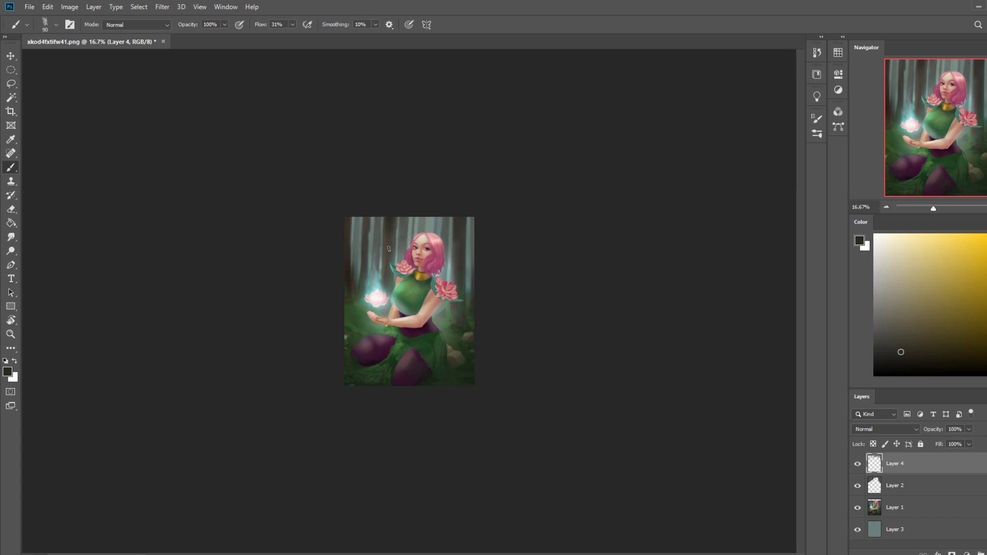
left_click_drag(401, 211, 411, 271)
Step: Merge all the layers down into a single layer
left_click(11, 237)
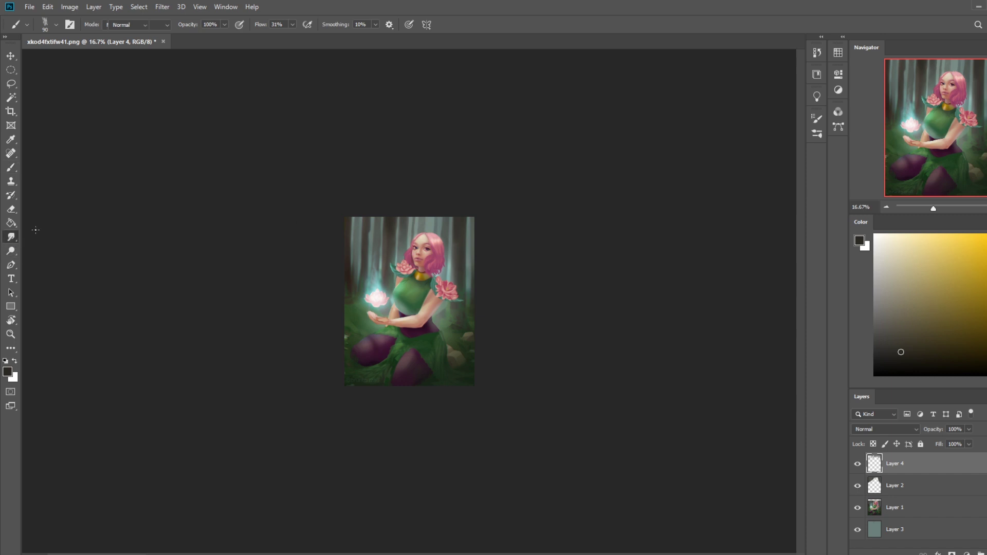
right_click(918, 488)
left_click(910, 351)
right_click(897, 485)
left_click(921, 350)
right_click(906, 462)
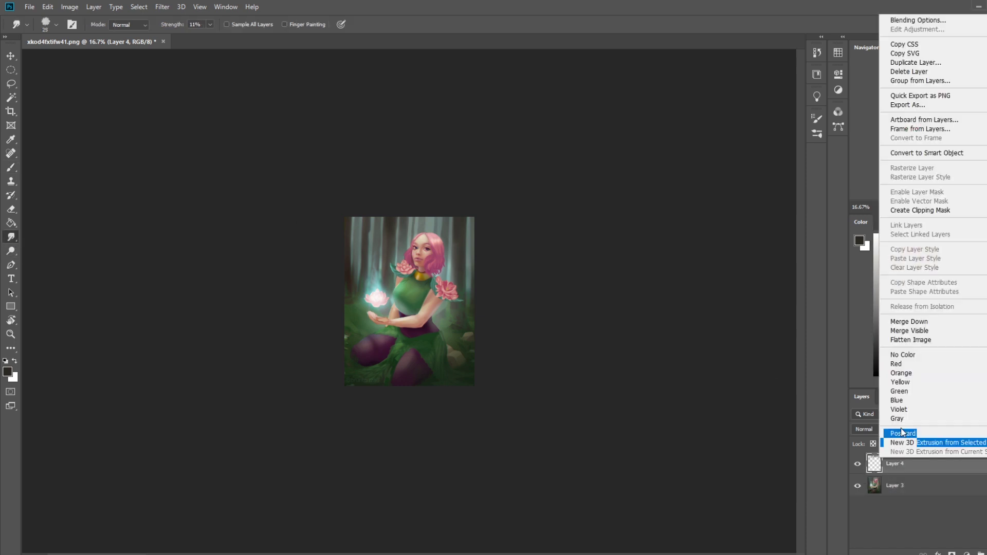
left_click(911, 323)
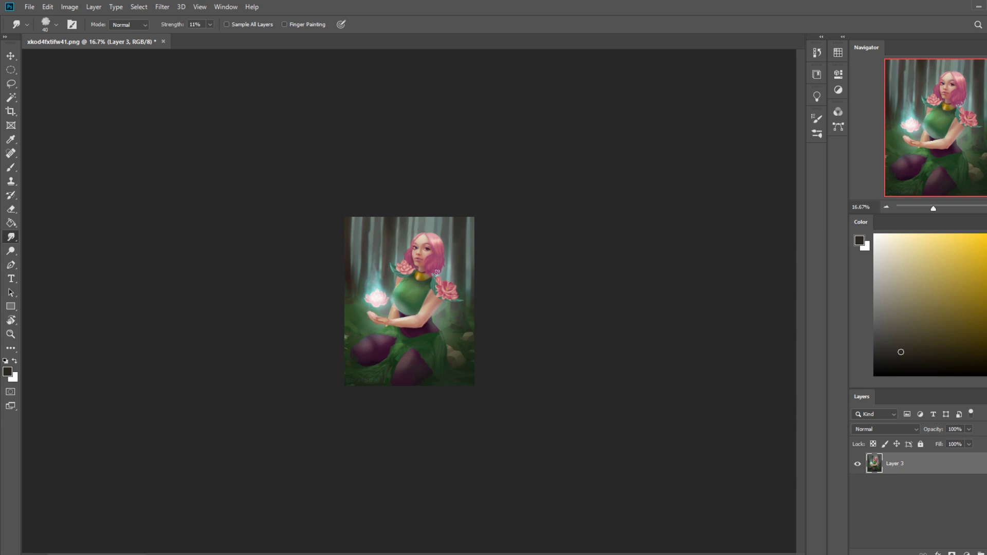
Step: Smudge around the hair ends near the shoulder at 11% strength and add a new layer on top
left_click_drag(429, 262, 509, 289)
key("ctrl+shift+alt+n")
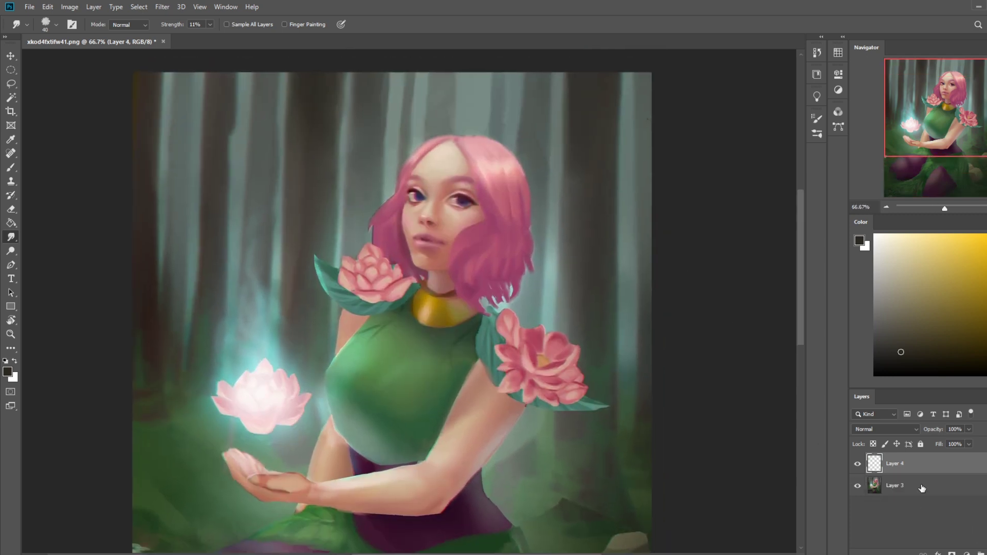
key("l")
mouse_move(441, 239)
left_mouse_down()
mouse_move(494, 222)
mouse_move(508, 203)
mouse_move(456, 237)
mouse_move(489, 228)
mouse_move(498, 216)
mouse_move(444, 237)
left_mouse_up()
key("shift")
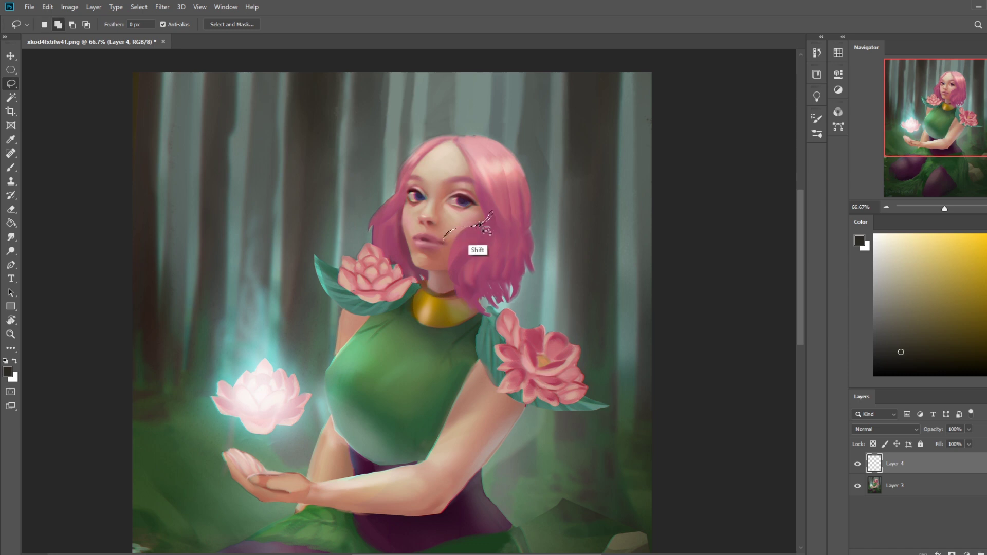
key("ctrl+d")
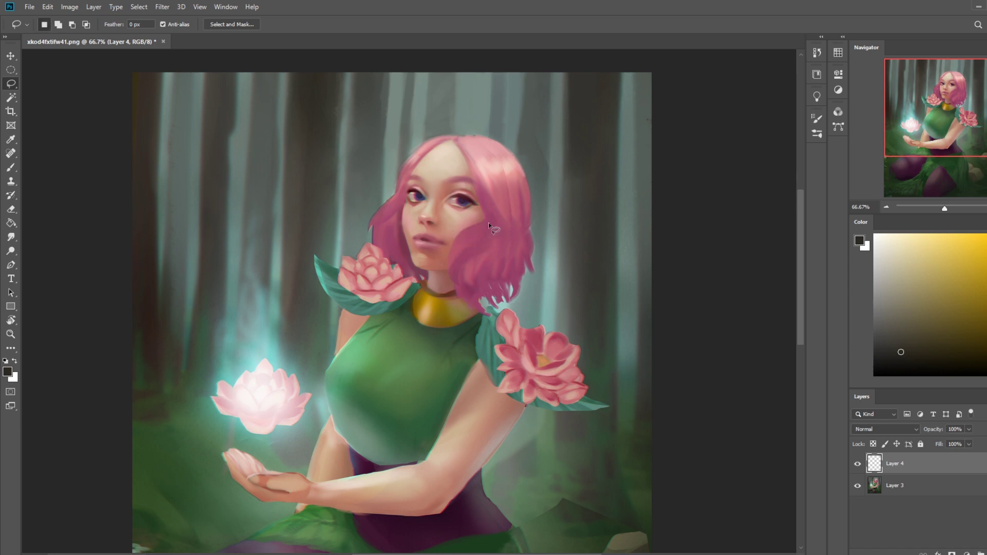
Step: Outline a thin hair strand across the cheek with the Lasso, fill it with sampled hair pink on a new layer, and deselect
mouse_move(460, 230)
left_mouse_down()
mouse_move(440, 251)
mouse_move(490, 216)
left_mouse_up()
key("ctrl+shift+alt+n")
key("g")
left_click(469, 237, "alt")
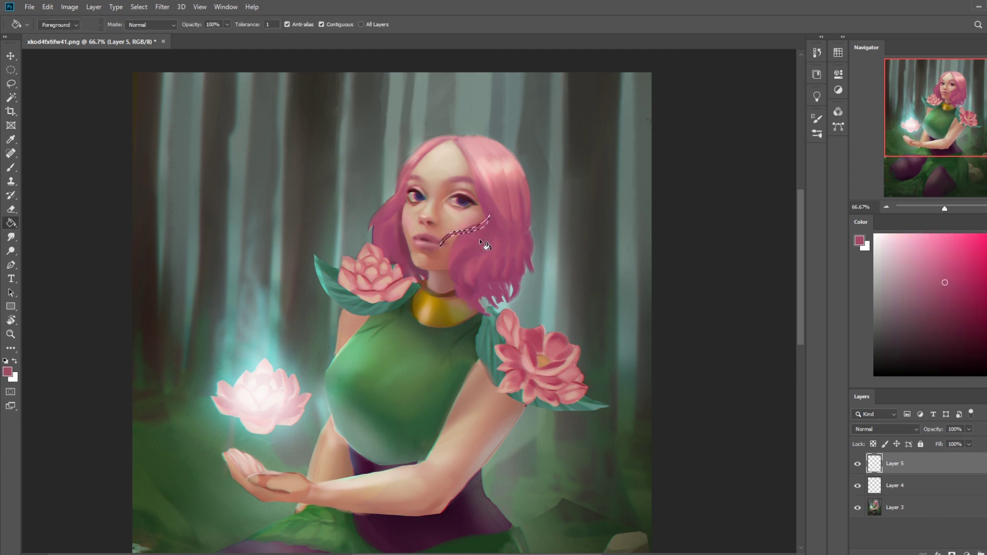
key("ctrl+minus")
key("ctrl+minus")
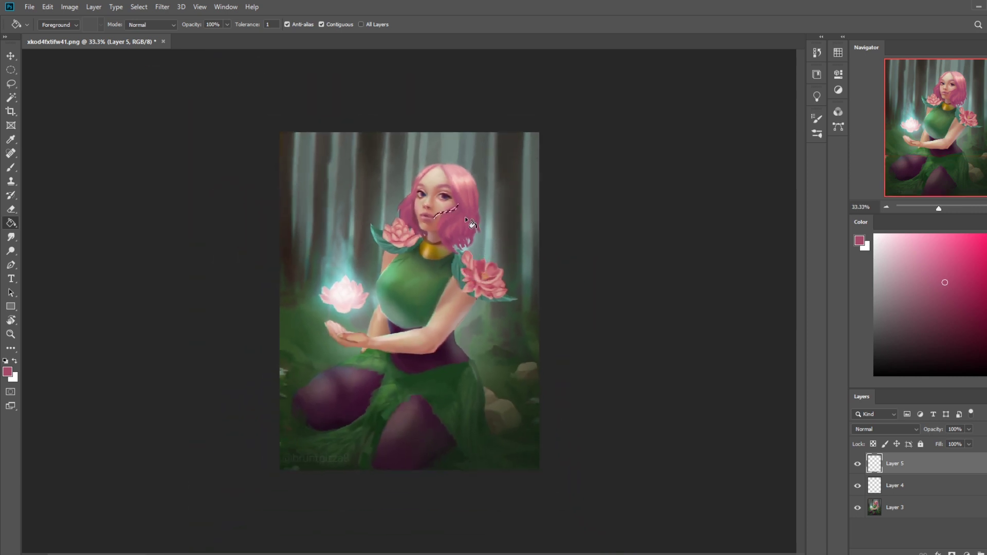
key("m")
right_click(466, 217)
left_click(478, 220)
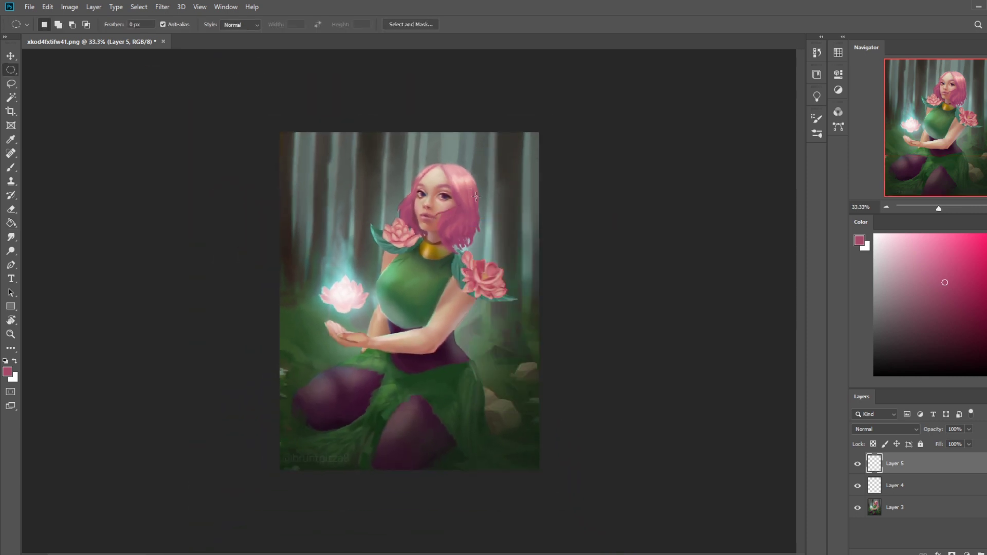
Step: Sample the cheek's skin tone for the brush and restore the cheek strand's Paint Bucket fill from the history
key("b")
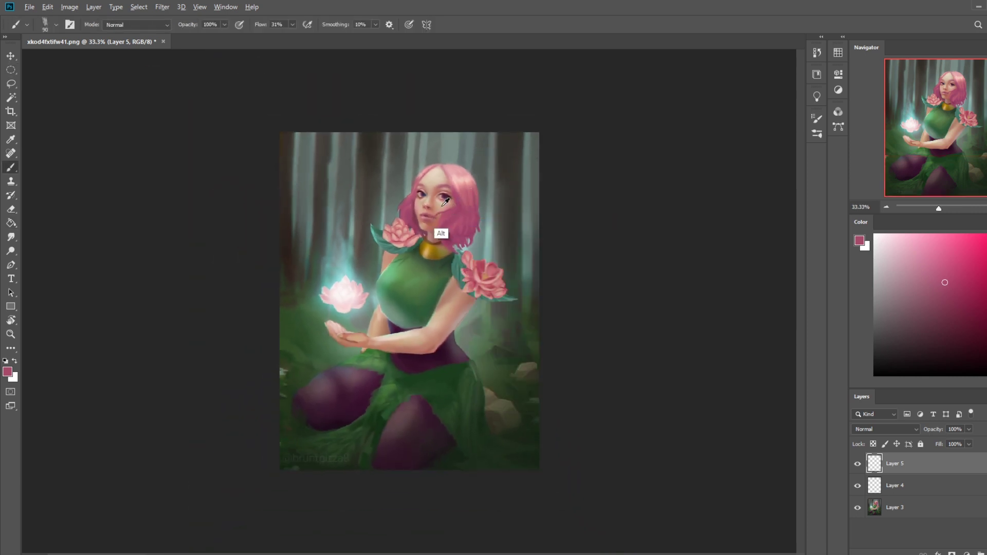
left_click(446, 203, "alt")
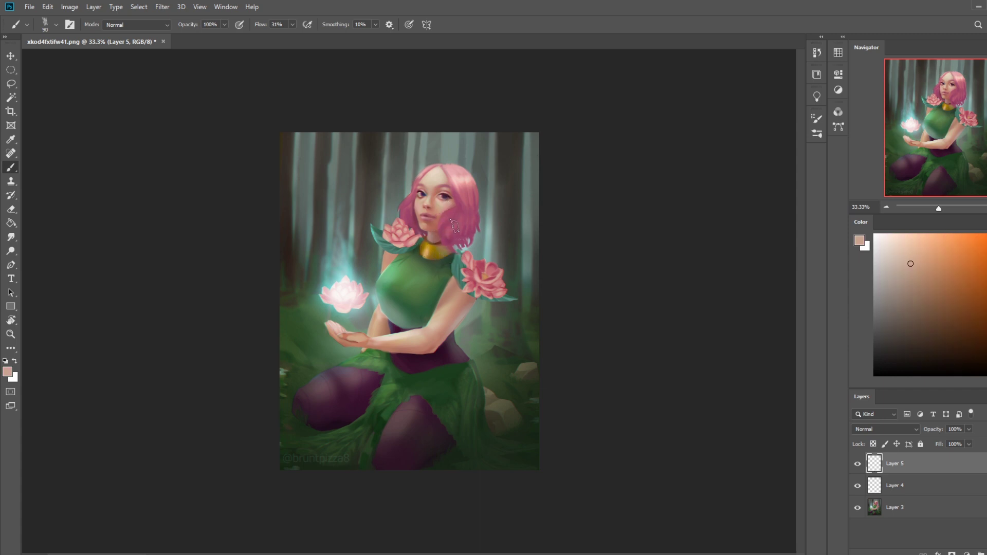
left_click(817, 54)
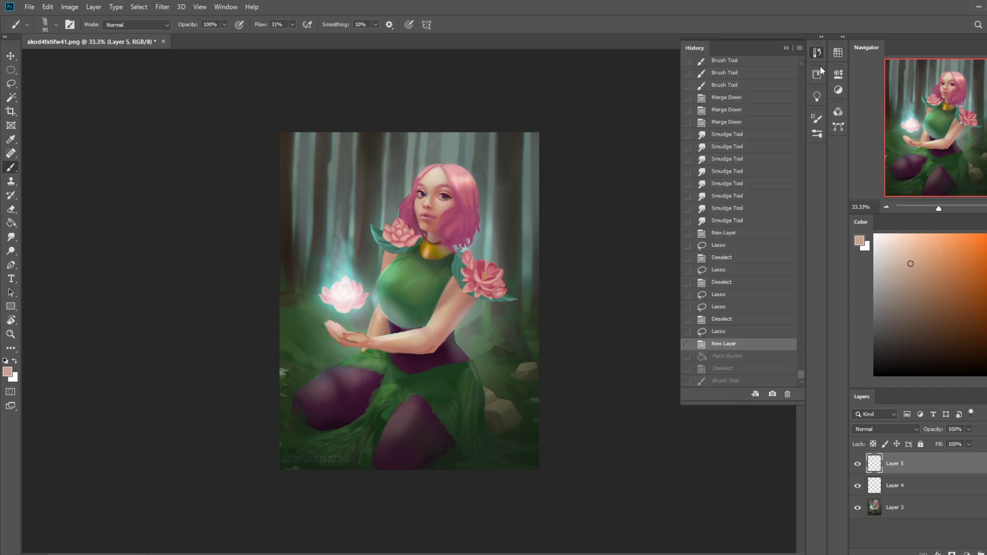
left_click(740, 357)
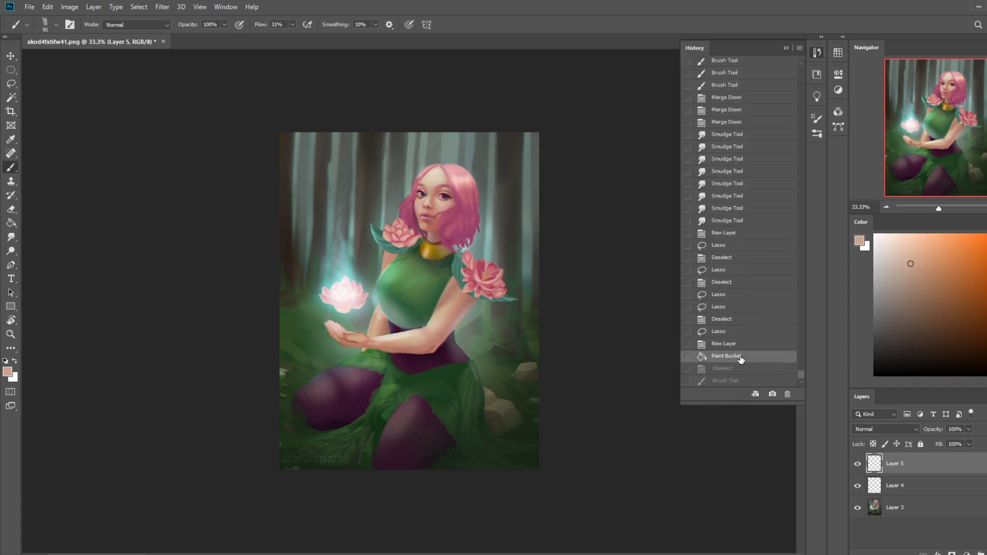
left_click(787, 49)
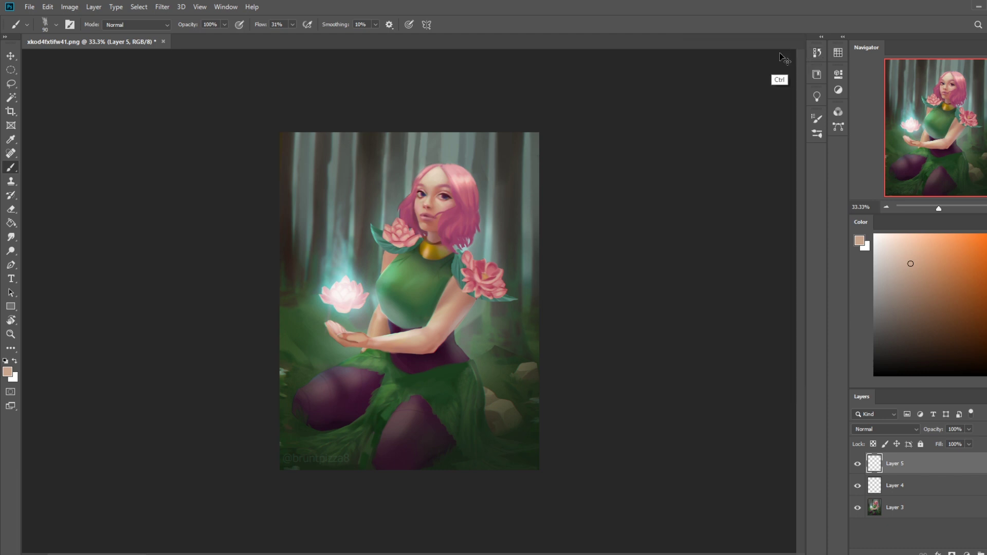
Step: Blend the cheek strand into the surrounding hair with sampled pinks using a 25 px brush
left_click(462, 171, "alt")
left_click_drag(458, 201, 444, 218)
left_click(456, 212, "alt")
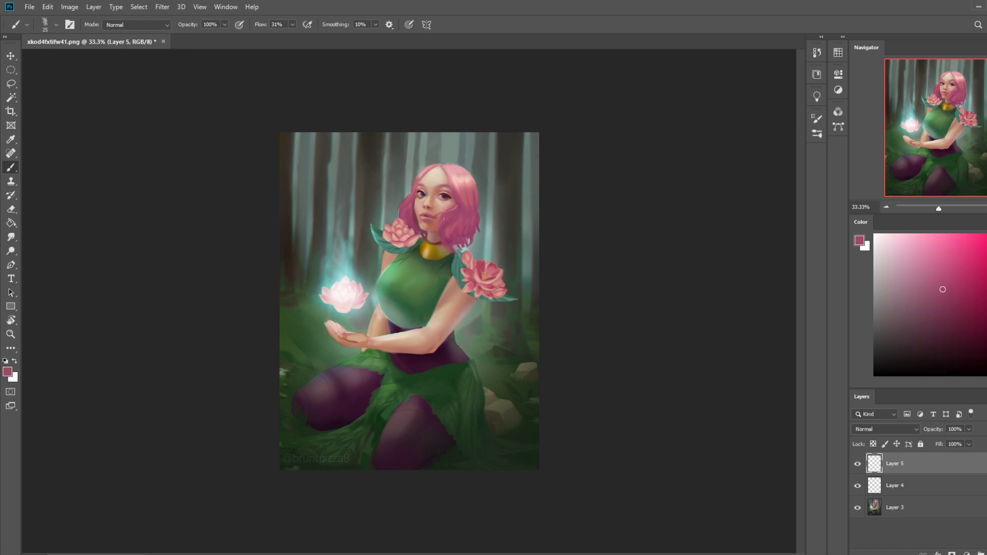
Step: Add a loose pink hair strand left of the face from a Lasso selection and pick hair tones for refining it
key("l")
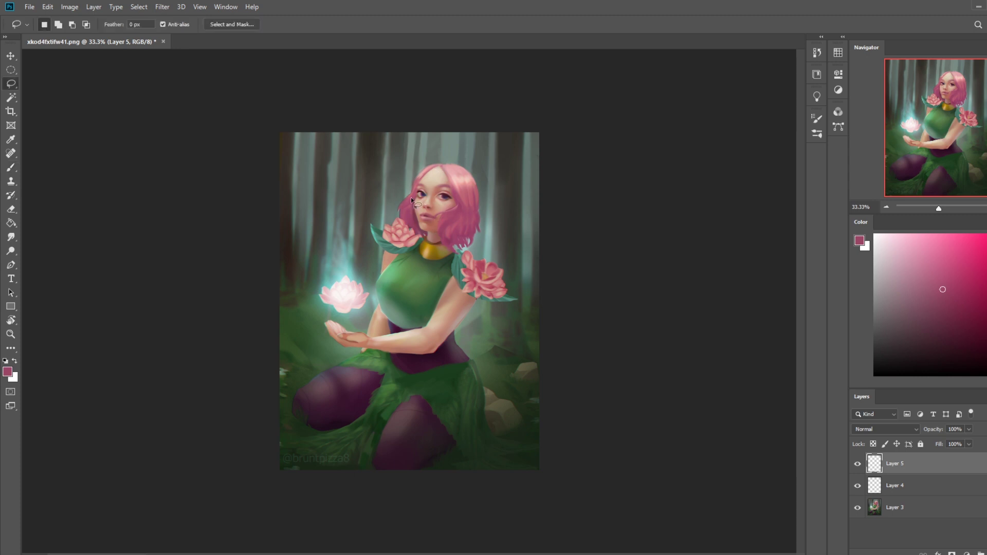
left_click_drag(387, 211, 414, 196)
key("ctrl+d")
key("b")
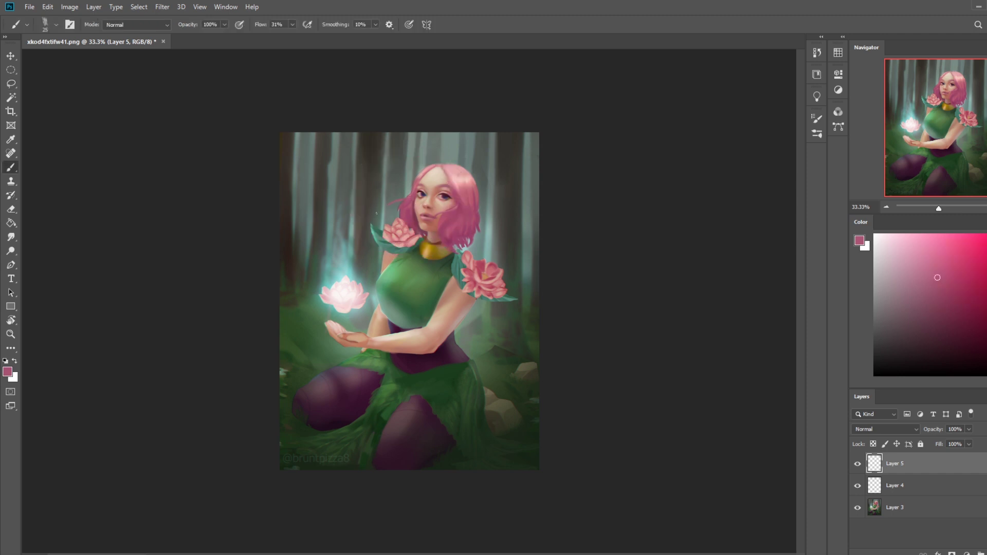
left_click(455, 200, "alt")
left_click(420, 196, "alt")
Step: Set up a soft round brush at 175 px in Darken mode with a pink sampled from the shoulder flower
right_click(420, 245)
left_click(440, 291)
left_click(632, 105)
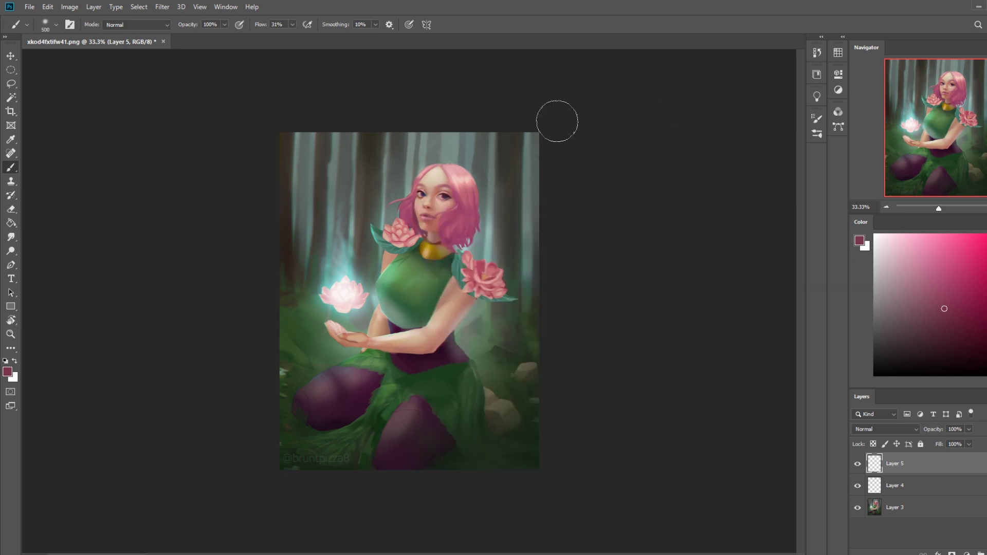
left_click(423, 239, "alt")
key("bracketleft")
key("bracketleft")
key("bracketleft")
key("bracketleft")
key("bracketleft")
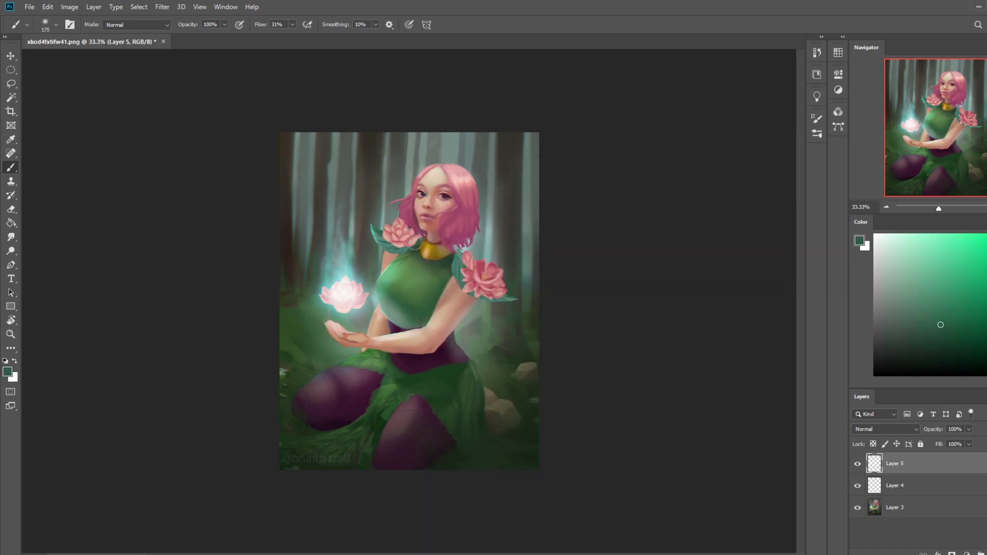
left_click(484, 273, "alt")
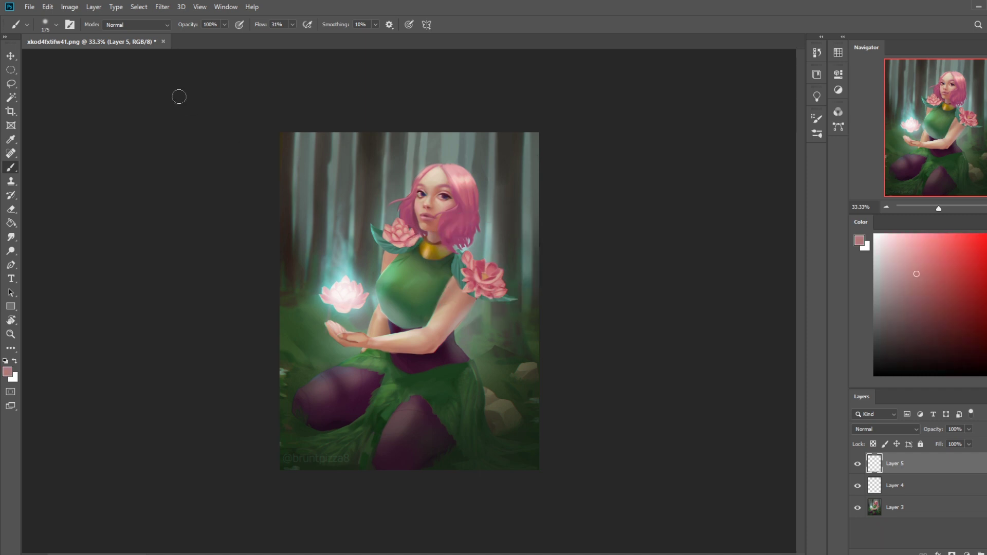
left_click(136, 25)
left_click(154, 54)
Step: Merge the hair strand layers down into the painting
right_click(913, 486)
left_click(909, 352)
right_click(913, 465)
left_click(910, 333)
Step: Add a new layer above the merged painting and set its blending mode to Darken
key("ctrl+shift+alt+n")
key("l")
right_click(420, 256)
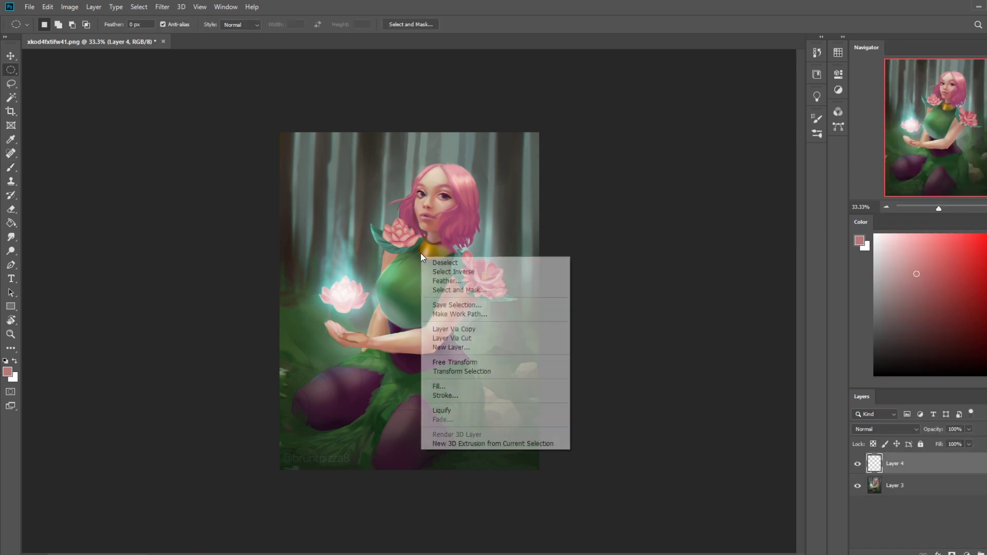
key("Escape")
key("b")
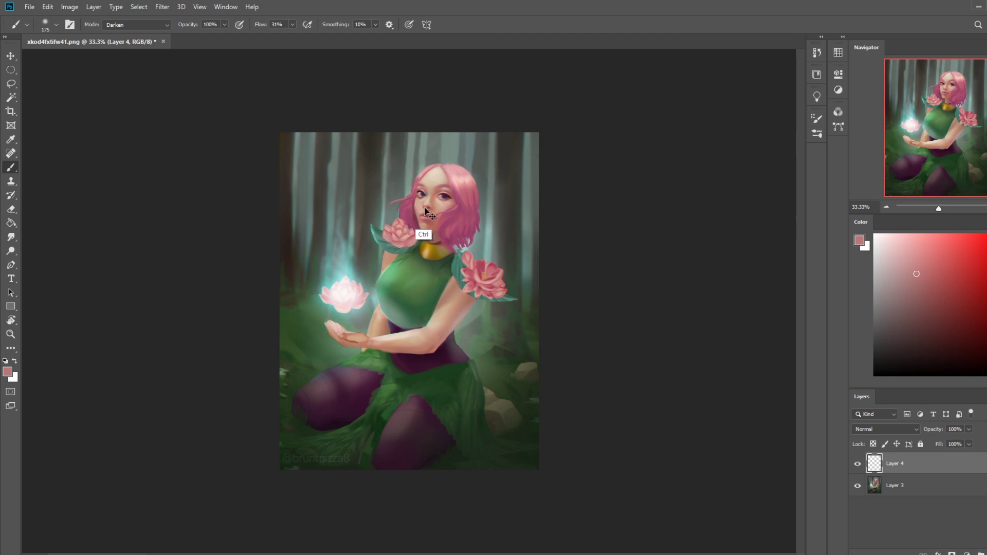
left_click(885, 429)
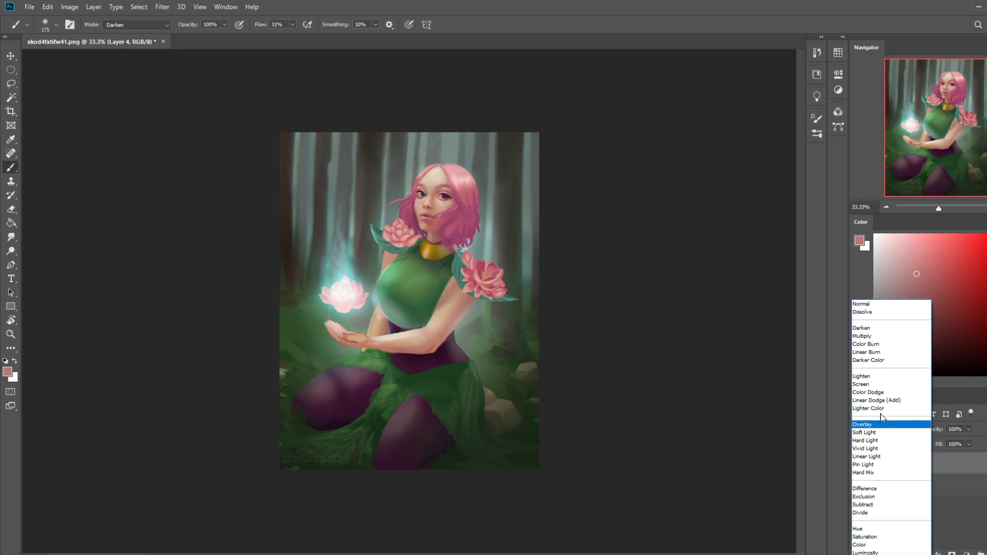
left_click(869, 336)
Step: Sample a deep pink from the flower on the raised shoulder and switch to the Eraser at a reduced size
left_click(481, 282, "alt")
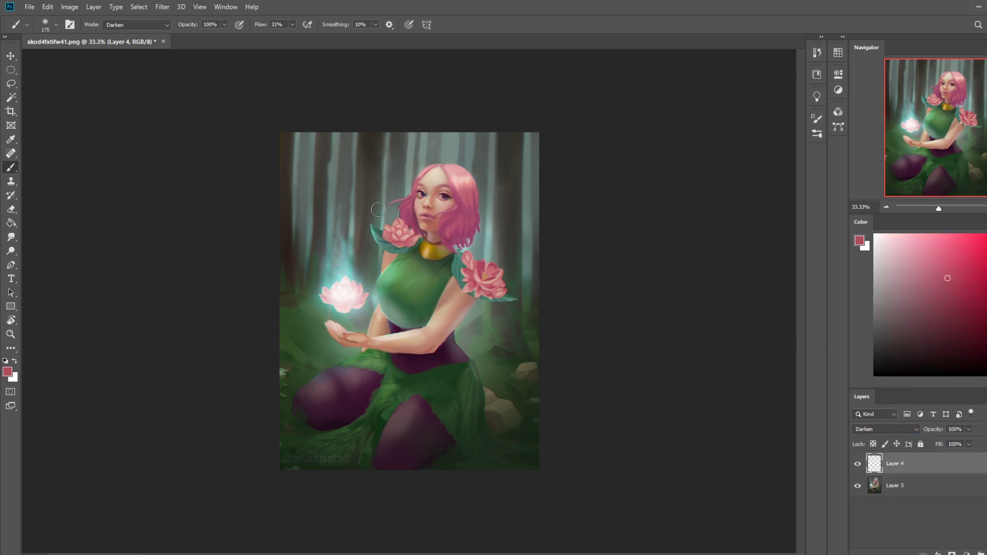
key("e")
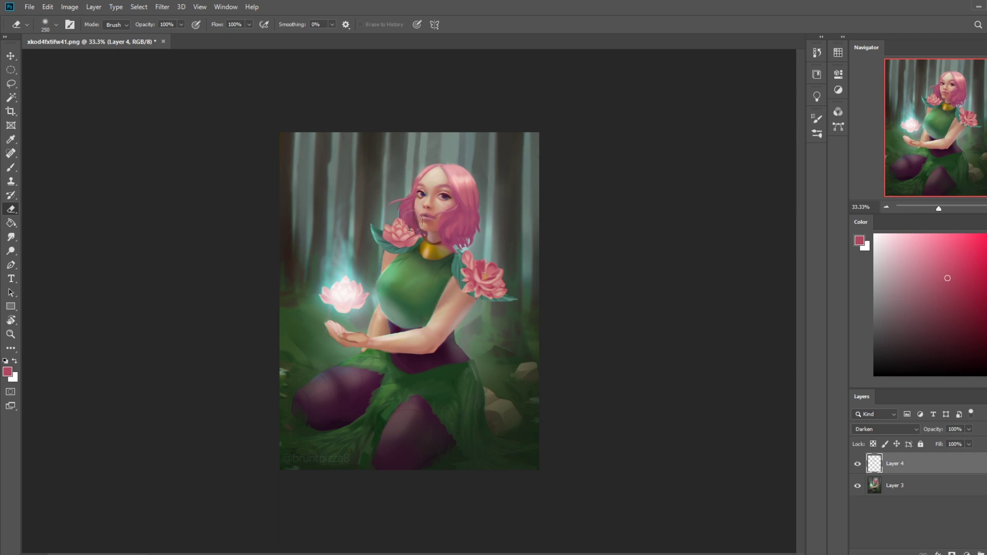
key("bracketleft")
key("bracketleft")
key("bracketleft")
key("bracketleft")
key("bracketleft")
Step: Select several petals of the flower left of her neck with the Lasso and hide the selection edges
key("z")
left_click_drag(404, 249, 484, 277)
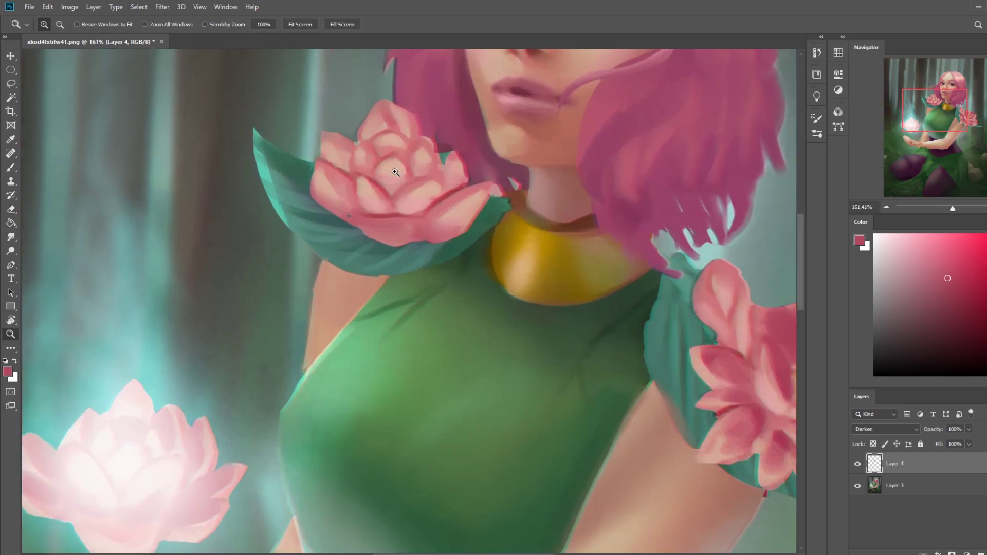
key("b")
key("l")
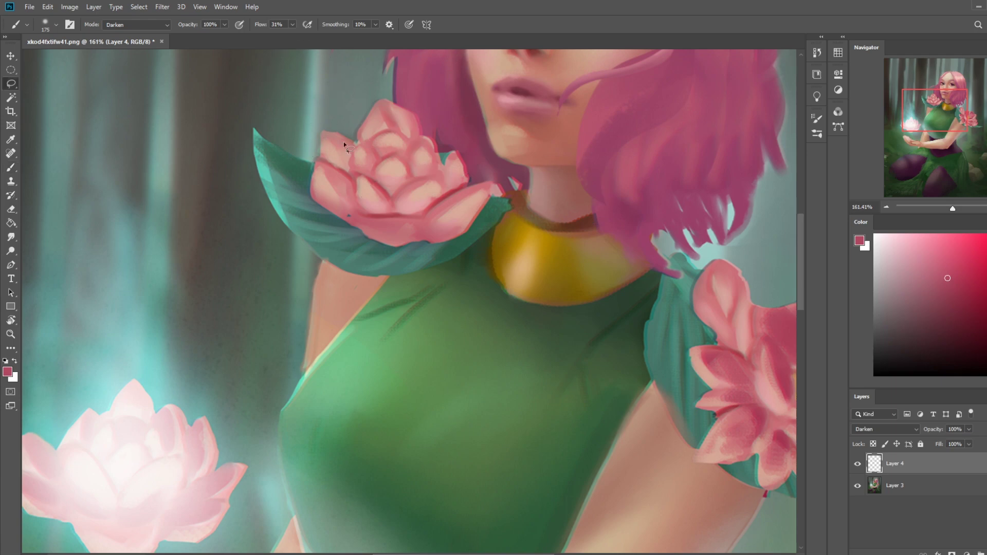
mouse_move(361, 198)
left_mouse_down()
mouse_move(359, 208)
mouse_move(352, 172)
mouse_move(394, 204)
left_mouse_up()
key("shift")
mouse_move(395, 152)
left_mouse_down()
mouse_move(373, 167)
mouse_move(394, 186)
mouse_move(408, 173)
mouse_move(396, 149)
left_mouse_up()
key("shift")
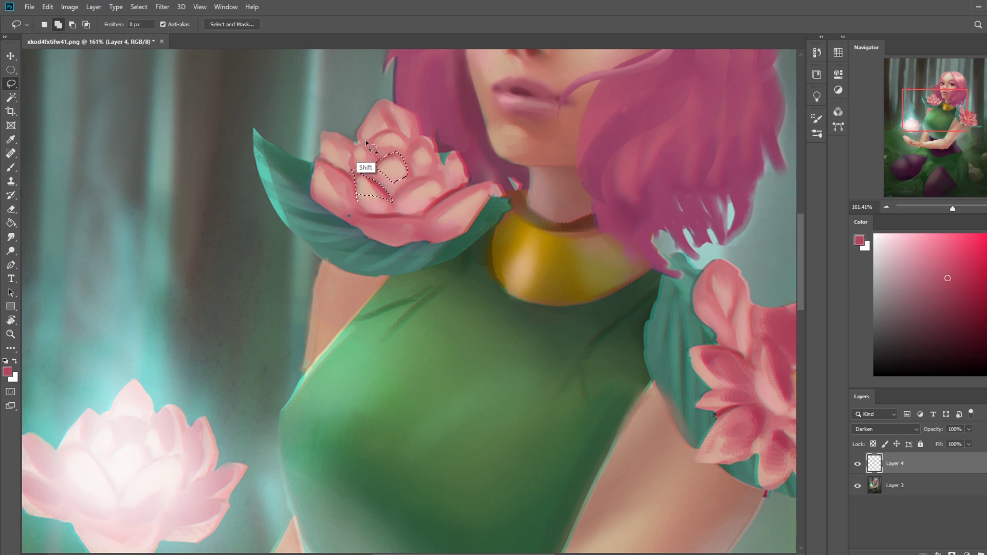
mouse_move(316, 157)
left_mouse_down()
mouse_move(311, 177)
mouse_move(347, 199)
mouse_move(316, 159)
left_mouse_up()
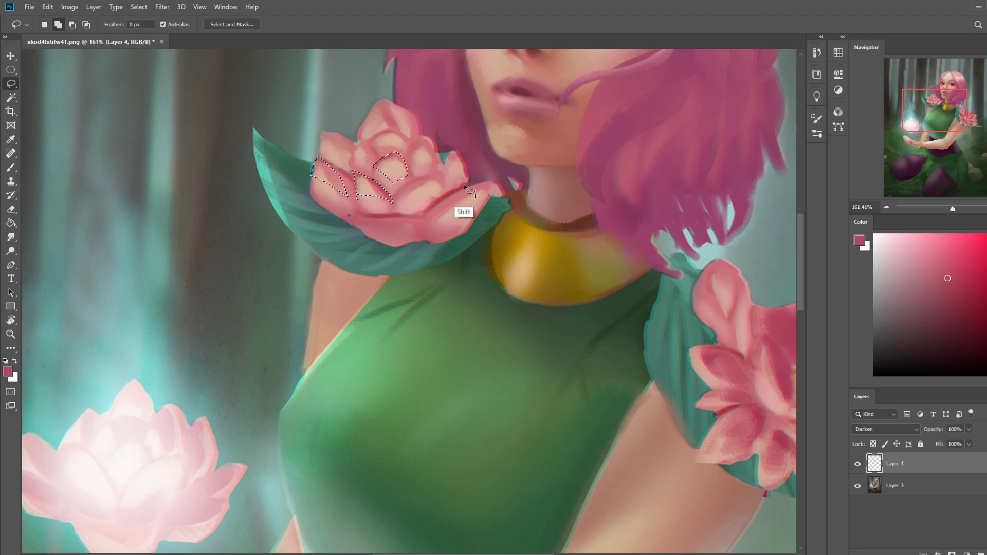
key("shift")
mouse_move(366, 139)
left_mouse_down()
mouse_move(351, 158)
mouse_move(362, 169)
mouse_move(374, 155)
mouse_move(366, 140)
left_mouse_up()
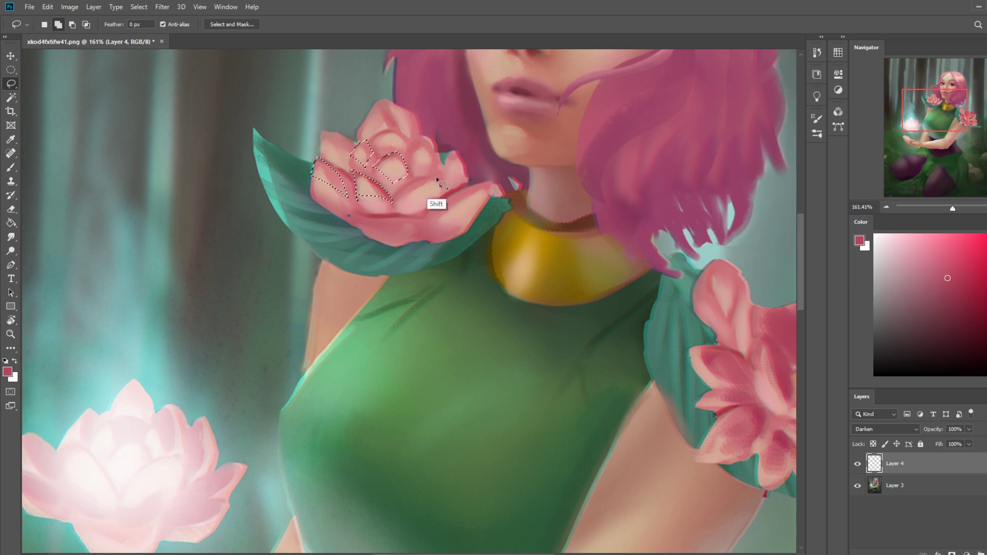
mouse_move(437, 179)
left_mouse_down()
mouse_move(392, 211)
mouse_move(430, 197)
mouse_move(438, 175)
left_mouse_up()
scroll(469, 167, "down", 4)
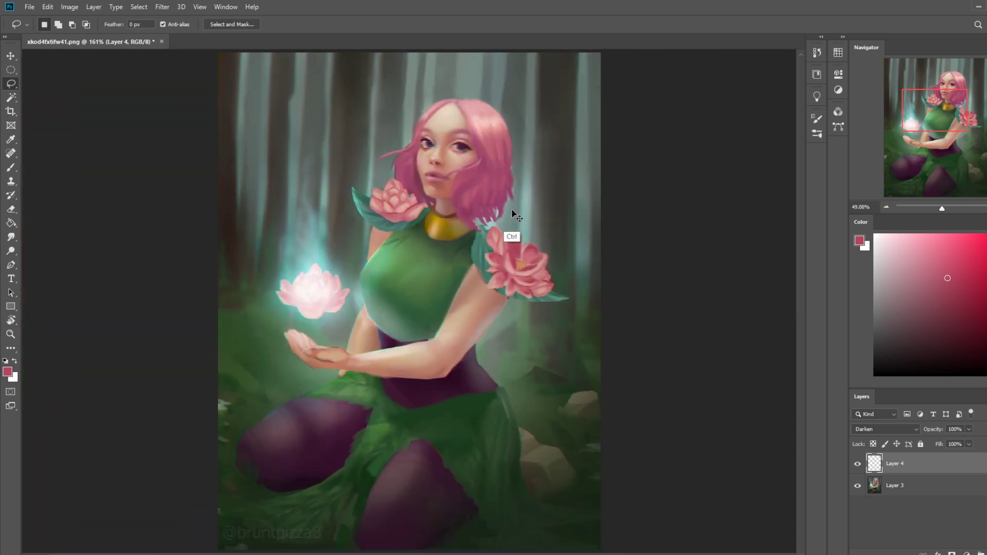
key("ctrl+d")
Step: Set up a soft brush at 1000 px in Normal mode with a pale pink sampled from the glowing lotus
key("b")
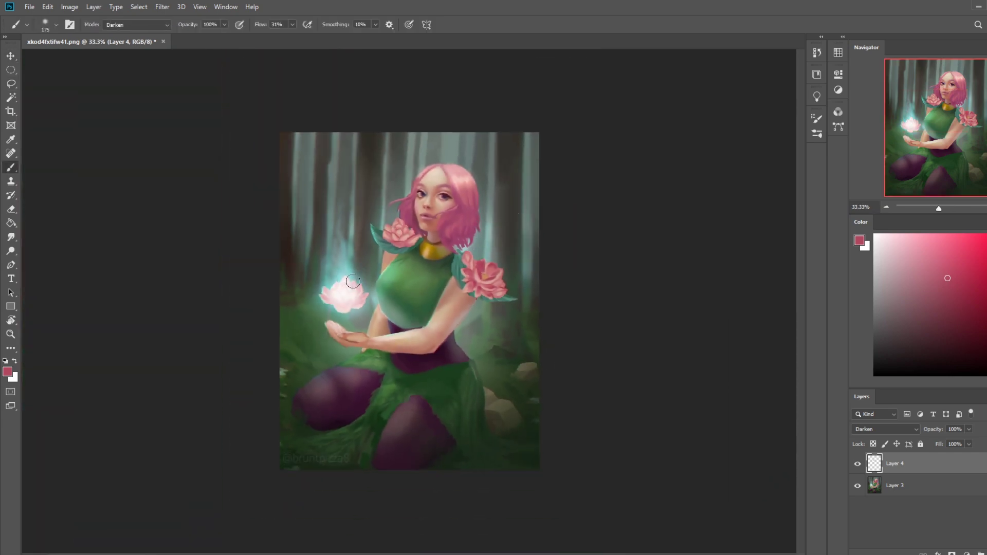
left_click(359, 290, "alt")
key("bracketright")
key("bracketright")
key("bracketright")
key("bracketright")
key("bracketright")
key("bracketright")
key("bracketright")
key("bracketright")
key("bracketright")
key("bracketright")
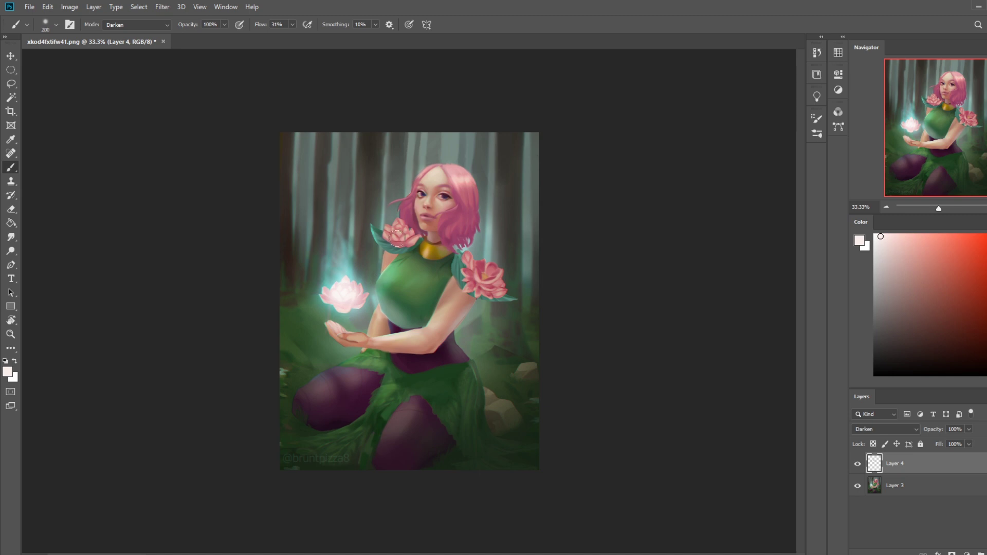
left_click(135, 24)
left_click(118, 25)
Step: Merge the Darken layer down into the painting and add a new Normal layer above it
right_click(920, 465)
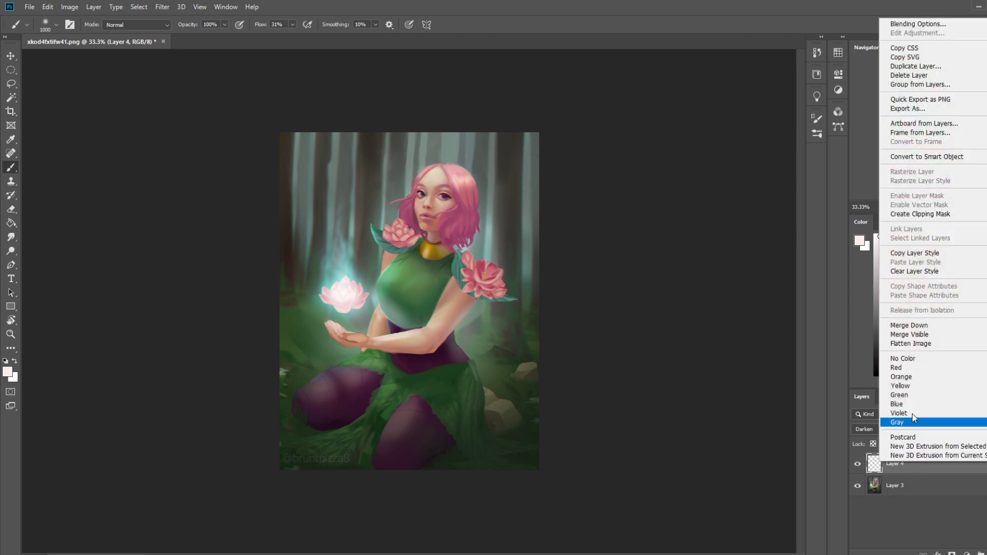
left_click(925, 326)
key("ctrl+shift+alt+n")
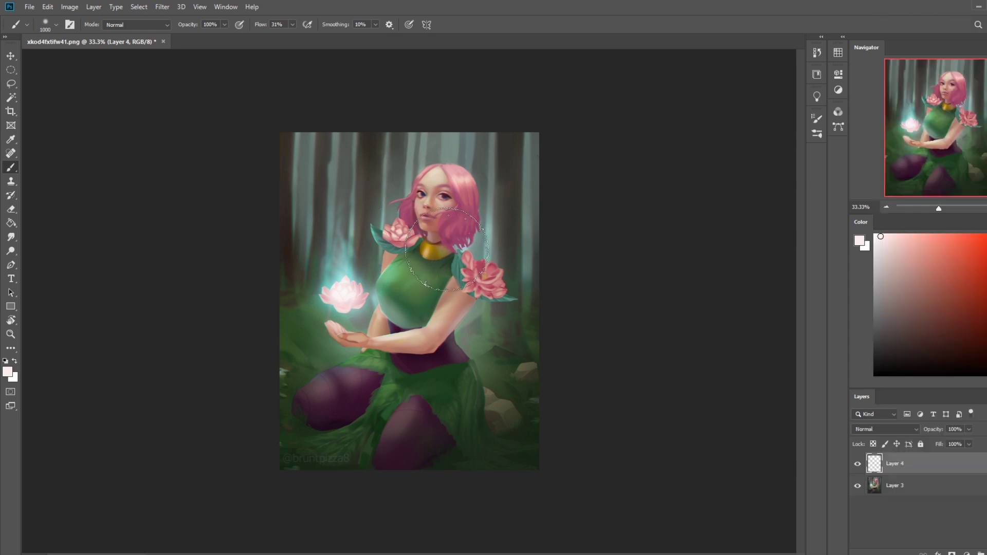
Step: Invert the petal selection, sample a dusty pink from the flower's edge and reduce the brush to 175 px
key("m")
right_click(392, 240)
left_click(420, 255)
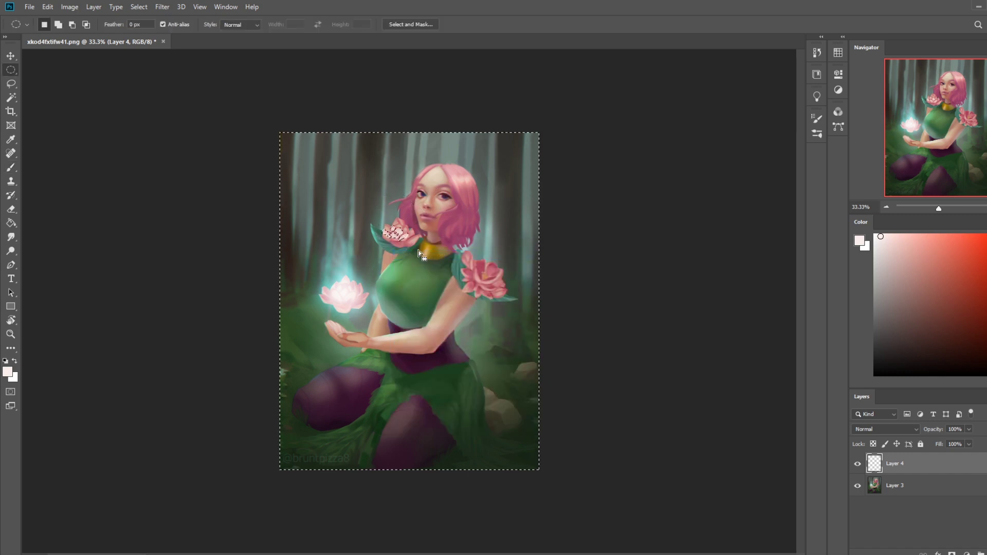
key("b")
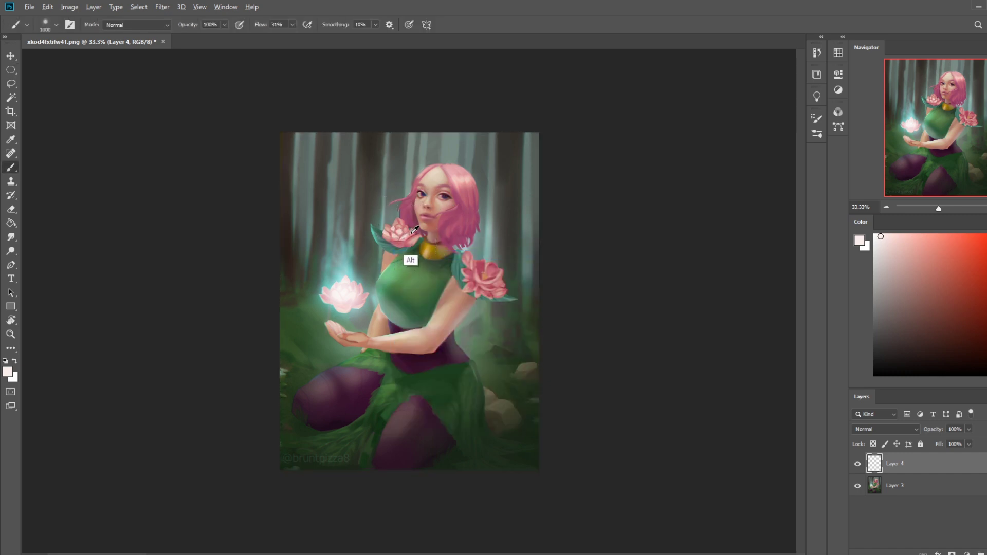
left_click(414, 233, "alt")
key("bracketleft")
key("bracketleft")
key("bracketleft")
key("bracketleft")
key("bracketleft")
key("bracketleft")
key("bracketleft")
key("bracketleft")
key("bracketleft")
key("bracketleft")
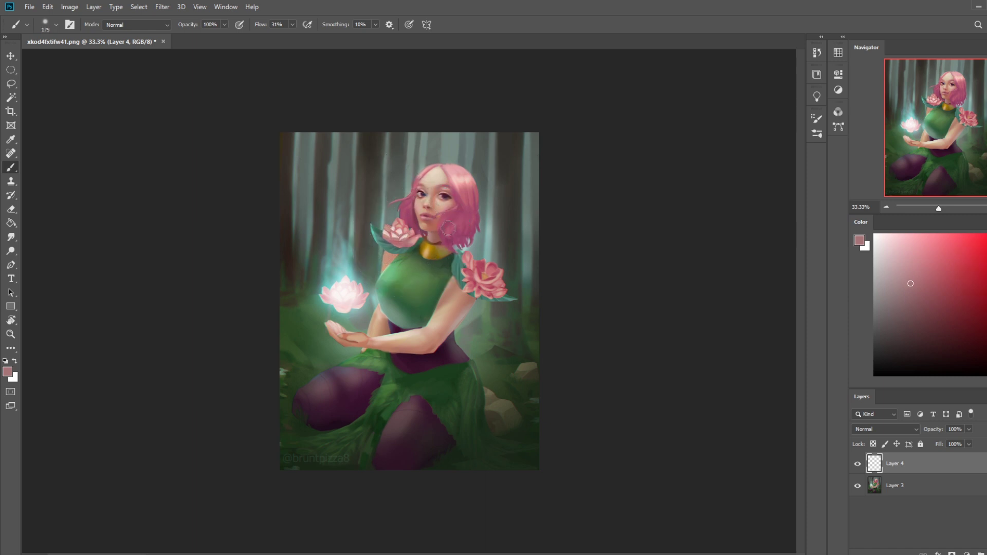
Step: Invert the petal selection again and sample fresh petal pinks for shading the flower with a 200 px brush
key("bracketright")
left_click(400, 239, "alt")
key("m")
right_click(407, 245)
left_click(422, 257)
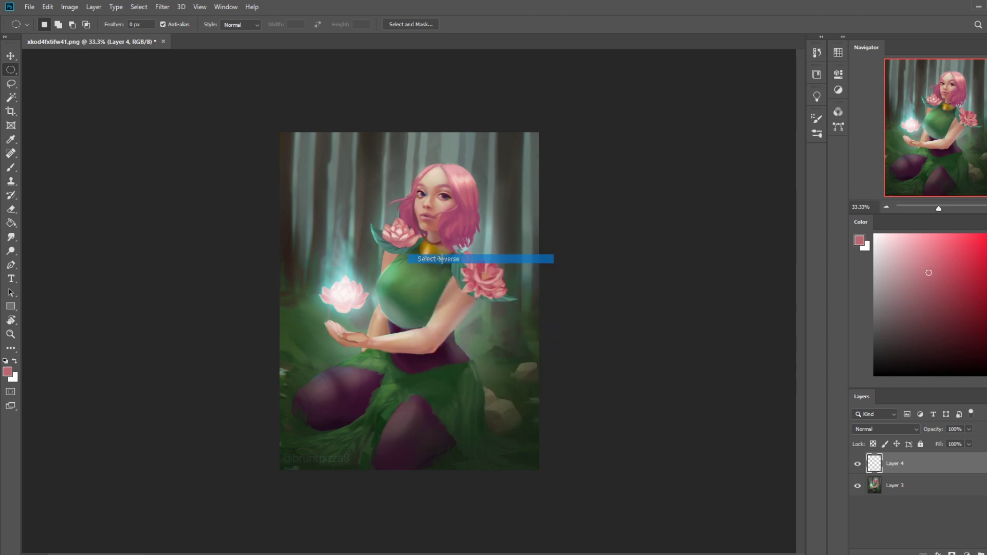
key("b")
left_click(407, 235, "alt")
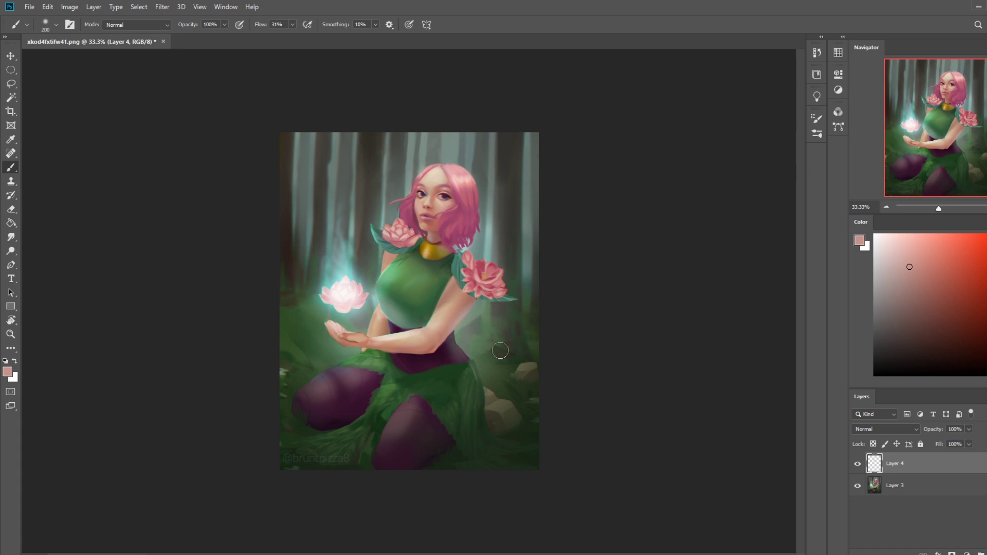
Step: Switch to the Blur tool for softening the shaded petals
right_click(409, 247)
key("Escape")
left_click(10, 237)
left_click(50, 237)
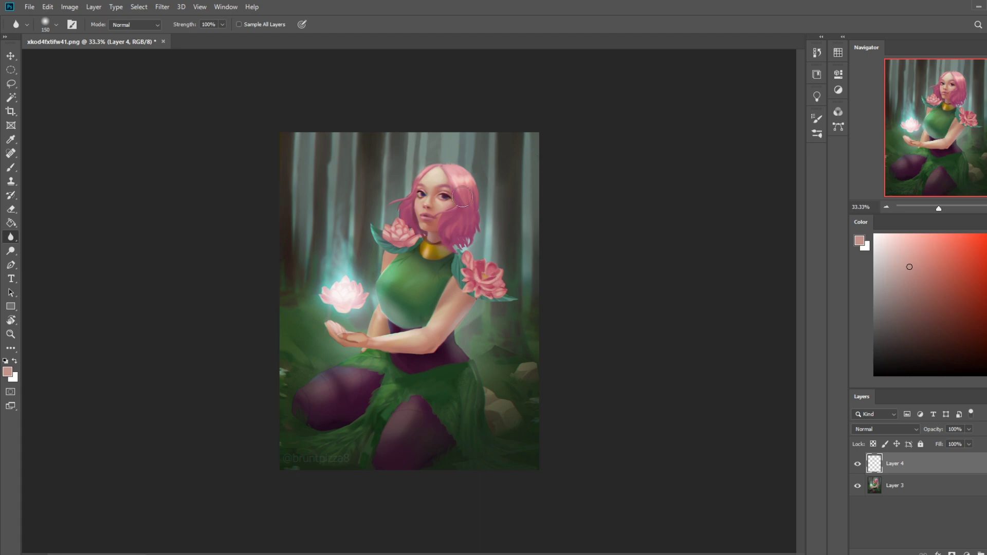
Step: Paint a soft pale pink glow on the neck under the chin on a new layer, using a colour sampled from the lotus
key("z")
left_click_drag(398, 306, 399, 306)
key("b")
left_click(245, 264, "alt")
left_click_drag(245, 264, 237, 391)
key("ctrl+shift+alt+n")
key("bracketleft")
key("bracketleft")
key("bracketleft")
key("bracketleft")
key("bracketleft")
mouse_move(453, 183)
left_mouse_down()
mouse_move(496, 198)
mouse_move(458, 210)
left_mouse_up()
mouse_move(450, 164)
left_mouse_down()
mouse_move(435, 190)
mouse_move(476, 195)
mouse_move(465, 211)
mouse_move(473, 188)
mouse_move(480, 208)
mouse_move(478, 190)
left_mouse_up()
Step: Erase the glow that spills beyond the neck with a small dry-oil brush tip
key("e")
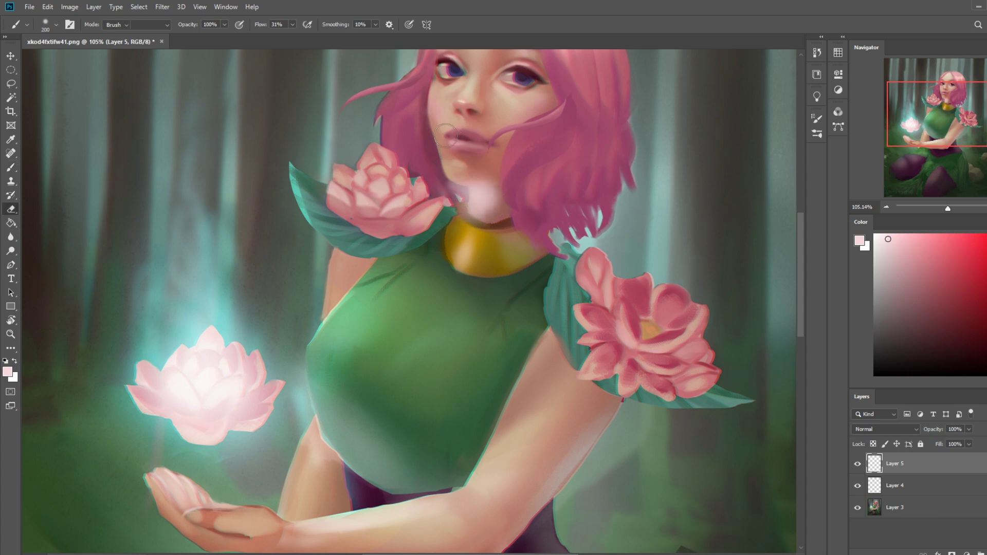
right_click(514, 189)
left_click(568, 354)
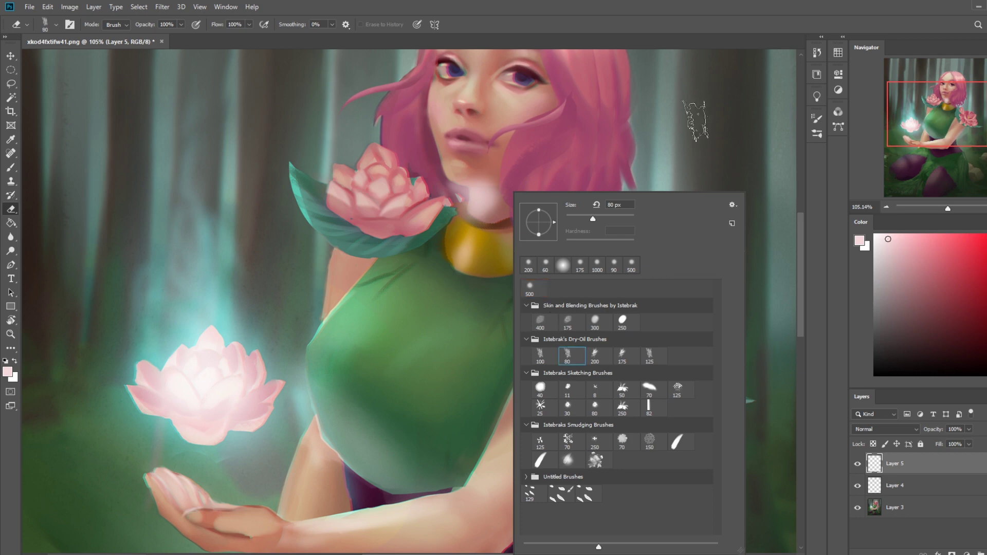
key("Return")
key("bracketleft")
key("bracketleft")
key("bracketleft")
key("bracketleft")
key("bracketleft")
key("bracketleft")
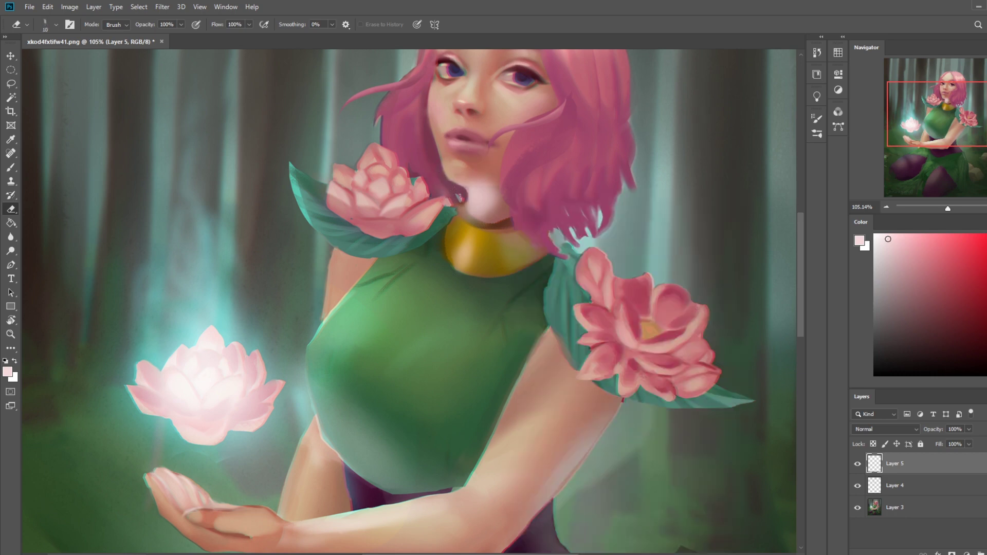
mouse_move(473, 189)
left_mouse_down()
mouse_move(470, 199)
mouse_move(464, 191)
left_mouse_up()
key("ctrl+minus")
key("ctrl+minus")
key("ctrl+minus")
key("ctrl+minus")
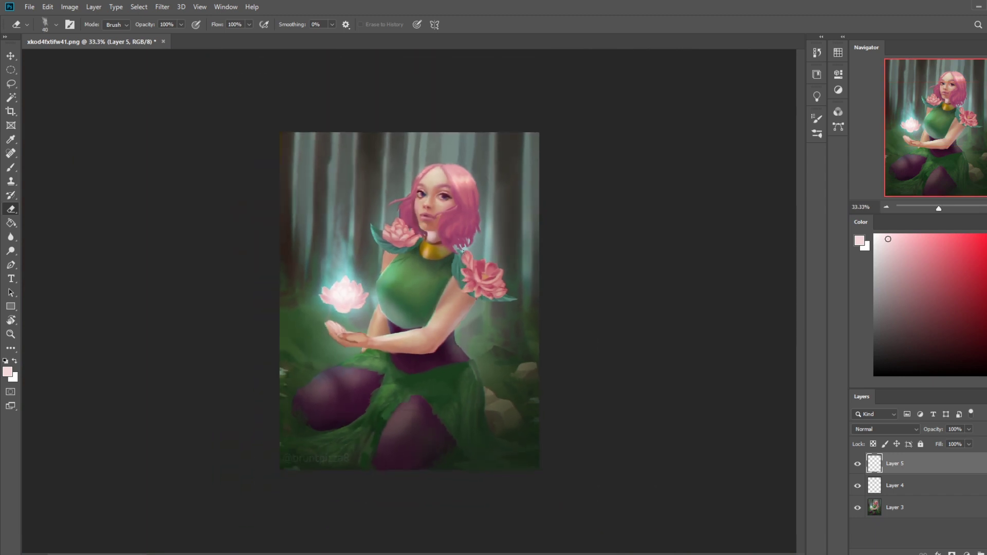
Step: Change the Eraser to the soft 500 px brush tip and enlarge it to 1300 px for fading the neck glow
right_click(469, 233)
left_click(487, 297)
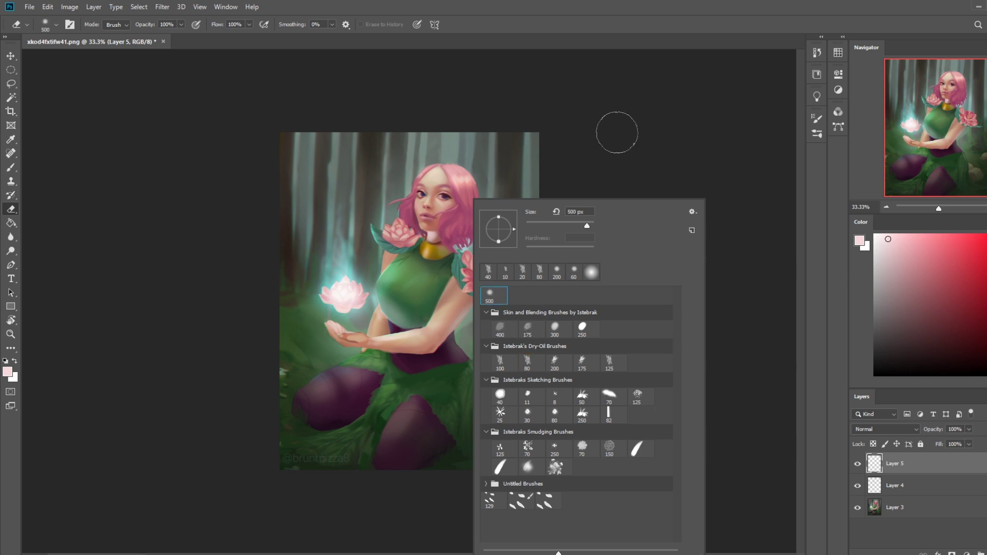
left_click(604, 139)
key("bracketleft")
key("bracketleft")
key("bracketleft")
key("bracketleft")
key("bracketleft")
key("bracketleft")
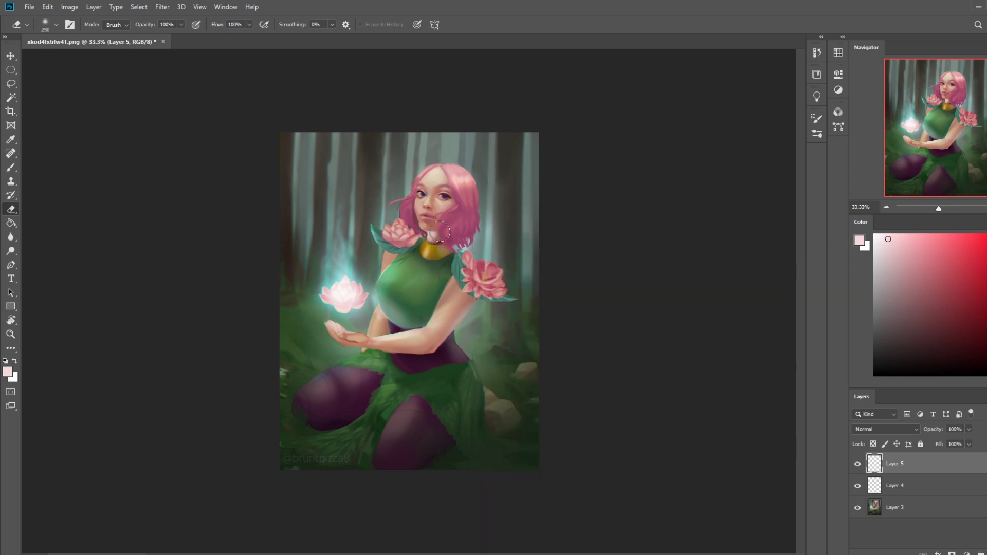
key("bracketright")
key("bracketright")
key("bracketright")
key("bracketright")
key("bracketright")
key("bracketright")
key("bracketright")
key("bracketright")
key("bracketright")
key("bracketright")
key("bracketright")
key("bracketright")
key("bracketright")
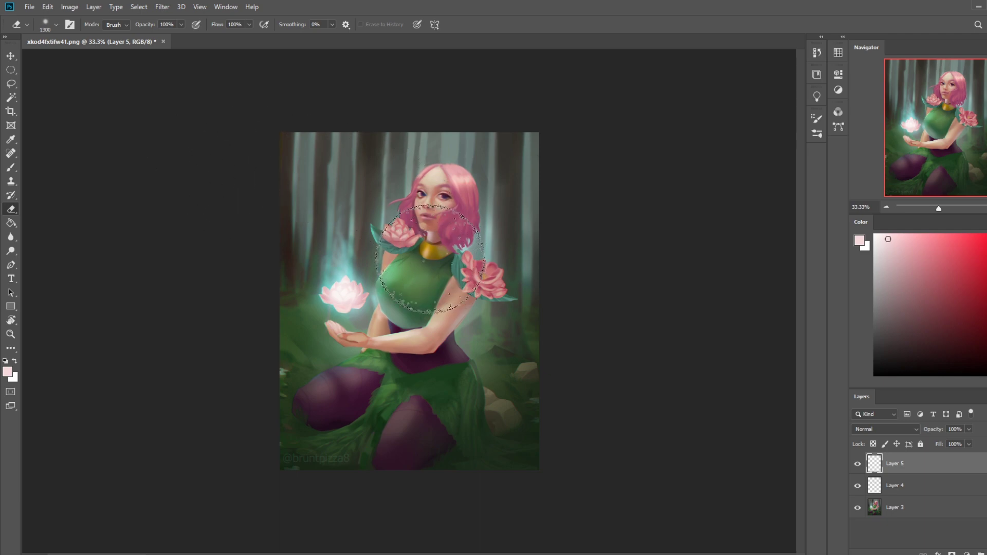
Step: Paint a pale pink reflected light along the jawline under the chin with a reduced soft brush
key("z")
left_click_drag(434, 221, 473, 221)
key("b")
key("bracketleft")
key("bracketleft")
key("bracketleft")
key("bracketleft")
key("bracketleft")
key("bracketleft")
key("bracketleft")
key("bracketleft")
key("bracketleft")
key("bracketleft")
key("bracketleft")
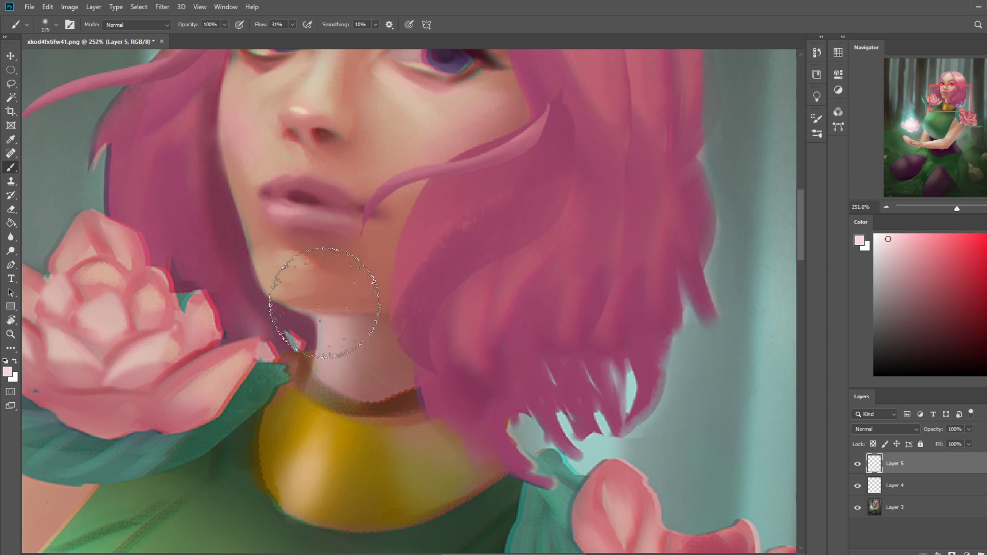
left_click_drag(276, 301, 363, 313)
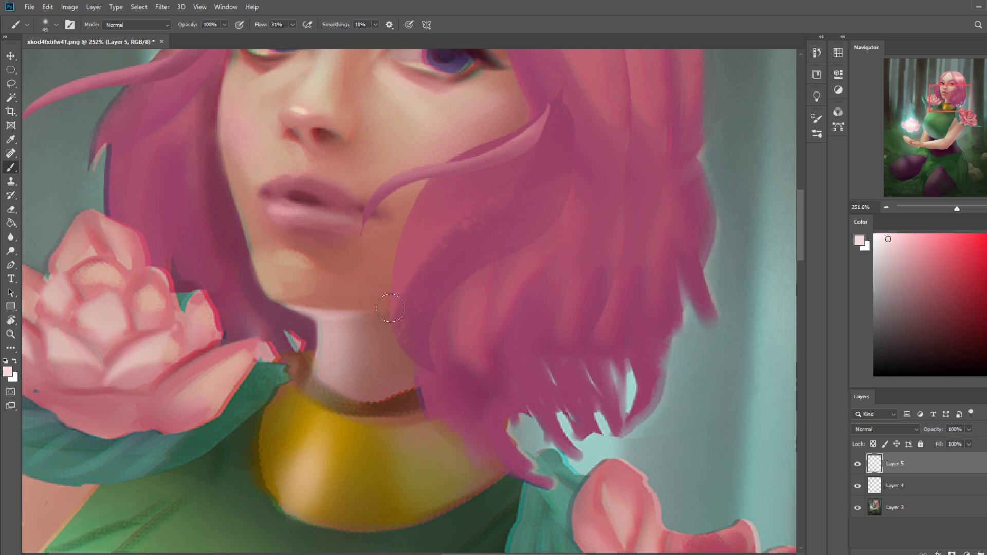
Step: Adjust the brush to 45 px for refining the jaw and neck lighting, and review the whole painting
key("bracketright")
right_click(399, 264, "alt")
key("bracketright")
key("bracketright")
key("bracketleft")
key("bracketleft")
right_click(284, 107, "alt")
key("ctrl+0")
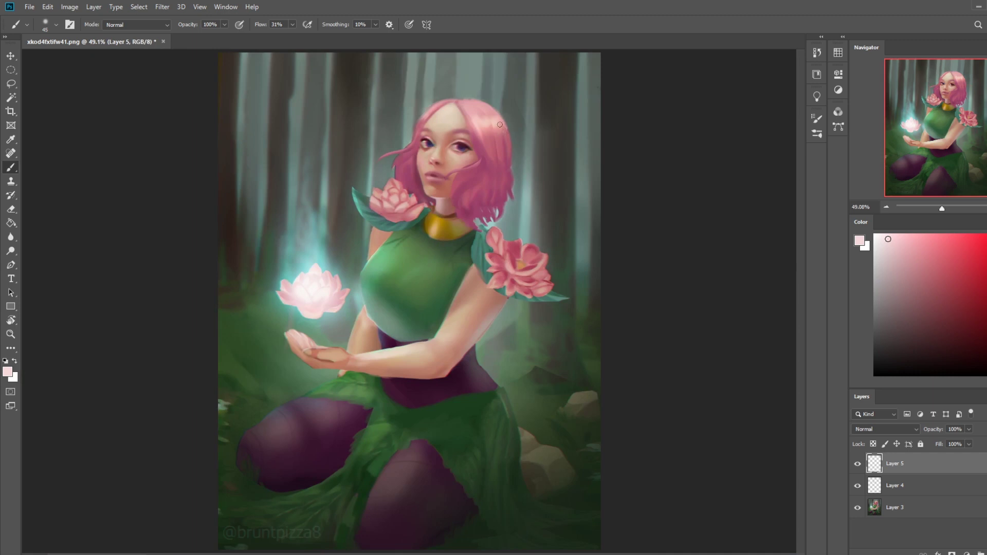
Step: Tint both irises with a light blue after sampling tones from the eyes and face
left_click(462, 145, "alt")
left_click(429, 168, "alt")
left_click(423, 138, "alt")
left_click(222, 26)
left_click(426, 141)
left_click(932, 265)
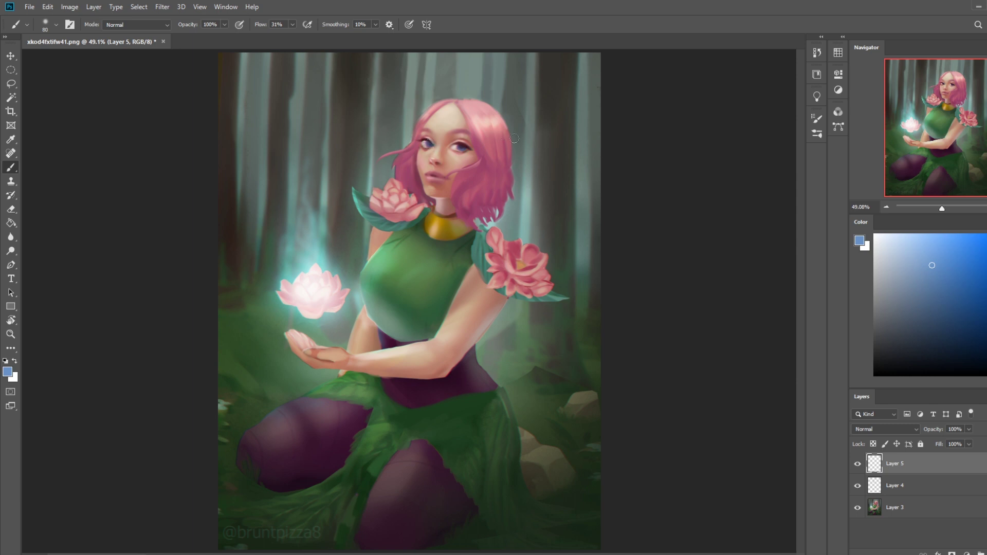
Step: Brighten the irises with a teal colour, enlarge the brush to 250 px and sample green from the dress
key("bracketright")
key("bracketright")
left_click(951, 259)
key("bracketright")
key("bracketright")
key("bracketright")
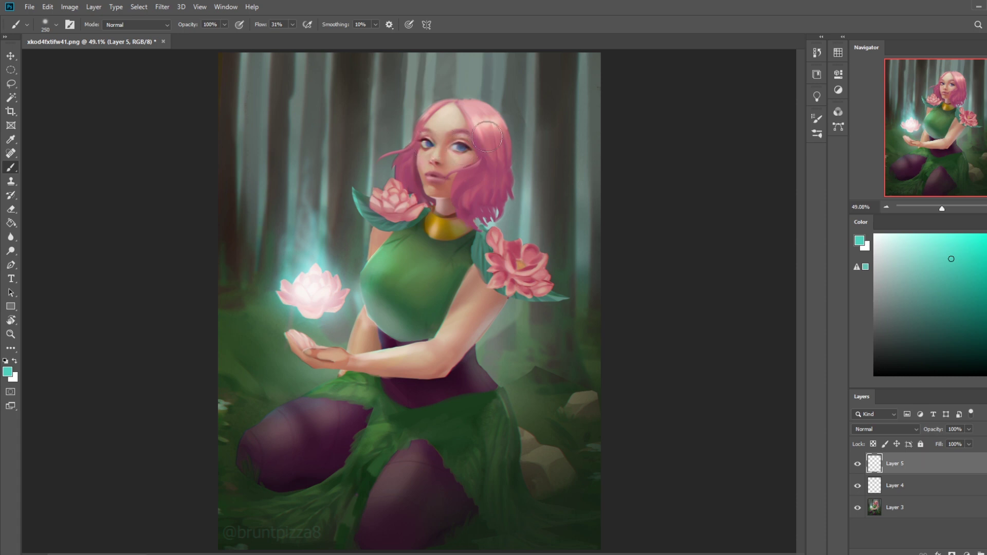
left_click(421, 303, "alt")
key("ctrl+minus")
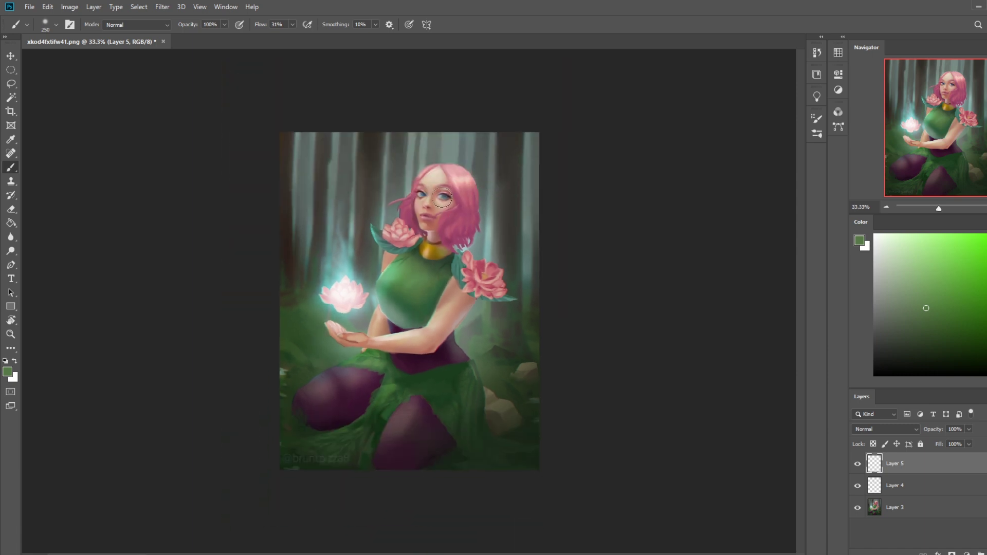
Step: Paint a dark reddish-brown pupil in each eye with a sampled shadow tone and the brush reduced to 20 px
key("z")
left_click_drag(440, 187, 525, 242)
left_click(497, 284, "alt")
key("bracketleft")
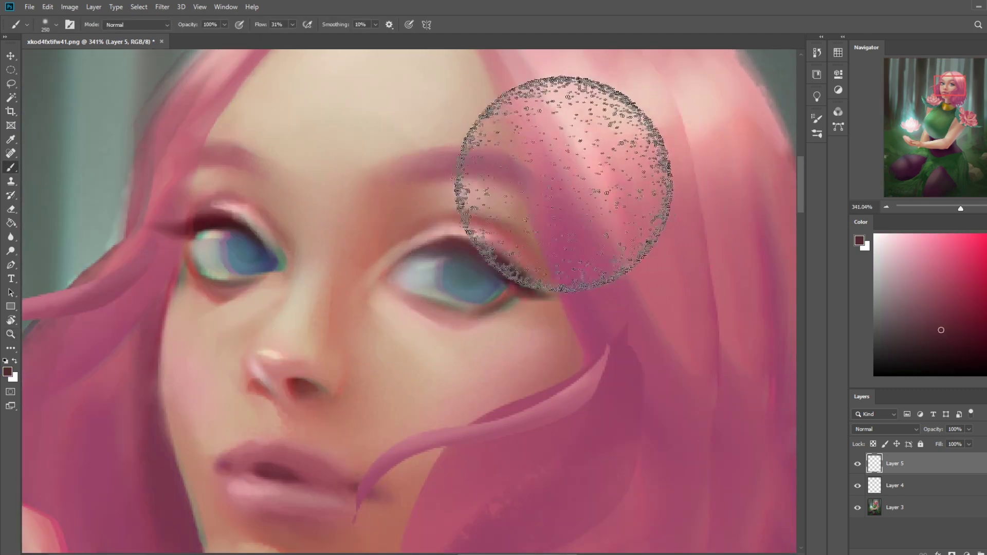
key("bracketleft")
key("bracketleft")
key("bracketleft")
key("bracketleft")
key("bracketleft")
key("bracketleft")
key("bracketleft")
key("bracketleft")
key("bracketleft")
key("bracketleft")
key("bracketleft")
key("bracketleft")
mouse_move(472, 267)
left_mouse_down()
mouse_move(468, 278)
mouse_move(471, 270)
left_mouse_up()
left_click_drag(249, 251, 253, 252)
left_click(228, 220, "alt")
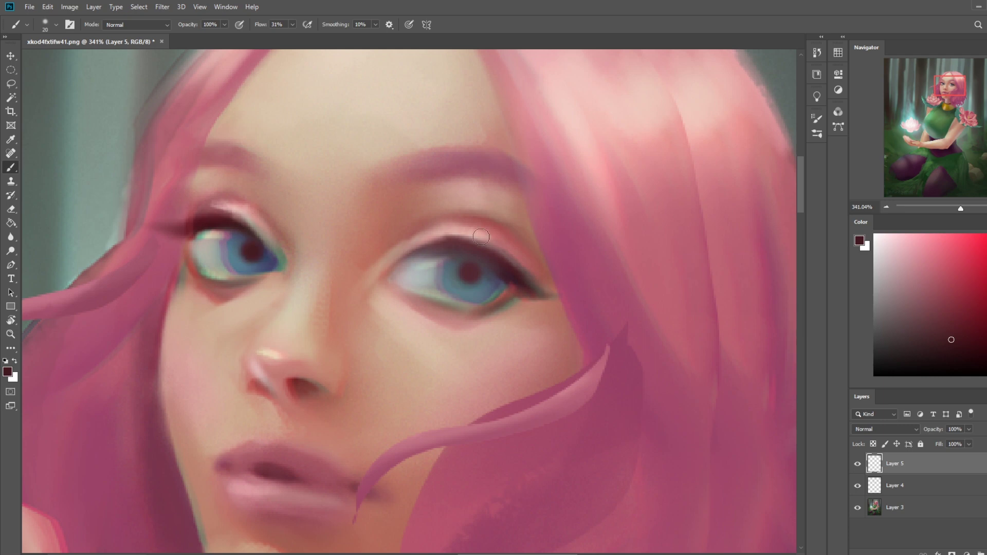
left_click_drag(468, 276, 468, 273)
key("ctrl+0")
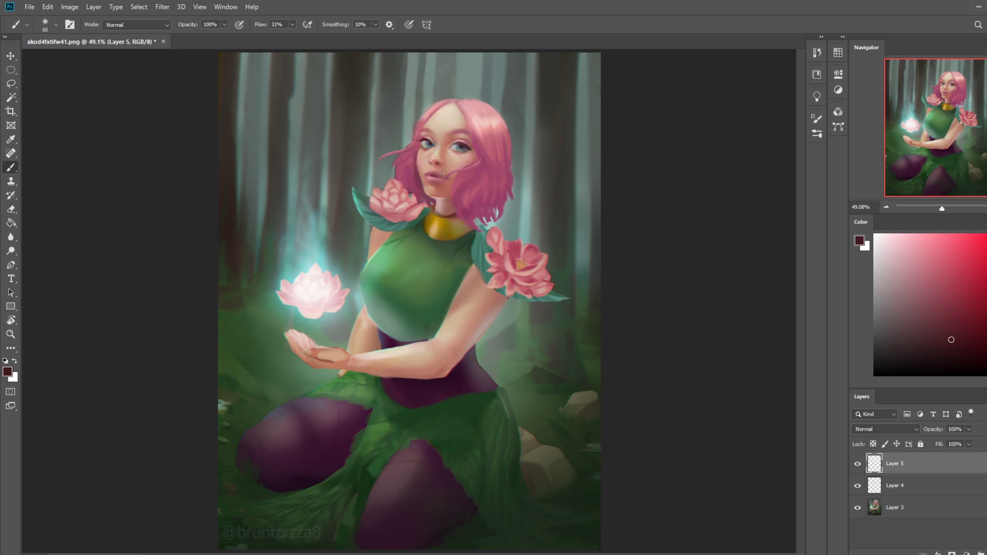
Step: Add small white catchlights to both eyes with a fine soft brush
left_click_drag(919, 239, 875, 234)
key("z")
left_click(552, 241)
scroll(491, 101, "up", 5)
key("b")
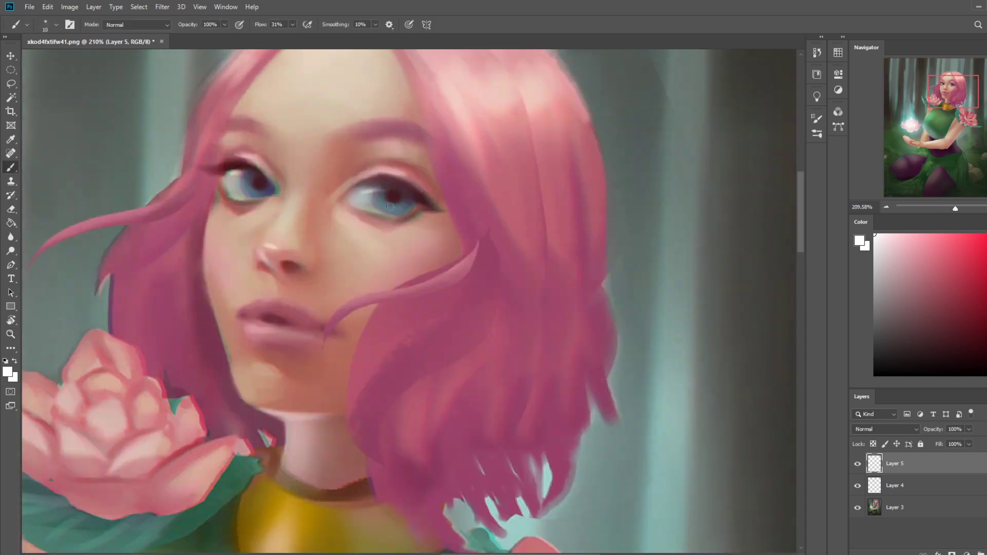
key("bracketleft")
mouse_move(249, 178)
left_mouse_down()
mouse_move(223, 185)
mouse_move(248, 176)
left_mouse_up()
key("ctrl+0")
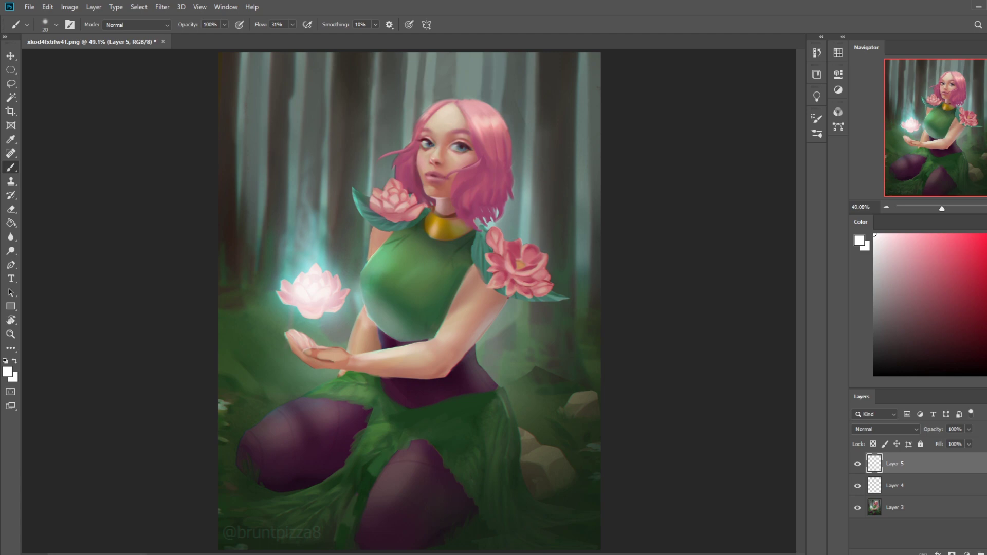
Step: Soften the greenish rims along the lower edges of both eyes with a 20 px brush and sampled pink tones
key("z")
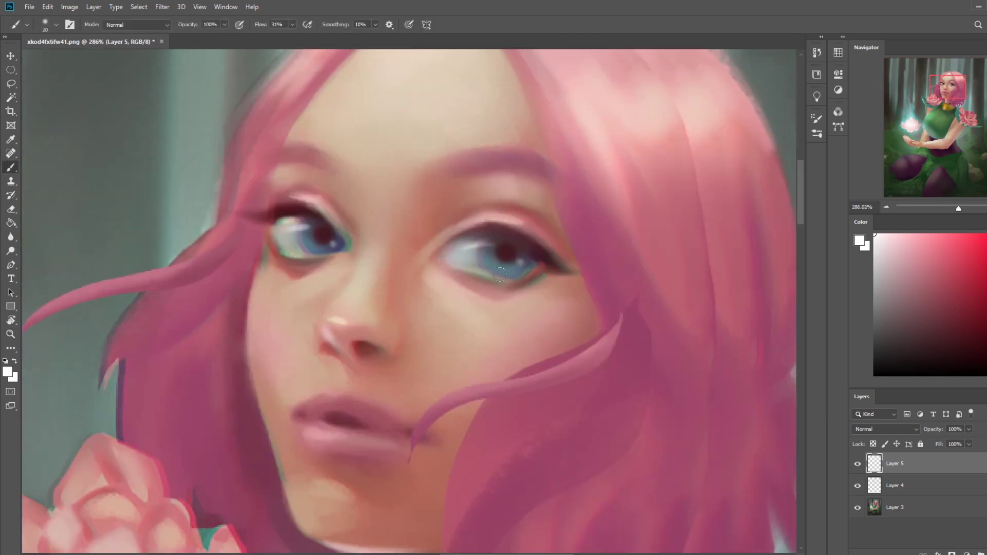
left_click_drag(300, 273, 270, 241)
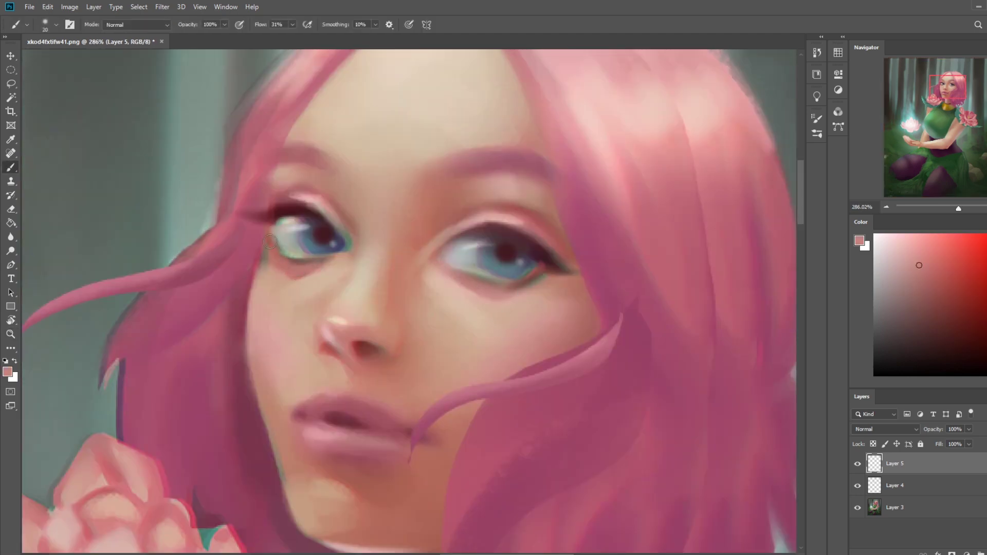
left_click(675, 178, "alt")
left_click(639, 95, "alt")
left_click(617, 98, "alt")
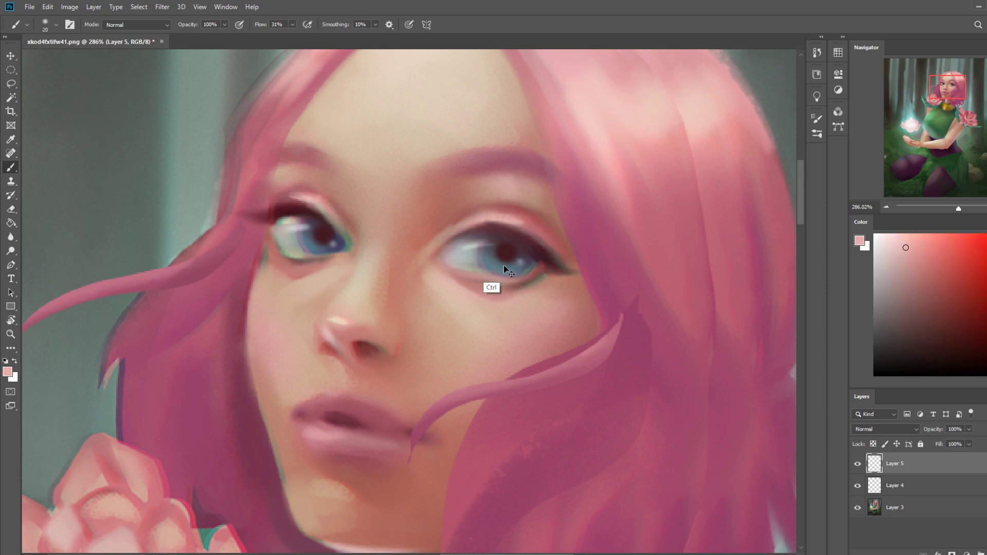
left_click_drag(517, 280, 456, 267)
mouse_move(326, 255)
left_mouse_down()
mouse_move(302, 258)
mouse_move(337, 257)
mouse_move(288, 251)
left_mouse_up()
key("ctrl+0")
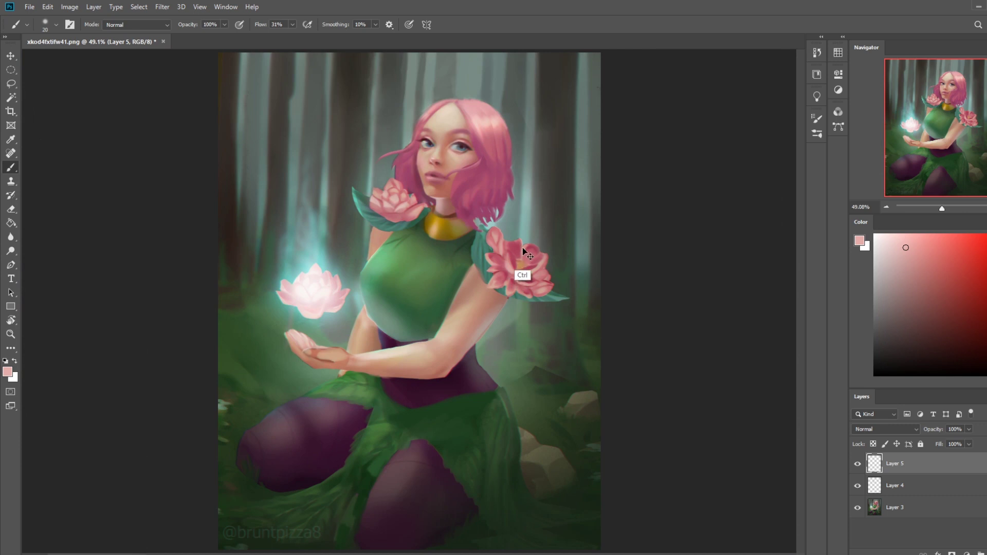
Step: Touch up the face and hair edges with sampled pink and magenta tones, blending with the Smudge tool at 11% strength
left_click(465, 142, "alt")
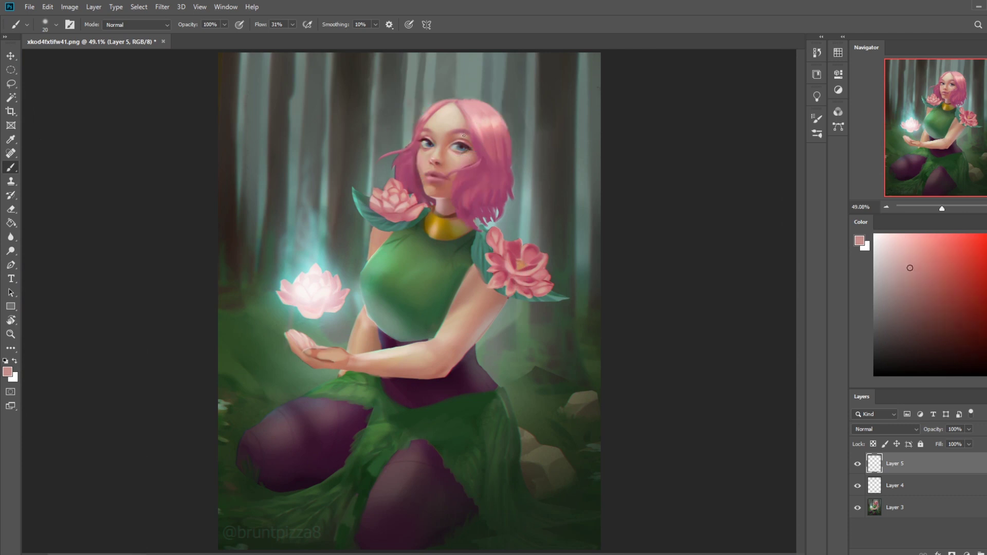
left_click(487, 168, "alt")
left_click(484, 185, "alt")
mouse_move(11, 251)
left_mouse_down()
mouse_move(51, 260)
mouse_move(21, 242)
mouse_move(46, 258)
left_mouse_up()
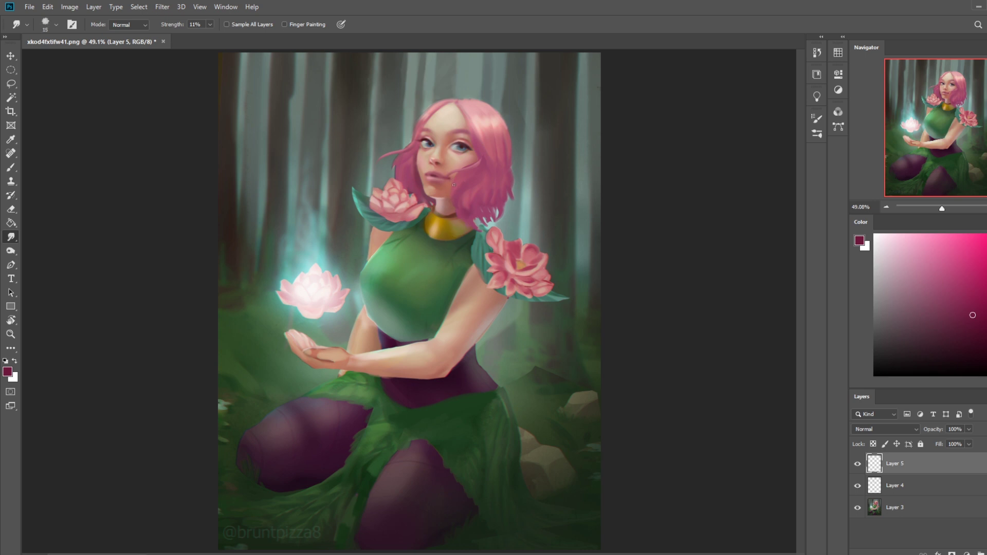
key("b")
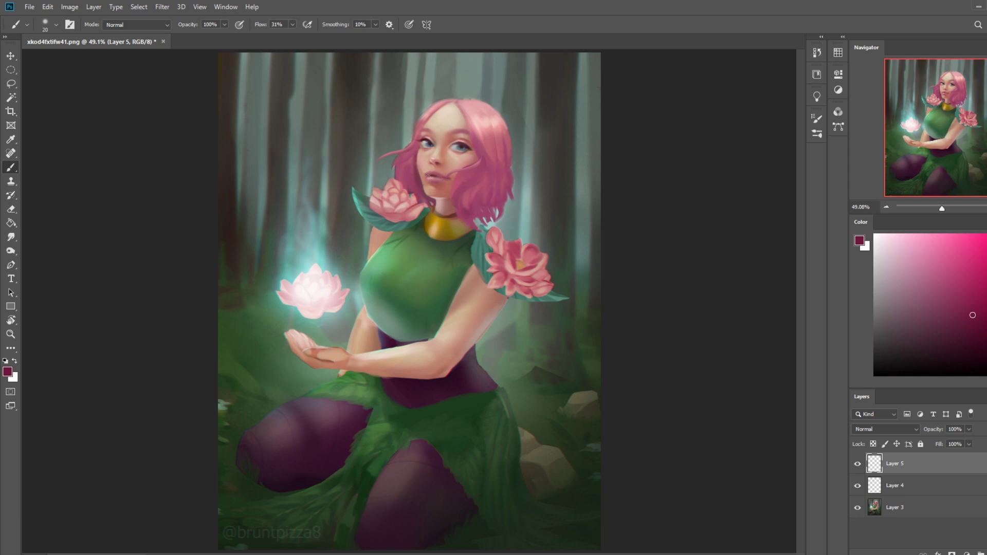
left_click(429, 179, "alt")
left_click(10, 237)
key("b")
Step: Load the soft 500 px brush, reduce it to 250 px and apply sampled light skin tones around the face
right_click(446, 149)
left_click(476, 258)
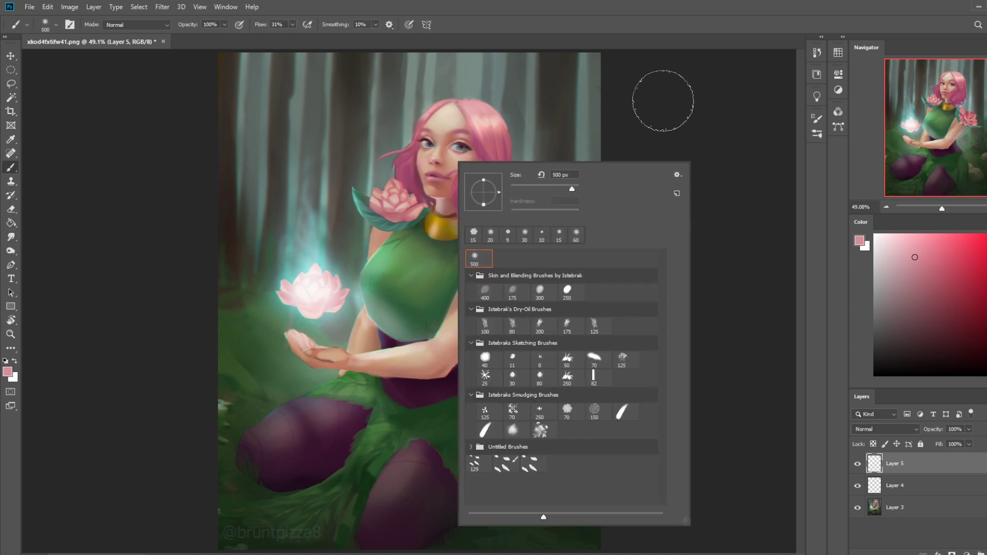
left_click(658, 132)
scroll(435, 221, "down", 3, "alt")
left_click(435, 221, "alt")
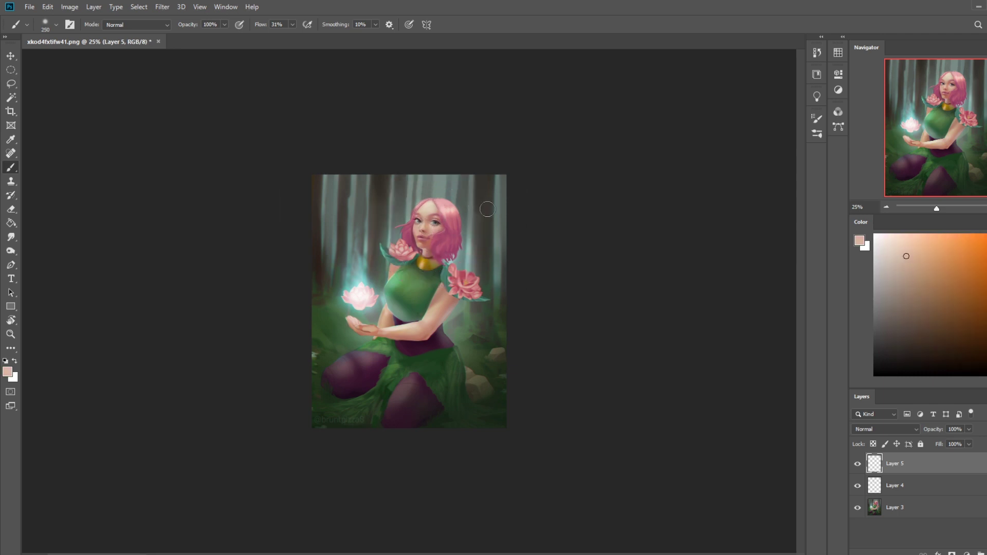
left_click(433, 204, "alt")
left_click_drag(451, 209, 450, 212)
Step: Paint white highlights over the forehead on a new layer, and try erasing with an 80 px dry-oil brush
left_click(981, 549)
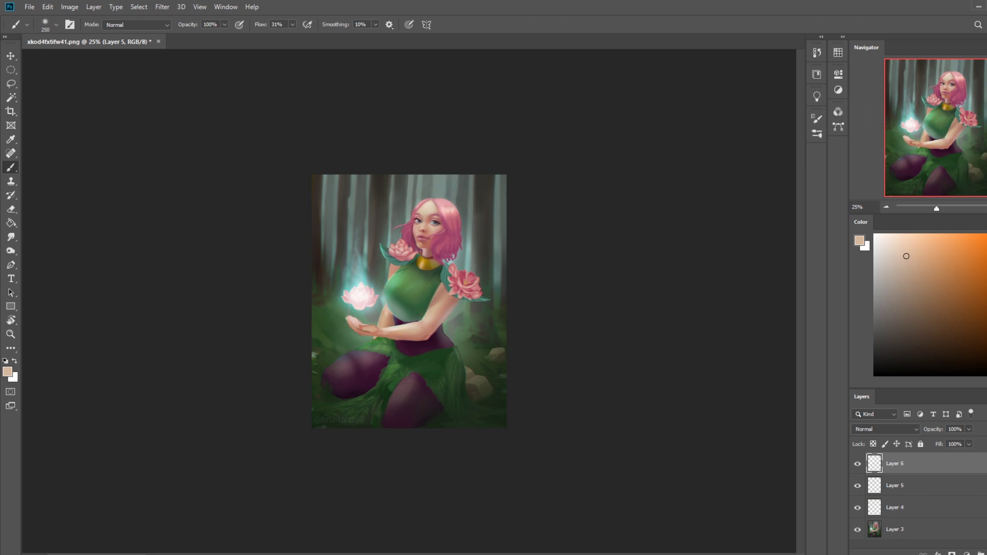
left_click(874, 235)
key("e")
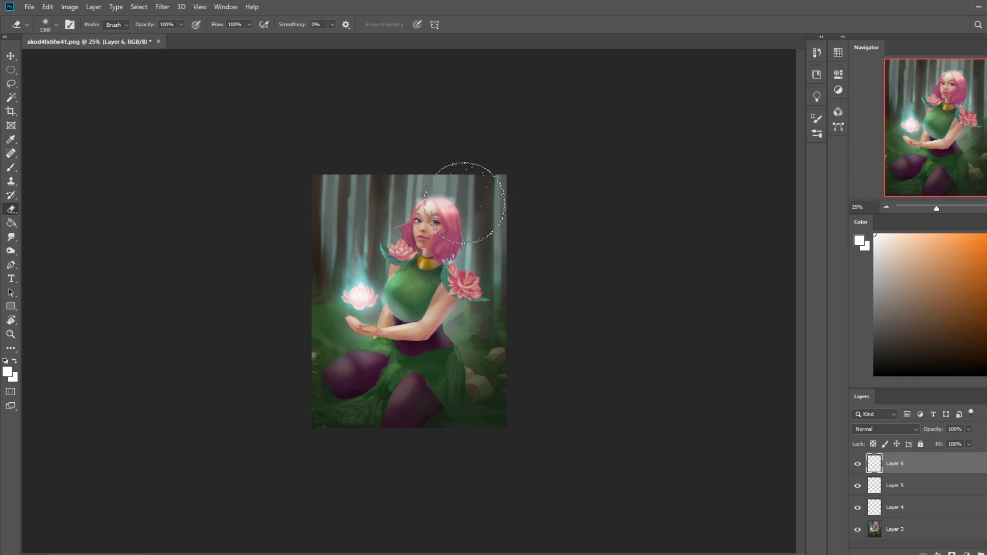
right_click(415, 242)
double_click(479, 363)
left_click_drag(440, 196, 426, 197)
key("ctrl+z")
Step: Lower the highlight layer's fill to 76% and compare the painting with and without that layer
left_click_drag(969, 444, 959, 460)
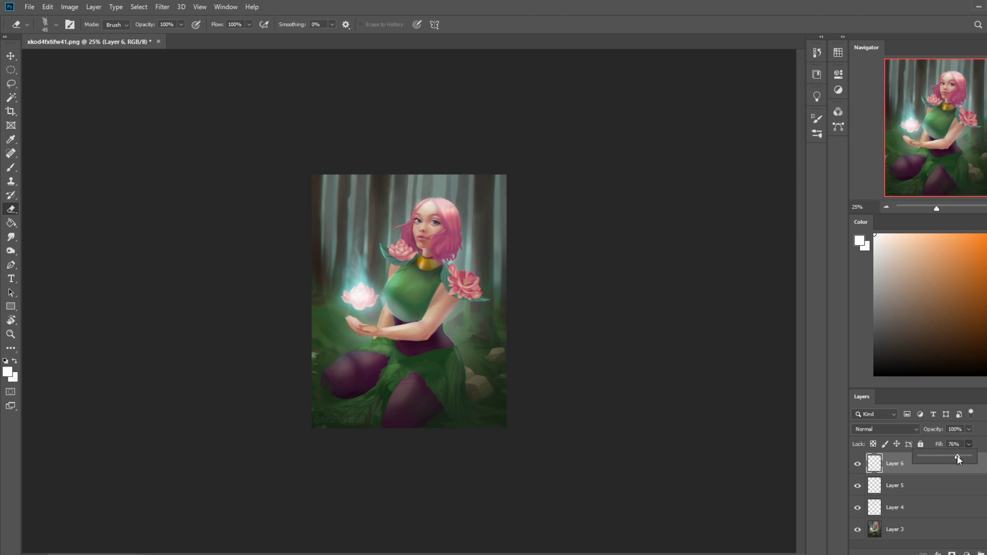
left_click(858, 465)
left_click(857, 466)
left_click(858, 464)
left_click(859, 465)
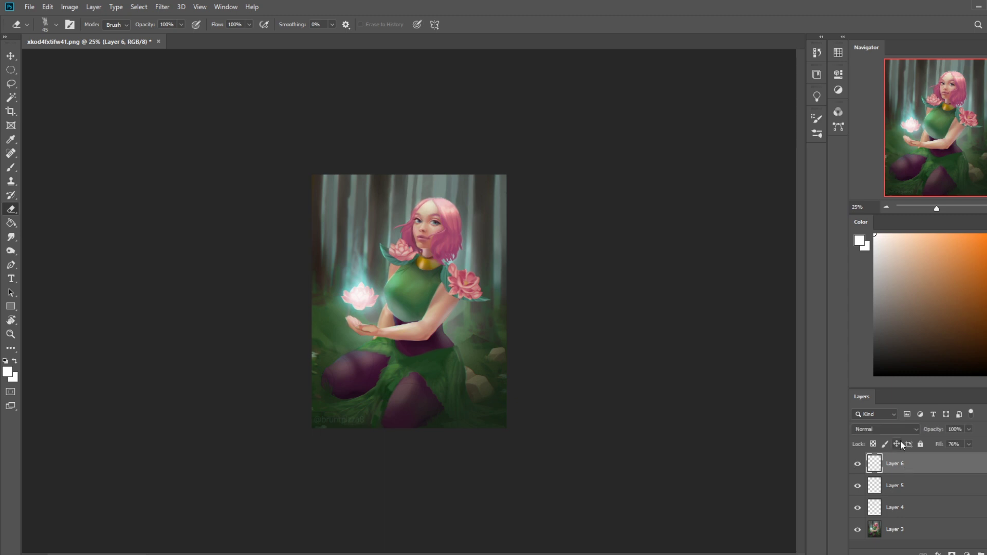
Step: Switch the eraser to the soft 500 px preset and resize it for softening the highlights on the head
right_click(383, 228)
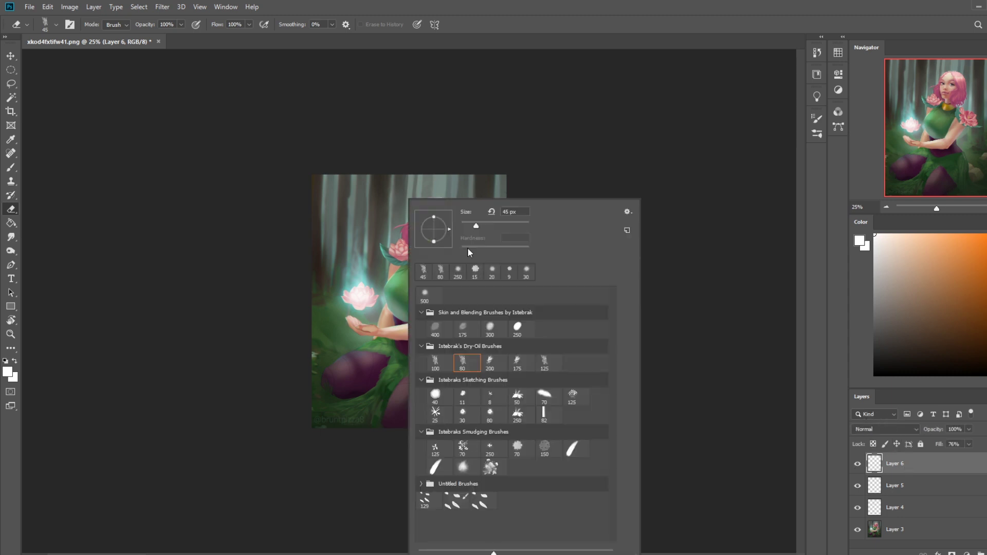
left_click(420, 296)
left_click(632, 129)
key("bracketleft")
key("bracketleft")
key("bracketleft")
key("bracketleft")
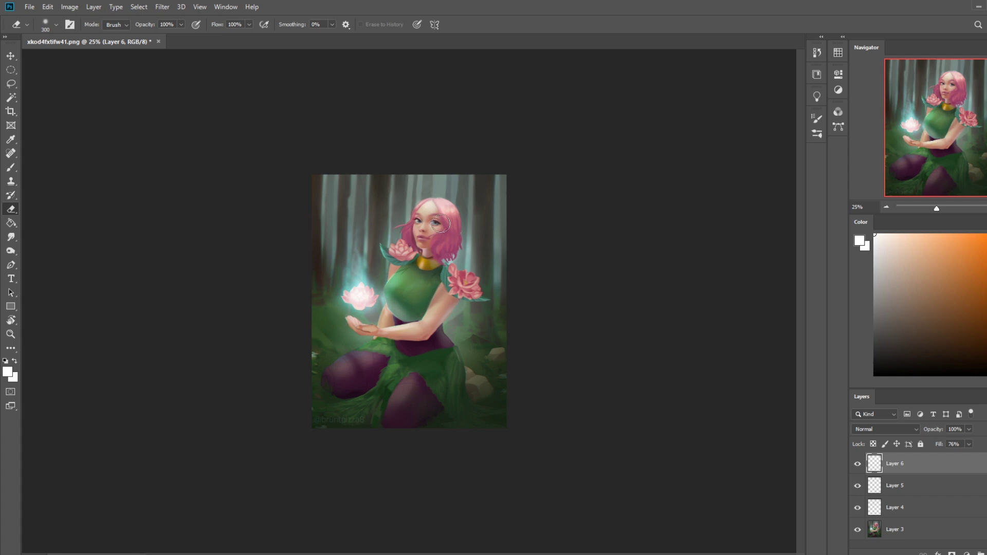
key("bracketright")
key("bracketright")
key("bracketright")
key("bracketright")
key("bracketright")
key("bracketright")
Step: Merge all the painted layers down into the base painting, Layer 3
left_click(11, 237)
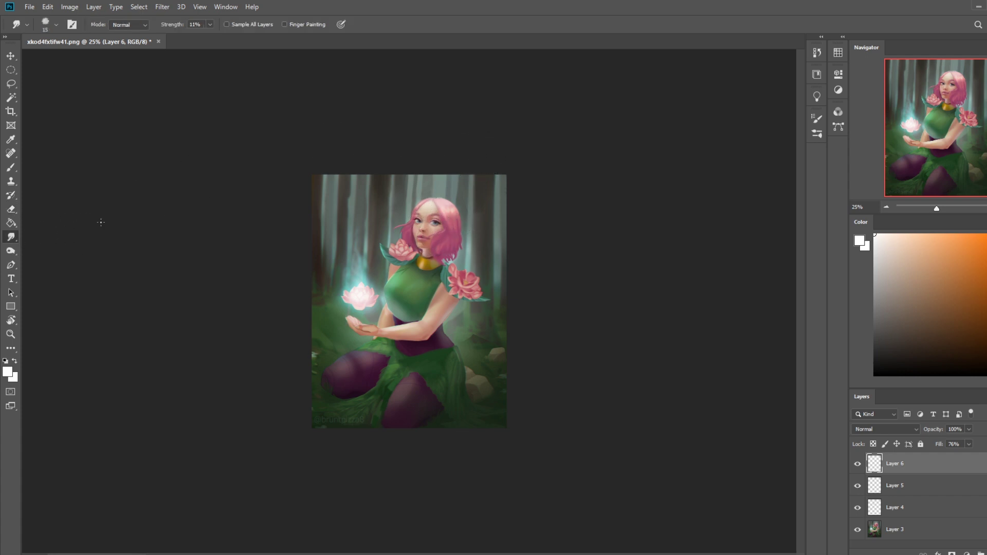
right_click(900, 507)
left_click(925, 366)
right_click(904, 464)
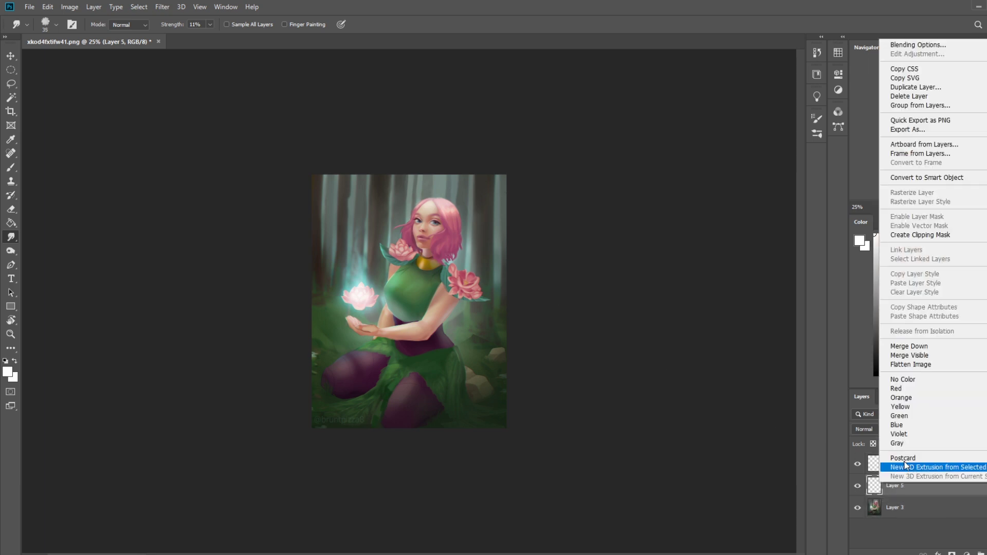
left_click(912, 348)
right_click(899, 465)
left_click(909, 331)
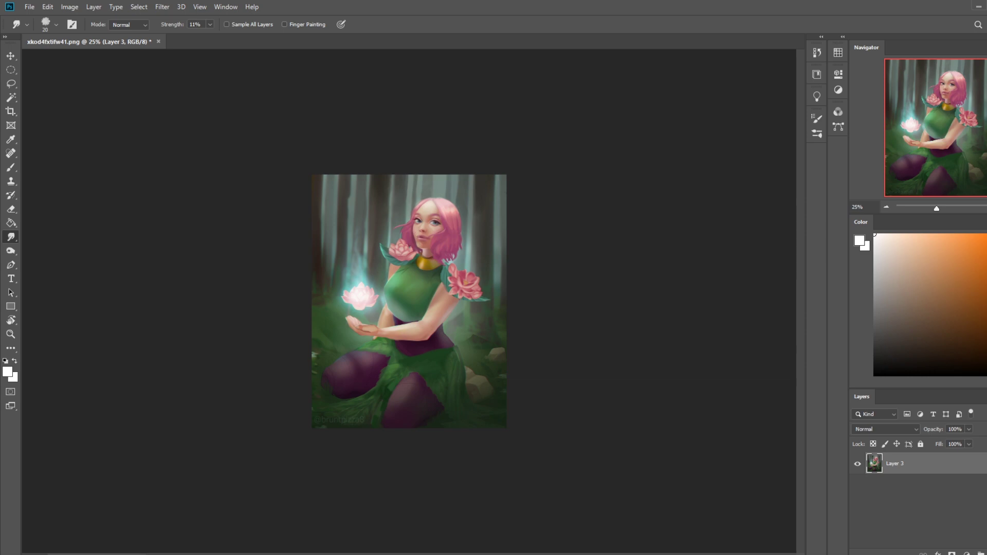
Step: Refine the upper lip contour and the skin above it with a 10 px brush and sampled skin tones
key("b")
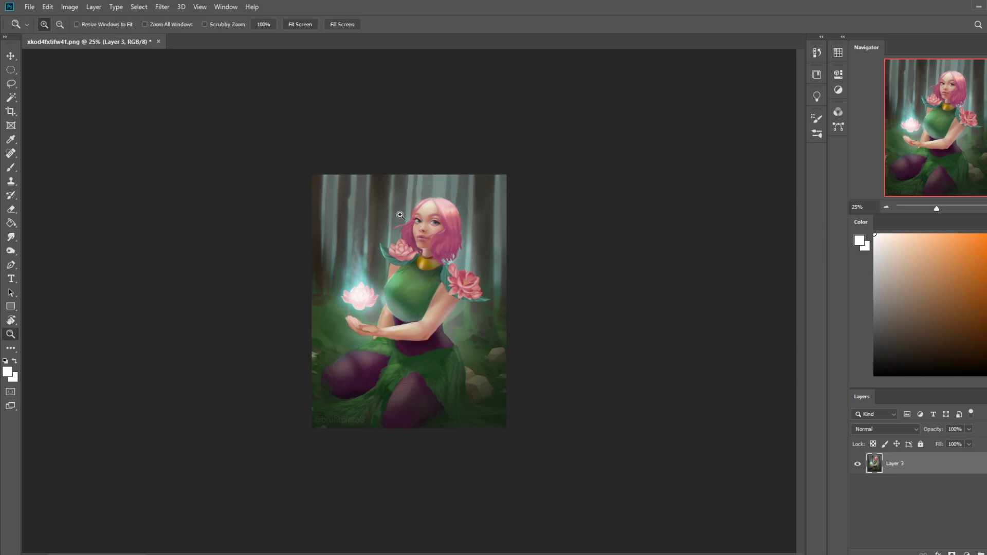
scroll(437, 242, "up", 10)
key("alt")
left_click(322, 243, "alt")
key("bracketleft")
key("bracketleft")
key("bracketleft")
key("bracketleft")
key("bracketleft")
key("bracketleft")
key("bracketleft")
key("bracketleft")
key("bracketleft")
key("bracketleft")
key("bracketleft")
key("bracketleft")
key("bracketleft")
key("bracketleft")
key("bracketleft")
key("bracketleft")
key("bracketleft")
key("bracketleft")
key("bracketleft")
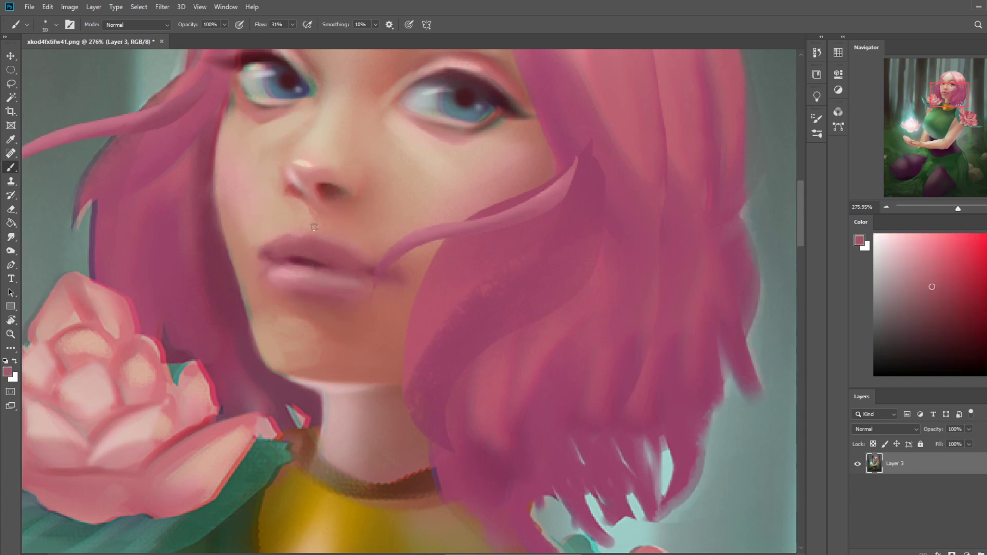
left_click(298, 227, "alt")
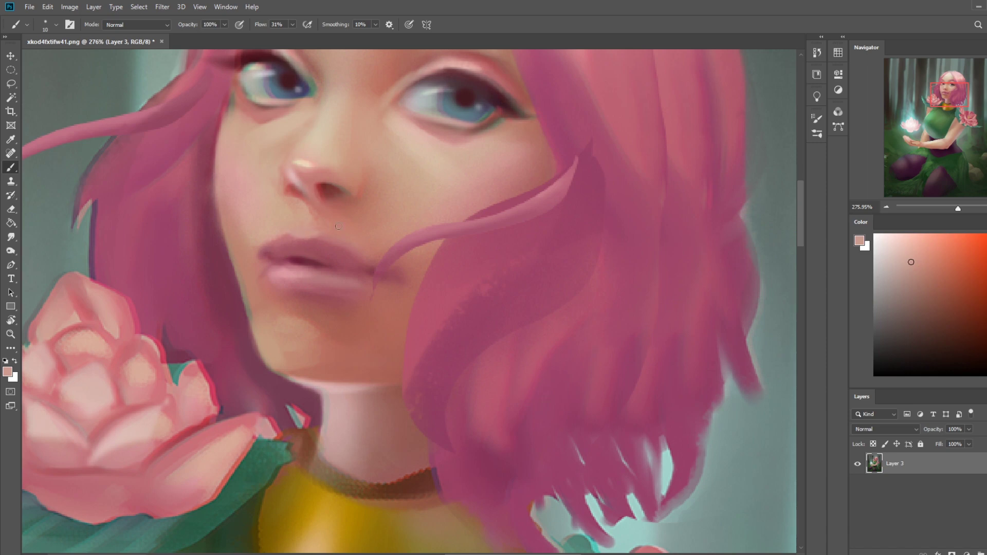
left_click(295, 235, "alt")
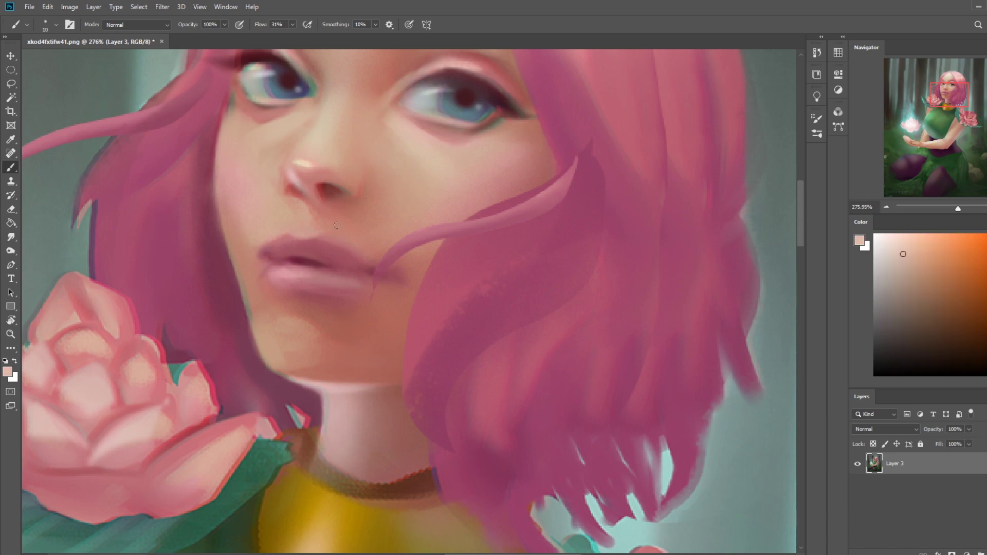
left_click(395, 134, "alt")
key("ctrl+0")
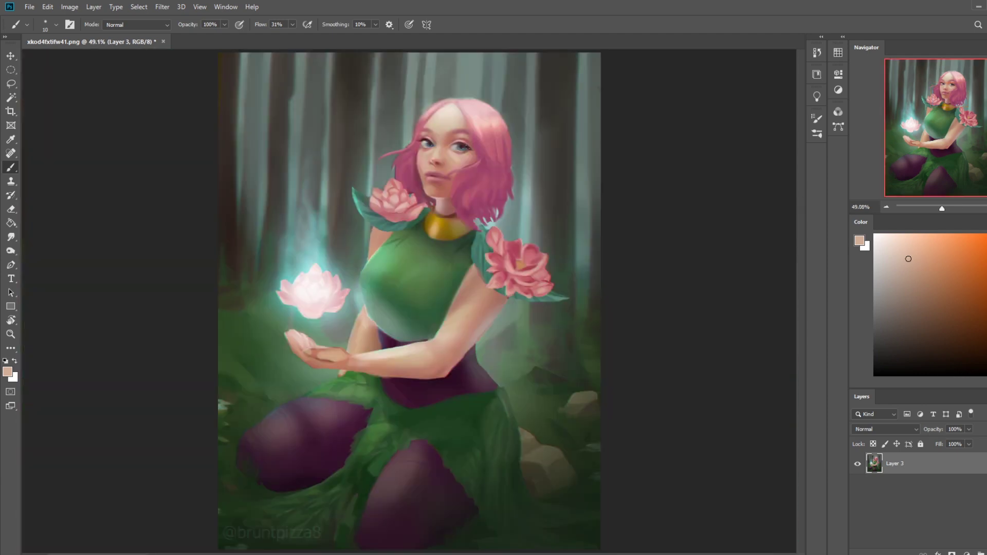
Step: Adjust the face lighting with sampled skin tones and a soft brush enlarged to 300 px, and blend with the Smudge tool
left_click(457, 174, "alt")
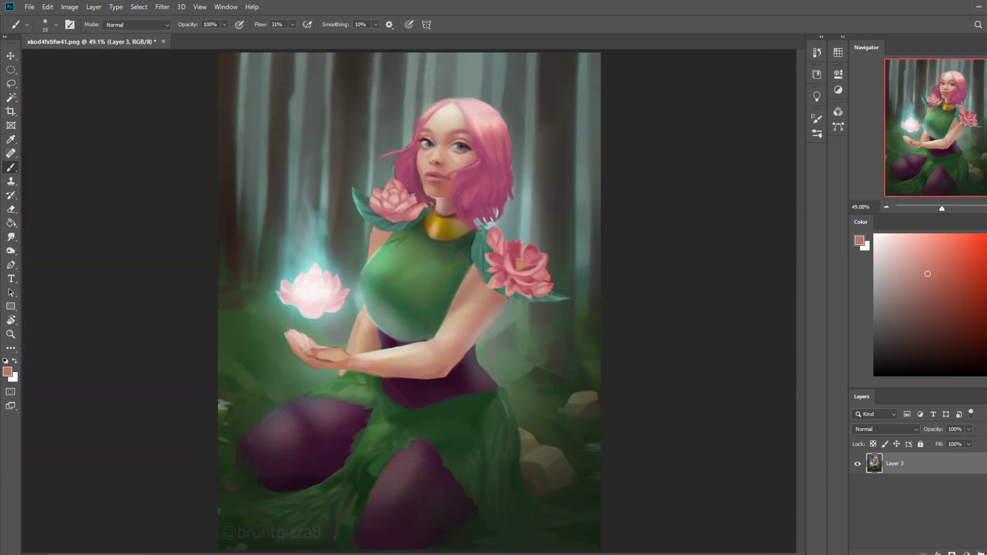
left_click(439, 190, "alt")
key("bracketright")
key("bracketright")
key("bracketright")
left_click(441, 149, "alt")
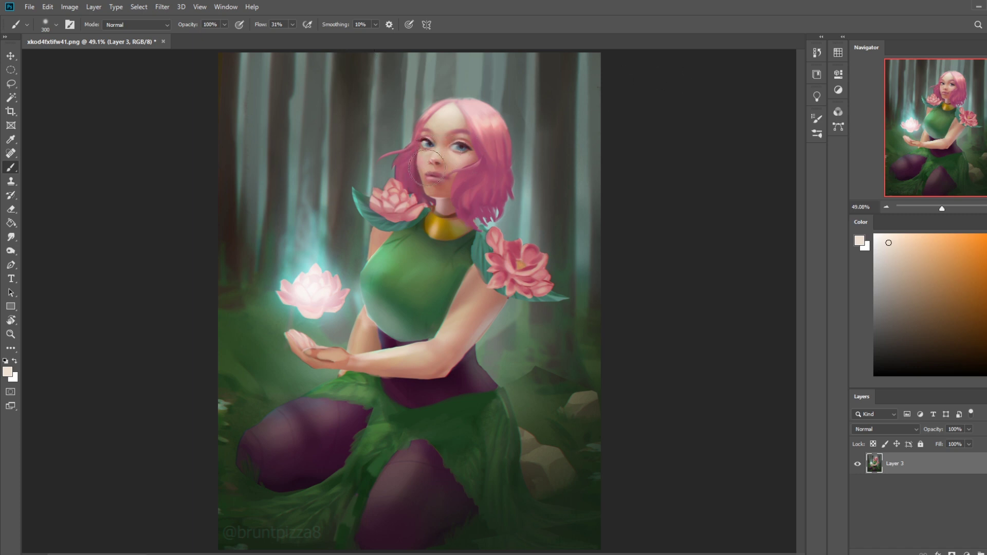
left_click(418, 204, "alt")
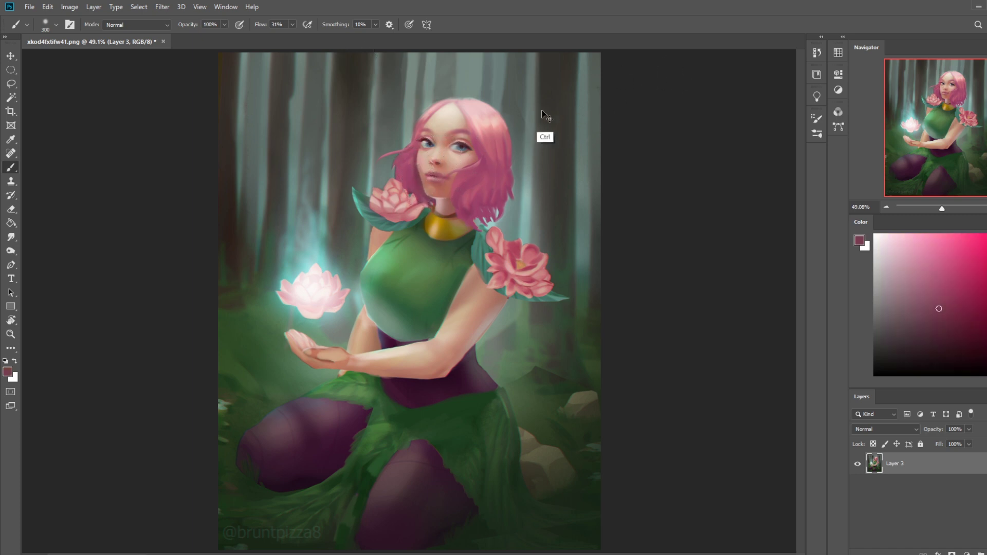
left_click(12, 236)
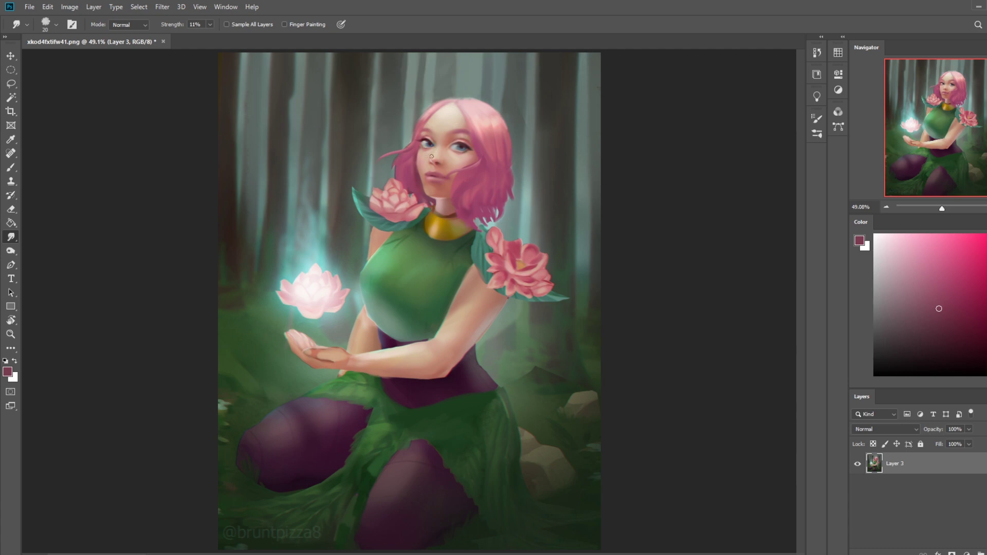
Step: Paint the hair beside the cheek with the 80 px dry-oil brush reduced to 10 px and a sampled dark pink
key("b")
scroll(386, 149, "up", 6)
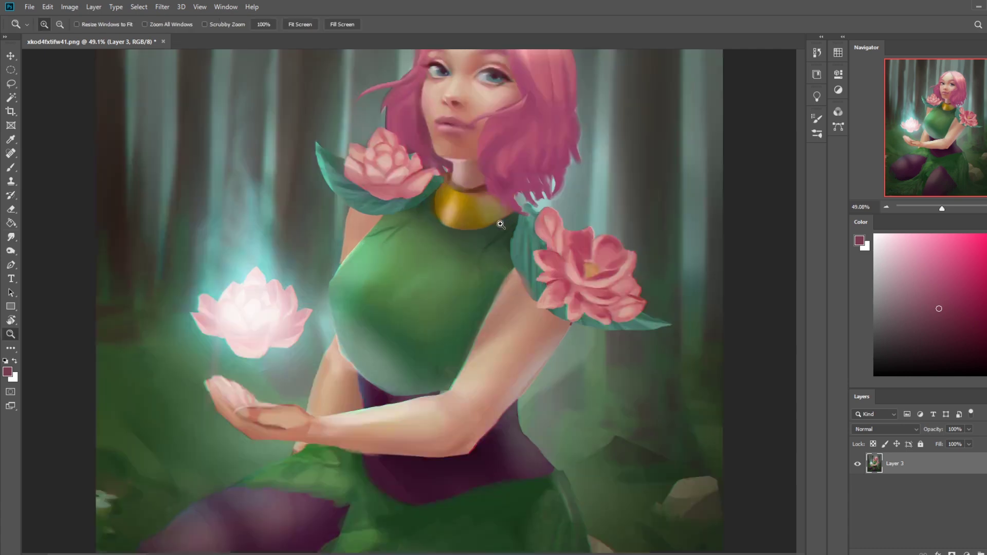
right_click(389, 201)
left_click(443, 361)
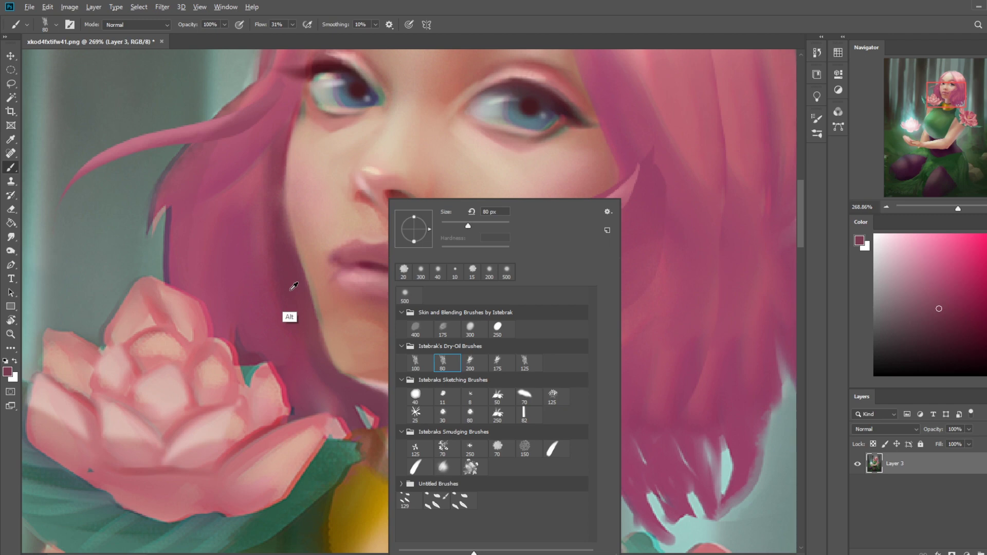
left_click(296, 298)
key("bracketleft")
key("bracketleft")
key("bracketleft")
key("bracketleft")
key("bracketleft")
key("bracketleft")
key("bracketleft")
key("bracketleft")
key("bracketleft")
key("bracketleft")
key("bracketleft")
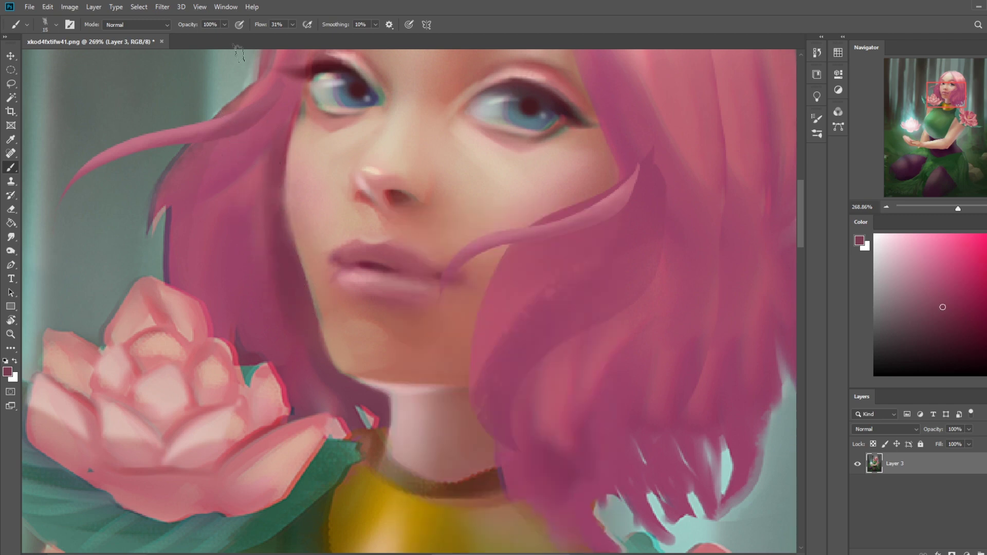
key("bracketleft")
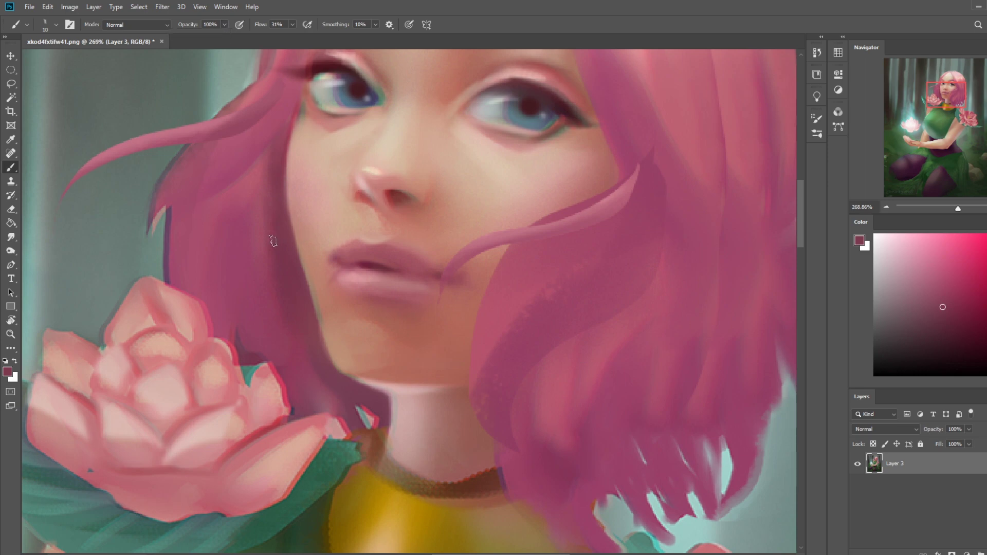
Step: Deepen the hair shadow beside the face at 100% flow with a 20 px brush, and blend with the Smudge tool
left_click_drag(292, 24, 333, 36)
left_click(277, 167)
key("bracketright")
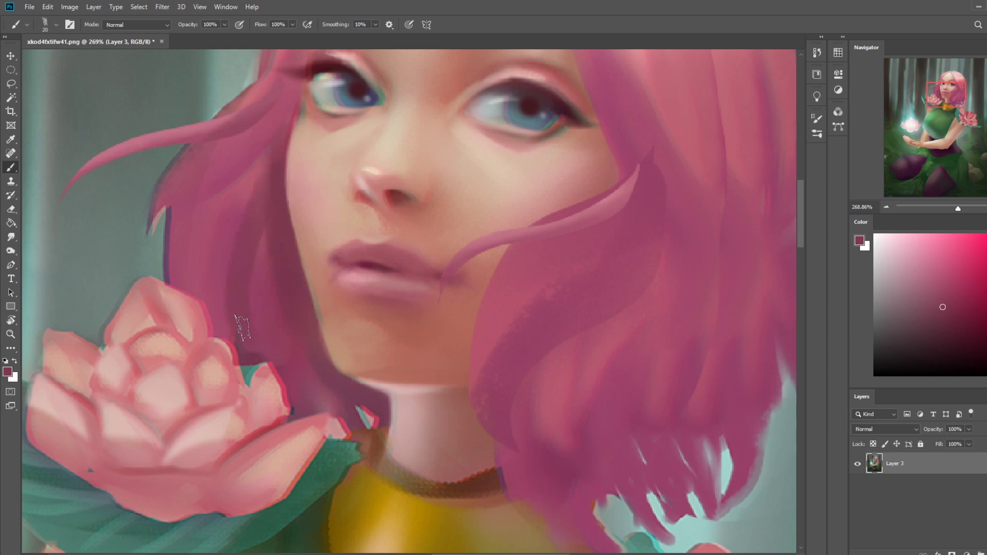
key("ctrl")
left_click(11, 237)
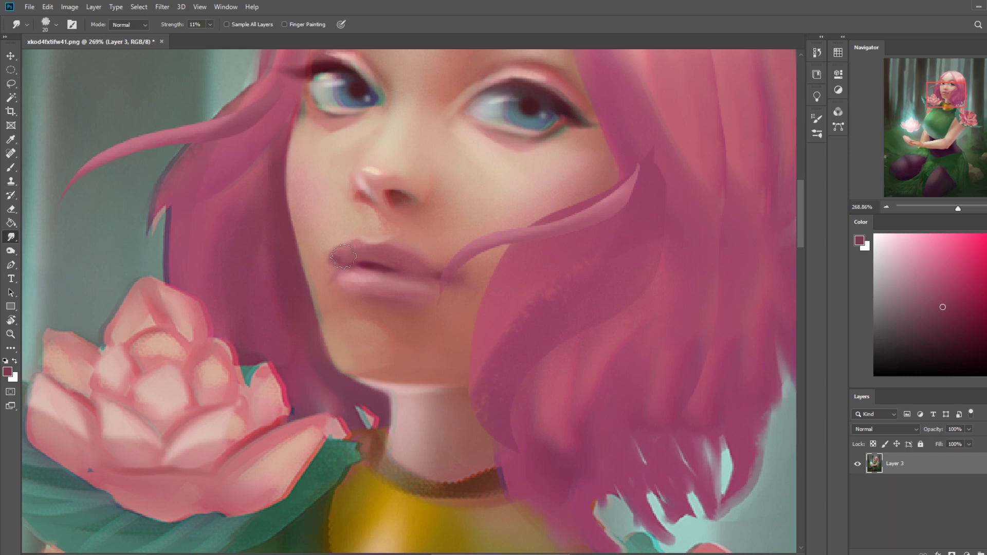
key("ctrl+0")
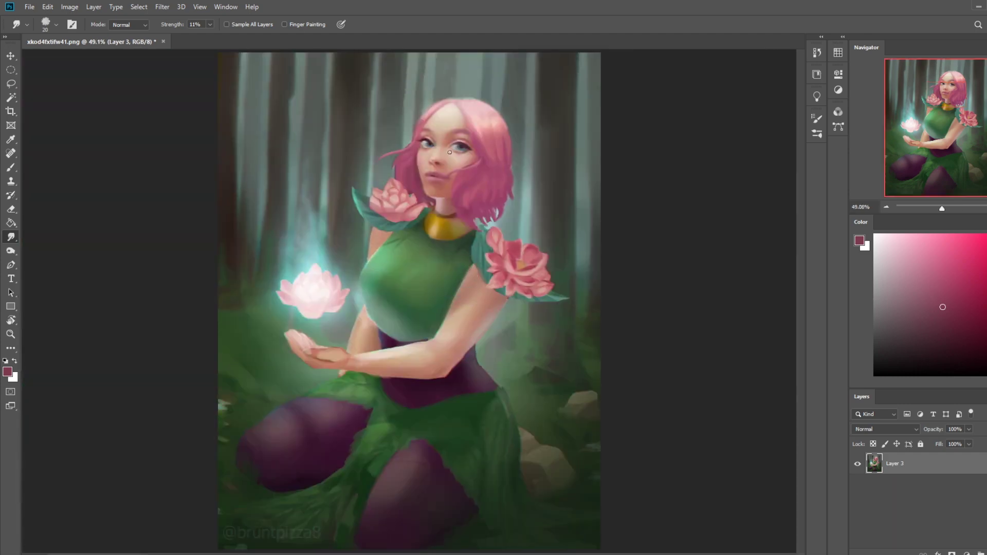
Step: Switch to the soft round brush with a near-white cream colour and reduce it to 50 px for highlights
key("b")
right_click(509, 174)
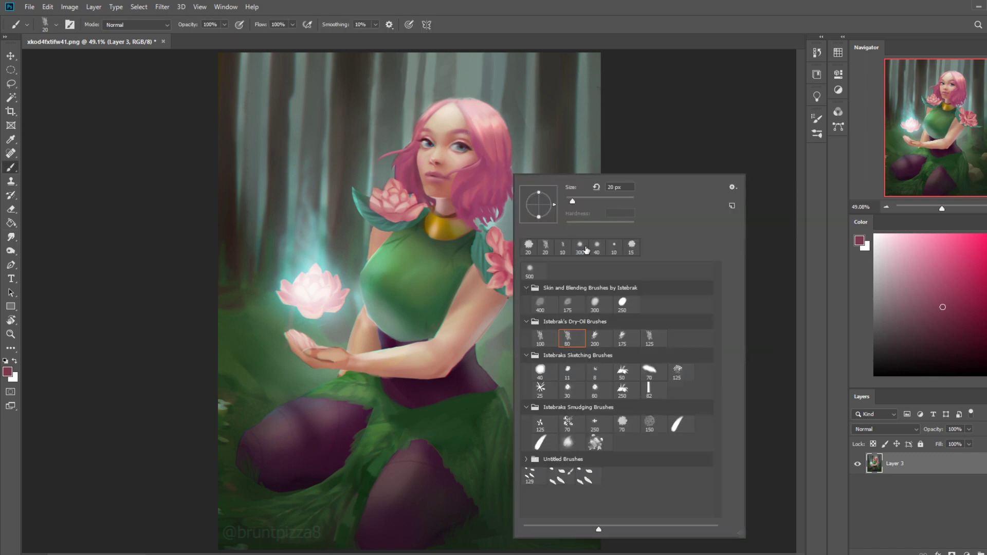
left_click(701, 86)
left_click(881, 241)
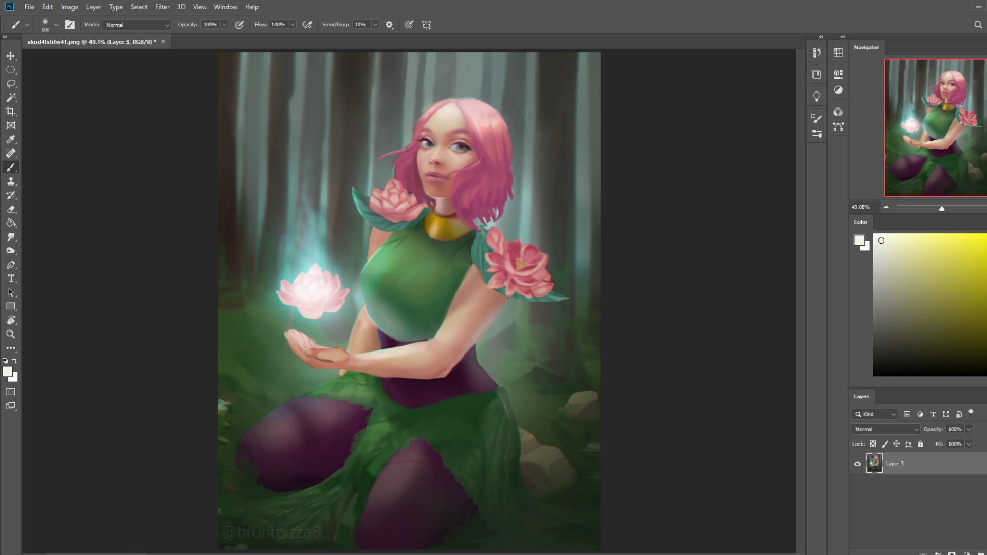
key("bracketleft")
key("bracketleft")
key("bracketleft")
key("bracketleft")
key("bracketleft")
key("bracketleft")
key("bracketleft")
key("bracketleft")
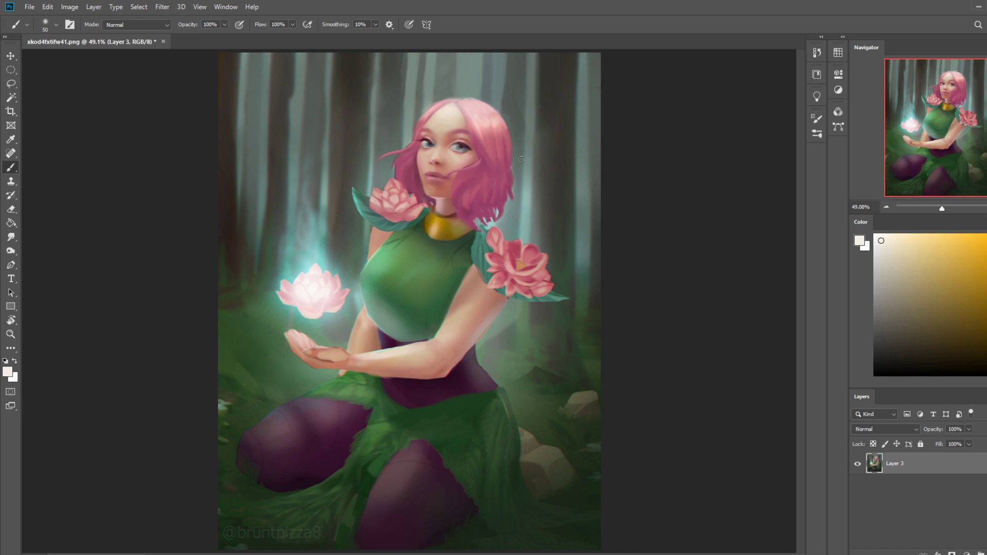
Step: Touch up the skin with a sampled arm tone and a 60 px soft brush, and switch to the Smudge tool for blending
key("ctrl+minus")
key("ctrl+minus")
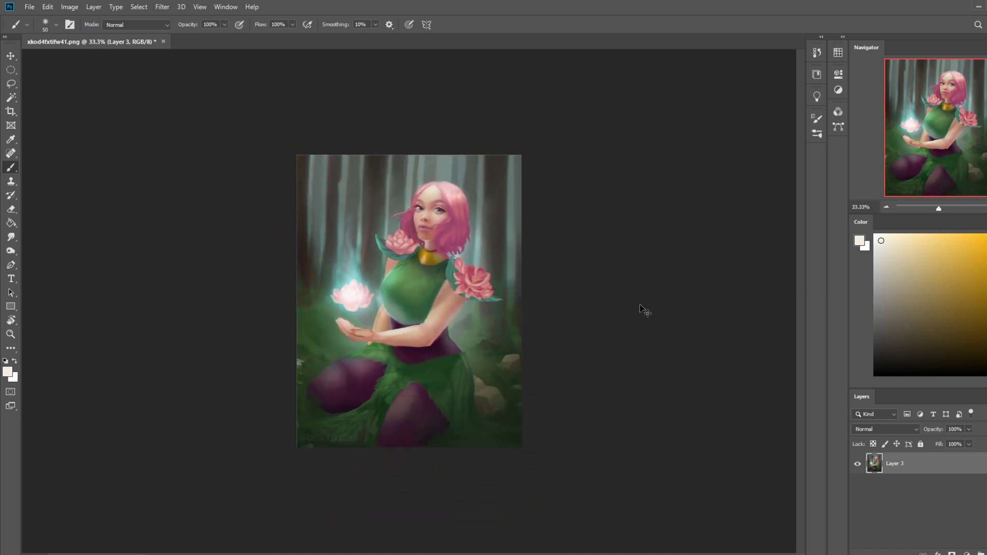
left_click(436, 310, "alt")
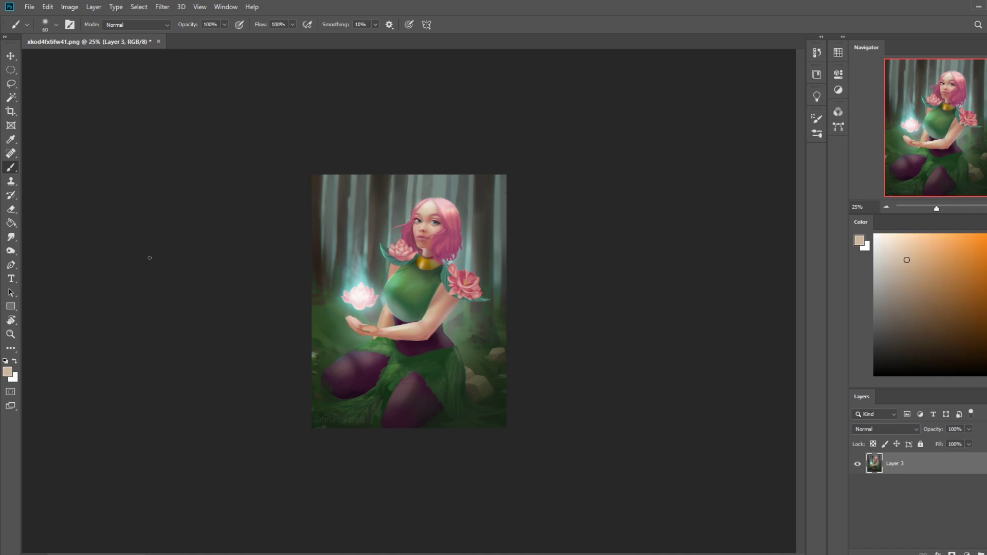
left_click(10, 237)
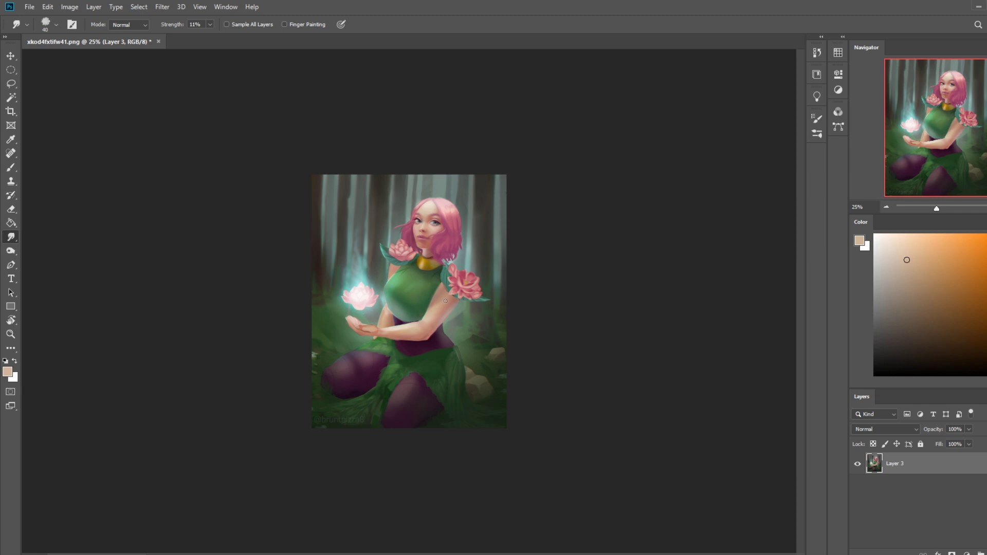
Step: Lasso the dress area beside the upper arm and shade it with sampled dark green and a soft 500 px brush
key("l")
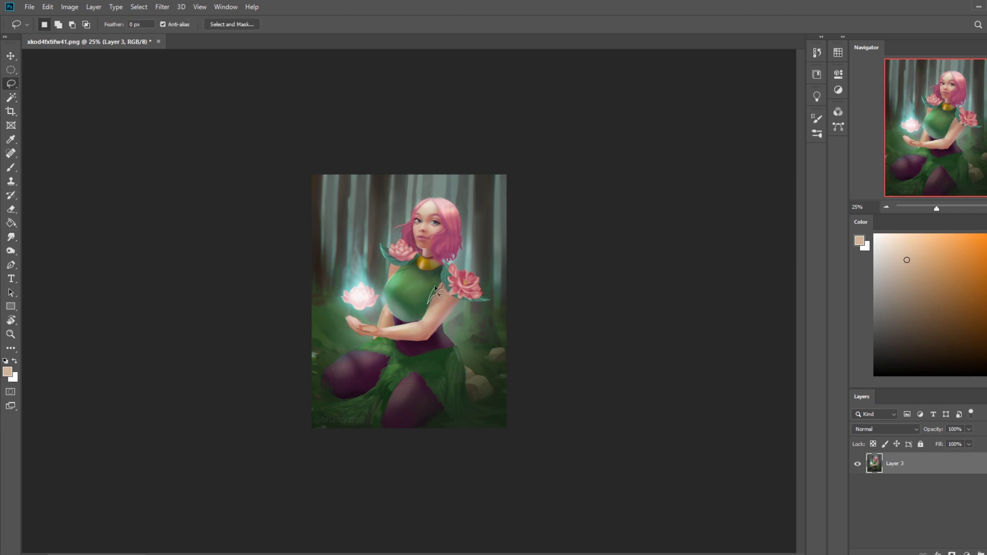
mouse_move(440, 282)
left_mouse_down()
mouse_move(426, 311)
mouse_move(442, 282)
left_mouse_up()
key("b")
left_click(439, 267, "alt")
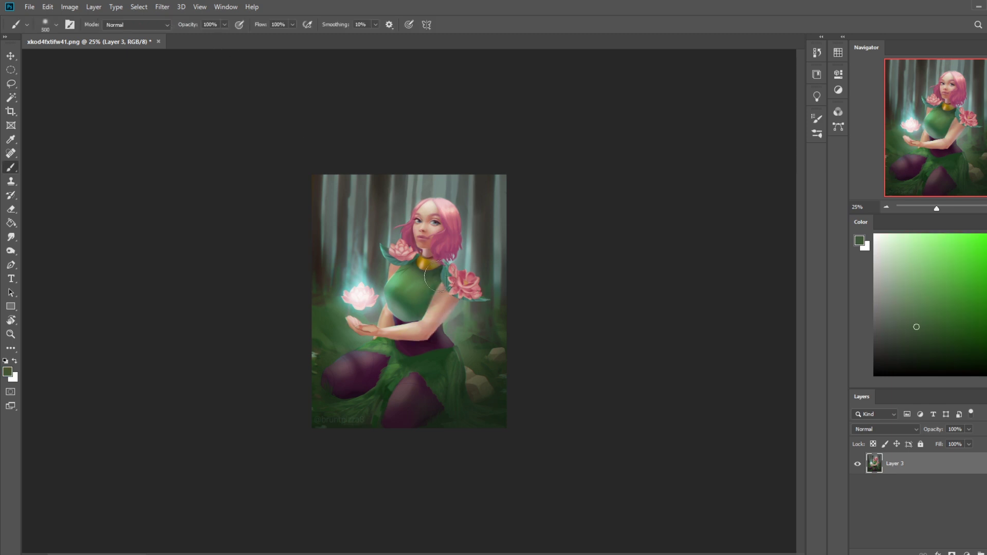
left_click(440, 269, "alt")
key("bracketright")
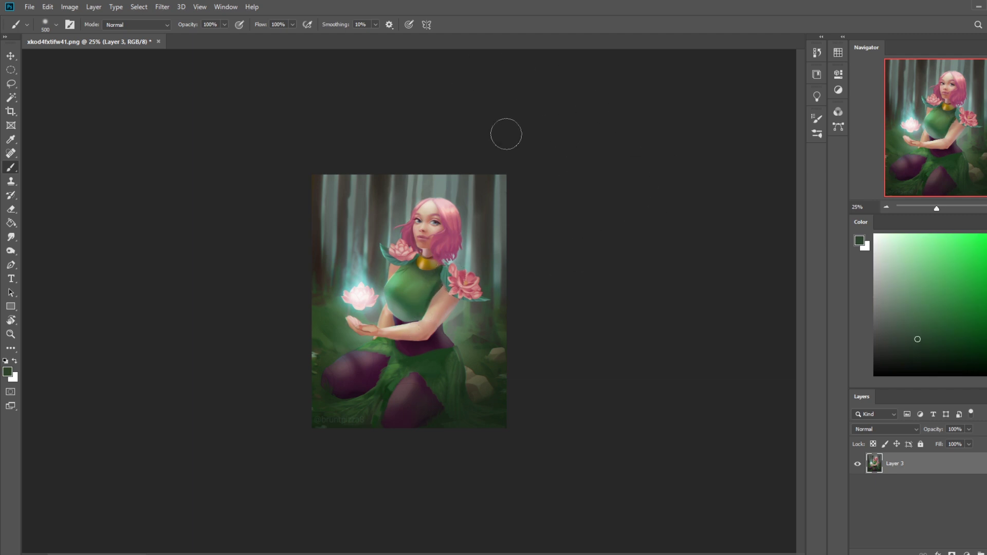
Step: Extend the dark green dress shadow along the upper arm's edge inside a lasso selection, and deselect
key("z")
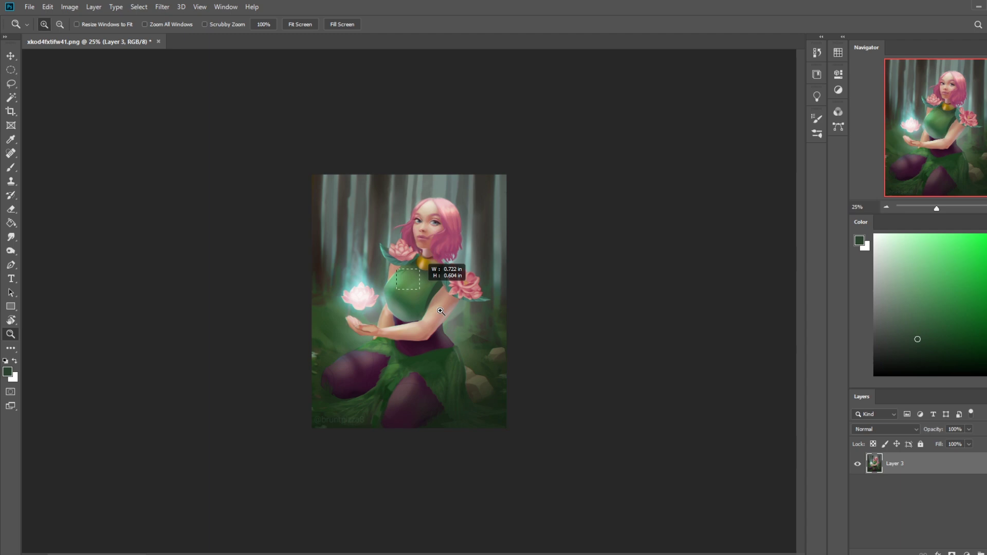
left_click_drag(437, 273, 450, 250)
key("l")
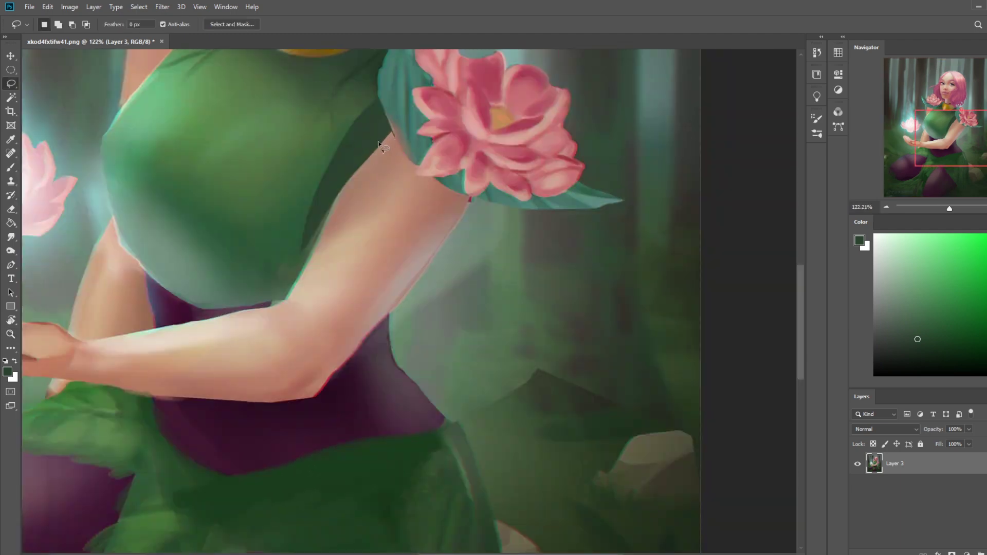
mouse_move(395, 130)
left_mouse_down()
mouse_move(303, 278)
mouse_move(367, 146)
mouse_move(309, 285)
mouse_move(337, 219)
left_mouse_up()
key("b")
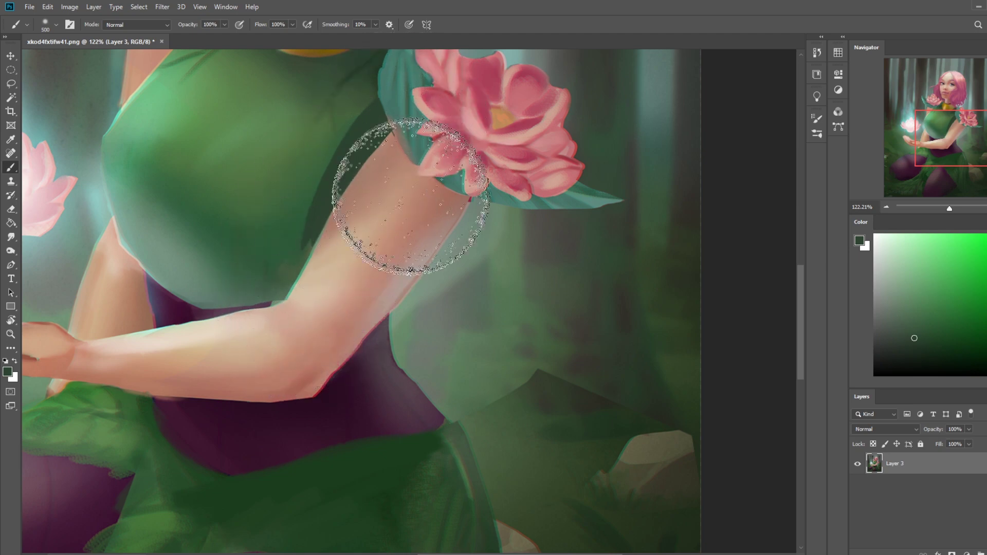
key("m")
right_click(425, 163)
left_click(437, 169)
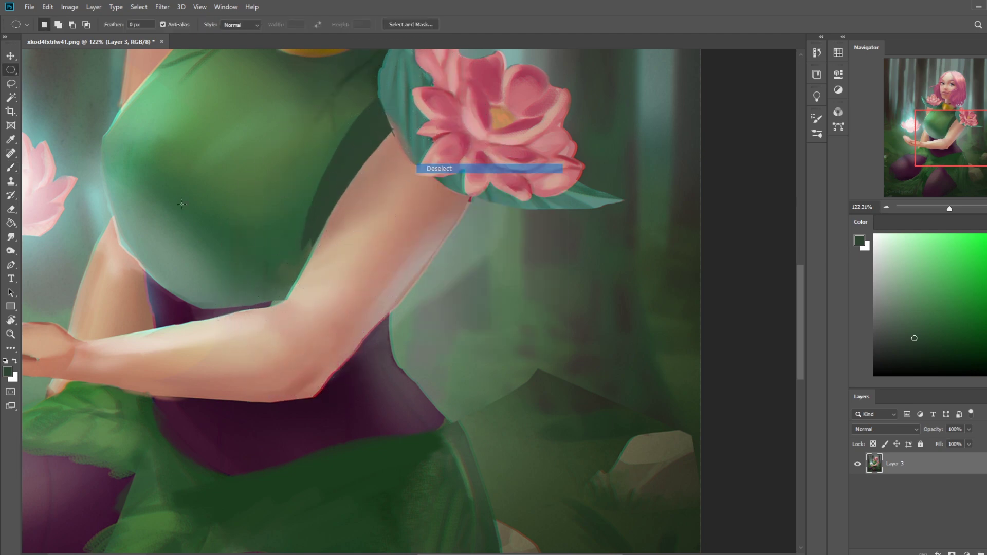
Step: Soften the dress shadow's edge beside the arm with the Blur tool and a small Smudge brush
left_click(13, 237)
right_click(13, 237)
left_click(31, 237)
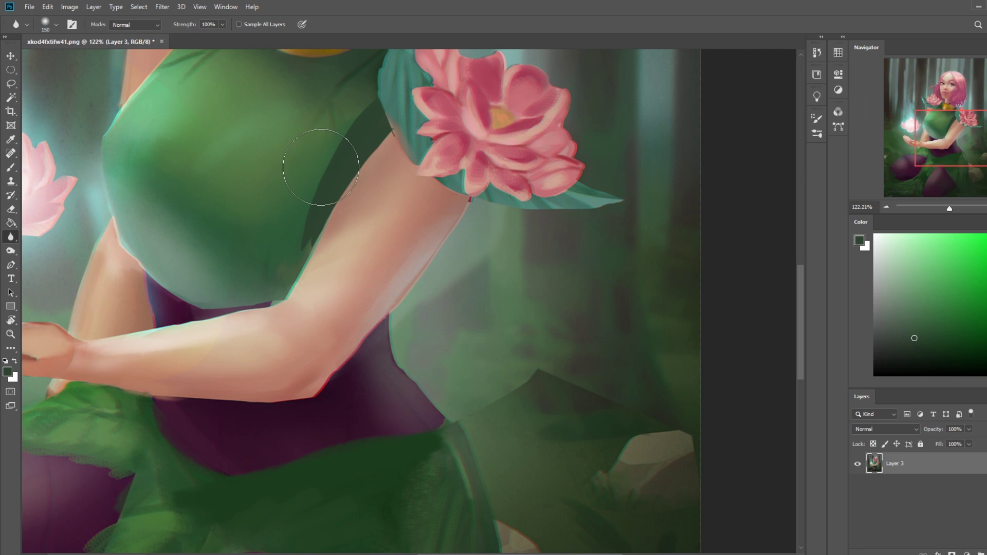
key("bracketleft")
key("bracketleft")
right_click(15, 237)
left_click(47, 259)
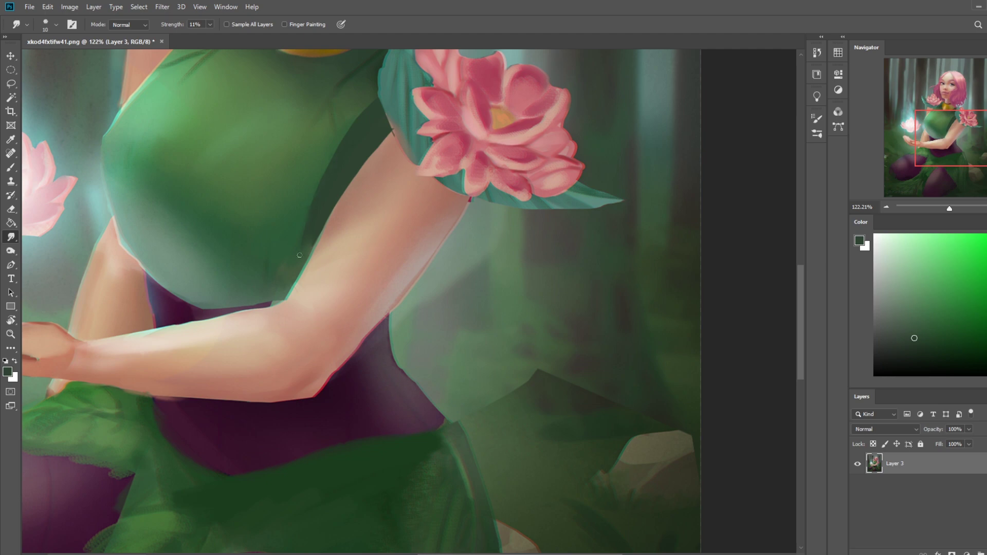
key("ctrl+0")
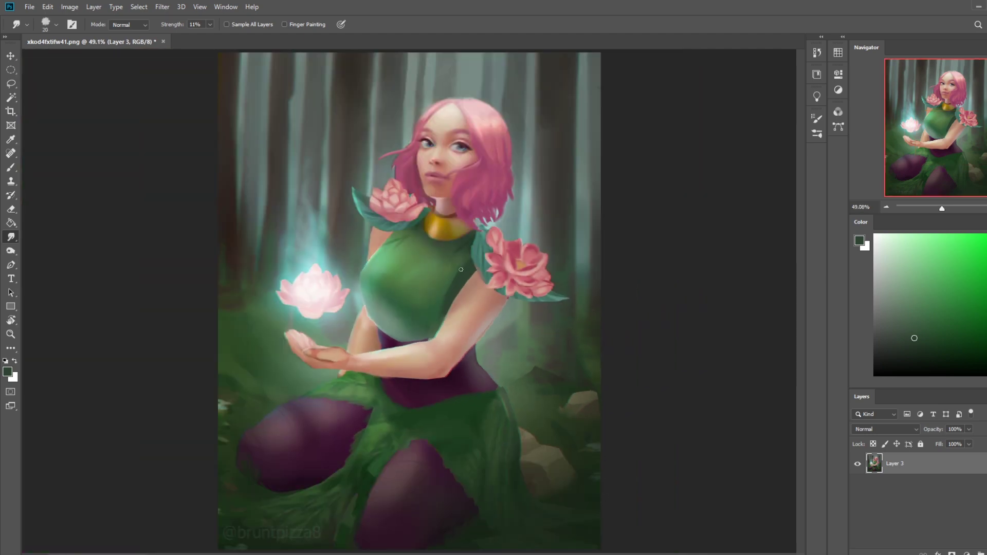
Step: Add a new empty layer above Layer 3 and make it the active layer
key("ctrl+minus")
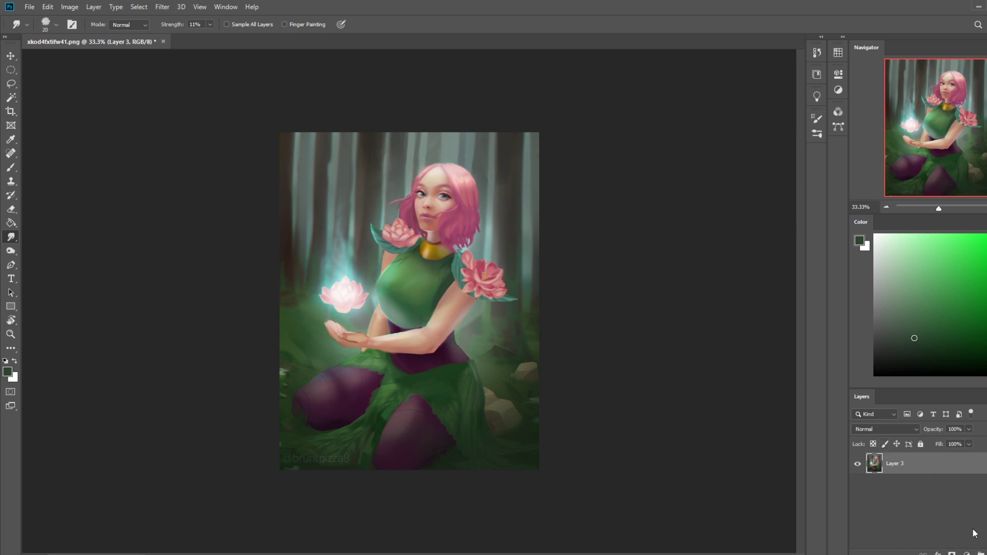
left_click(985, 552)
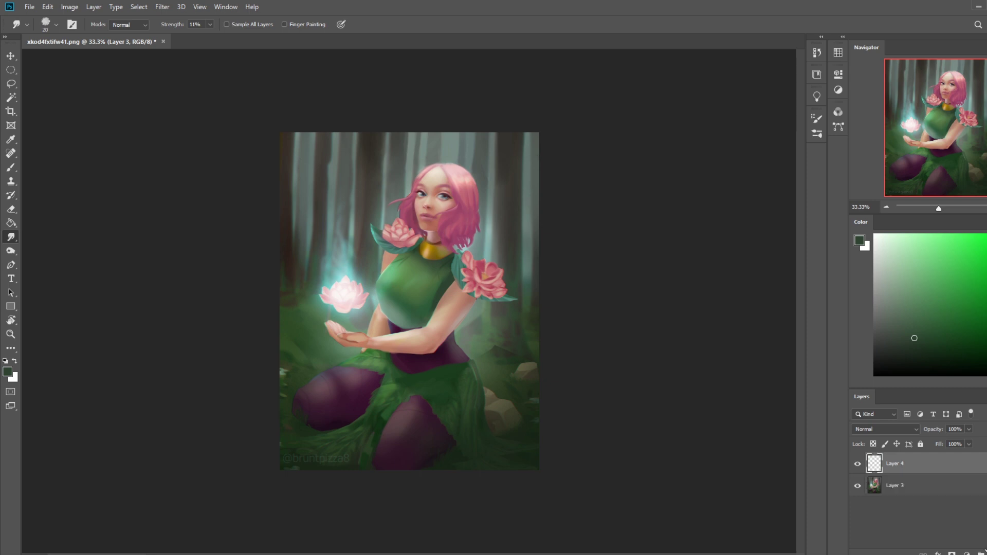
left_click(908, 487)
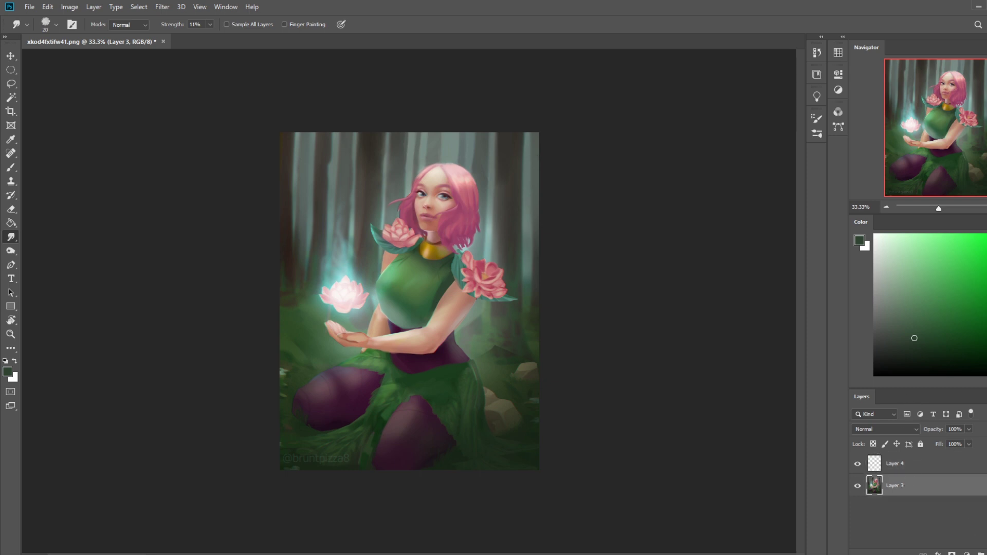
left_click(908, 461)
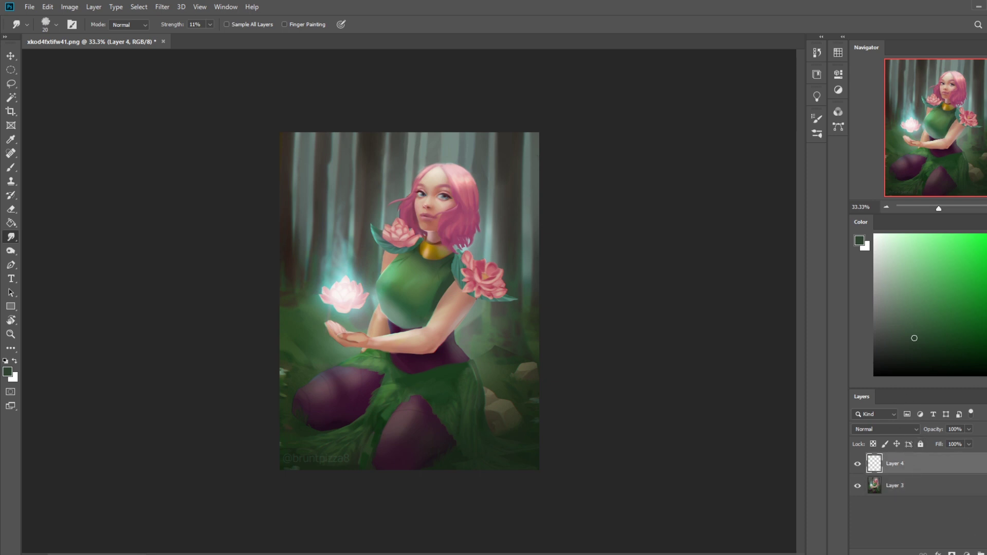
Step: Set up a 700 px soft brush in Soft Light mode with a light pink sampled from the hair
key("b")
left_click(469, 169, "alt")
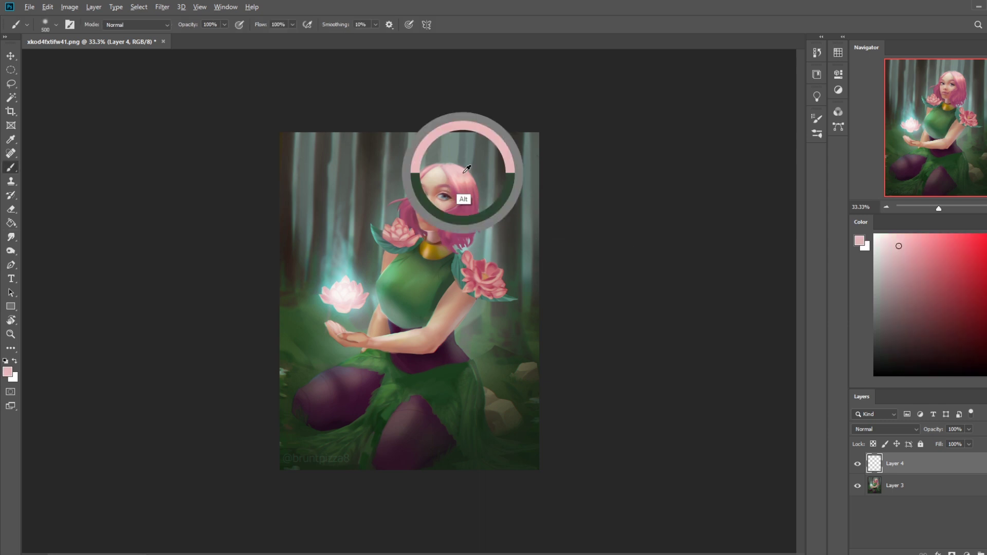
key("bracketright")
key("bracketright")
left_click(135, 25)
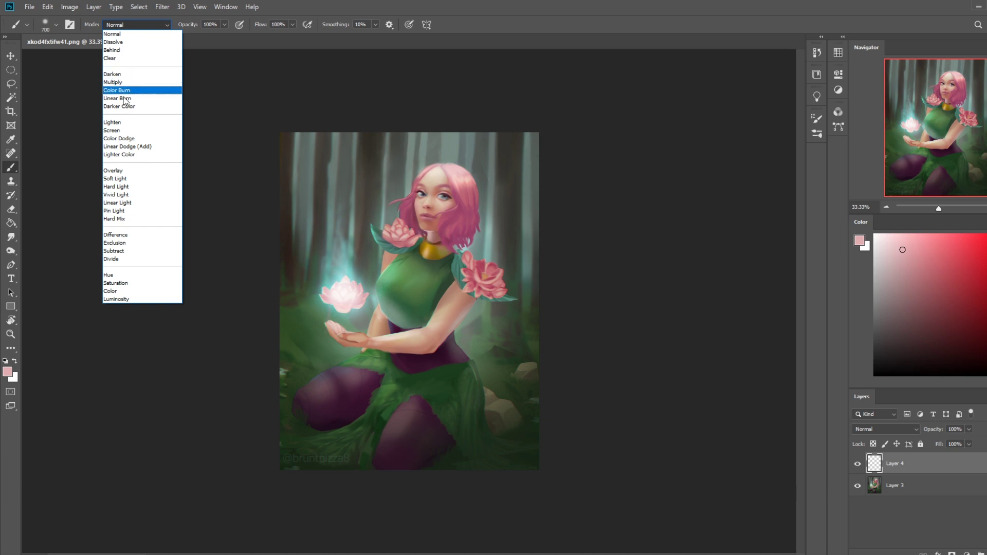
left_click(115, 179)
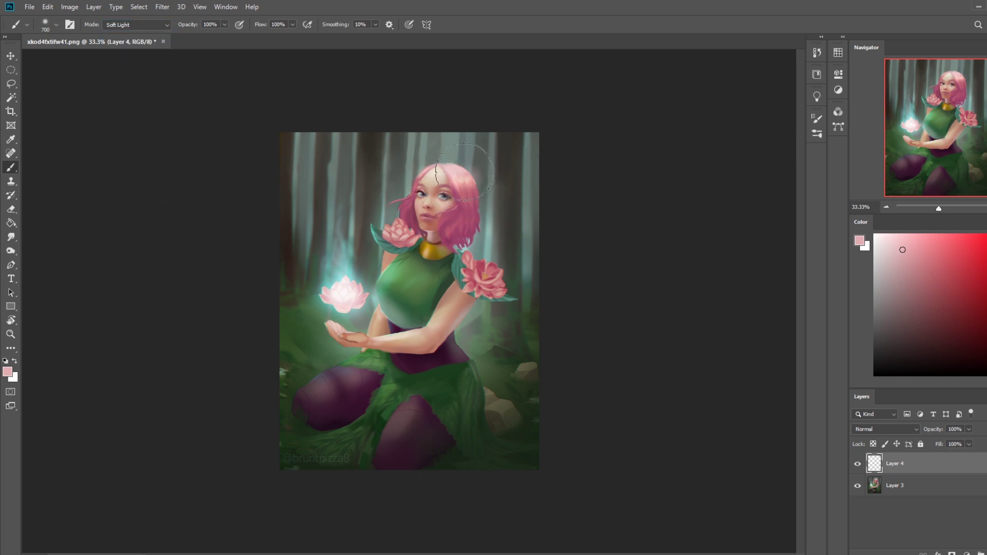
Step: Set Layer 4 to Soft Light and brush a paler pink glow around the hair and shoulder flowers
left_click(887, 430)
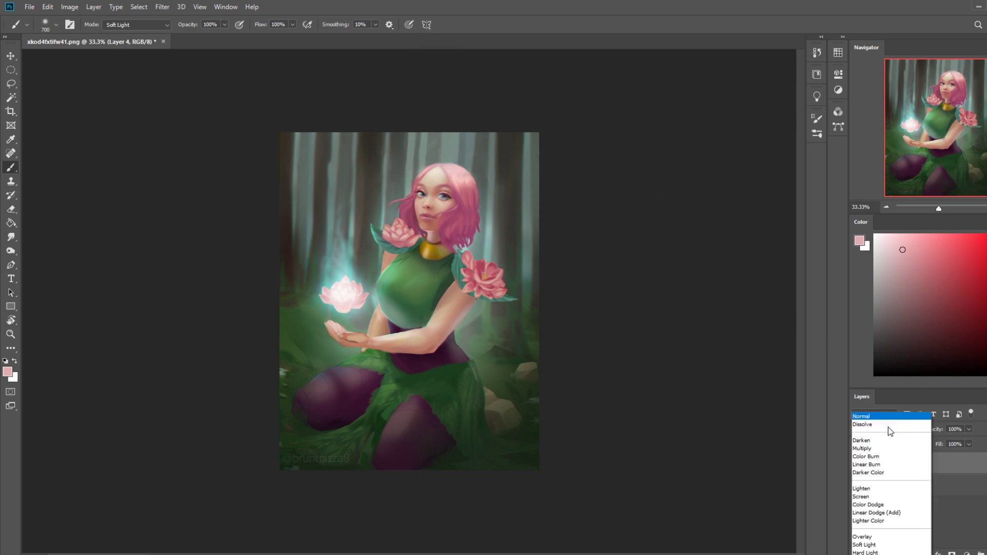
left_click(874, 433)
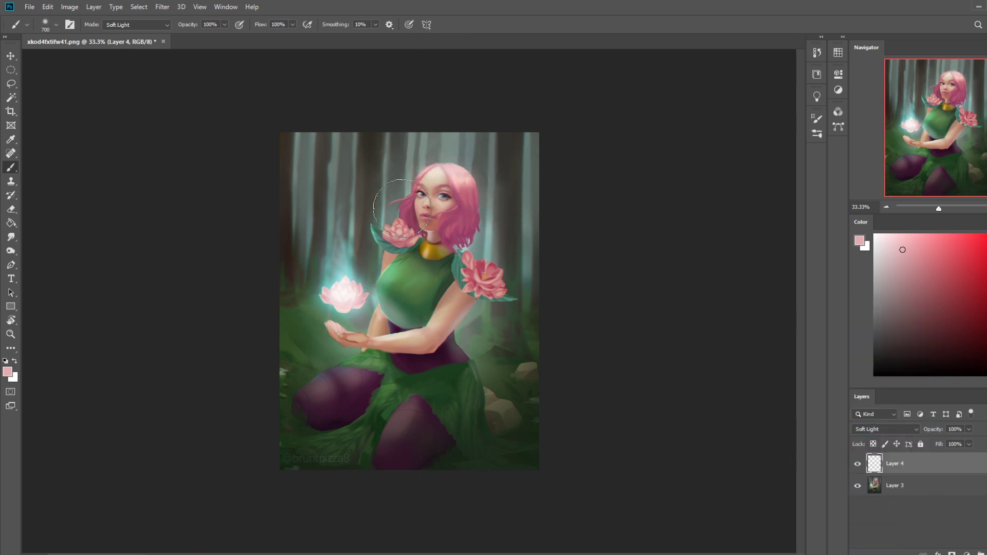
left_click(889, 237)
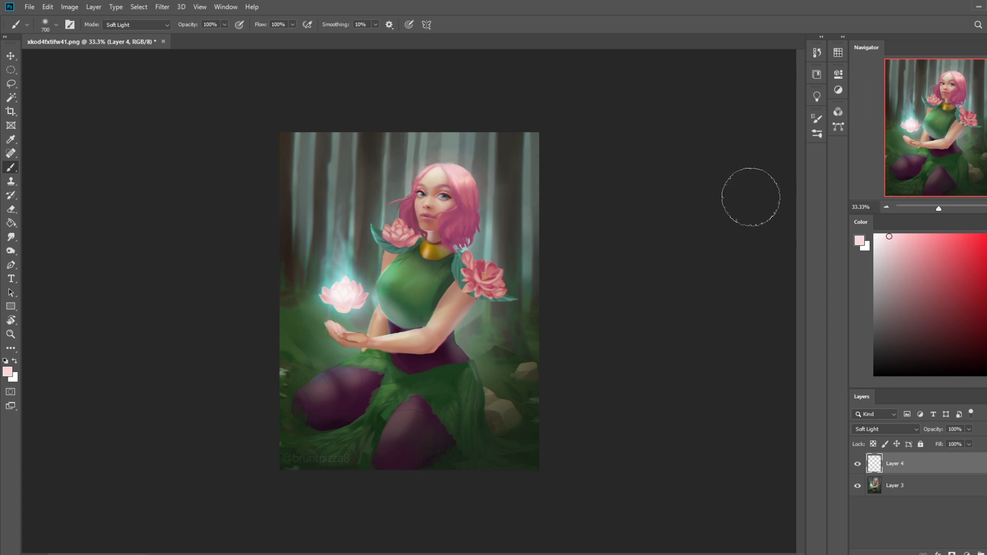
left_click(466, 167)
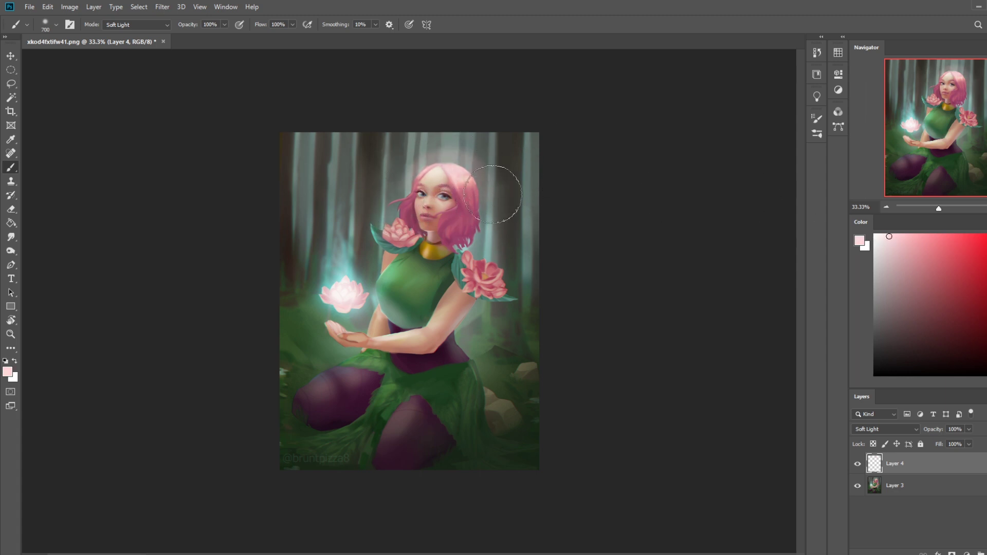
key("ctrl+z")
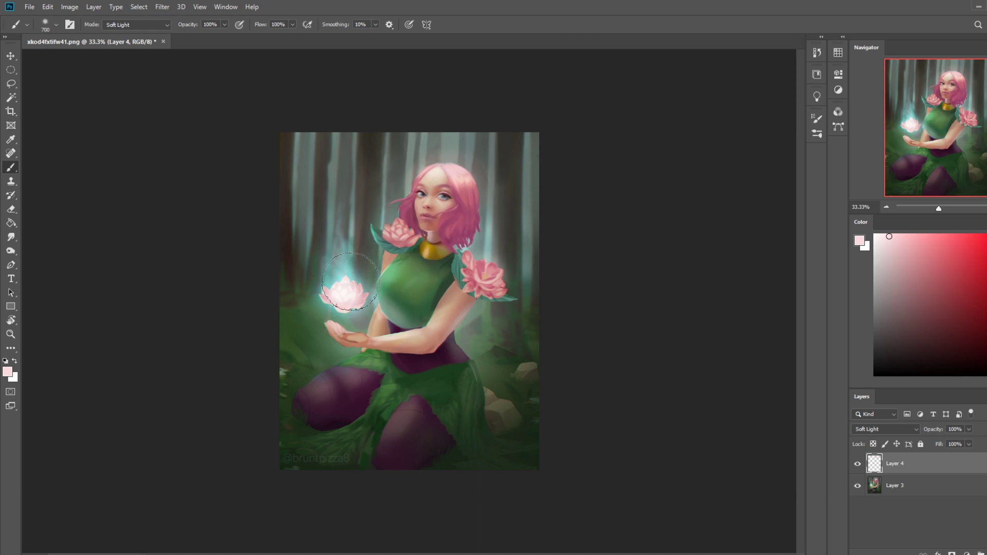
key("ctrl")
key("ctrl")
Step: Shade the forest edges on Layer 3 with a dark tone sampled from the background, using a 1200 px brush at 39% opacity
key("alt+bracketleft")
left_click(519, 155, "alt")
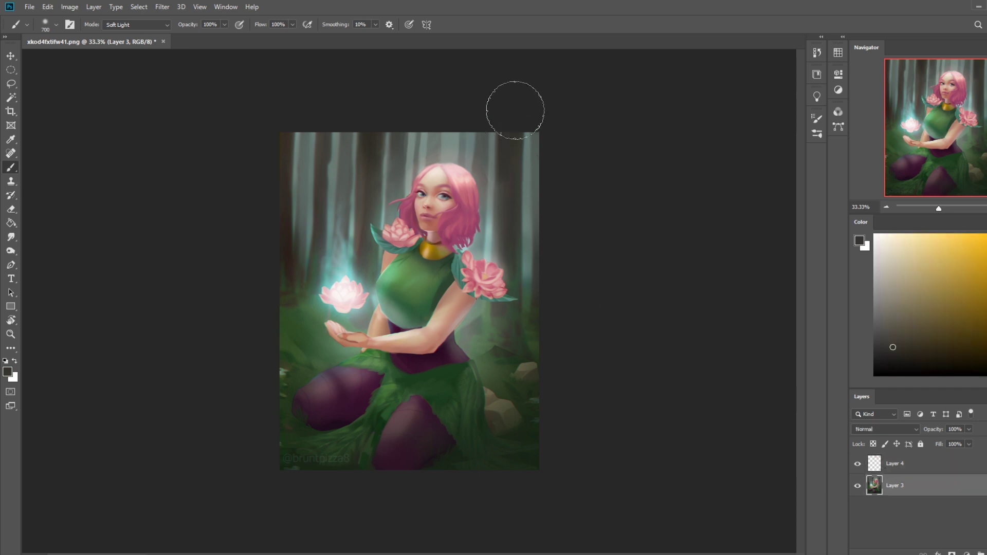
key("bracketright")
key("bracketright")
key("bracketright")
key("bracketright")
key("bracketright")
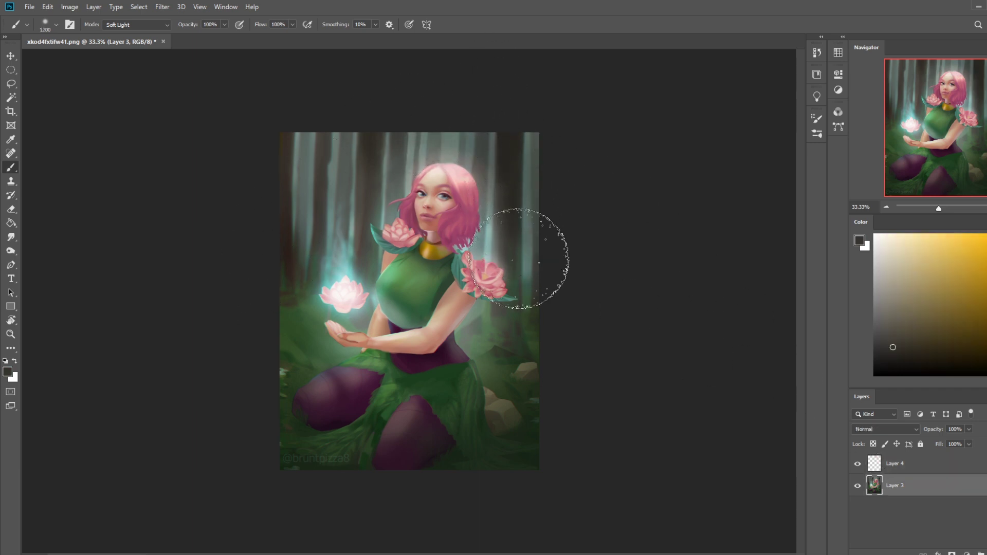
key("ctrl")
key("ctrl+minus")
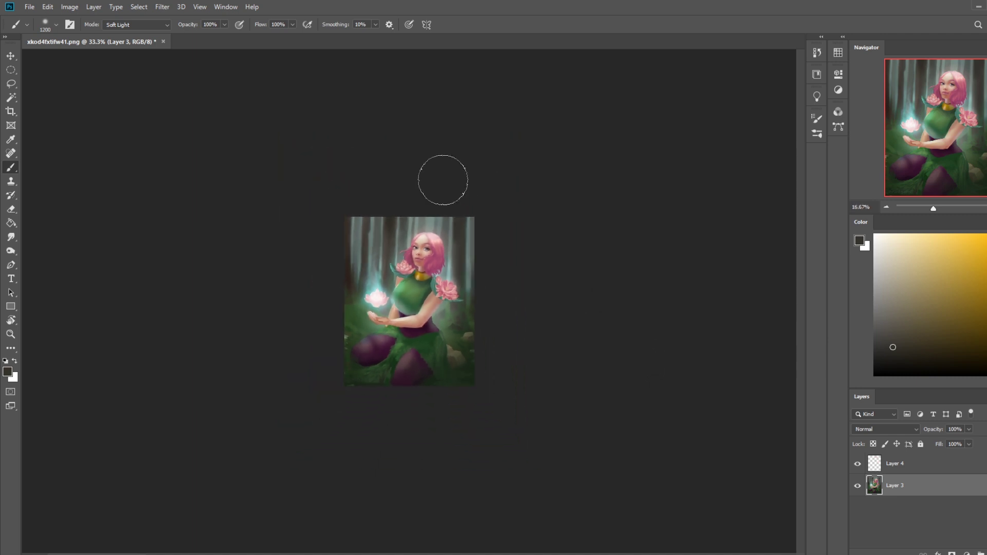
left_click(225, 24)
left_click_drag(227, 37, 194, 37)
left_click(475, 271)
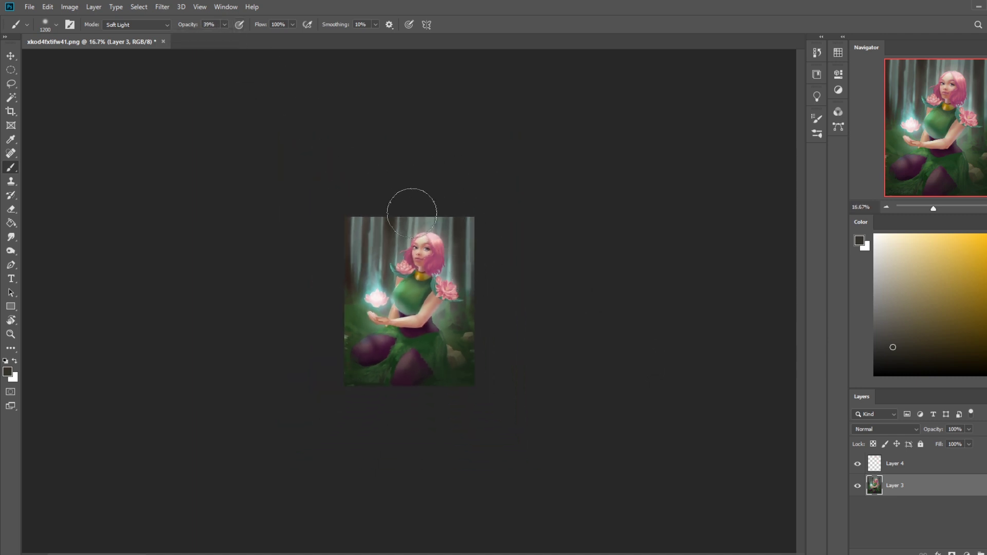
Step: Duplicate the glow layer and raise the copy's lightness to +76 with Hue/Saturation
left_click(911, 464)
key("ctrl+j")
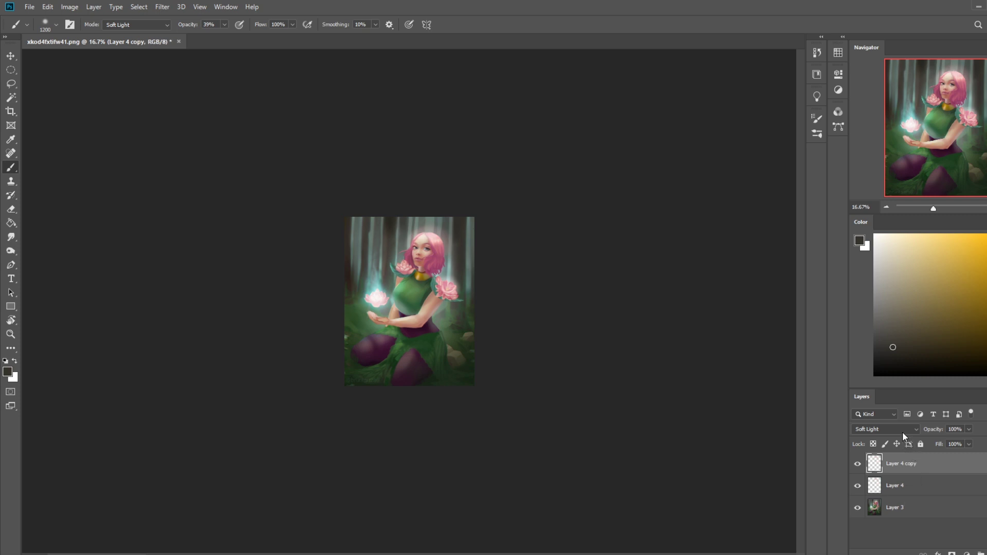
key("ctrl+u")
left_click_drag(829, 411, 926, 409)
left_click(863, 409)
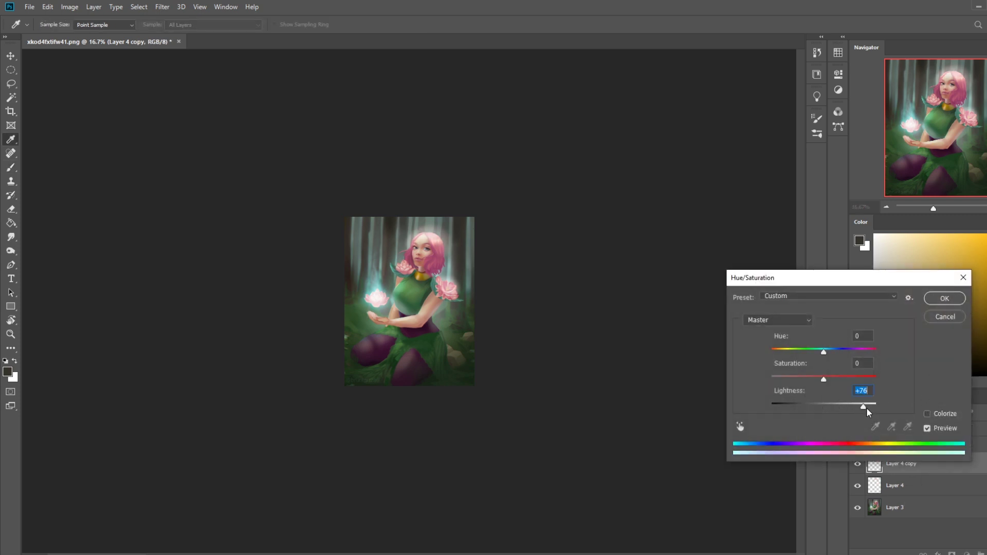
left_click(951, 299)
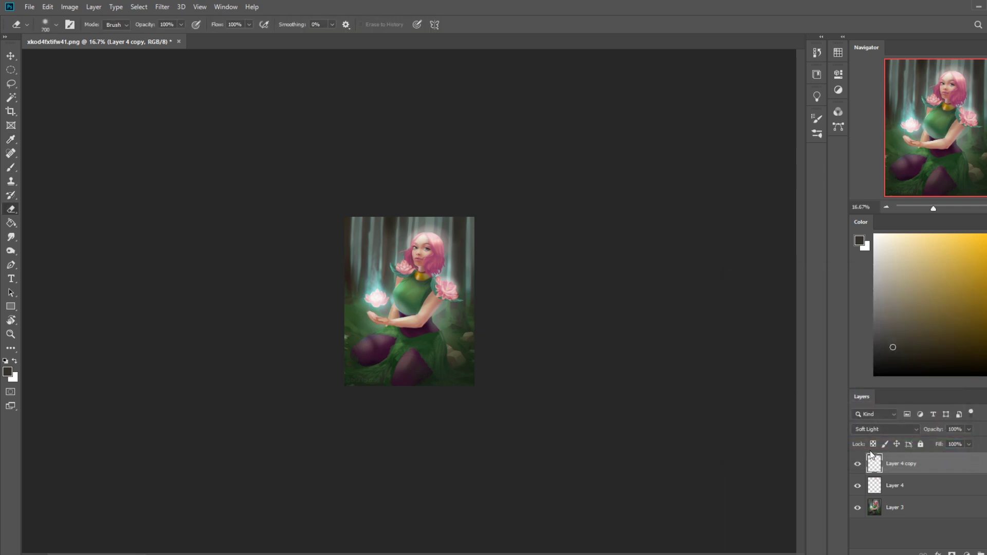
Step: Merge the glow copy into Layer 4, erase excess glow with the soft eraser, and merge the result into Layer 3
right_click(901, 464)
left_click(905, 320)
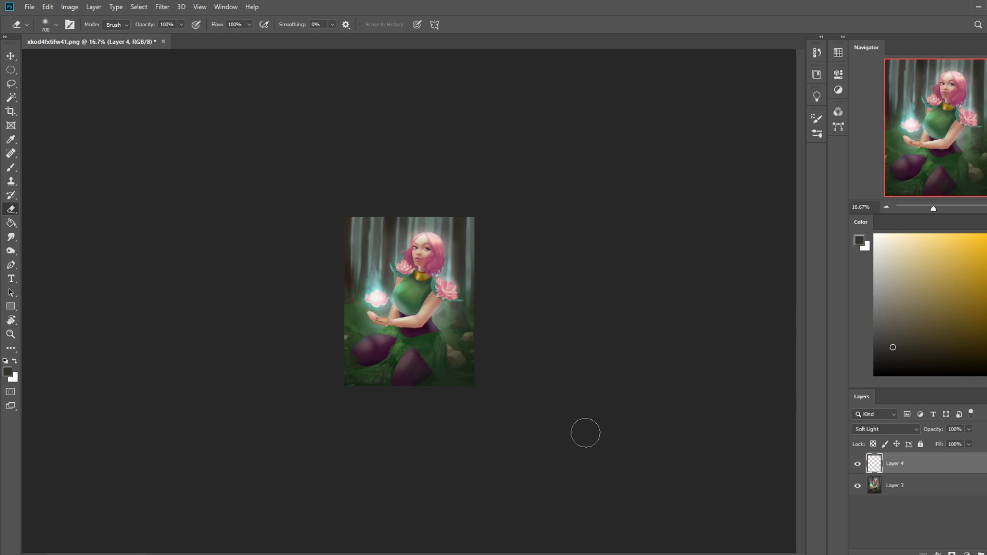
right_click(901, 465)
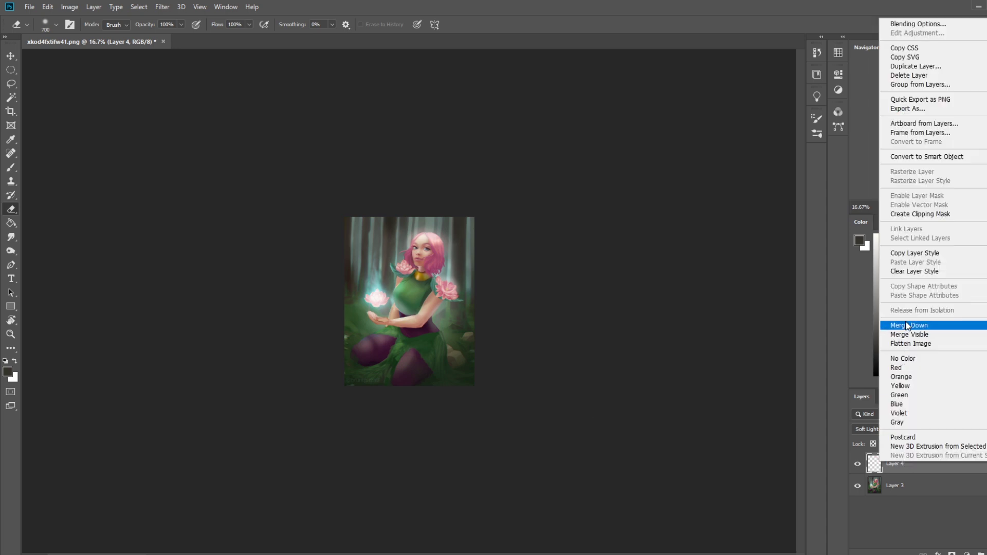
left_click(907, 326)
Step: Saturate the turquoise flame above the glowing lotus using the Sponge tool at 175 px
left_click(11, 251)
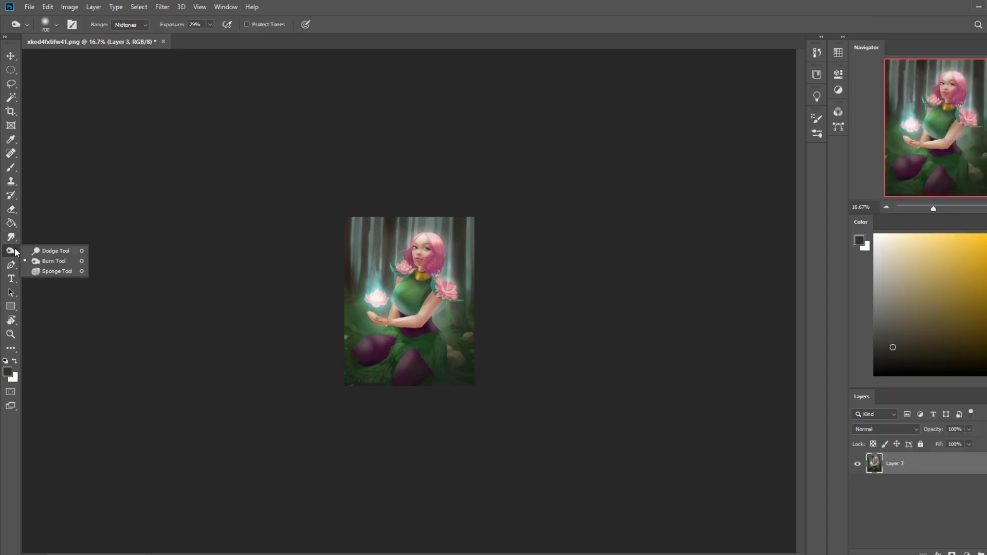
left_click(53, 271)
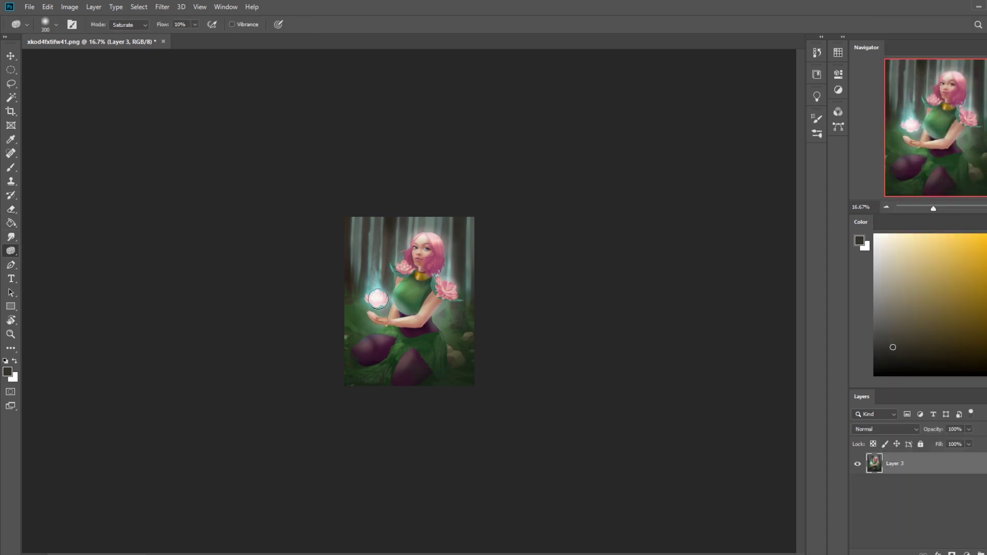
key("bracketleft")
key("bracketleft")
key("ctrl")
Step: Add two new layers and brush turquoise light sampled from the flame onto the figure with a 250 px brush
key("ctrl+shift+alt+n")
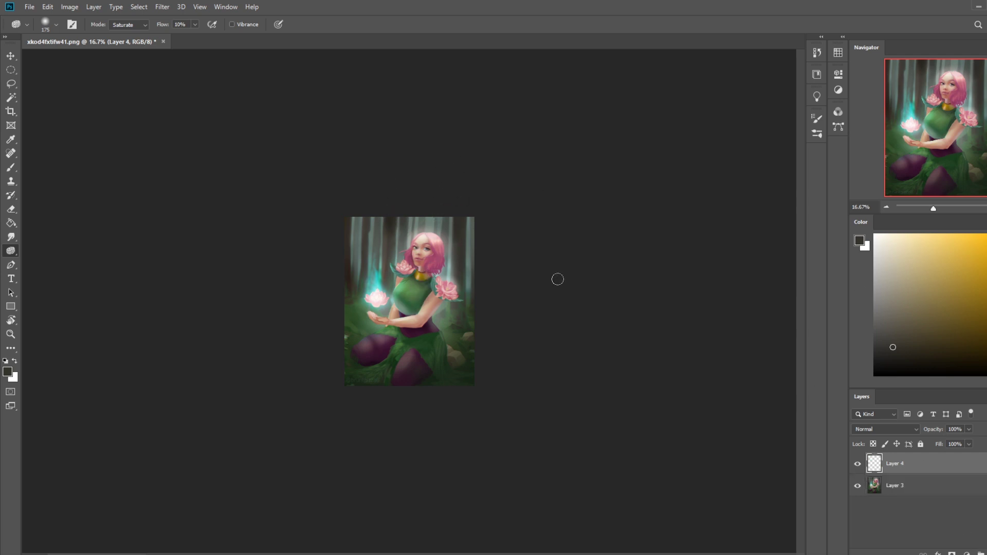
key("b")
left_click(375, 286, "alt")
key("bracketleft")
key("bracketleft")
key("bracketleft")
key("ctrl+shift+alt+n")
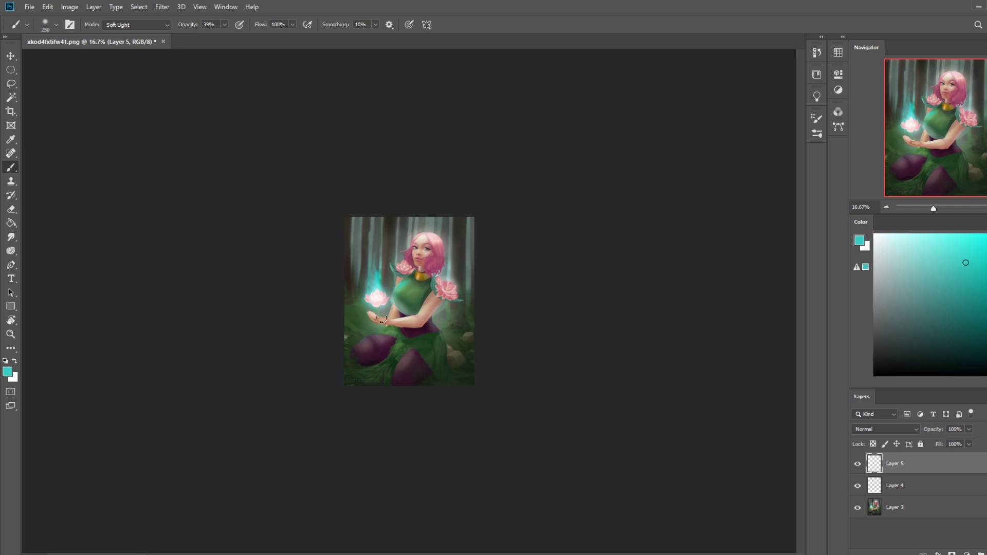
Step: Erase turquoise spill around the dress and arm on Layer 5 with a small dry-oil brush
key("z")
left_click_drag(415, 306, 463, 306)
key("e")
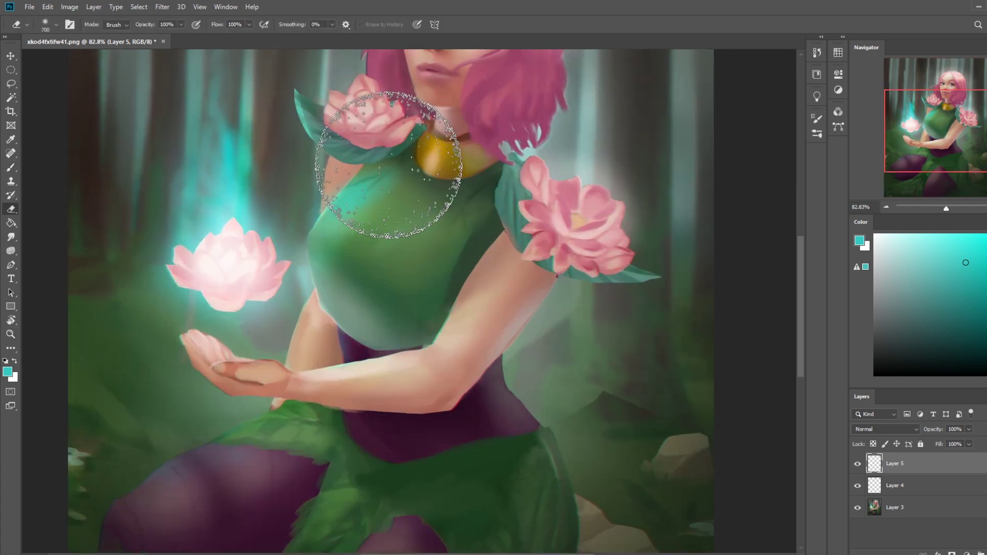
right_click(452, 196)
double_click(508, 356)
key("bracketleft")
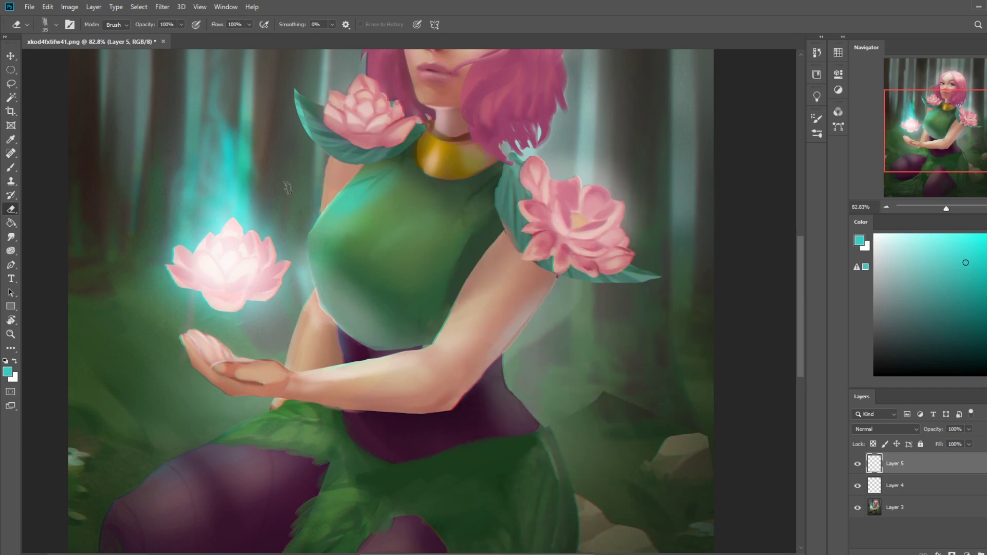
key("bracketright")
Step: Soften the remaining turquoise light on Layer 5 with a soft 500 px eraser
scroll(570, 349, "down", 5)
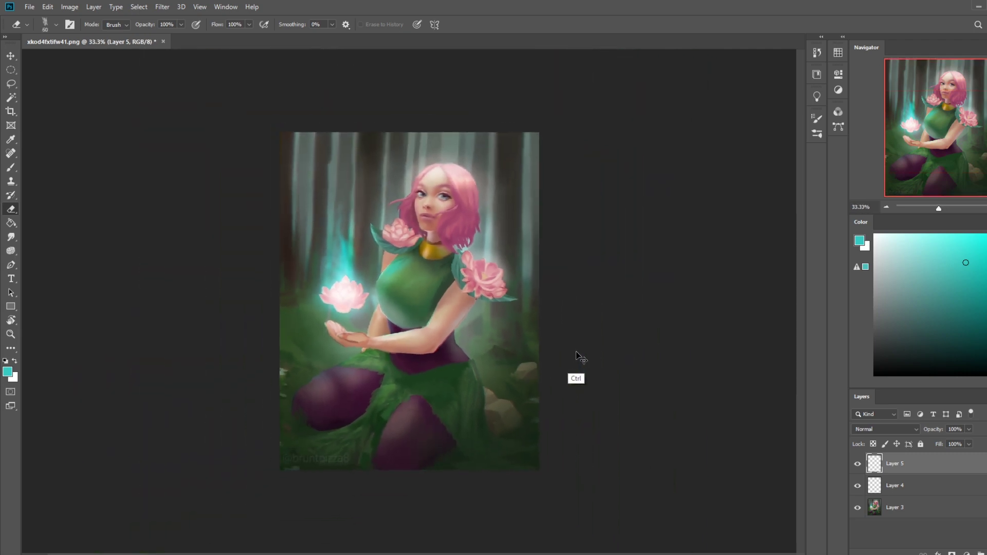
key("bracketright")
scroll(574, 349, "up", 1)
right_click(464, 247)
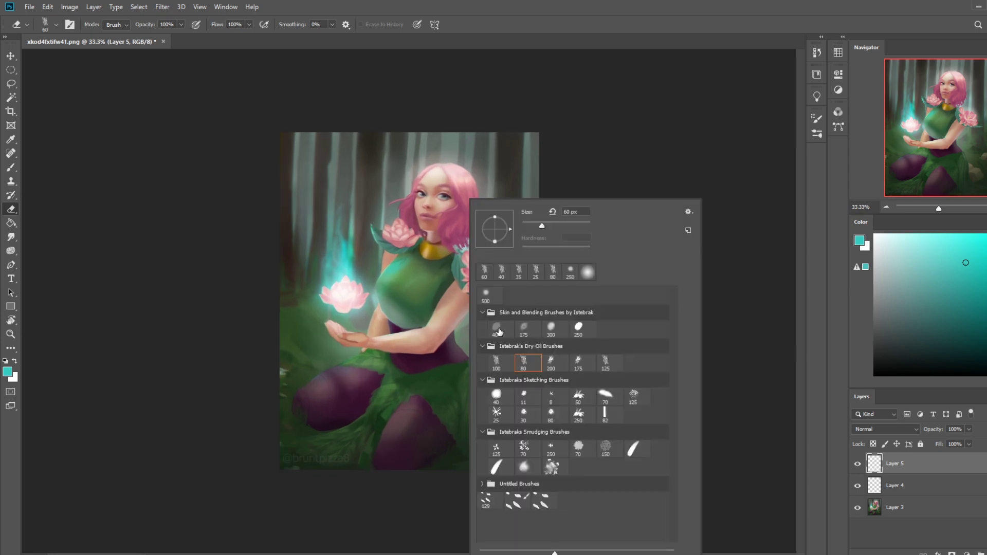
double_click(488, 294)
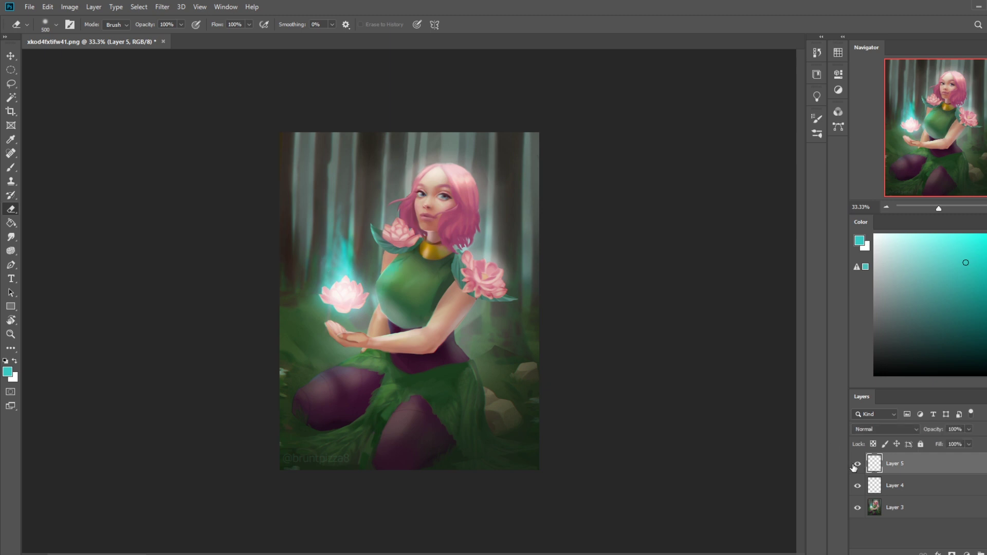
Step: Merge Layer 4 and Layer 5 down into Layer 3, and select the whole canvas for copying
right_click(910, 488)
left_click(944, 354)
right_click(907, 467)
left_click(928, 331)
key("ctrl+a")
Step: Revert the document to the third Sponge stroke in the history and paste the copied painting as a new layer
left_click(817, 51)
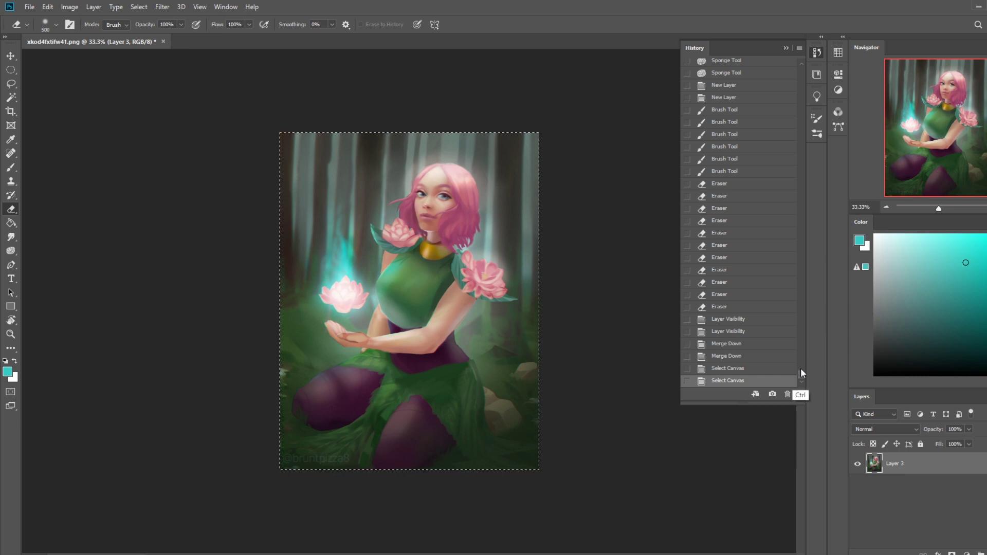
scroll(800, 369, "up", 6)
left_click(729, 305)
left_click(729, 293)
left_click(729, 281)
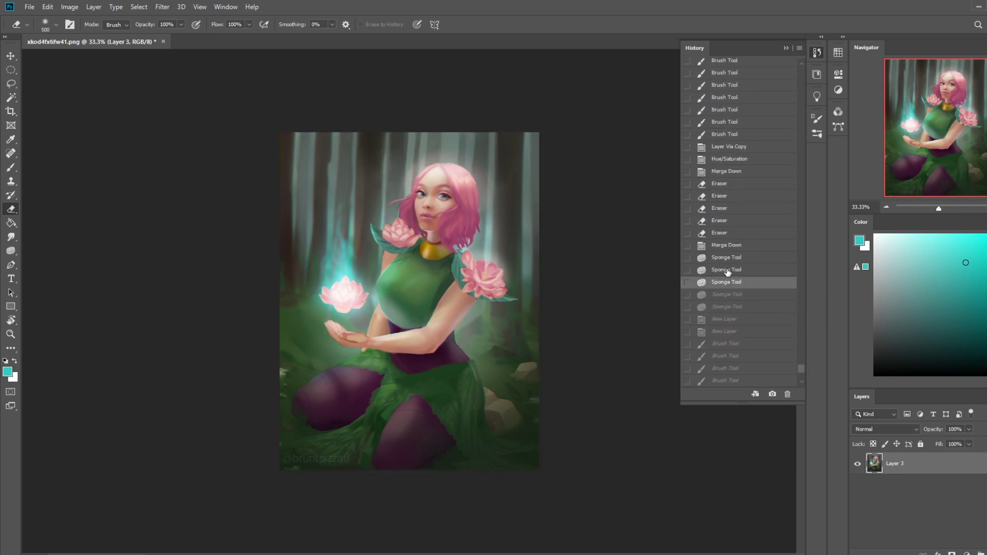
left_click(728, 270)
left_click(728, 257)
left_click(725, 294)
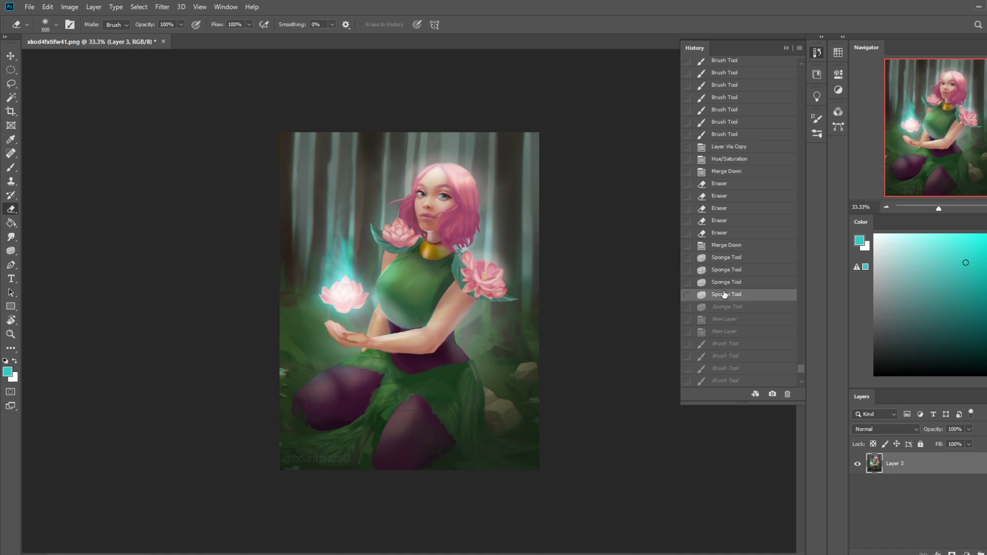
left_click(727, 284)
key("ctrl+v")
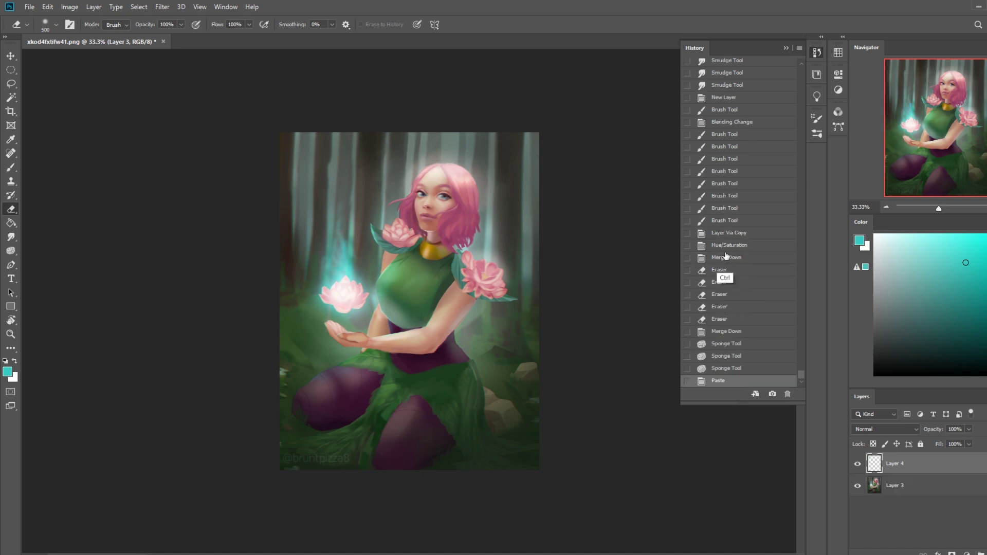
Step: Erase the oversaturated flame from the pasted layer with the soft 500 px eraser, and merge the layer down
left_click(786, 48)
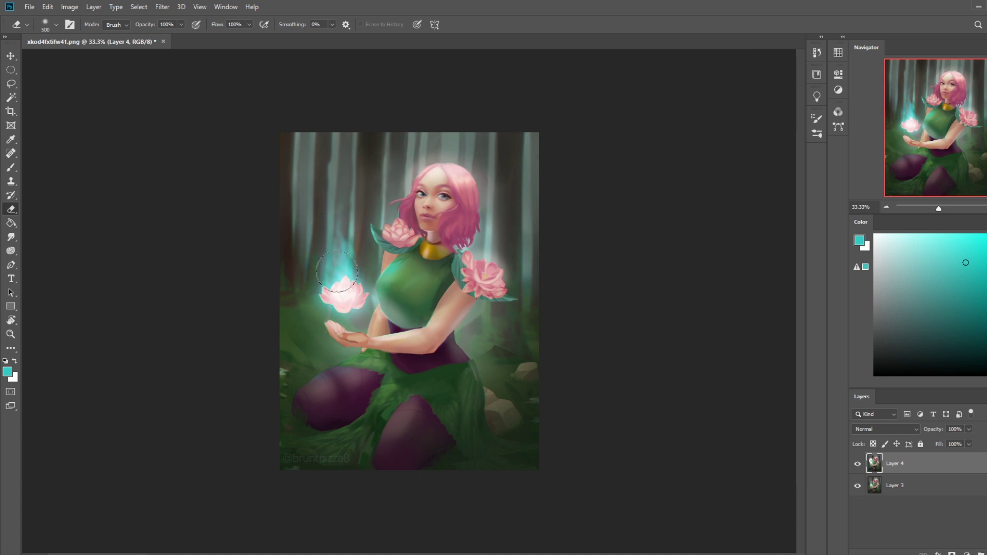
key("ctrl+minus")
key("ctrl+minus")
key("ctrl+minus")
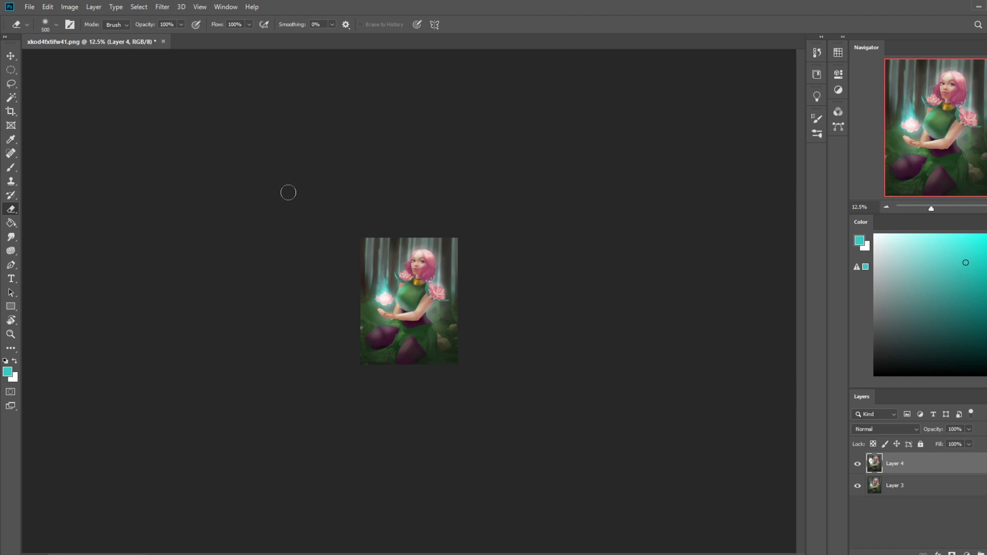
right_click(913, 469)
left_click(920, 327)
Step: Add a new layer and darken the painting's outer areas with a near-black 2200 px Soft Light brush at 39% opacity
key("ctrl+shift+alt+n")
key("b")
left_click(447, 267, "alt")
key("bracketright")
key("bracketright")
key("bracketright")
key("bracketright")
key("bracketright")
key("bracketright")
key("bracketright")
key("bracketright")
key("bracketright")
key("bracketright")
key("bracketright")
key("bracketright")
key("bracketright")
key("bracketright")
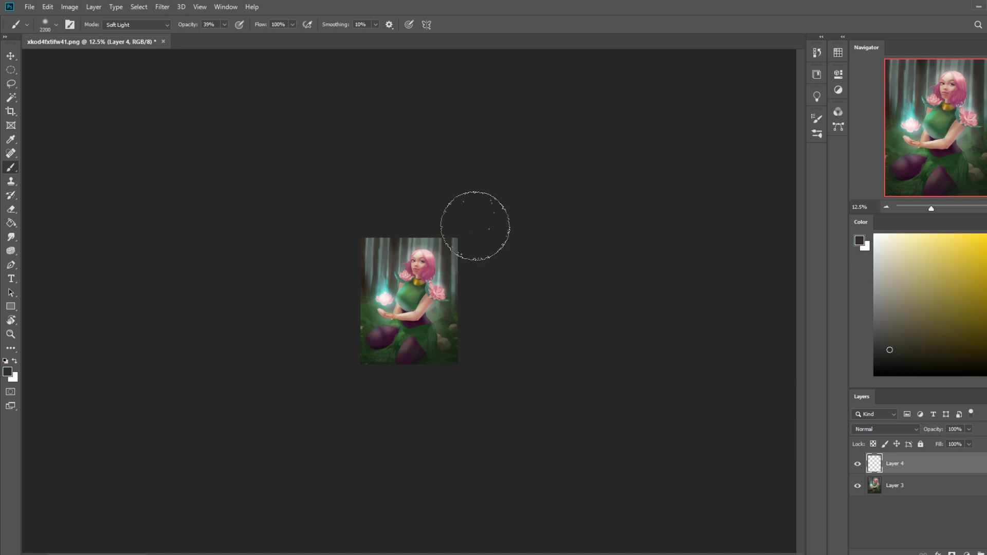
left_click(907, 366)
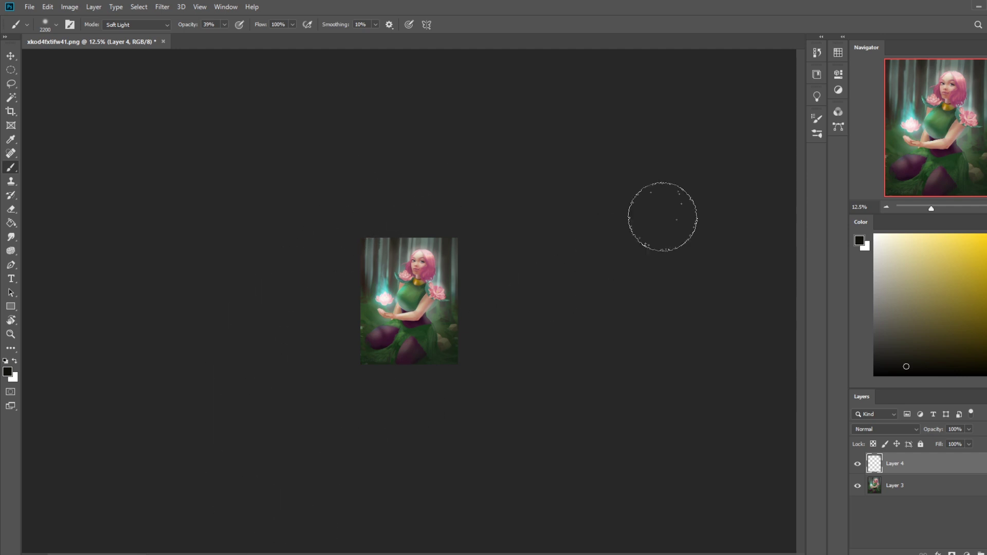
Step: Switch to the Dodge tool at 70 px and merge the darkening layer into Layer 3
left_click_drag(11, 251, 52, 247)
key("bracketright")
key("bracketright")
key("bracketright")
key("bracketright")
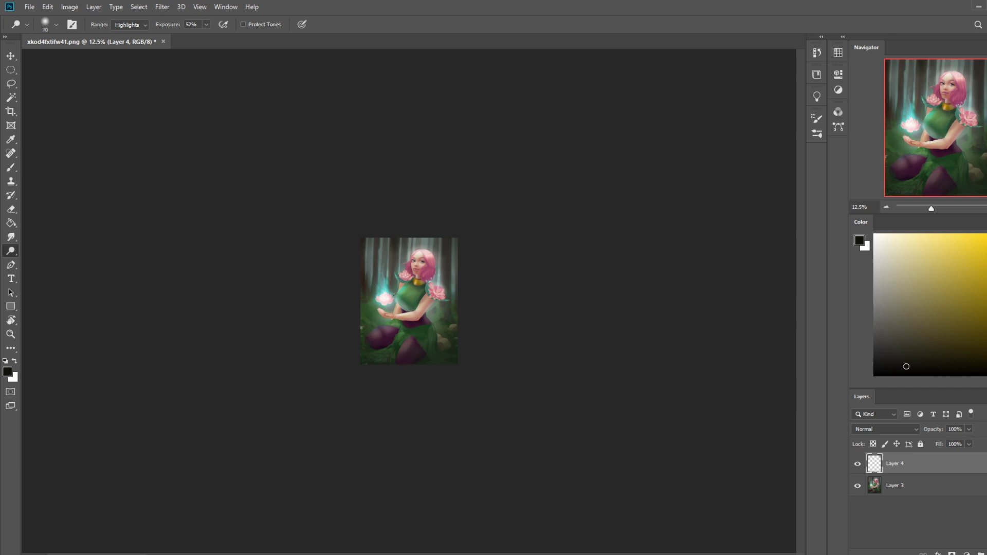
right_click(945, 469)
left_click(925, 328)
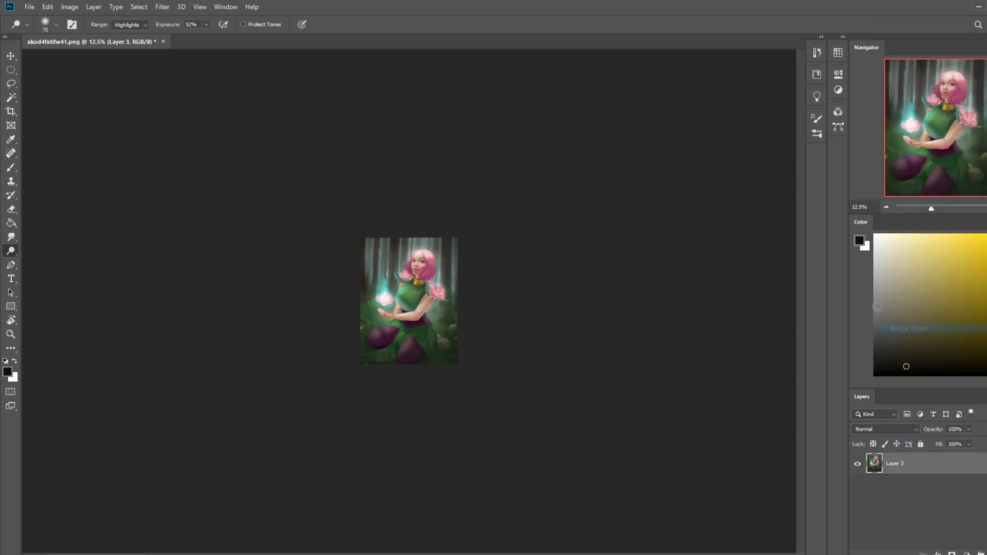
Step: Brighten highlights on Layer 3 with the Dodge tool, adjusting its brush down to 100 px
key("ctrl+plus")
key("bracketright")
key("bracketright")
key("bracketright")
key("bracketright")
key("bracketright")
key("bracketright")
key("bracketleft")
key("bracketleft")
key("bracketleft")
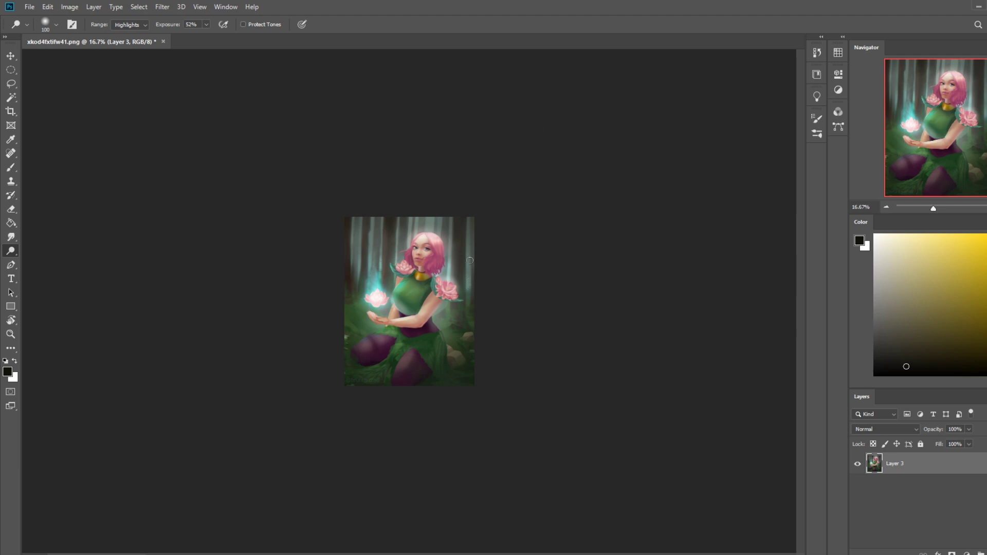
Step: Switch to the Brush tool, sample a near-white pink by the glowing lotus and hand, and reduce the brush to 500 px
key("b")
left_click(376, 323, "alt")
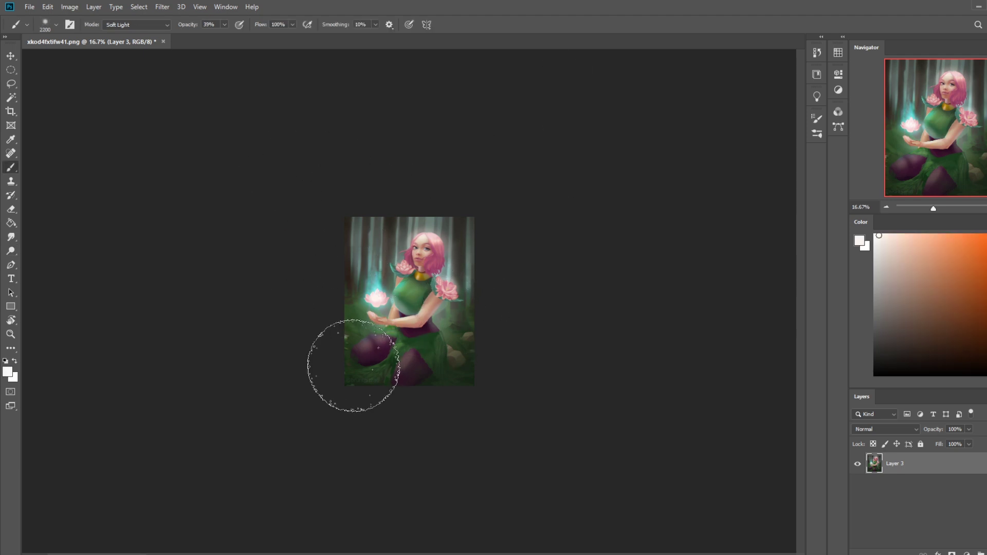
key("bracketleft")
key("bracketleft")
key("bracketleft")
key("bracketleft")
key("bracketleft")
key("bracketleft")
key("bracketleft")
key("bracketleft")
key("bracketleft")
key("bracketleft")
key("bracketleft")
key("bracketleft")
key("bracketleft")
key("bracketleft")
key("bracketleft")
key("bracketleft")
key("bracketleft")
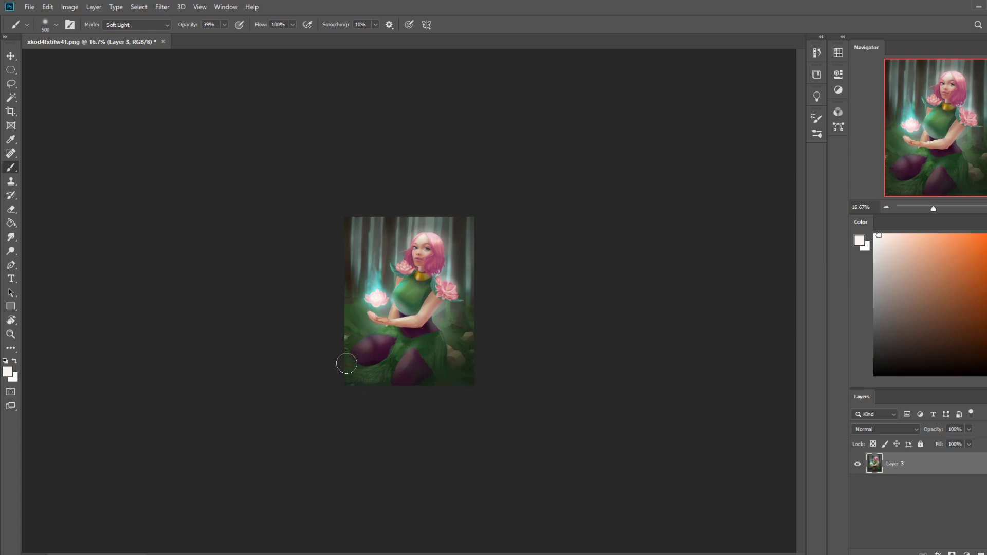
Step: Sample a muted green beside the woman's waist and dab it there on Layer 3 with the 39% opacity Soft Light brush
key("bracketright")
key("bracketright")
key("bracketright")
key("bracketright")
key("bracketright")
key("bracketright")
key("bracketright")
key("bracketright")
key("d")
left_click(452, 329, "alt")
mouse_move(452, 330)
left_mouse_down()
mouse_move(443, 334)
mouse_move(452, 329)
left_mouse_up()
key("p")
key("b")
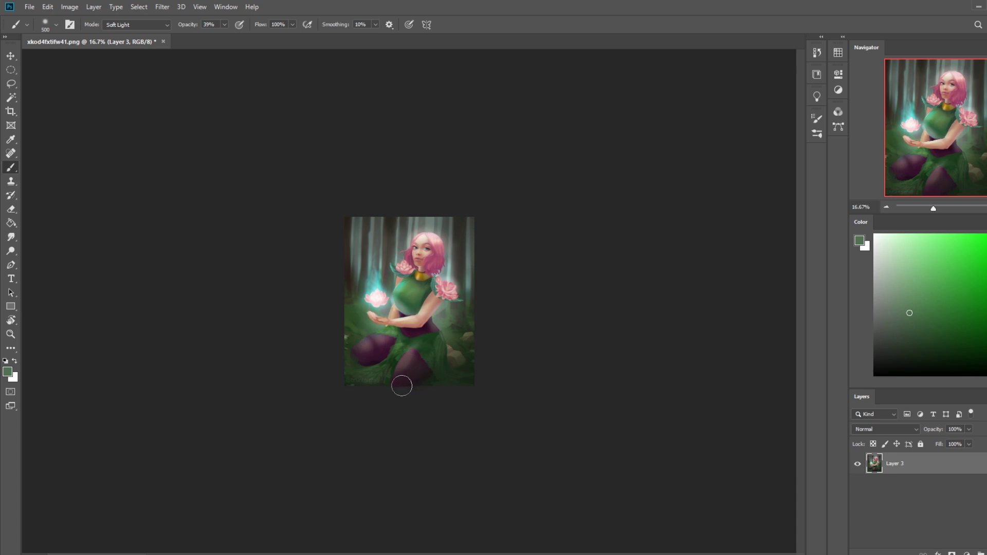
Step: Set the brush blending mode to Normal and smudge areas of Layer 3 with the 50 px Smudge tool at 11% strength
left_click(123, 24)
left_click(119, 32)
left_click(11, 237)
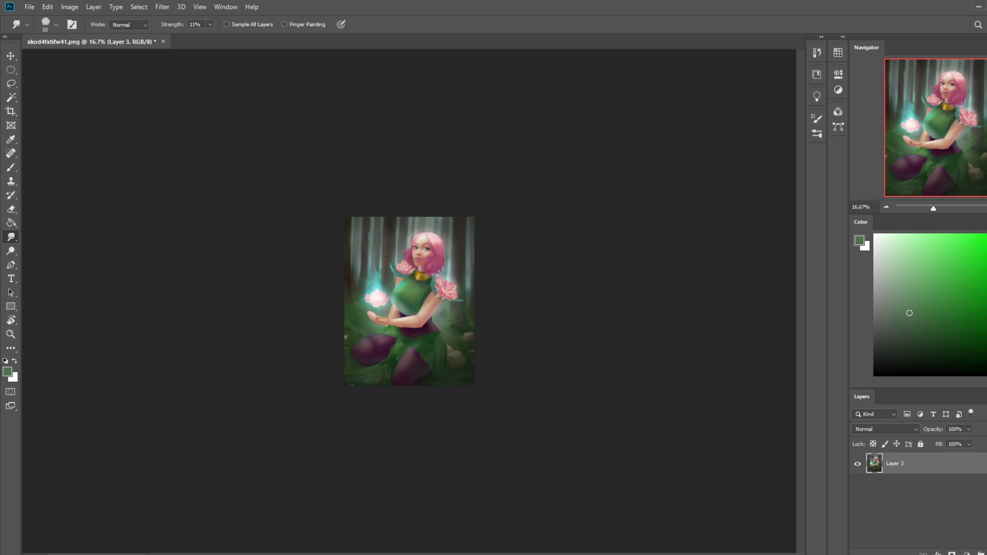
Step: Add a new layer and brush faint light onto it with an 1100 px Normal brush at 39% opacity, changing the colour to white
key("b")
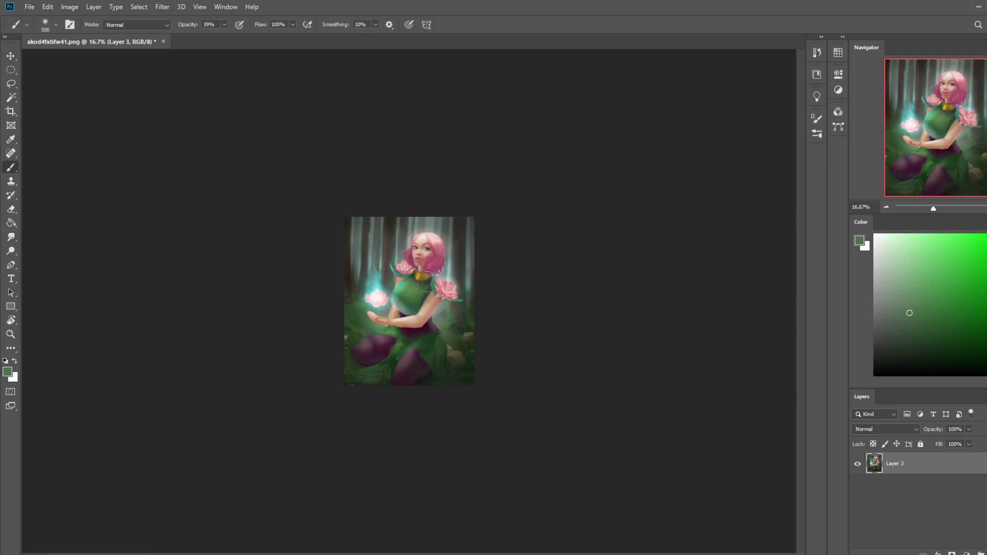
left_click(422, 239, "alt")
key("ctrl+shift+alt+n")
key("bracketright")
key("bracketright")
key("bracketright")
key("bracketright")
key("bracketright")
key("bracketright")
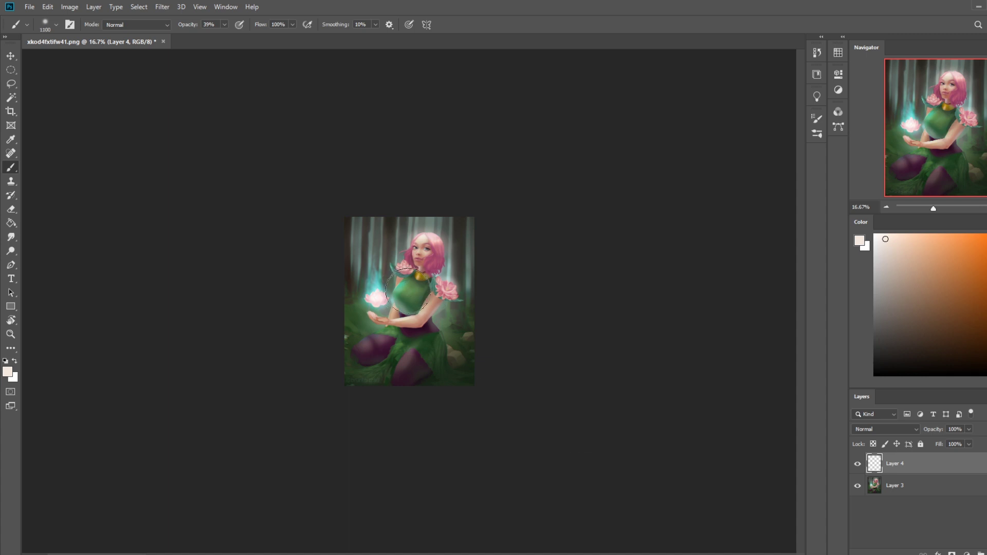
left_click(875, 235)
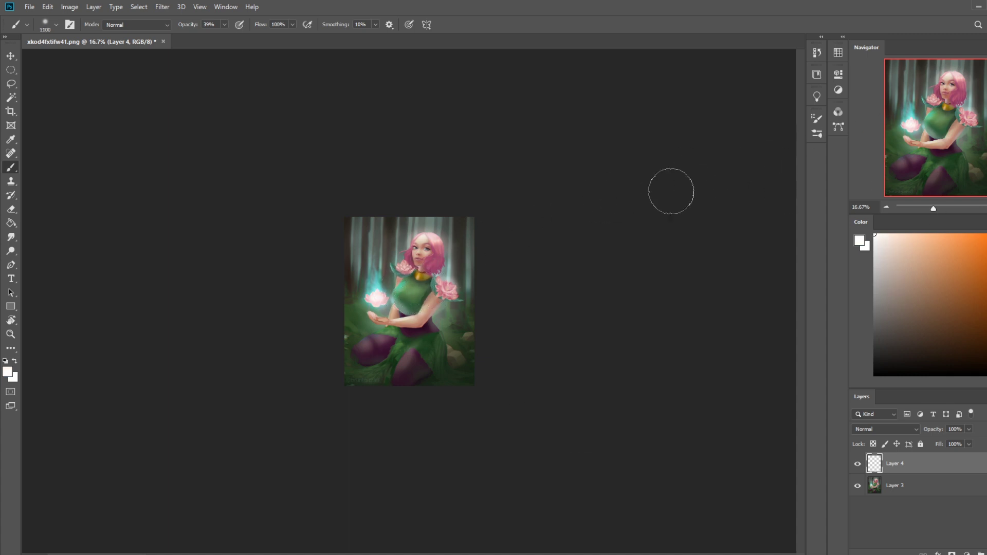
Step: Flatten Layer 4 and Layer 3 into a single background image
key("ctrl")
key("ctrl")
key("ctrl+plus")
key("ctrl+plus")
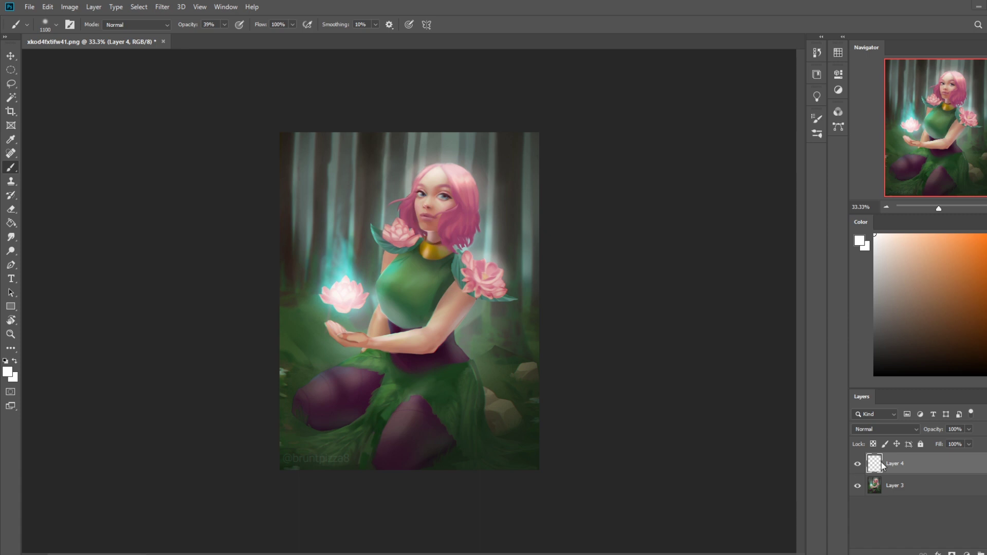
right_click(947, 465)
left_click(970, 348)
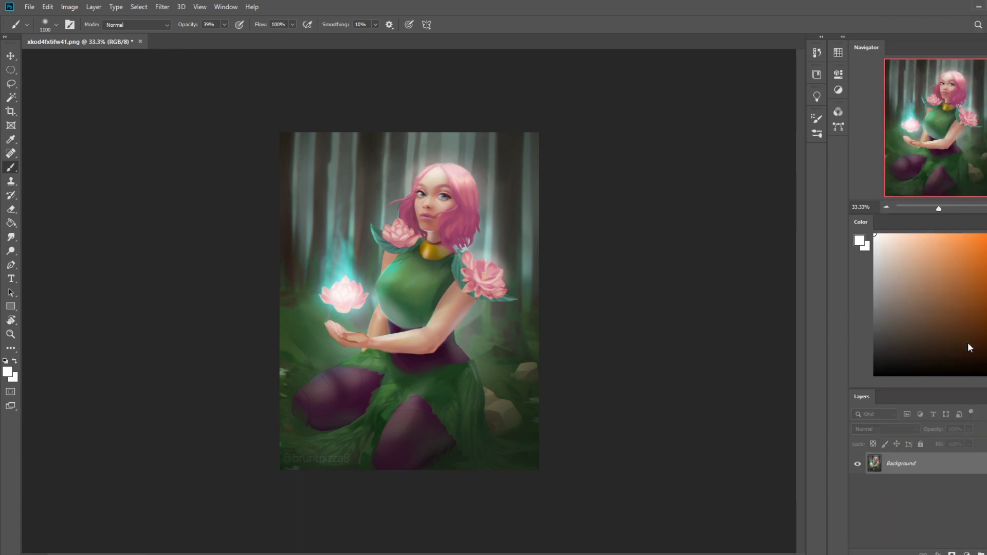
Step: Select the entire canvas and show the list of past edits
key("ctrl+a")
key("ctrl+d")
key("super+alt+d")
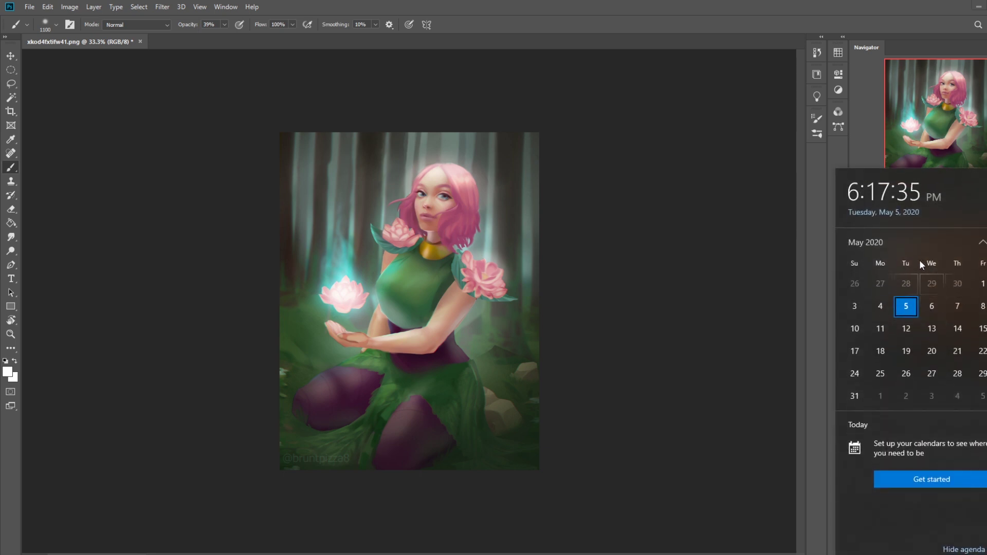
key("Escape")
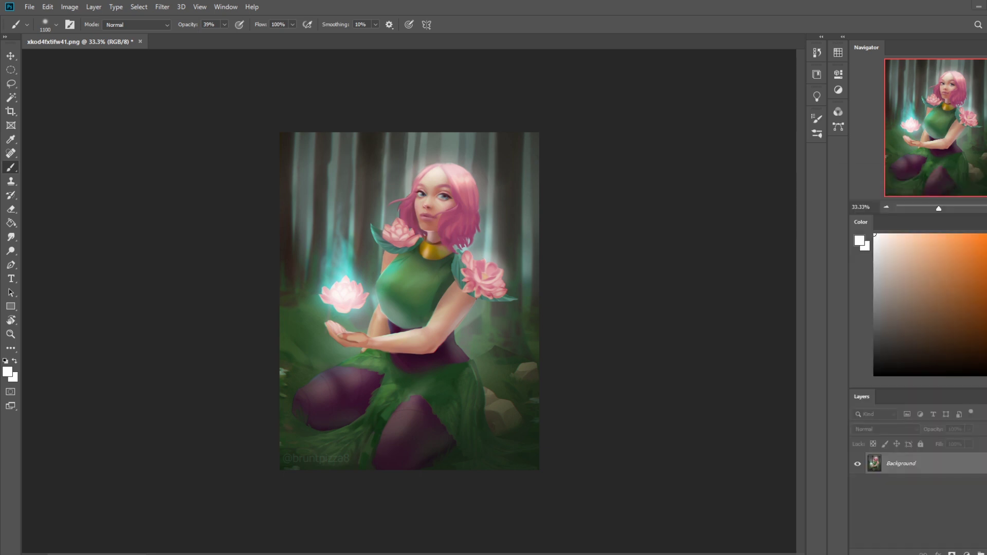
key("ctrl+a")
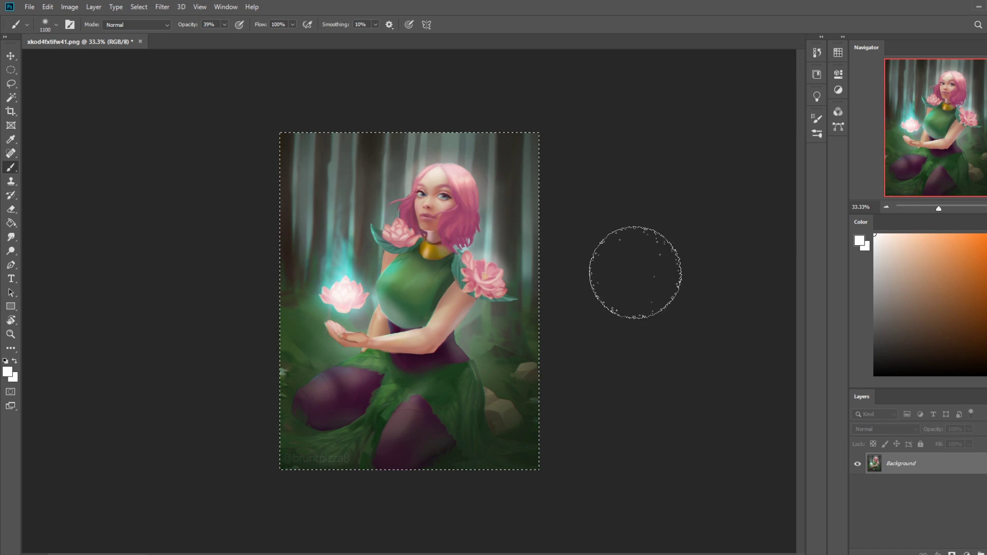
left_click(821, 52)
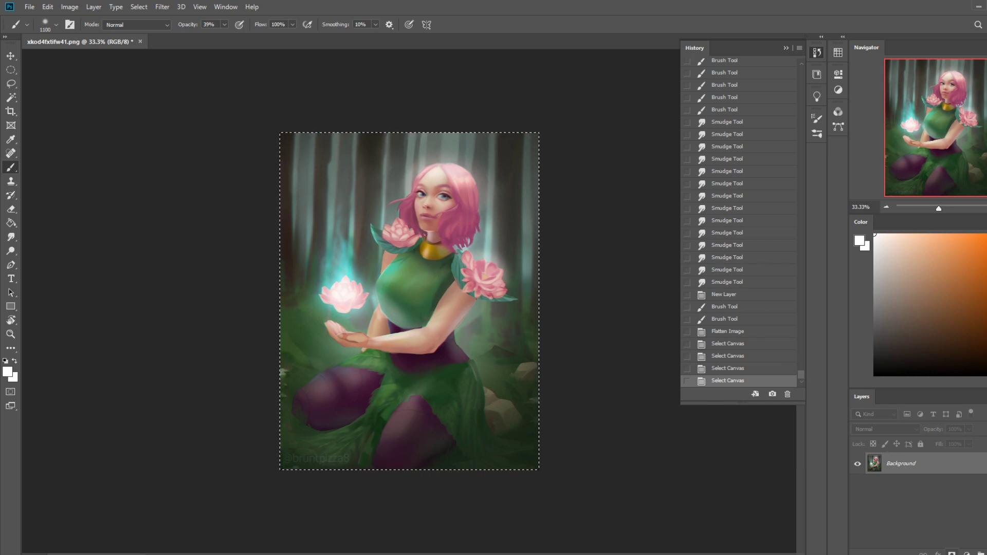
Step: Add a new layer, pick an 80 px sketching brush, sample turquoise from the lotus flame, and reduce the brush to 40 px
key("ctrl+shift+alt+n")
right_click(453, 235)
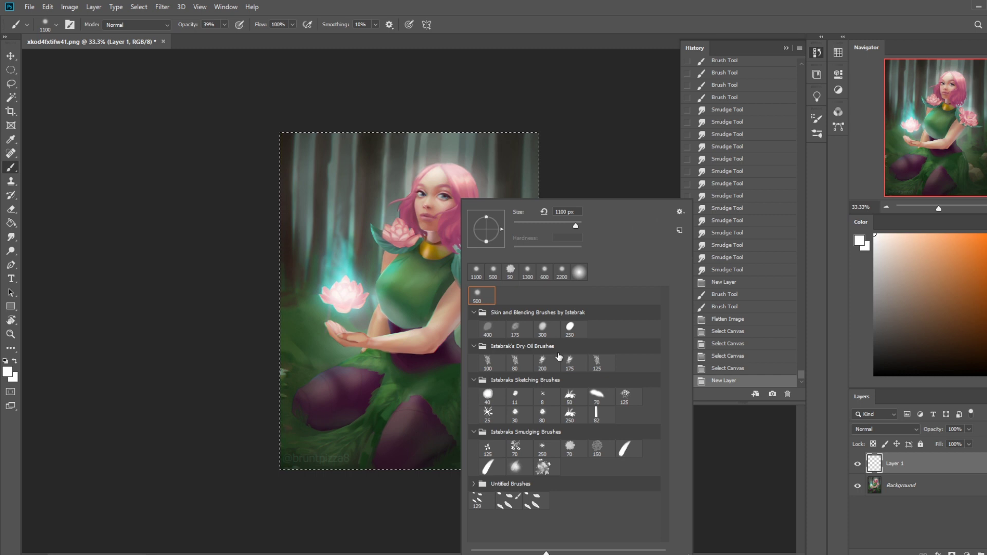
left_click(589, 153)
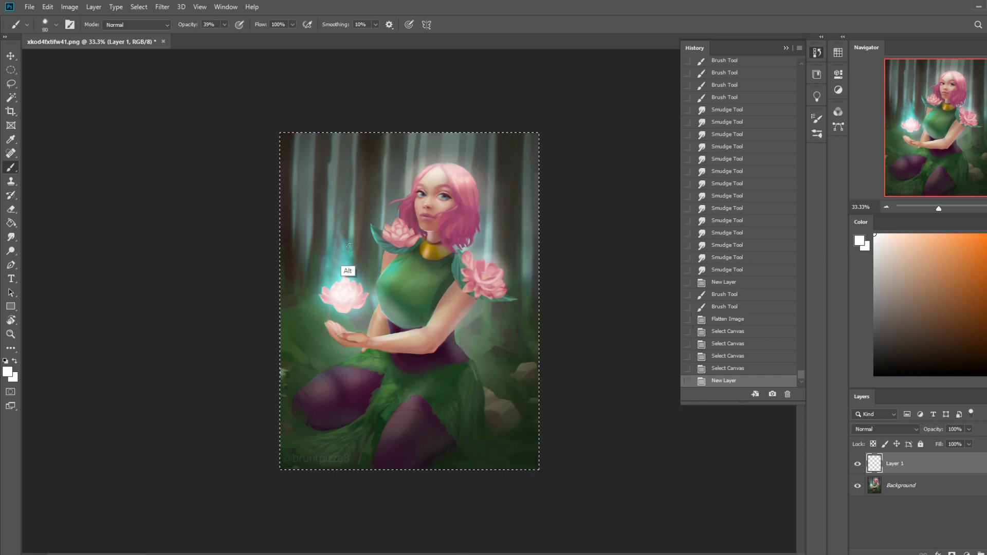
left_click(347, 265, "alt")
left_click_drag(347, 265, 335, 178)
key("bracketleft")
key("bracketleft")
key("bracketleft")
key("bracketleft")
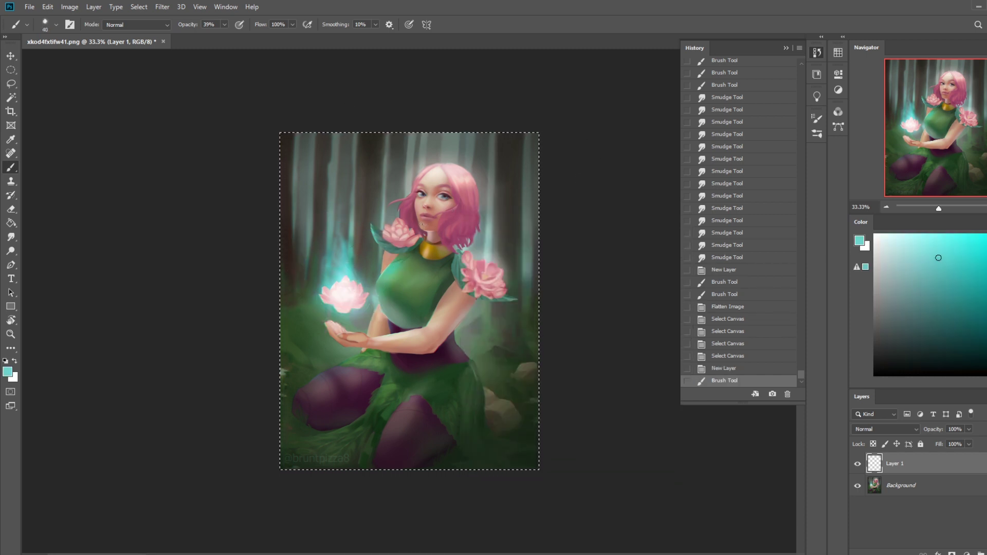
Step: Set the brush to Normal mode at 79% opacity, try turquoise strokes on the face, and undo the last two
mouse_move(452, 205)
left_mouse_down()
mouse_move(437, 211)
mouse_move(403, 196)
left_mouse_up()
left_click(146, 26)
left_click(139, 34)
left_click_drag(224, 24, 230, 38)
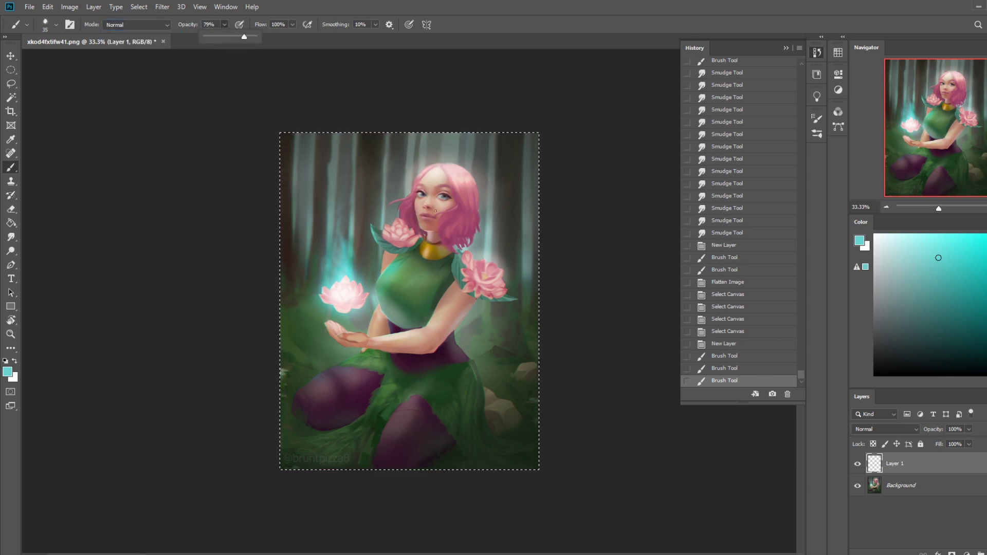
left_click_drag(433, 205, 448, 222)
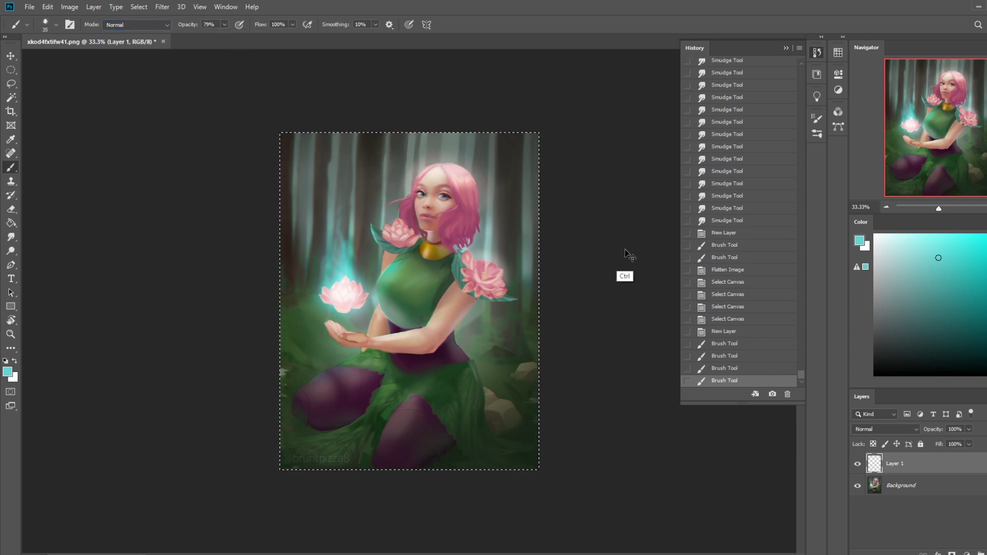
key("ctrl+z")
key("ctrl+z")
Step: Choose a lighter turquoise and paint small rim-light strokes along the flame-facing edge of the jaw on Layer 1
left_click(922, 237)
key("bracketleft")
key("bracketleft")
key("bracketleft")
left_click_drag(419, 225, 419, 220)
key("bracketright")
key("bracketright")
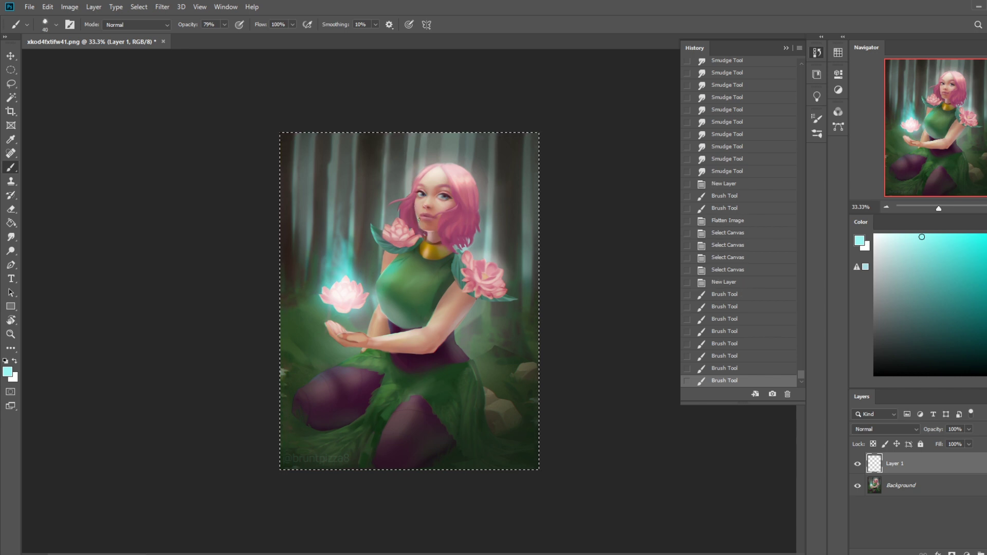
Step: Build up the light turquoise rim light along the cheek and chin with the brush enlarged to about 90 px
key("bracketright")
key("bracketright")
key("bracketright")
key("bracketright")
key("bracketright")
key("bracketright")
mouse_move(420, 223)
left_mouse_down()
mouse_move(427, 231)
mouse_move(421, 227)
left_mouse_up()
key("bracketleft")
mouse_move(417, 217)
left_mouse_down()
mouse_move(414, 207)
mouse_move(421, 226)
left_mouse_up()
key("e")
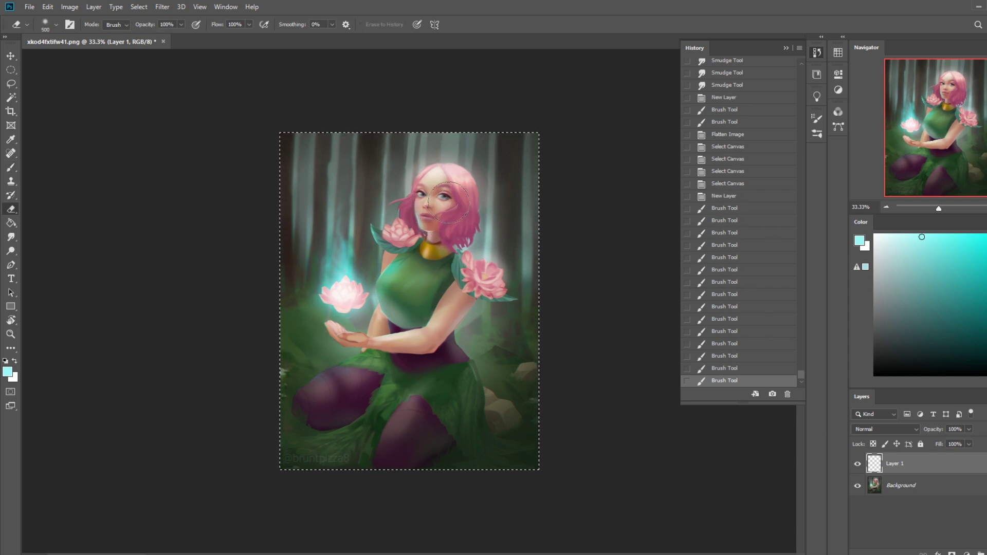
key("b")
left_click_drag(425, 231, 426, 232)
Step: Soften the new turquoise light on the face with the soft 500 px eraser
key("e")
right_click(462, 197)
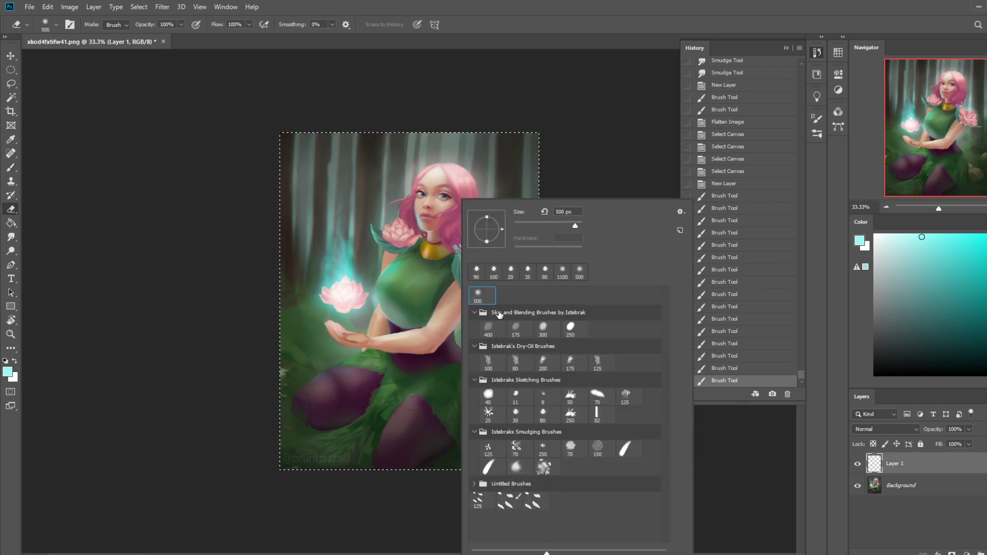
left_click(573, 187)
scroll(440, 217, "up", 5)
left_click(410, 157)
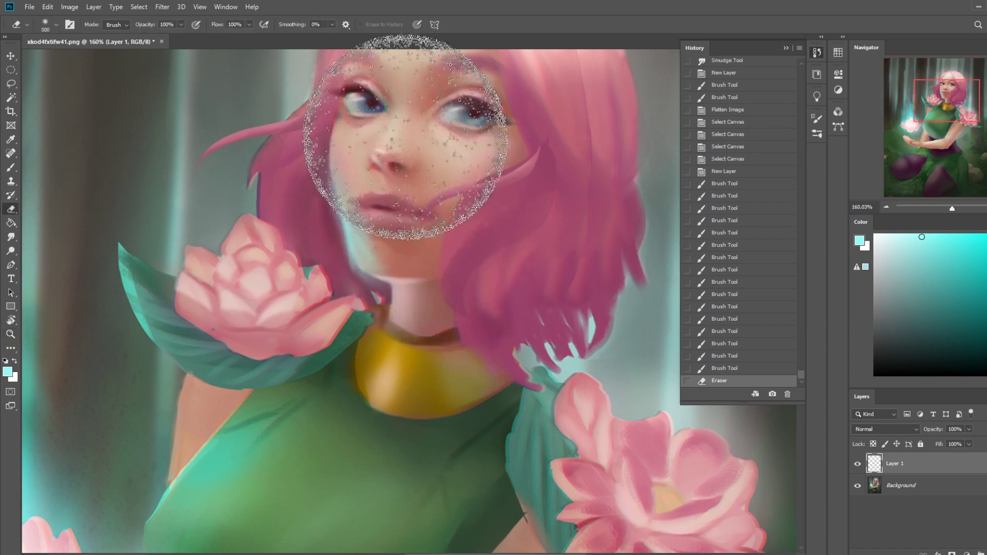
Step: Blend the turquoise rim light up along the jaw and cheek with the Smudge tool reduced to 20 px
left_click(11, 238)
key("bracketleft")
key("bracketleft")
key("bracketleft")
left_click_drag(353, 245, 354, 173)
Step: Switch the eraser to the 80 px dry-oil brush, erase turquoise spill beside the cheek, and reduce the eraser size
key("e")
right_click(459, 211)
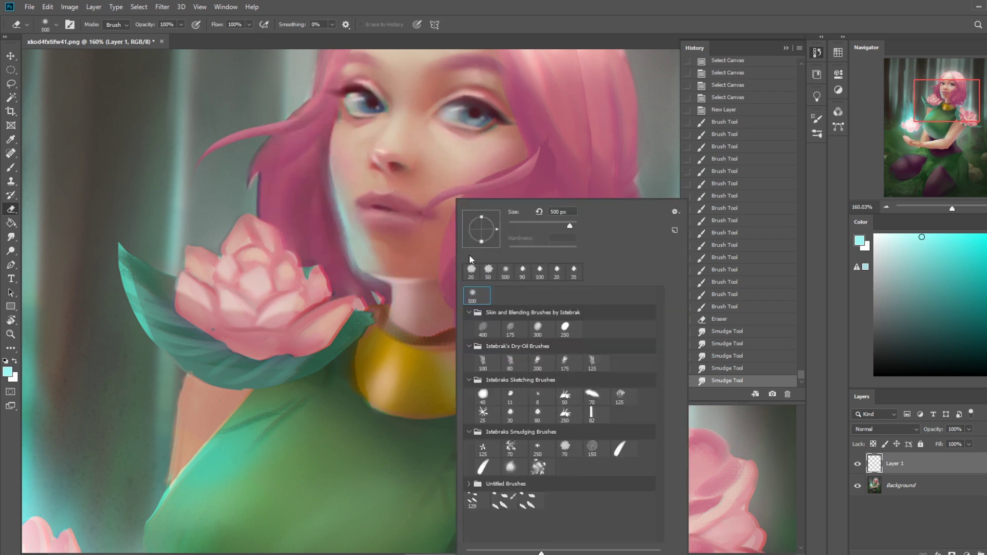
double_click(510, 362)
left_click_drag(358, 195, 334, 194)
key("bracketleft")
key("bracketleft")
key("bracketleft")
key("bracketleft")
key("bracketleft")
Step: Trim the turquoise rim light into a thin line along the cheek and jaw with short eraser strokes, reducing the eraser to 15 px
left_click_drag(329, 228, 331, 239)
left_click_drag(332, 175, 344, 265)
left_click_drag(334, 239, 340, 255)
mouse_move(321, 195)
left_mouse_down()
mouse_move(368, 291)
mouse_move(391, 299)
left_mouse_up()
mouse_move(396, 277)
left_mouse_down()
mouse_move(405, 286)
mouse_move(373, 228)
mouse_move(378, 267)
mouse_move(378, 242)
left_mouse_up()
left_click_drag(375, 236, 380, 267)
left_click_drag(371, 226, 379, 262)
mouse_move(378, 257)
left_mouse_down()
mouse_move(381, 280)
mouse_move(363, 228)
mouse_move(369, 278)
mouse_move(366, 265)
left_mouse_up()
key("bracketleft")
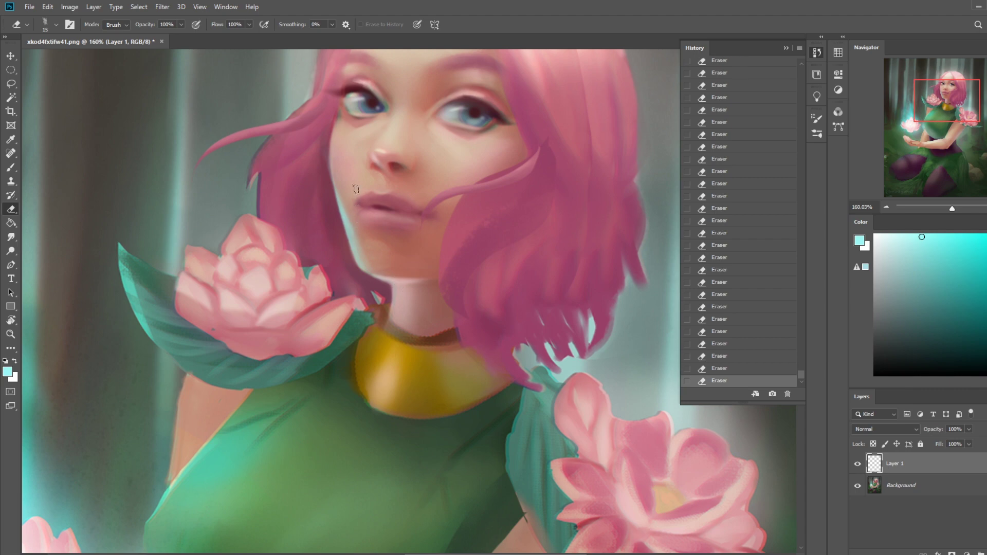
Step: Try a different Fill opacity for Layer 1 and return it to 100%
key("ctrl+minus")
key("ctrl+minus")
key("ctrl+minus")
key("ctrl+minus")
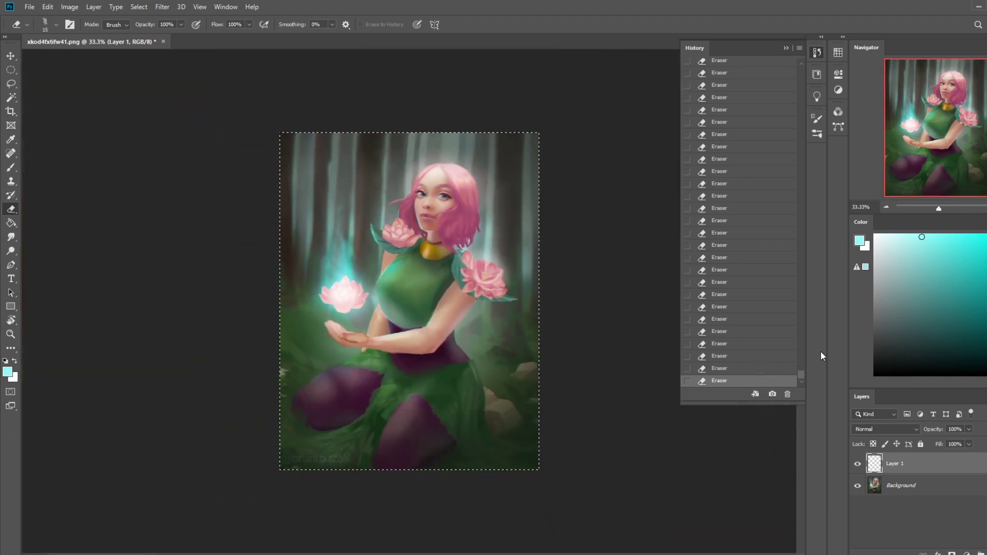
left_click(969, 445)
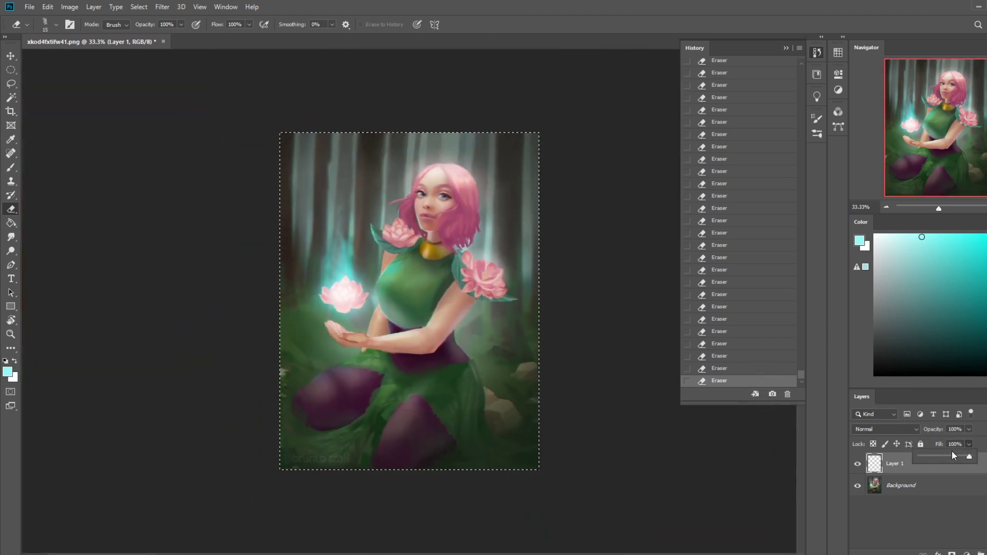
left_click_drag(953, 456, 984, 463)
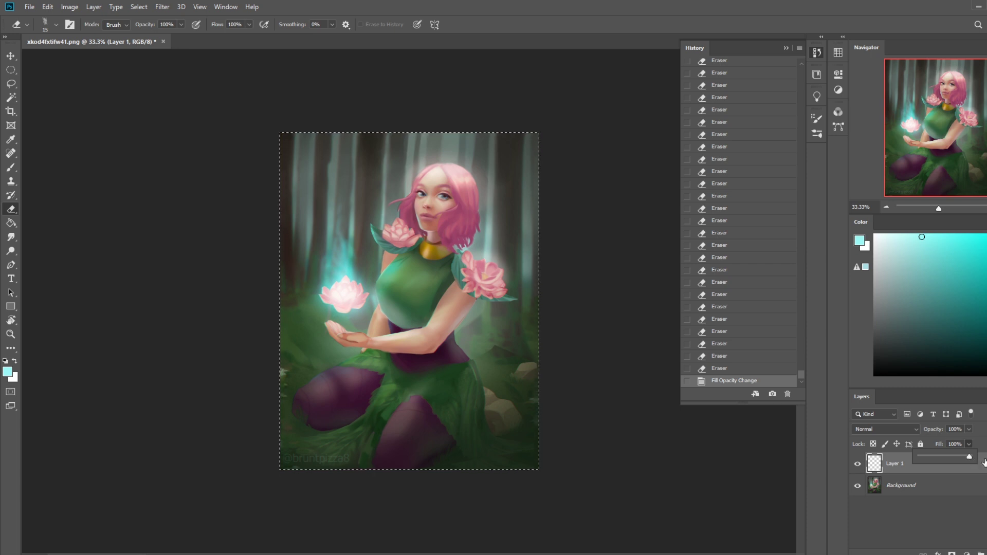
Step: Hide the edit history and smudge the rim light on the lower face with the 20 px Smudge tool at 11% strength
left_click(786, 47)
key("b")
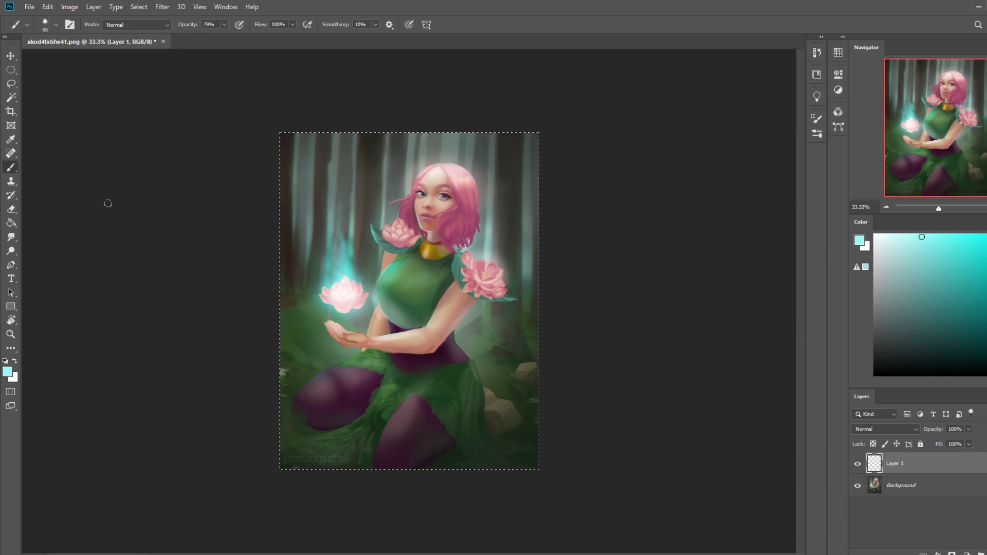
left_click(11, 237)
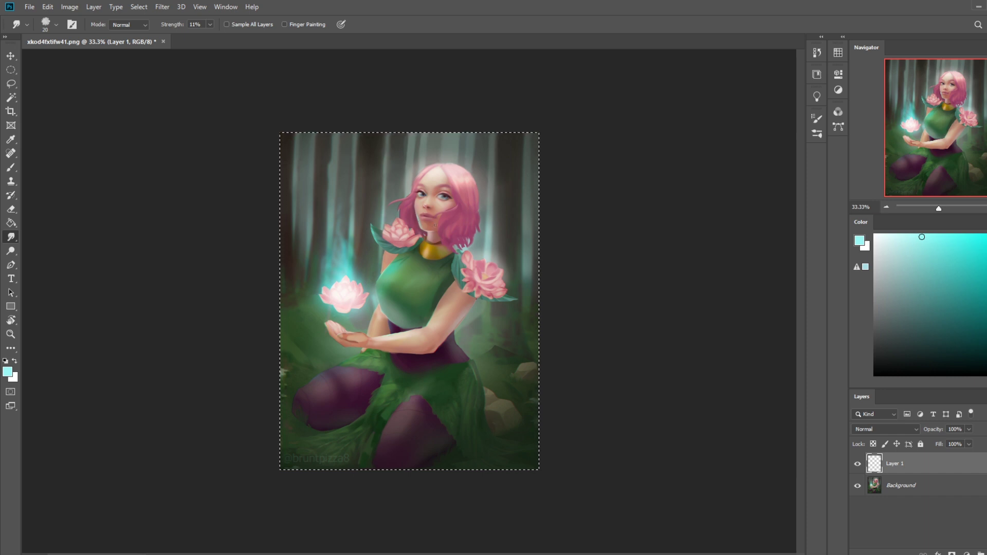
Step: Erase leftover rim light around the face with the 15 px eraser and the soft 500 px eraser
key("e")
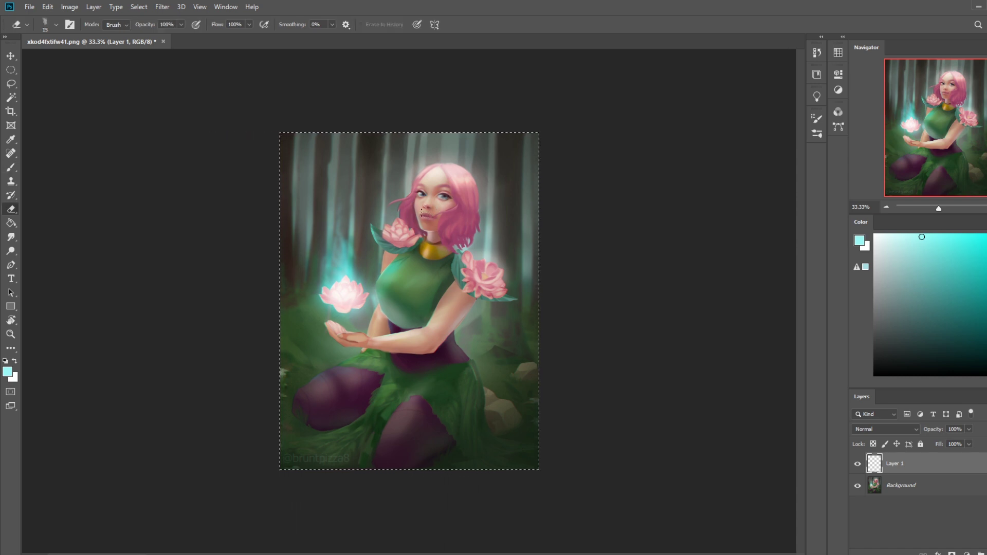
right_click(461, 230)
left_click(486, 297)
key("Return")
Step: Flatten the image again and copy the whole canvas
right_click(927, 468)
left_click(905, 426)
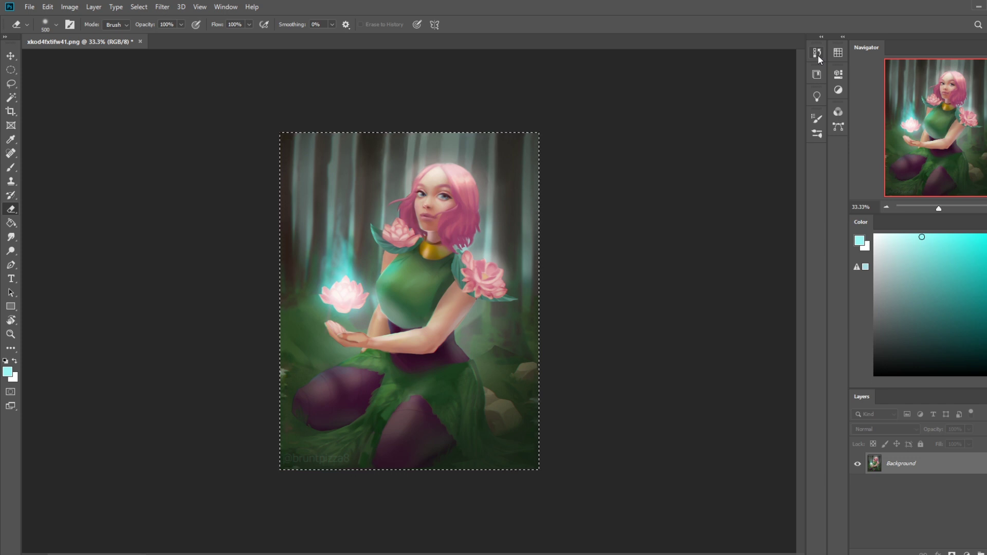
Step: Revert the document to its original opened state from the history and paste the finished painting above it as a new layer
left_click(814, 53)
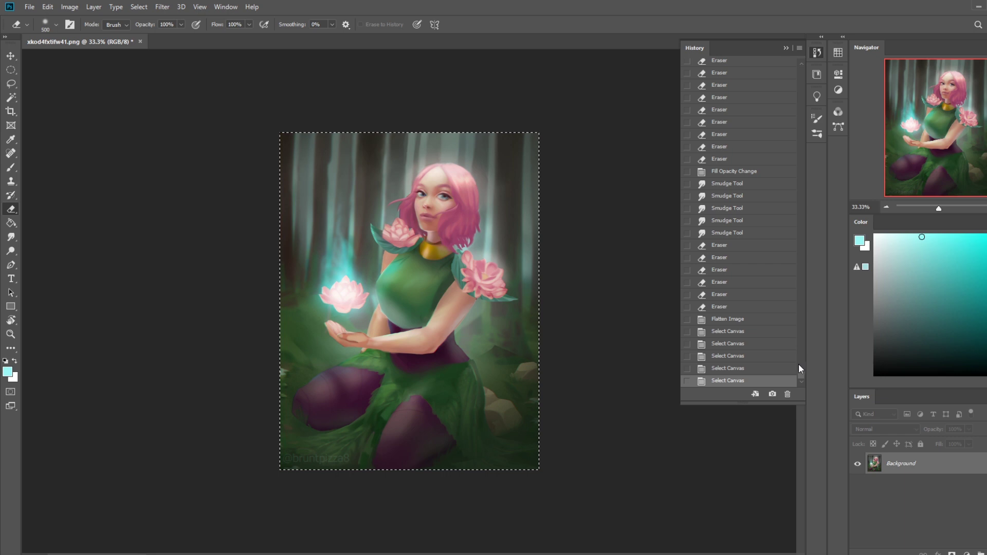
left_click_drag(801, 374, 813, 63)
left_click(755, 70)
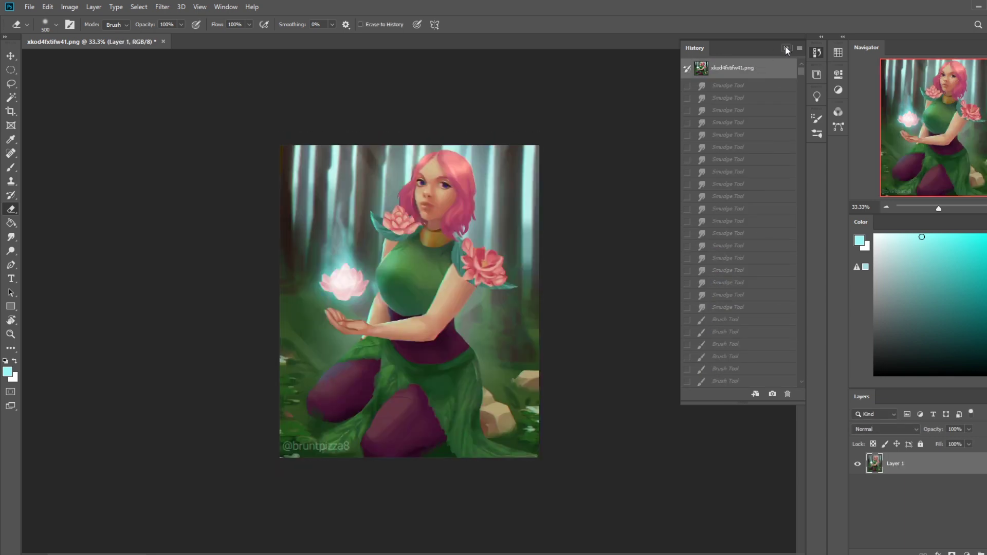
left_click(786, 48)
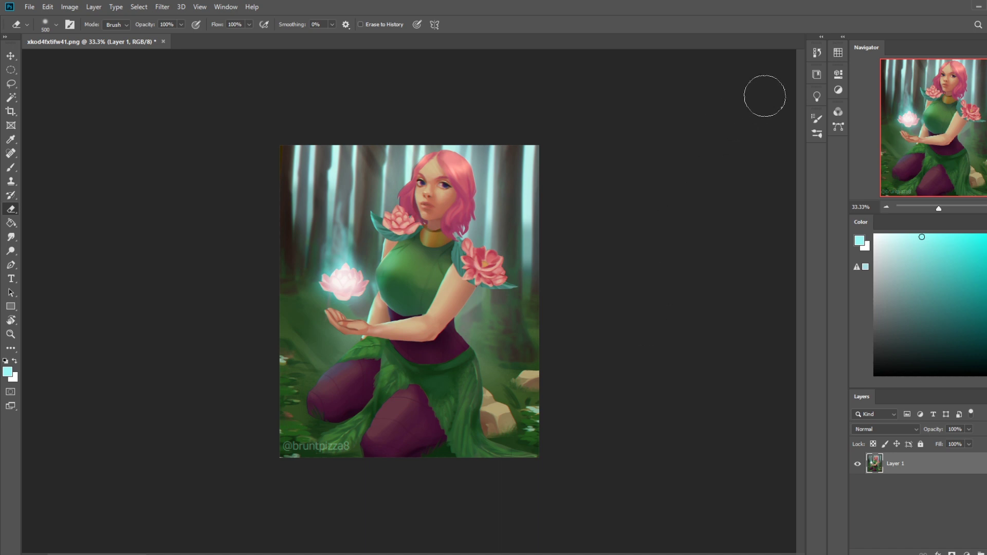
key("ctrl+v")
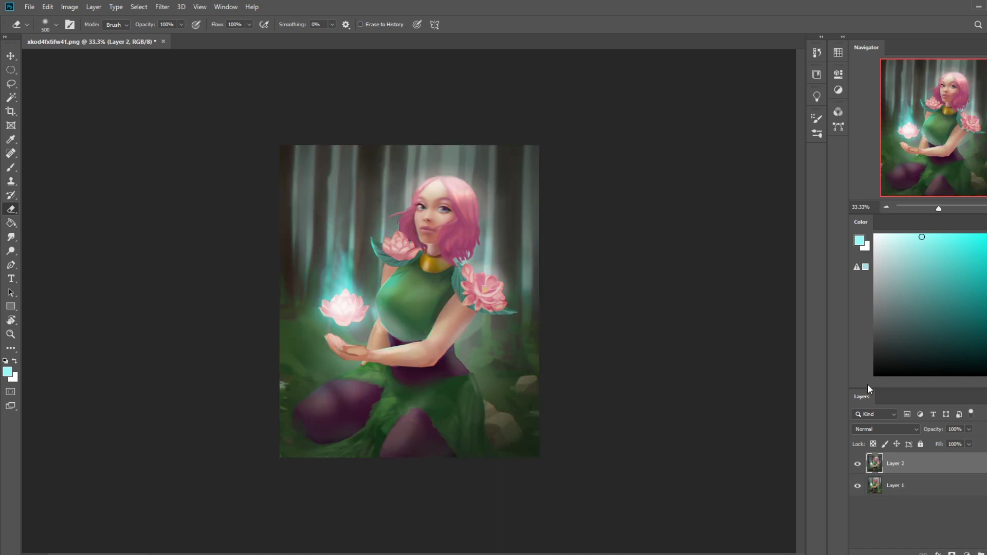
Step: Align the pasted painting over the original and extend the canvas beyond the top right corner to reveal the cut-off areas
key("v")
mouse_move(412, 314)
left_mouse_down()
mouse_move(422, 266)
mouse_move(411, 286)
left_mouse_up()
key("c")
left_click_drag(538, 148, 581, 87)
key("Return")
left_click(858, 463)
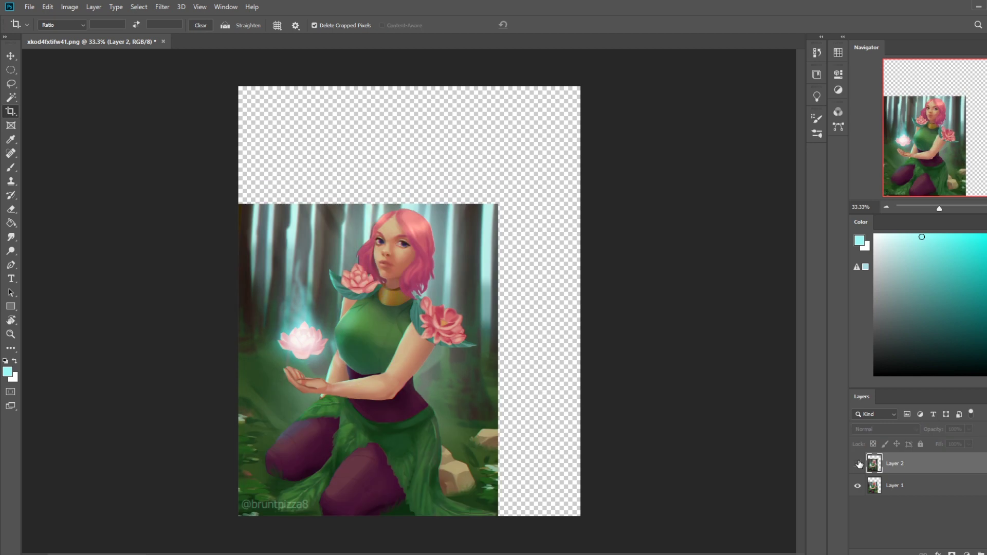
left_click(858, 464)
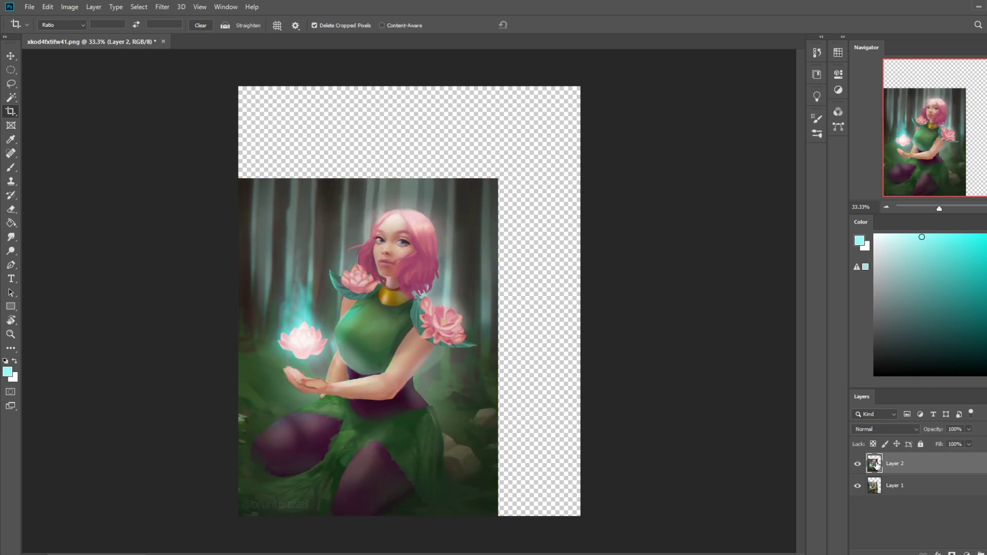
Step: Crop the canvas to the edges of the finished painting on Layer 2 and check it against the original
key("v")
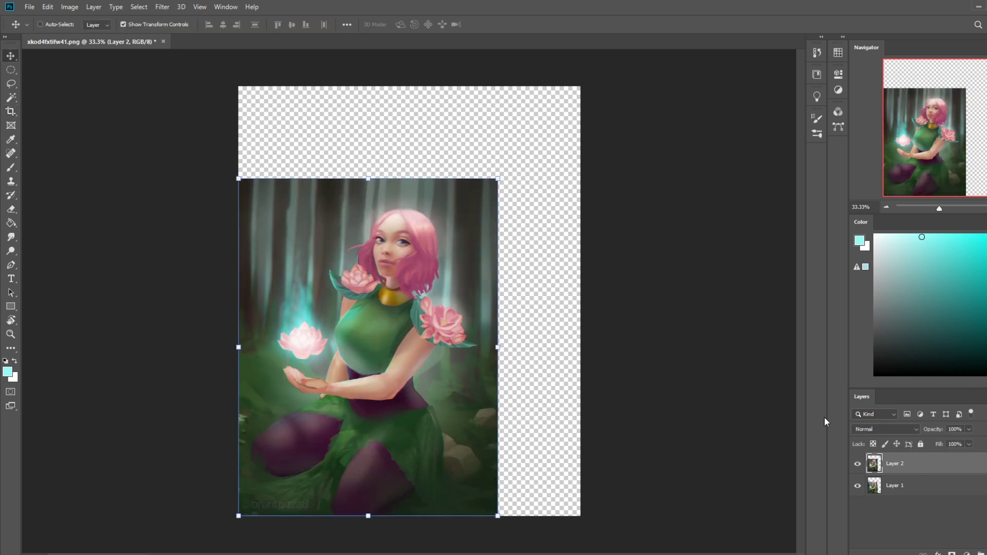
key("c")
left_click_drag(581, 302, 542, 302)
left_click_drag(410, 86, 412, 133)
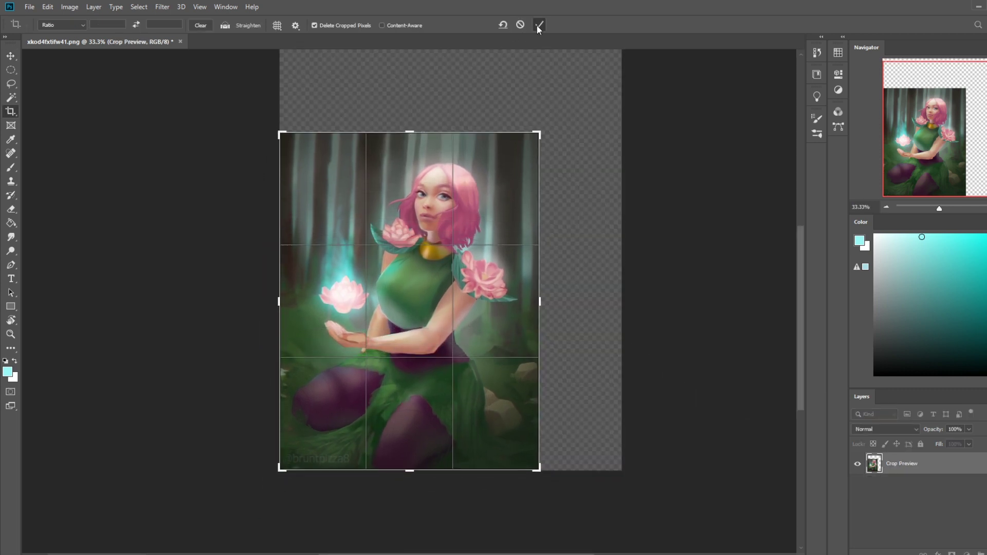
left_click(537, 26)
left_click(854, 465)
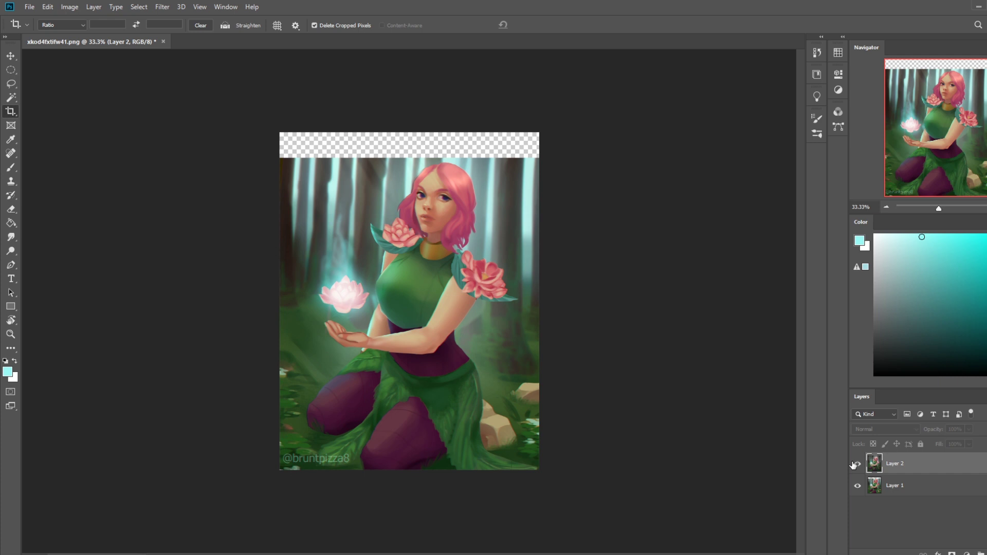
left_click(856, 464)
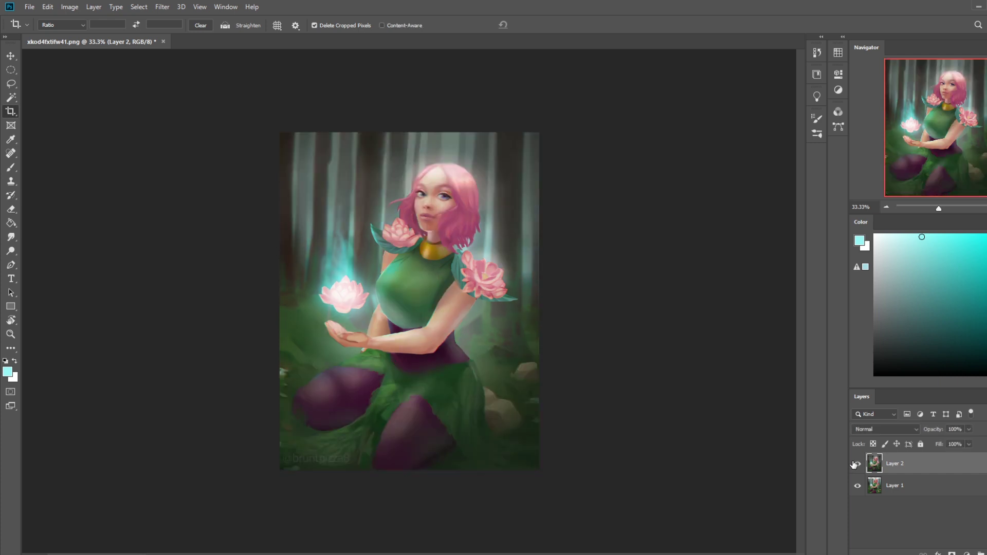
Step: Compare the finished painting with the original by hiding and showing Layer 2 at 50% and 33.3% zoom
key("ctrl+plus")
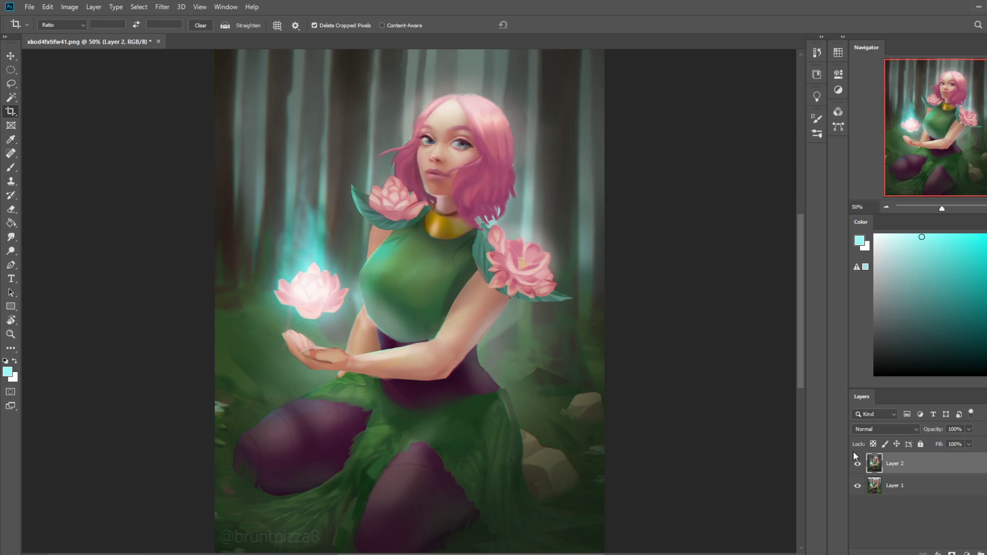
left_click(858, 465)
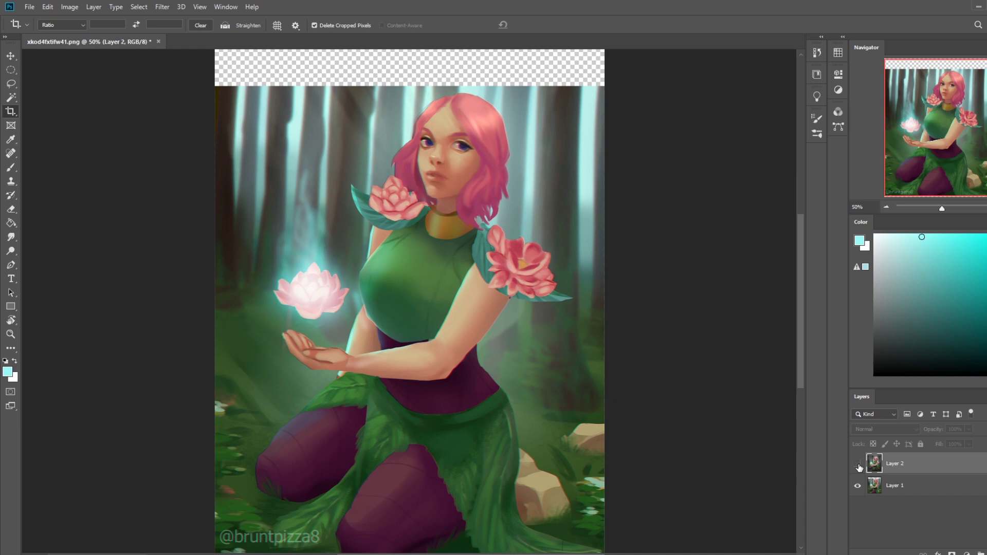
left_click(857, 464)
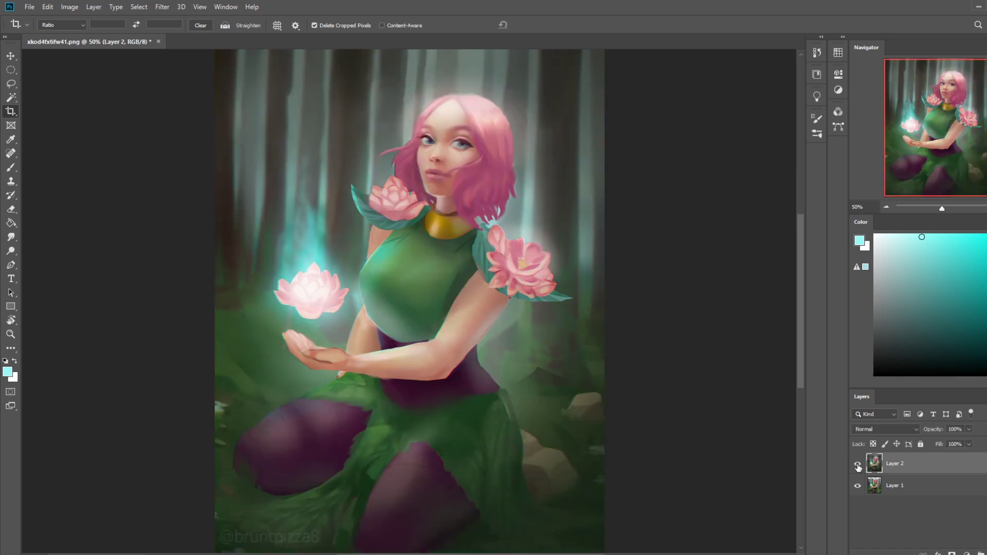
left_click(857, 465)
left_click(858, 466)
key("ctrl+minus")
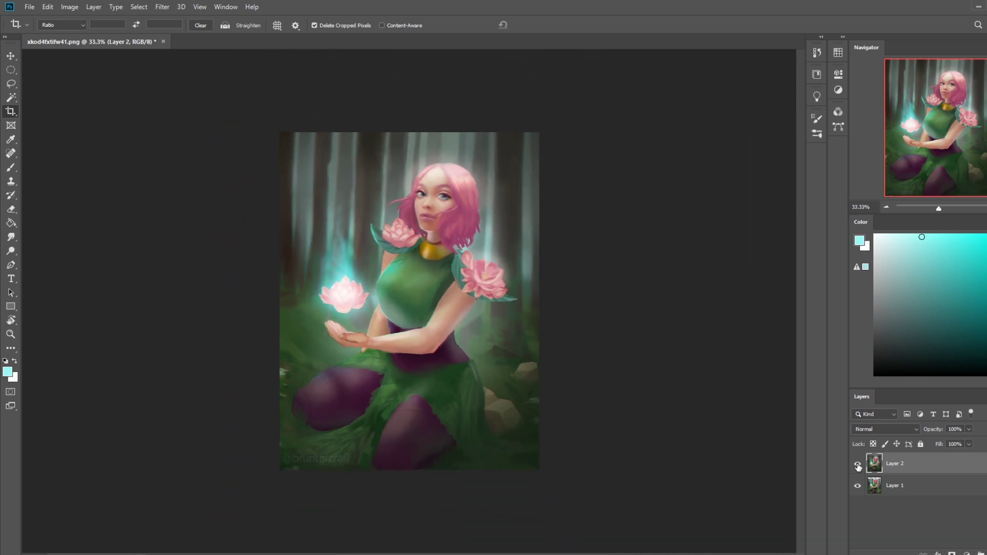
left_click(857, 464)
left_click(858, 465)
Step: Sample the dark purple of the corset, pick the soft 500 px brush preset and enlarge it to 700 px
key("b")
left_click(419, 358, "alt")
right_click(386, 324)
left_click(404, 294)
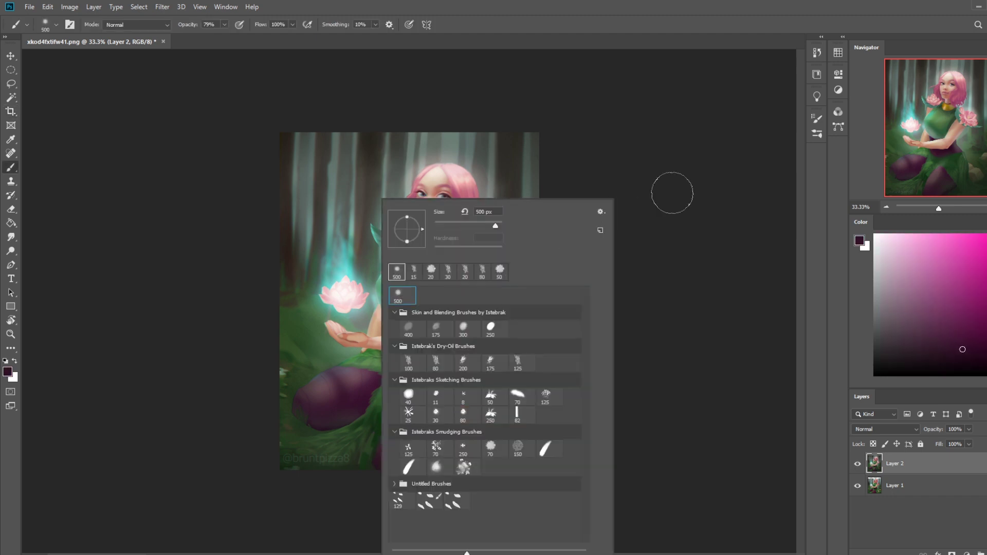
left_click(355, 401)
key("bracketright")
key("bracketright")
key("bracketright")
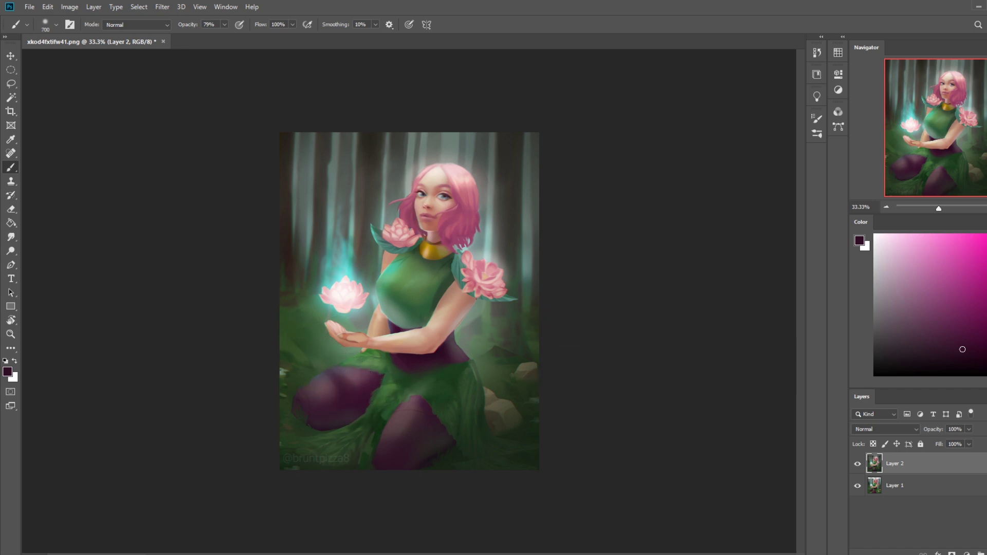
Step: Toggle the visibility of Layer 2 repeatedly to compare the lighting and values of the repaint with the original
left_click(858, 464)
left_click(858, 465)
left_click(858, 464)
left_click(859, 464)
left_click(859, 465)
left_click(859, 464)
left_click(858, 464)
left_click(858, 465)
left_click(858, 464)
left_click(858, 464)
left_click(858, 464)
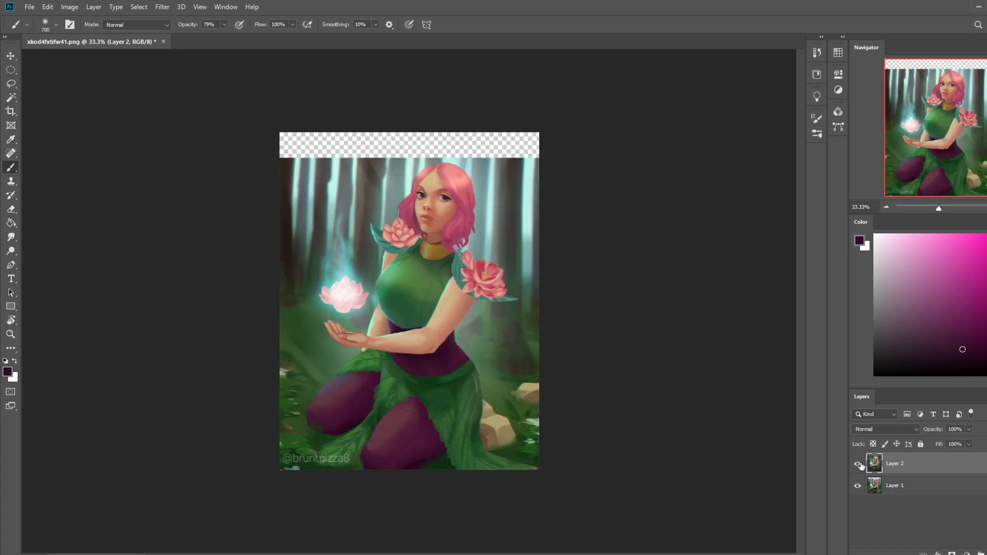
left_click(858, 464)
left_click(858, 465)
left_click(858, 464)
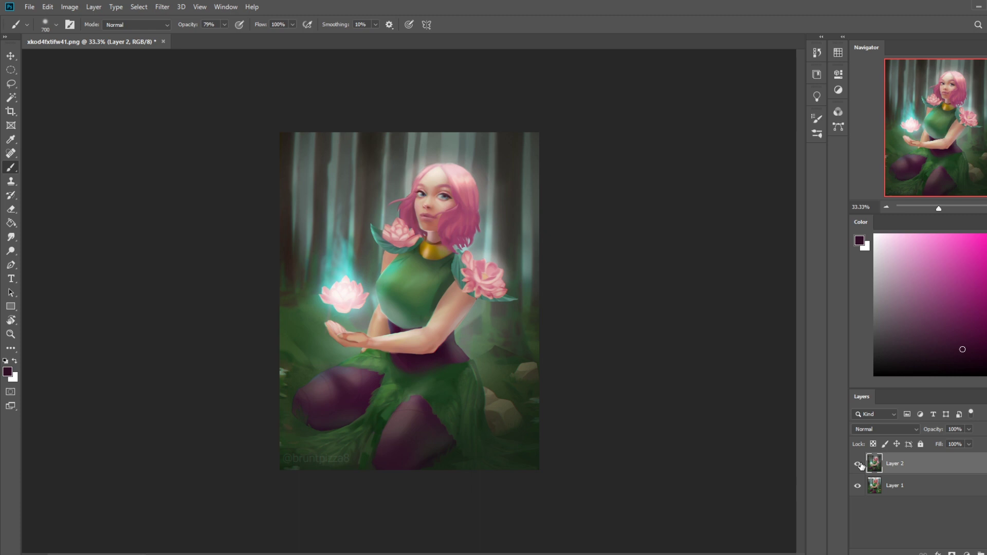
left_click(858, 464)
left_click(858, 464)
left_click(11, 237)
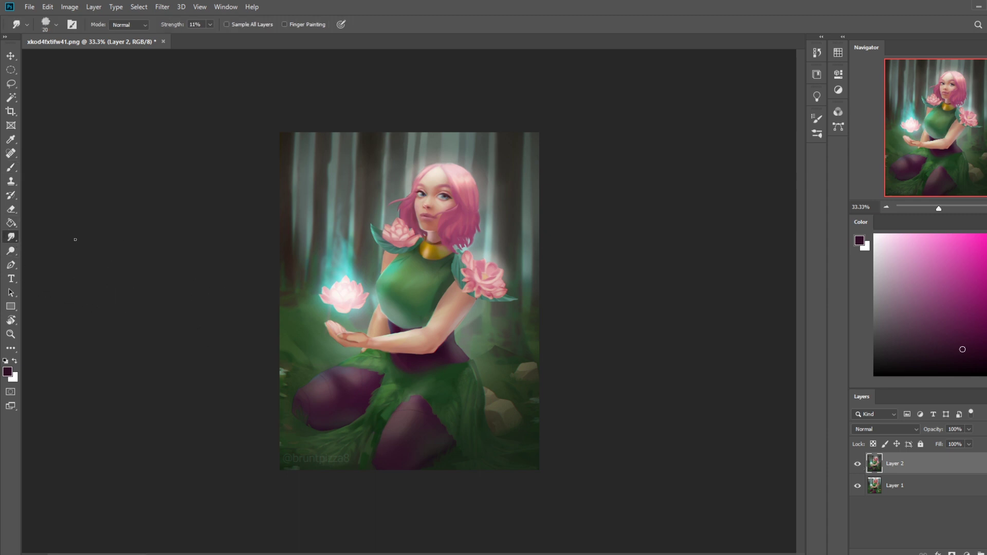
key("bracketright")
key("bracketright")
key("bracketright")
Step: Add a new layer above Layer 2 and set the soft brush to light grey, 1100 px and 29% opacity
left_click(980, 552)
key("b")
right_click(476, 200)
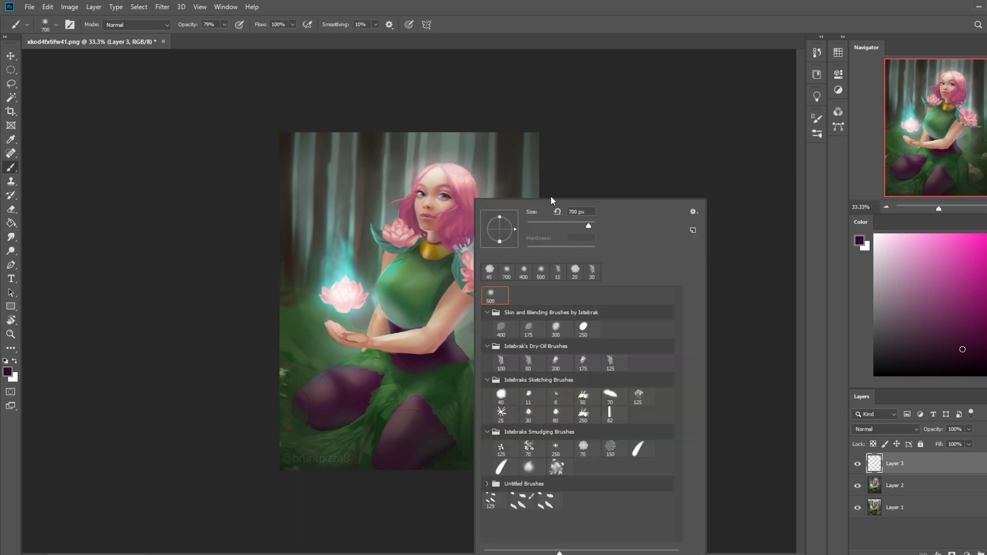
key("Escape")
left_click(485, 264, "alt")
key("bracketright")
key("bracketright")
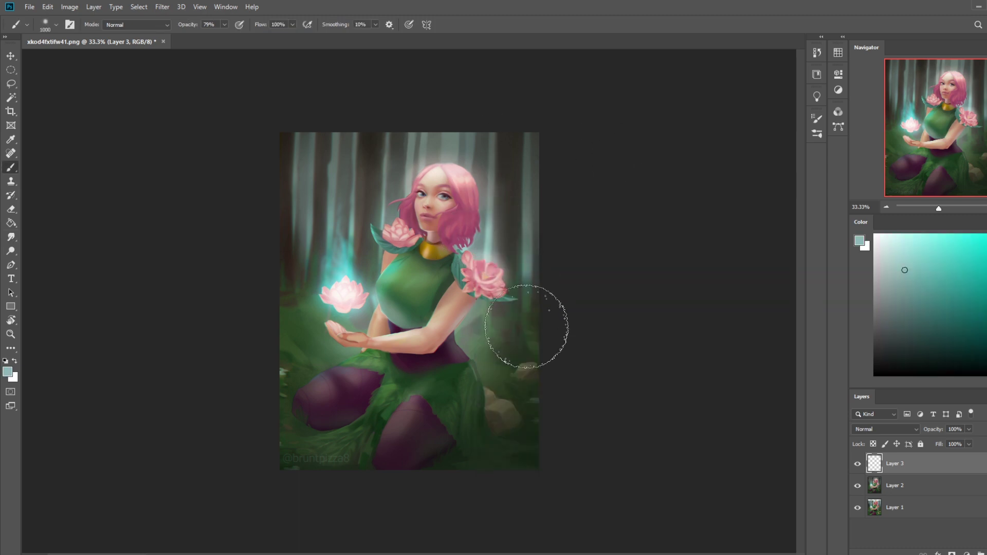
key("bracketright")
key("bracketright")
left_click(225, 24)
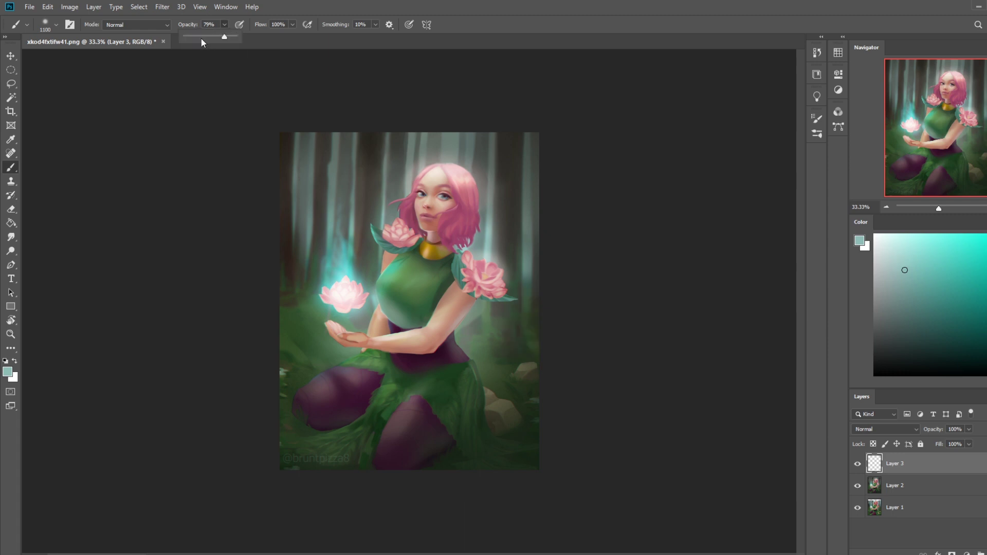
left_click(874, 258)
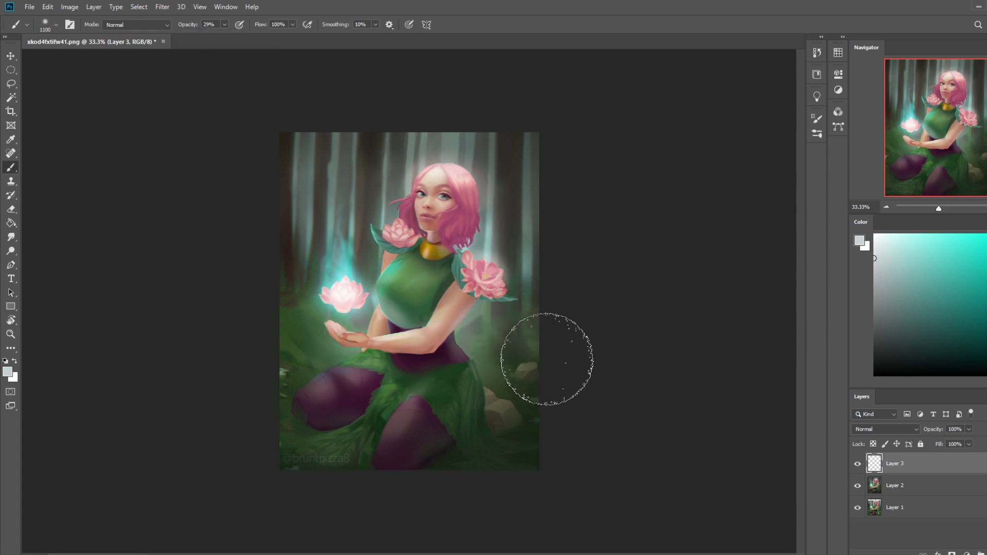
Step: Brush light-grey mist over the lower right ground and left forest edge, undoing the lower left stroke, and enlarge the brush to 1700 px
mouse_move(513, 366)
left_mouse_down()
mouse_move(491, 351)
mouse_move(535, 349)
mouse_move(512, 358)
mouse_move(548, 414)
mouse_move(499, 459)
mouse_move(527, 442)
mouse_move(519, 469)
mouse_move(414, 507)
mouse_move(523, 479)
mouse_move(592, 388)
left_mouse_up()
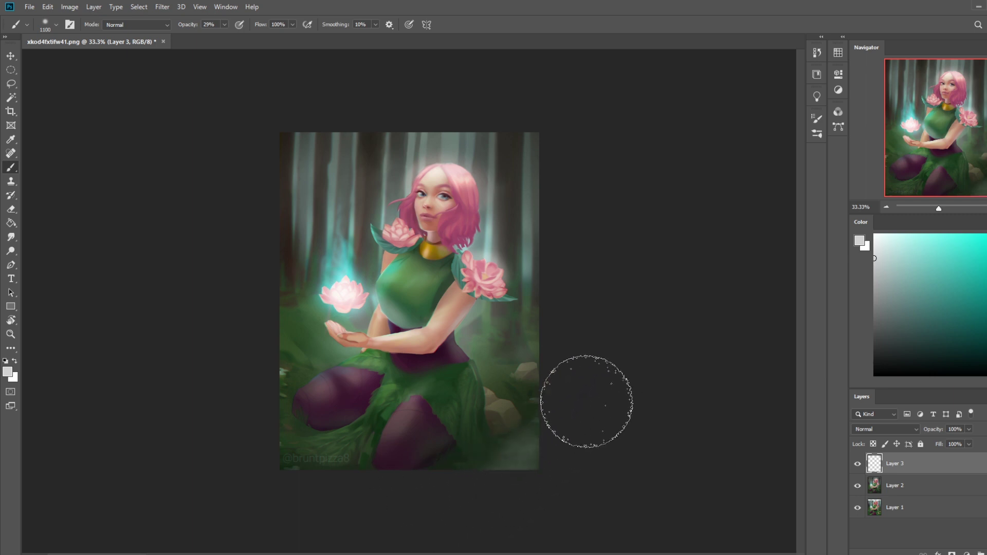
mouse_move(315, 401)
left_mouse_down()
mouse_move(363, 498)
mouse_move(256, 447)
mouse_move(329, 504)
left_mouse_up()
key("ctrl+z")
left_click_drag(229, 273, 289, 347)
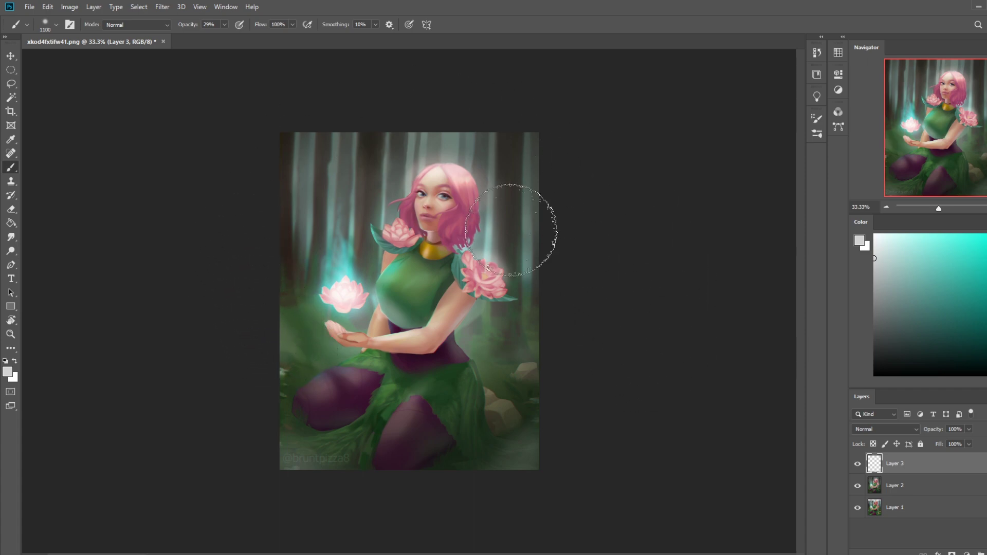
key("bracketright")
key("bracketright")
key("bracketright")
key("bracketright")
key("bracketright")
key("bracketright")
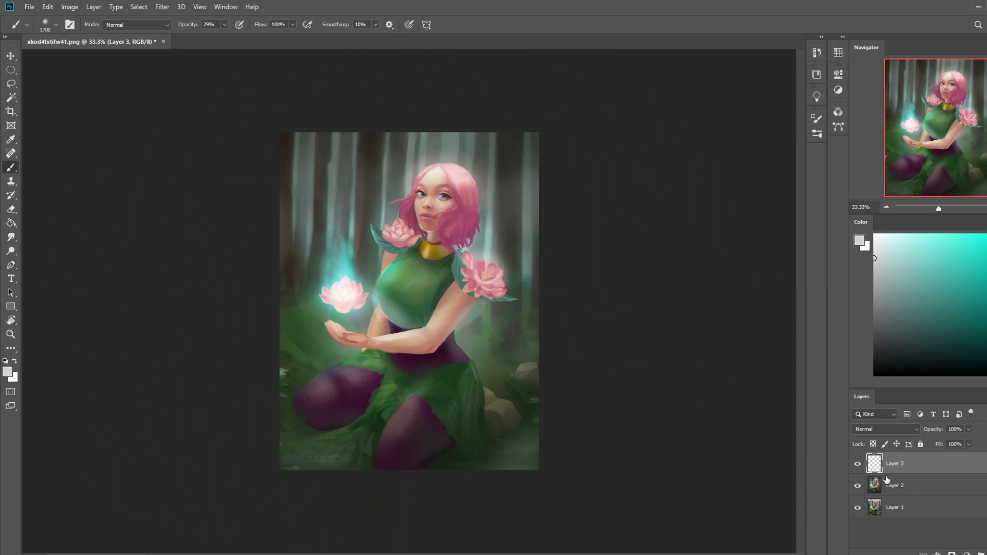
Step: Check the mist on Layer 3 by hiding and showing it, and reduce the layer's fill to 71%
left_click(857, 464)
left_click(858, 464)
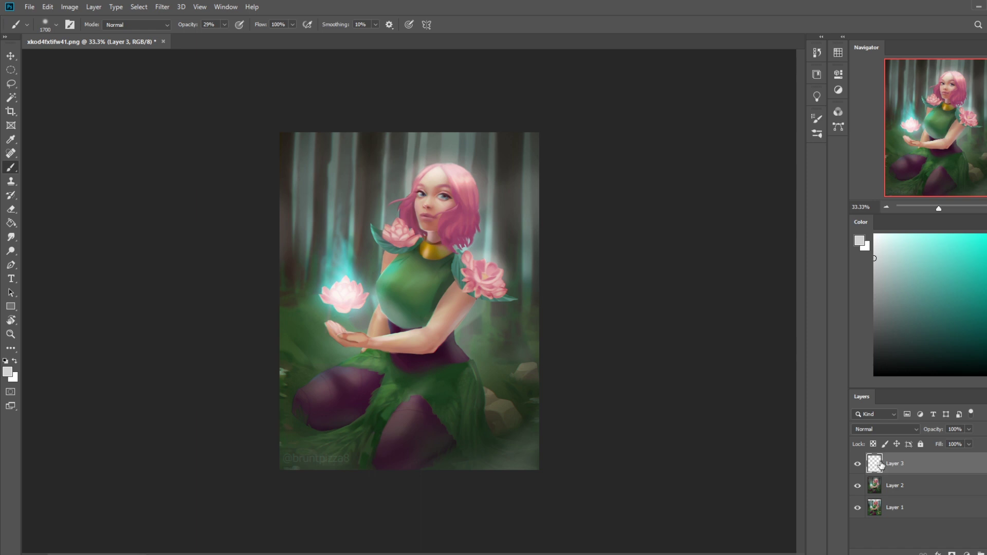
left_click(858, 464)
left_click(858, 464)
left_click(858, 464)
left_click(859, 465)
left_click(970, 444)
left_click(954, 456)
Step: Compare the misted painting with the original and with the mist-free version by toggling Layers 3 and 2
left_click(857, 464)
left_click(858, 486)
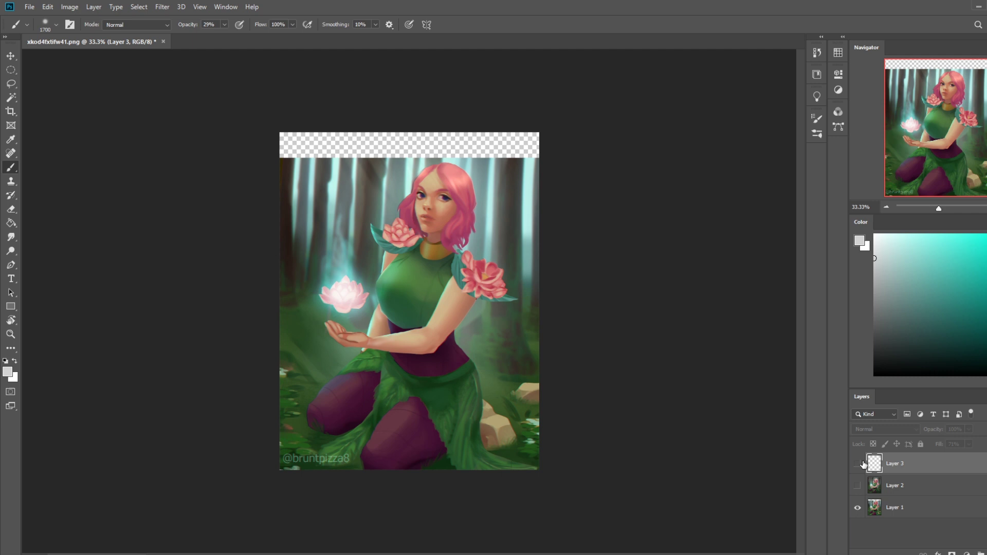
left_click(858, 465)
left_click(857, 481)
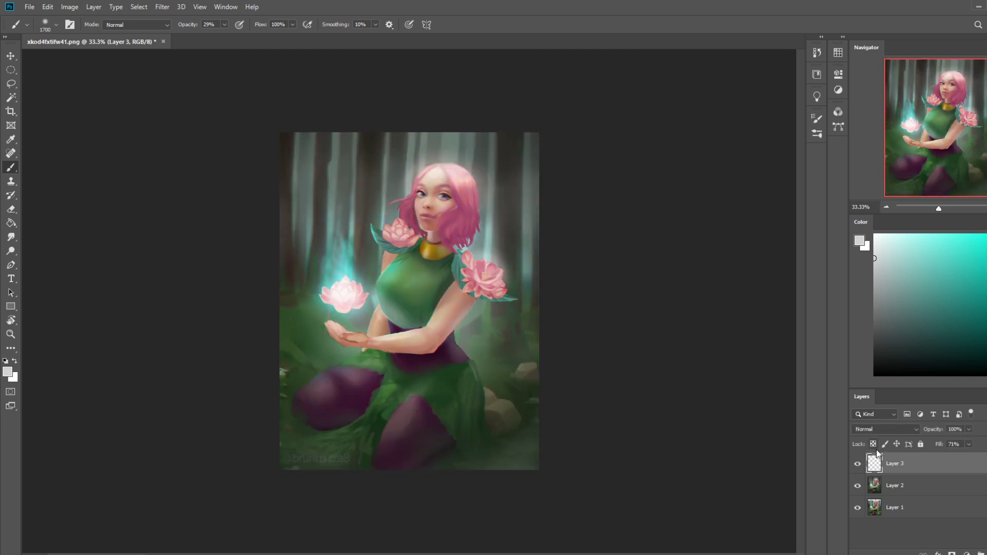
left_click(857, 464)
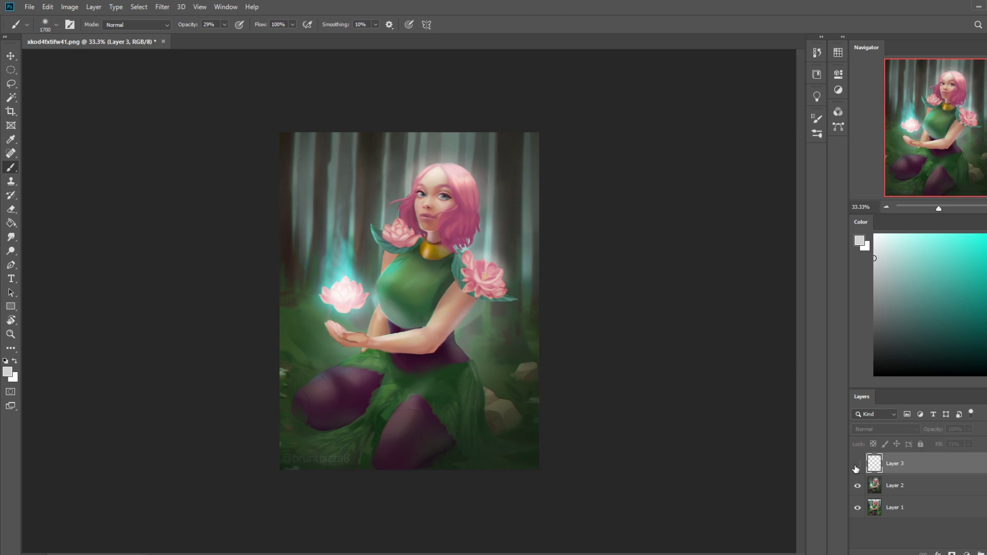
left_click(854, 479)
left_click(856, 472)
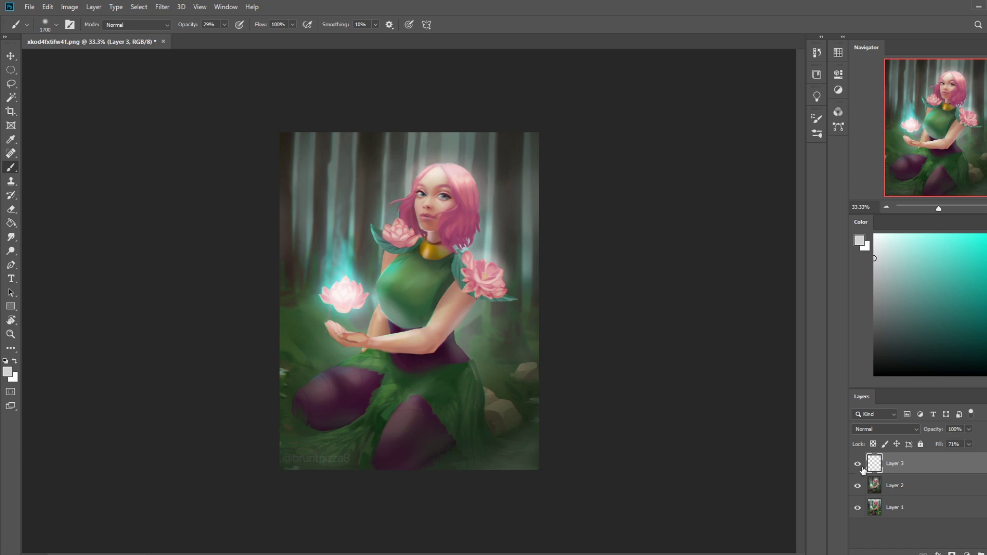
left_click(856, 470)
left_click(857, 472)
left_click(857, 466)
left_click(858, 467)
left_click(857, 465)
left_click(858, 466)
Step: Flatten the image into a single background layer
right_click(906, 465)
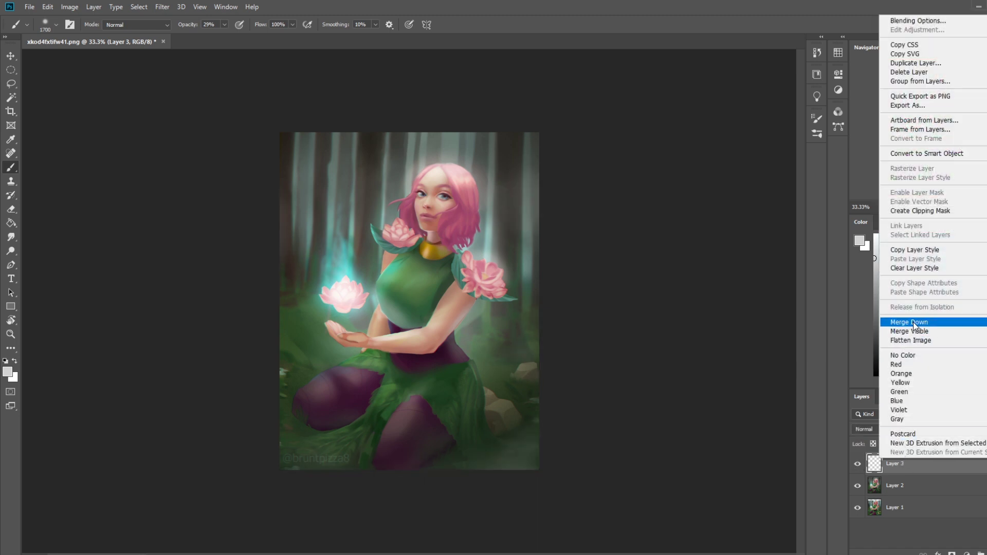
left_click(898, 342)
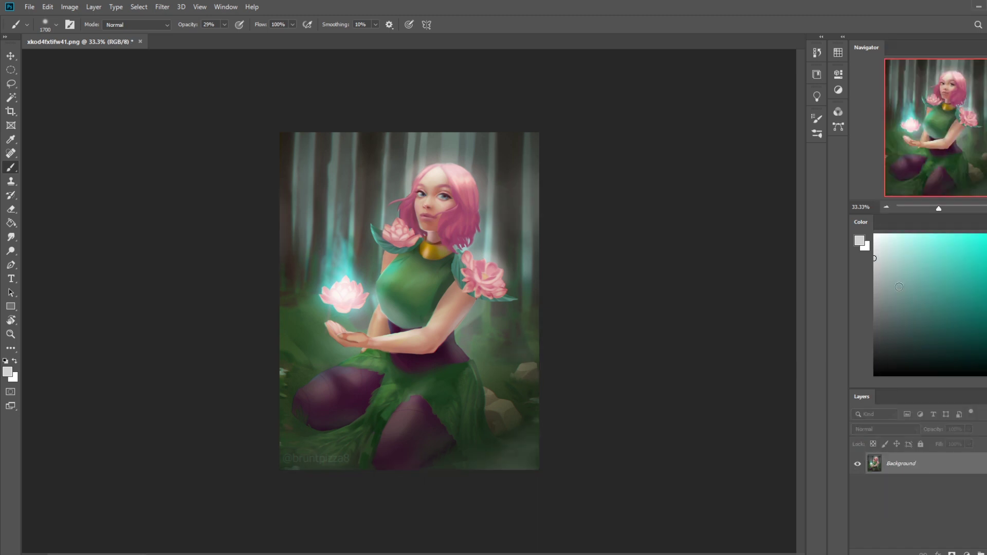
Step: Switch to the web browser, look over the istebrak.com portfolio and r/istebrak community pages, and open the site's Store page
mouse_move(102, 543)
left_click(154, 522)
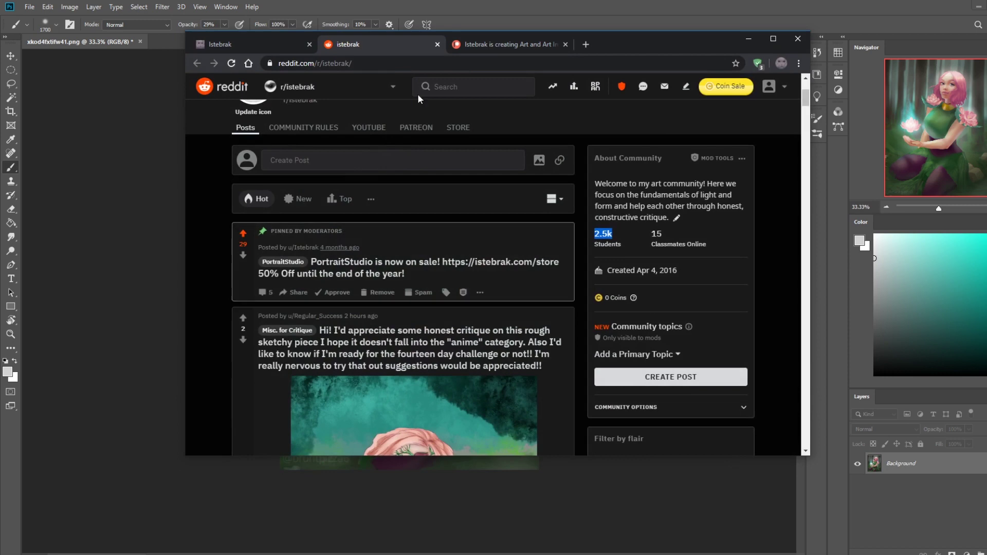
left_click(229, 47)
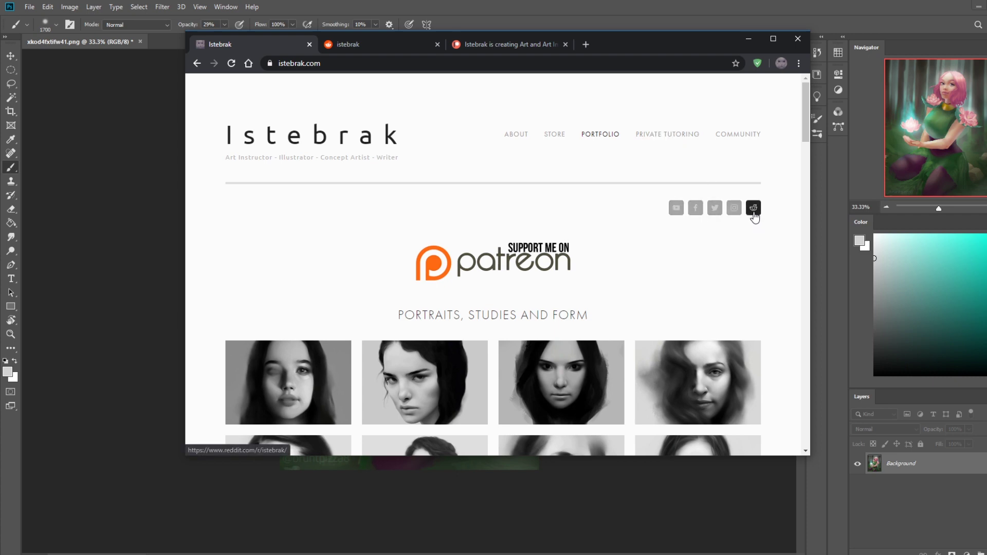
left_click(363, 44)
scroll(569, 284, "up", 3)
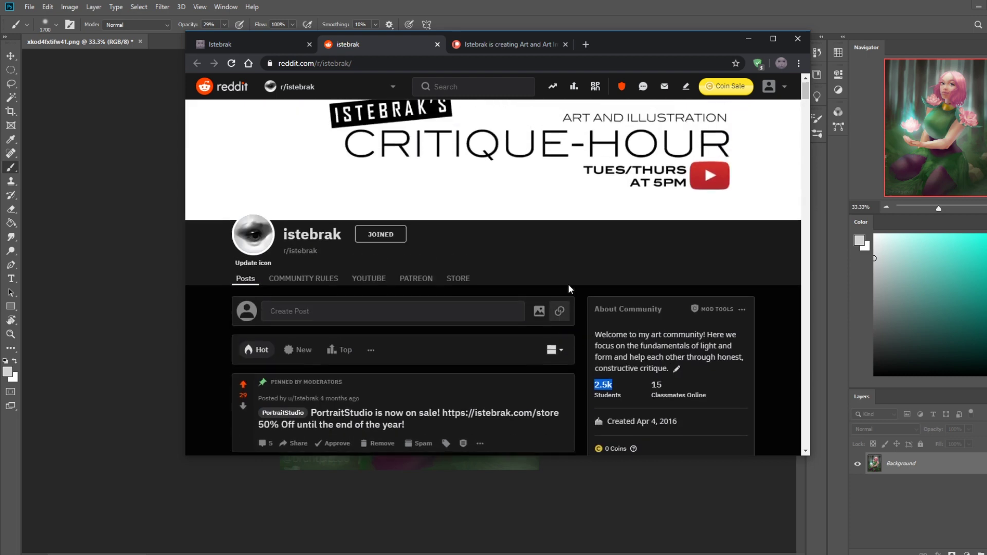
left_click(777, 316)
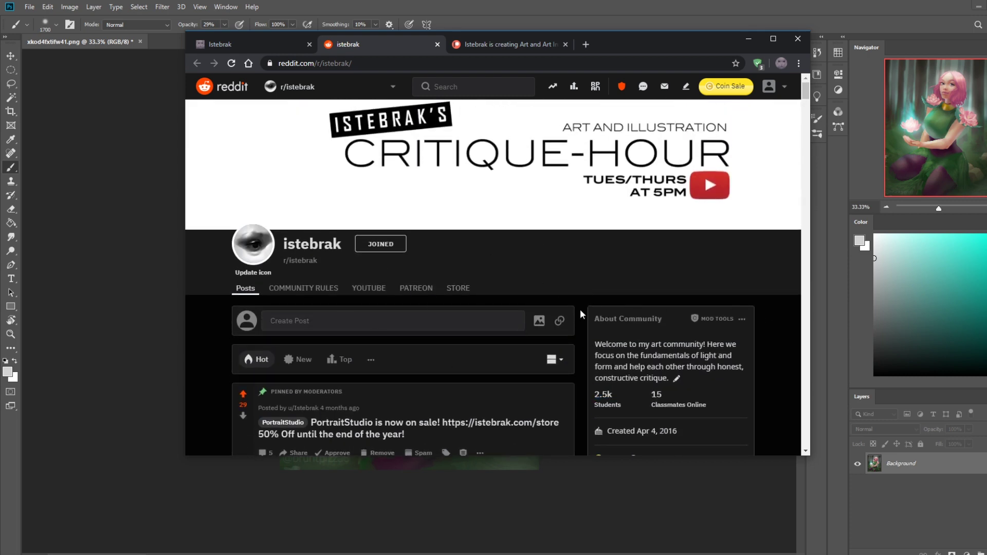
left_click(258, 43)
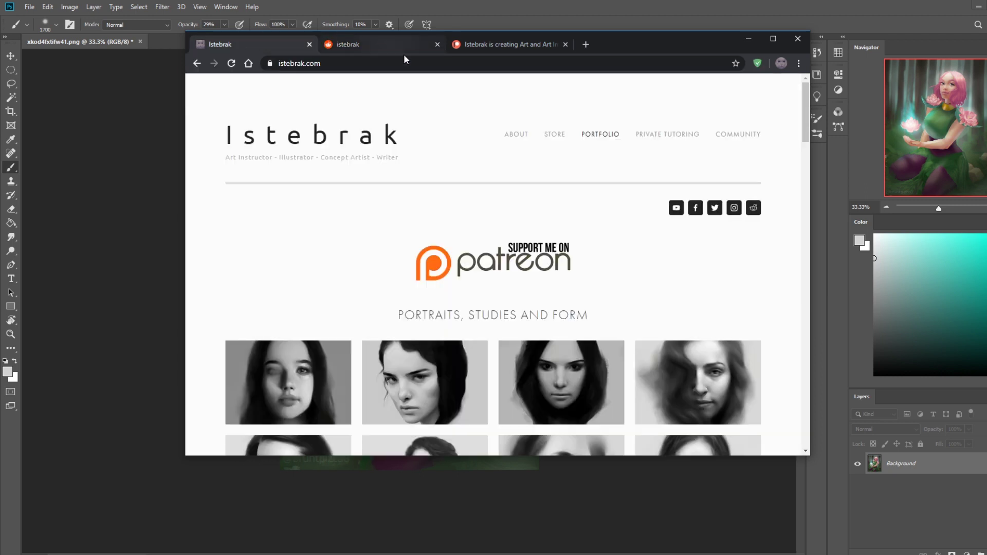
left_click(551, 135)
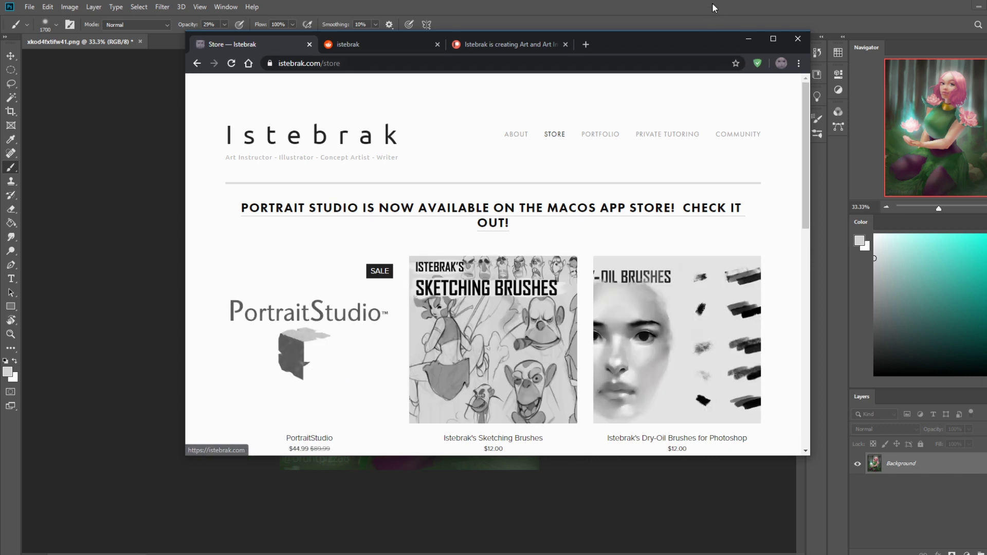
Step: Switch to Photoshop to view the painting, return to the web browser, and look over the membership levels on the Istebrak Patreon page
left_click(350, 494)
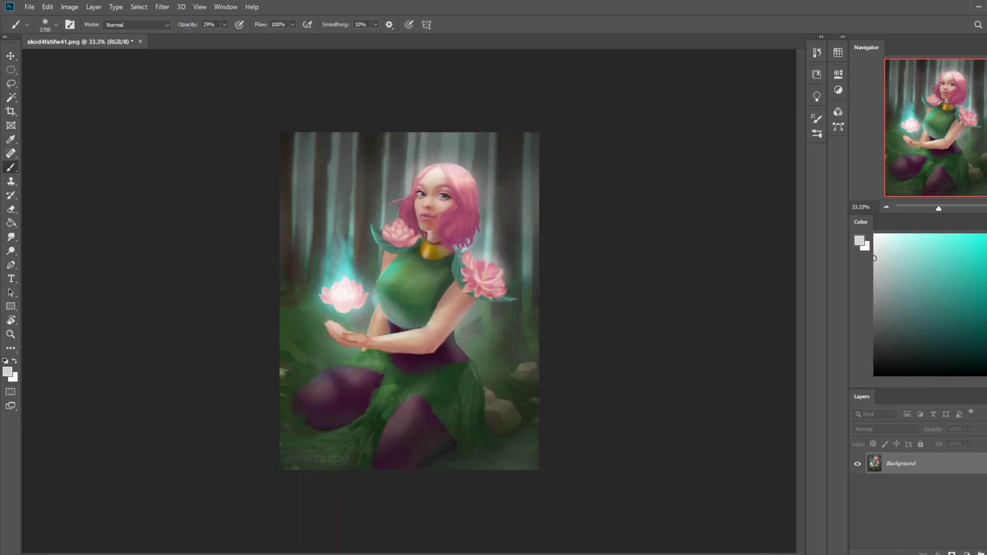
left_click(157, 547)
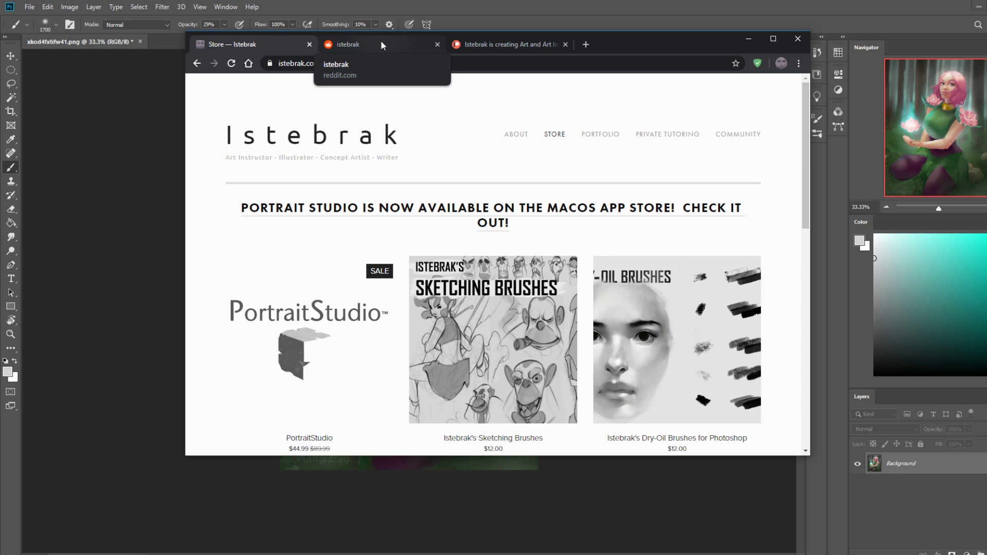
scroll(723, 327, "down", 2)
scroll(728, 323, "up", 3)
left_click(499, 42)
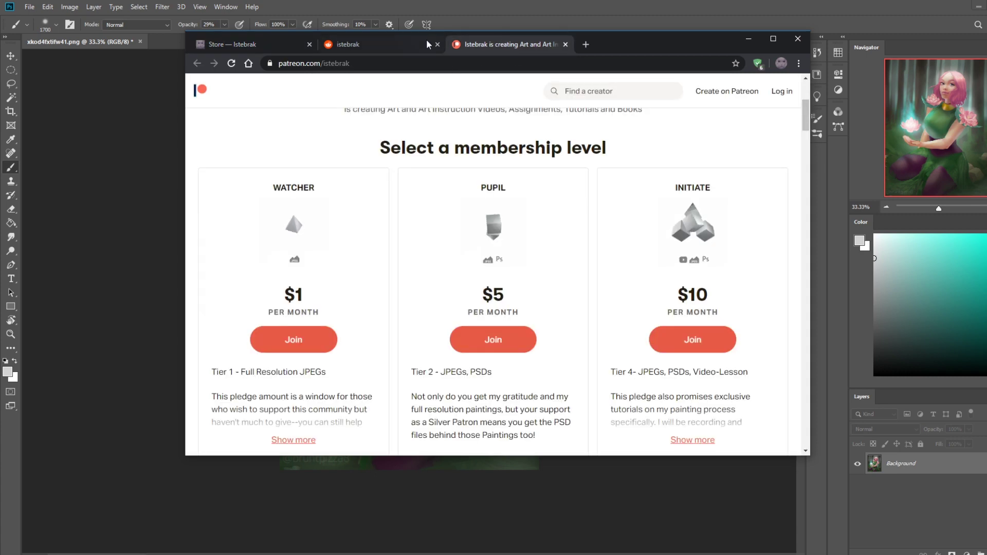
Step: View the r/istebrak community page again, and return to the istebrak.com Store page
left_click(384, 54)
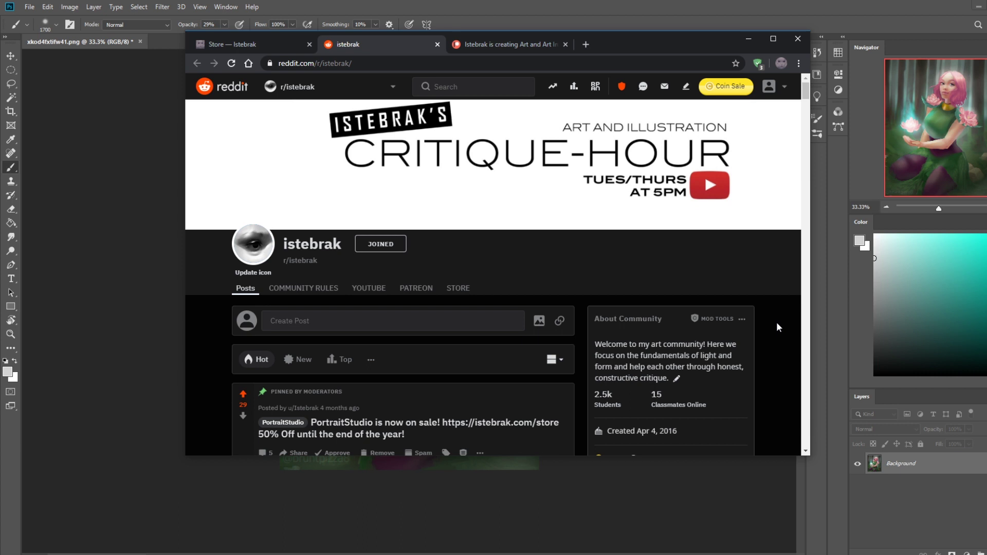
left_click(258, 39)
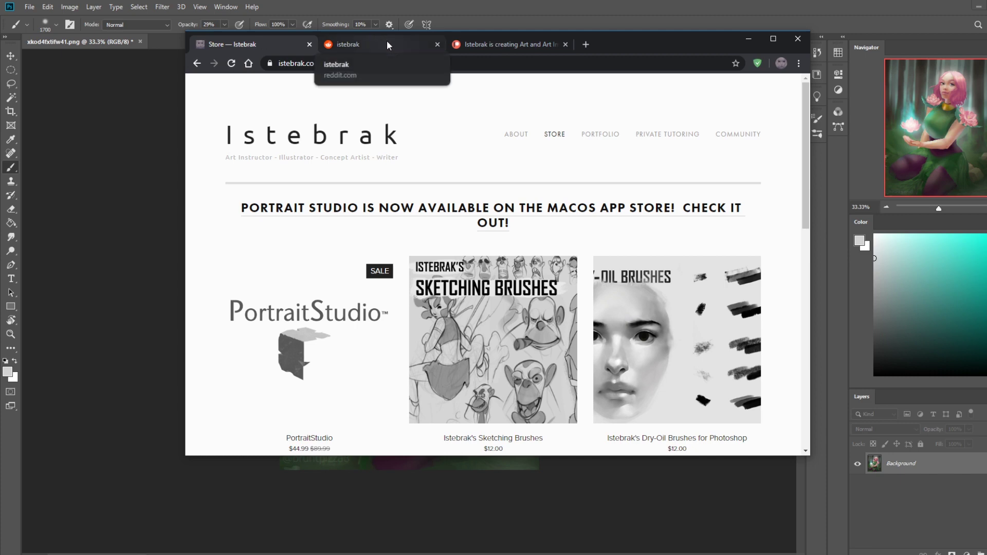
left_click(967, 554)
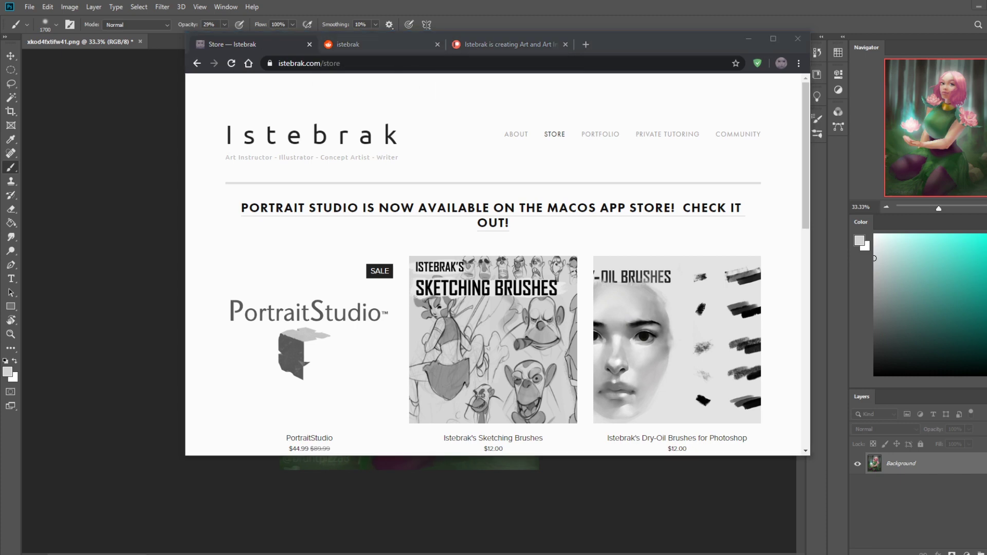